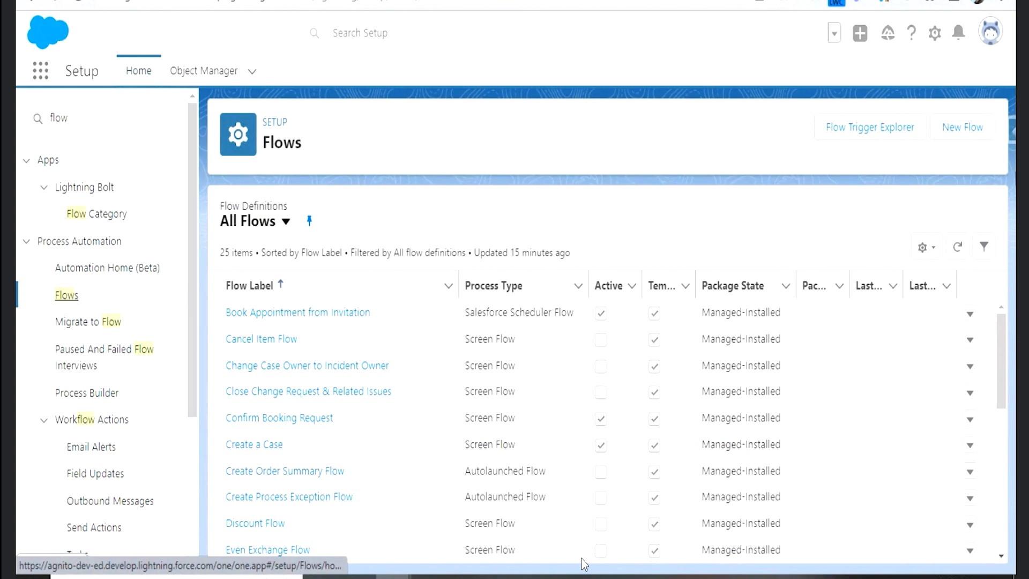
# - Create a new flow of the Record-Triggered Flow type
pyautogui.click(964, 128)
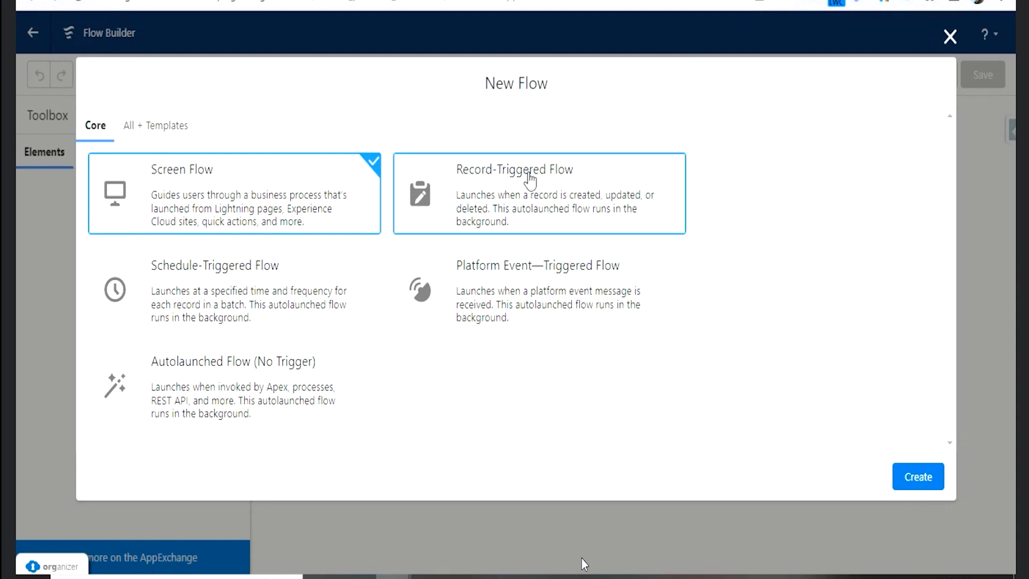
pyautogui.click(530, 181)
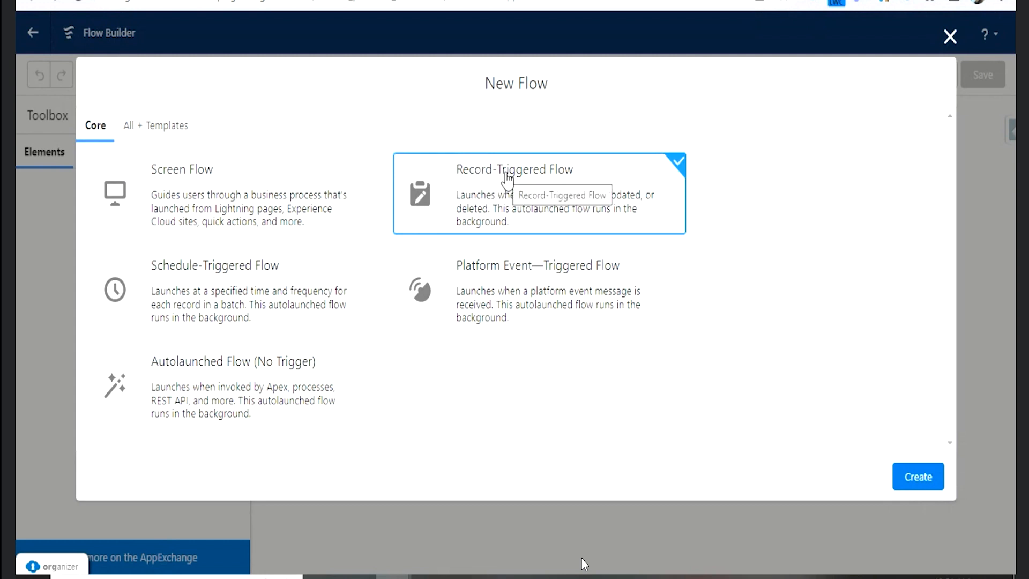
pyautogui.click(315, 317)
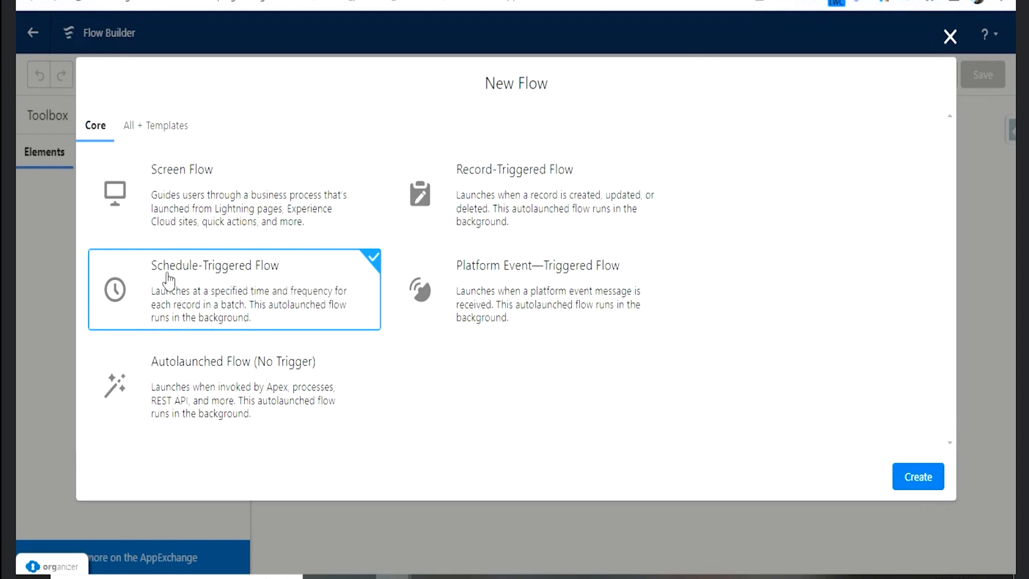
pyautogui.click(499, 307)
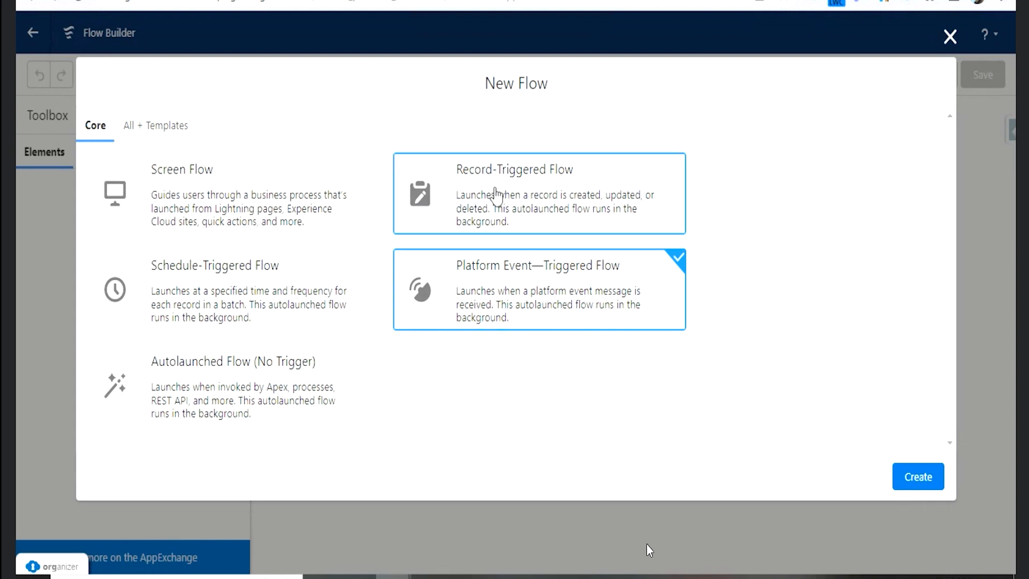
pyautogui.click(496, 192)
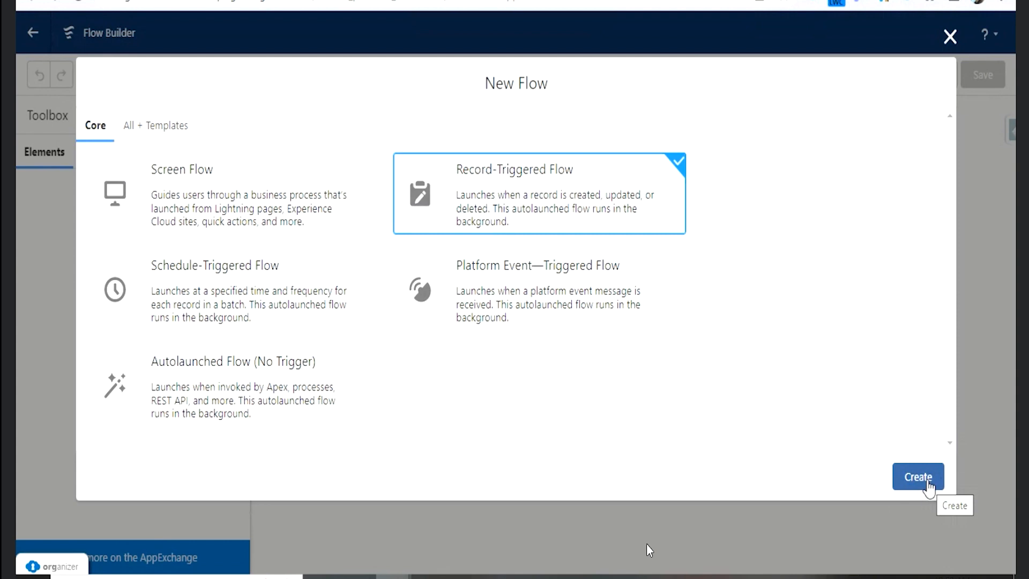
pyautogui.click(928, 481)
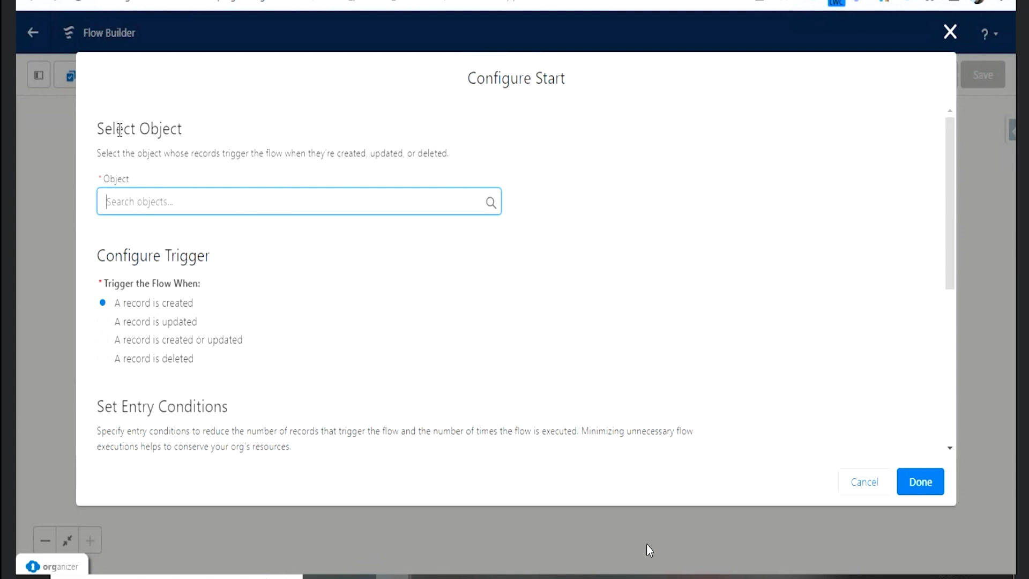
# - Set Account as the triggering object and run the flow when a record is created or updated
pyautogui.click(149, 204)
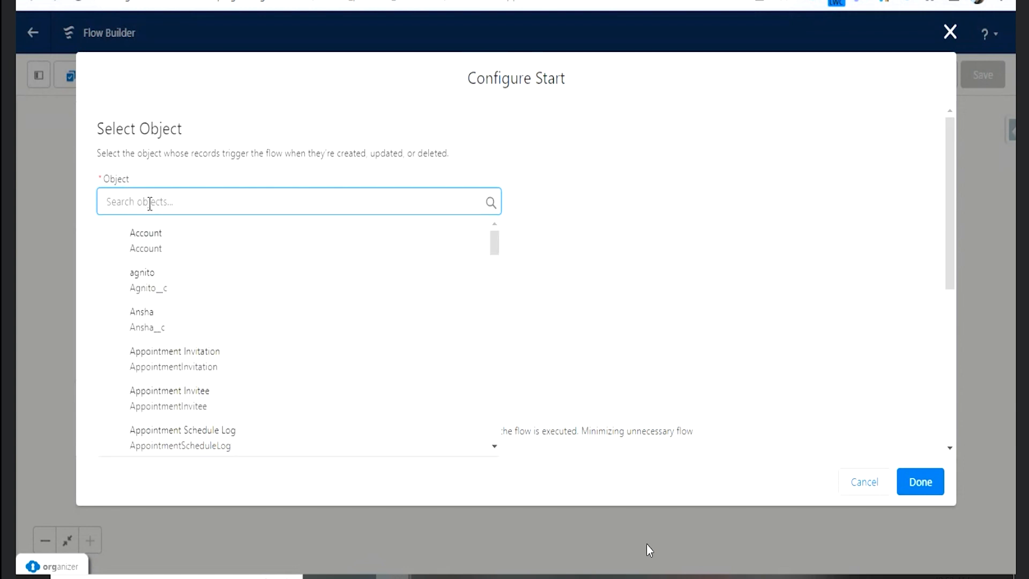
pyautogui.click(173, 247)
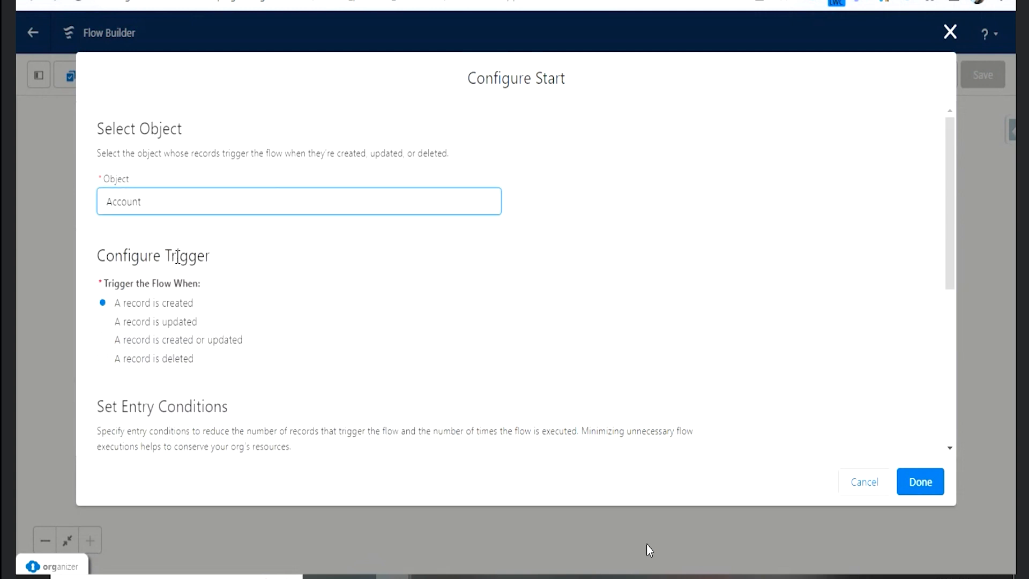
pyautogui.scroll(-2, 268, 274)
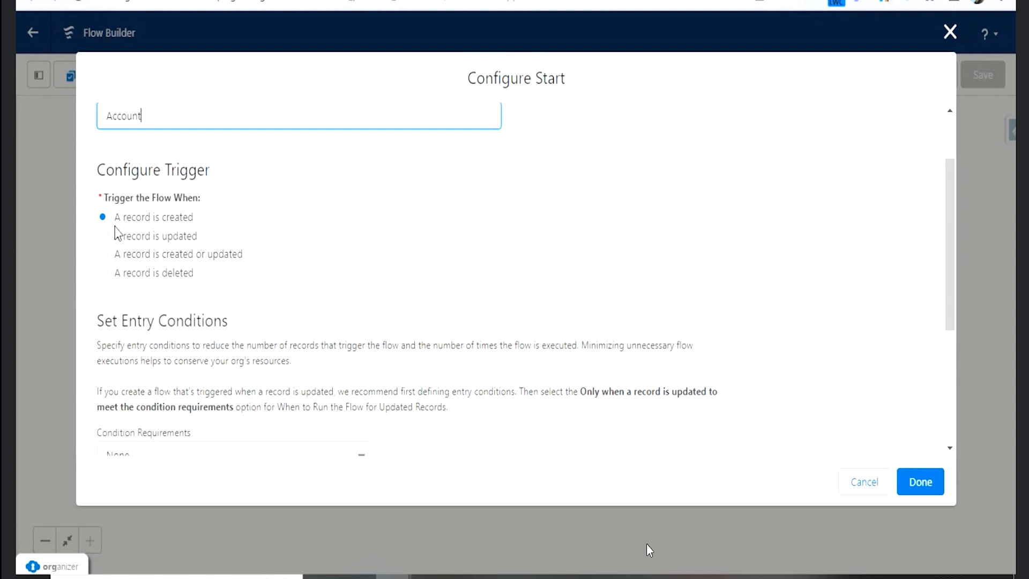
pyautogui.click(167, 220)
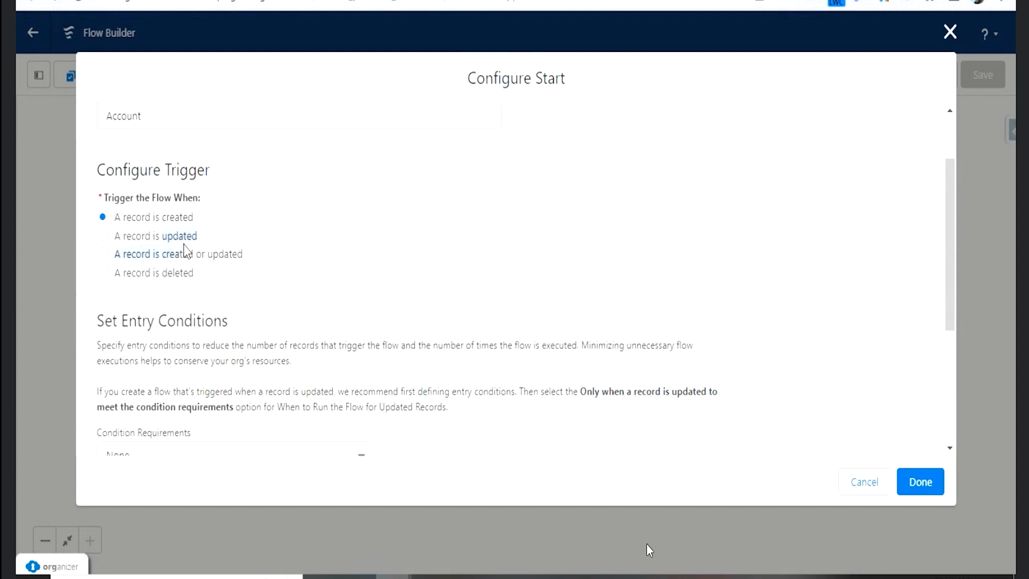
pyautogui.click(176, 256)
pyautogui.moveTo(161, 254); pyautogui.dragTo(209, 271)
pyautogui.click(176, 273)
pyautogui.click(185, 257)
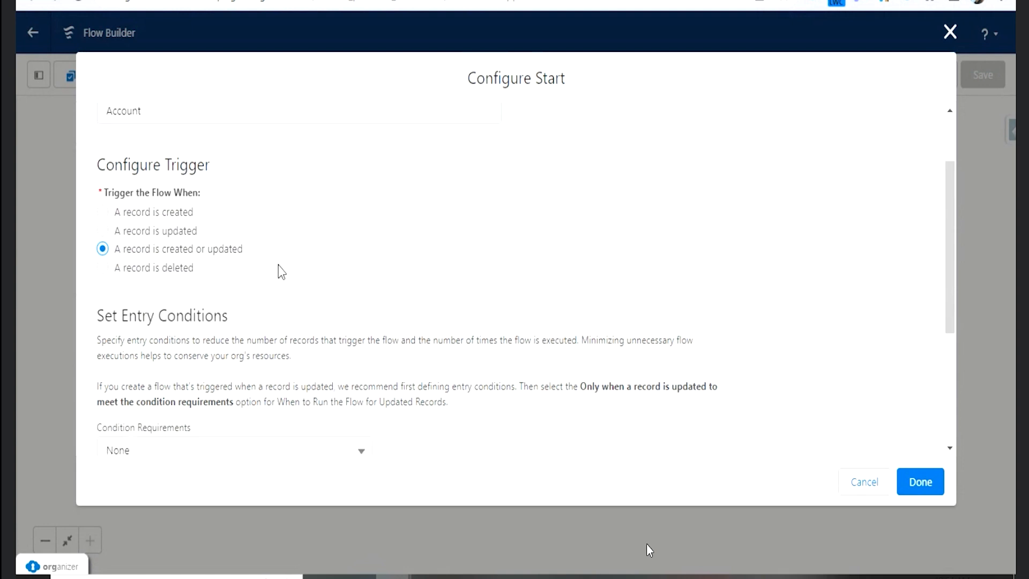
# - Set the entry condition requirements to Any Condition Is Met (OR)
pyautogui.scroll(-3, 282, 270)
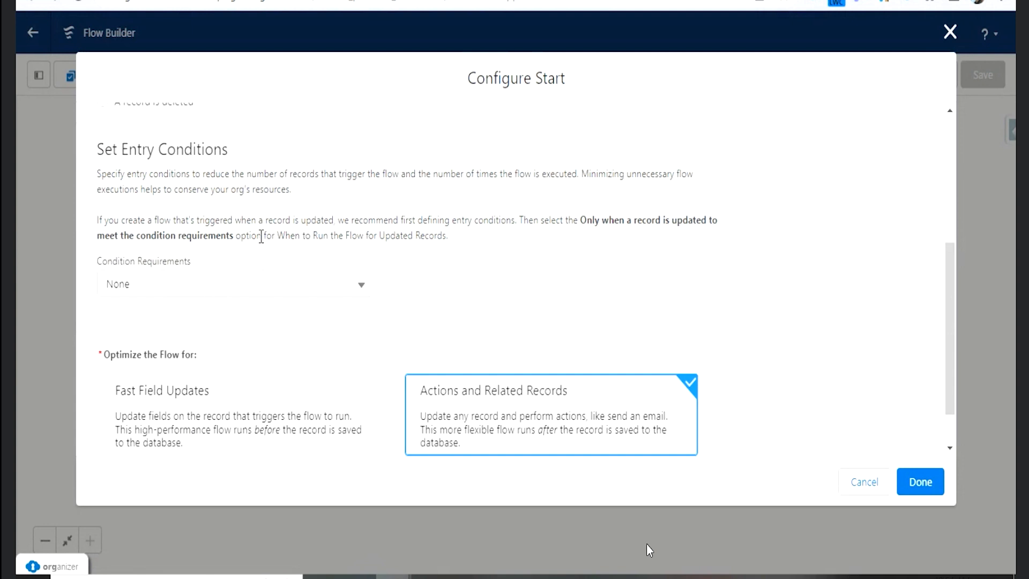
pyautogui.click(271, 292)
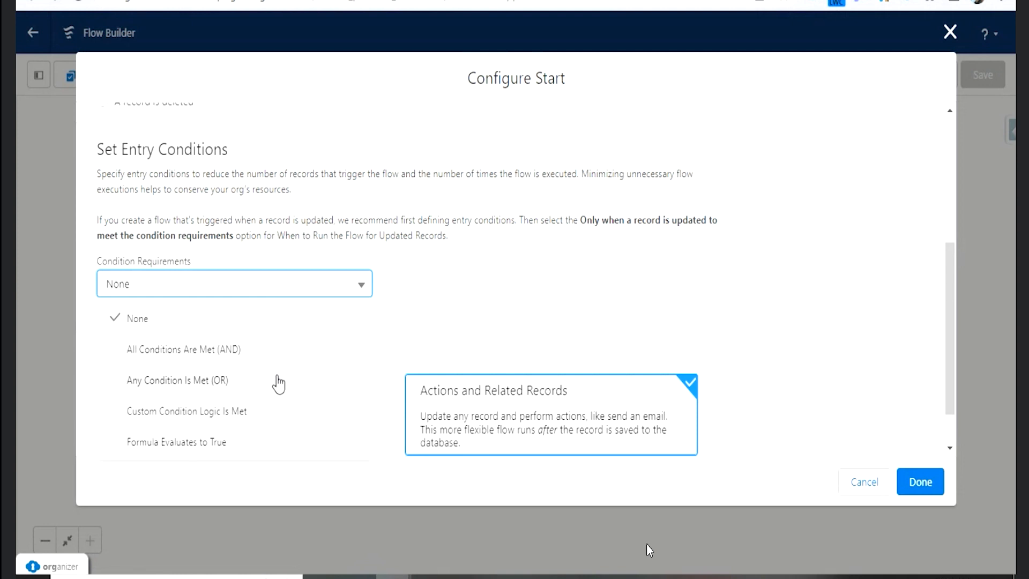
pyautogui.click(276, 380)
# - Choose AnnualRevenue as the field of the first entry condition
pyautogui.scroll(-2, 249, 333)
pyautogui.scroll(-1, 249, 334)
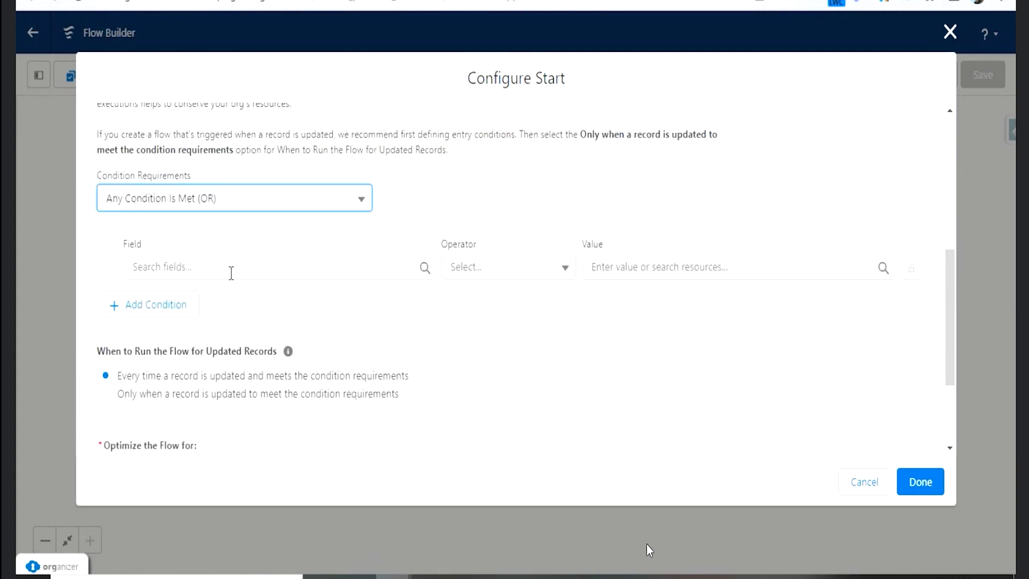
pyautogui.click(231, 272)
pyautogui.write('anu')
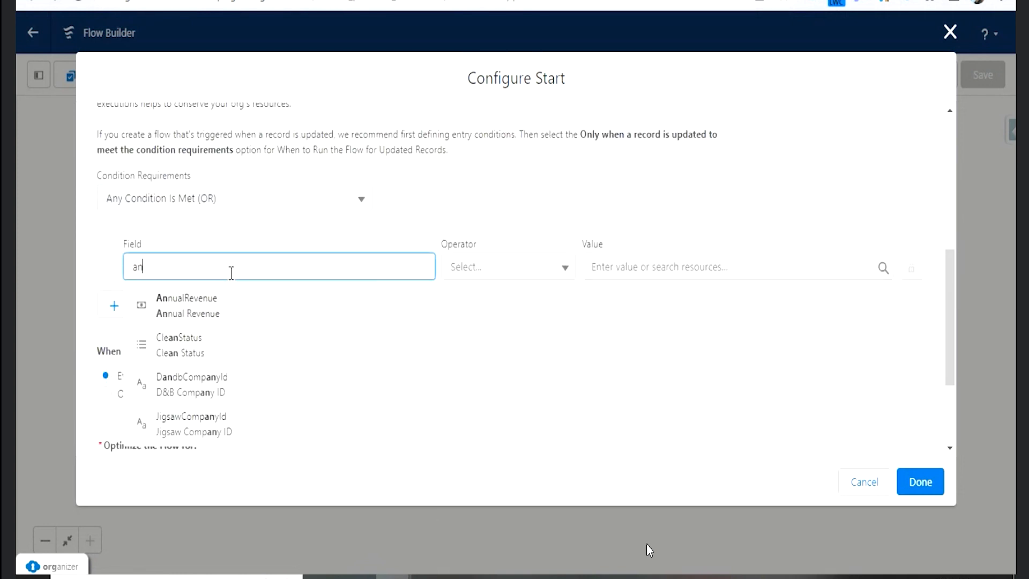
pyautogui.press('BackSpace')
pyautogui.press('BackSpace')
pyautogui.write('freve')
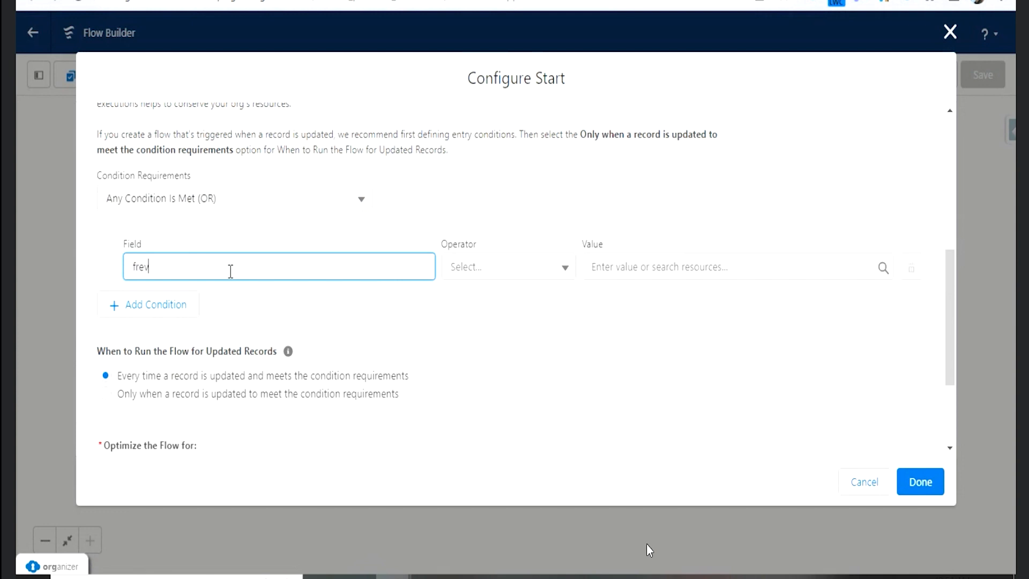
pyautogui.press('BackSpace')
pyautogui.press('BackSpace')
pyautogui.press('BackSpace')
pyautogui.press('BackSpace')
pyautogui.write('reve')
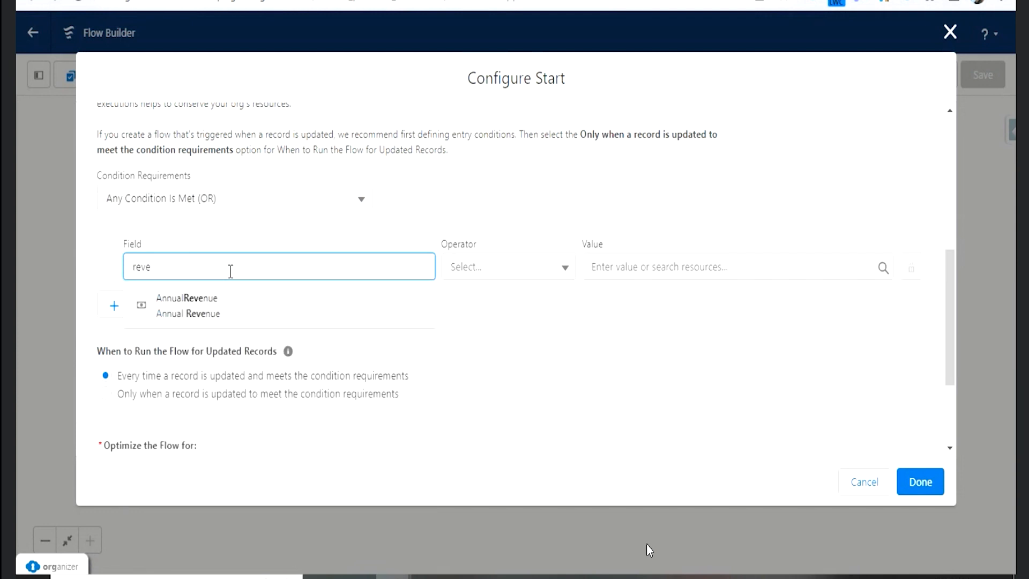
pyautogui.click(260, 315)
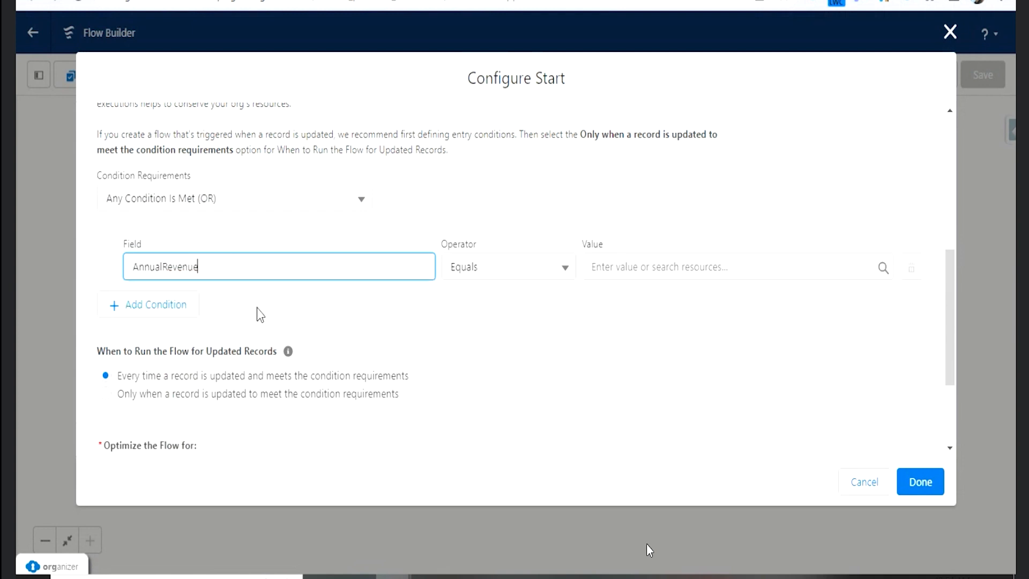
# - Complete the first entry condition with the operator Greater Than and the value 0
pyautogui.click(530, 277)
pyautogui.click(536, 373)
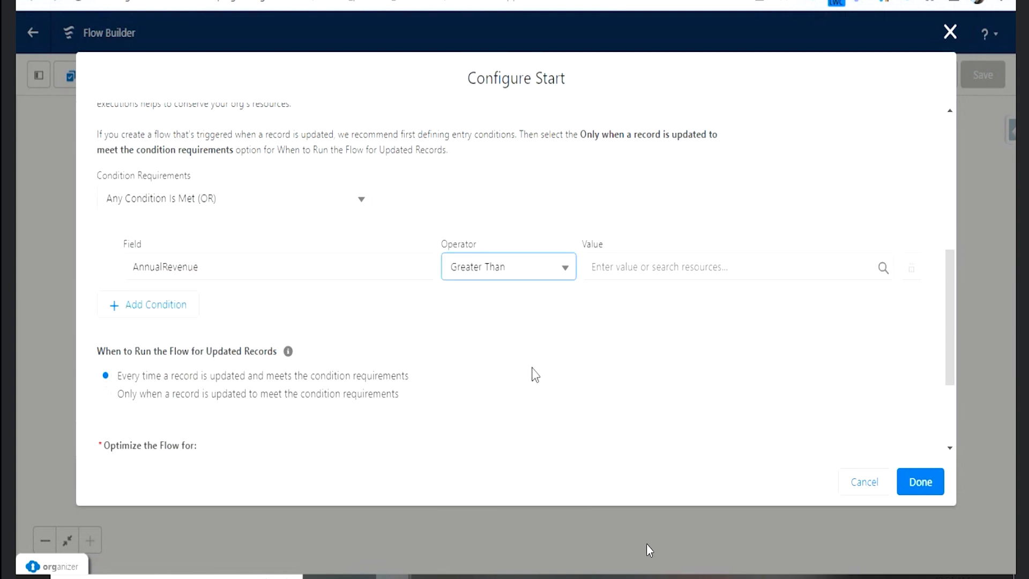
pyautogui.click(558, 266)
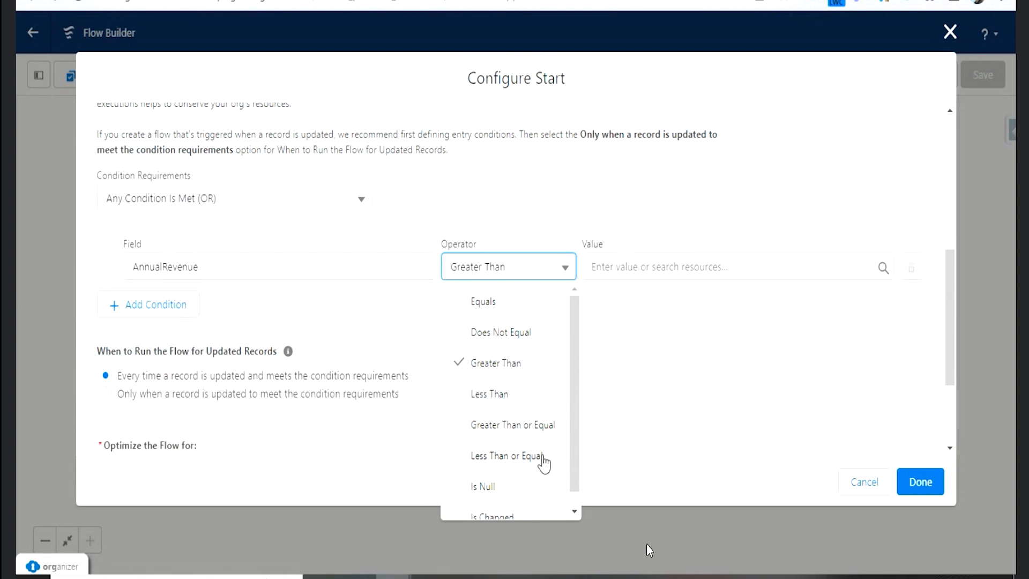
pyautogui.click(535, 425)
pyautogui.click(626, 266)
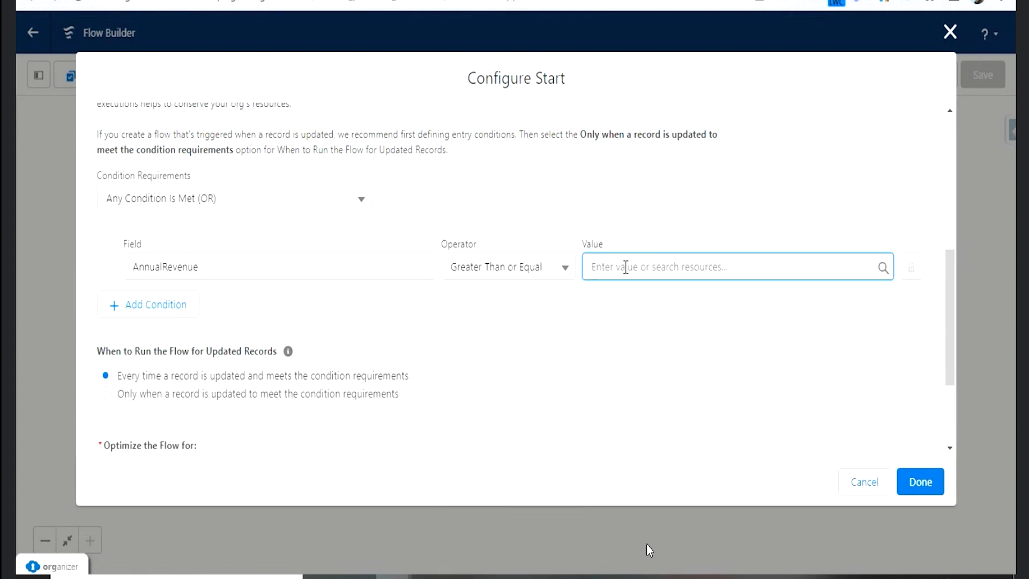
pyautogui.write('0')
pyautogui.click(556, 296)
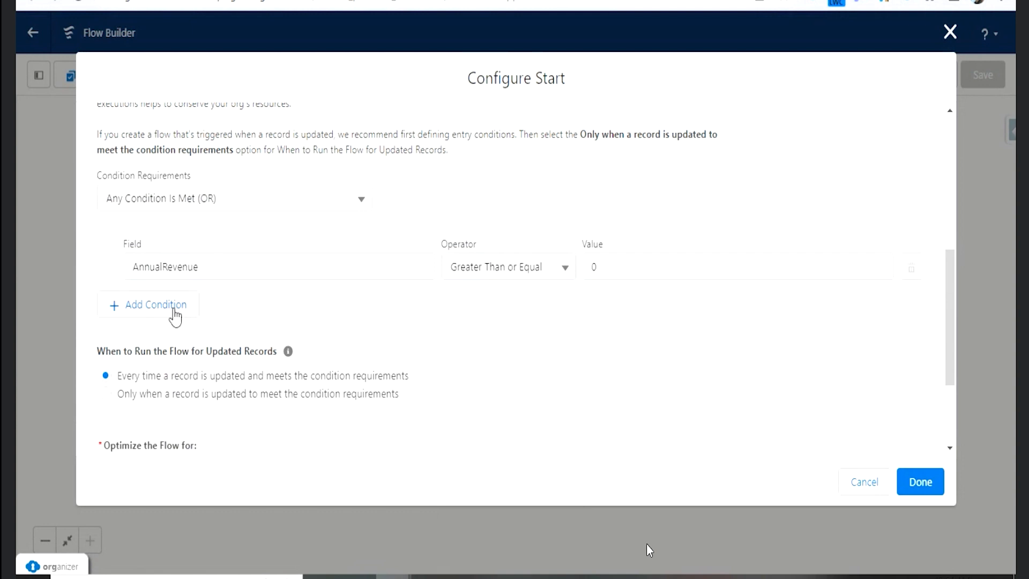
pyautogui.click(568, 267)
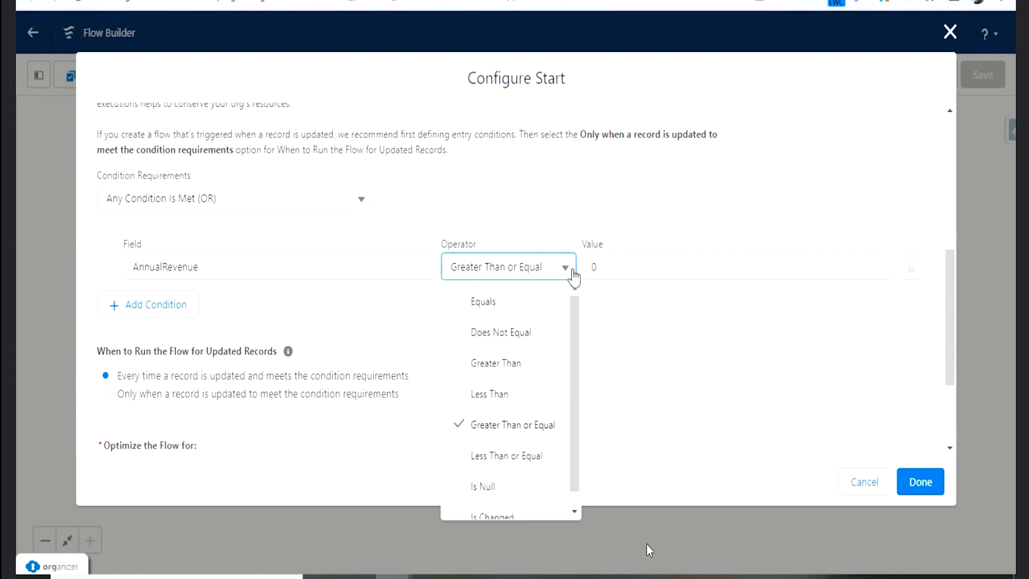
pyautogui.click(504, 365)
# - Add a second entry condition requiring AnnualRevenue Less Than or Equal to 100000
pyautogui.click(152, 305)
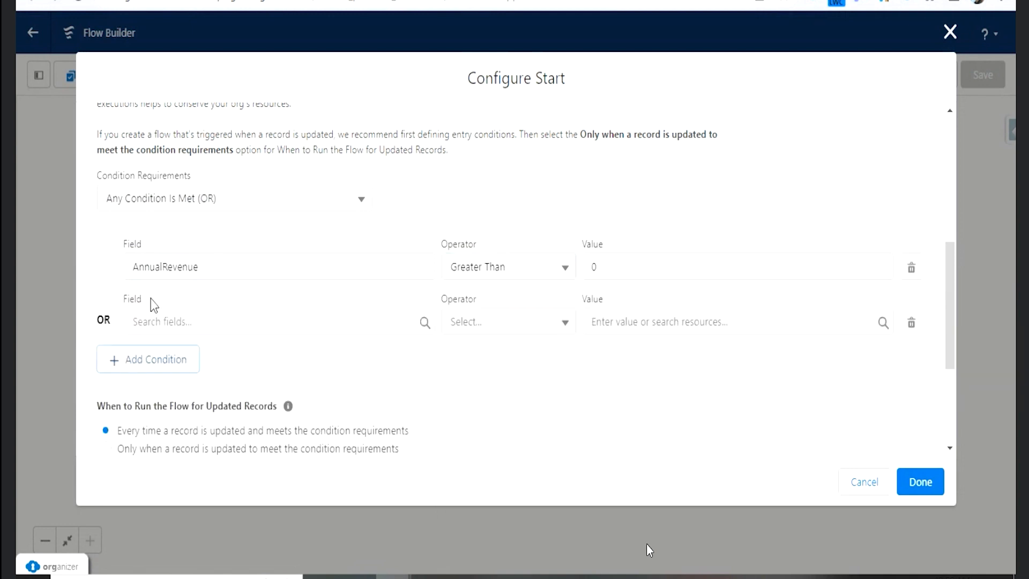
pyautogui.click(220, 316)
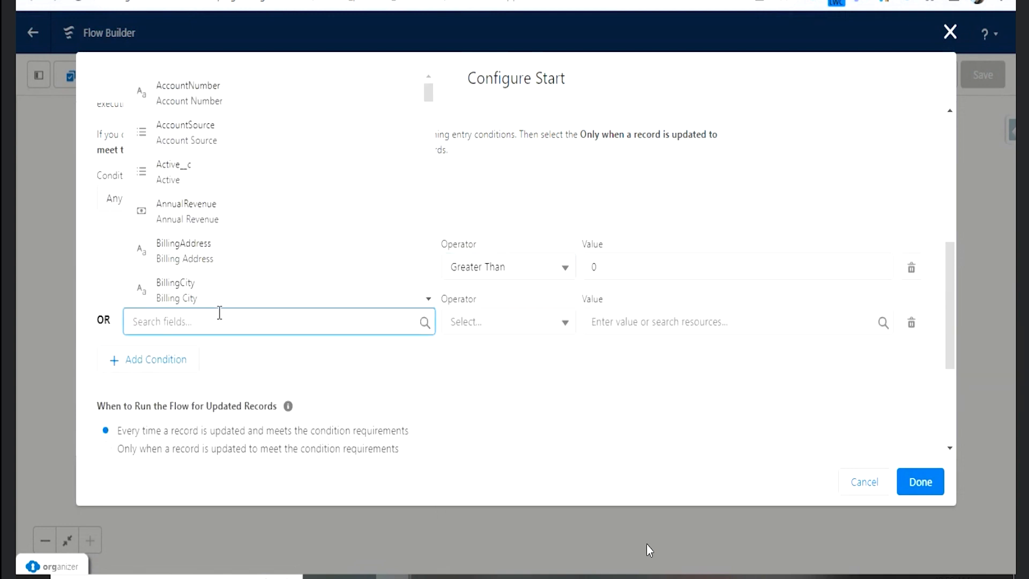
pyautogui.write('reven')
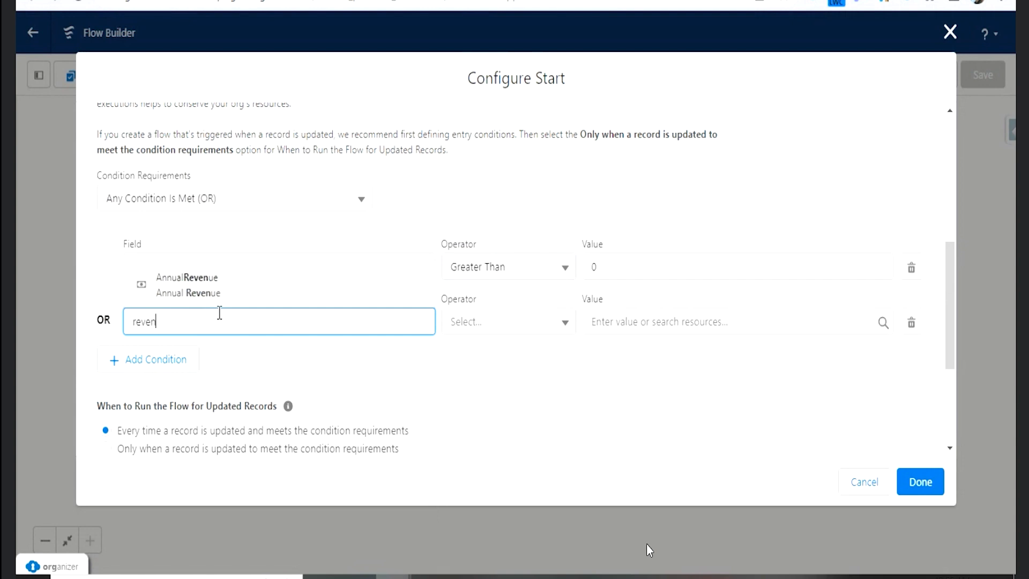
pyautogui.click(217, 285)
pyautogui.click(543, 322)
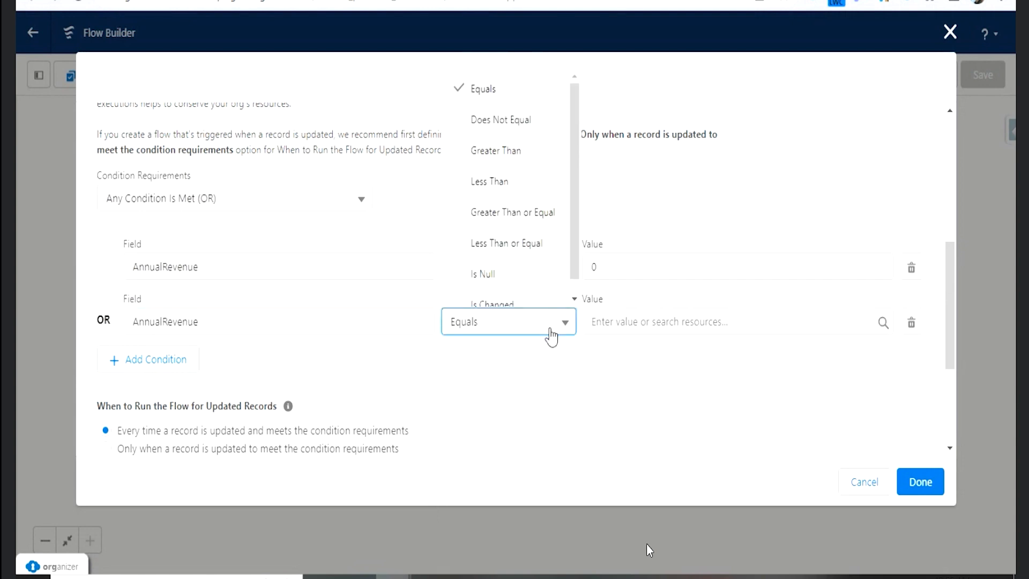
pyautogui.click(546, 245)
pyautogui.click(643, 324)
pyautogui.write('100000')
pyautogui.click(652, 357)
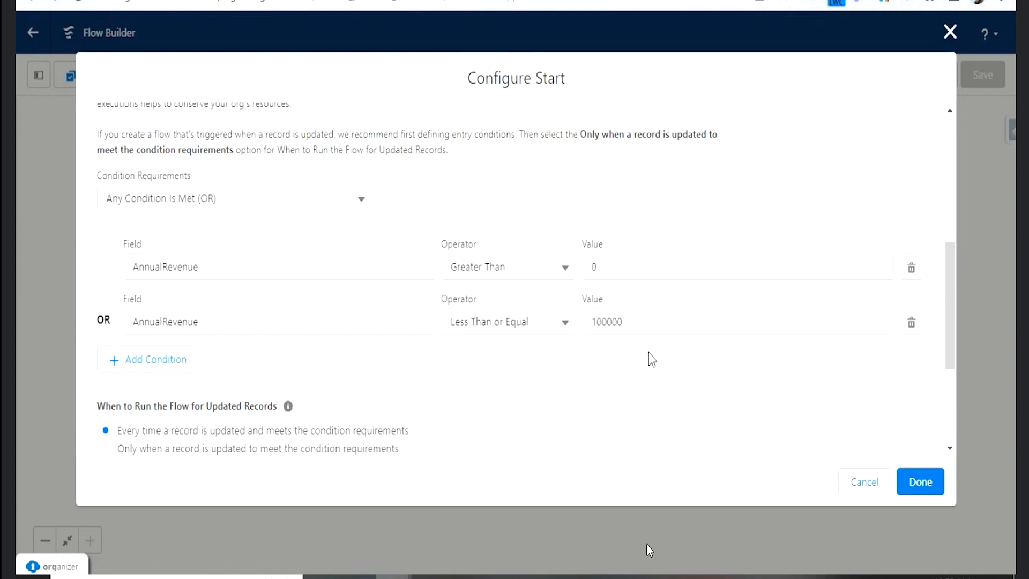
pyautogui.click(362, 206)
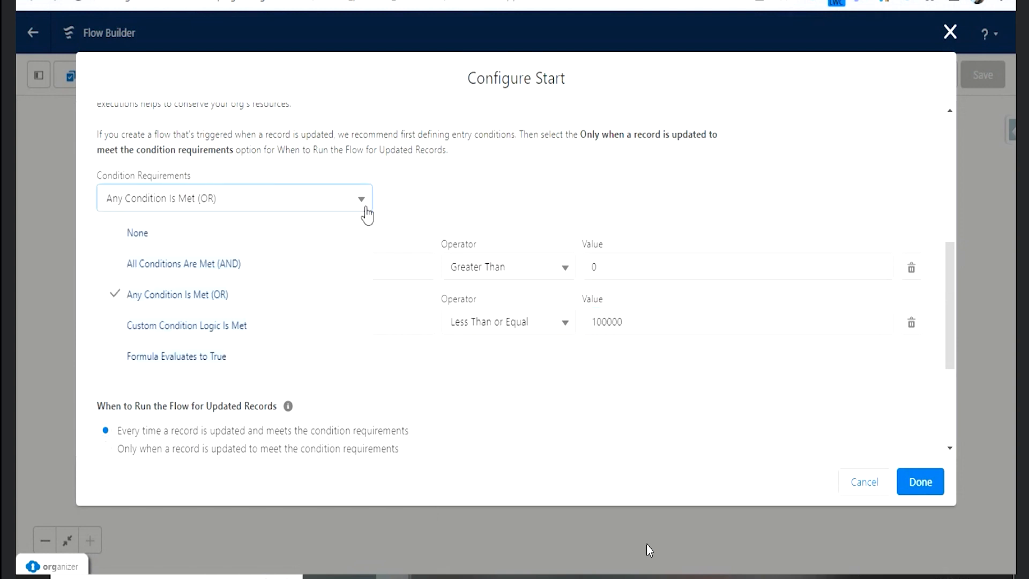
pyautogui.click(447, 203)
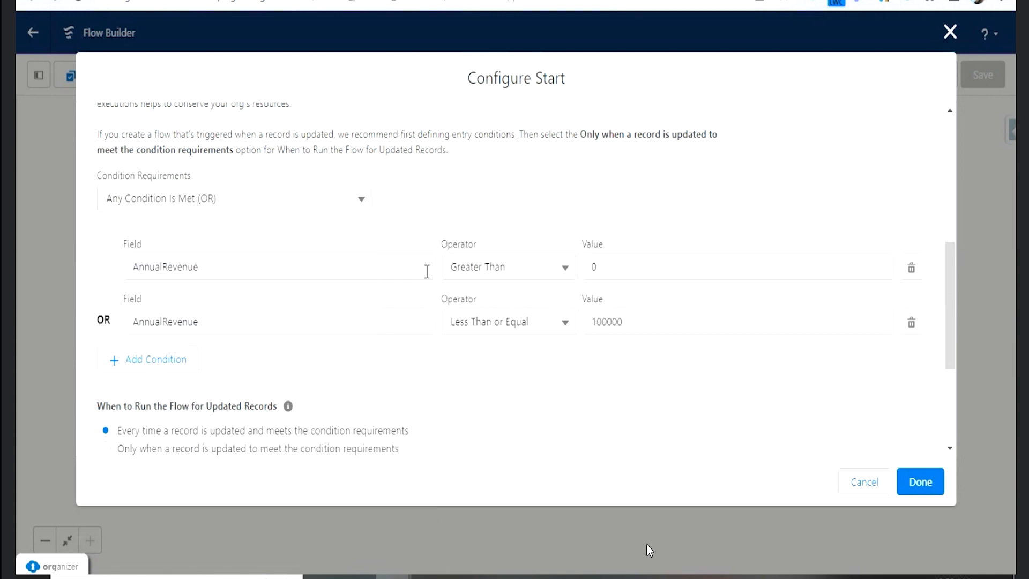
# - Add a third entry condition requiring AnnualRevenue Greater Than 100000
pyautogui.click(170, 375)
pyautogui.click(255, 377)
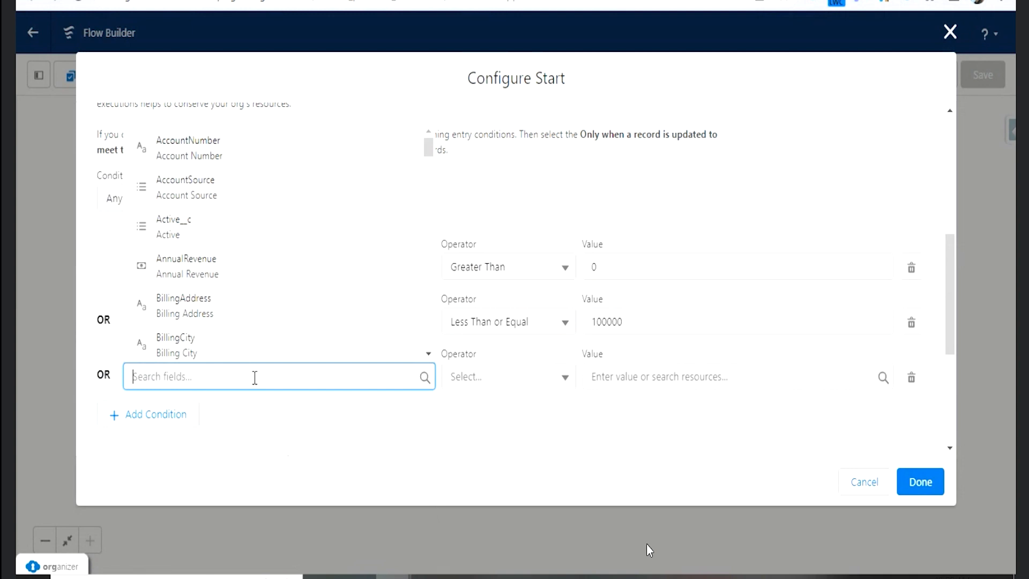
pyautogui.write('annu')
pyautogui.click(241, 348)
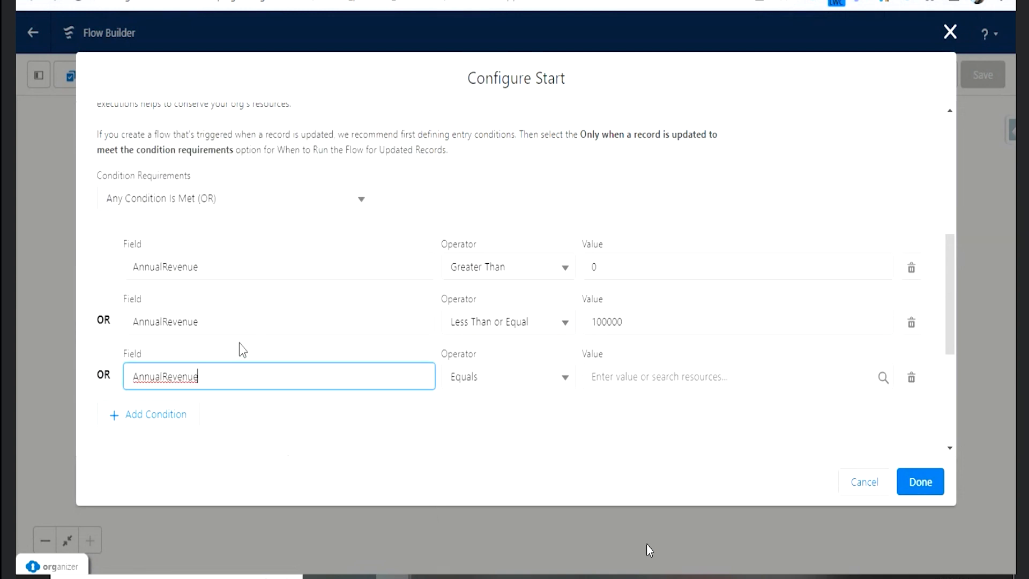
pyautogui.click(516, 384)
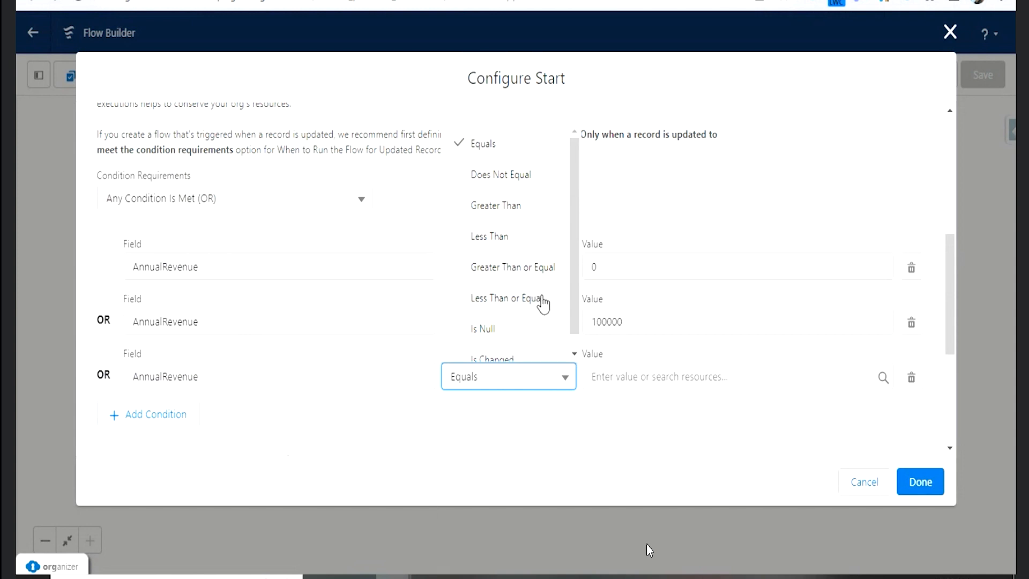
pyautogui.click(501, 214)
pyautogui.click(649, 378)
pyautogui.write('100000')
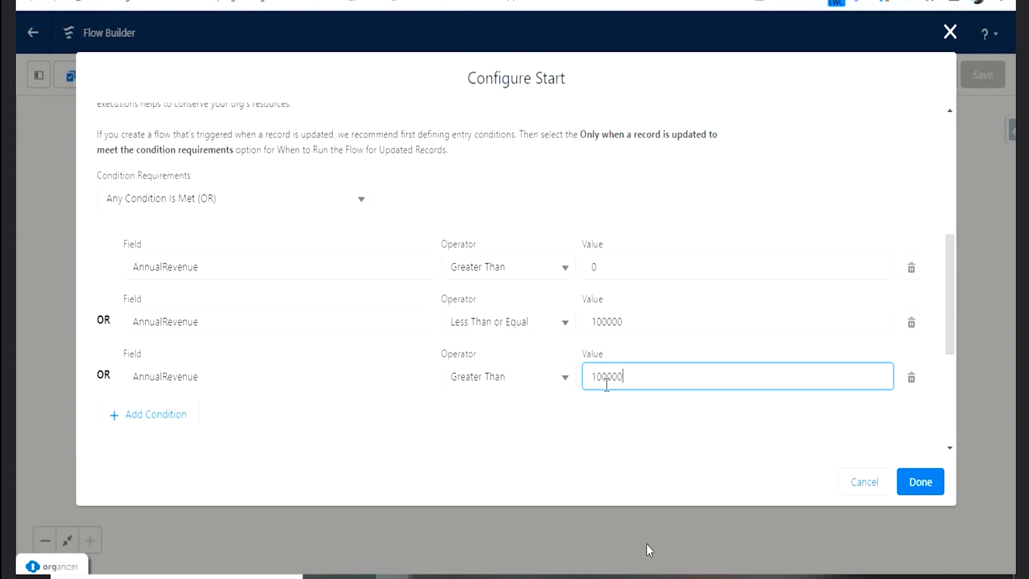
# - Add a fourth entry condition requiring AnnualRevenue Greater Than or Equal to 200000
pyautogui.click(152, 414)
pyautogui.click(221, 422)
pyautogui.write('reven')
pyautogui.click(223, 410)
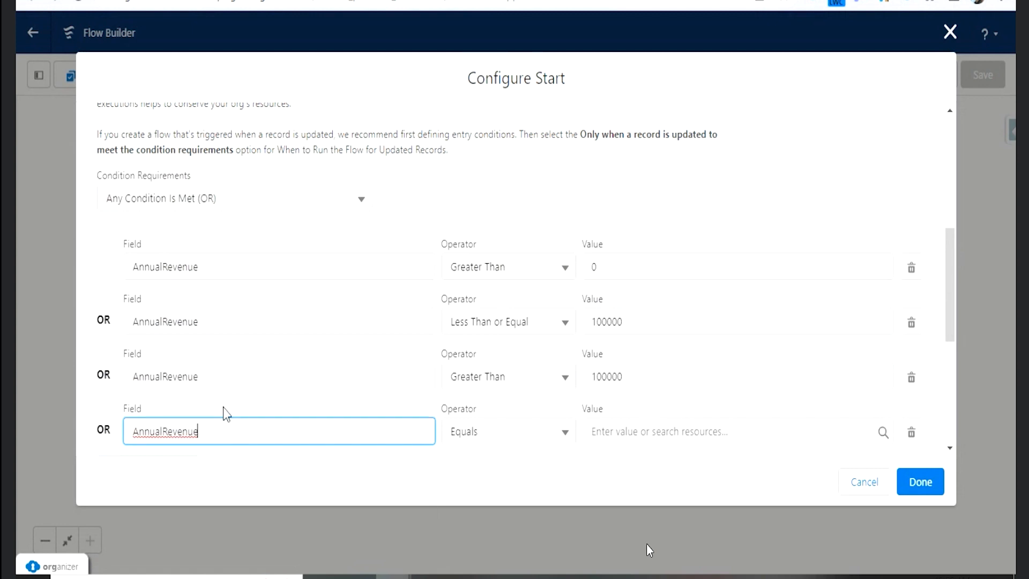
pyautogui.click(547, 441)
pyautogui.click(528, 330)
pyautogui.click(631, 424)
pyautogui.write('200000')
pyautogui.click(601, 429)
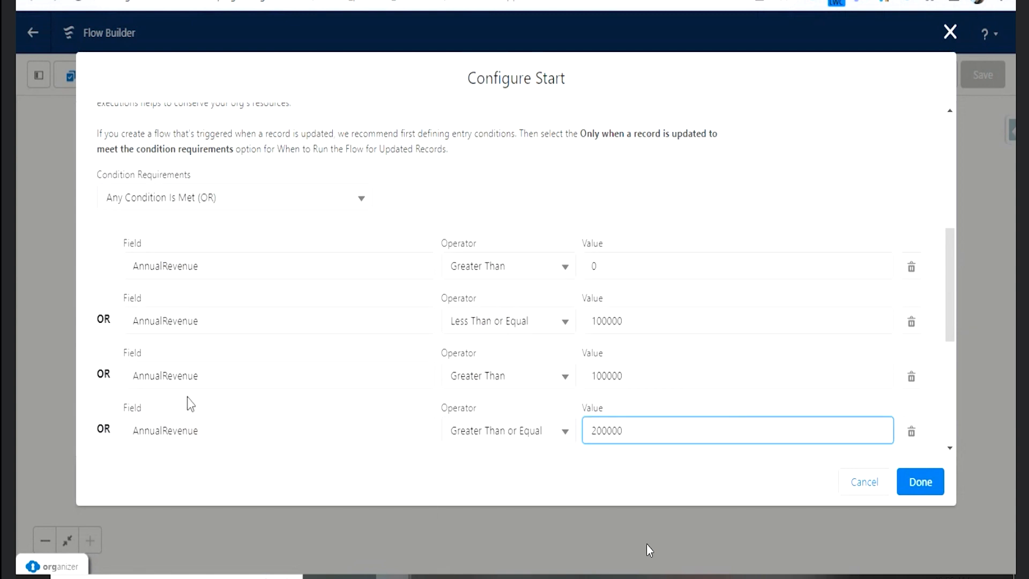
# - Add a fifth entry condition requiring AnnualRevenue Greater Than 200000, copying the value from the fourth condition
pyautogui.click(161, 315)
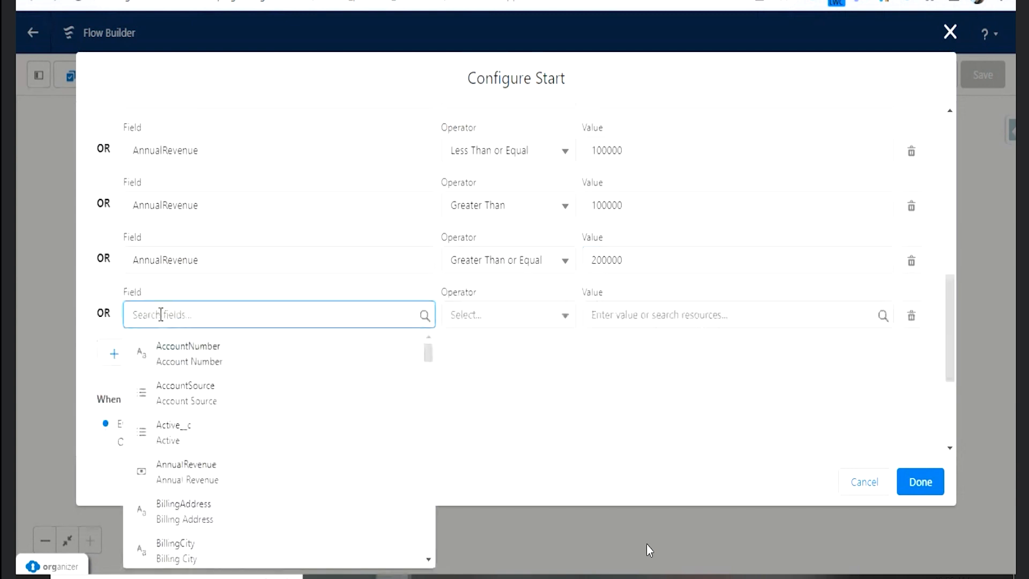
pyautogui.write('rev')
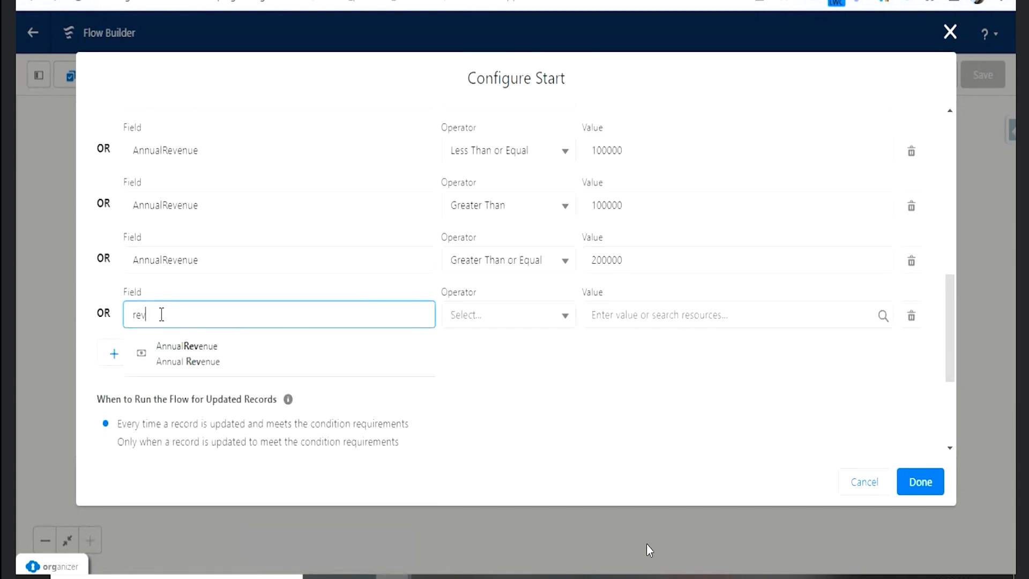
pyautogui.click(195, 358)
pyautogui.click(527, 319)
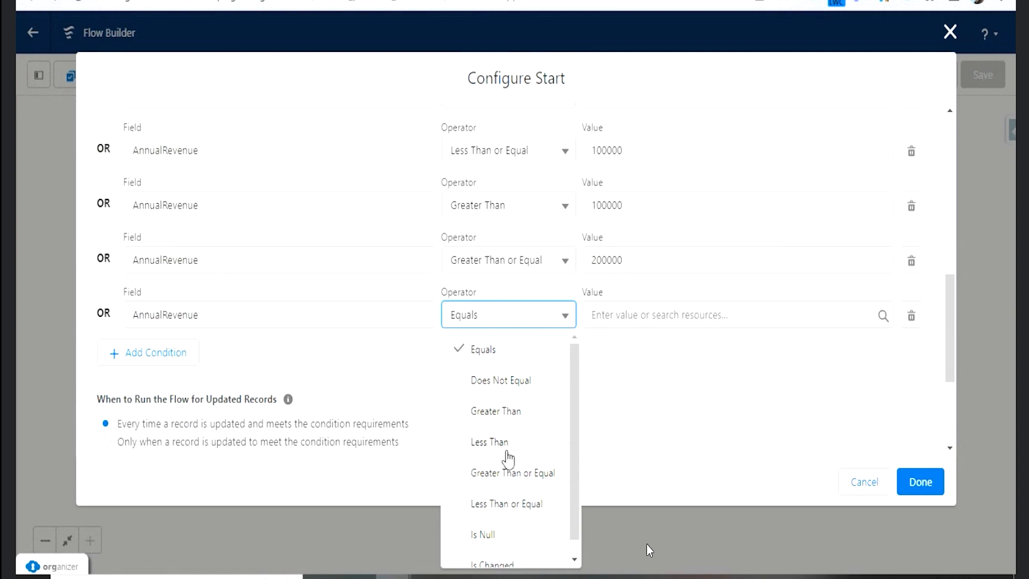
pyautogui.click(509, 413)
pyautogui.click(642, 251)
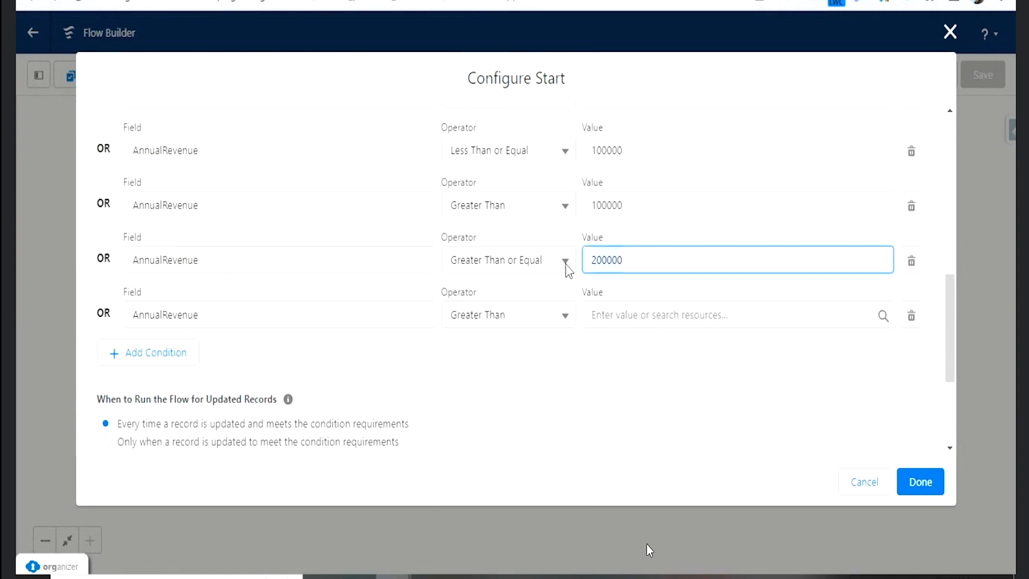
pyautogui.click(637, 315)
pyautogui.write('200000')
pyautogui.click(651, 368)
# - Set the condition requirements to Custom Condition Logic Is Met
pyautogui.scroll(4, 464, 356)
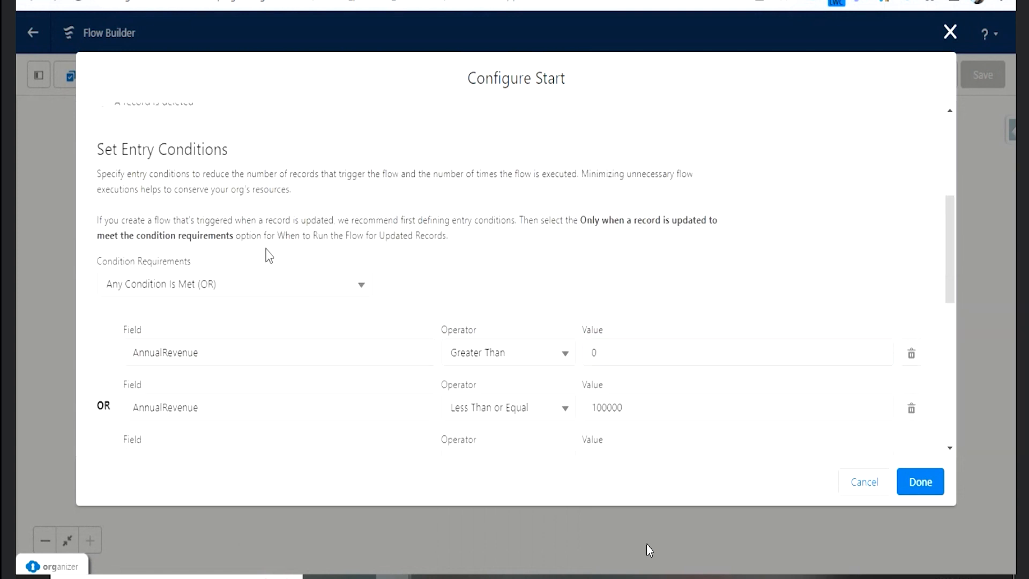
pyautogui.click(266, 287)
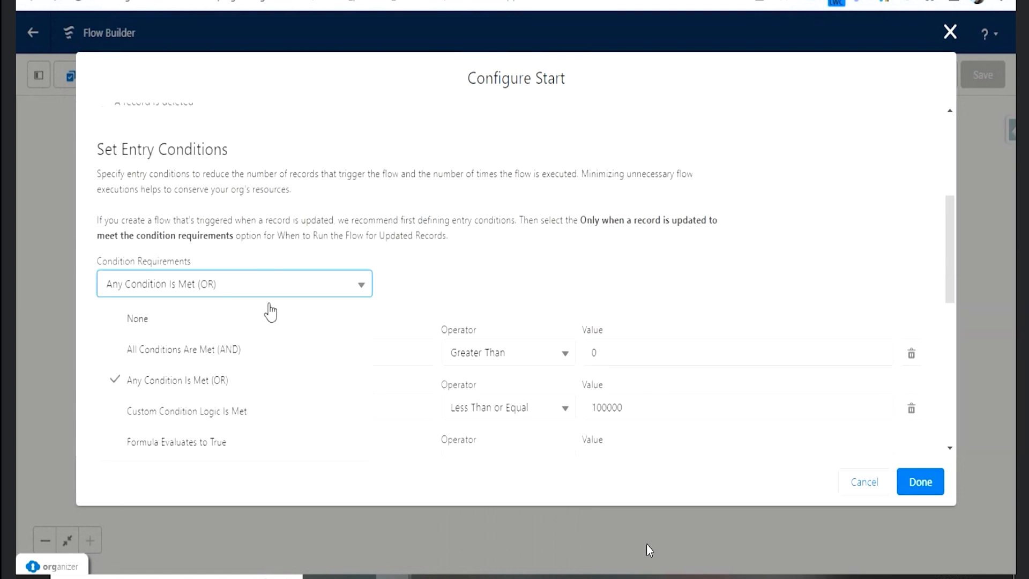
pyautogui.click(184, 424)
pyautogui.scroll(-2, 548, 242)
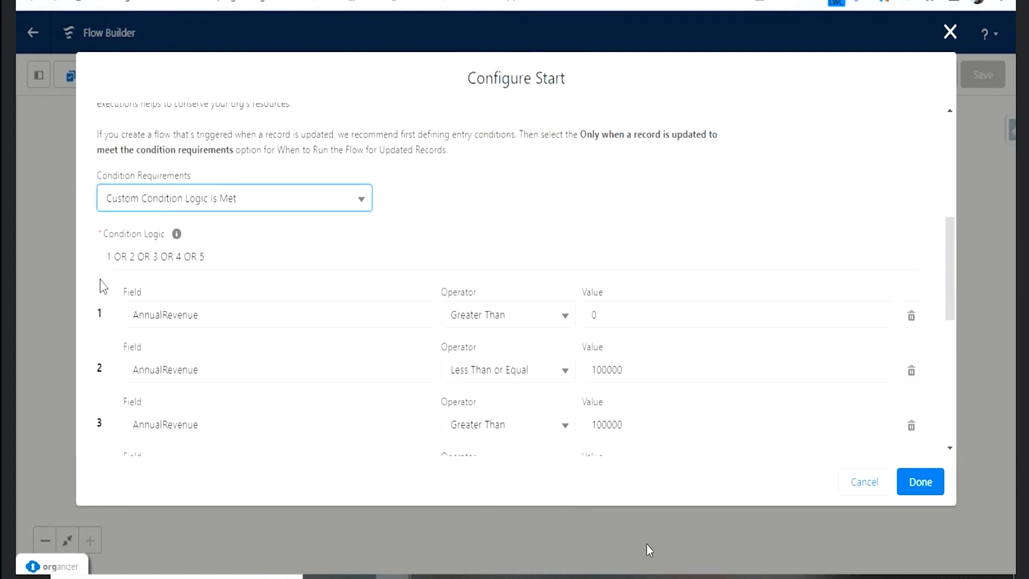
# - Group the first two conditions in the condition logic as (1 AND 2)
pyautogui.click(108, 257)
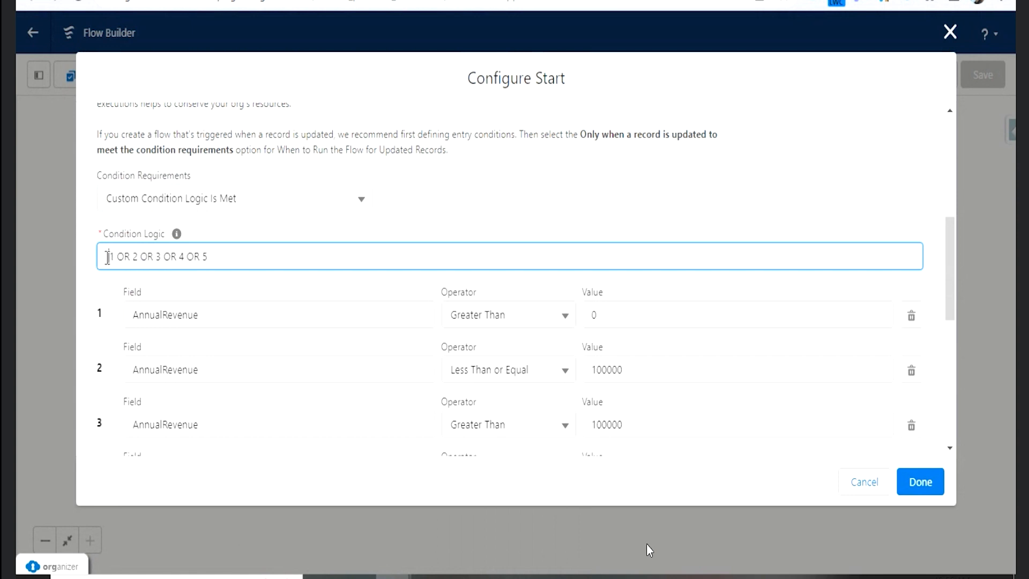
pyautogui.press('Right')
pyautogui.press('Right')
pyautogui.press('Right')
pyautogui.press('Right')
pyautogui.write(')')
pyautogui.doubleClick(123, 257)
pyautogui.write('AND')
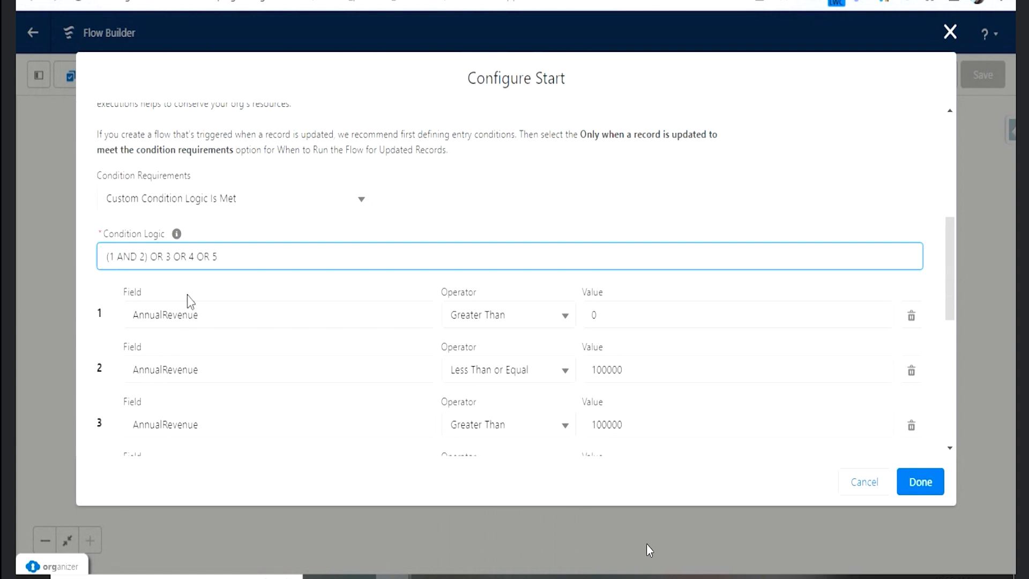
# - Group the third and fourth conditions so the logic reads (1 AND 2) OR (3 AND 4) OR 5
pyautogui.click(168, 256)
pyautogui.write('(')
pyautogui.scroll(-2, 640, 421)
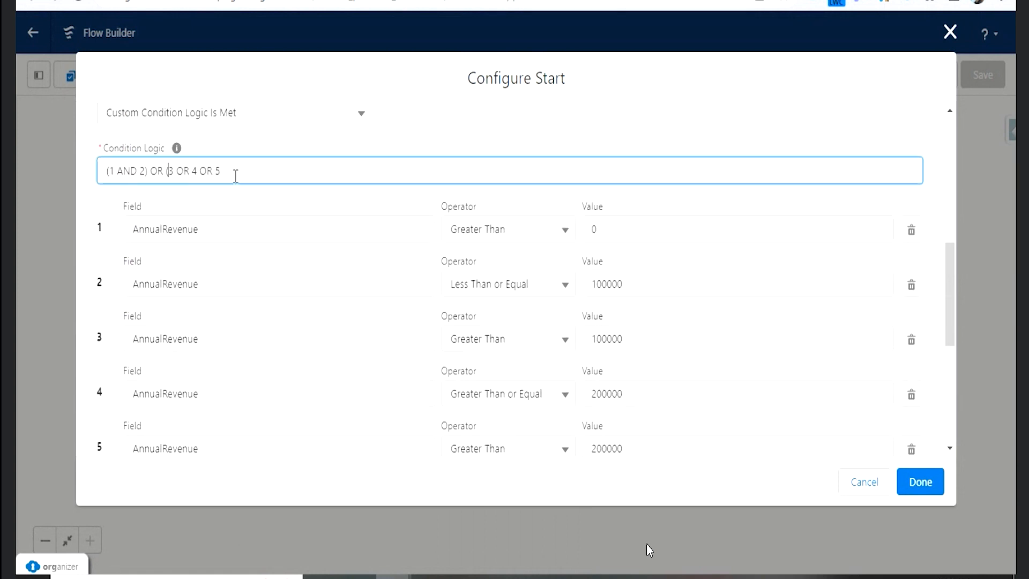
pyautogui.doubleClick(182, 171)
pyautogui.write('AND')
pyautogui.click(209, 180)
pyautogui.write(')')
# - Optimize the flow for Fast Field Updates and finish configuring the start element
pyautogui.scroll(-2, 635, 377)
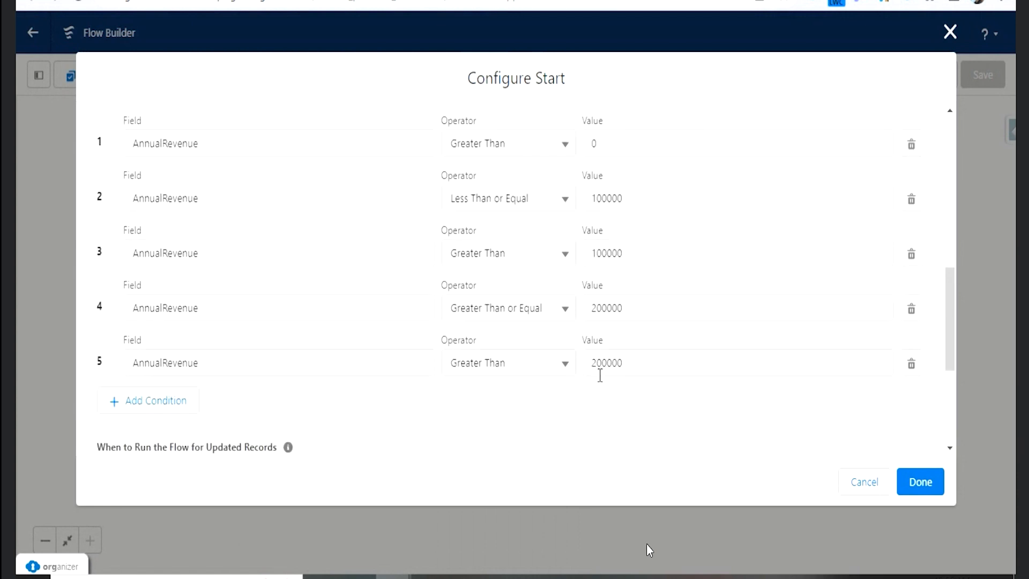
pyautogui.scroll(2, 460, 340)
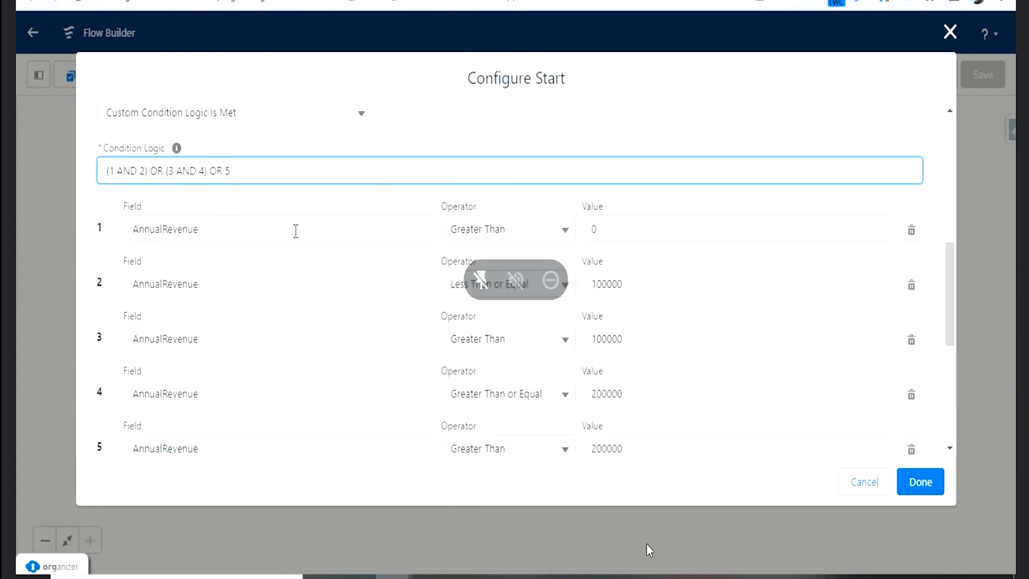
pyautogui.scroll(-4, 296, 229)
pyautogui.scroll(-2, 865, 419)
pyautogui.scroll(5, 831, 361)
pyautogui.scroll(1, 376, 236)
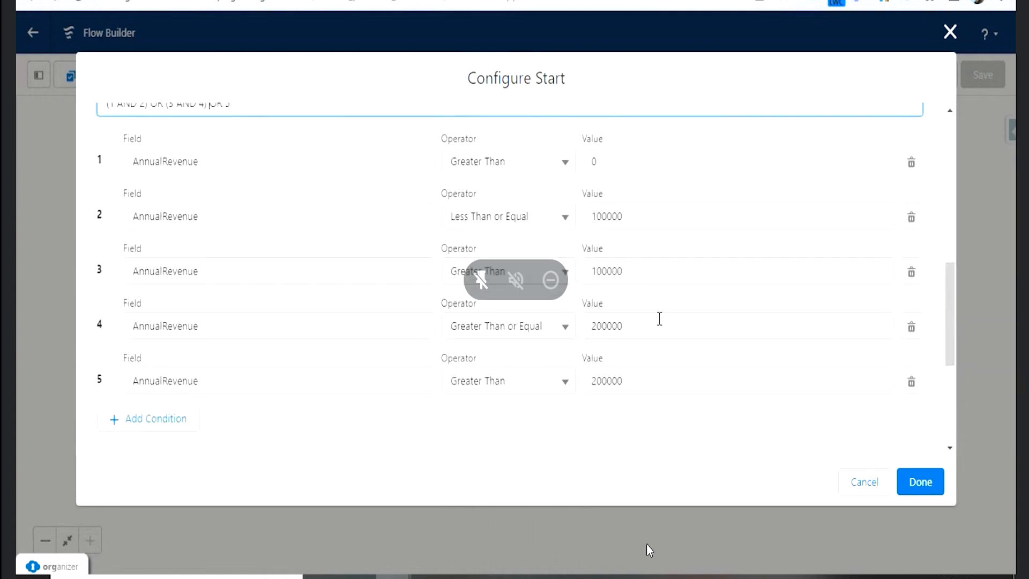
pyautogui.scroll(-3, 671, 354)
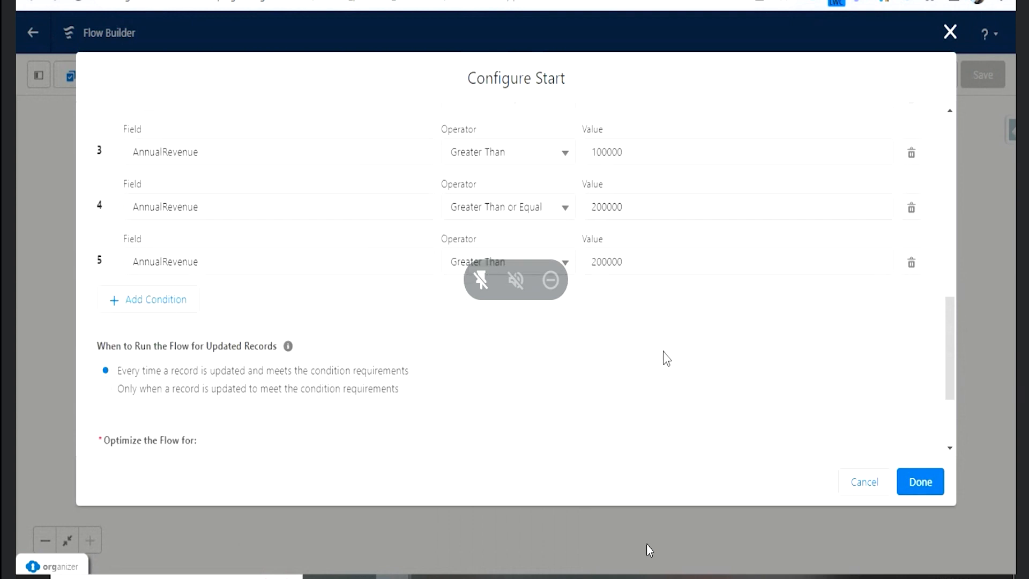
pyautogui.scroll(-2, 627, 356)
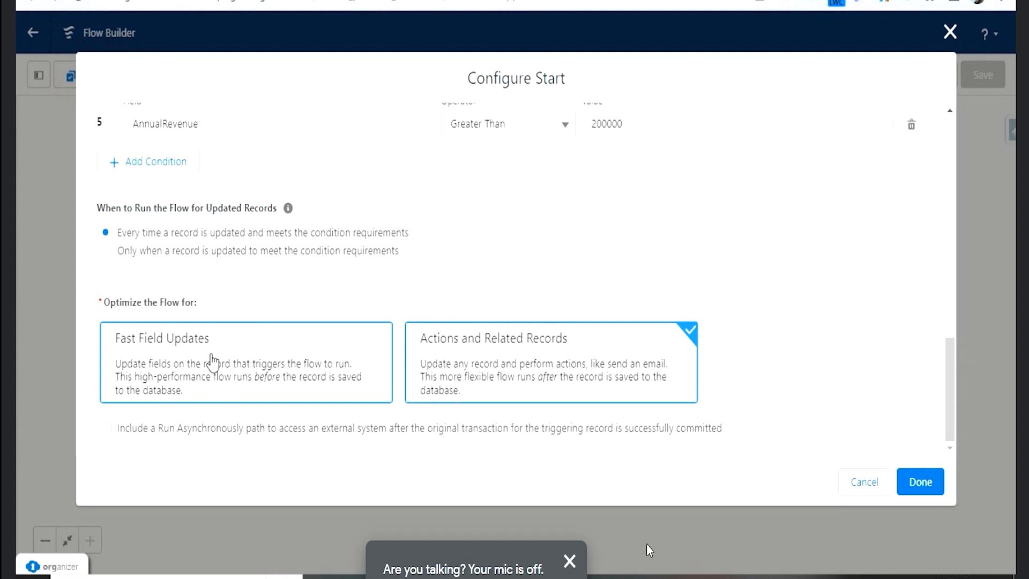
pyautogui.click(213, 376)
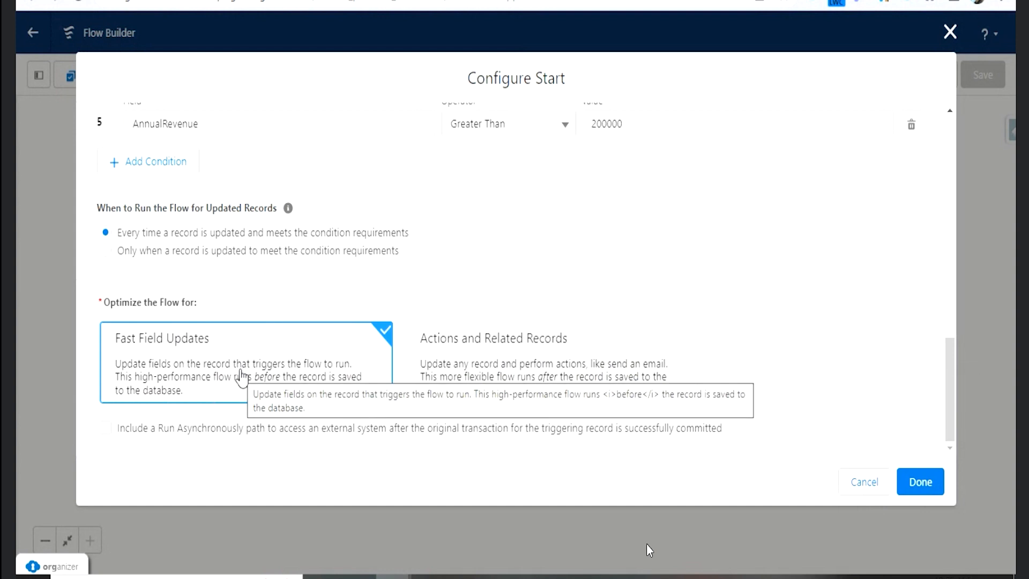
pyautogui.click(935, 480)
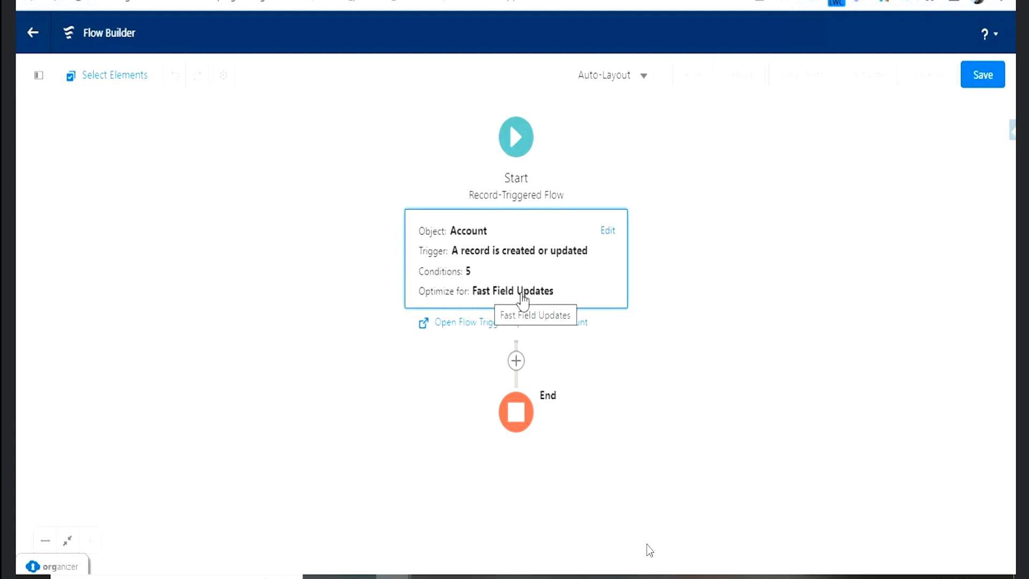
# - Examine the shortcut, logic and data elements that can be added after the start element
pyautogui.click(517, 362)
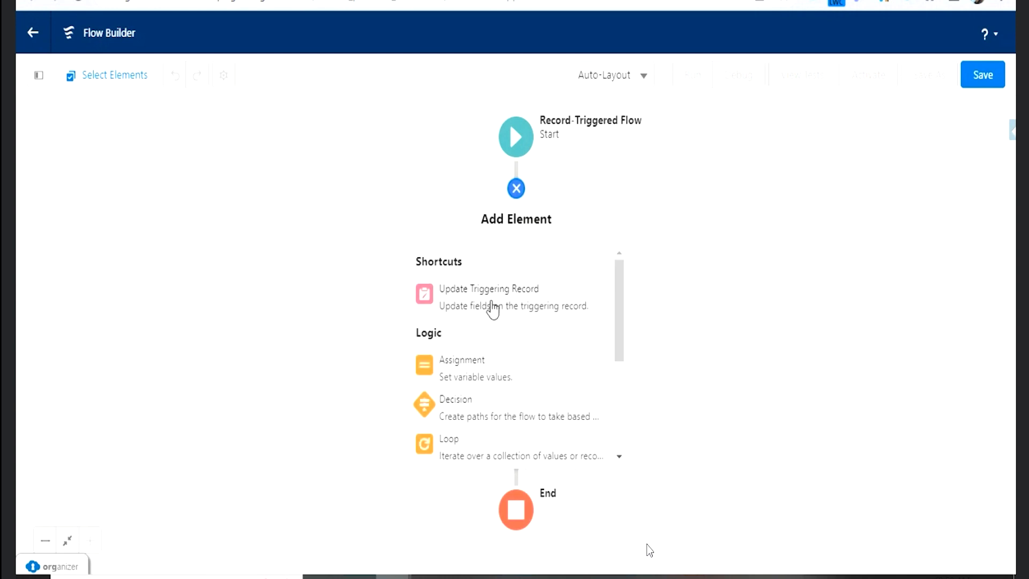
pyautogui.scroll(-3, 494, 312)
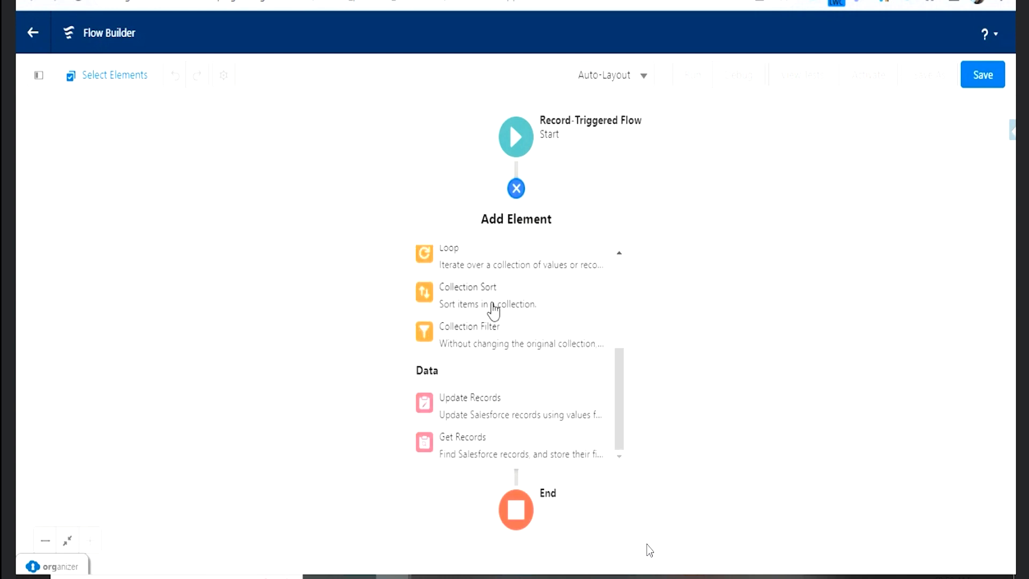
pyautogui.scroll(5, 528, 365)
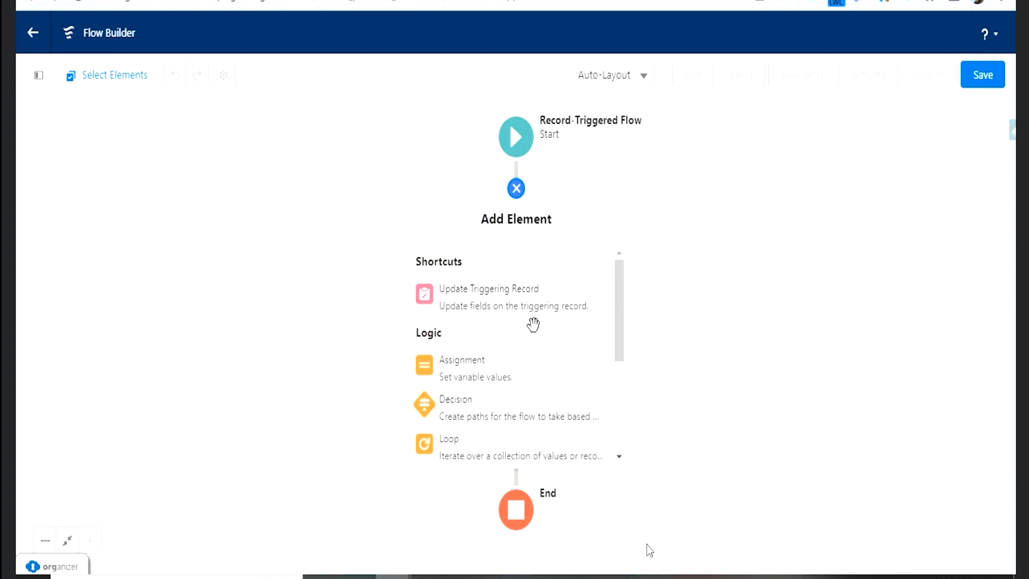
pyautogui.scroll(-2, 515, 340)
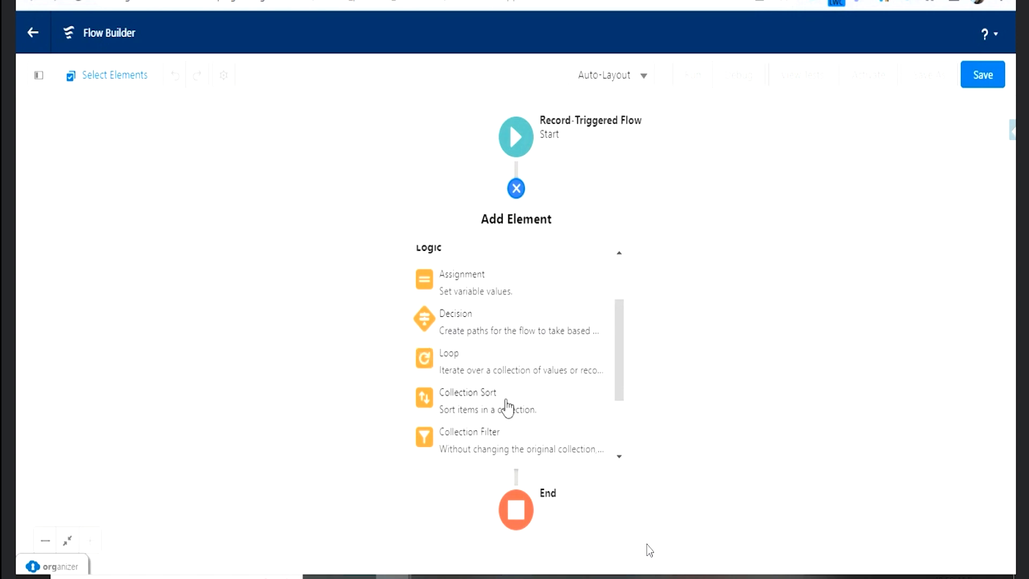
pyautogui.scroll(-2, 544, 396)
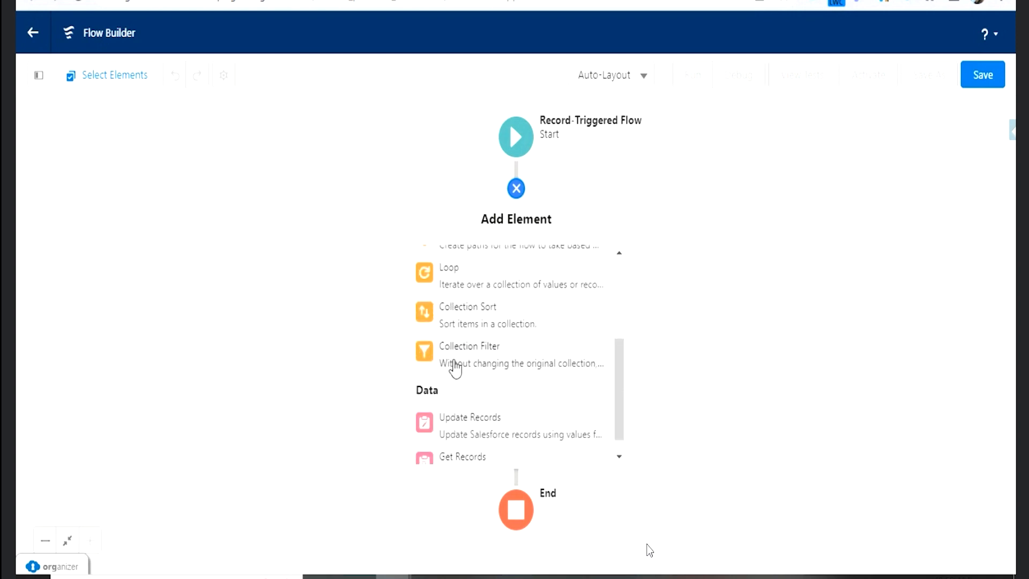
pyautogui.scroll(-1, 524, 368)
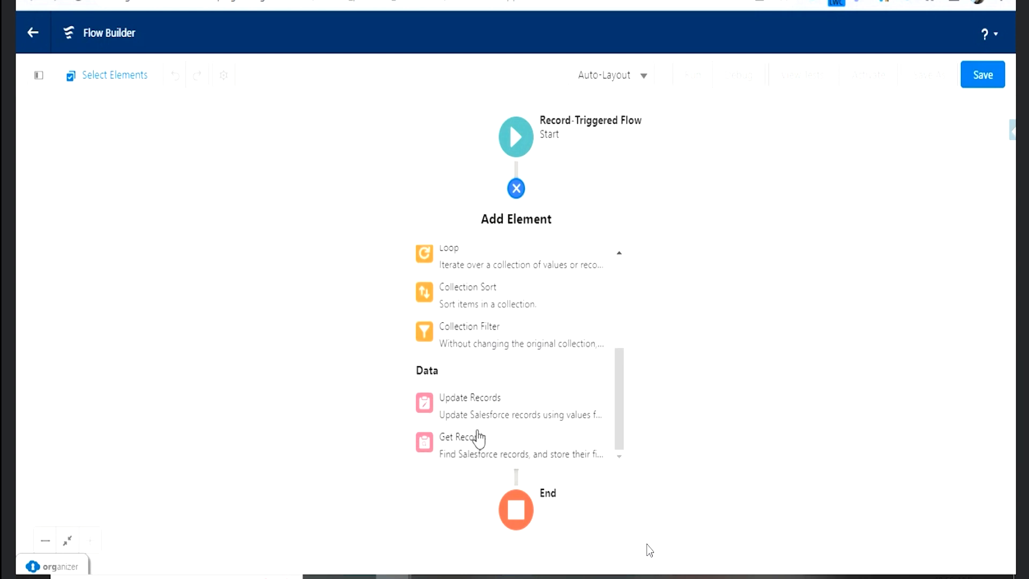
pyautogui.scroll(2, 490, 435)
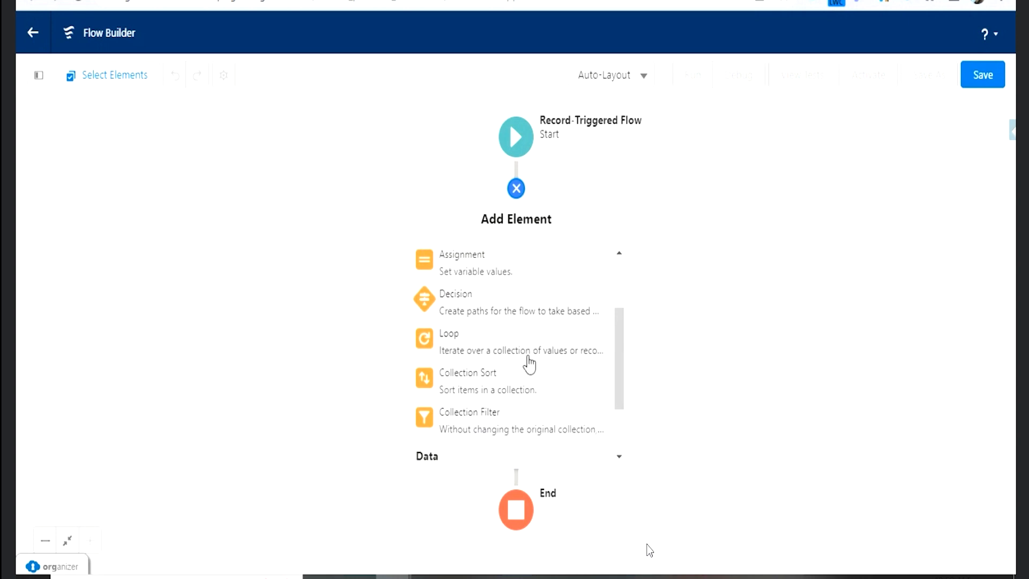
pyautogui.scroll(2, 497, 336)
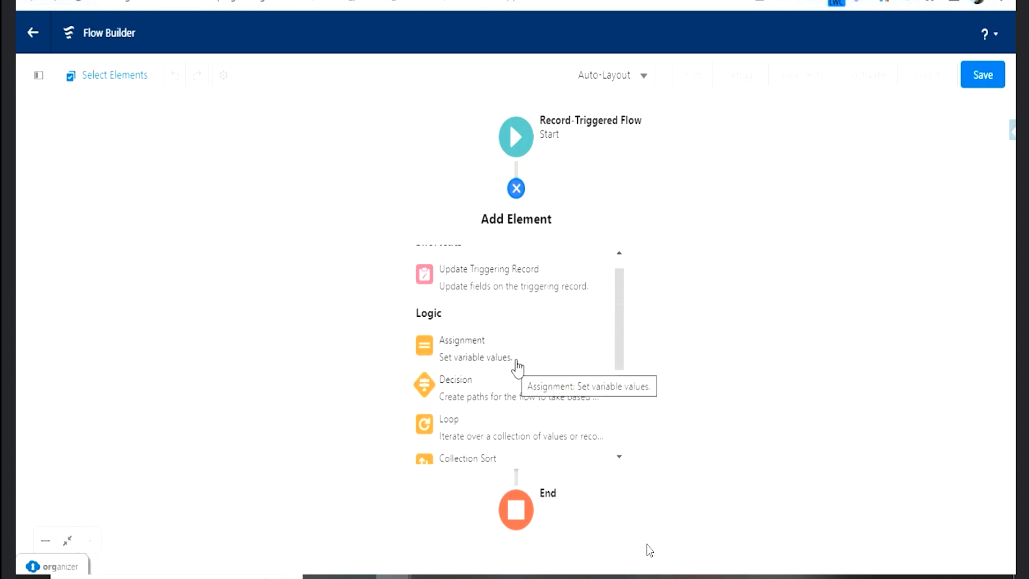
pyautogui.scroll(1, 517, 361)
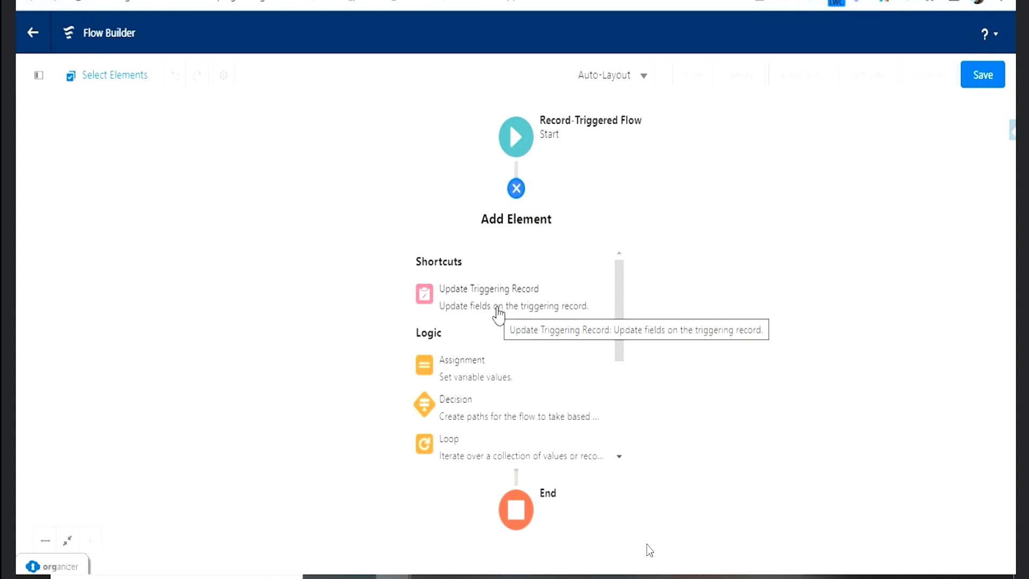
pyautogui.click(478, 369)
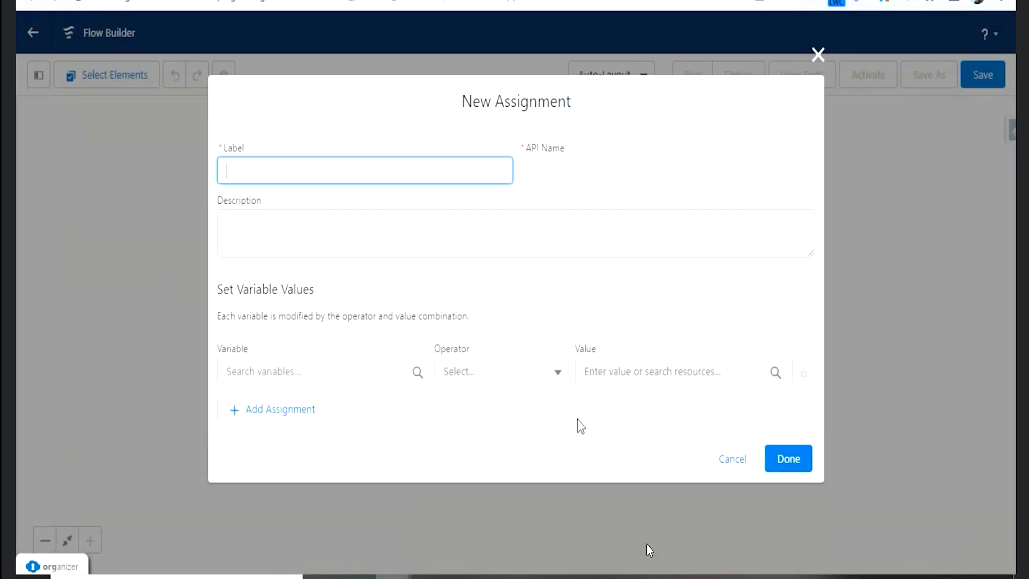
pyautogui.click(818, 55)
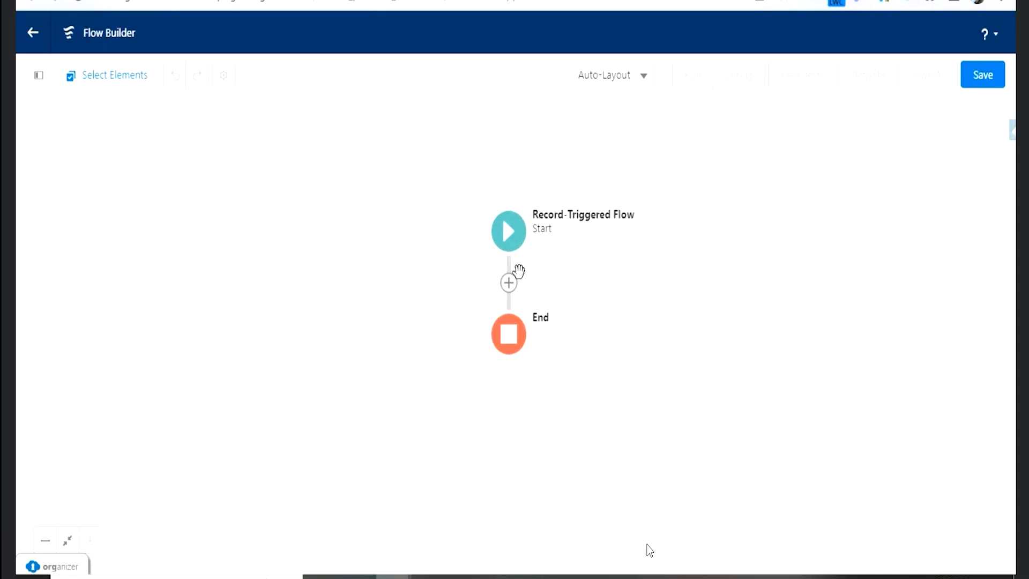
pyautogui.click(522, 233)
pyautogui.click(726, 326)
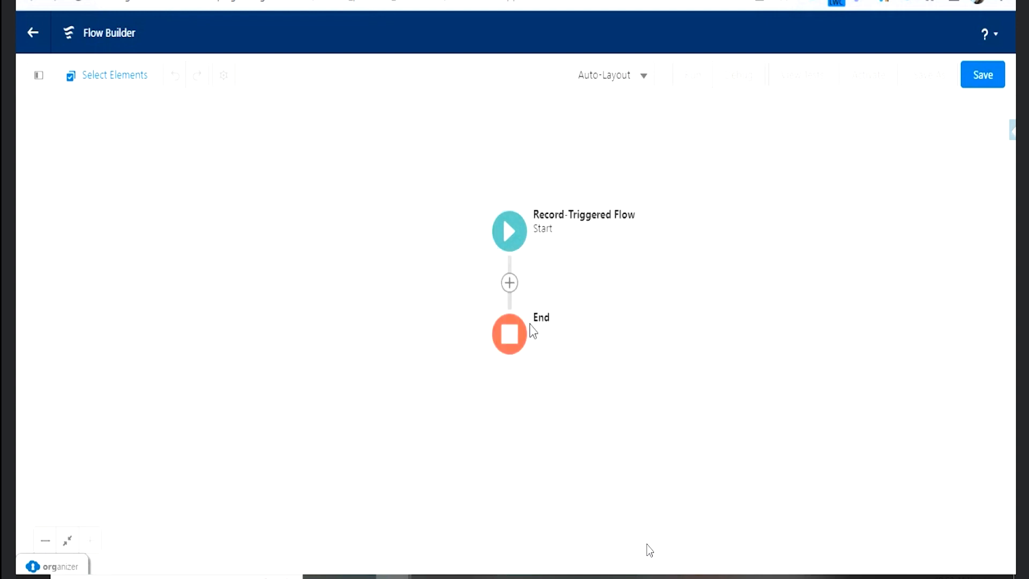
# - Add a Decision element after the start, labelled "Revenue is Lessthan0AndGreaterThan1L", with the matching API name
pyautogui.click(509, 283)
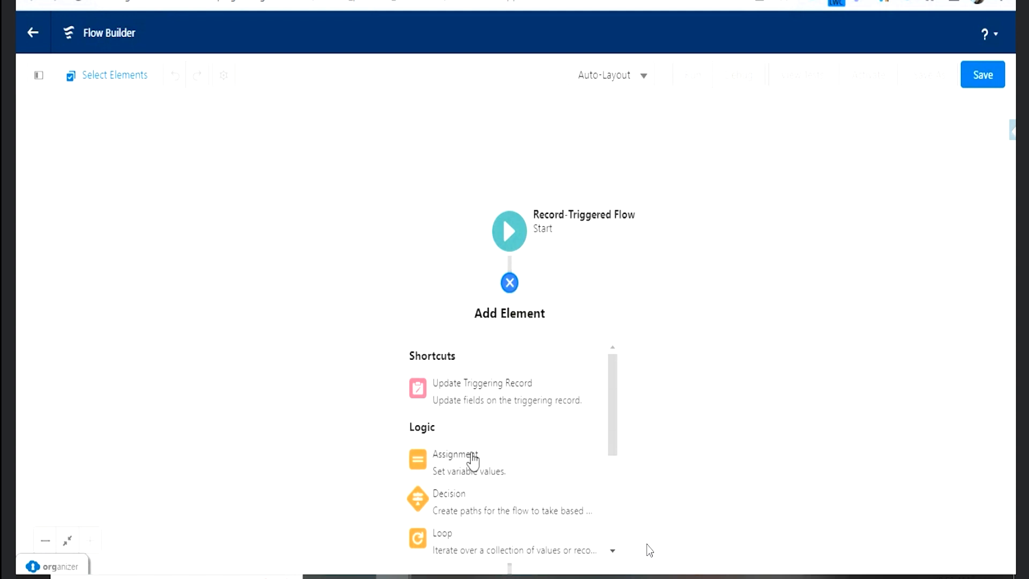
pyautogui.click(468, 507)
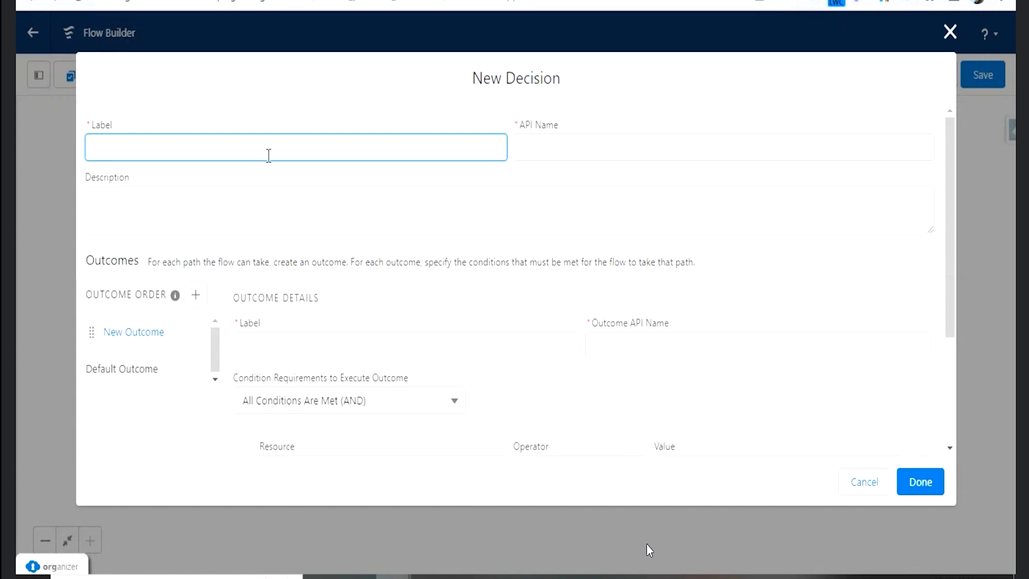
pyautogui.write('Revenue is Lessthan0AndGreaterThan1L')
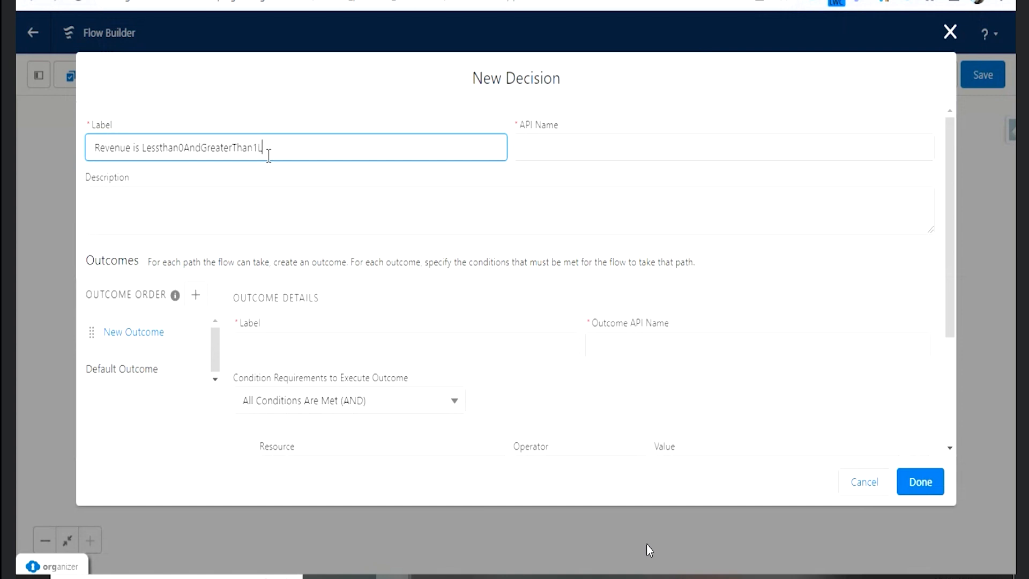
pyautogui.press('Tab')
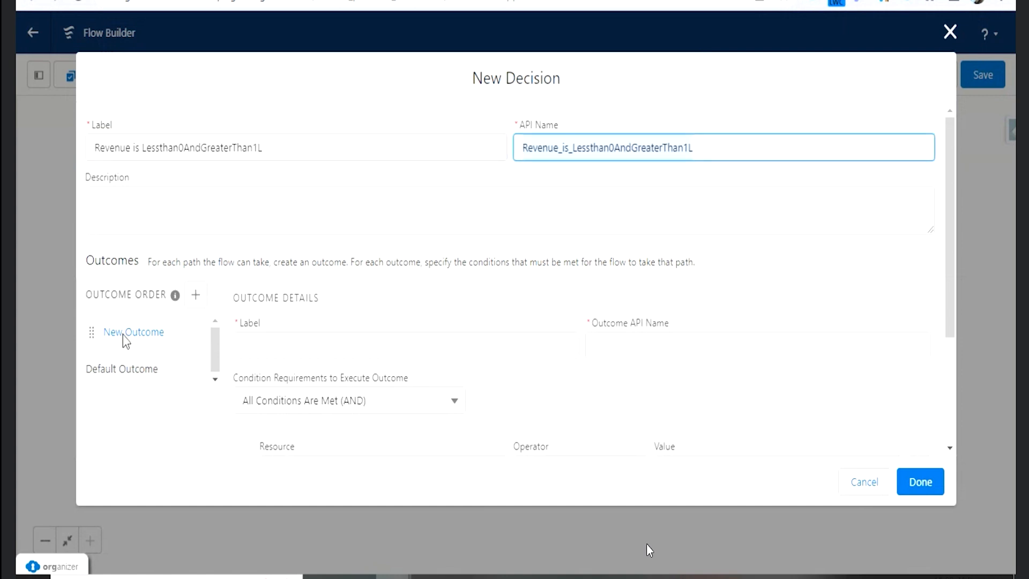
# - Name the decision's new outcome "lesstahn1L", with the matching outcome API name
pyautogui.click(258, 349)
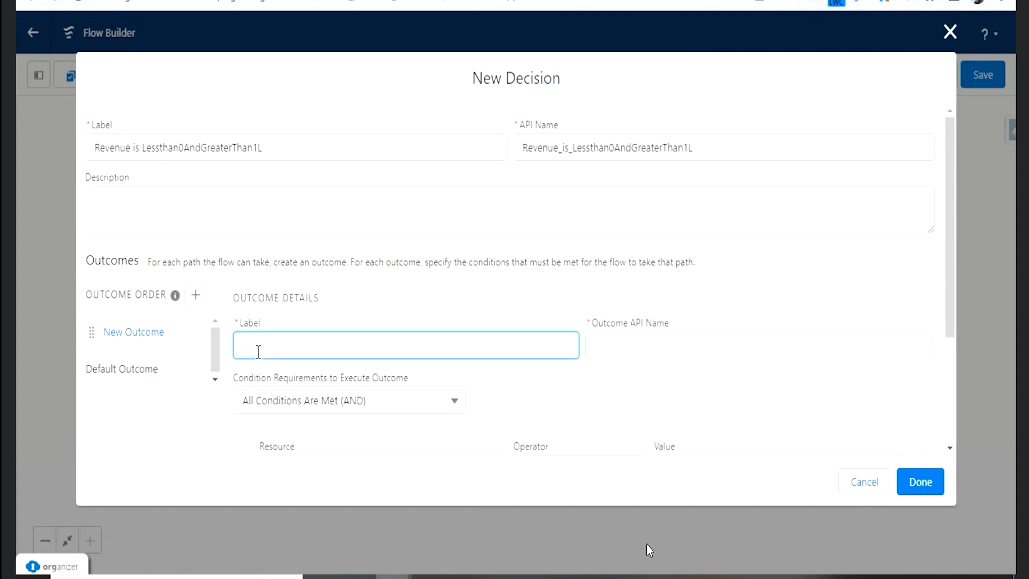
pyautogui.write('lesstahn1L')
pyautogui.press('Tab')
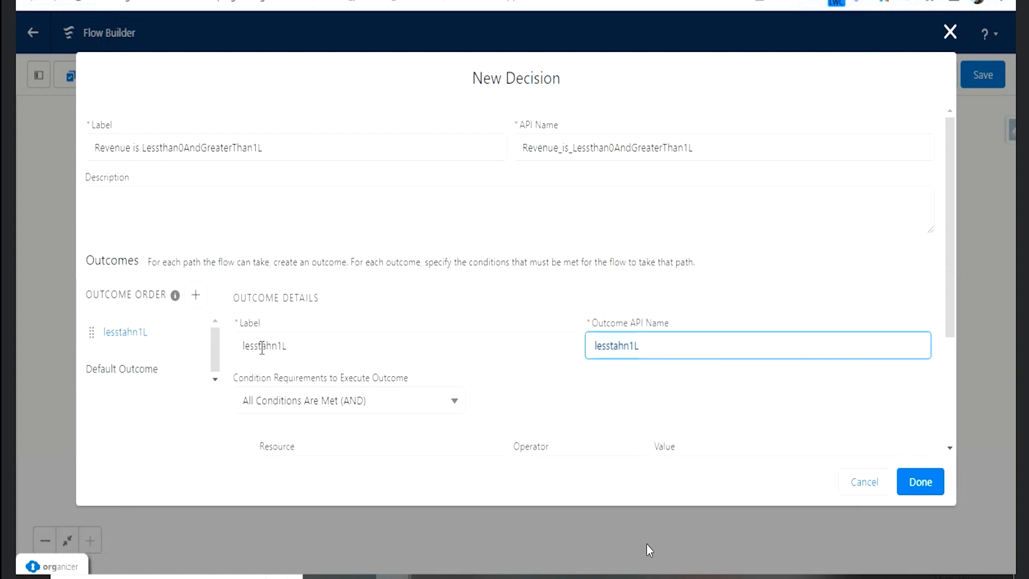
pyautogui.scroll(-2, 558, 327)
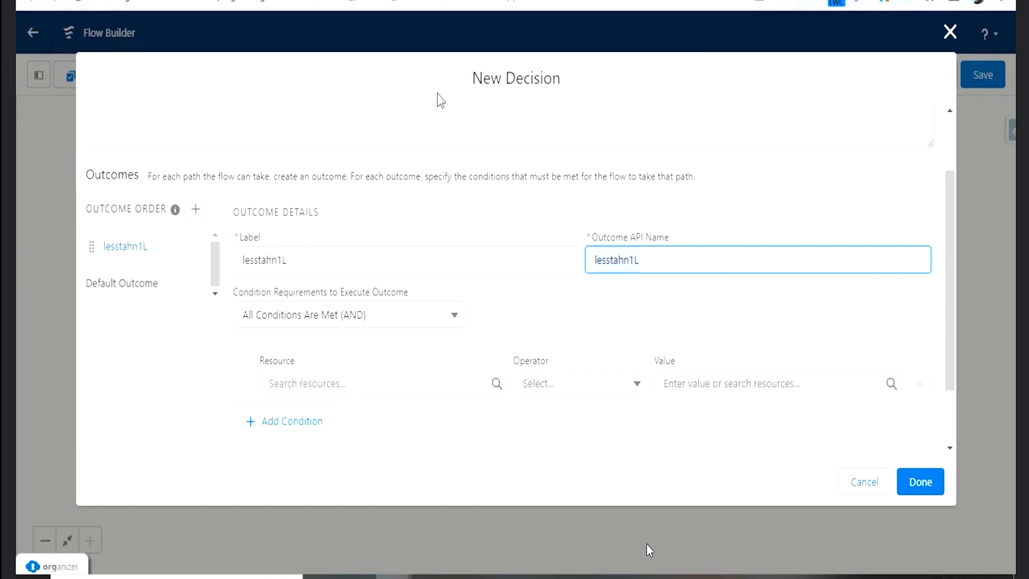
pyautogui.click(486, 86)
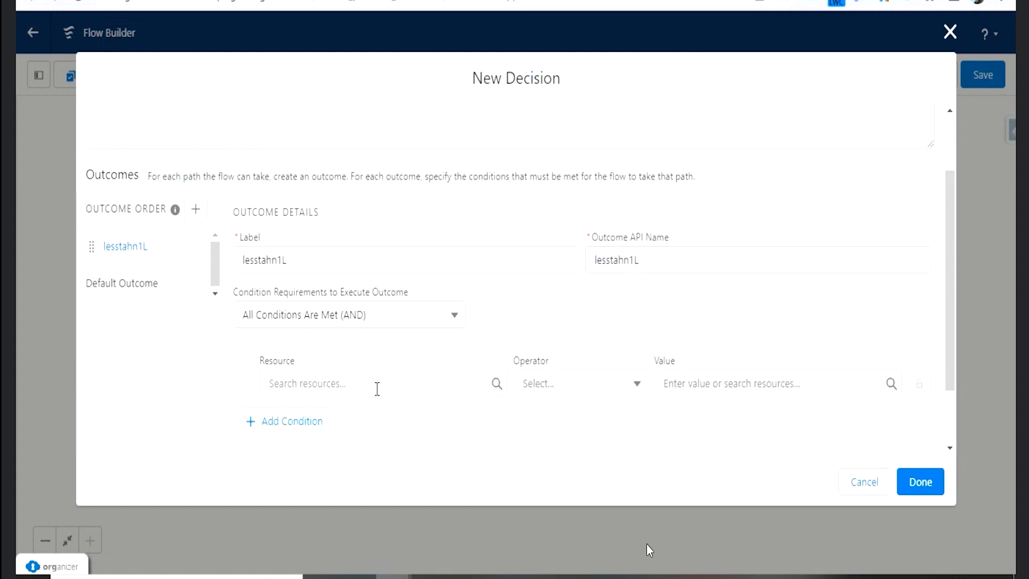
# - Set the outcome's first condition to $Record > Annual Revenue Greater Than 0
pyautogui.click(377, 387)
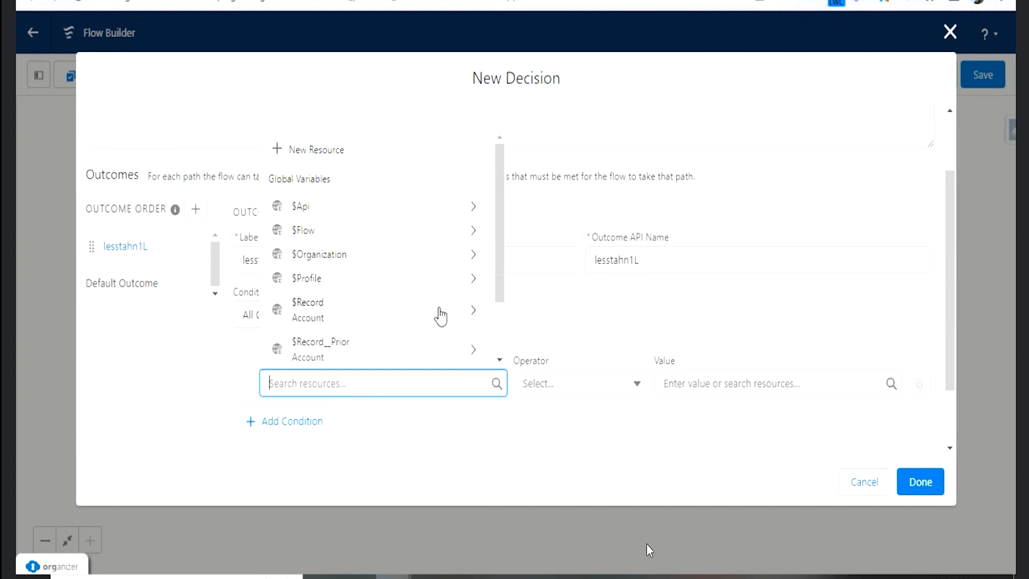
pyautogui.click(440, 316)
pyautogui.write('re')
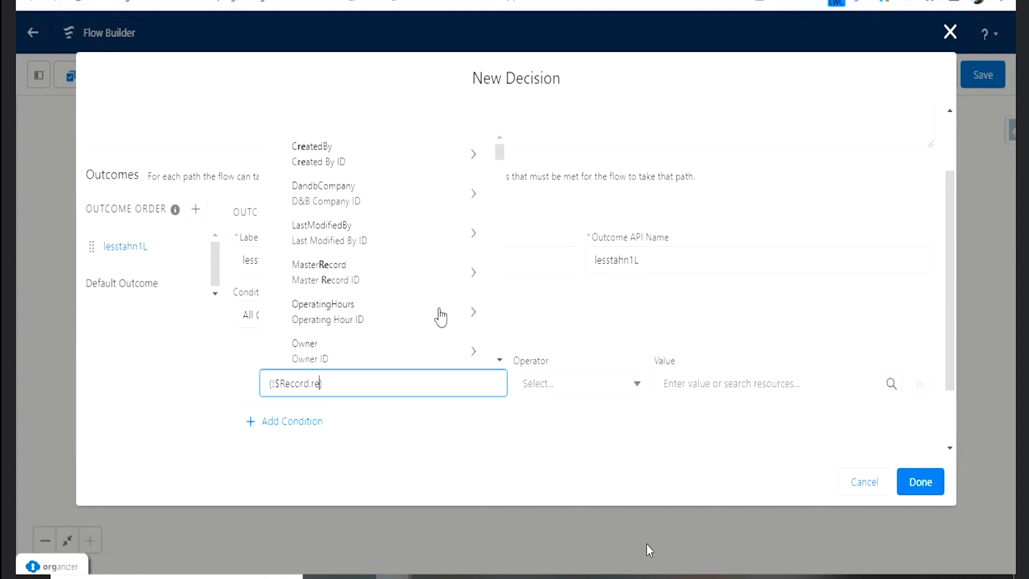
pyautogui.write('ve')
pyautogui.click(372, 340)
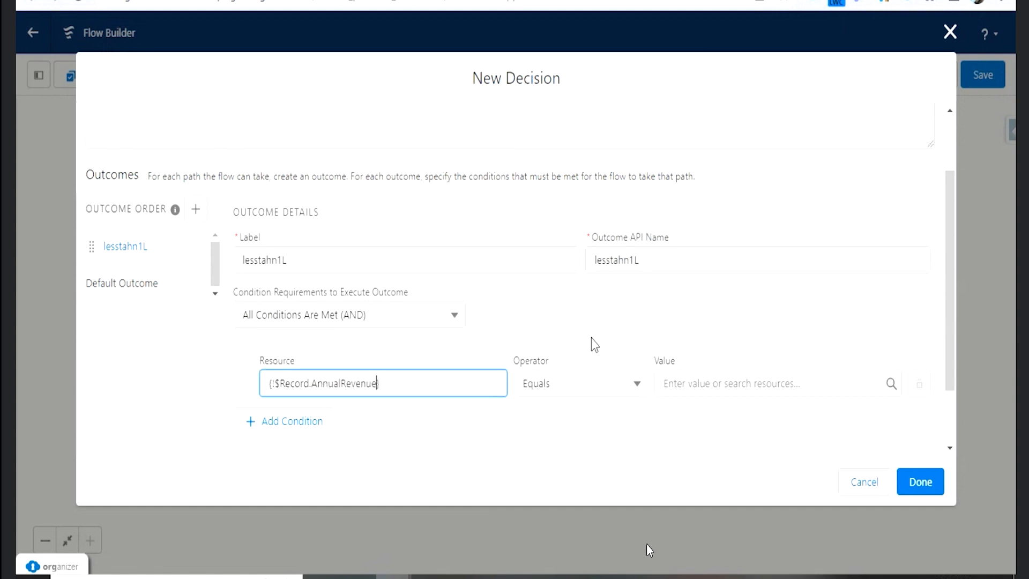
pyautogui.click(608, 382)
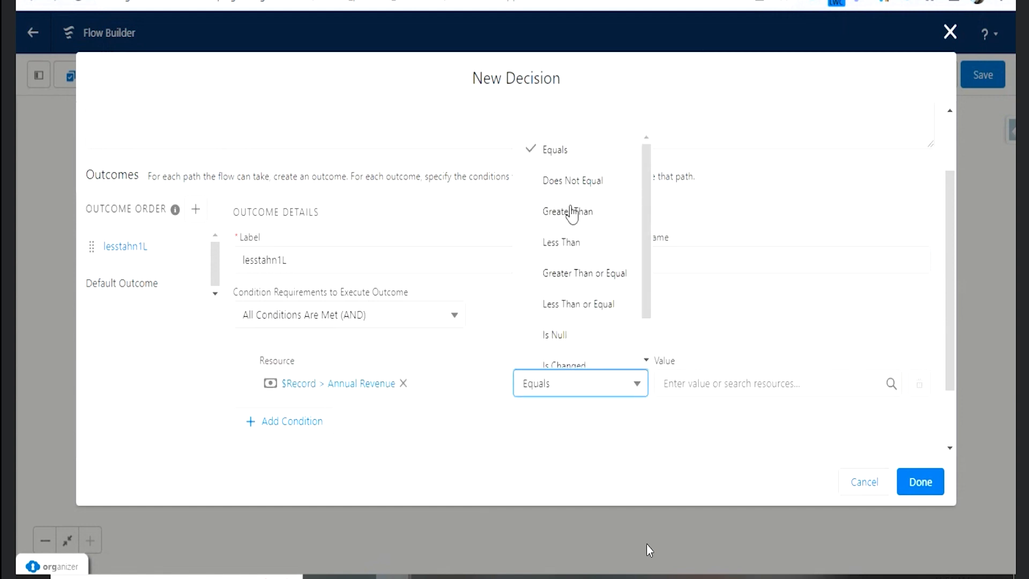
pyautogui.click(572, 213)
pyautogui.click(701, 383)
pyautogui.write('0')
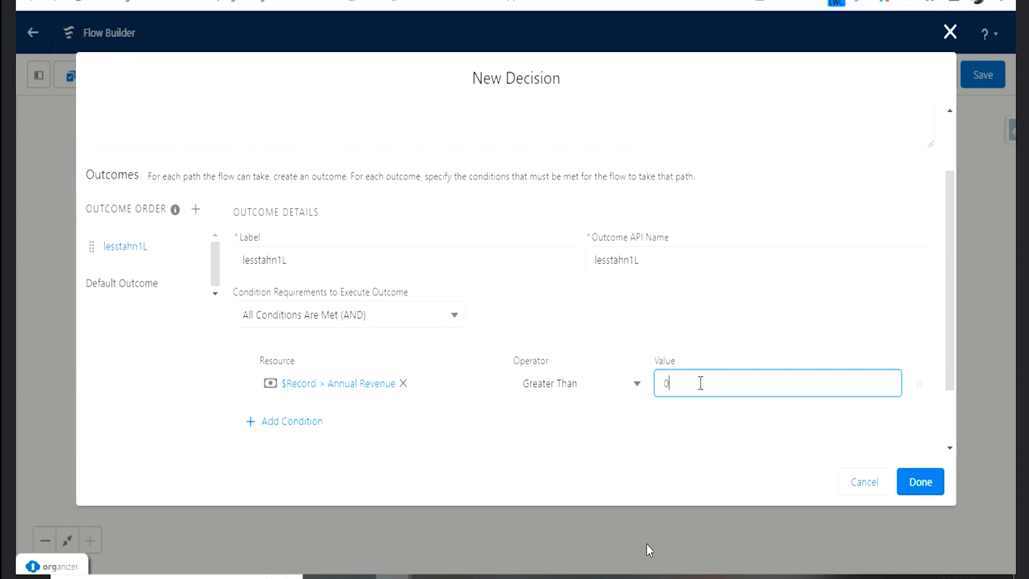
# - Add a second outcome condition: $Record > Annual Revenue Greater Than or Equal 100000
pyautogui.click(322, 426)
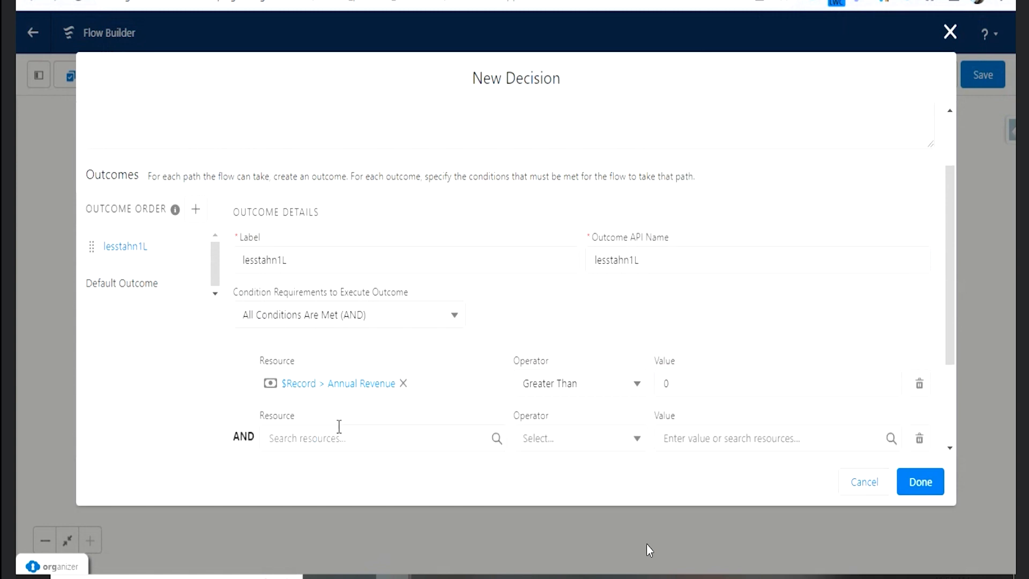
pyautogui.scroll(-2, 349, 402)
pyautogui.click(351, 349)
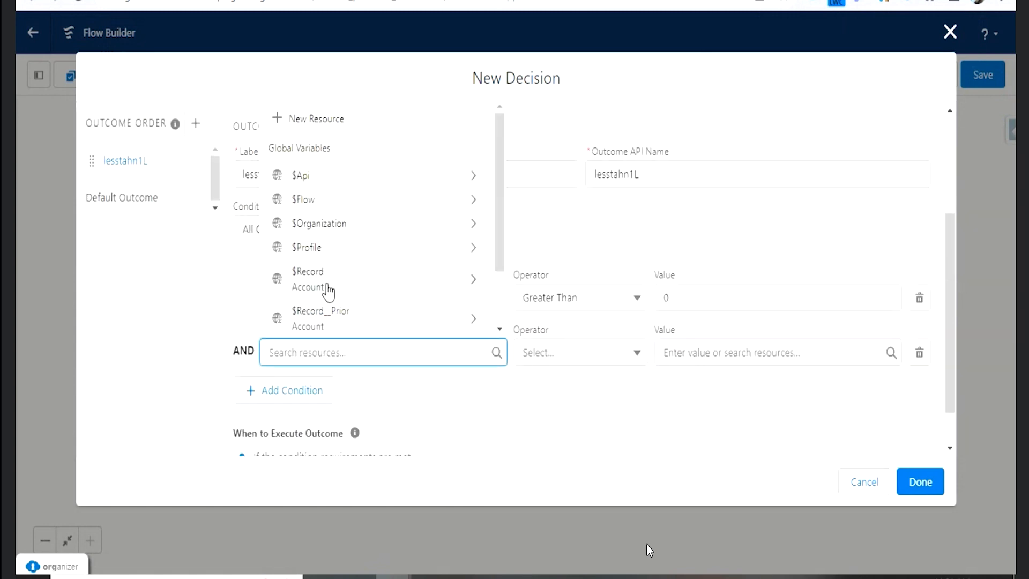
pyautogui.click(329, 292)
pyautogui.write('re')
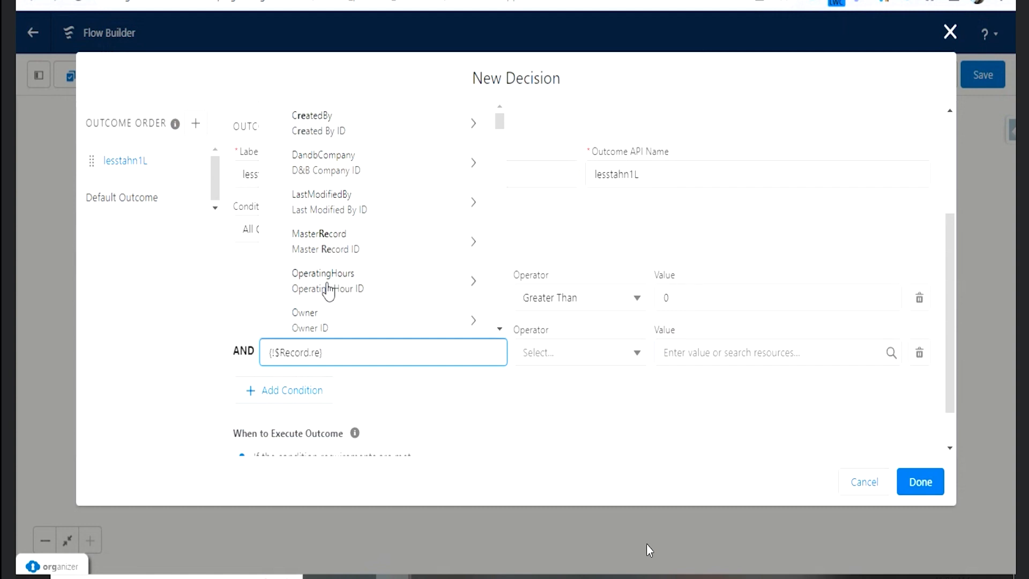
pyautogui.write('ve')
pyautogui.click(341, 313)
pyautogui.click(610, 360)
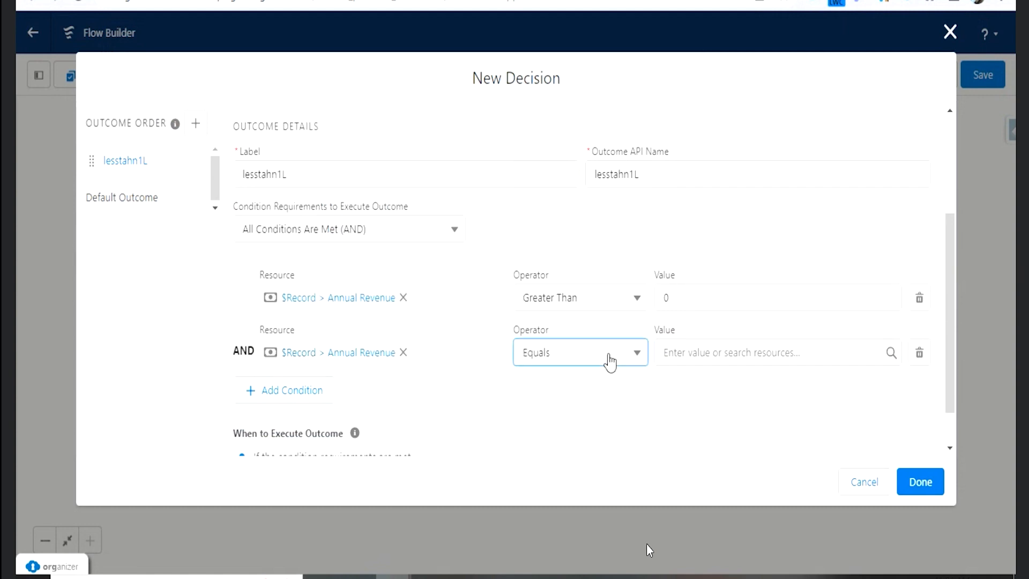
pyautogui.click(592, 250)
pyautogui.click(690, 350)
pyautogui.write('10000')
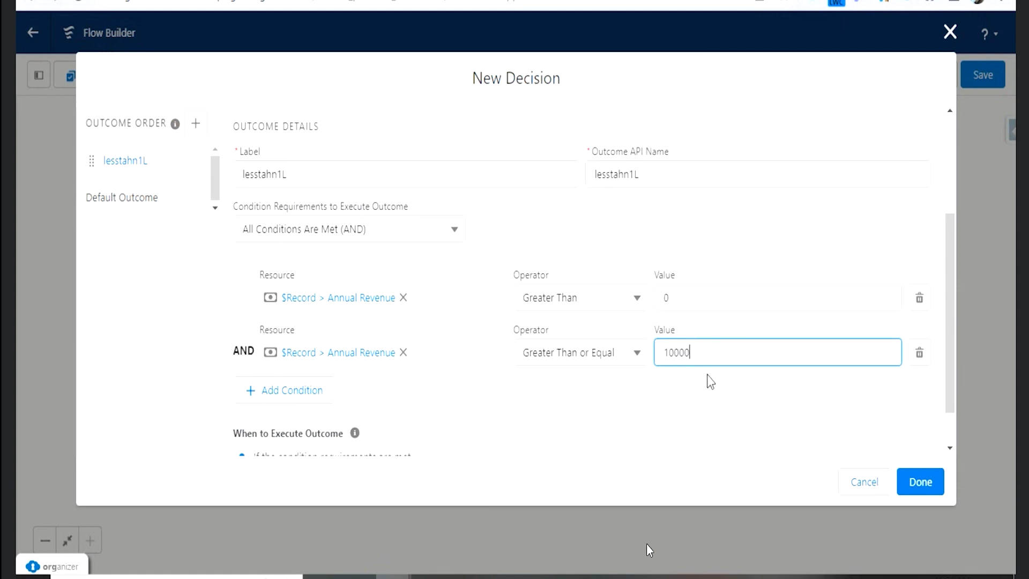
pyautogui.write('0')
# - Add an empty third condition to the lesstahn1L outcome
pyautogui.click(318, 417)
pyautogui.click(310, 394)
pyautogui.scroll(-2, 412, 340)
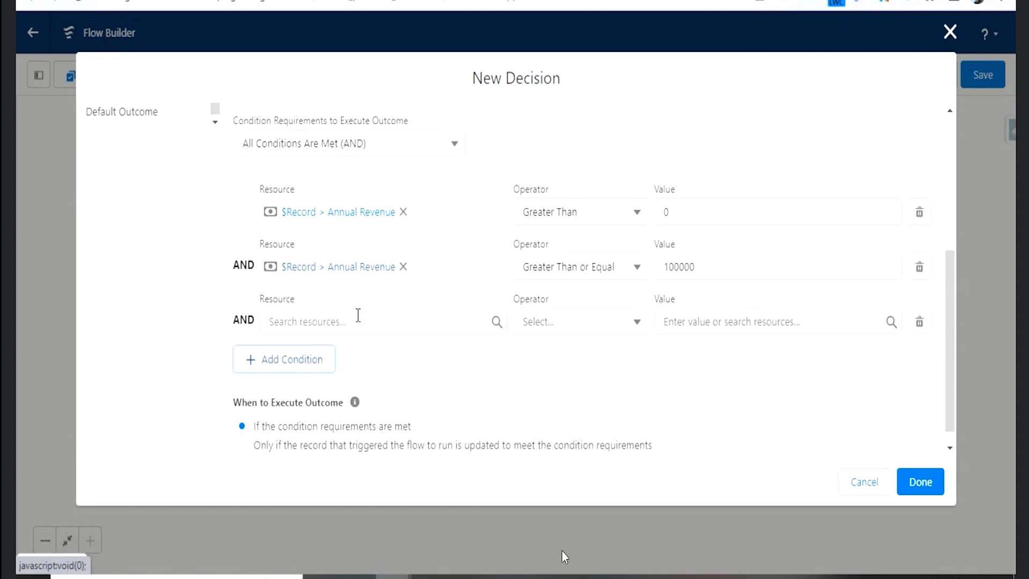
# - Set the empty third condition to $Record > Annual Revenue Is Changed True
pyautogui.click(338, 312)
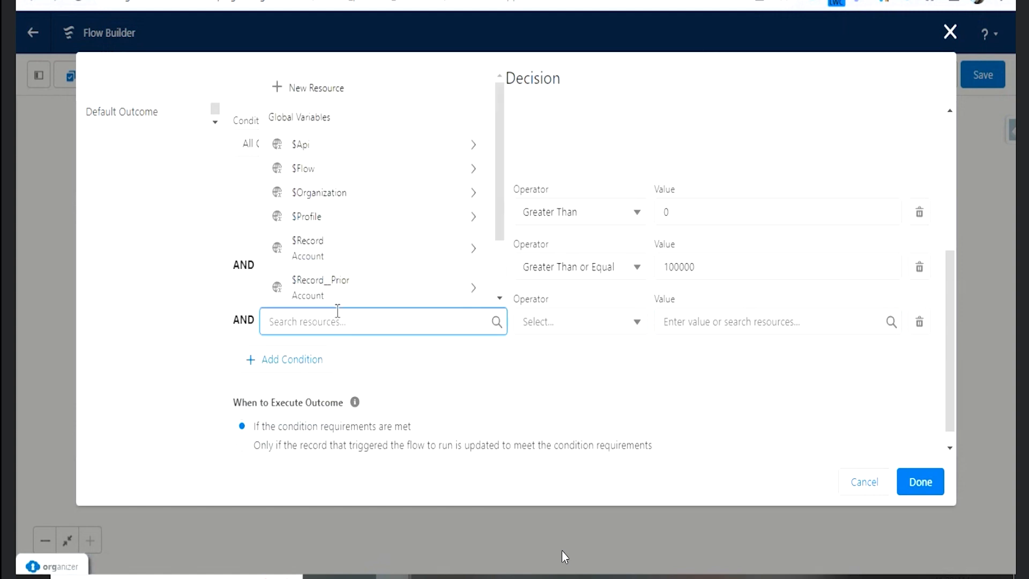
pyautogui.click(322, 253)
pyautogui.write('re')
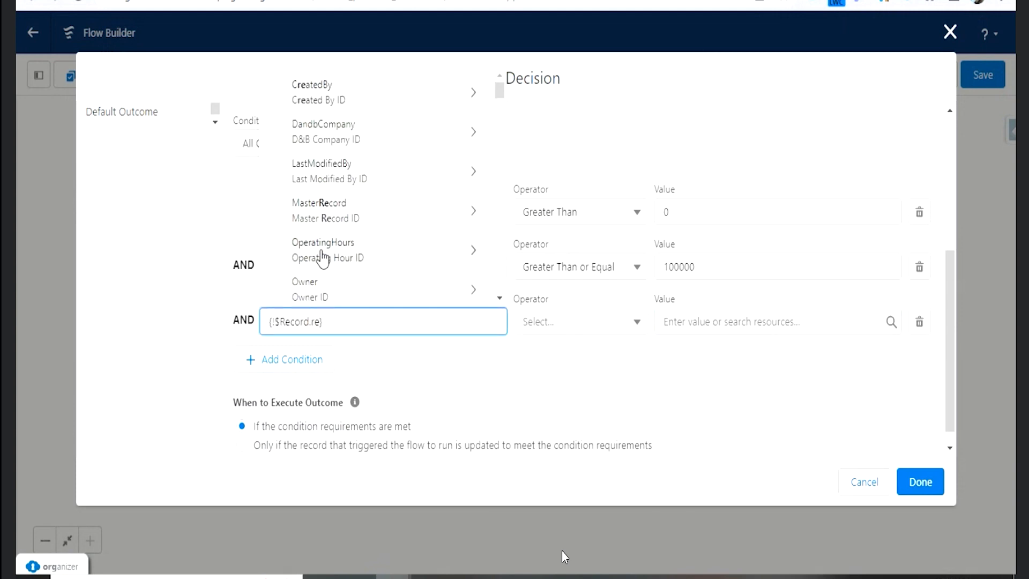
pyautogui.write('v')
pyautogui.click(349, 289)
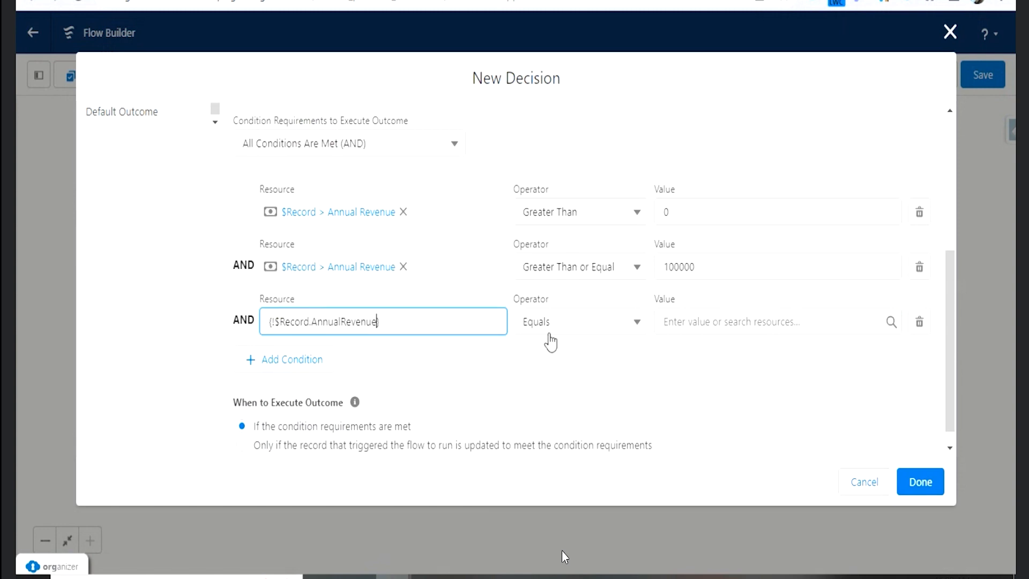
pyautogui.click(550, 332)
pyautogui.scroll(-1, 590, 279)
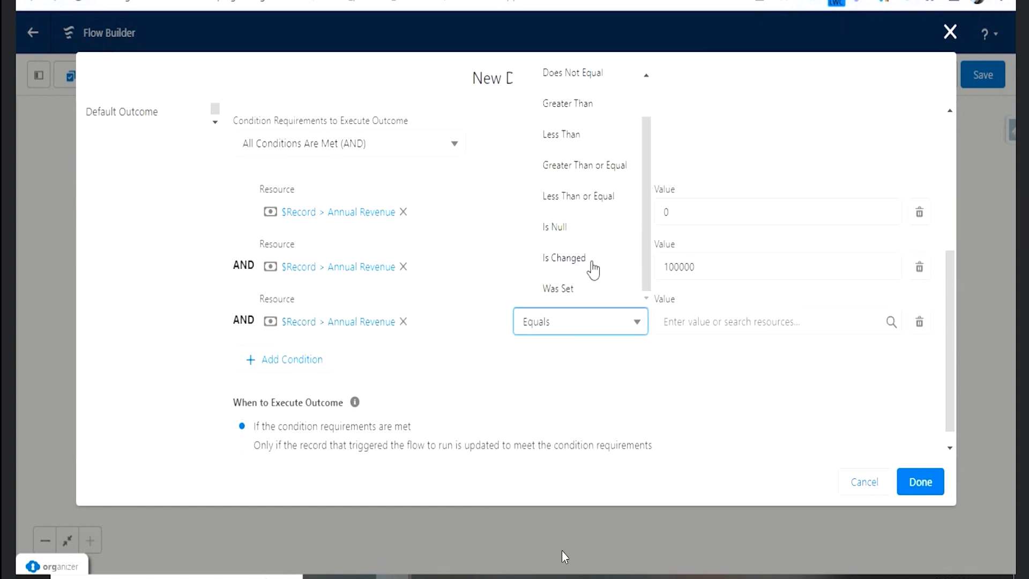
pyautogui.click(568, 258)
pyautogui.click(665, 320)
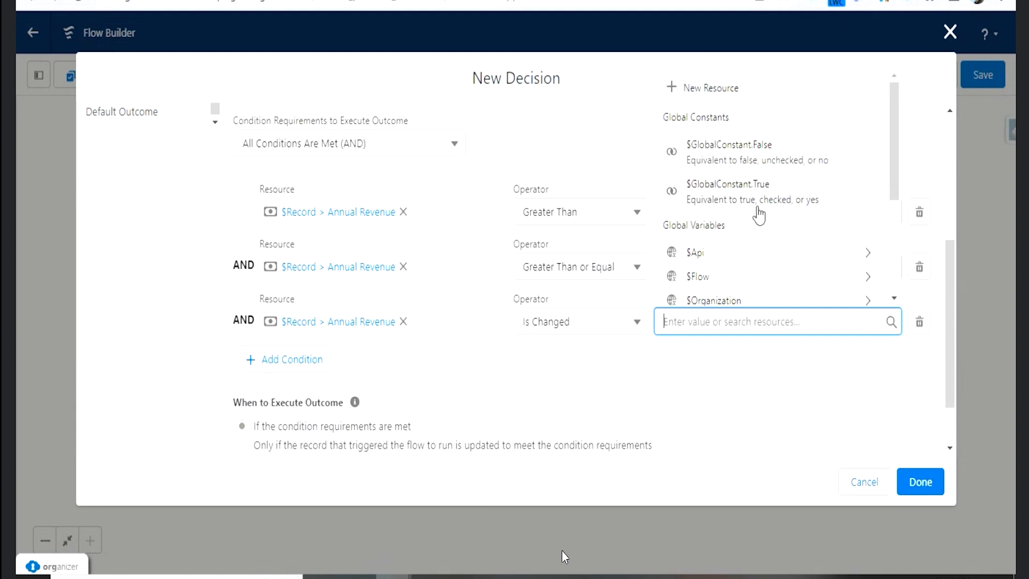
pyautogui.click(757, 205)
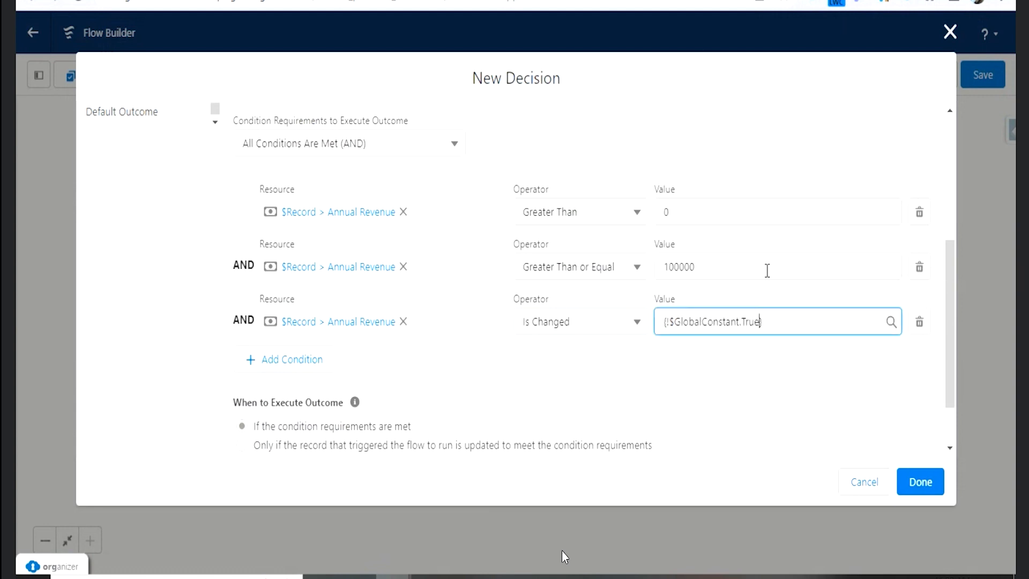
# - Replace the third condition's resource with $Record__Prior > Annual Revenue
pyautogui.click(403, 321)
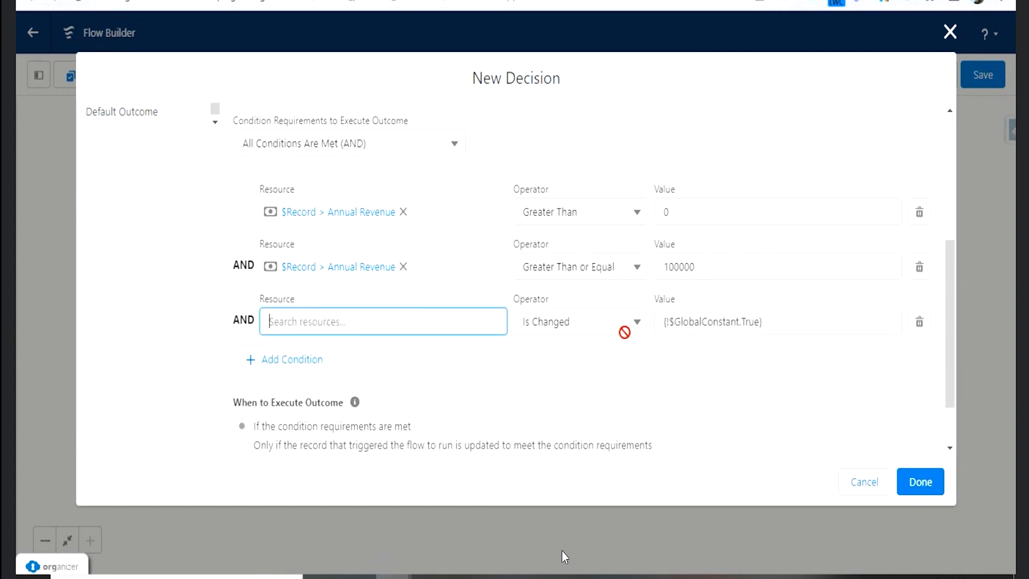
pyautogui.click(350, 321)
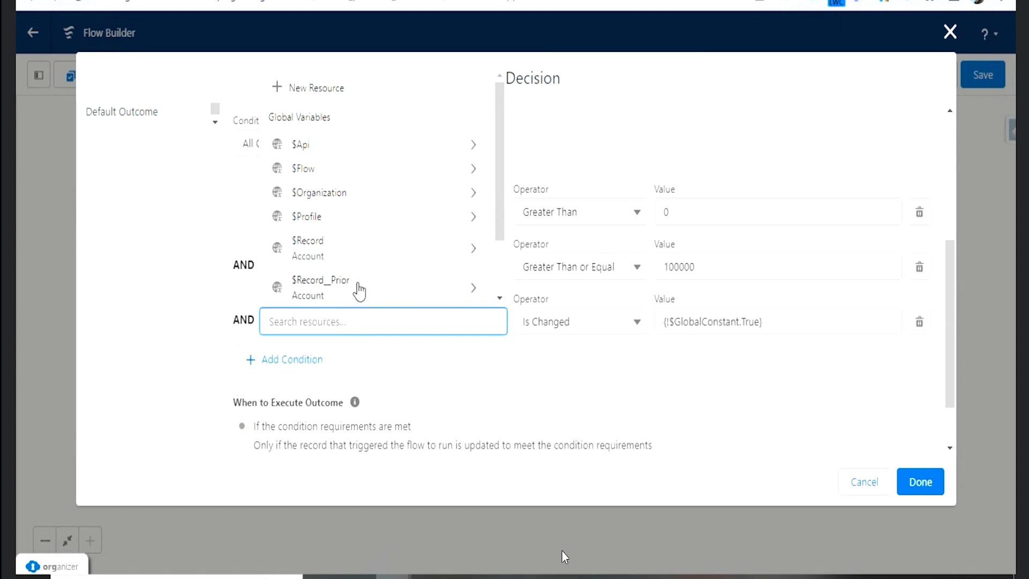
pyautogui.click(360, 291)
pyautogui.write('rev}')
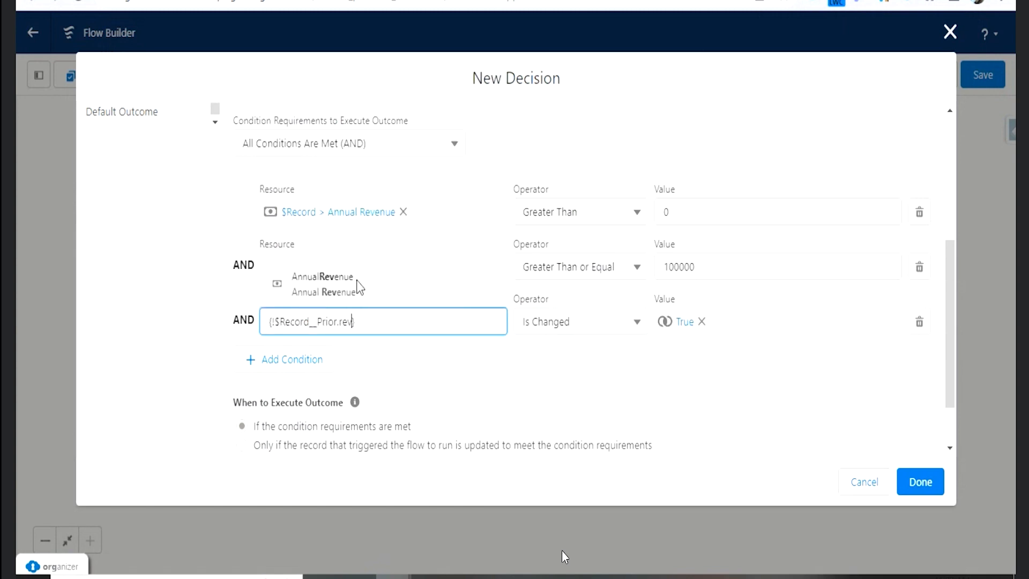
pyautogui.click(356, 287)
# - Set the third condition's operator to Does Not Equal and its value to $Record > Annual Revenue
pyautogui.click(578, 328)
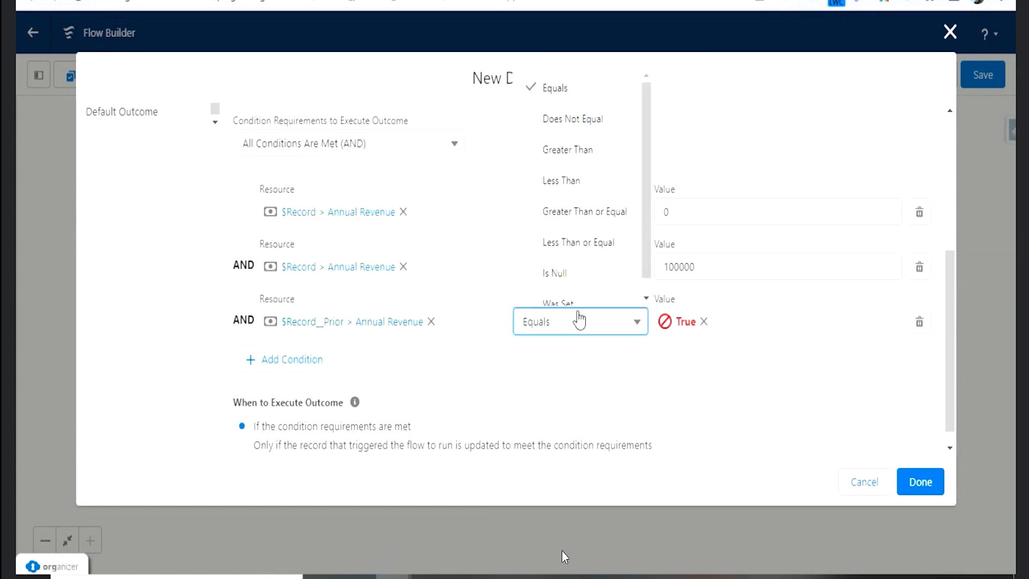
pyautogui.click(560, 120)
pyautogui.click(702, 317)
pyautogui.write('rec')
pyautogui.click(705, 250)
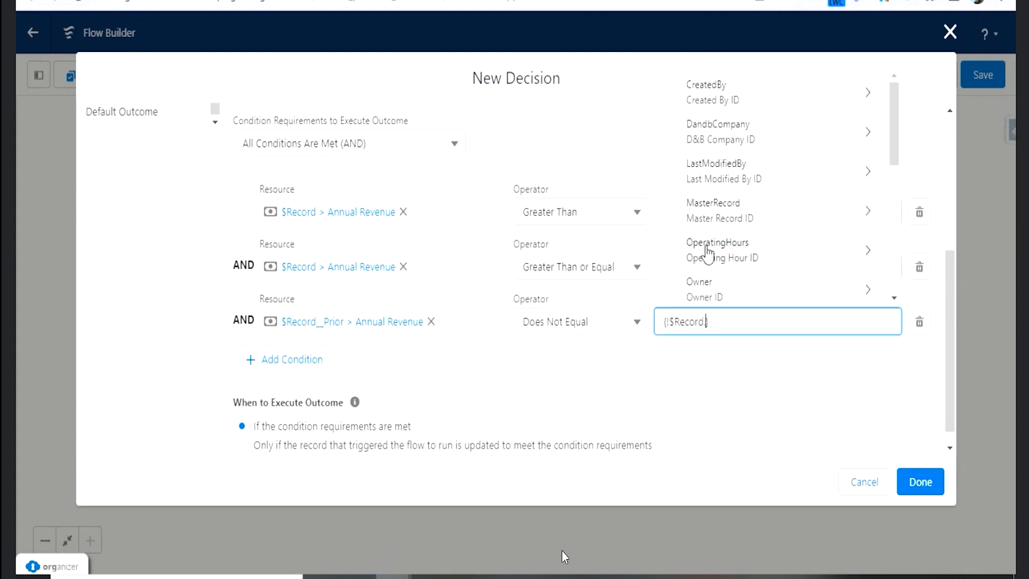
pyautogui.write('reve')
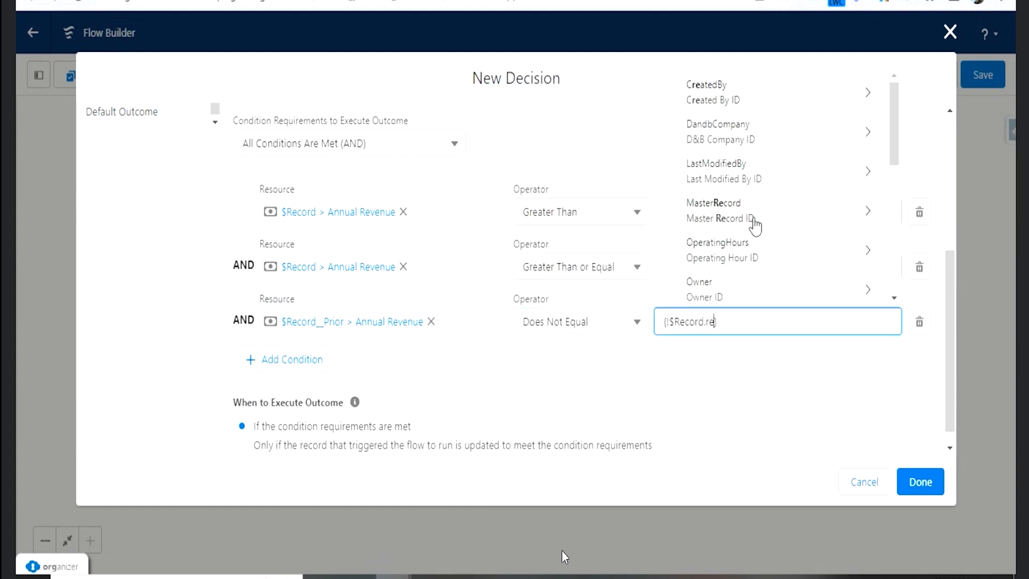
pyautogui.click(752, 276)
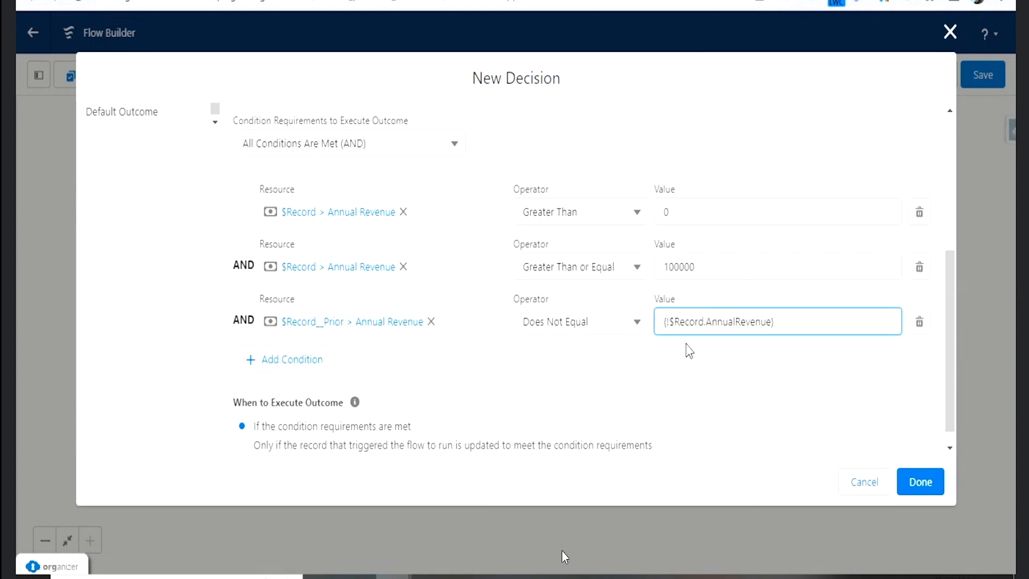
pyautogui.click(682, 369)
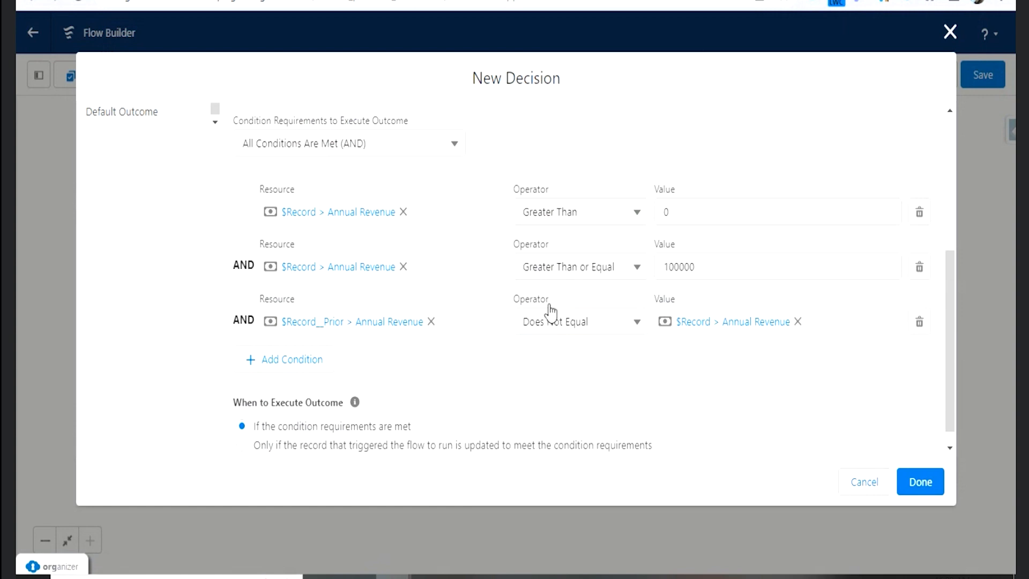
# - Change the second condition's operator, on the 100000 value, to Less Than or Equal
pyautogui.click(604, 220)
pyautogui.click(604, 223)
pyautogui.click(637, 268)
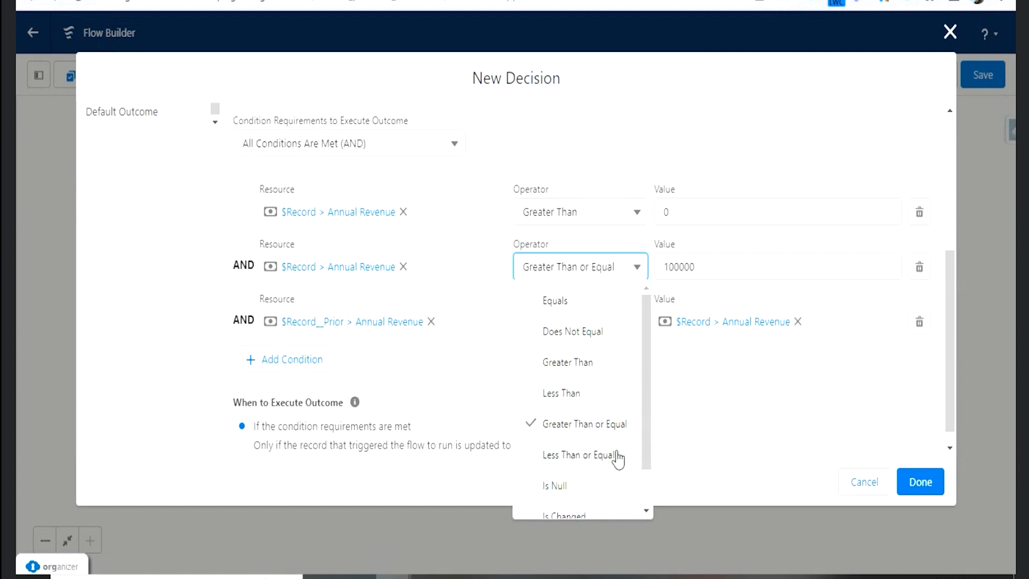
pyautogui.click(611, 463)
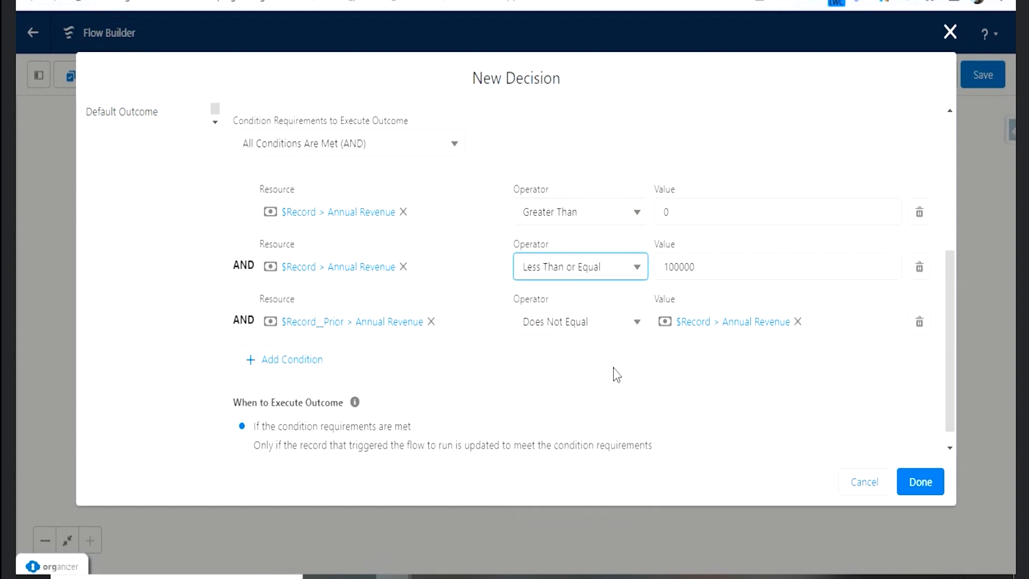
pyautogui.click(615, 379)
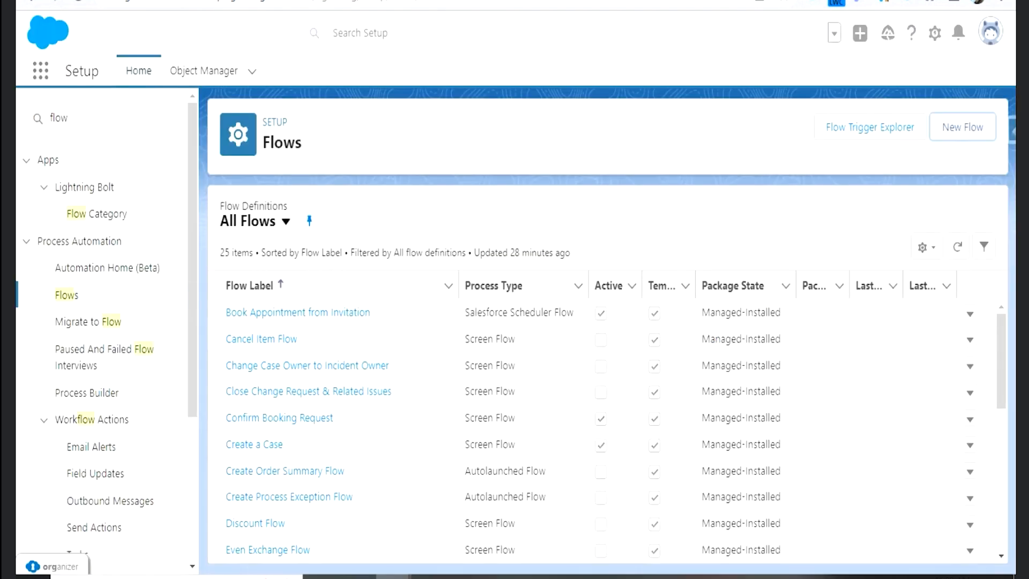
# - Switch to Salesforce Setup, search the apps and items for "acc" and open the Accounts list
pyautogui.click(39, 80)
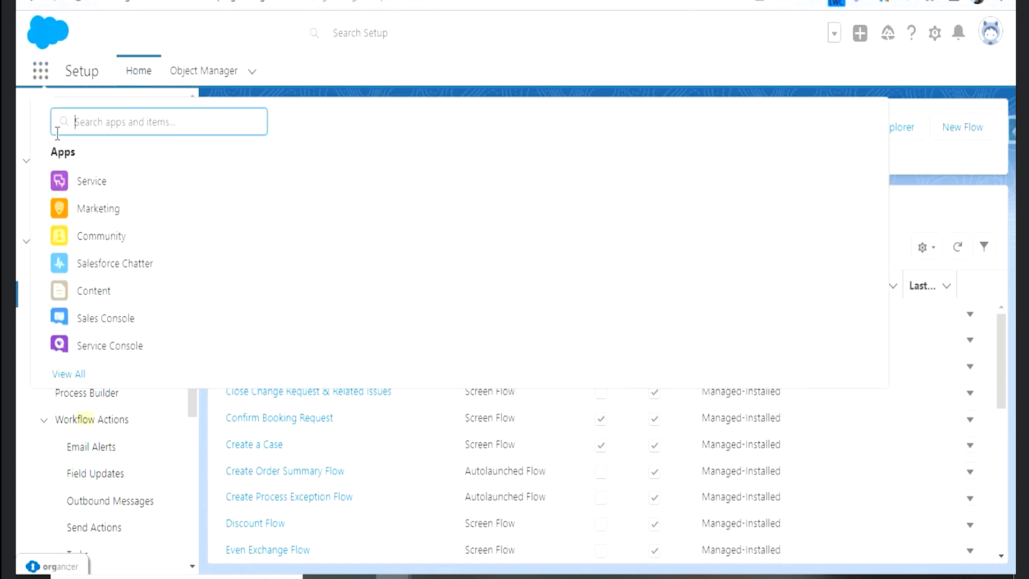
pyautogui.write('acc')
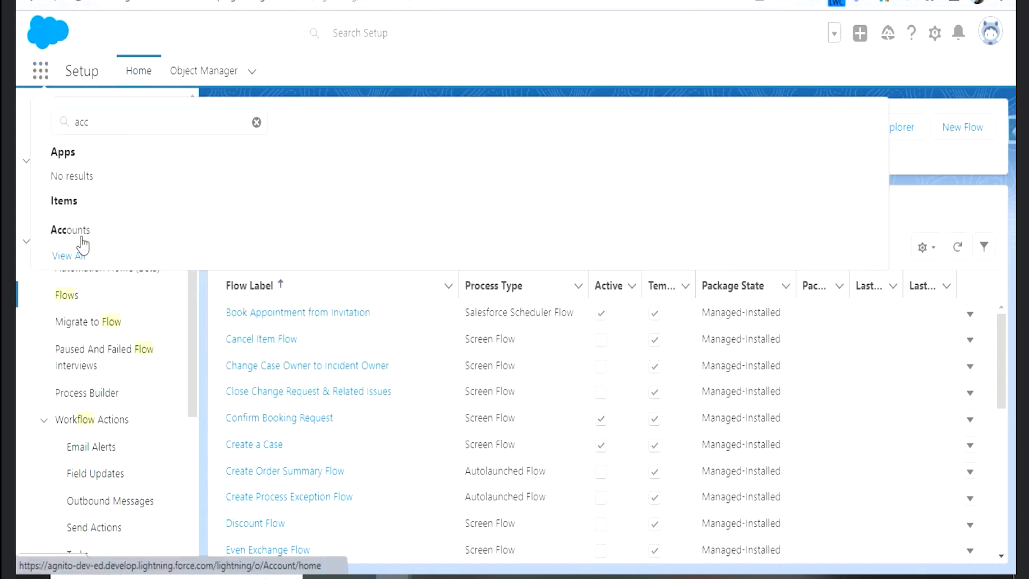
pyautogui.click(80, 237)
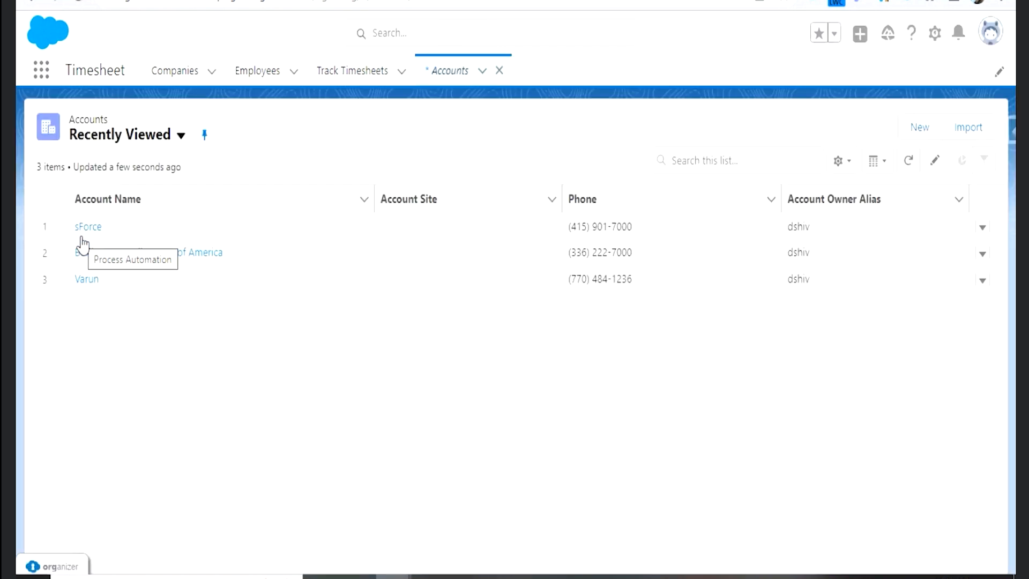
# - Open the sForce account record and show its details down to the Annual Revenue field
pyautogui.click(86, 230)
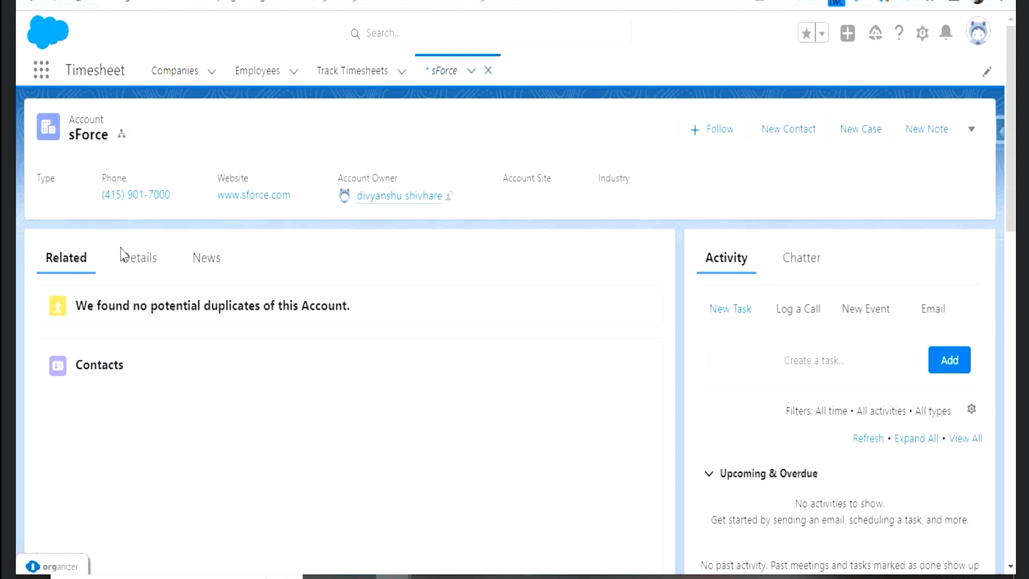
pyautogui.click(137, 258)
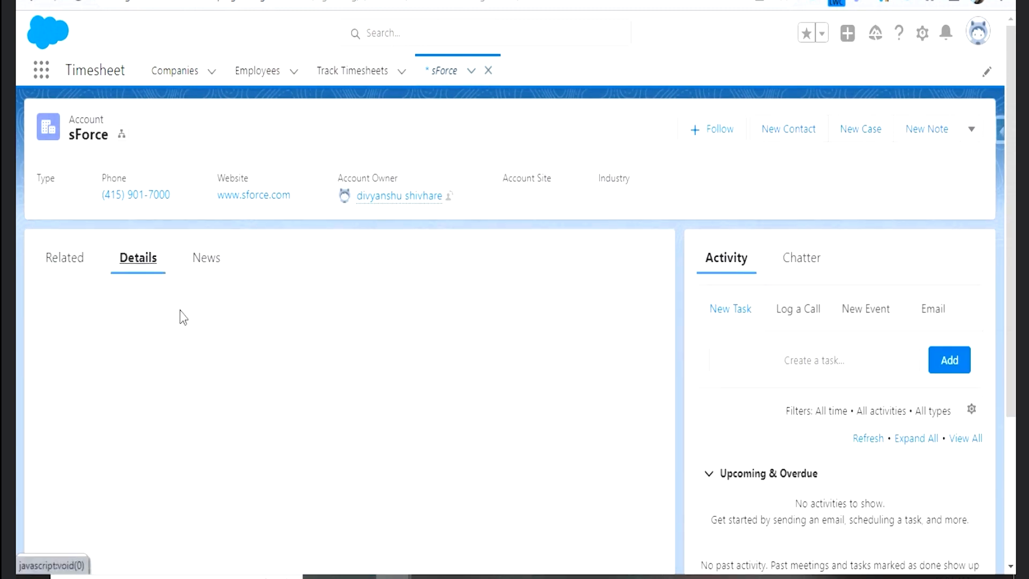
pyautogui.scroll(-6, 475, 418)
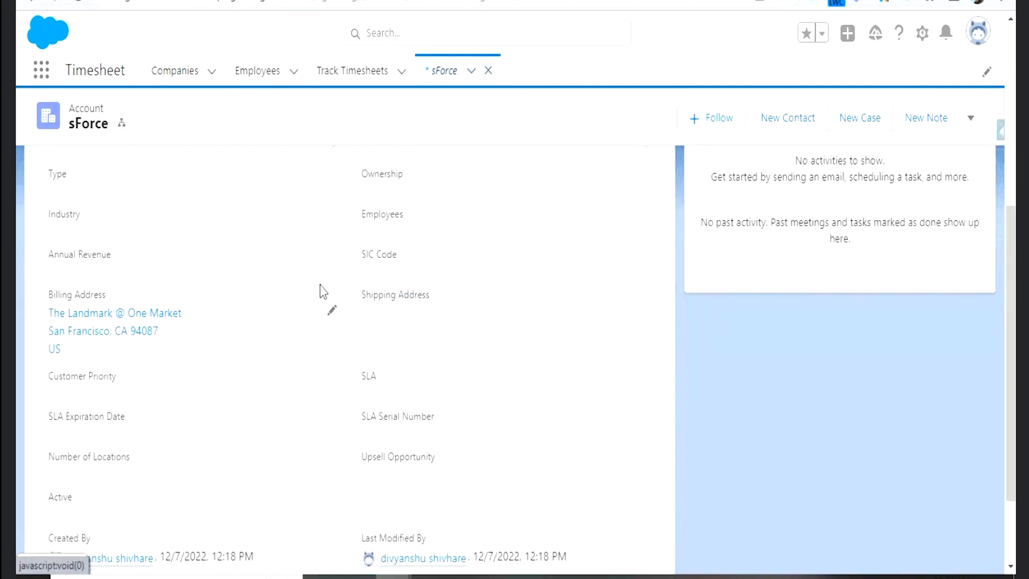
# - Set the sForce account's Annual Revenue to 10 and save the record
pyautogui.click(331, 270)
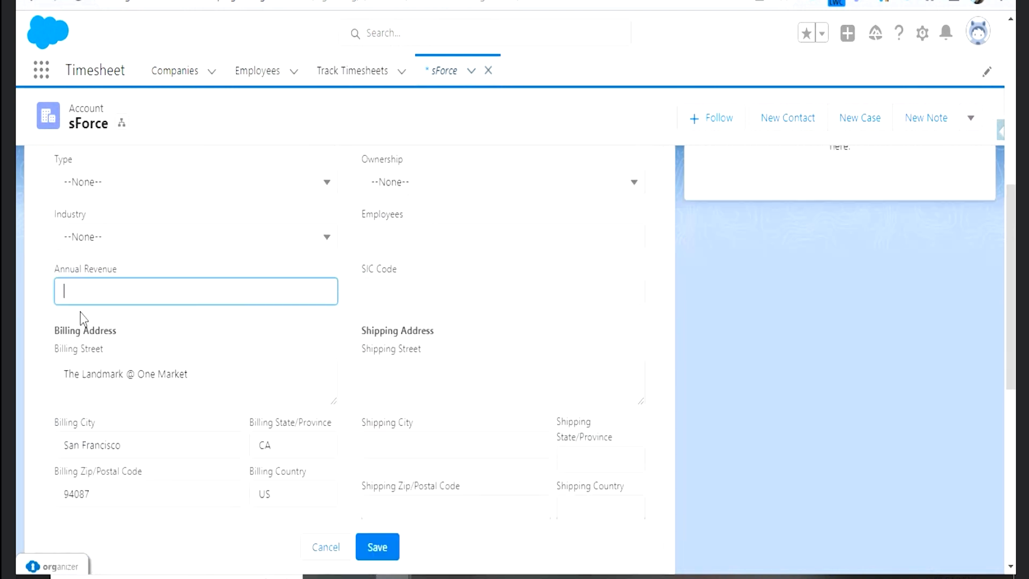
pyautogui.write('10')
pyautogui.click(115, 327)
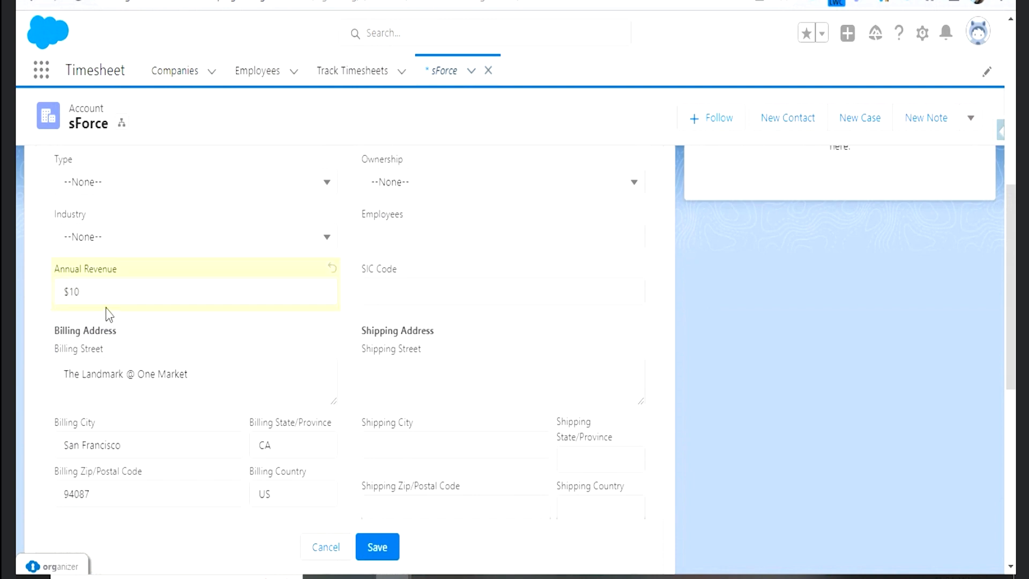
pyautogui.click(89, 292)
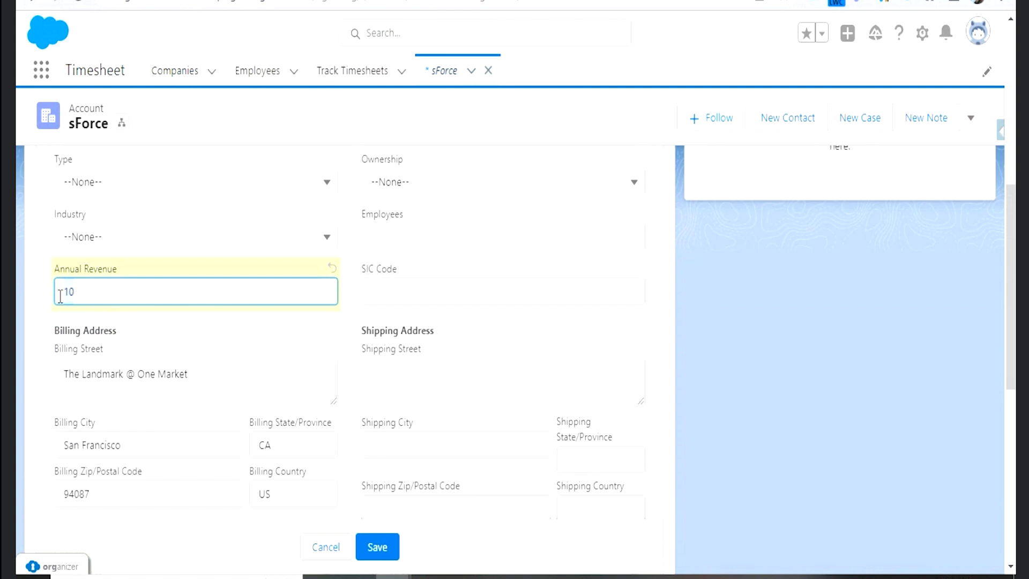
pyautogui.click(101, 324)
pyautogui.click(92, 298)
pyautogui.click(377, 546)
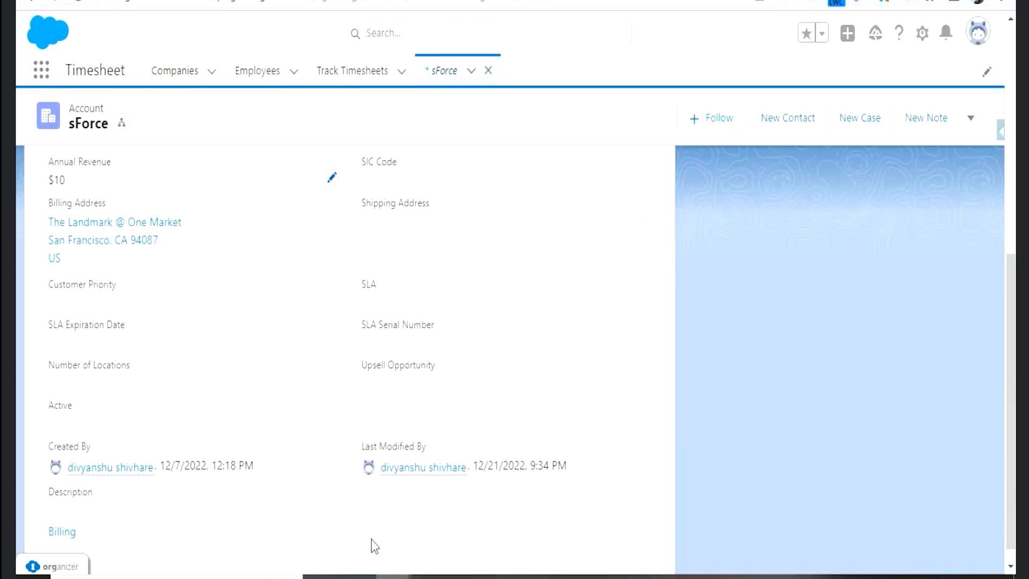
# - Edit the sForce account again and enter 2000 as its Annual Revenue without saving
pyautogui.click(331, 177)
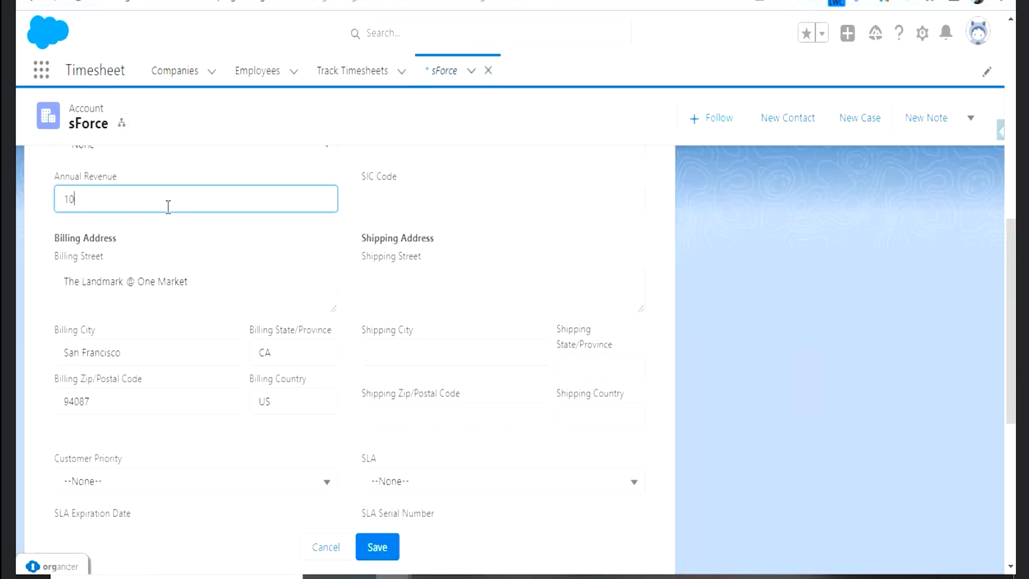
pyautogui.write('2000')
pyautogui.click(196, 242)
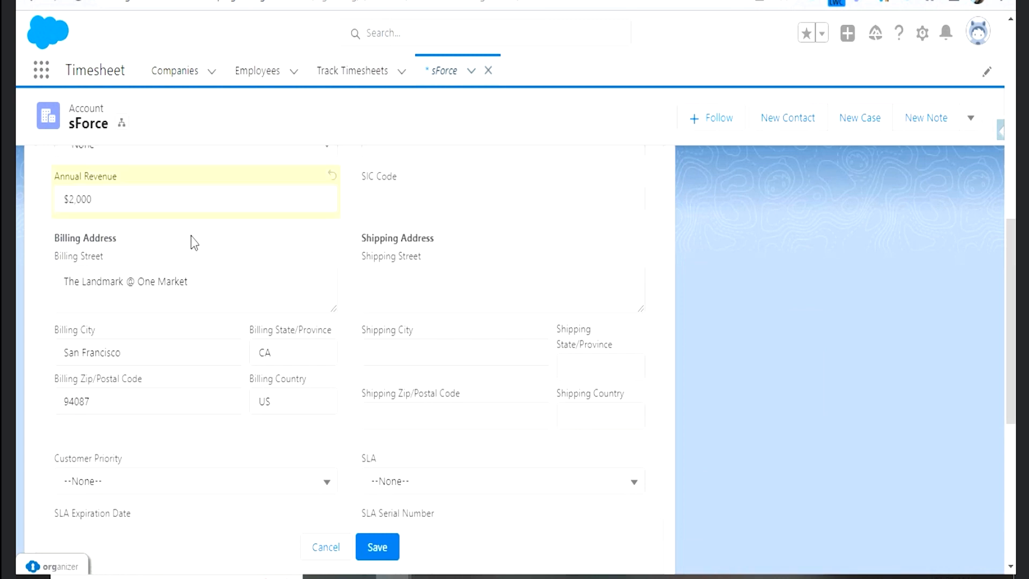
pyautogui.click(102, 200)
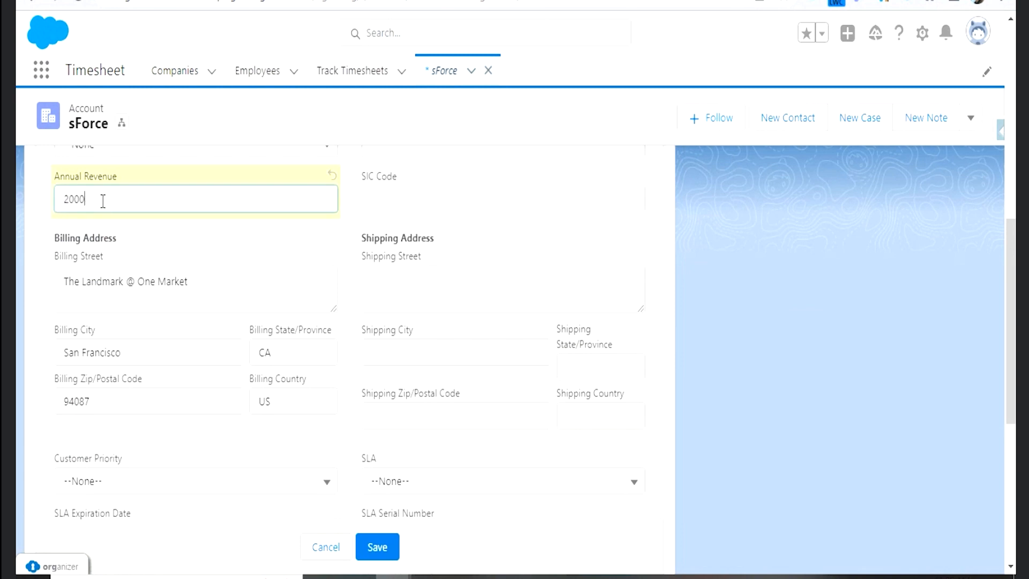
pyautogui.click(130, 235)
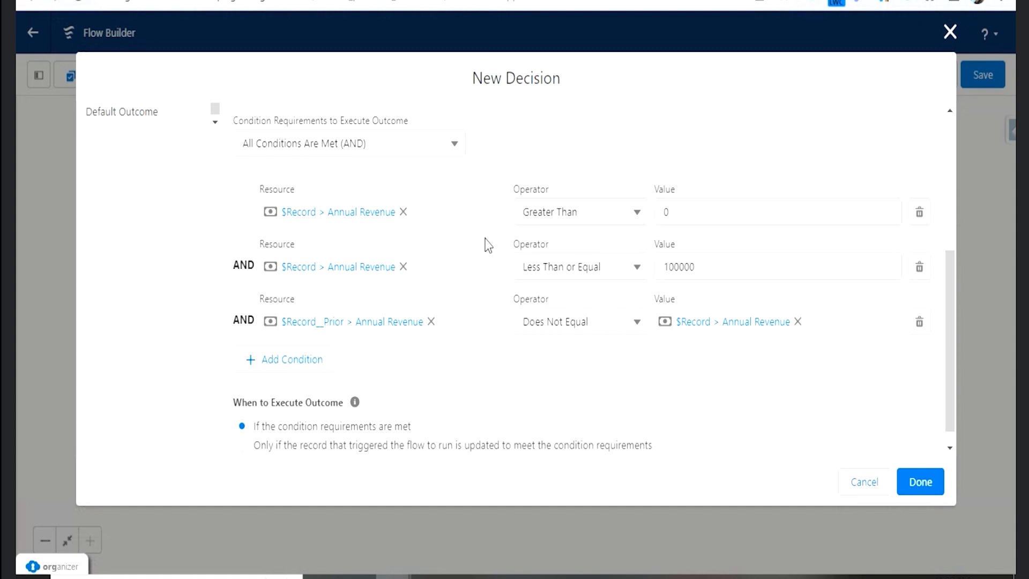
# - In the flow's new decision, delete the Annual Revenue Greater Than 0 condition from the lesstahn1L outcome
pyautogui.click(920, 211)
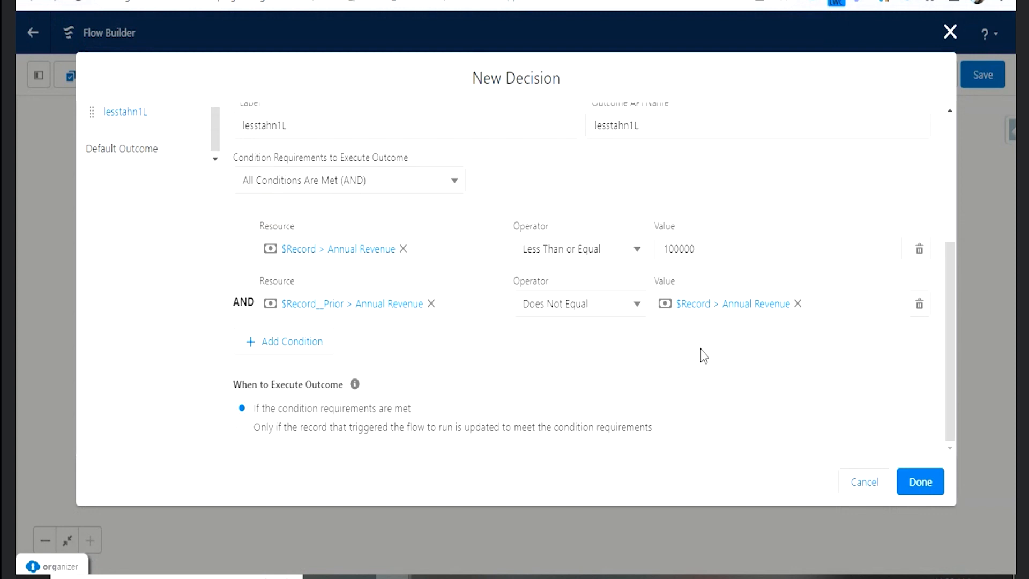
pyautogui.scroll(2, 704, 356)
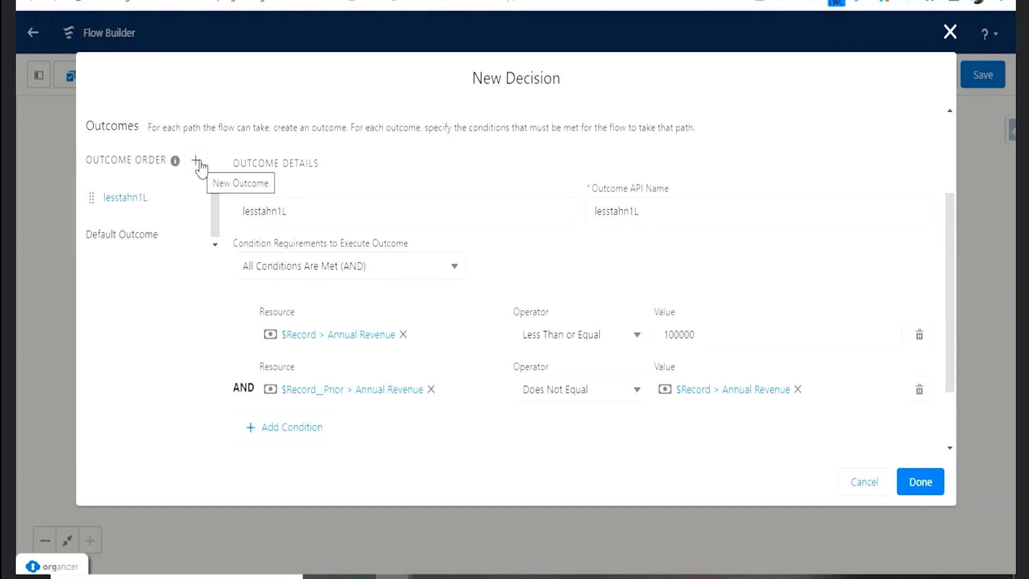
pyautogui.scroll(2, 185, 201)
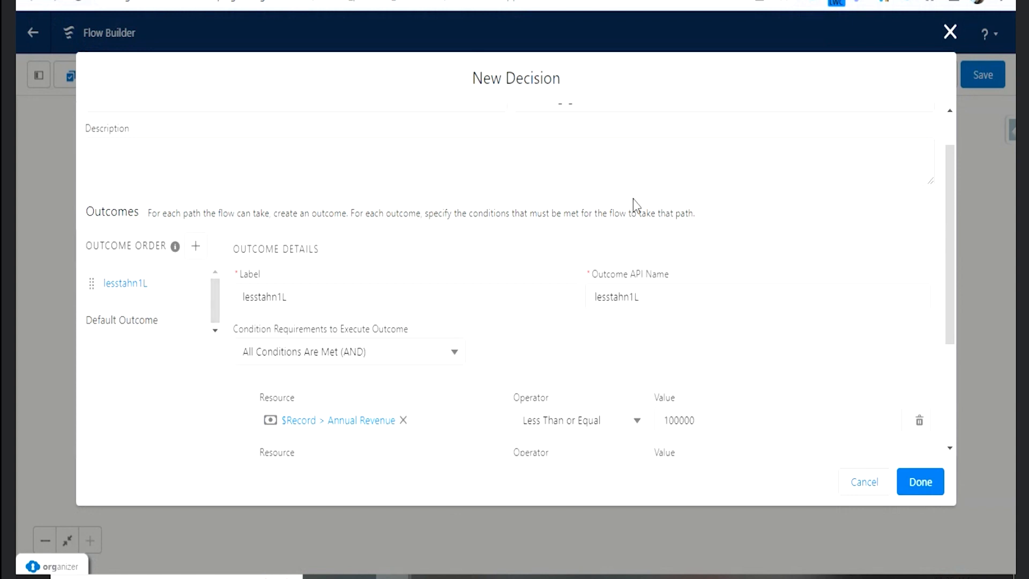
# - Rename the decision Revenuecheck and replace its API name with Revenuecheck as well
pyautogui.scroll(1, 587, 252)
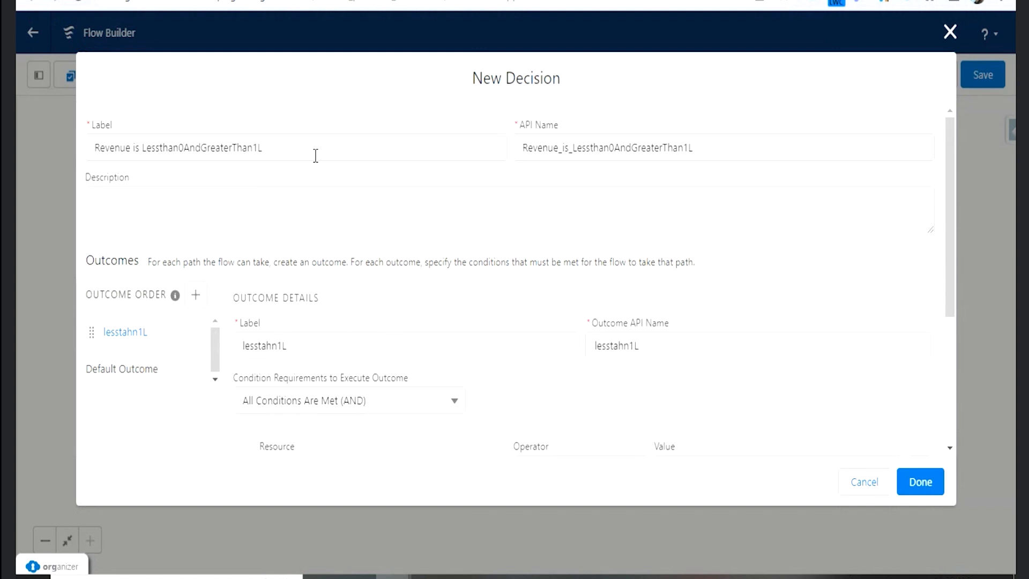
pyautogui.click(293, 145)
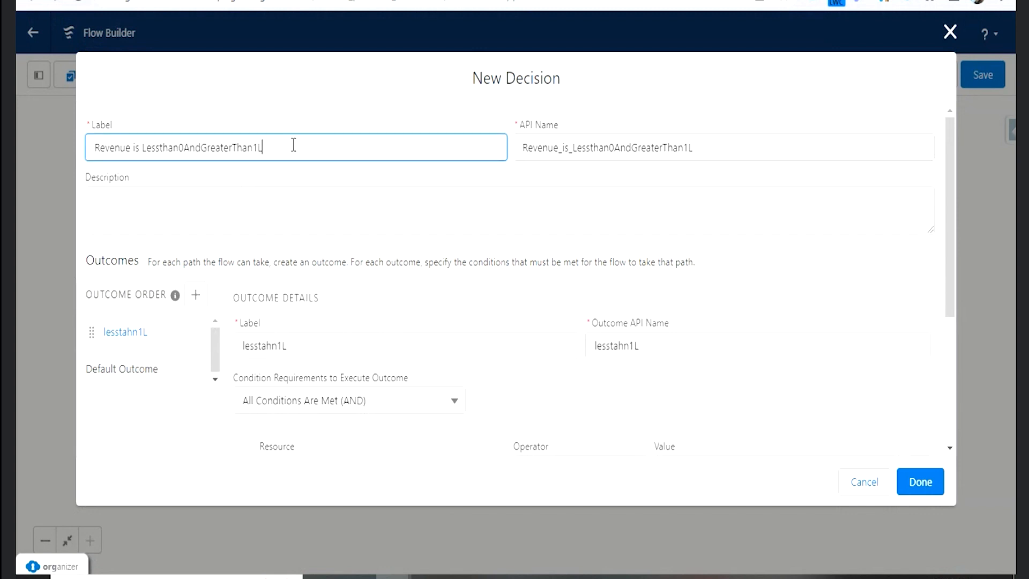
pyautogui.press('BackSpace')
pyautogui.press('BackSpace')
pyautogui.press('BackSpace')
pyautogui.press('BackSpace')
pyautogui.press('BackSpace')
pyautogui.press('BackSpace')
pyautogui.press('BackSpace')
pyautogui.press('BackSpace')
pyautogui.press('BackSpace')
pyautogui.press('BackSpace')
pyautogui.press('BackSpace')
pyautogui.press('BackSpace')
pyautogui.press('BackSpace')
pyautogui.press('BackSpace')
pyautogui.press('BackSpace')
pyautogui.press('BackSpace')
pyautogui.press('BackSpace')
pyautogui.press('BackSpace')
pyautogui.press('BackSpace')
pyautogui.press('BackSpace')
pyautogui.write('chefk')
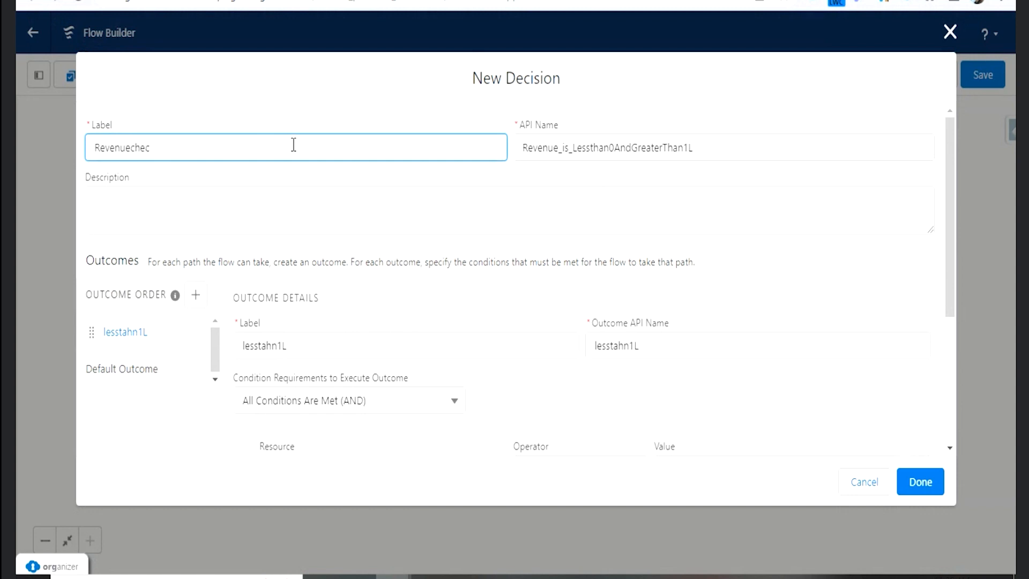
pyautogui.press('Tab')
pyautogui.press('BackSpace')
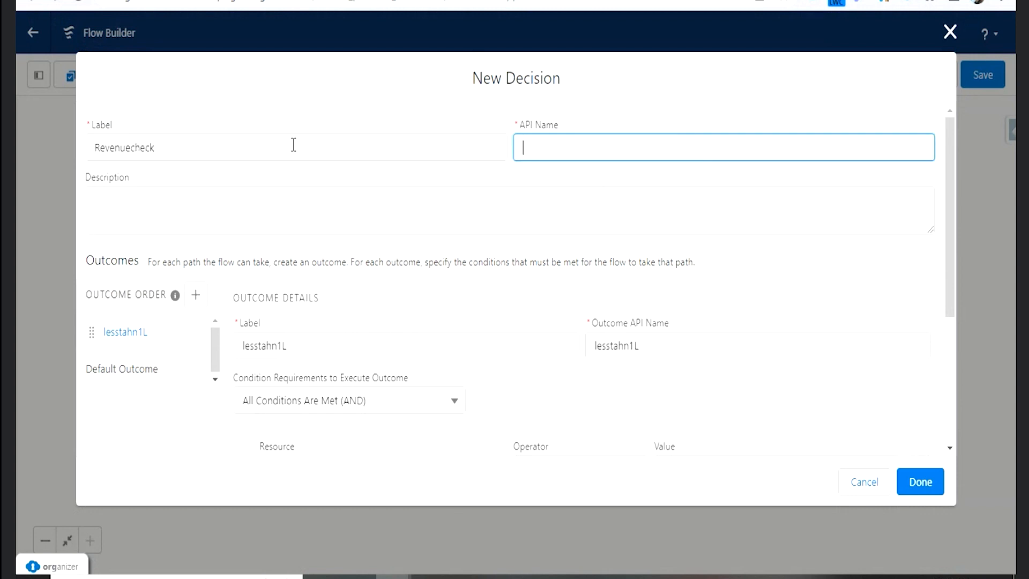
pyautogui.click(268, 140)
pyautogui.press('Tab')
pyautogui.click(376, 191)
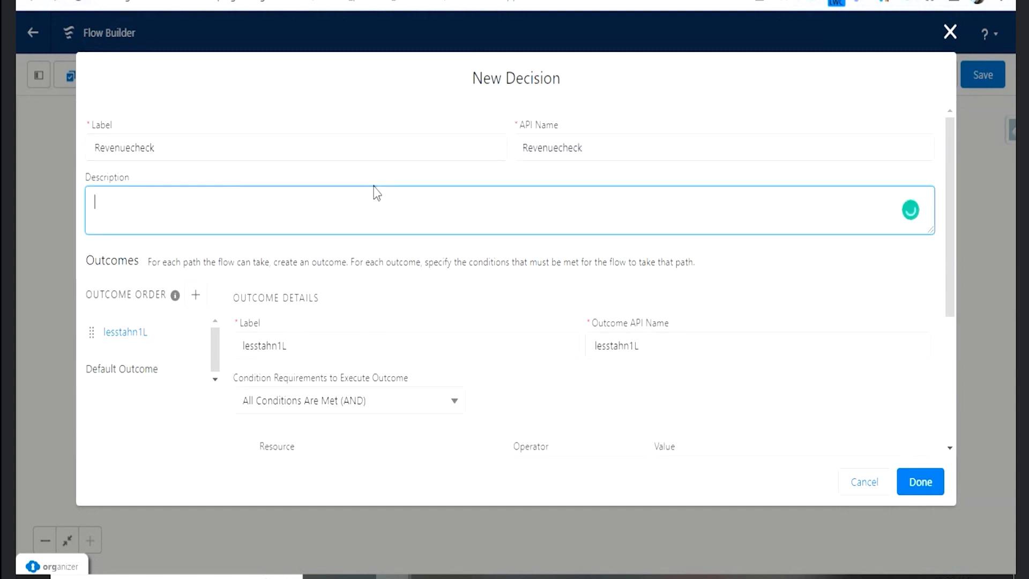
# - Add a second outcome to the decision with the label and API name LessThan2L
pyautogui.click(195, 295)
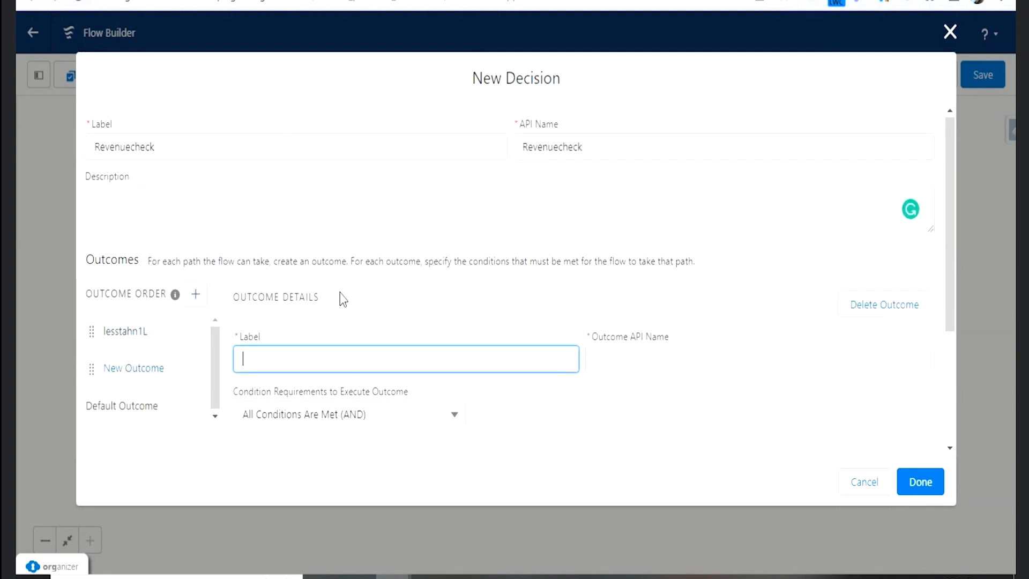
pyautogui.scroll(-2, 338, 300)
pyautogui.write('Le')
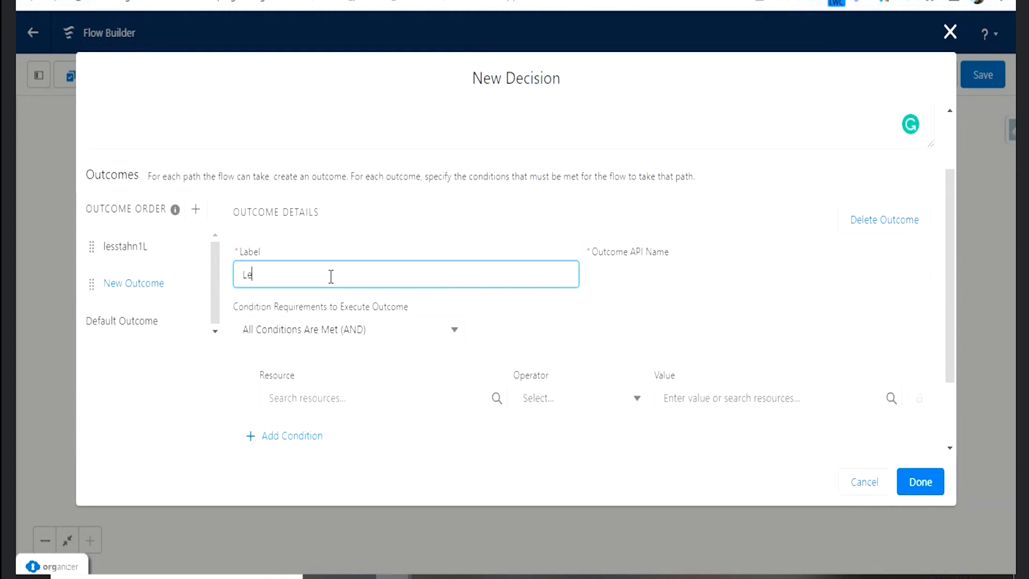
pyautogui.write('ssThan2L')
pyautogui.click(652, 282)
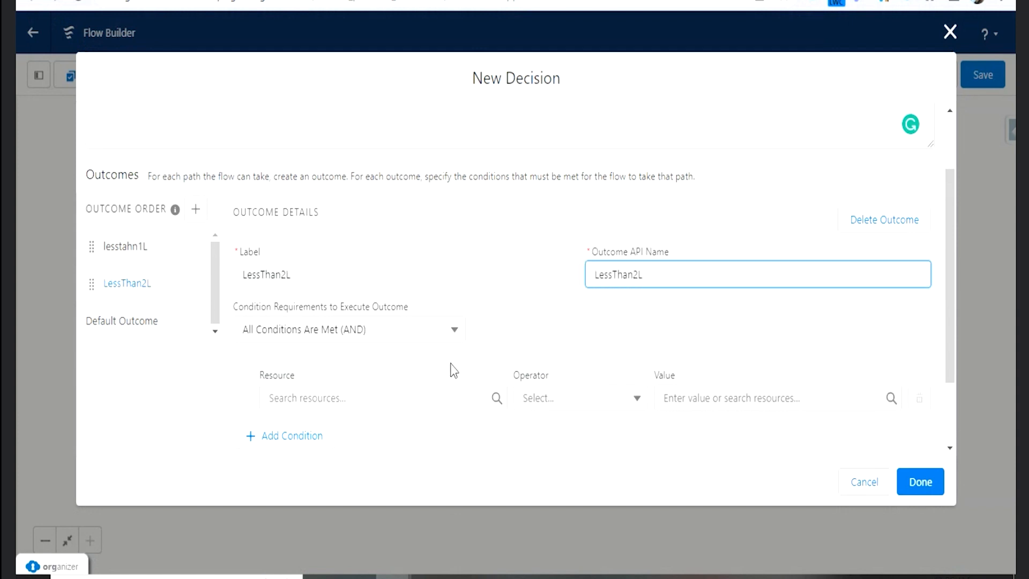
# - Set the LessThan2L outcome's first condition resource to $Record__Prior > Annual Revenue
pyautogui.click(427, 391)
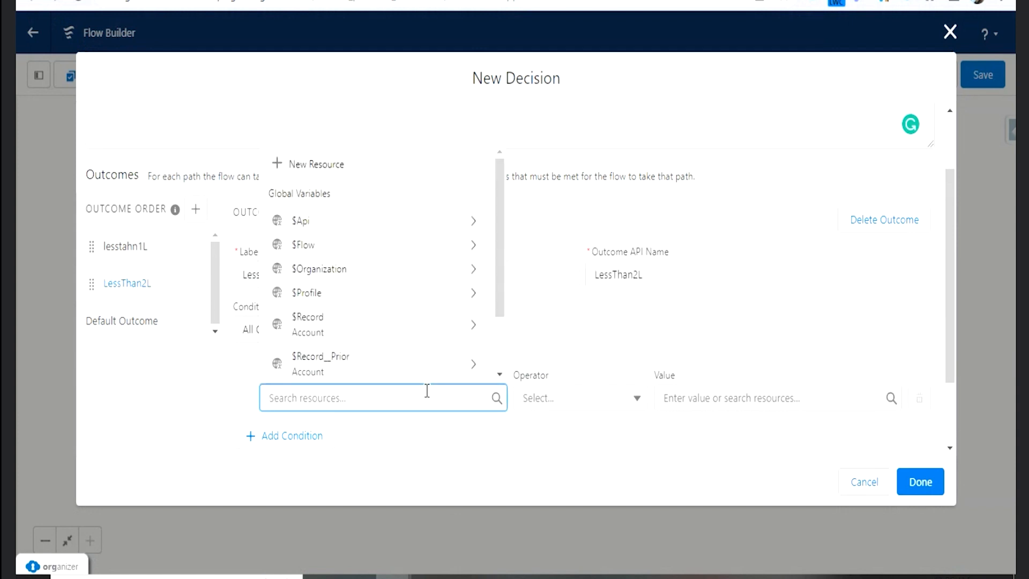
pyautogui.click(361, 358)
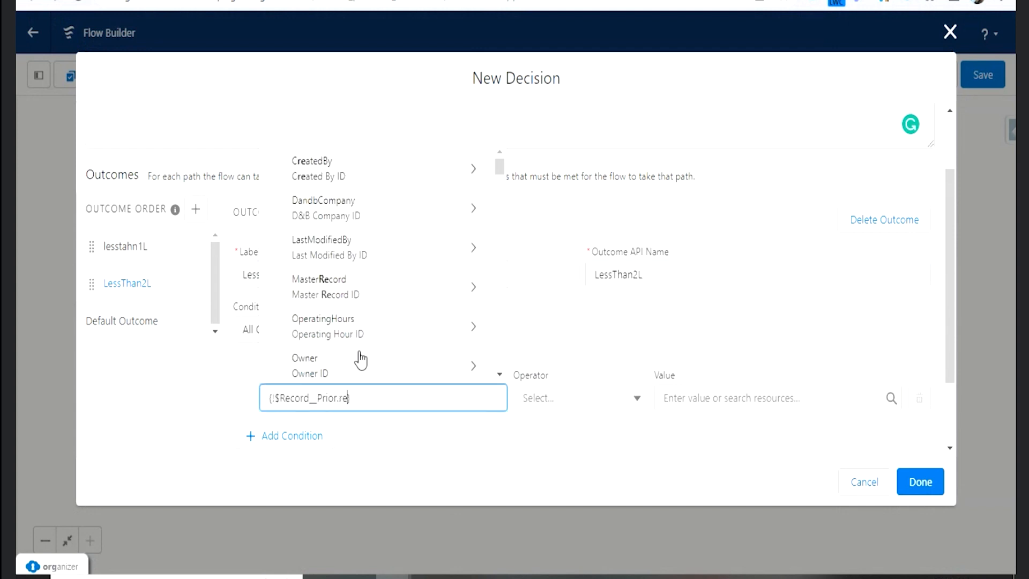
pyautogui.write('rev')
pyautogui.click(365, 362)
# - Set that LessThan2L condition's operator to Does Not Equal and its value to $Record > Annual Revenue
pyautogui.click(614, 401)
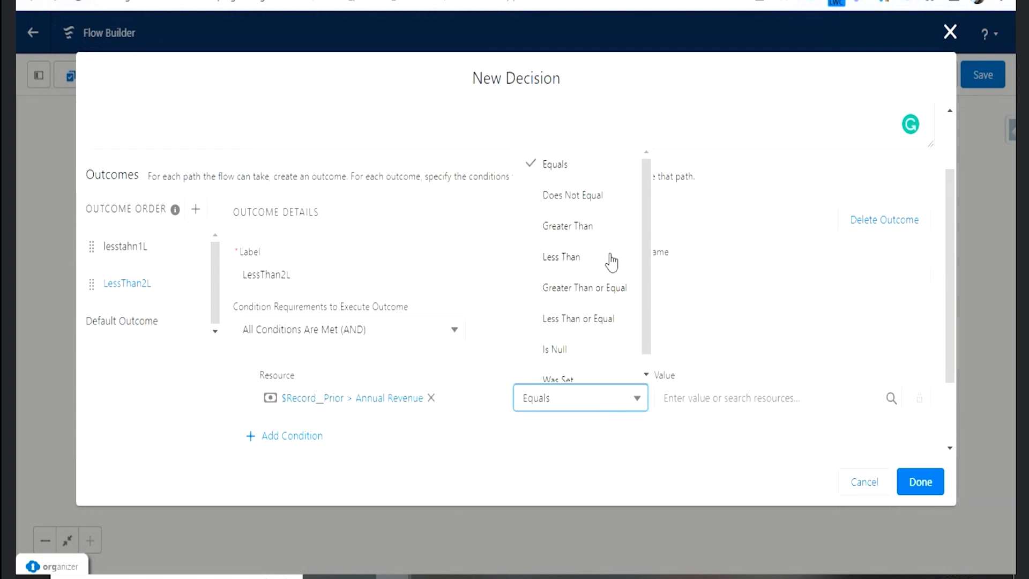
pyautogui.click(590, 202)
pyautogui.click(720, 399)
pyautogui.write('rec')
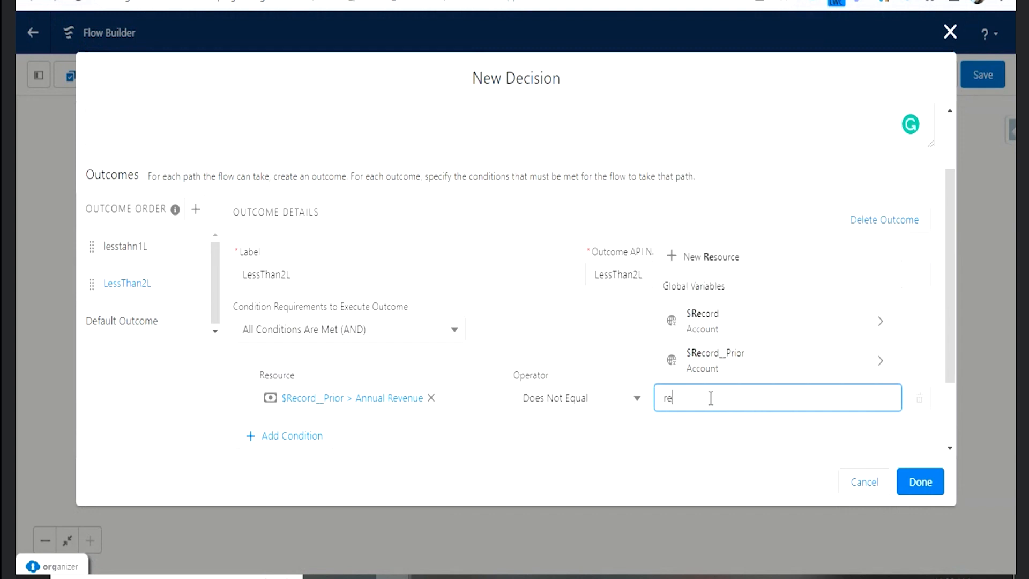
pyautogui.click(701, 325)
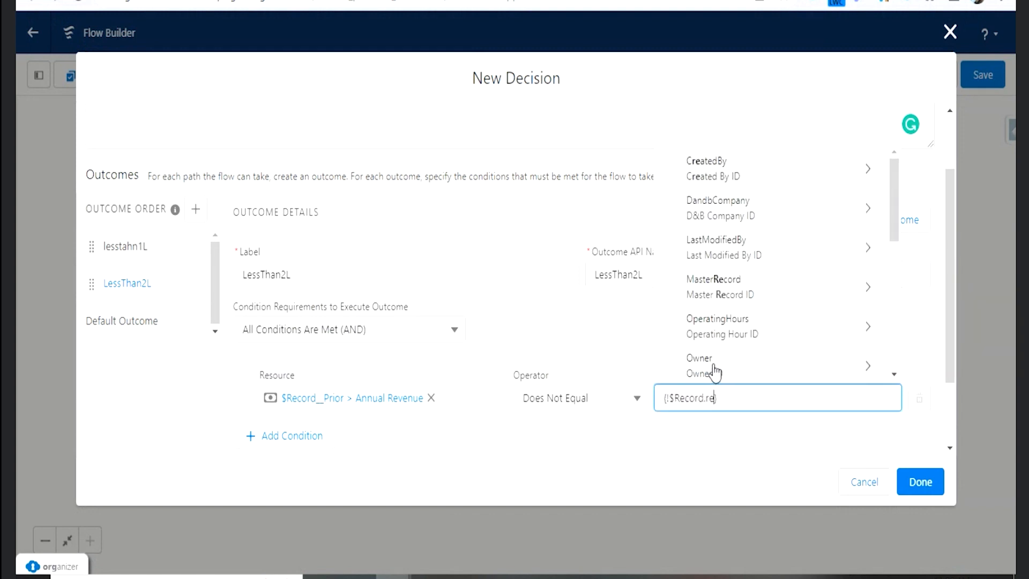
pyautogui.write('rev')
pyautogui.click(717, 364)
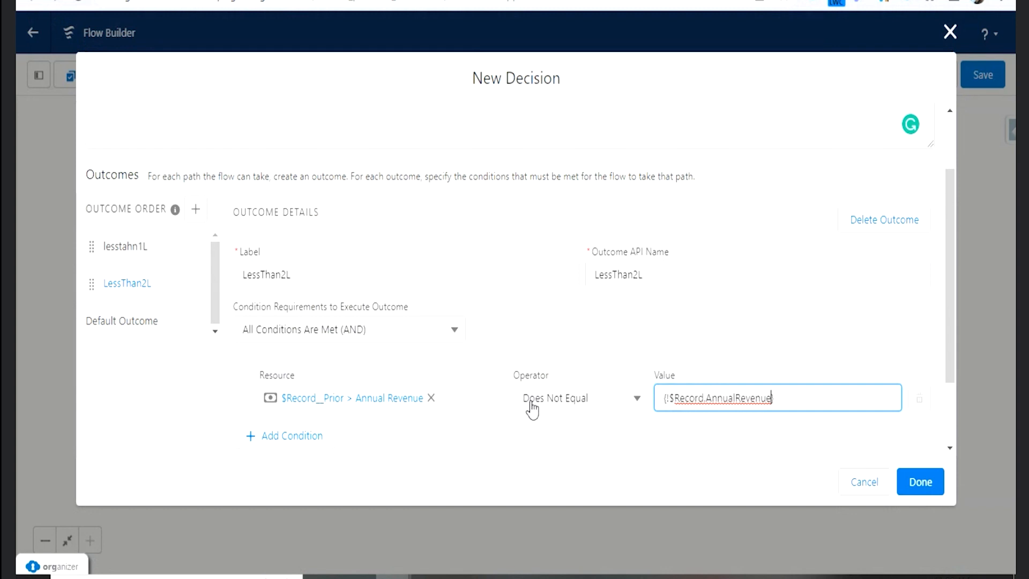
pyautogui.scroll(-2, 532, 410)
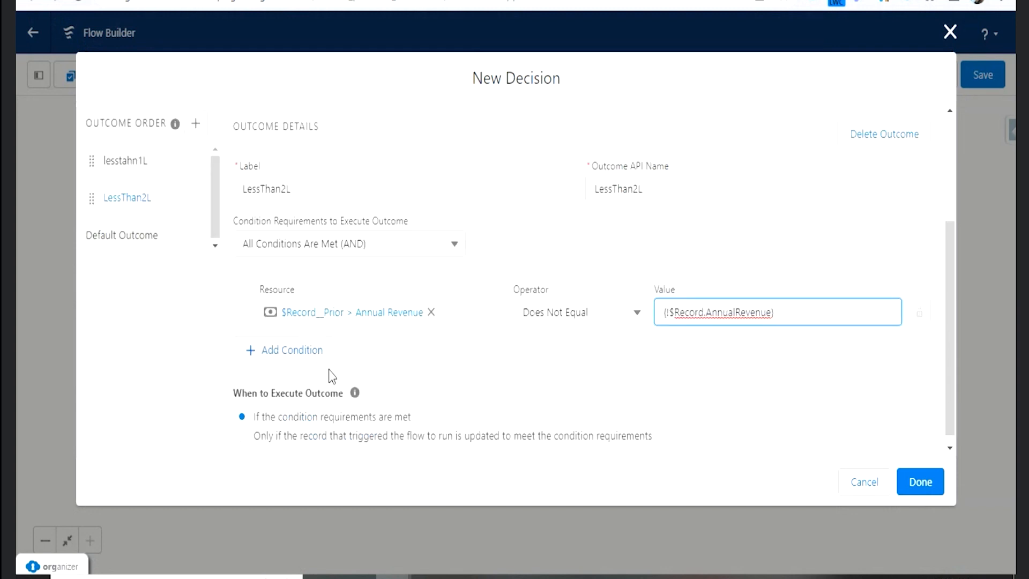
# - Switch to the sForce account record and examine its Annual Revenue and Rating fields
pyautogui.click(332, 1)
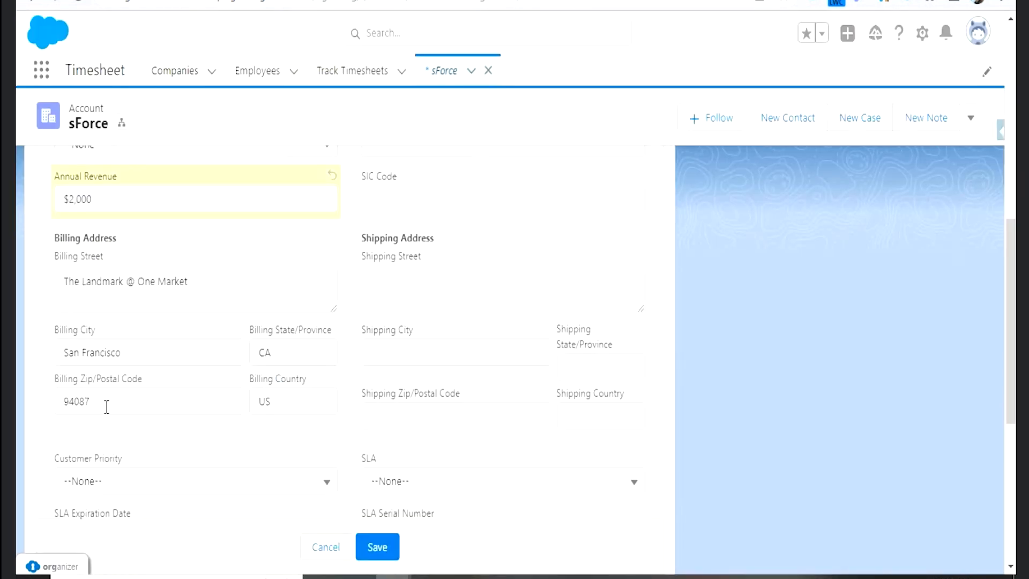
pyautogui.scroll(2, 152, 310)
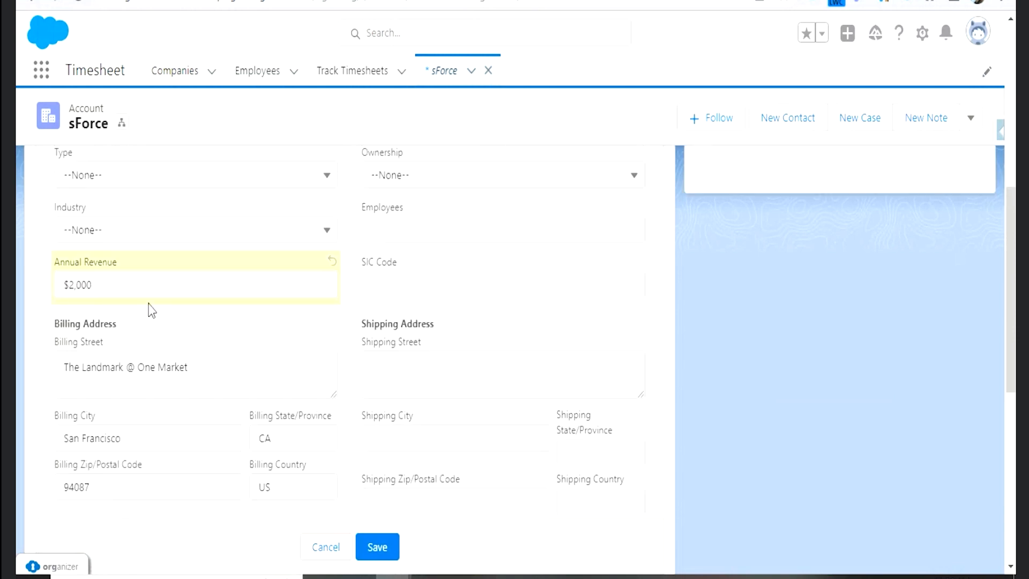
pyautogui.click(119, 286)
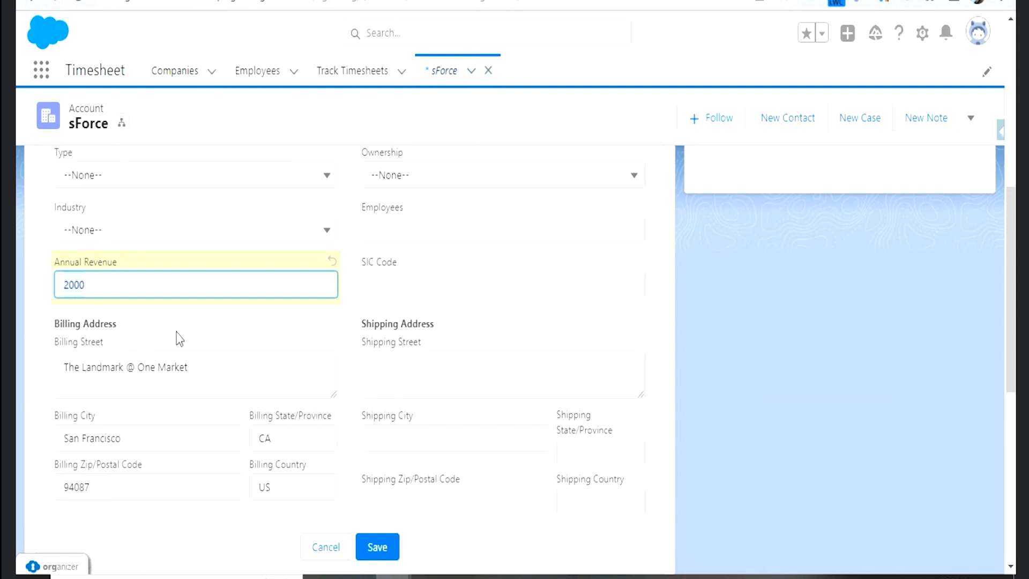
pyautogui.scroll(2, 178, 336)
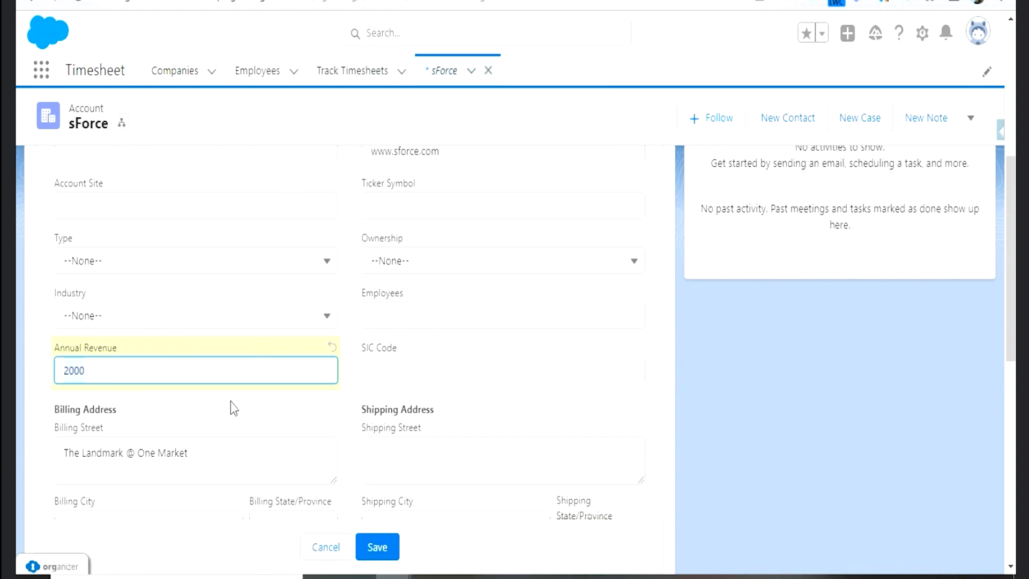
pyautogui.click(79, 347)
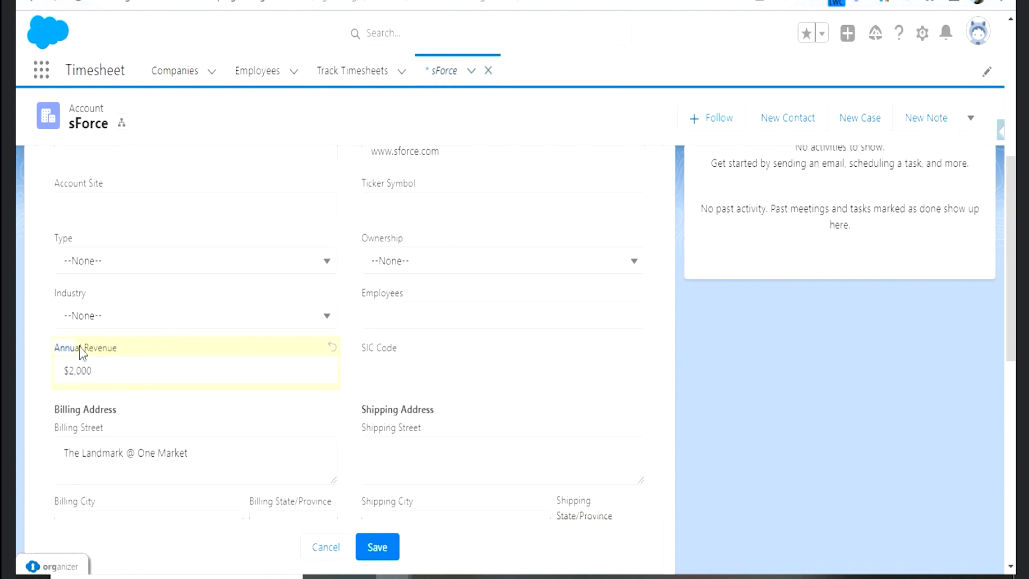
pyautogui.click(122, 344)
pyautogui.moveTo(122, 345); pyautogui.dragTo(52, 351)
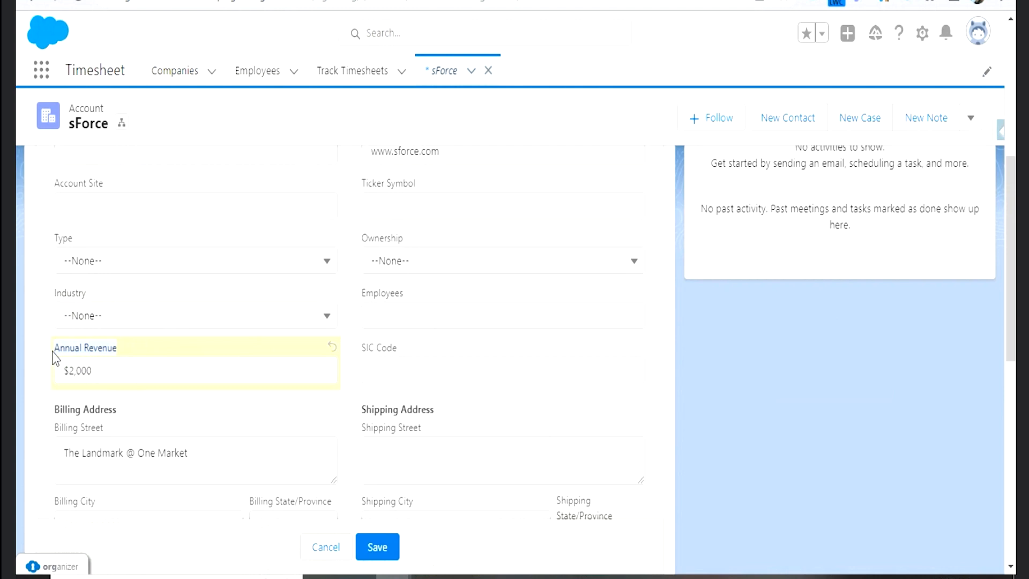
pyautogui.scroll(5, 338, 268)
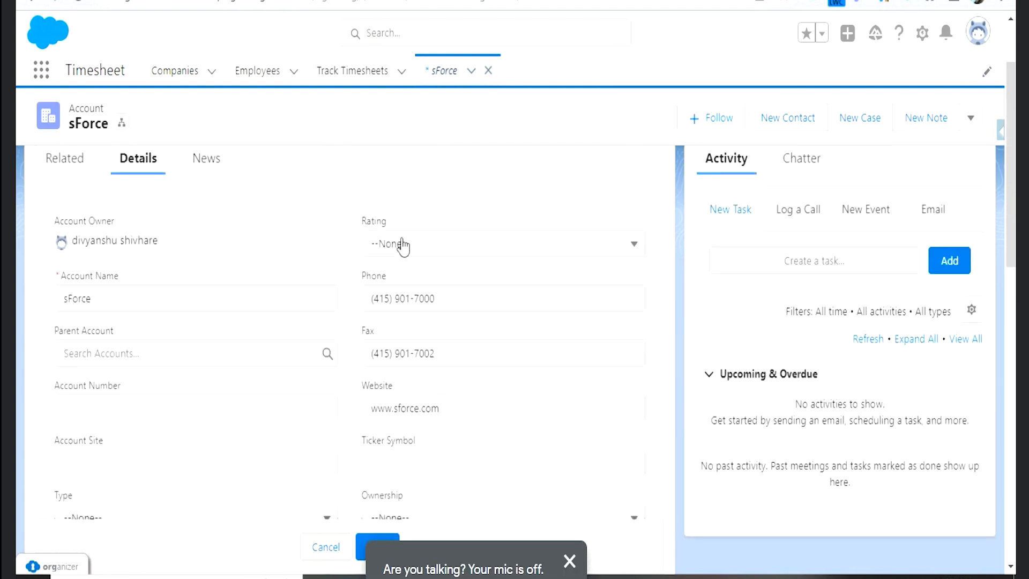
# - Try setting the sForce account's Industry to Communications, and examine its Rating and Annual Revenue fields
pyautogui.scroll(-2, 147, 410)
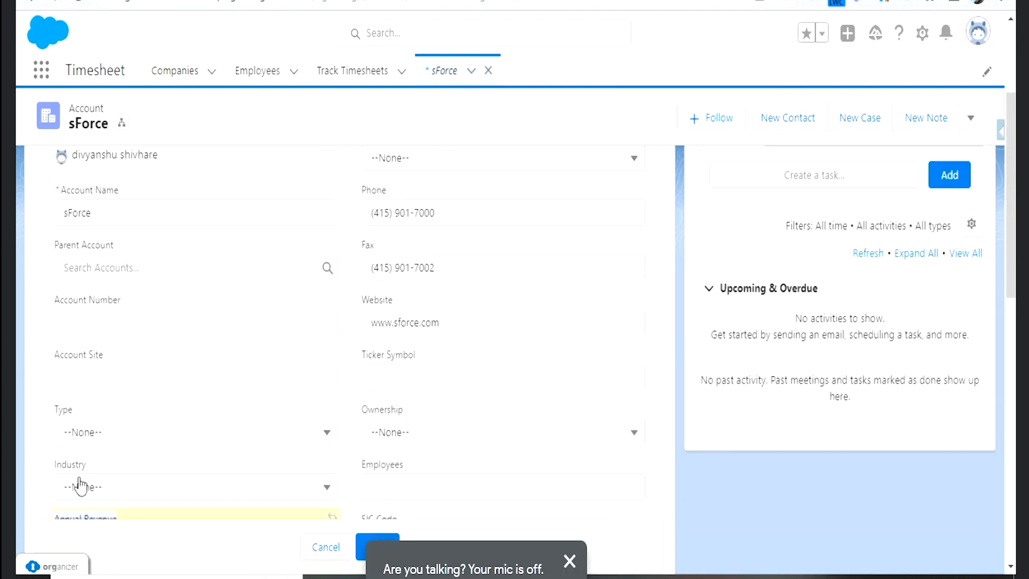
pyautogui.scroll(-2, 75, 477)
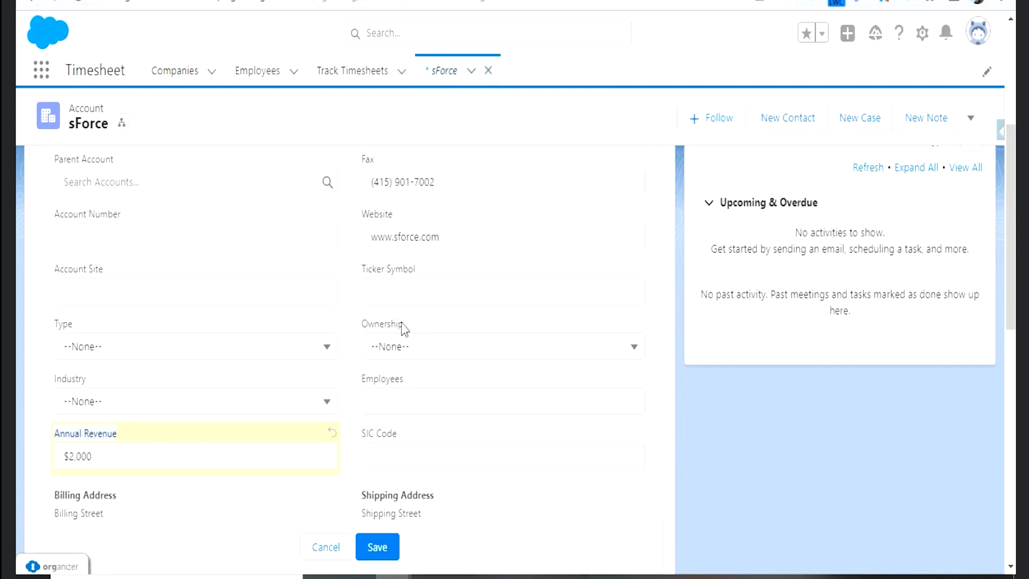
pyautogui.click(143, 400)
pyautogui.click(117, 352)
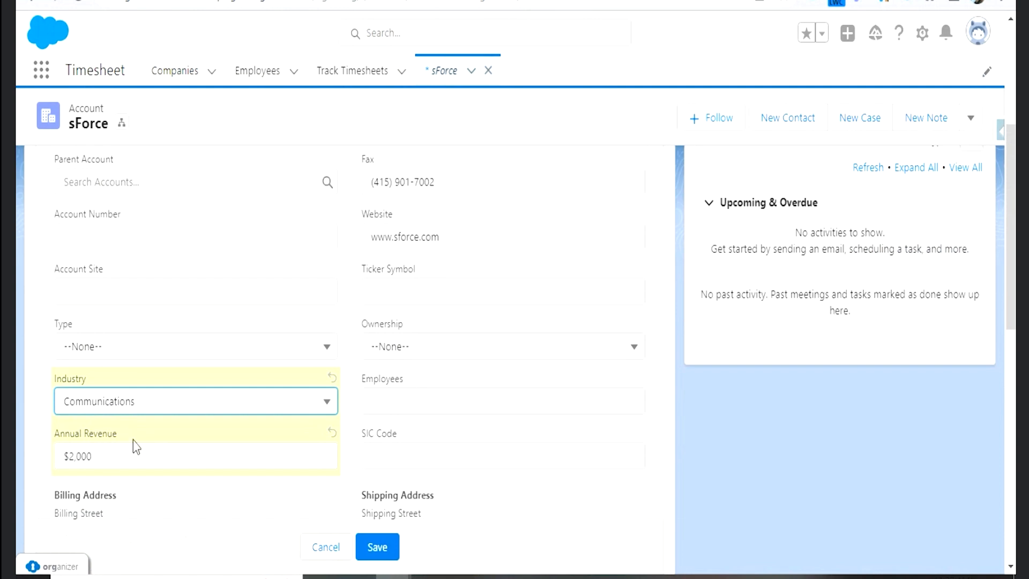
pyautogui.scroll(5, 343, 349)
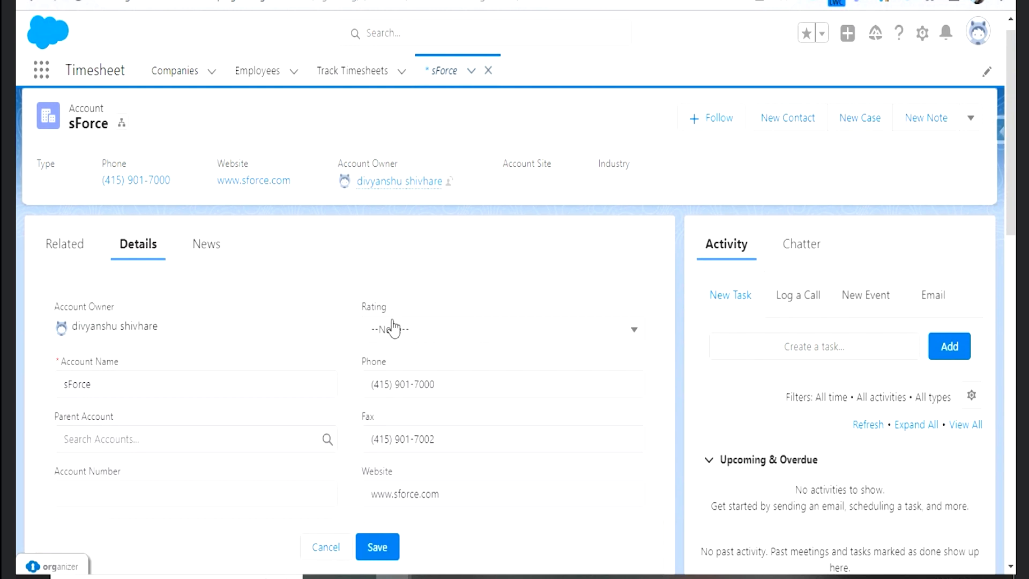
pyautogui.scroll(-2, 386, 329)
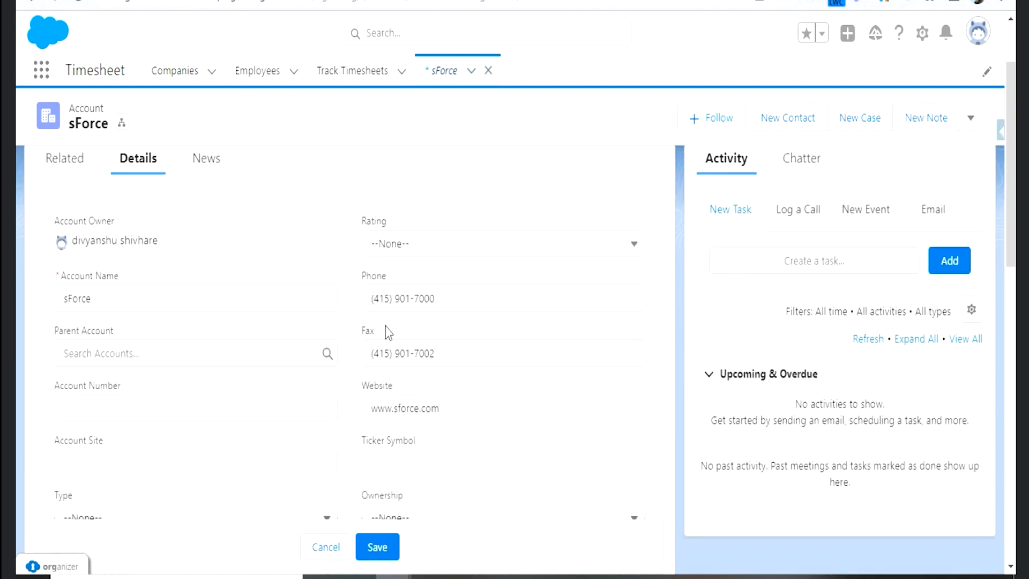
pyautogui.scroll(-4, 275, 349)
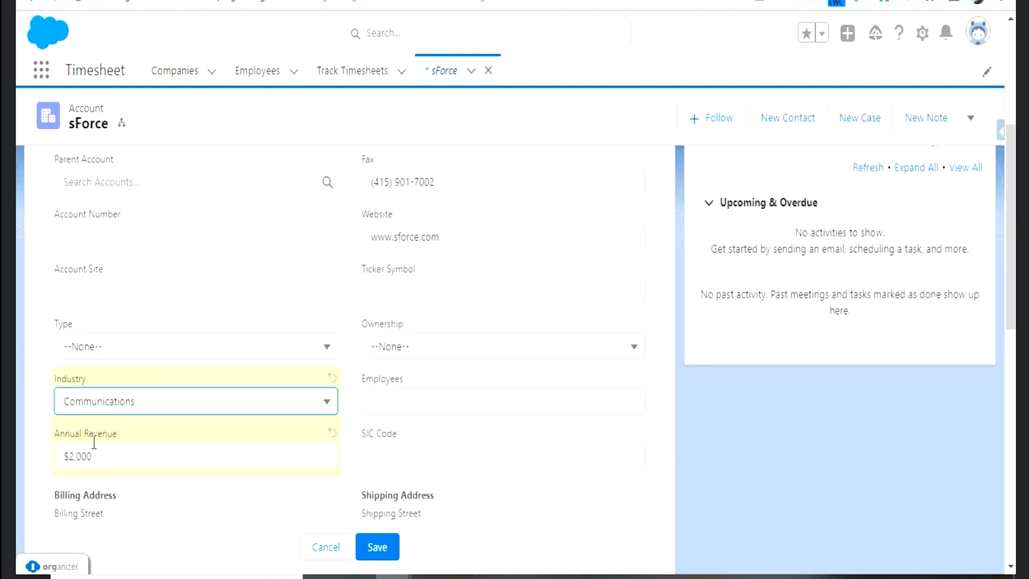
pyautogui.moveTo(118, 434); pyautogui.dragTo(53, 440)
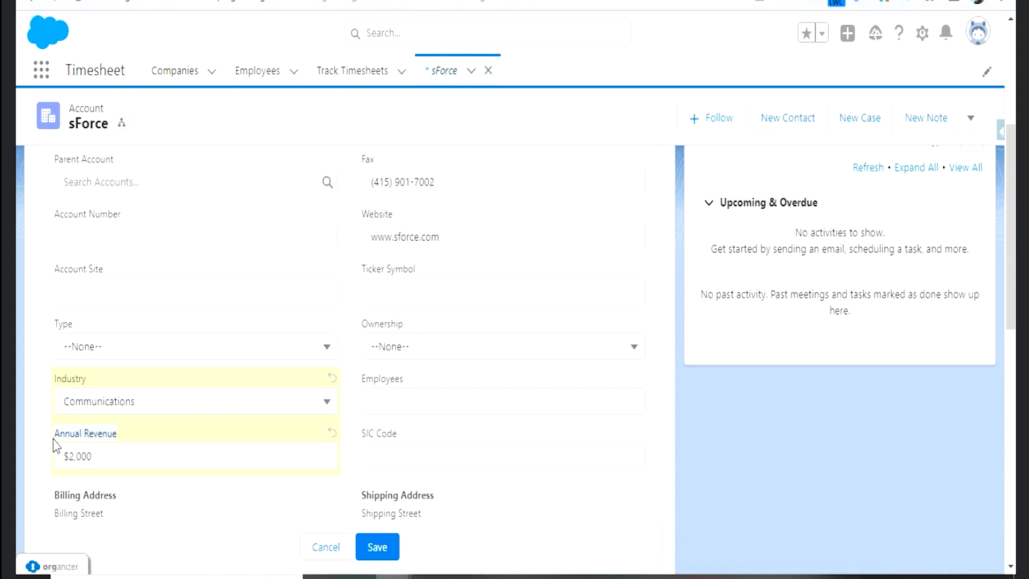
# - Switch to Flow Builder and add a second, empty condition row to the LessThan2L outcome
pyautogui.click(439, 1)
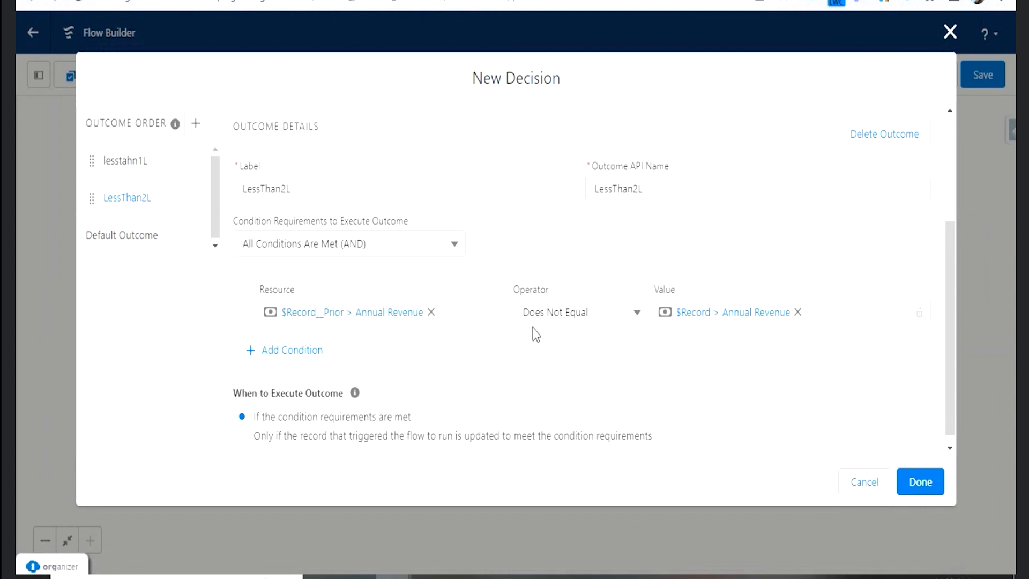
pyautogui.click(281, 351)
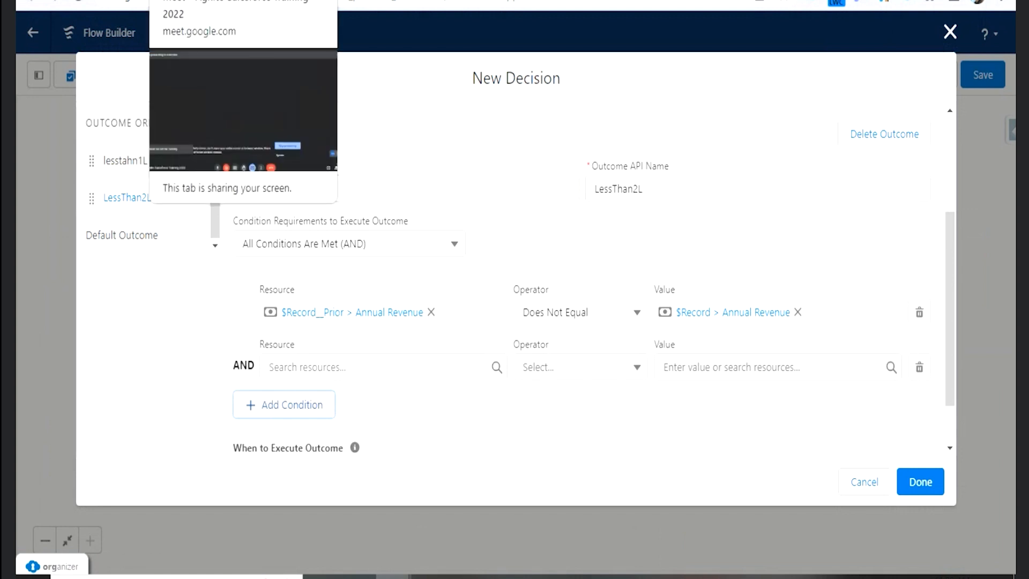
# - Return to the sForce account, discard the pending edits, and try an Annual Revenue of 100 without saving it
pyautogui.click(306, 1)
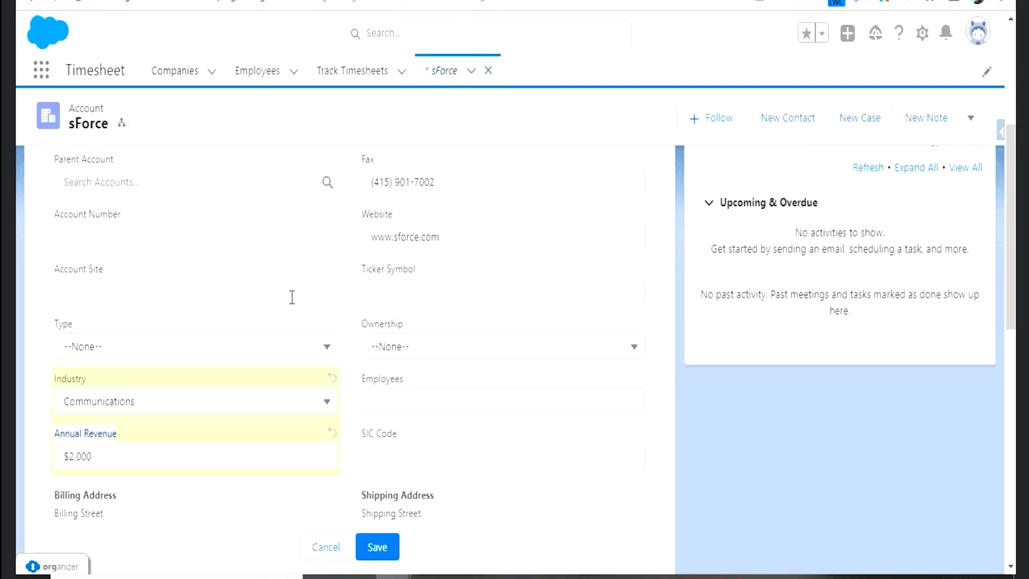
pyautogui.click(328, 547)
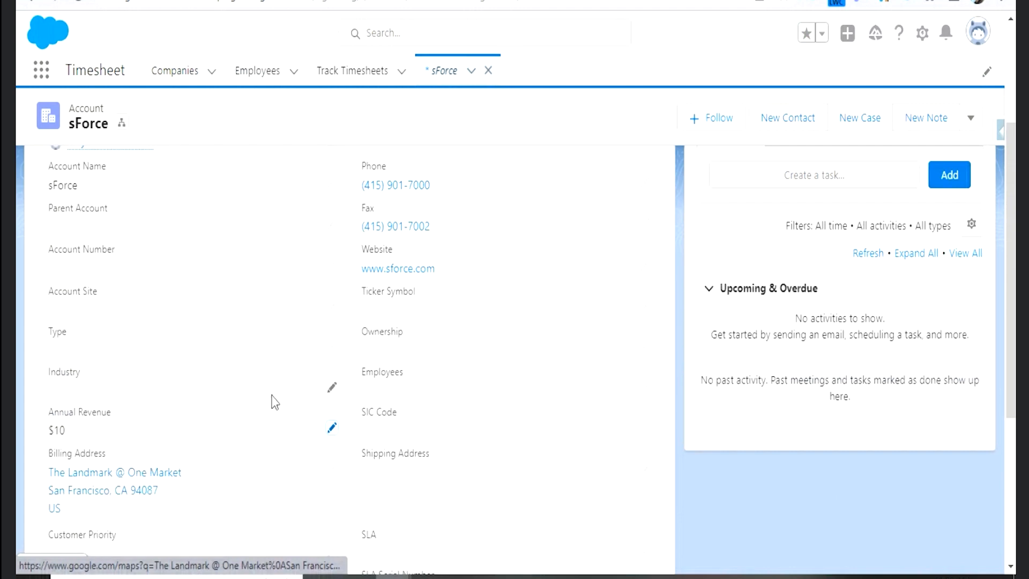
pyautogui.click(333, 429)
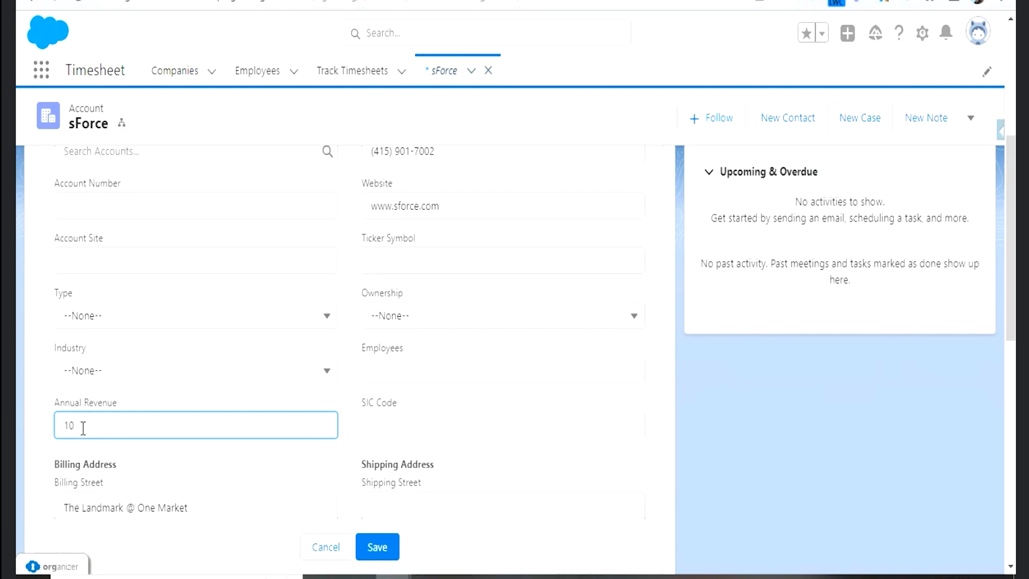
pyautogui.write('0')
pyautogui.click(129, 459)
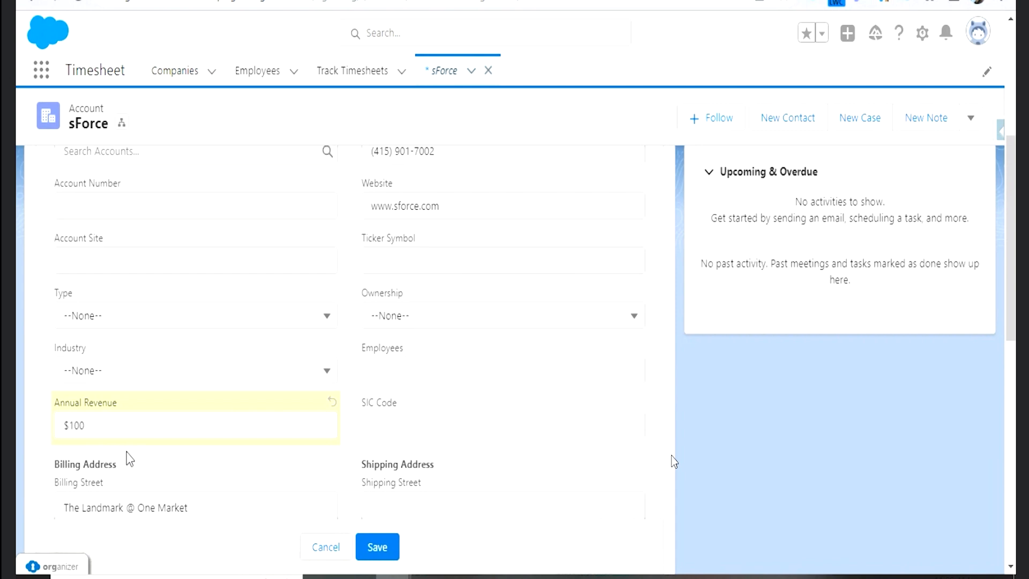
pyautogui.click(324, 548)
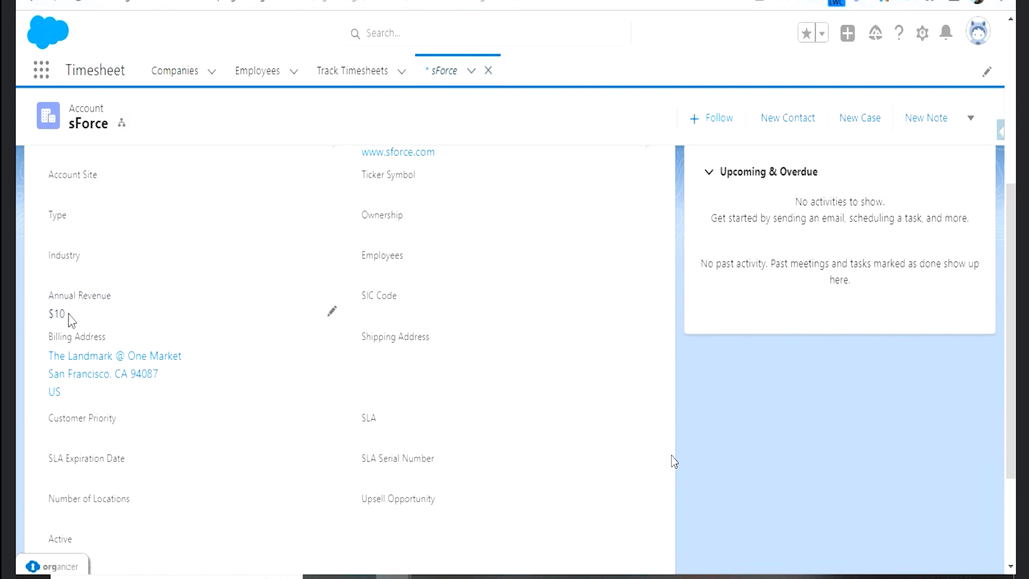
# - Enter 100 as the sForce account's Annual Revenue and dismiss the browser's offer to save the address
pyautogui.click(333, 313)
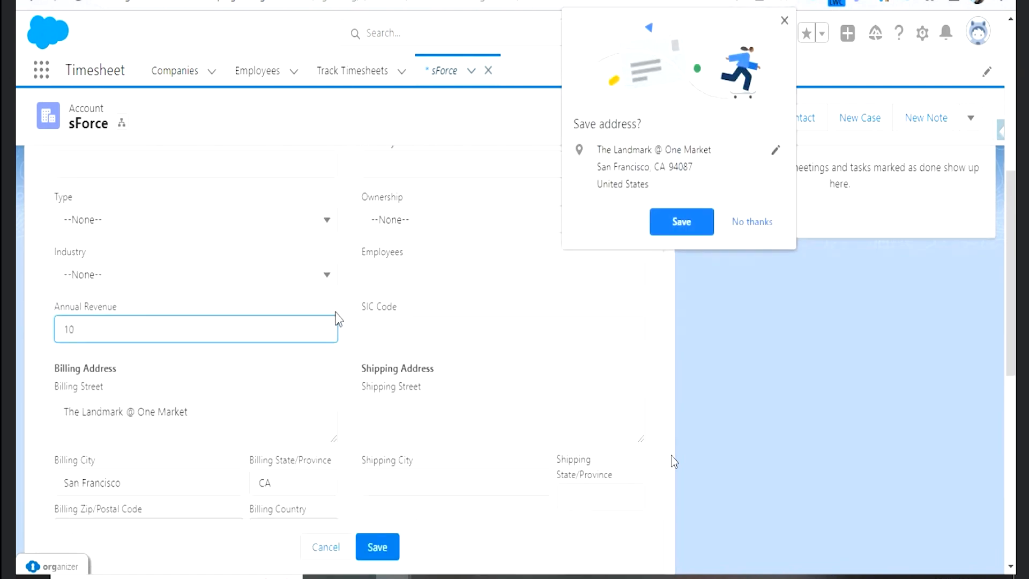
pyautogui.write('0')
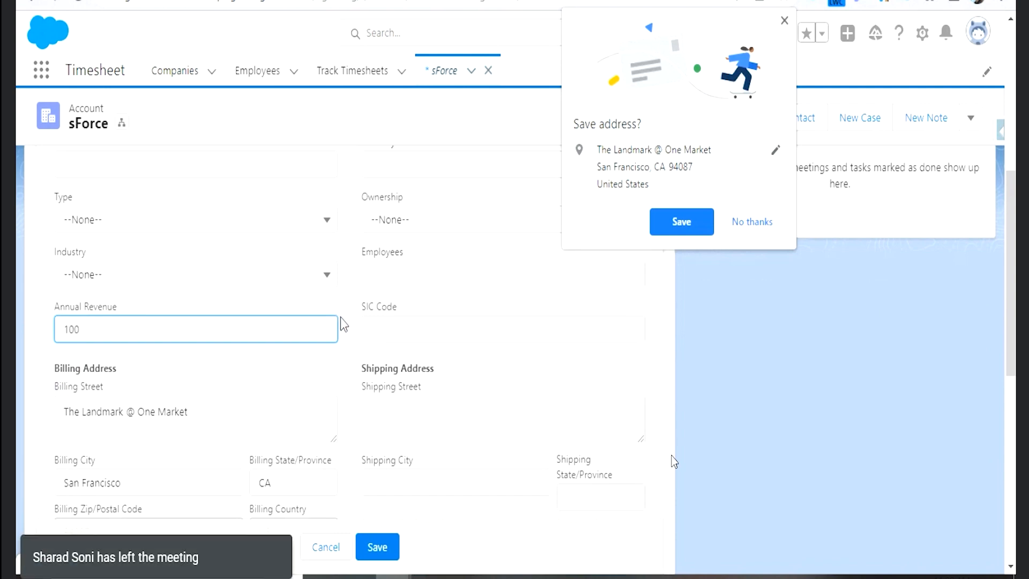
pyautogui.click(785, 24)
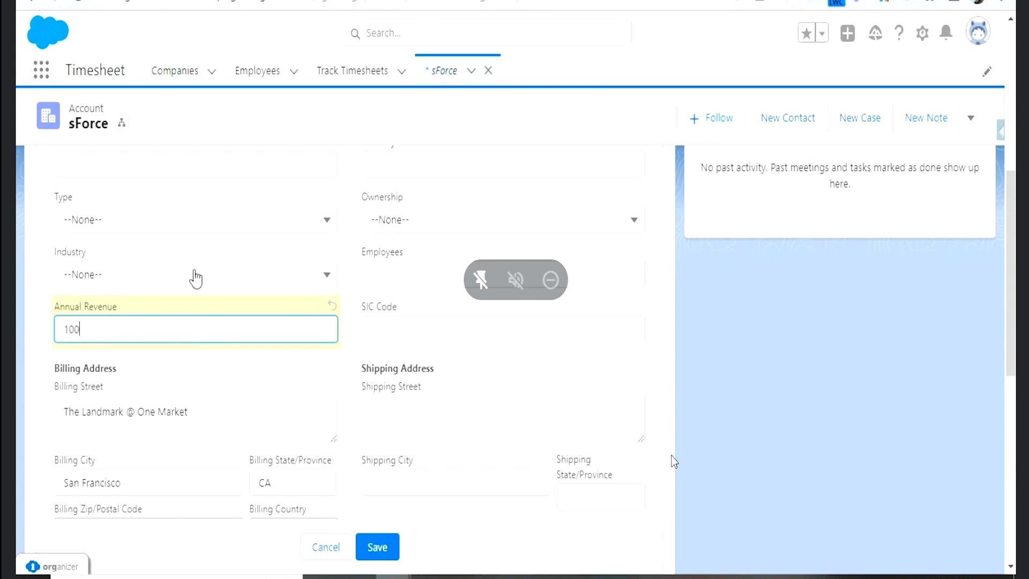
pyautogui.click(66, 310)
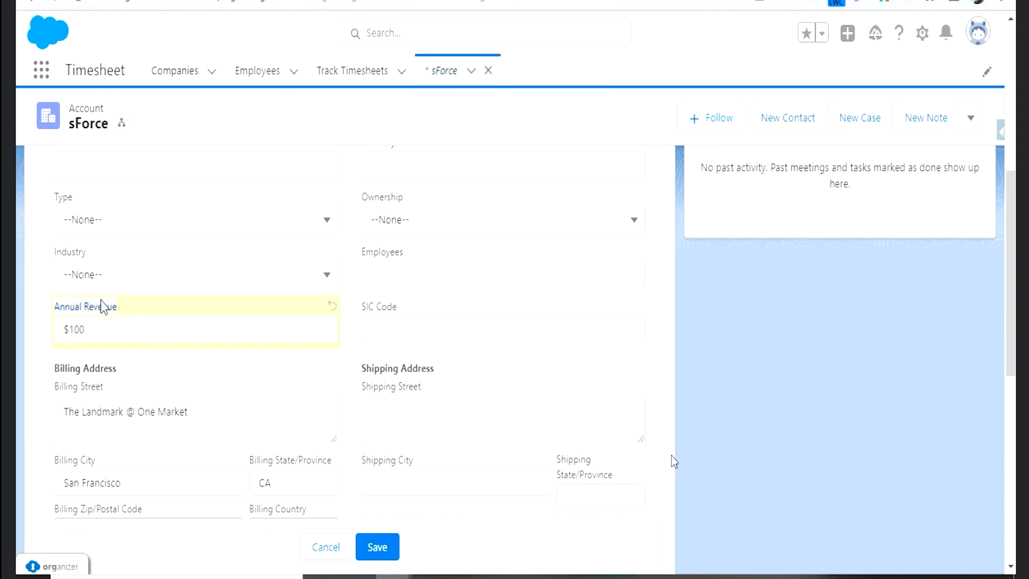
# - Compare the Rating field with the edited Annual Revenue field on the sForce account
pyautogui.scroll(2, 322, 252)
pyautogui.scroll(3, 397, 188)
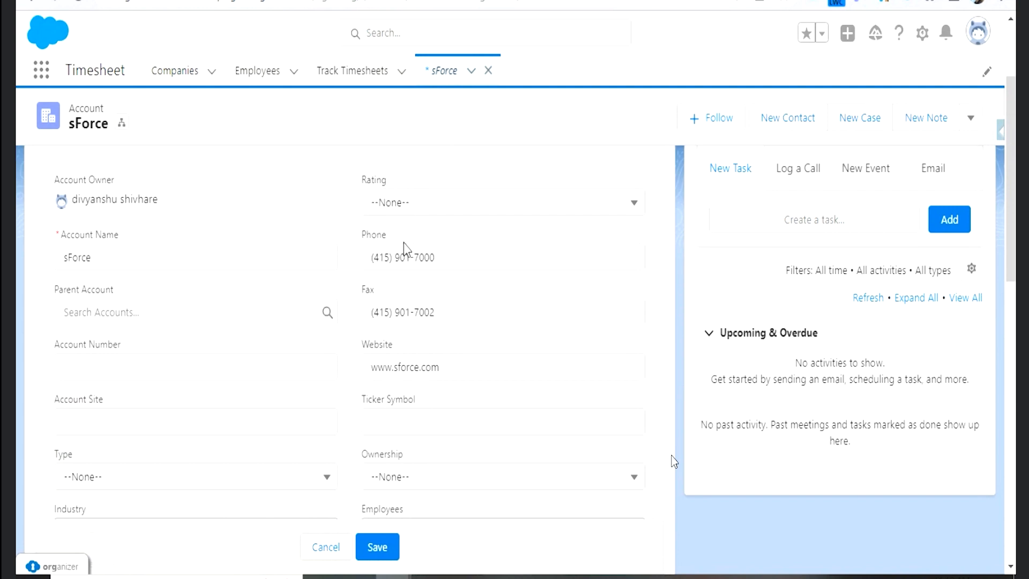
pyautogui.scroll(-3, 404, 243)
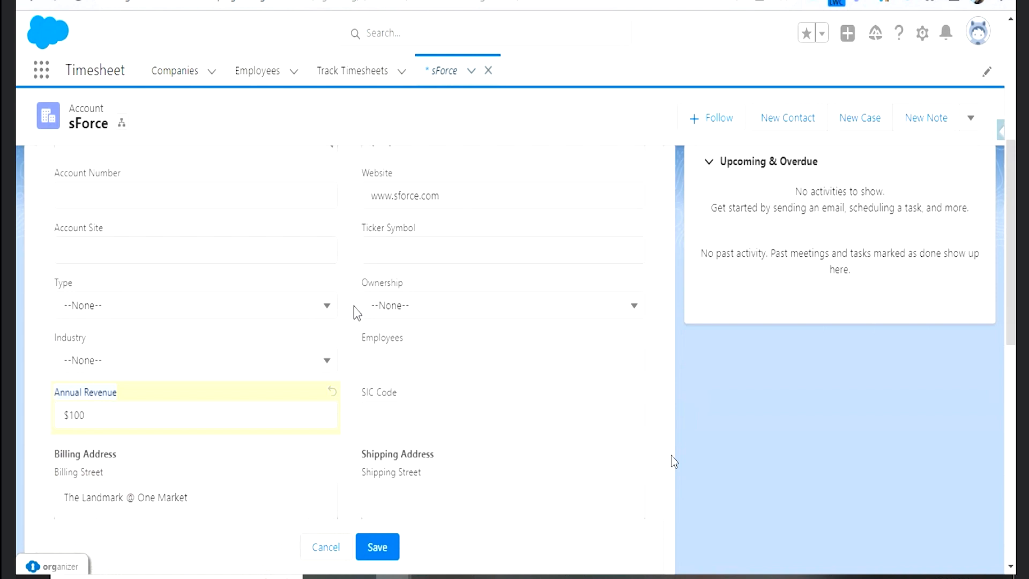
pyautogui.scroll(5, 355, 308)
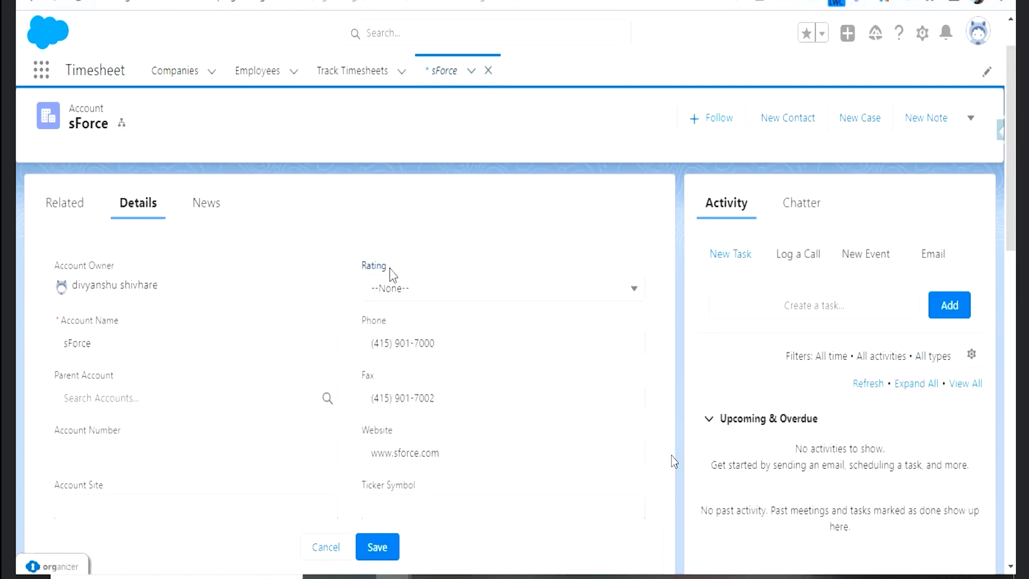
pyautogui.scroll(-6, 391, 276)
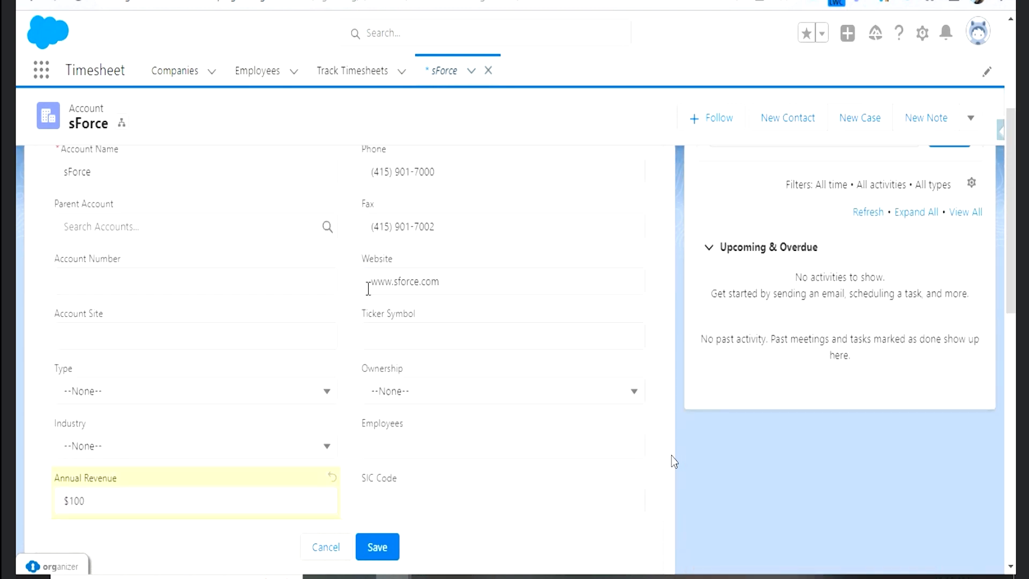
pyautogui.click(60, 310)
pyautogui.moveTo(118, 304); pyautogui.dragTo(126, 304)
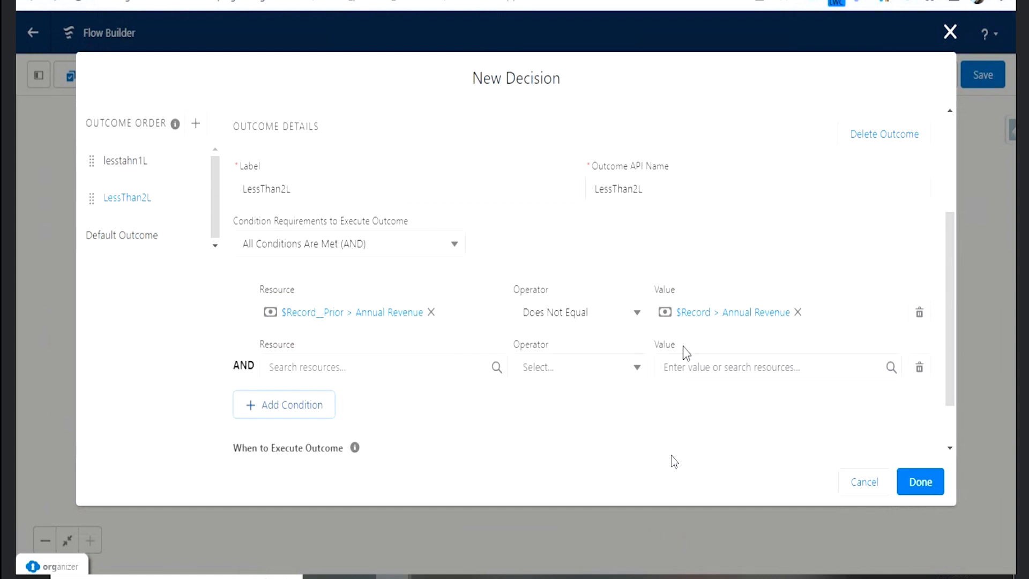
# - In Flow Builder, set the LessThan2L outcome's second condition to $Record > Annual Revenue, Less Than, 100000
pyautogui.click(393, 370)
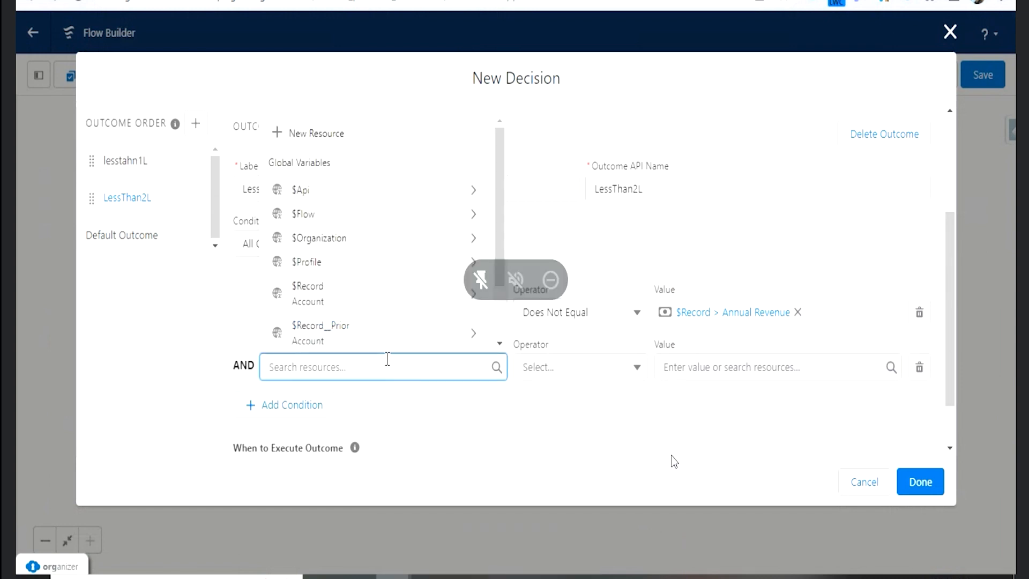
pyautogui.click(338, 310)
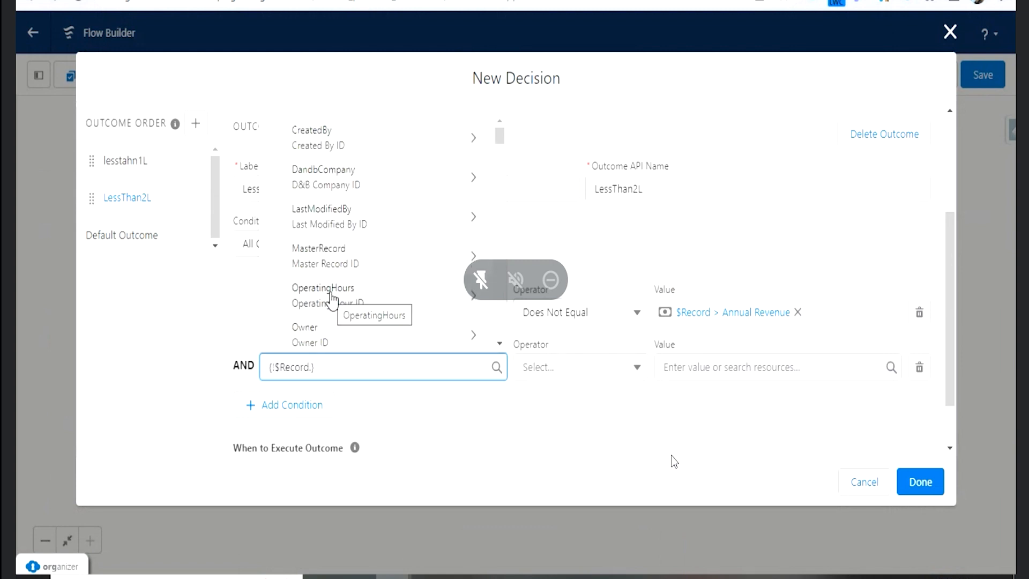
pyautogui.write('reve')
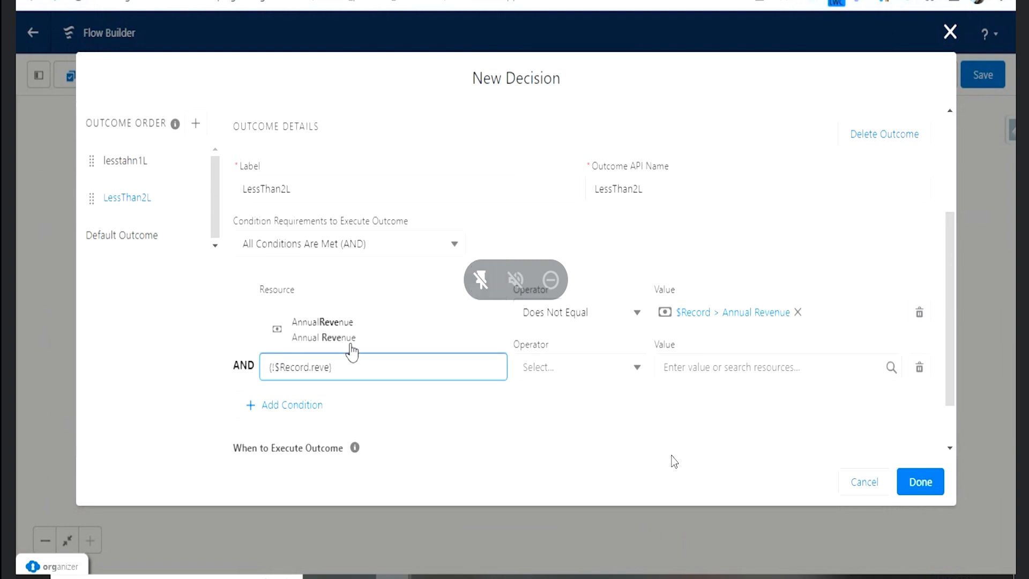
pyautogui.click(349, 342)
pyautogui.click(584, 382)
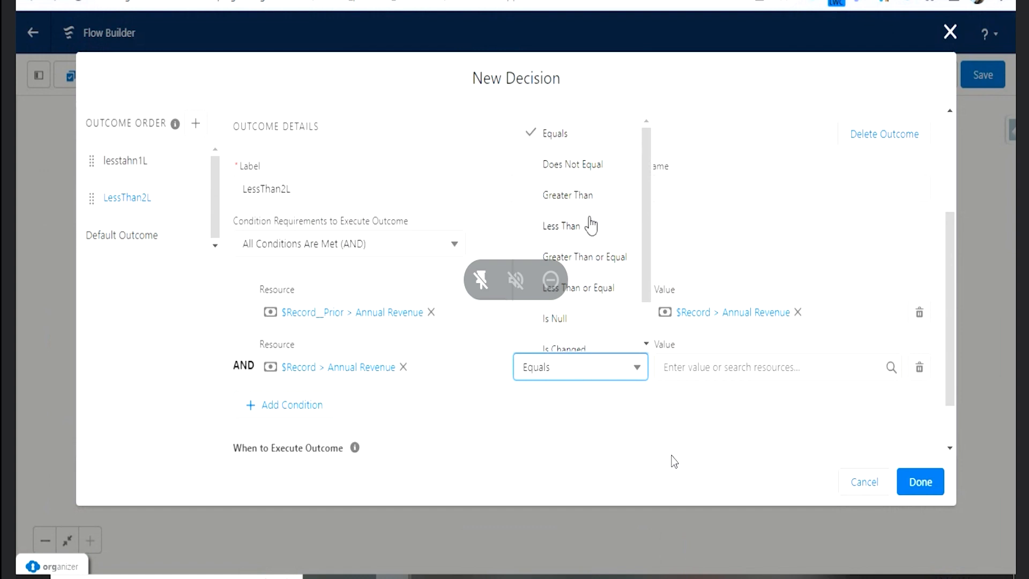
pyautogui.click(567, 225)
pyautogui.click(692, 368)
pyautogui.write('100000')
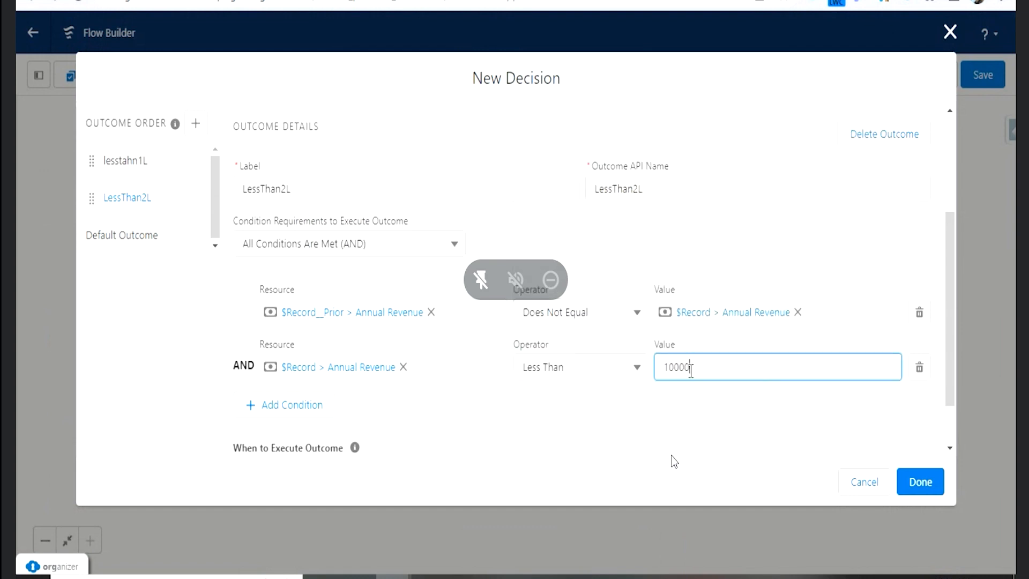
# - Add a third condition to the LessThan2L outcome with $Record > Annual Revenue as its resource
pyautogui.click(318, 409)
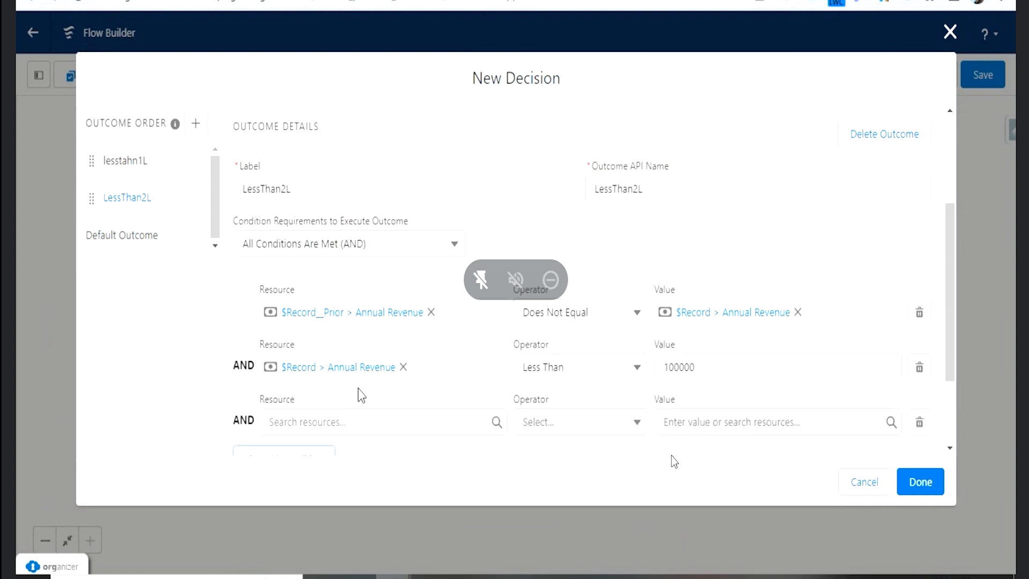
pyautogui.click(369, 418)
pyautogui.write('{!$Record.rev')
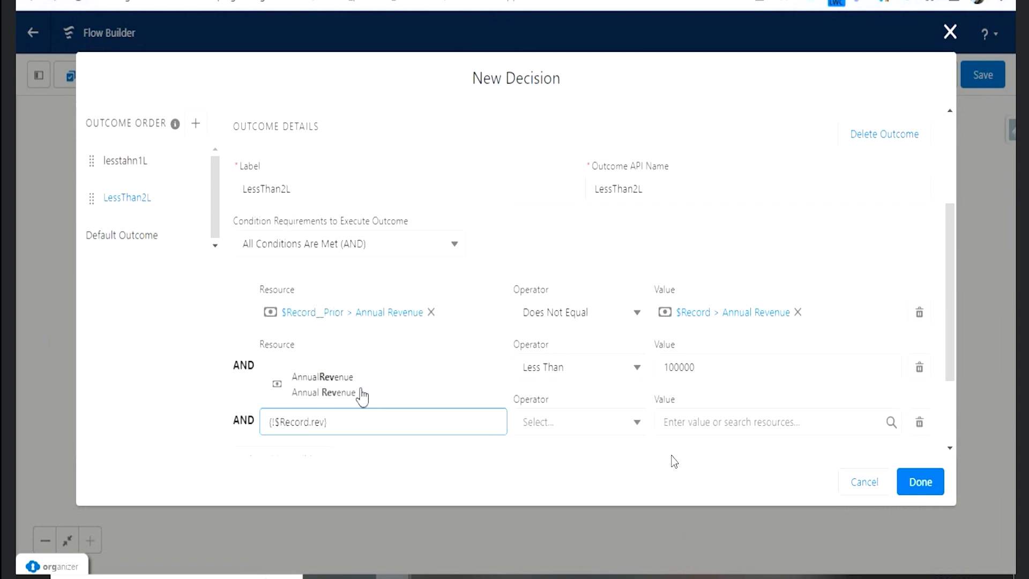
pyautogui.click(359, 389)
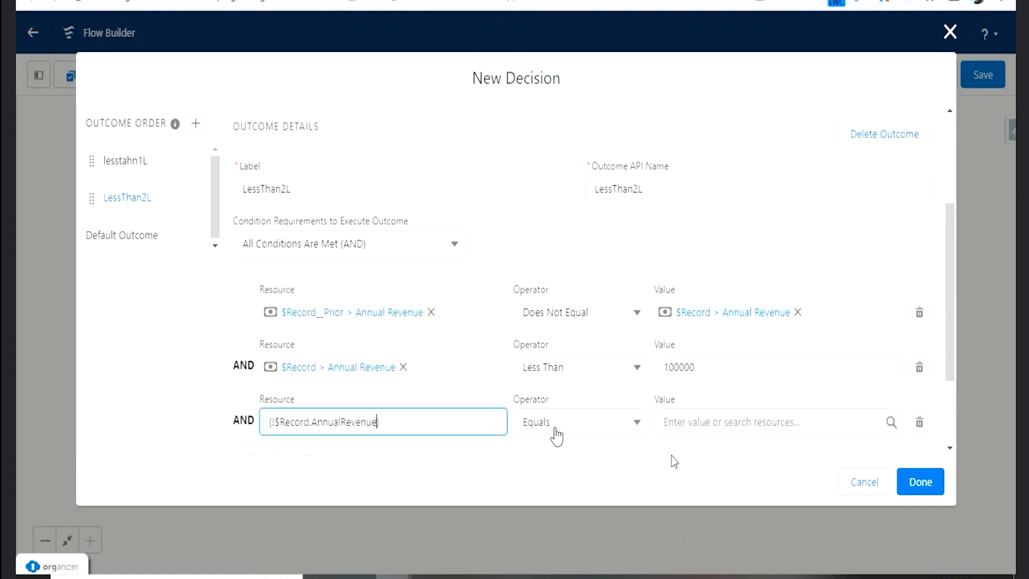
# - Set the third LessThan2L condition's operator to Greater Than or Equal and its value to 200000, and review the outcome's conditions
pyautogui.click(622, 423)
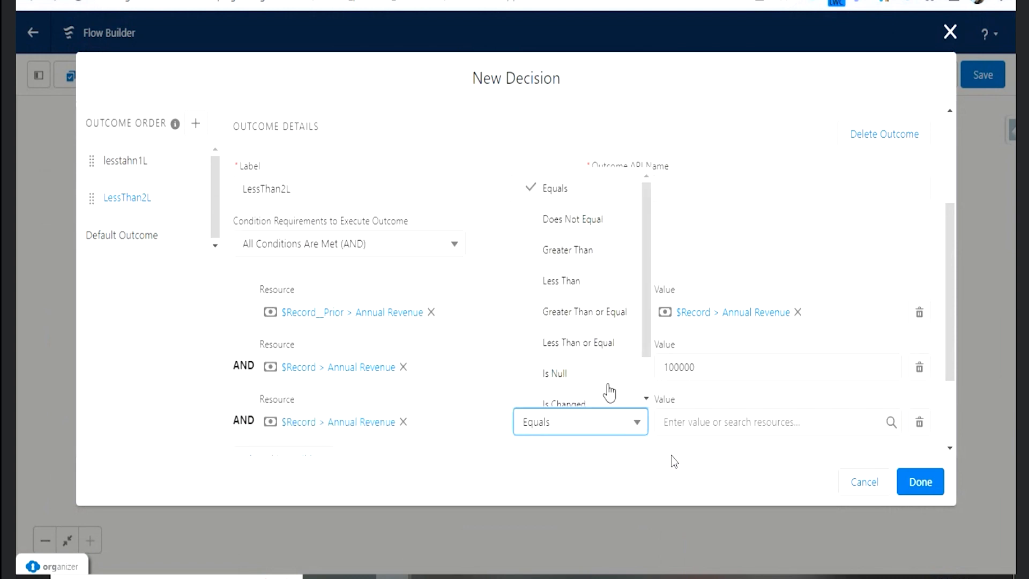
pyautogui.click(594, 327)
pyautogui.click(684, 421)
pyautogui.write('200000')
pyautogui.click(673, 457)
pyautogui.scroll(-1, 434, 351)
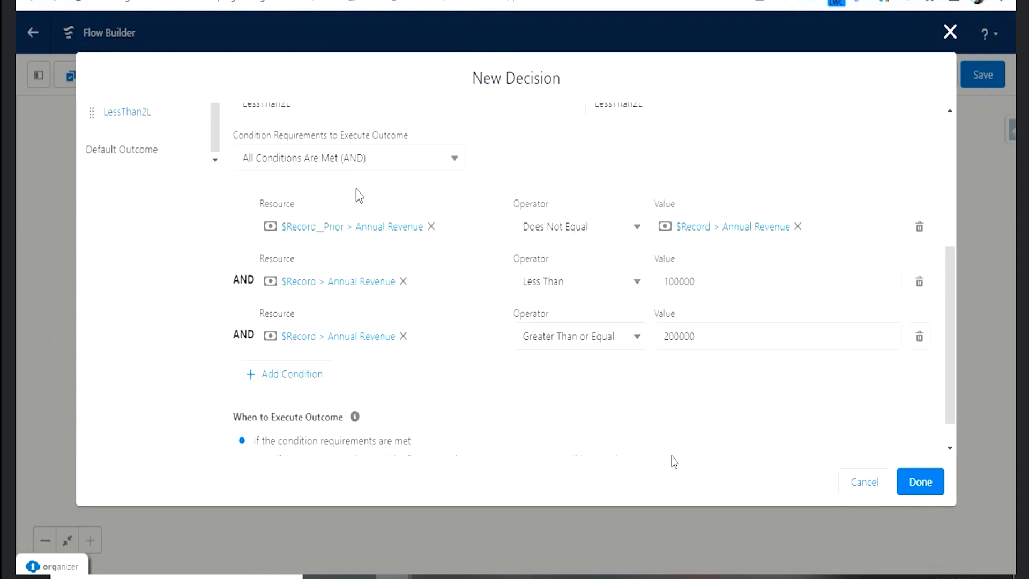
pyautogui.scroll(2, 367, 220)
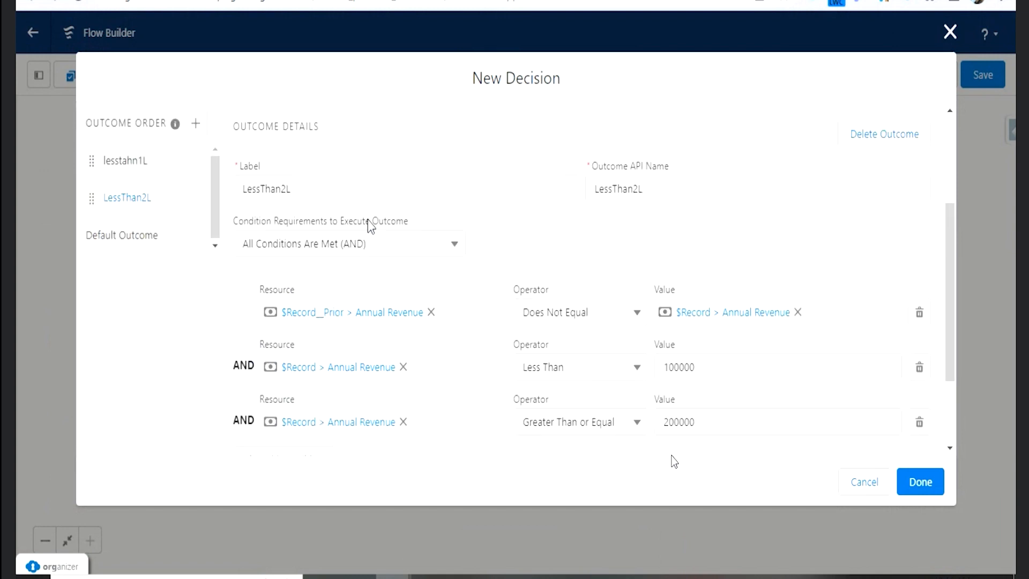
pyautogui.scroll(2, 370, 225)
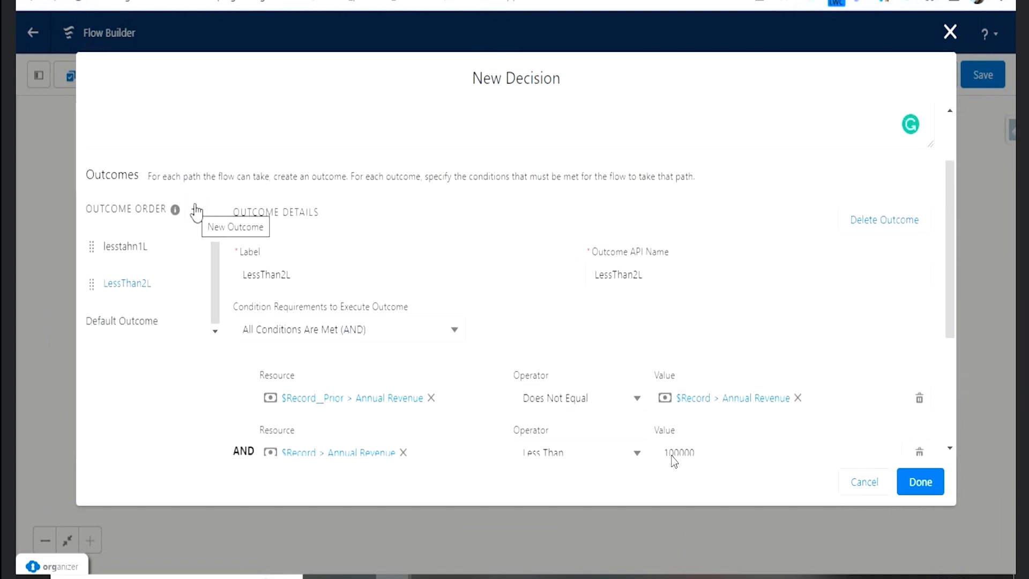
# - Add a new outcome labelled GreaterThan2L, with GreaterThan2L as its API name, to the decision
pyautogui.click(195, 211)
pyautogui.write('GreaterThan2L')
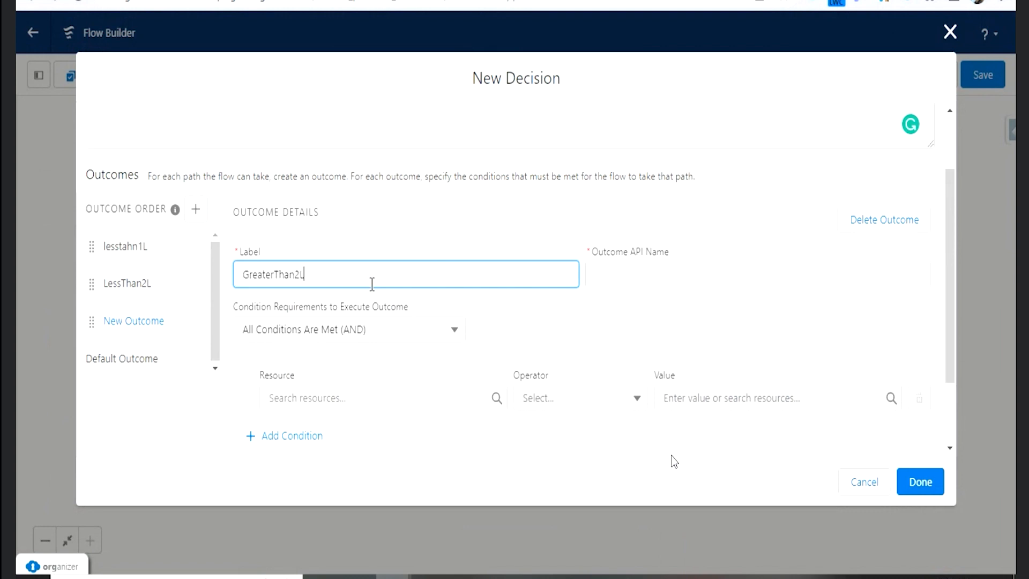
pyautogui.press('Tab')
# - Set the first GreaterThan2L condition's resource to $Record__Prior > Annual Revenue and its operator to Does Not Equal
pyautogui.scroll(-2, 402, 308)
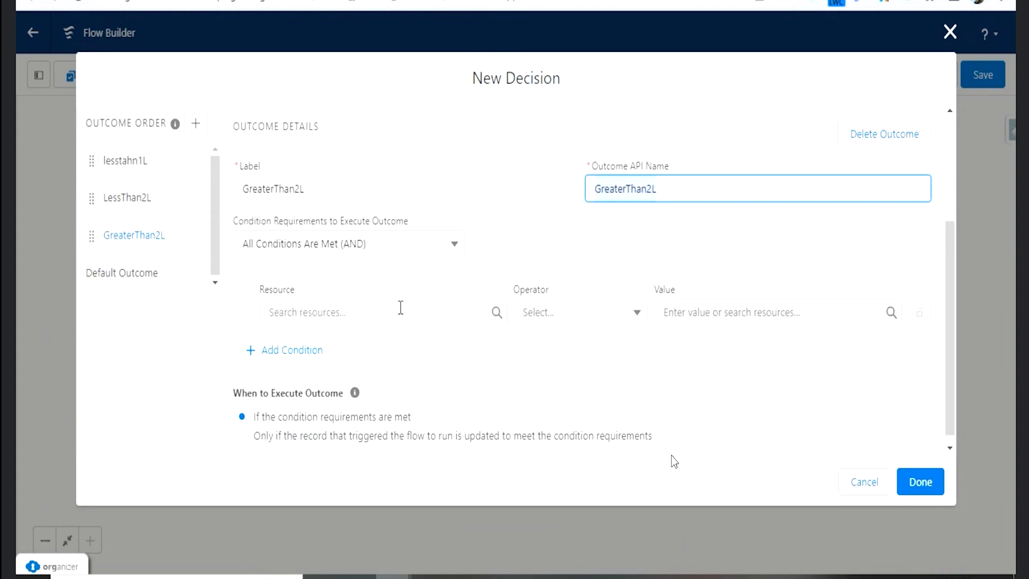
pyautogui.click(386, 309)
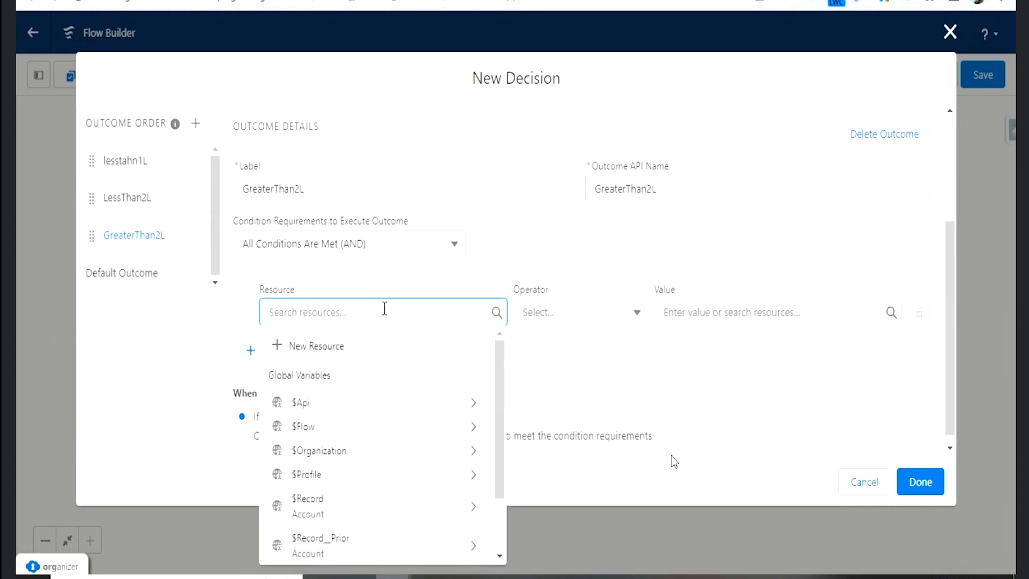
pyautogui.write('rec')
pyautogui.click(380, 450)
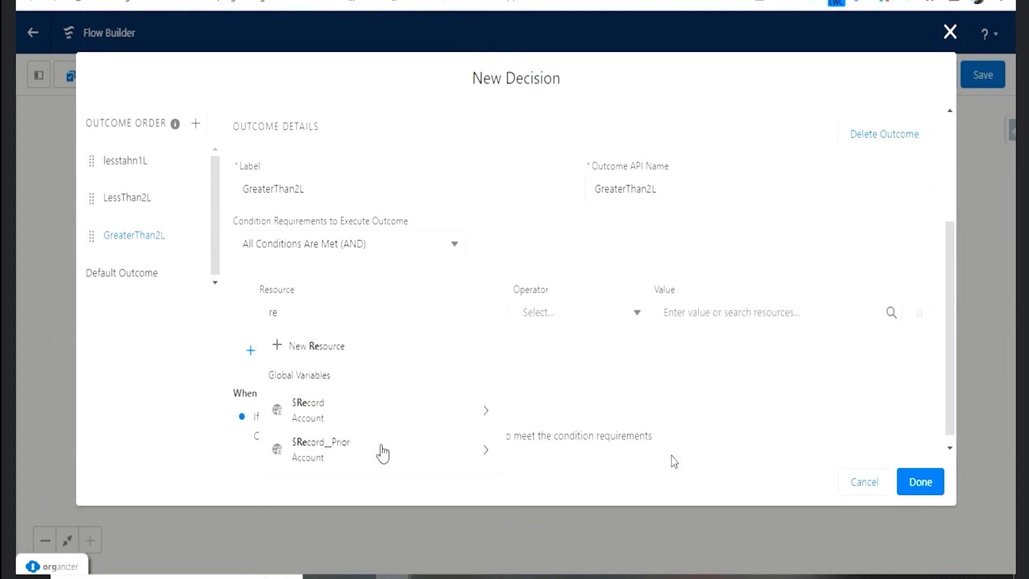
pyautogui.write('rev')
pyautogui.click(352, 356)
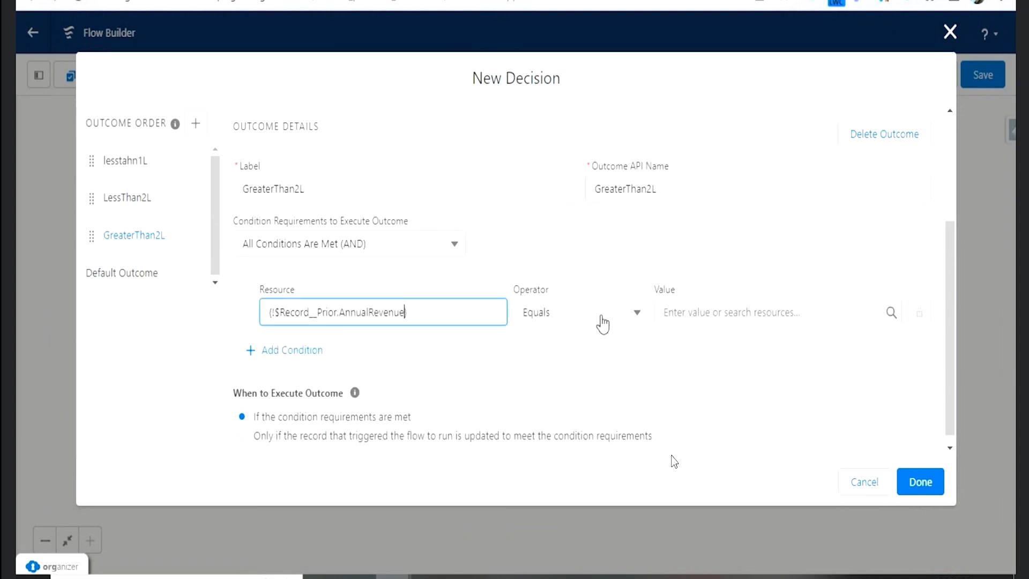
pyautogui.click(602, 319)
pyautogui.click(573, 377)
# - Set the value of the first GreaterThan2L condition to $Record > Annual Revenue
pyautogui.click(713, 313)
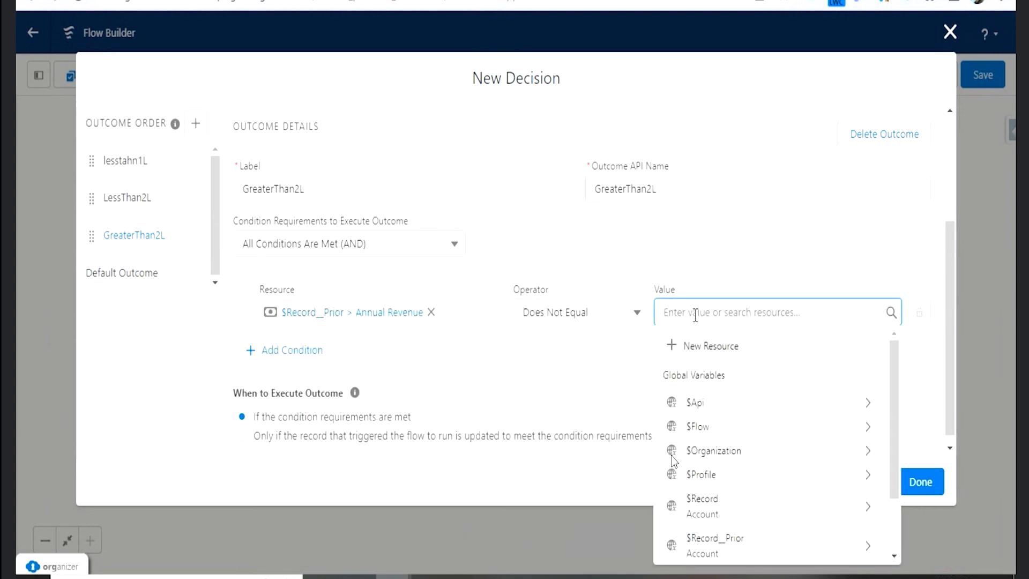
pyautogui.write('re')
pyautogui.click(712, 410)
pyautogui.write('reve')
pyautogui.click(729, 358)
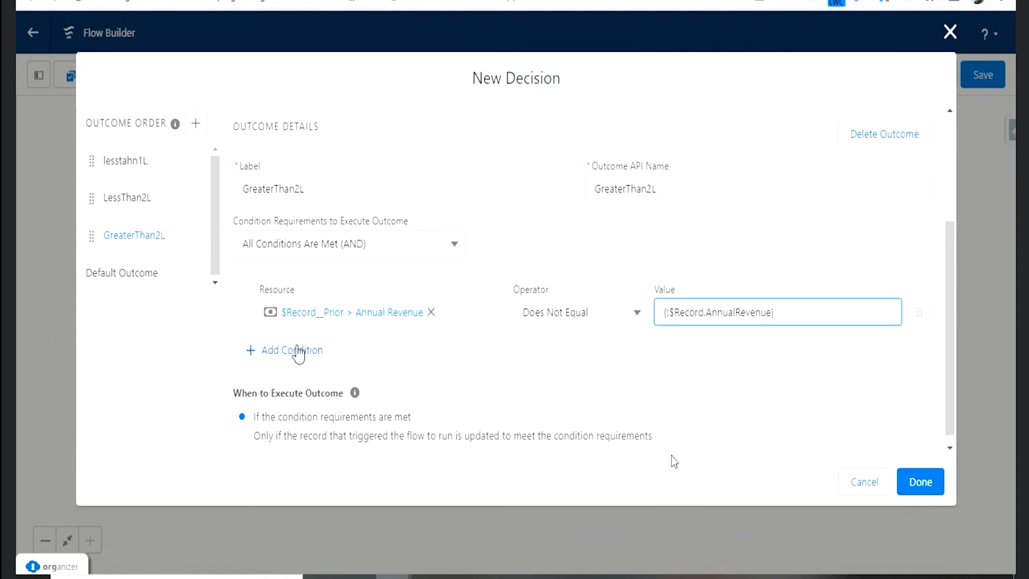
# - Add a second GreaterThan2L condition with $Record > Annual Revenue, Greater Than, 200000
pyautogui.click(292, 351)
pyautogui.click(388, 368)
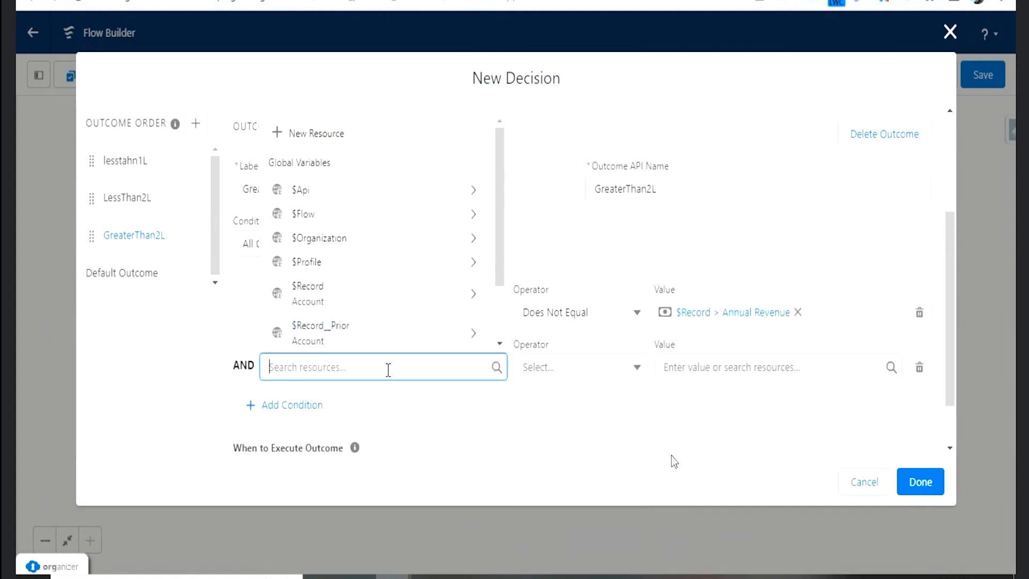
pyautogui.click(332, 292)
pyautogui.write('reven}')
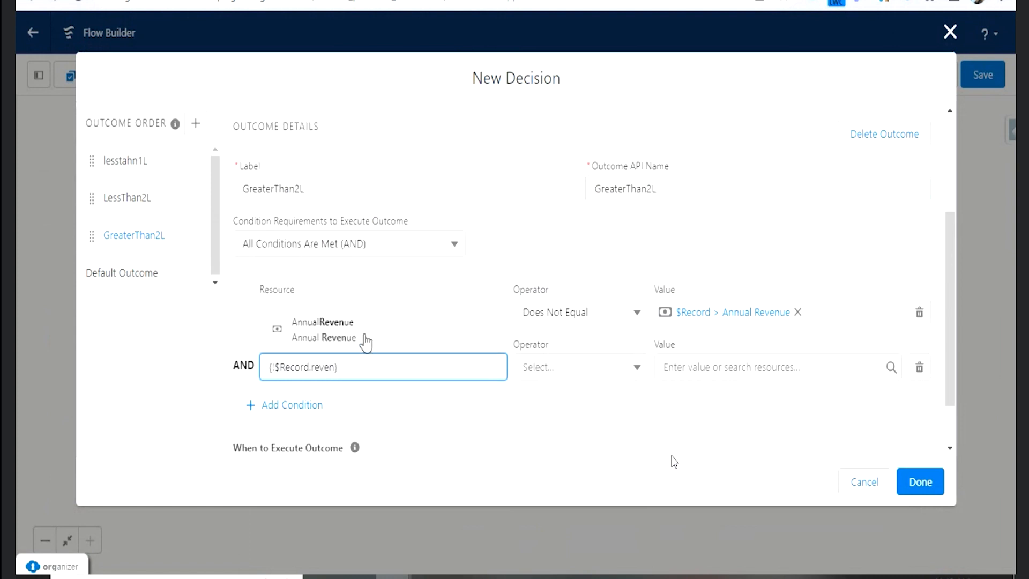
pyautogui.click(362, 335)
pyautogui.click(586, 368)
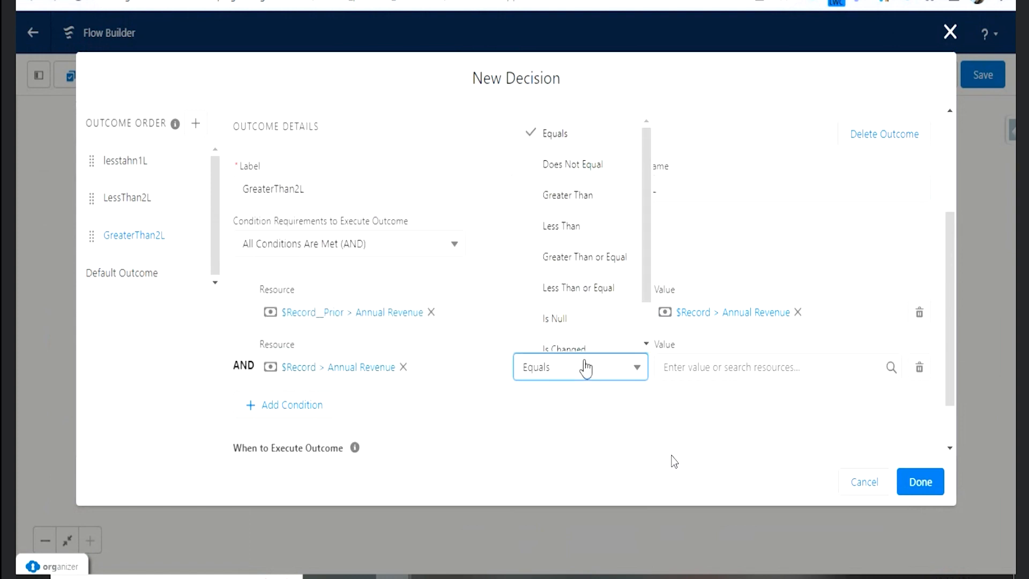
pyautogui.click(580, 197)
pyautogui.click(682, 367)
pyautogui.write('20000')
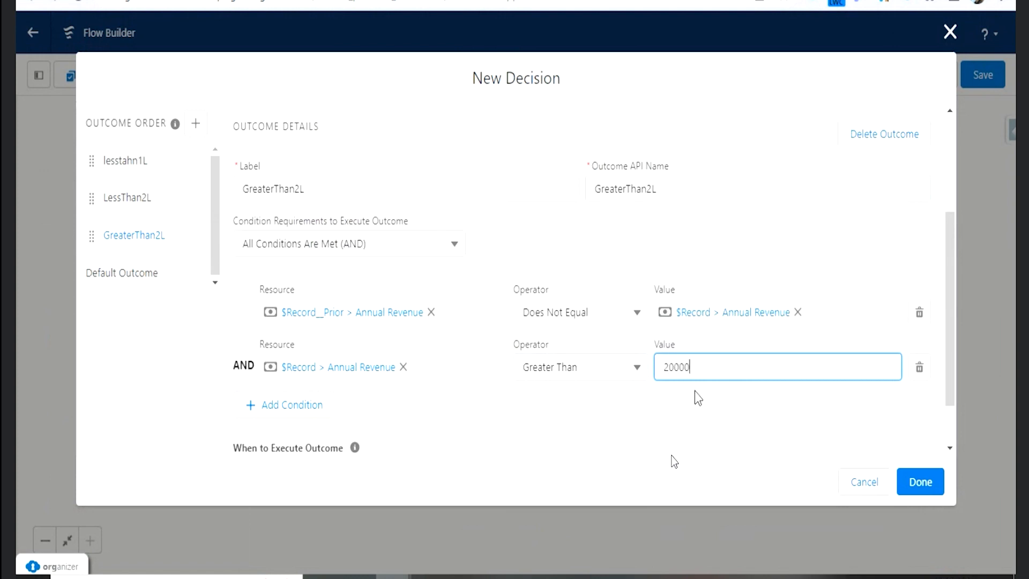
pyautogui.write('0')
pyautogui.click(707, 419)
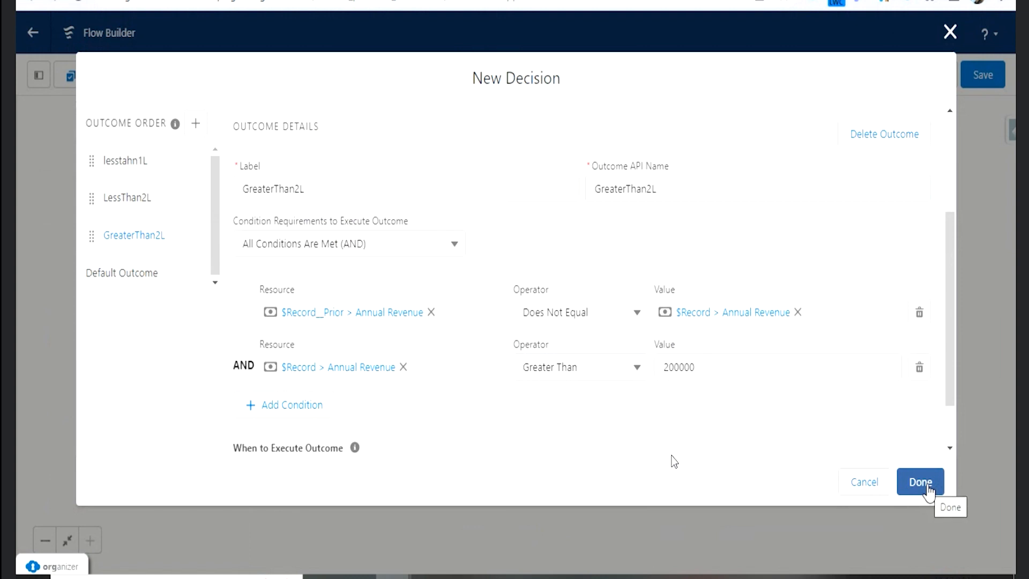
# - Switch to the text editor notes and review the revenue ranges that map to the Cold, Warm and Hot ratings
pyautogui.click(465, 577)
pyautogui.click(113, 259)
pyautogui.click(131, 273)
pyautogui.click(141, 287)
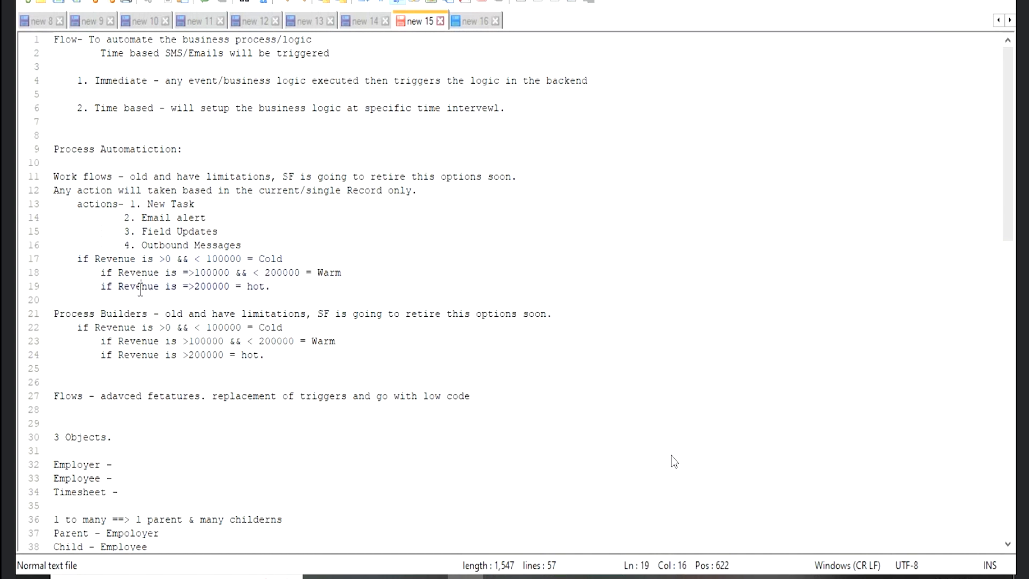
pyautogui.moveTo(281, 294); pyautogui.dragTo(56, 258)
pyautogui.click(66, 272)
pyautogui.moveTo(77, 259); pyautogui.dragTo(325, 292)
pyautogui.click(325, 292)
pyautogui.moveTo(393, 576)
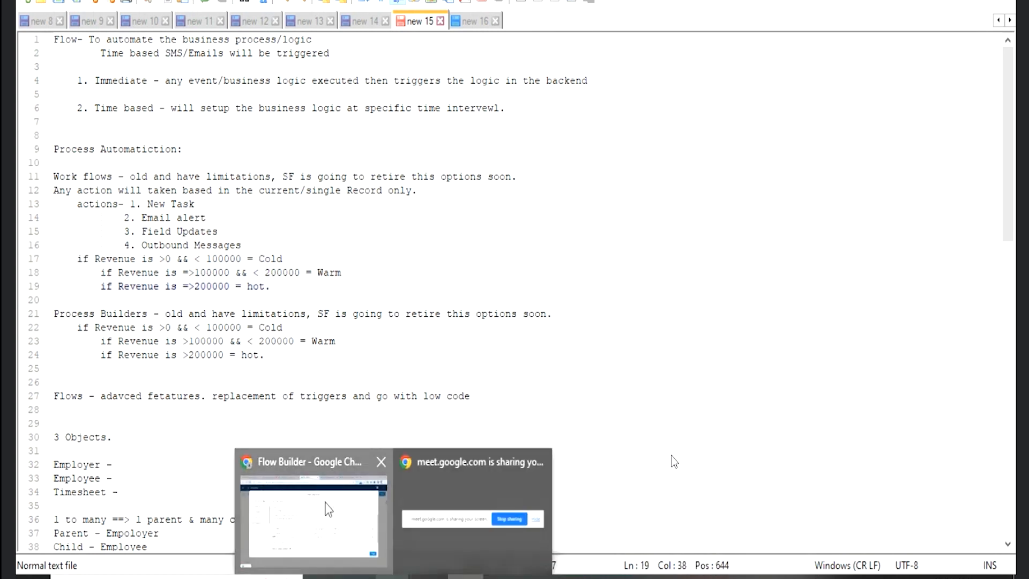
# - Return to Flow Builder and finish the Revenuecheck decision with its three outcomes
pyautogui.click(359, 539)
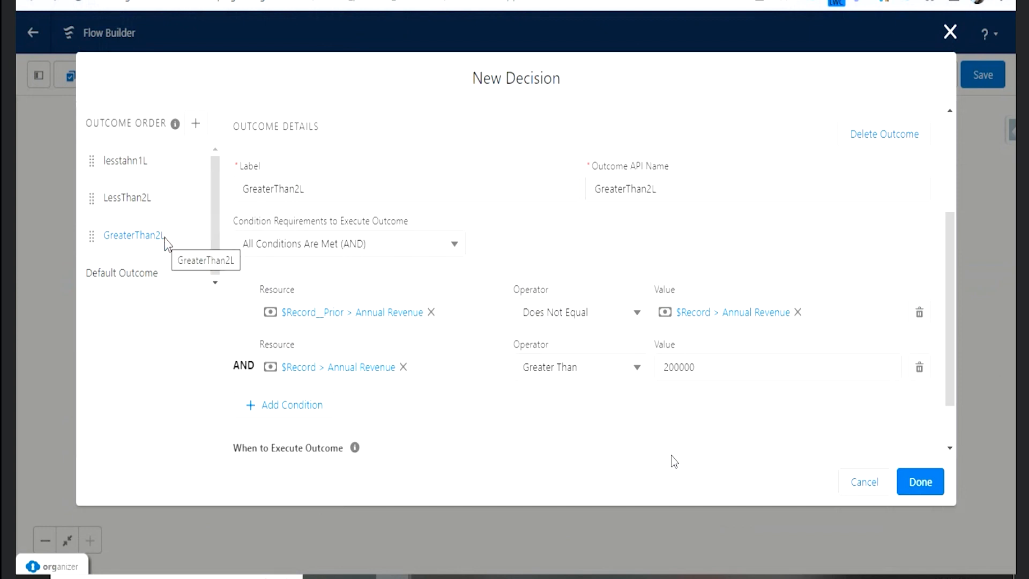
pyautogui.click(914, 486)
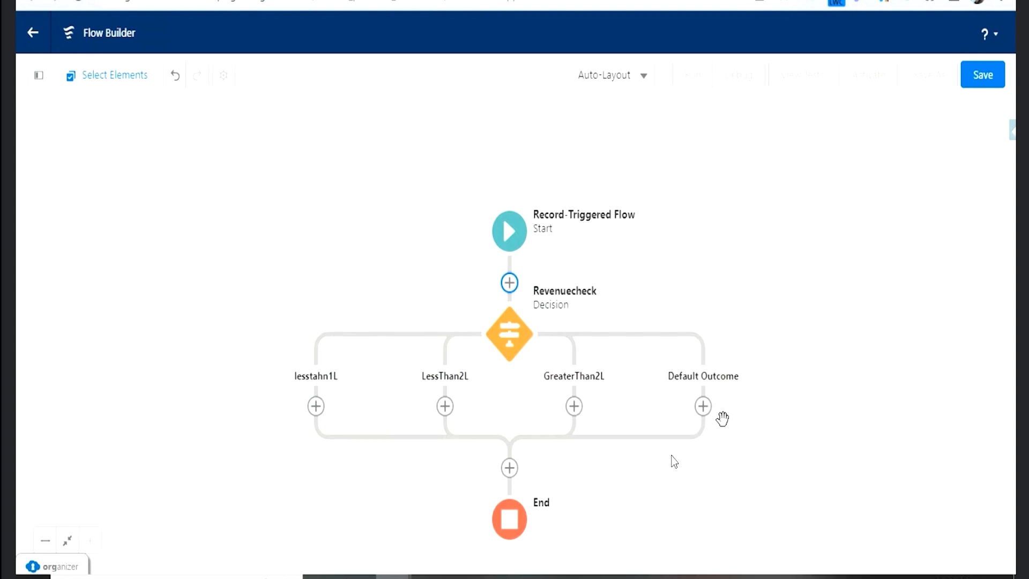
# - Add an Update Triggering Record element labelled UpdateRatingwithCold on the lesstahn1L path
pyautogui.click(315, 406)
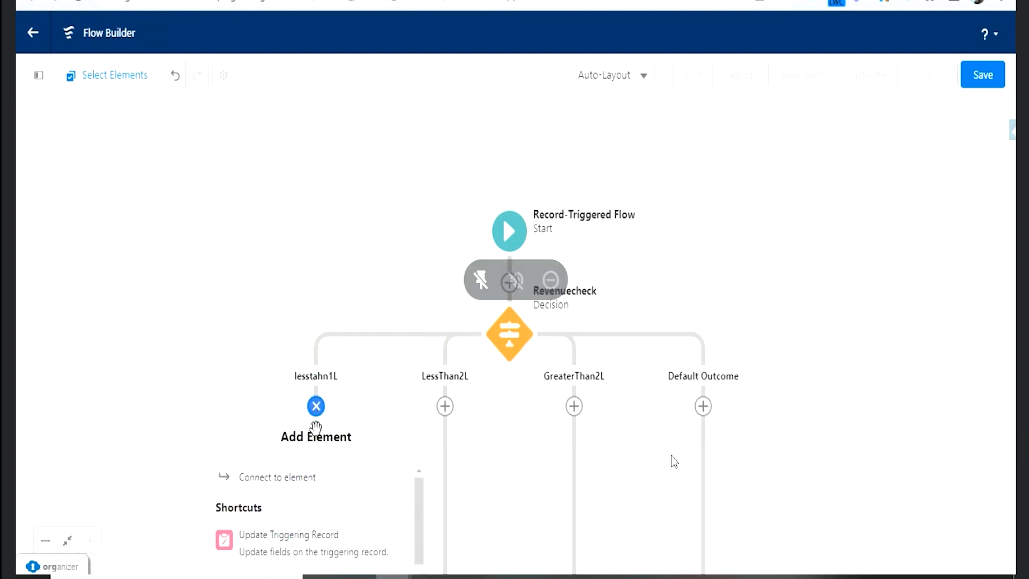
pyautogui.click(303, 542)
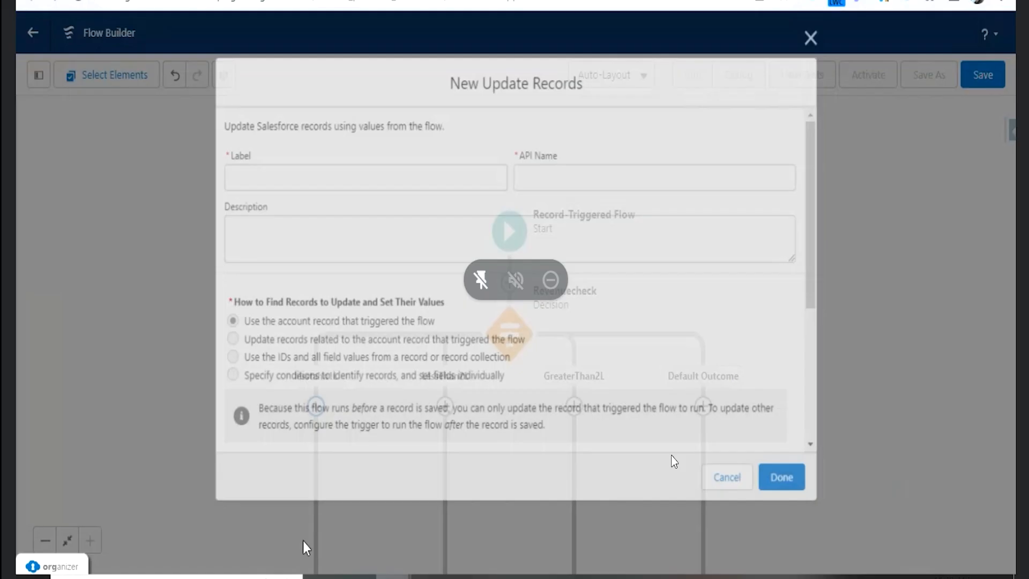
pyautogui.write('UpdateRating')
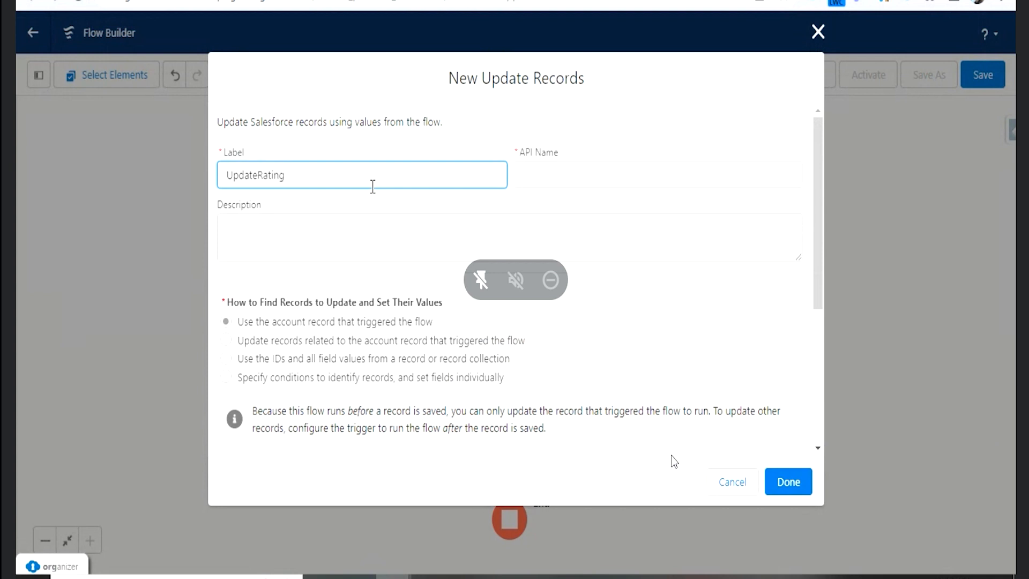
pyautogui.write('withClo')
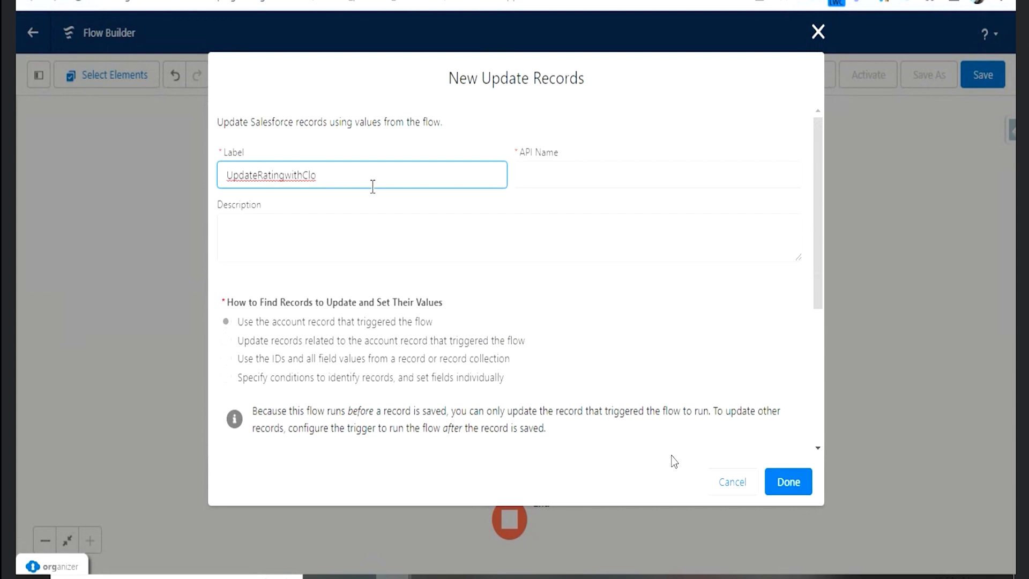
pyautogui.press('BackSpace')
pyautogui.press('BackSpace')
pyautogui.press('Tab')
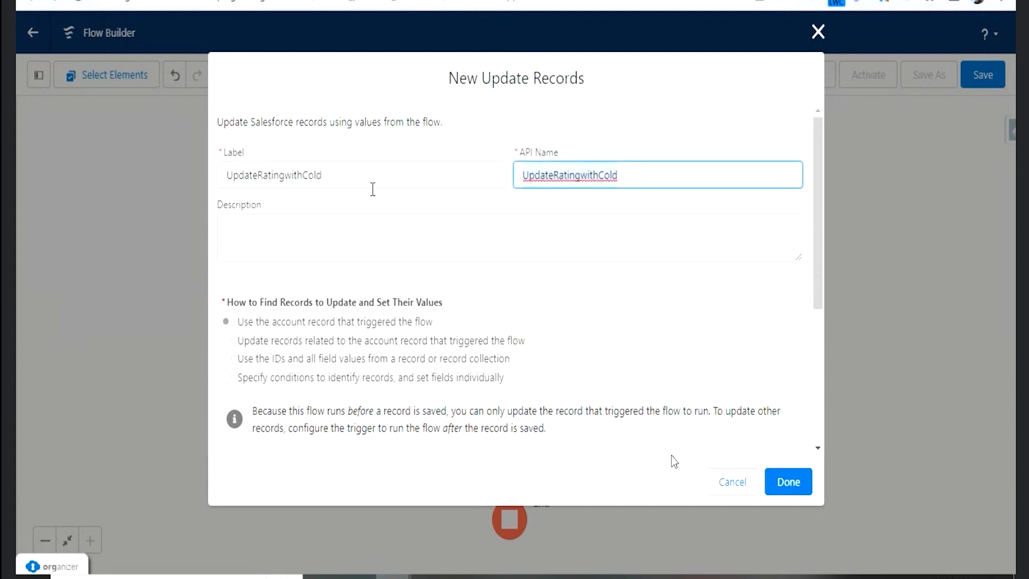
# - Review the record selection and filter options of the new Update Records element, and dismiss the mail notifications
pyautogui.scroll(-2, 372, 262)
pyautogui.scroll(-3, 420, 274)
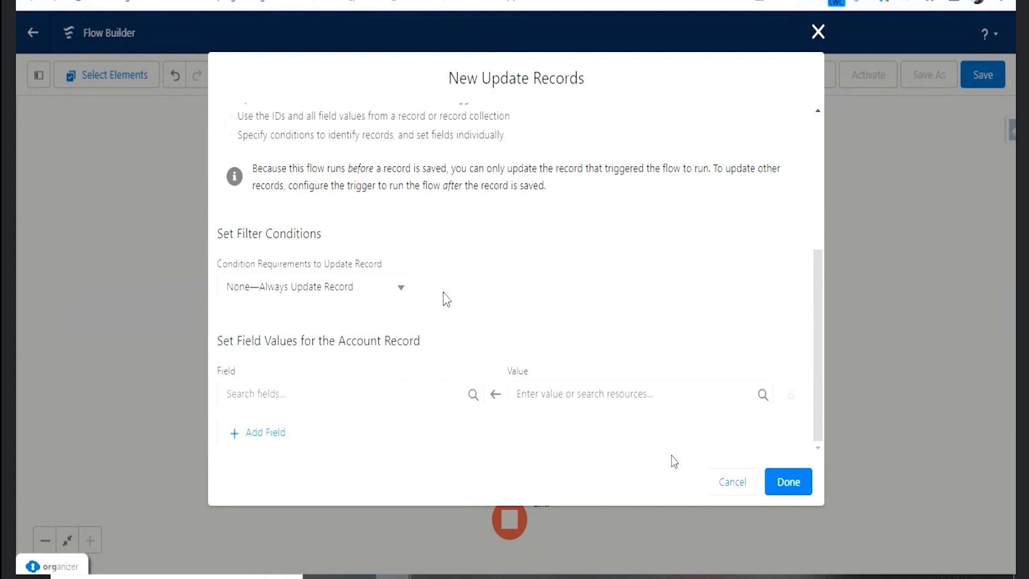
pyautogui.scroll(2, 447, 298)
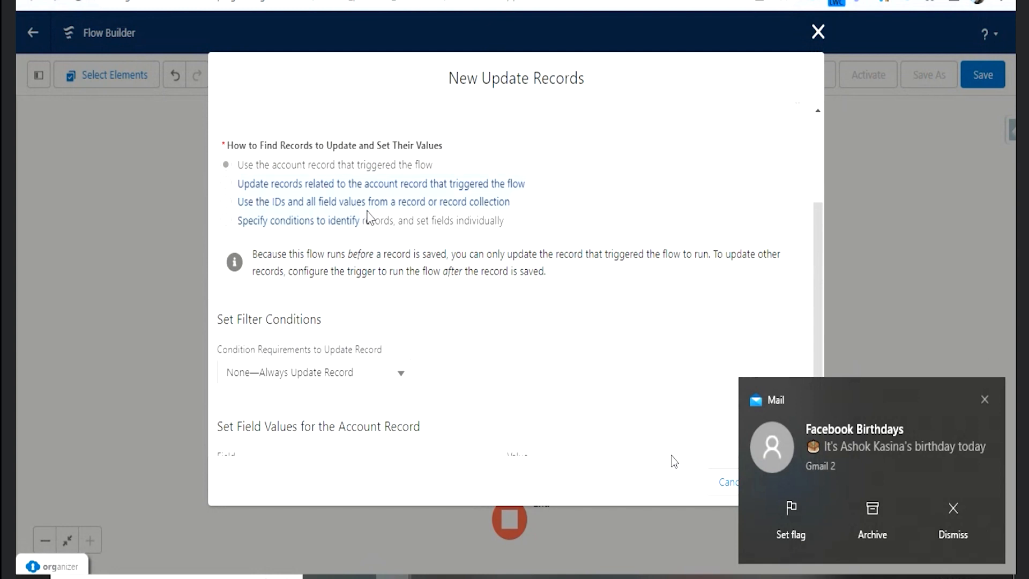
pyautogui.click(985, 400)
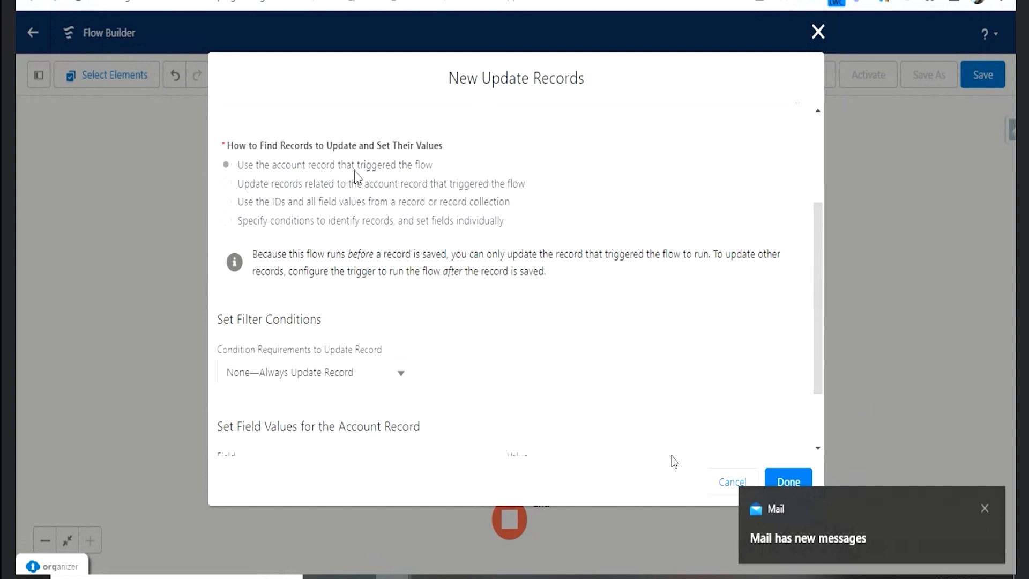
pyautogui.click(985, 508)
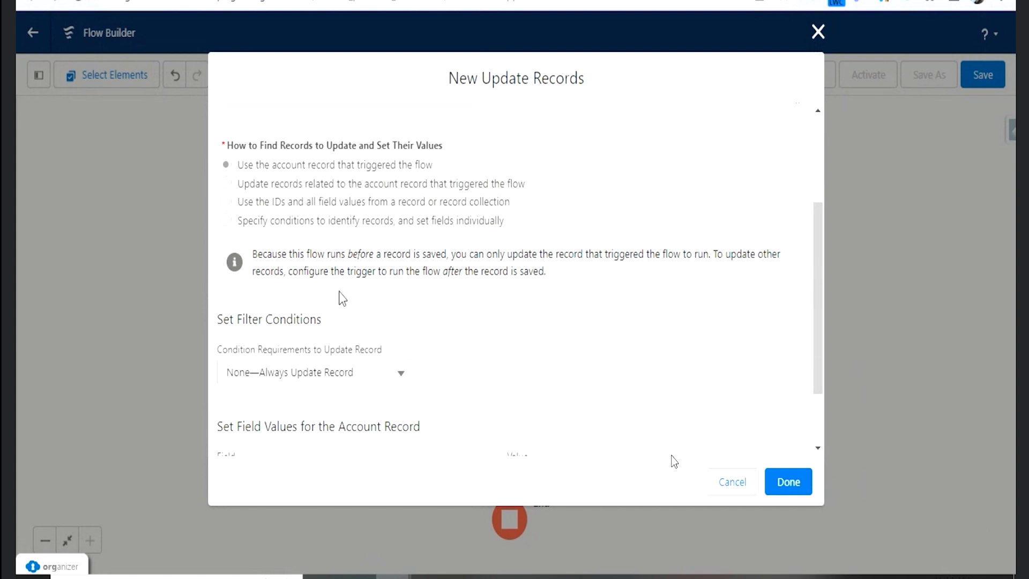
# - Set the account's Rating field to Cold in the UpdateRatingwithCold element and finish the element
pyautogui.scroll(-2, 341, 296)
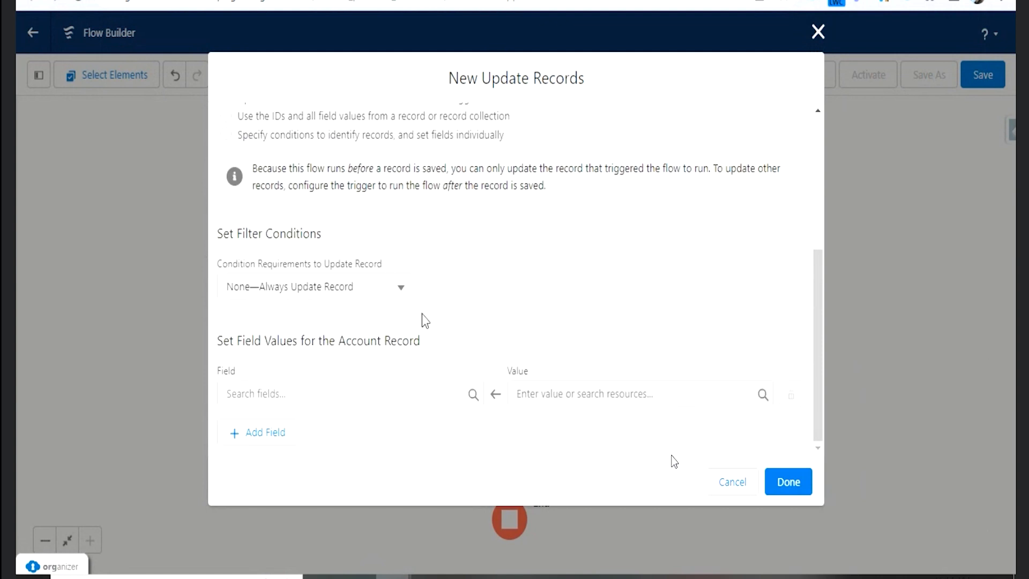
pyautogui.click(359, 392)
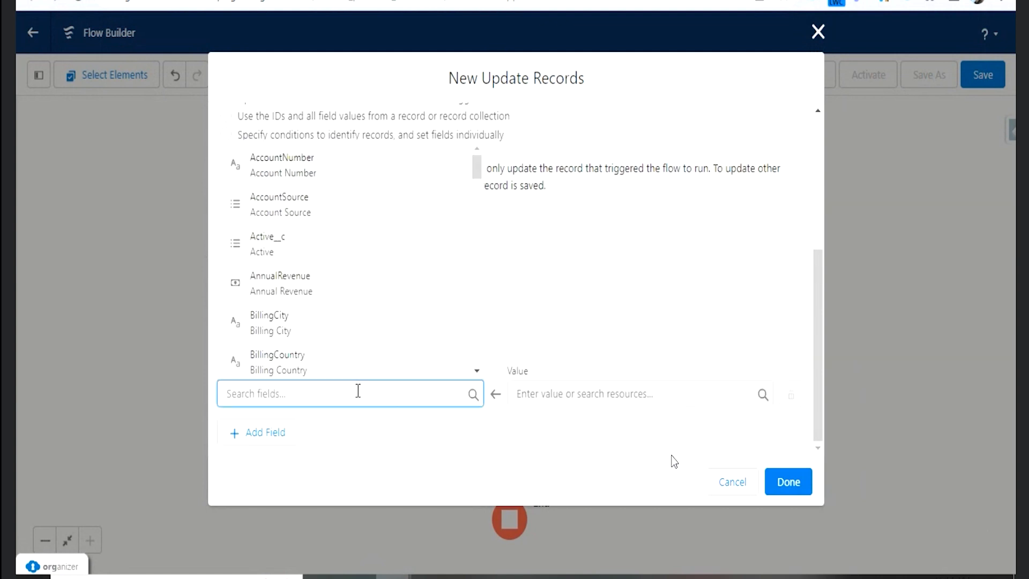
pyautogui.click(550, 284)
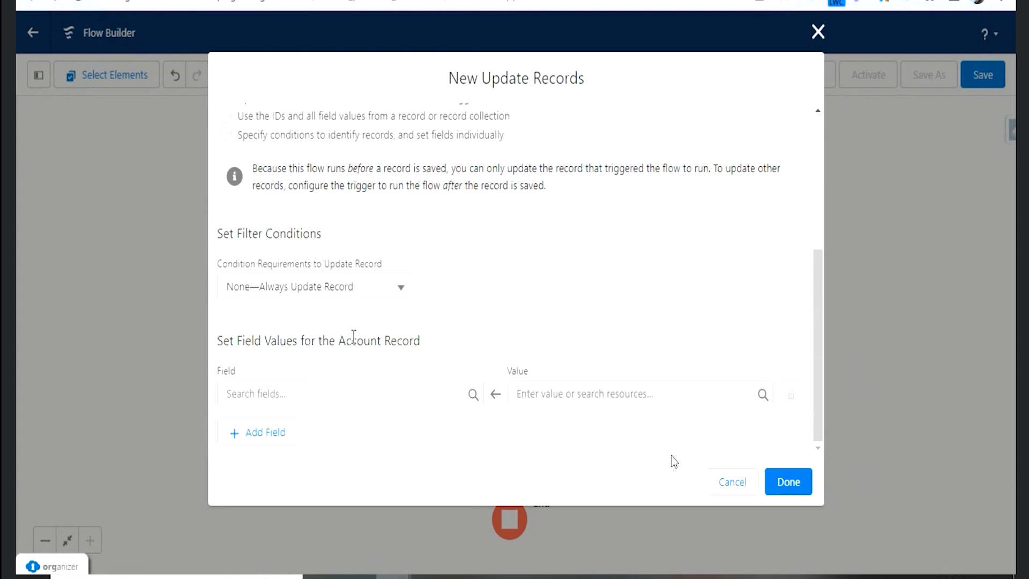
pyautogui.click(360, 395)
pyautogui.write('r')
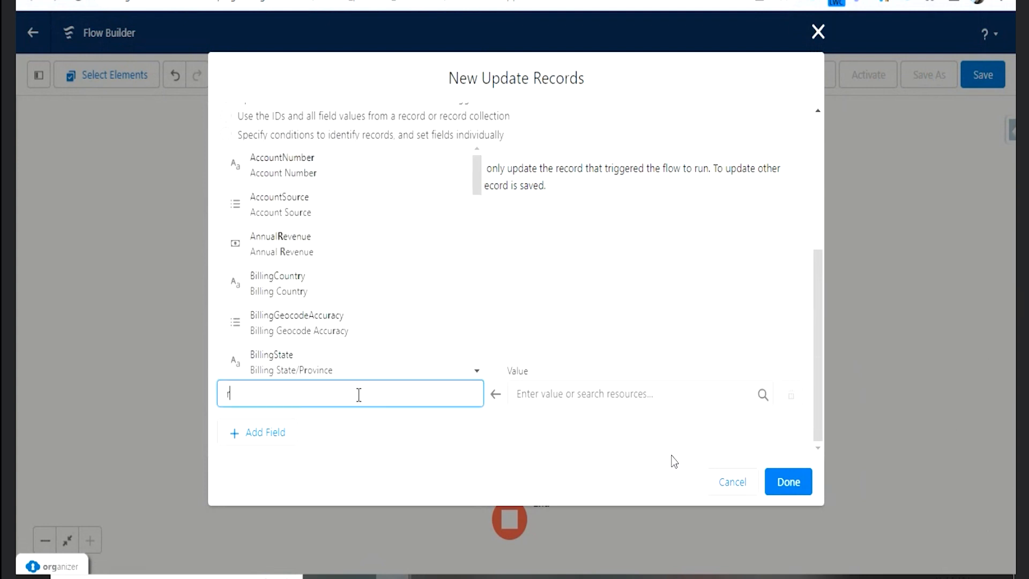
pyautogui.write('ati')
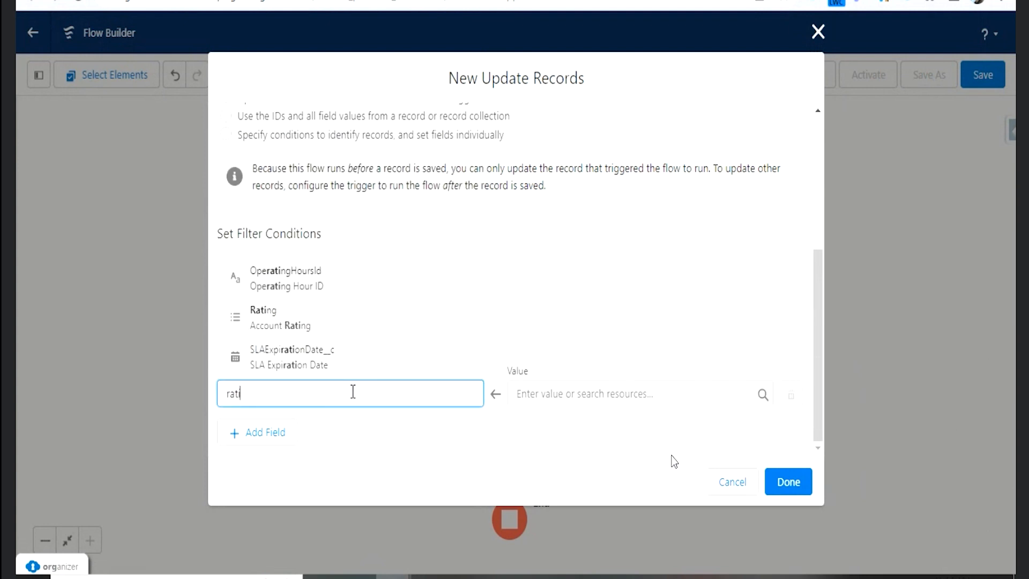
pyautogui.click(341, 329)
pyautogui.click(577, 392)
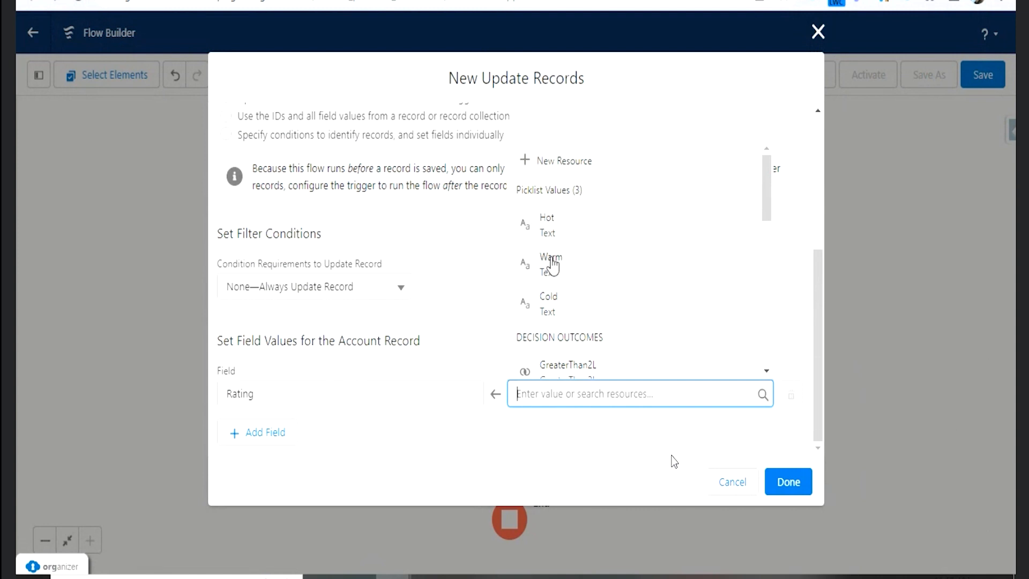
pyautogui.click(556, 306)
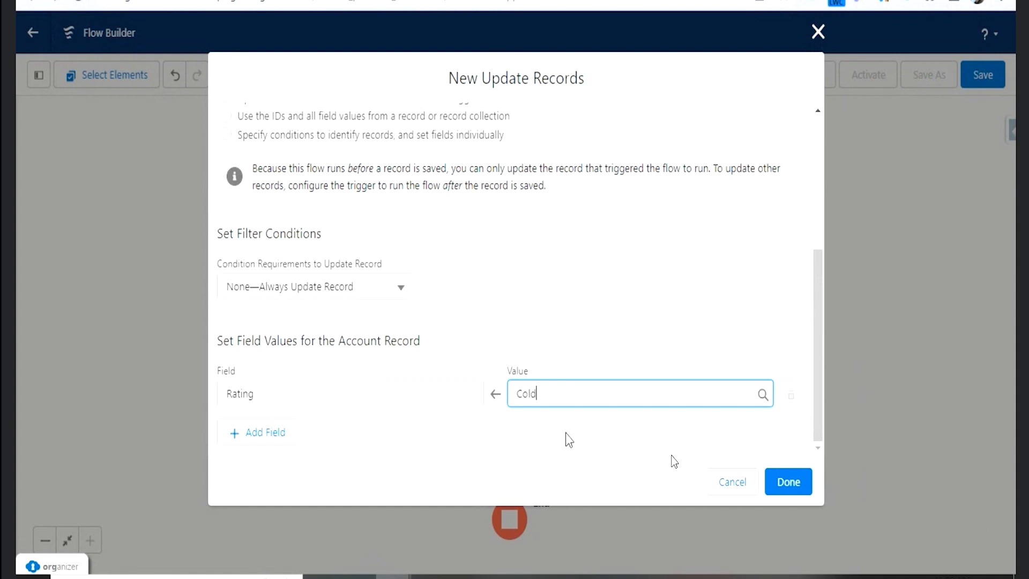
pyautogui.click(565, 432)
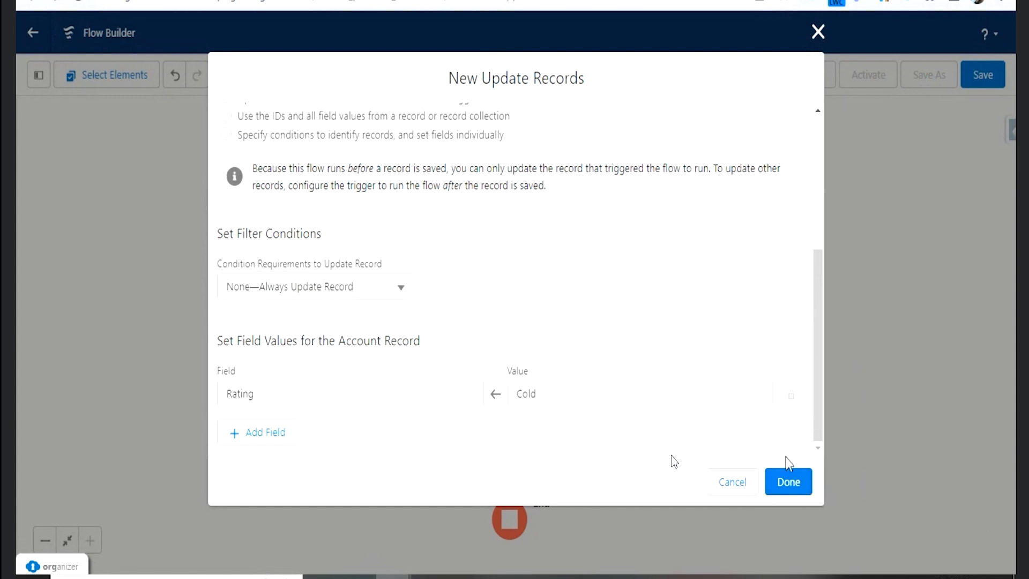
pyautogui.click(791, 485)
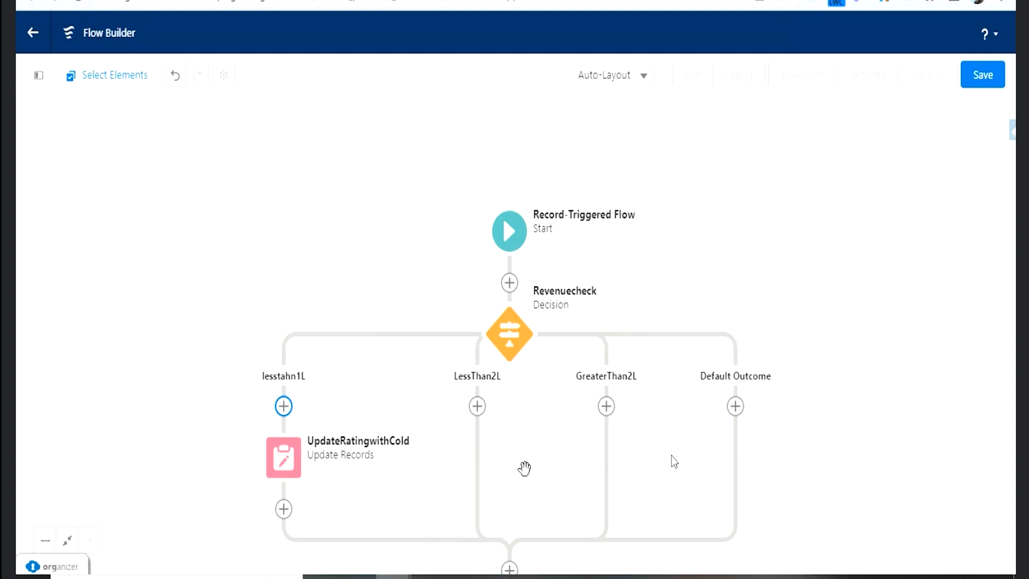
# - Add an Update Triggering Record element labelled UpdateRatingwithWarm on the LessThan2L path
pyautogui.click(477, 406)
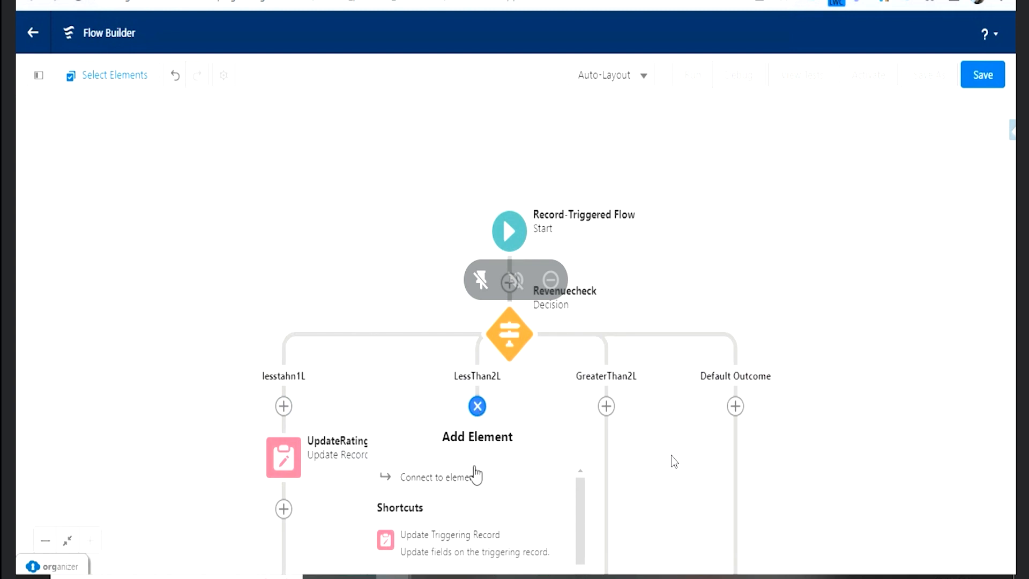
pyautogui.scroll(-2, 475, 477)
pyautogui.scroll(2, 471, 526)
pyautogui.click(476, 544)
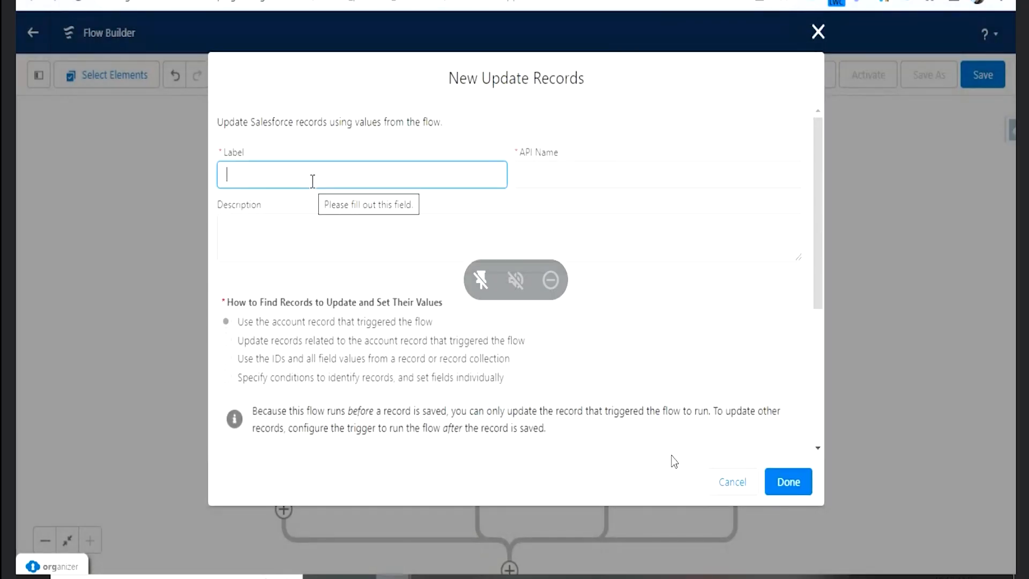
pyautogui.write('UpdateRatingwith')
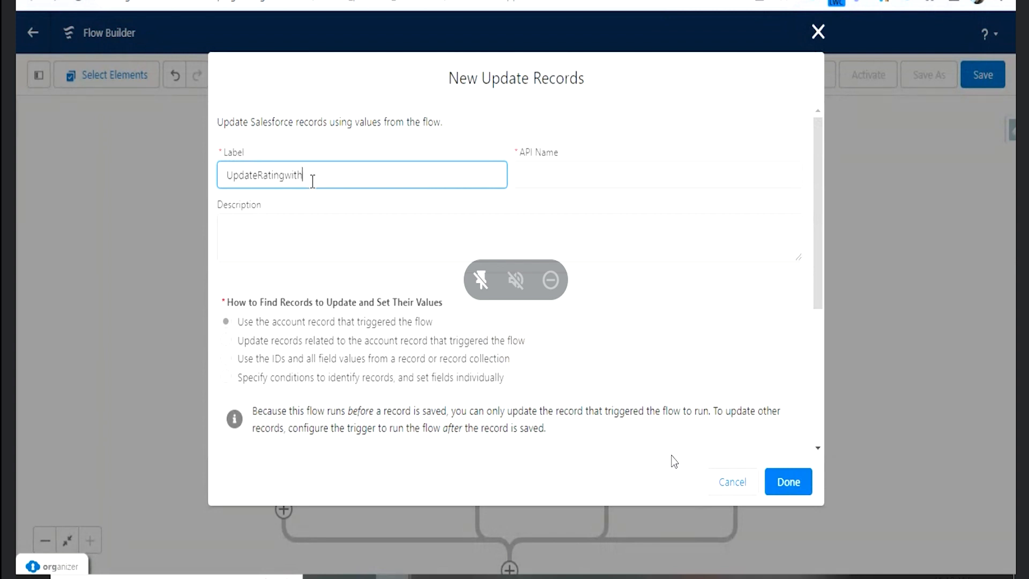
pyautogui.write('Warm')
pyautogui.press('Tab')
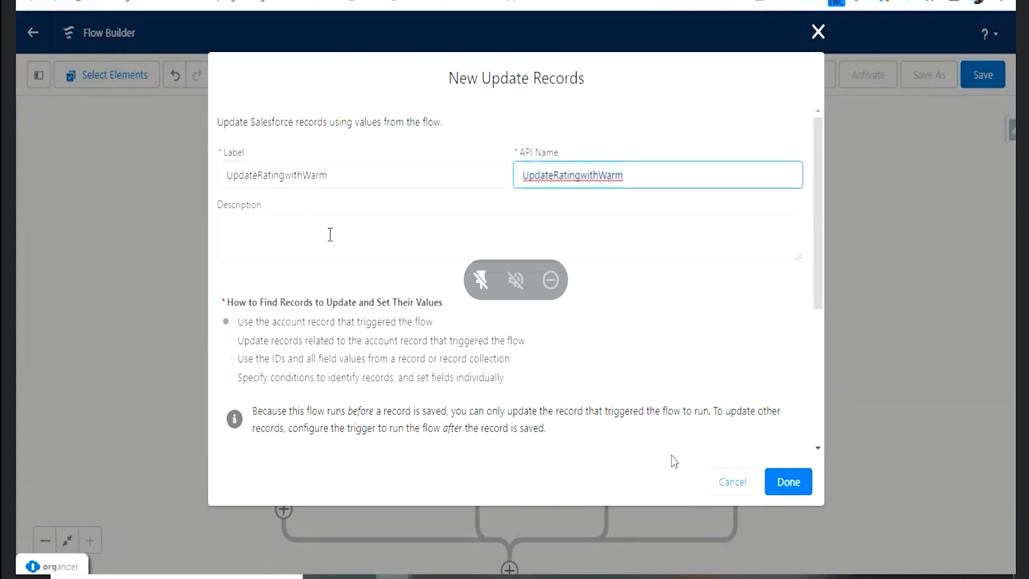
# - Set the account's Rating field to Warm in the UpdateRatingwithWarm element and finish the element
pyautogui.scroll(-5, 355, 322)
pyautogui.click(349, 394)
pyautogui.write('rati')
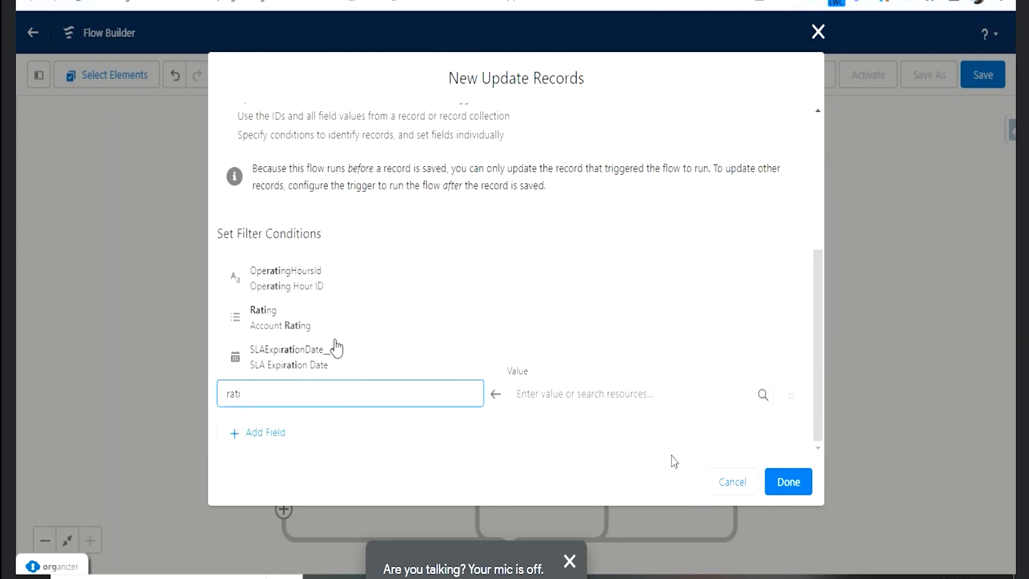
pyautogui.click(327, 322)
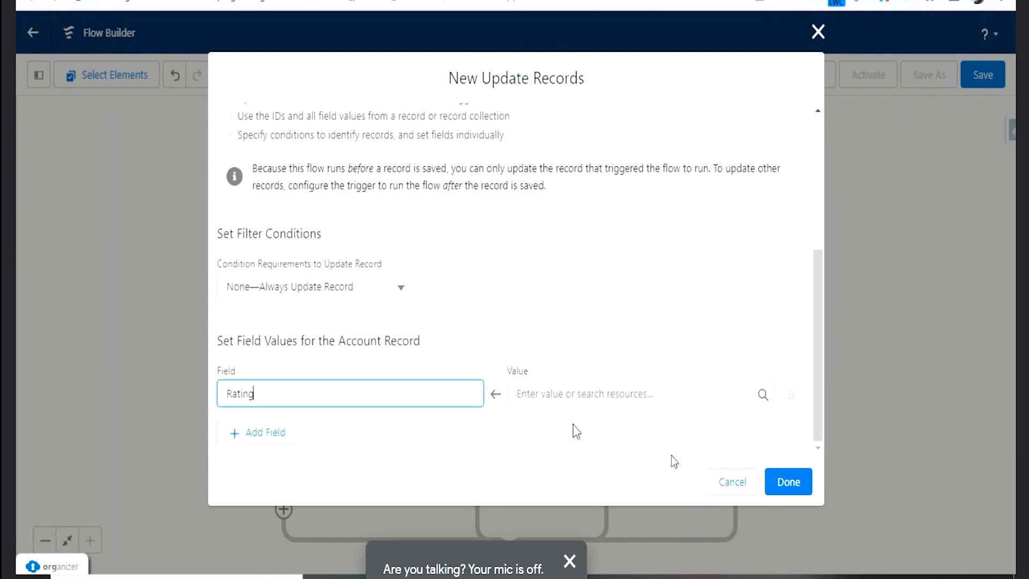
pyautogui.click(579, 403)
pyautogui.click(561, 268)
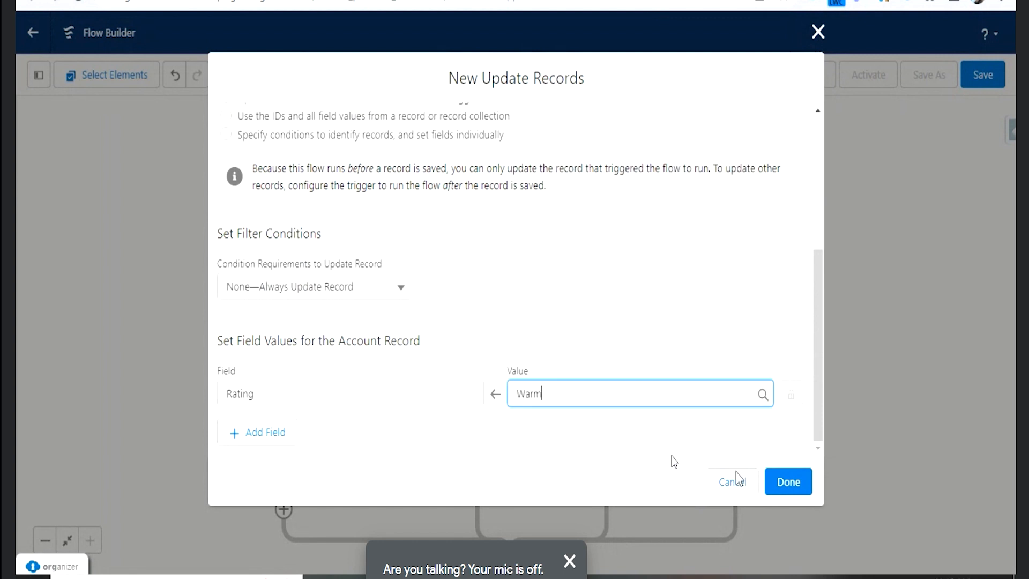
pyautogui.click(792, 483)
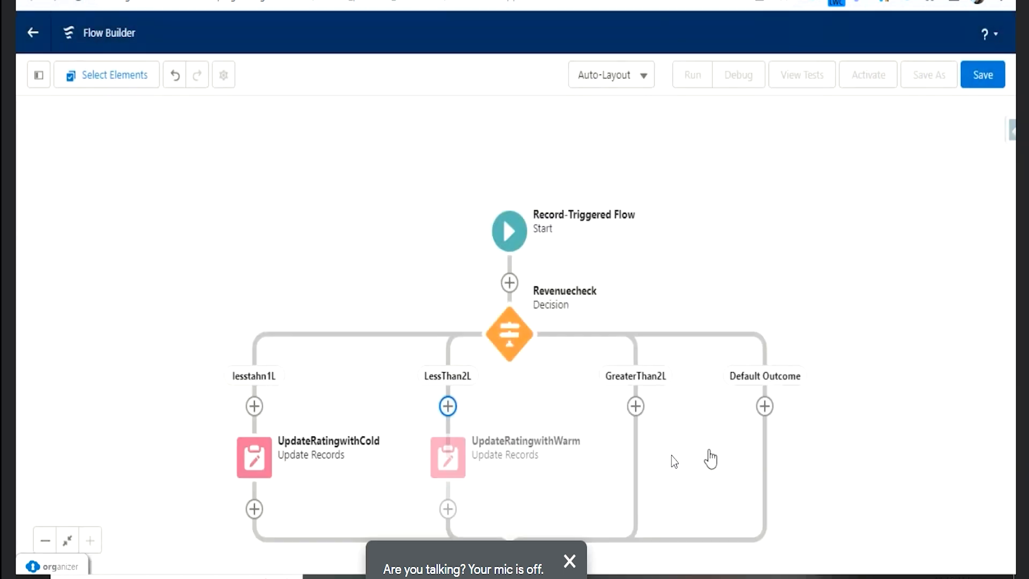
# - Add an Update Triggering Record element labelled UpdateRatingHot on the GreaterThan2L path
pyautogui.click(639, 406)
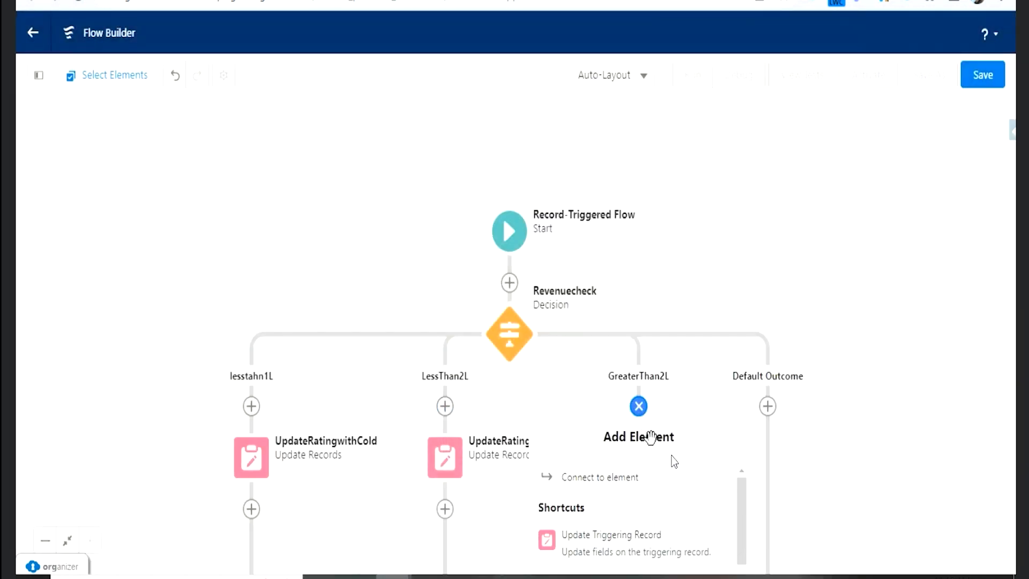
pyautogui.click(644, 545)
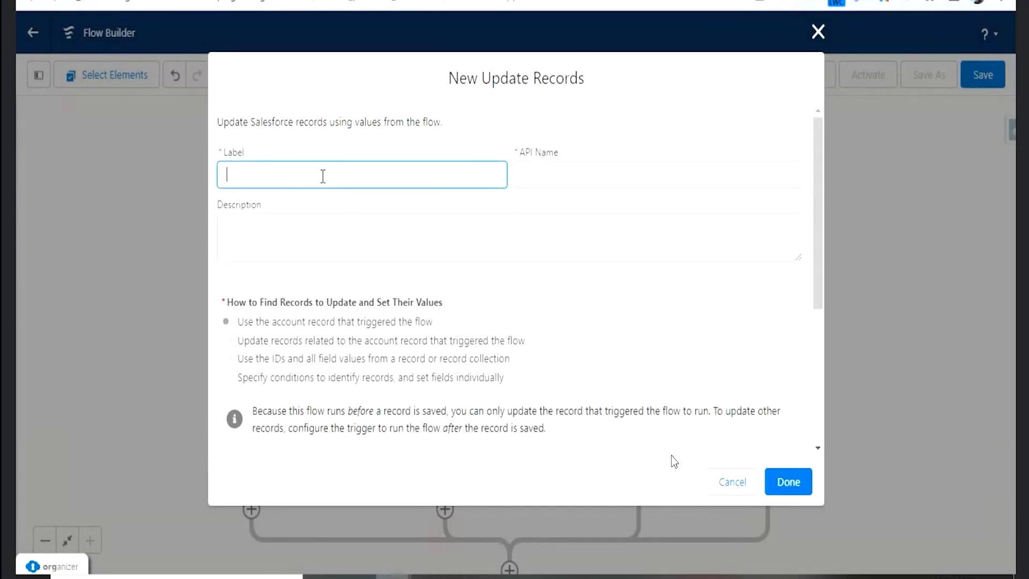
pyautogui.write('UpdateRatingHot')
pyautogui.press('Tab')
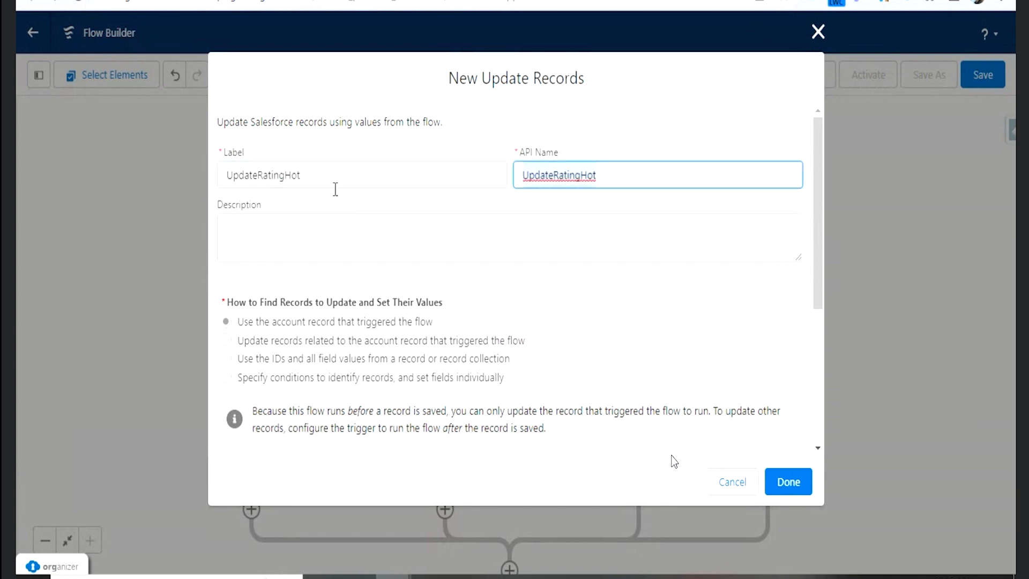
# - Set the account's Rating field to Hot in the UpdateRatingHot element and finish the element
pyautogui.scroll(-5, 376, 321)
pyautogui.click(373, 382)
pyautogui.write('ra')
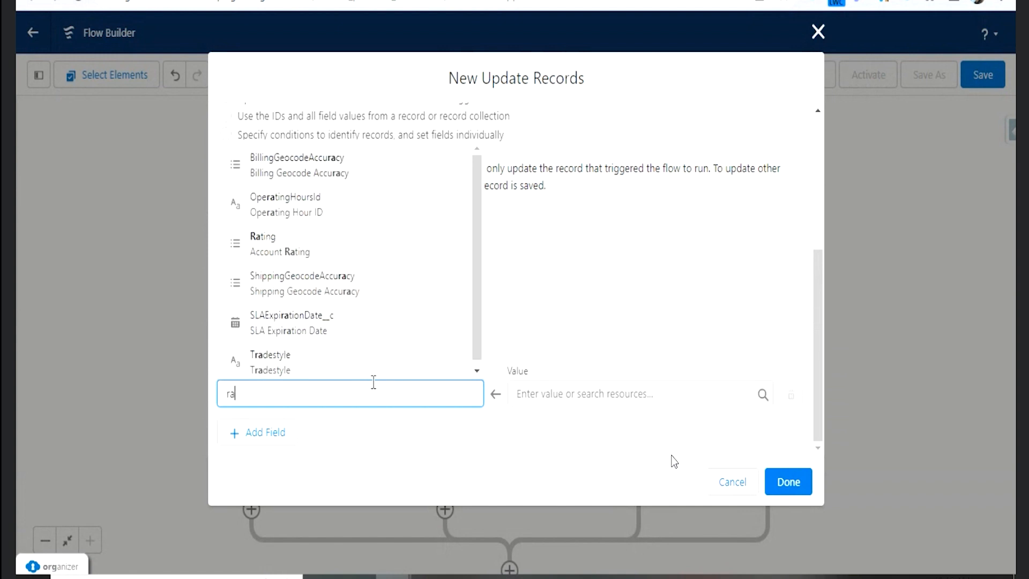
pyautogui.write('t')
pyautogui.click(270, 317)
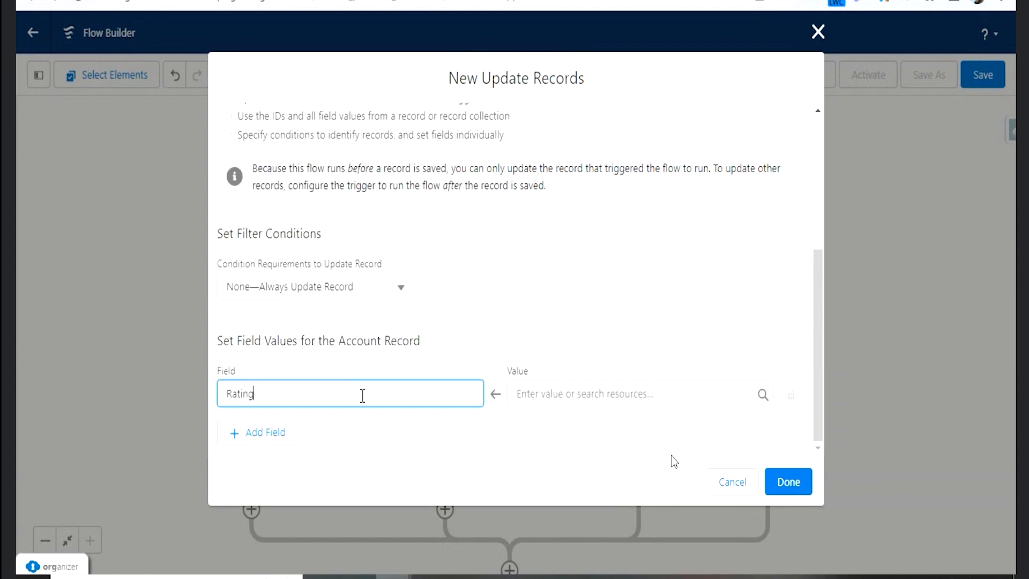
pyautogui.click(576, 384)
pyautogui.click(544, 224)
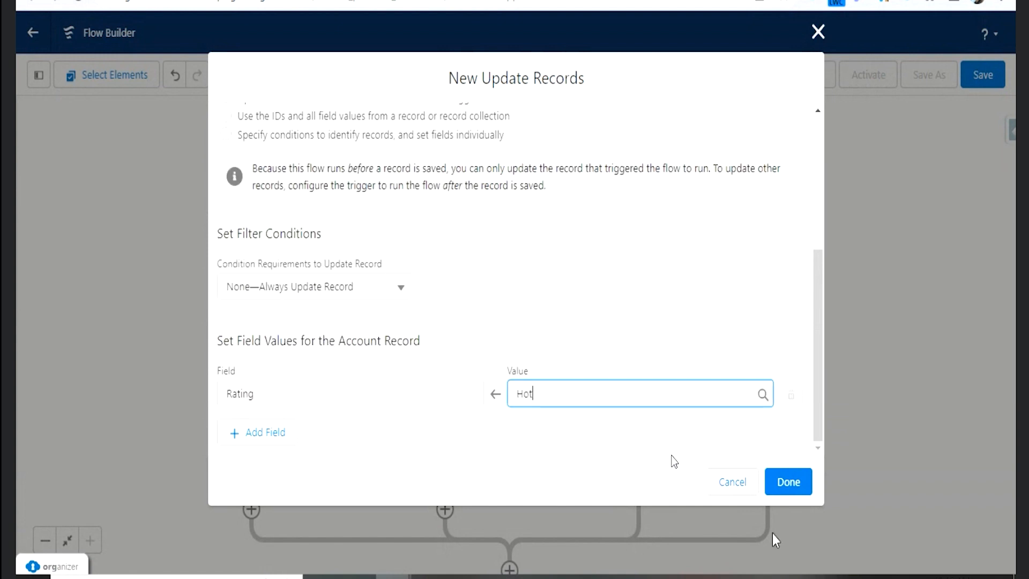
pyautogui.click(789, 482)
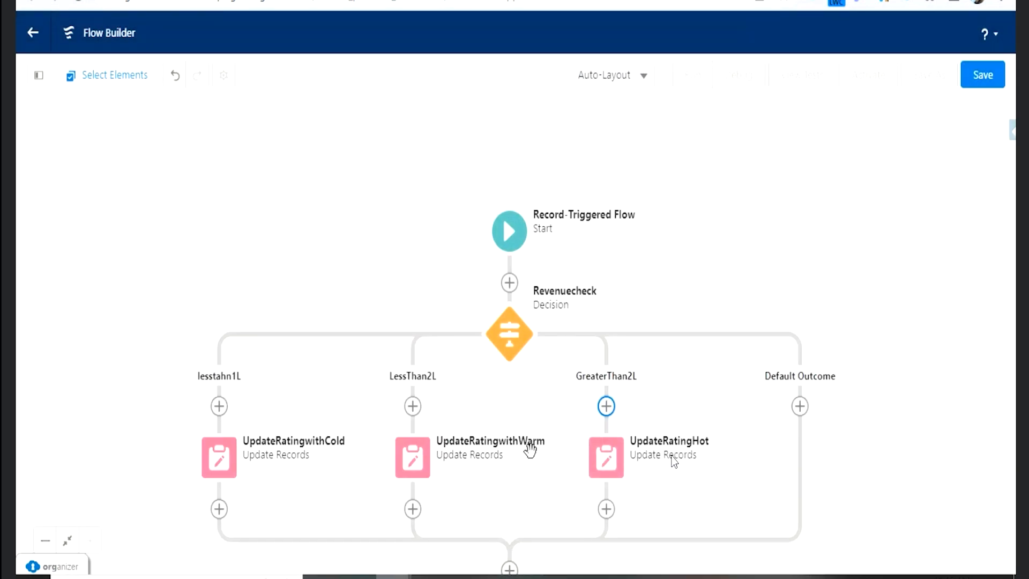
# - Add an Update Triggering Record element labelled RatingtoBlank on the Default Outcome path
pyautogui.click(800, 406)
pyautogui.scroll(-2, 791, 504)
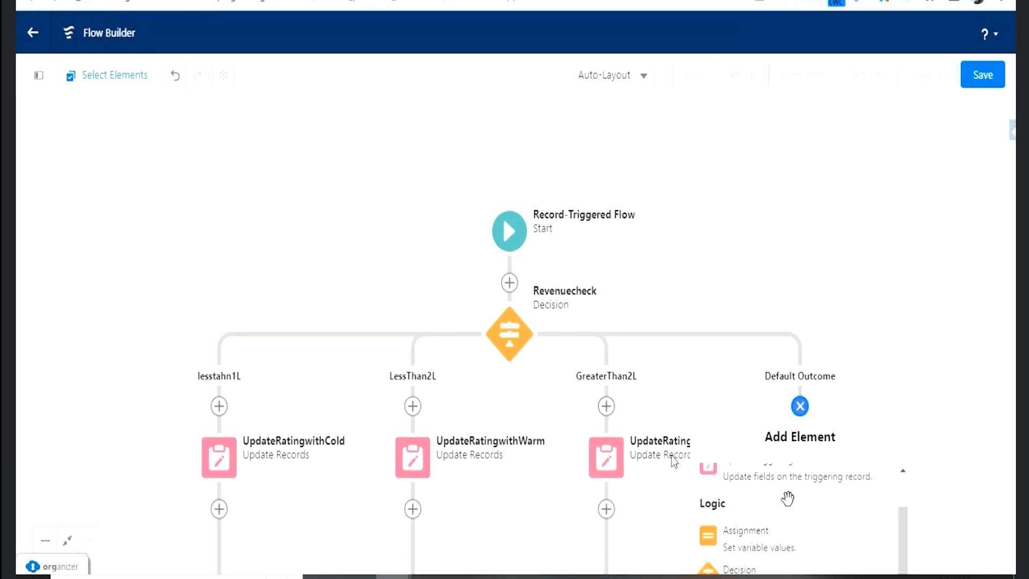
pyautogui.scroll(2, 790, 530)
pyautogui.click(792, 546)
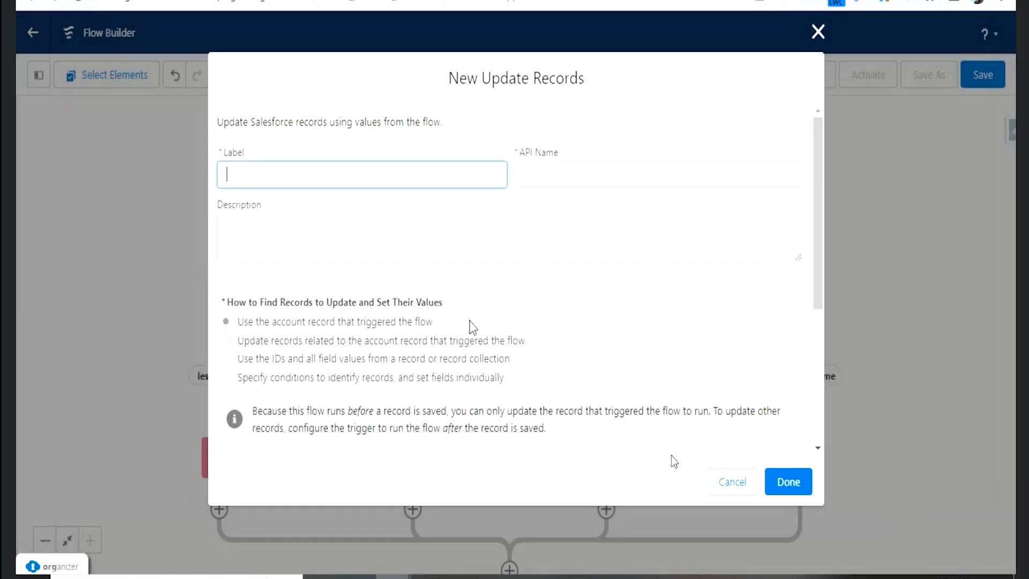
pyautogui.write('RatingtoBlank')
pyautogui.press('Tab')
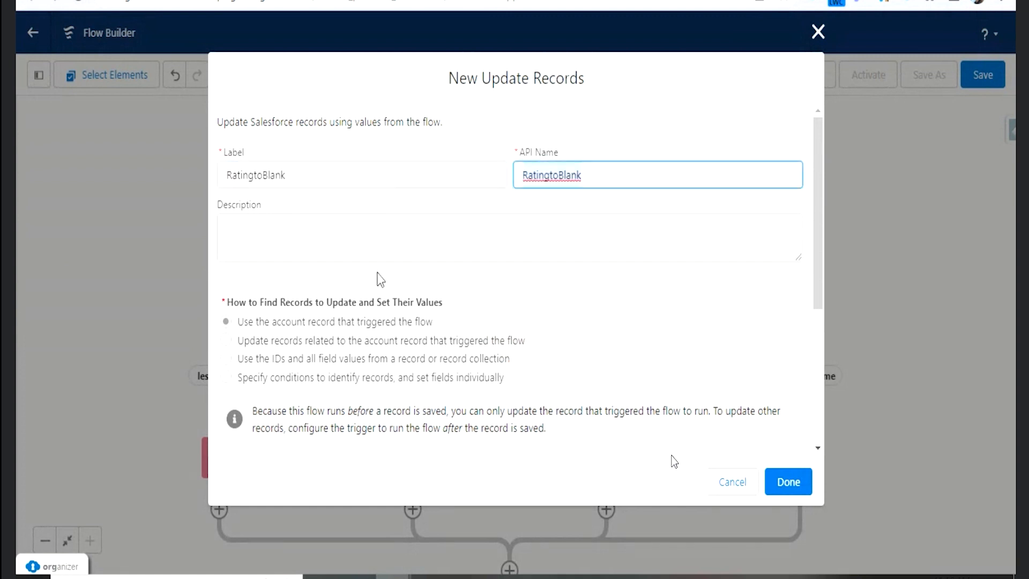
# - Choose the Rating field with an empty value in the RatingtoBlank element and finish the element
pyautogui.scroll(-5, 378, 276)
pyautogui.click(345, 397)
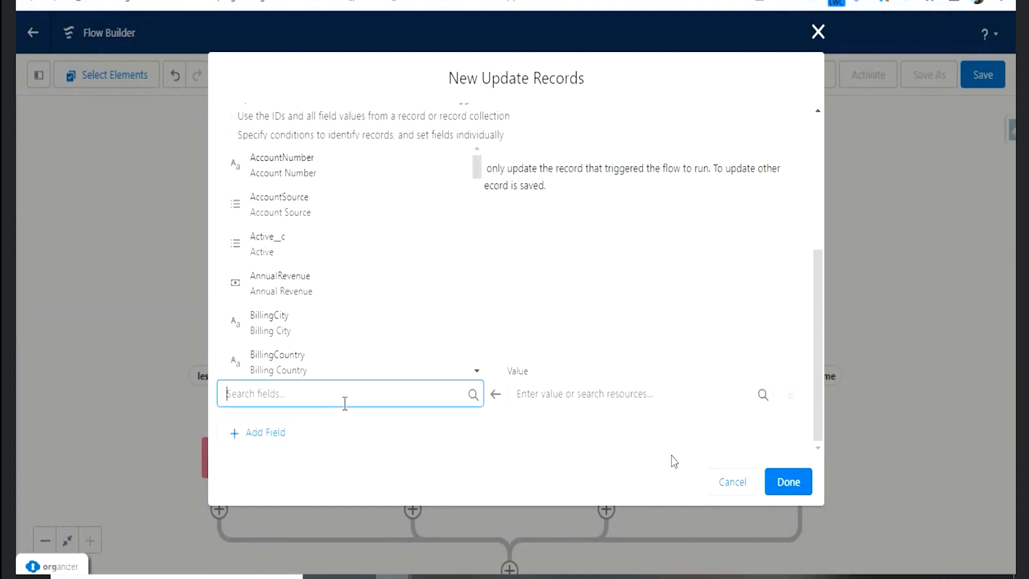
pyautogui.write('ra')
pyautogui.click(284, 239)
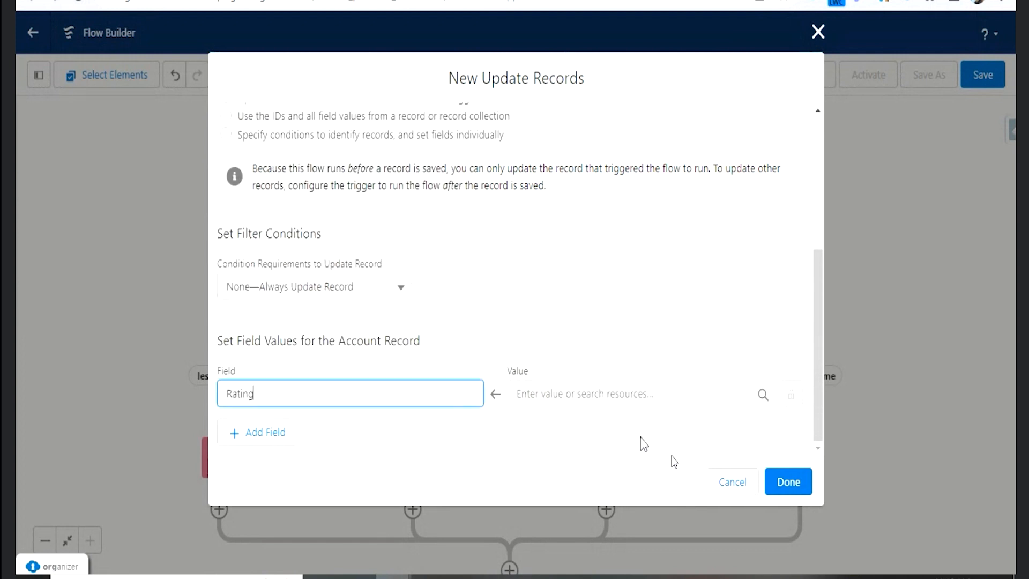
pyautogui.click(615, 392)
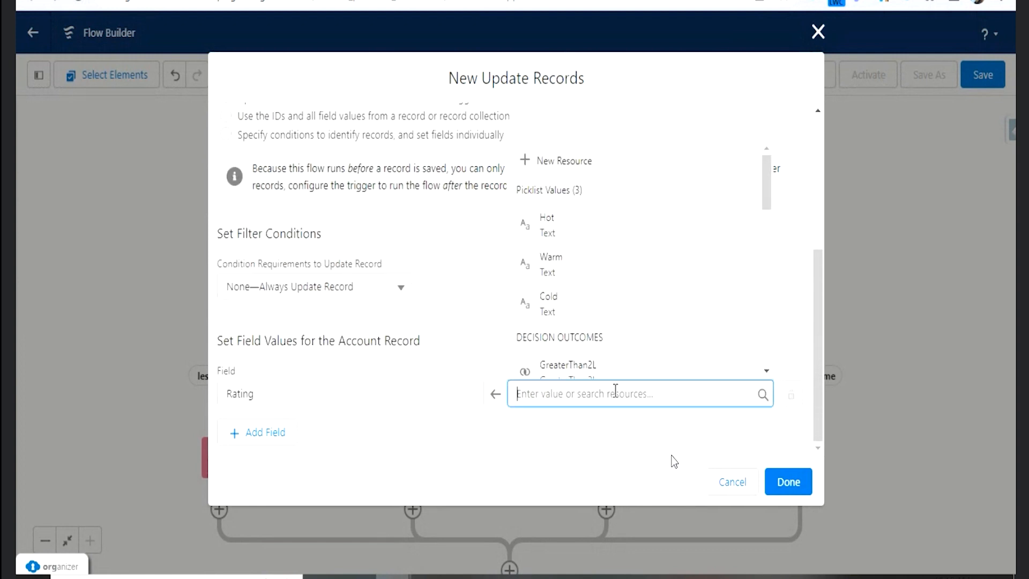
pyautogui.click(623, 429)
pyautogui.click(791, 484)
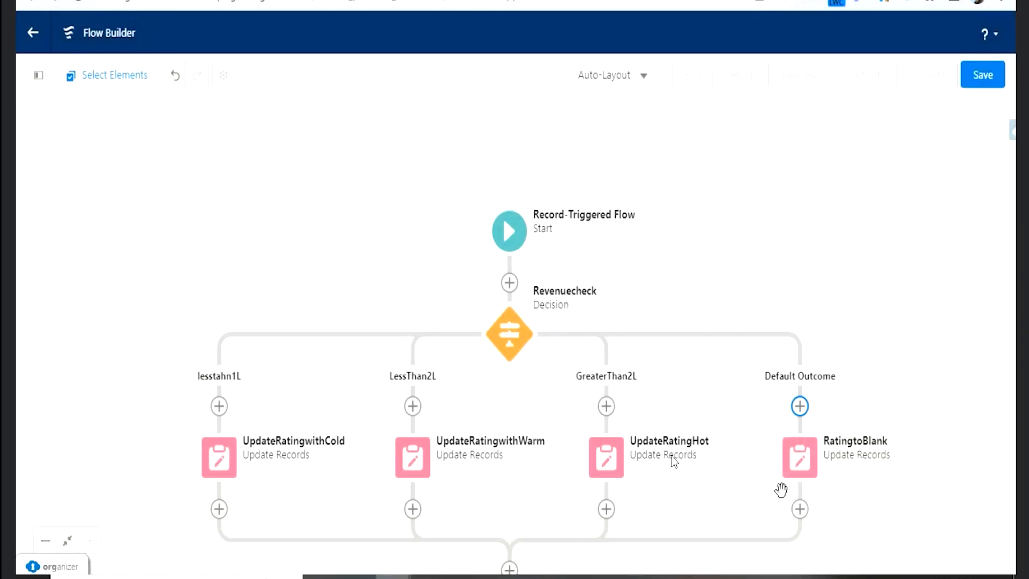
pyautogui.click(800, 482)
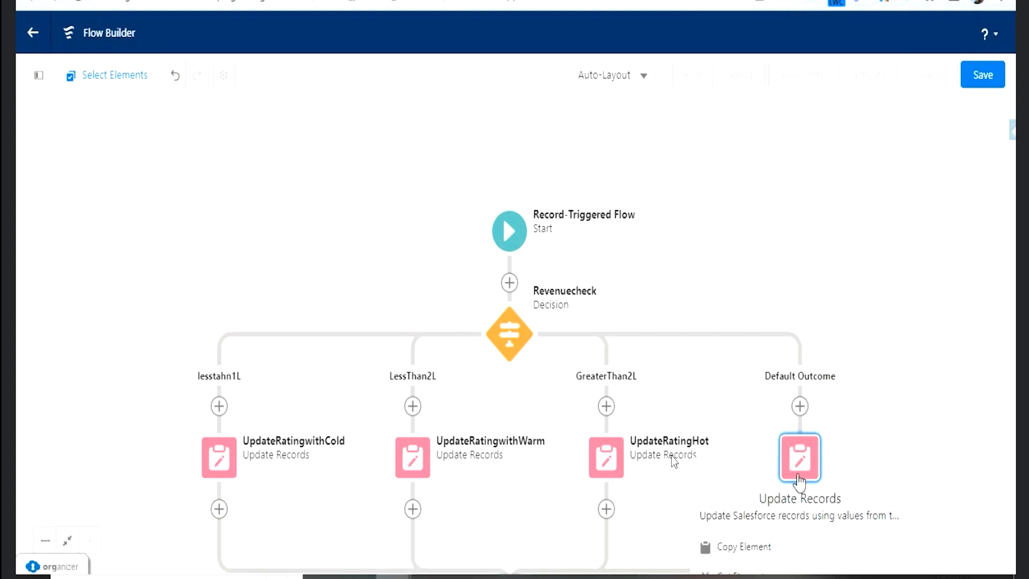
pyautogui.click(874, 414)
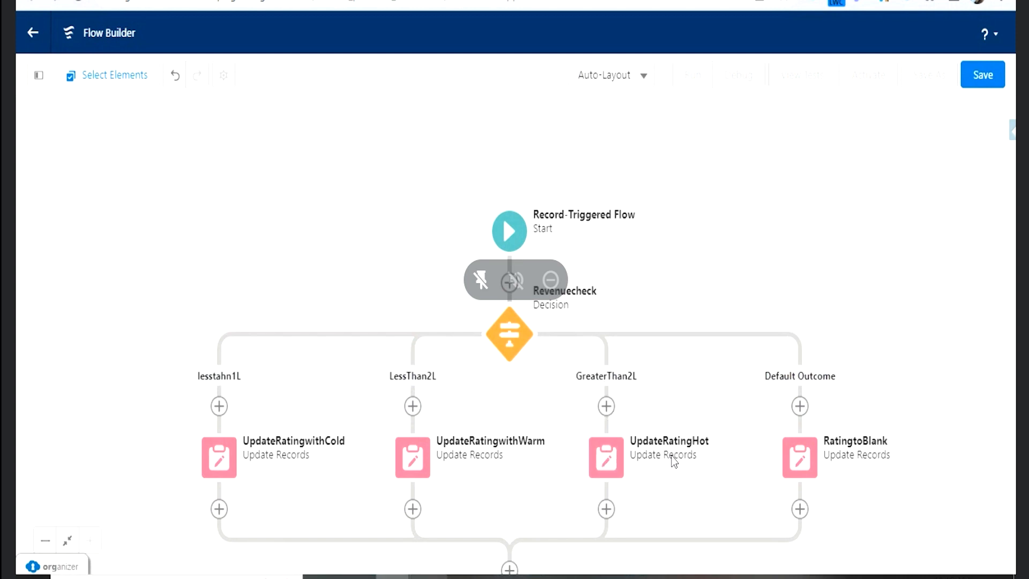
# - Switch to Notepad++ and write an if() block containing "logic here" in a new blank document
pyautogui.click(465, 576)
pyautogui.doubleClick(582, 25)
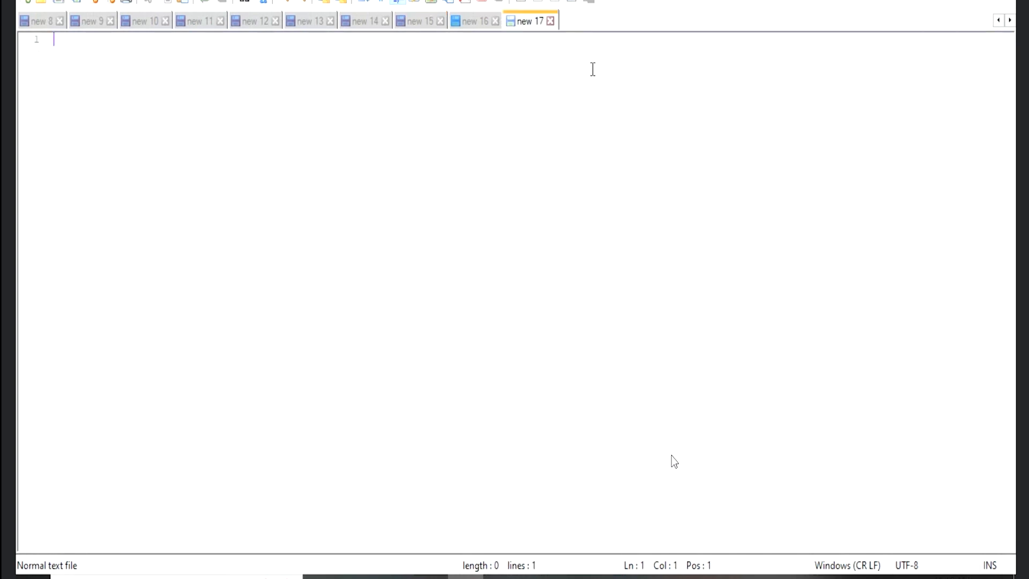
pyautogui.write('if() {}')
pyautogui.press('Left')
pyautogui.press('Return')
# - Write an else if() block containing "logic here" below the if block
pyautogui.press('Return')
pyautogui.press('Up')
pyautogui.press('Tab')
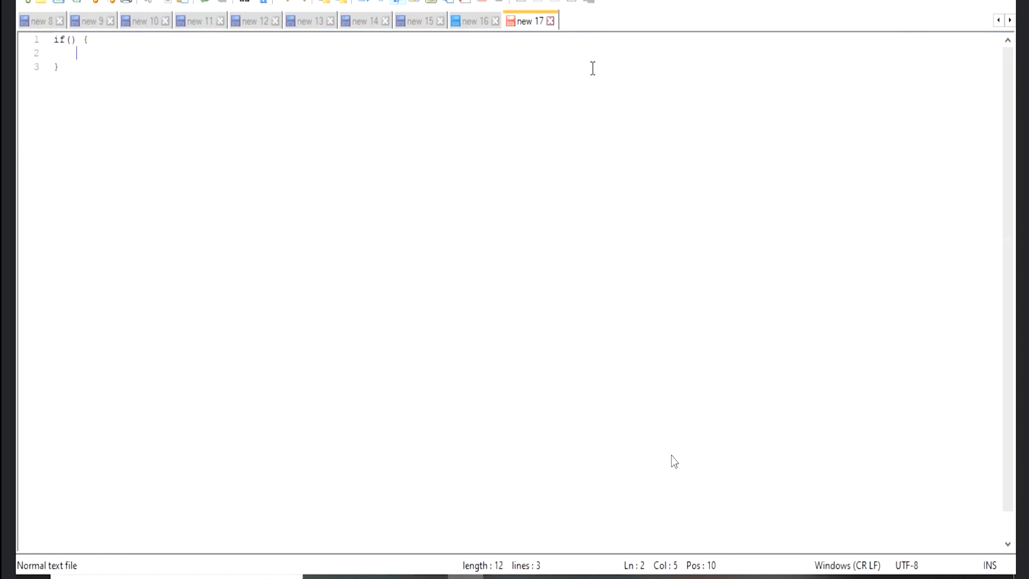
pyautogui.write('logic here')
pyautogui.press('Down')
pyautogui.press('Return')
pyautogui.write('else if')
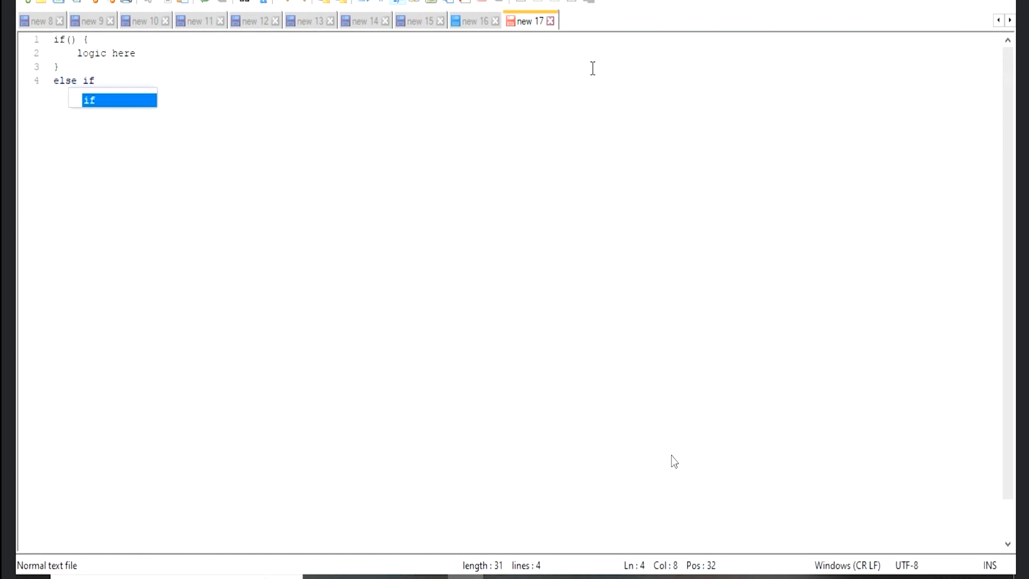
pyautogui.write('() {')
pyautogui.press('Return')
pyautogui.press('Return')
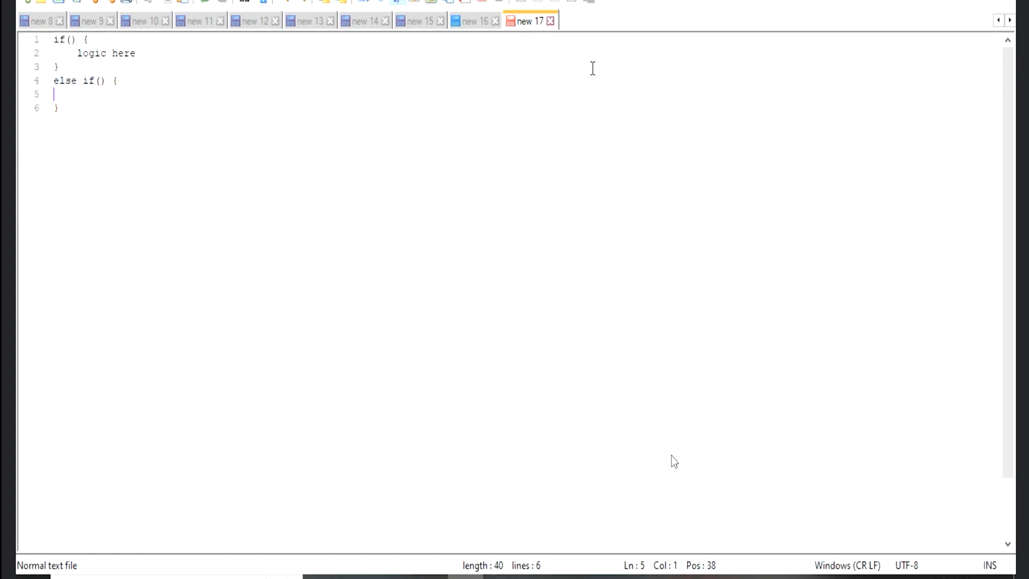
pyautogui.write('logic here')
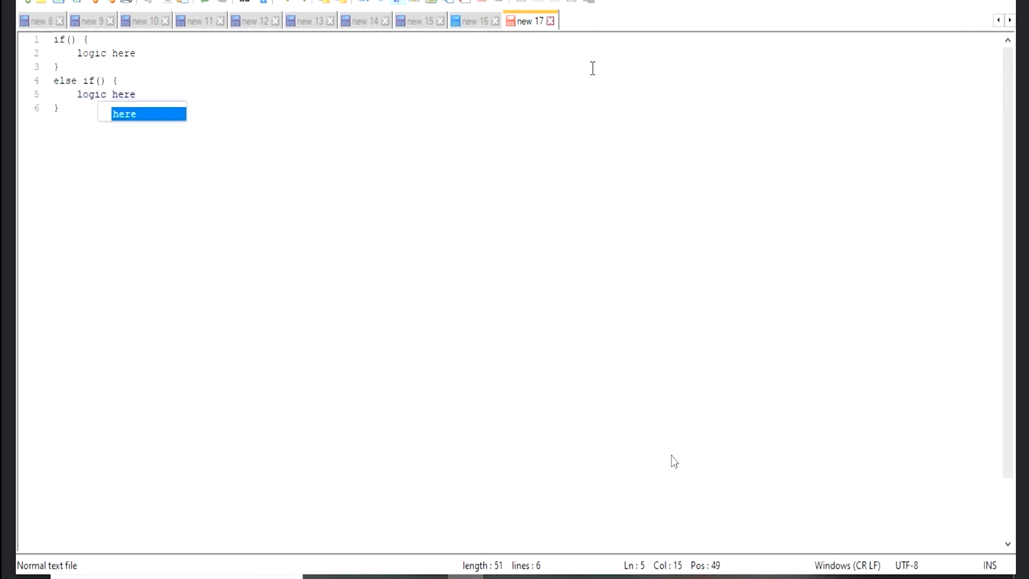
pyautogui.press('Left')
pyautogui.press('Down')
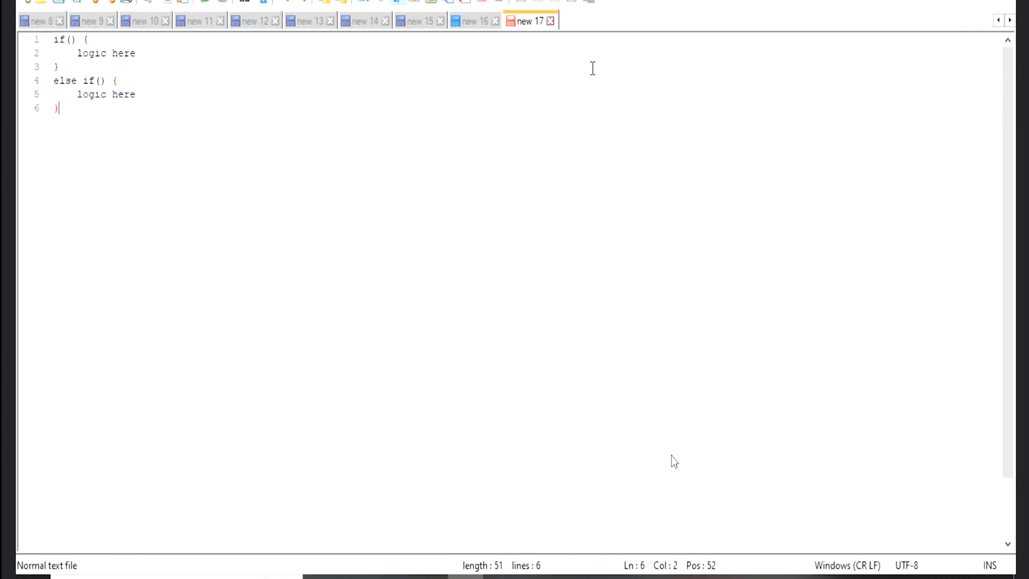
# - Duplicate the else if block directly below itself
pyautogui.moveTo(60, 109); pyautogui.dragTo(41, 83)
pyautogui.hotkey('ctrl', 'c')
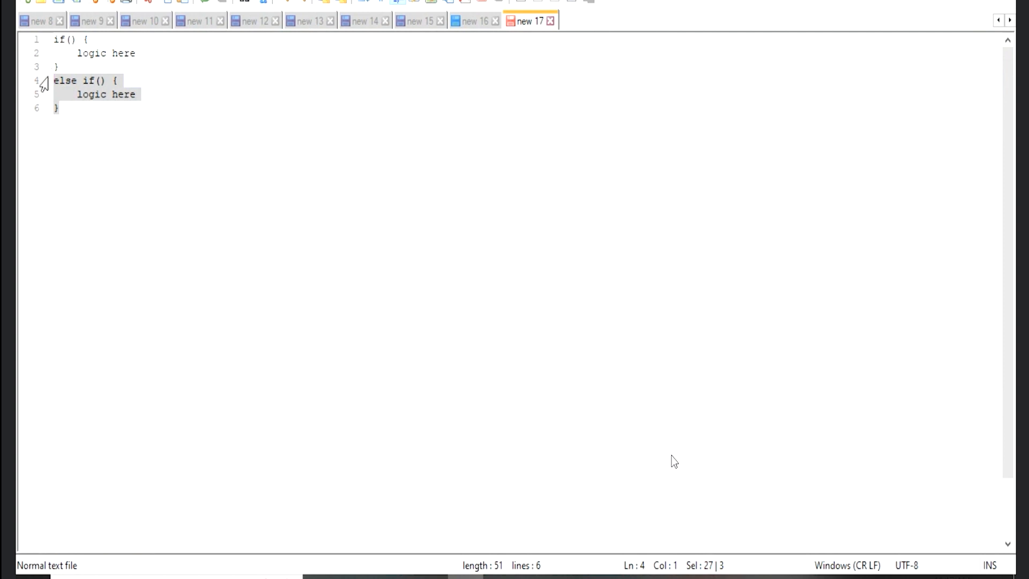
pyautogui.click(62, 127)
pyautogui.press('Return')
pyautogui.hotkey('ctrl', 'v')
pyautogui.press('Return')
# - Write a closing else block with an empty line between its braces after the second else if block
pyautogui.write('else')
pyautogui.press('BackSpace')
pyautogui.press('BackSpace')
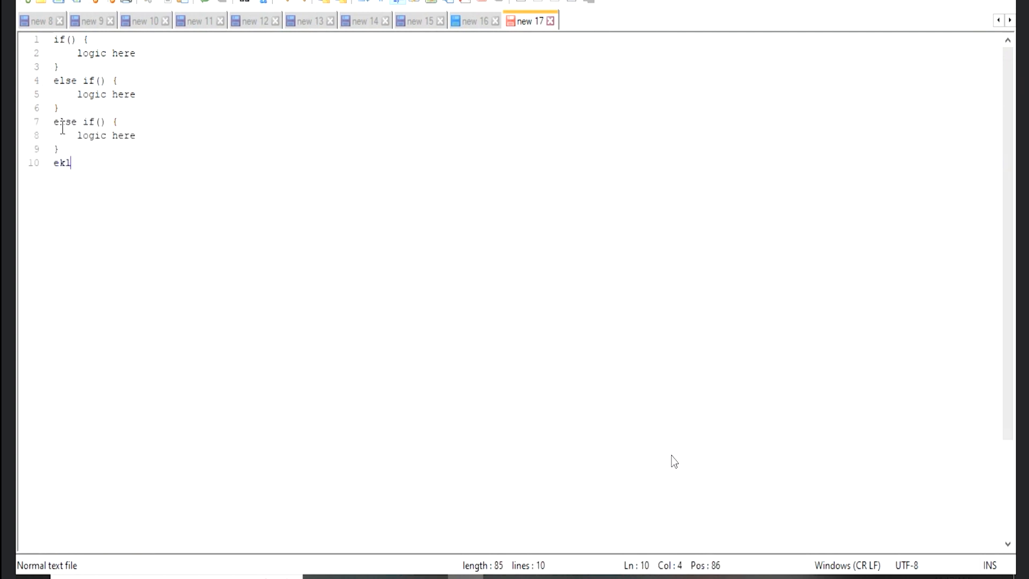
pyautogui.press('BackSpace')
pyautogui.press('BackSpace')
pyautogui.write('lse {')
pyautogui.press('Return')
pyautogui.write('}')
pyautogui.press('Return')
pyautogui.press('Up')
pyautogui.press('Return')
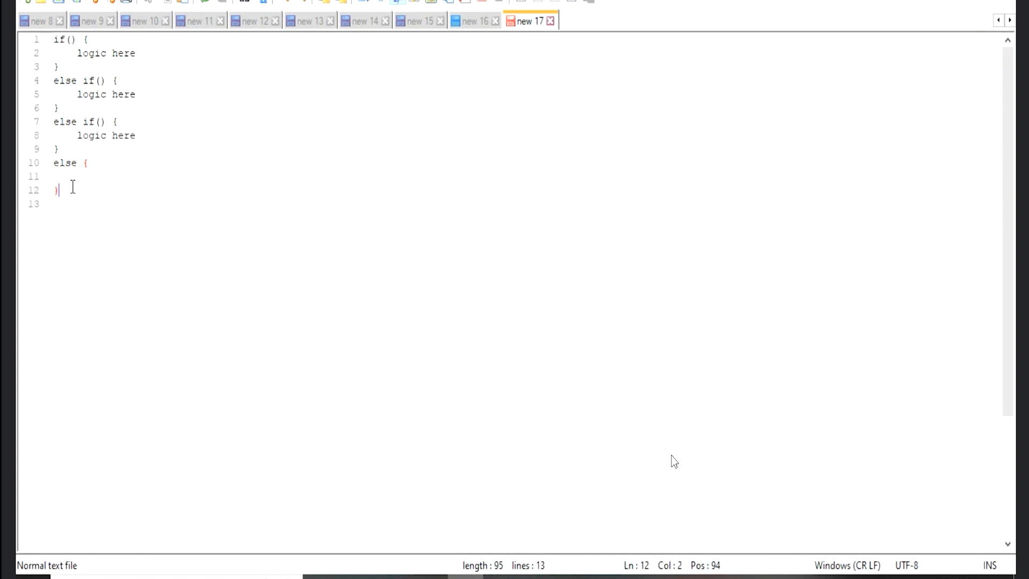
# - Highlight the complete if, else if and else structure for review, and return to Flow Builder
pyautogui.moveTo(73, 186); pyautogui.dragTo(27, 41)
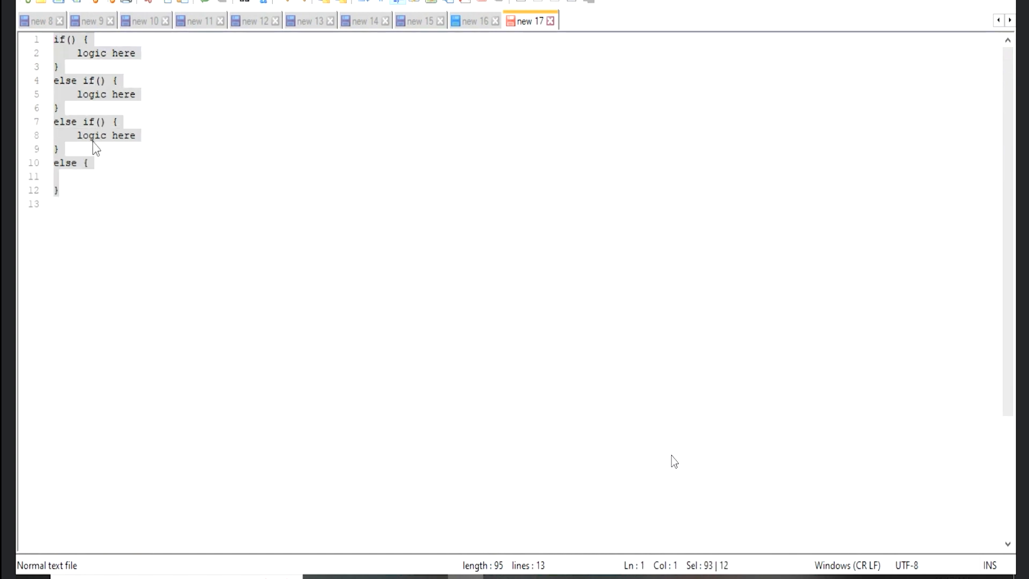
pyautogui.click(90, 195)
pyautogui.moveTo(84, 195); pyautogui.dragTo(57, 44)
pyautogui.moveTo(392, 576)
pyautogui.click(337, 523)
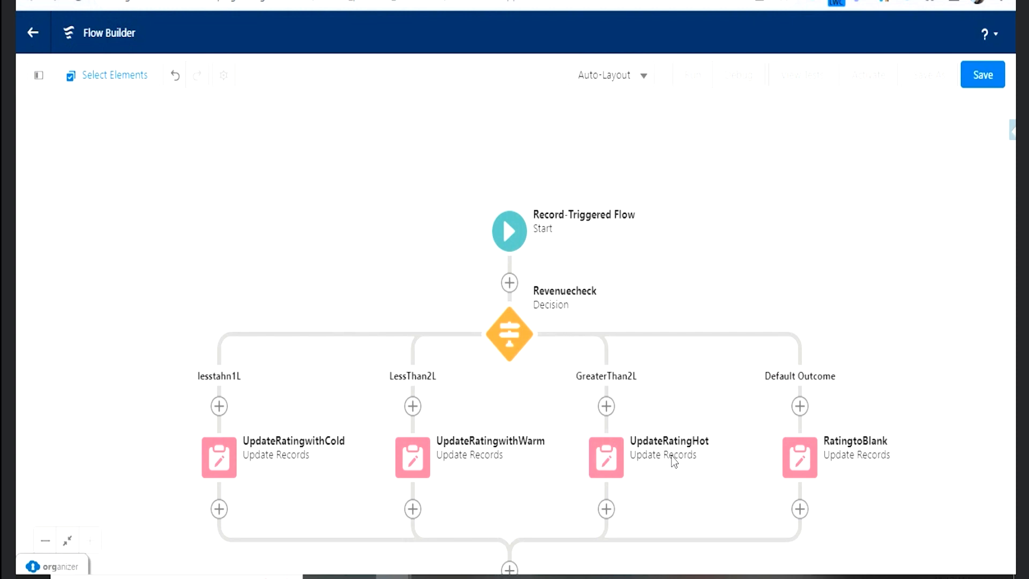
# - Examine the elements that can be added after UpdateRatingwithCold, including the Logic options, and close the list without adding any
pyautogui.moveTo(363, 259); pyautogui.dragTo(359, 137)
pyautogui.moveTo(425, 160); pyautogui.dragTo(396, 176)
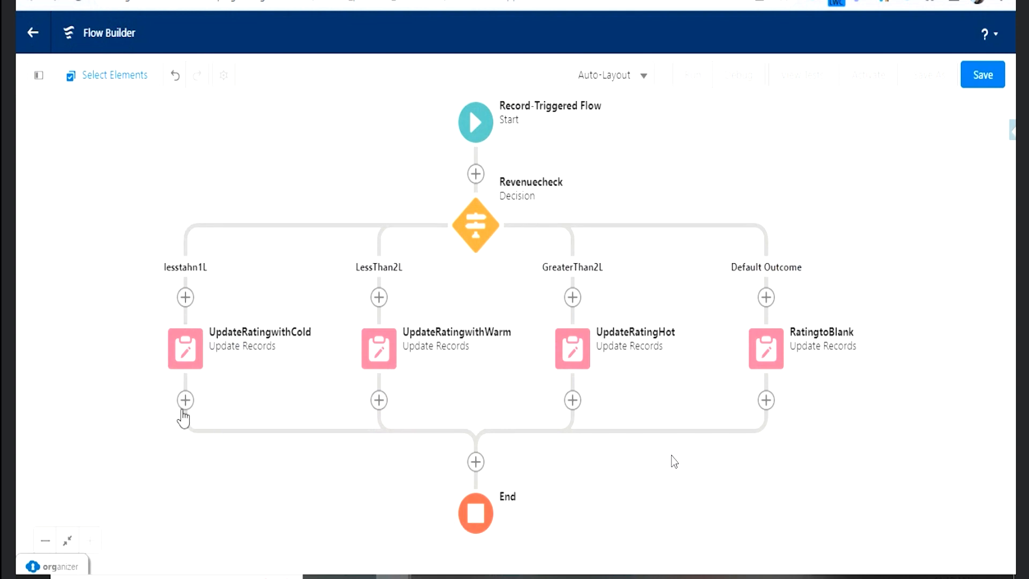
pyautogui.click(185, 401)
pyautogui.scroll(-4, 241, 467)
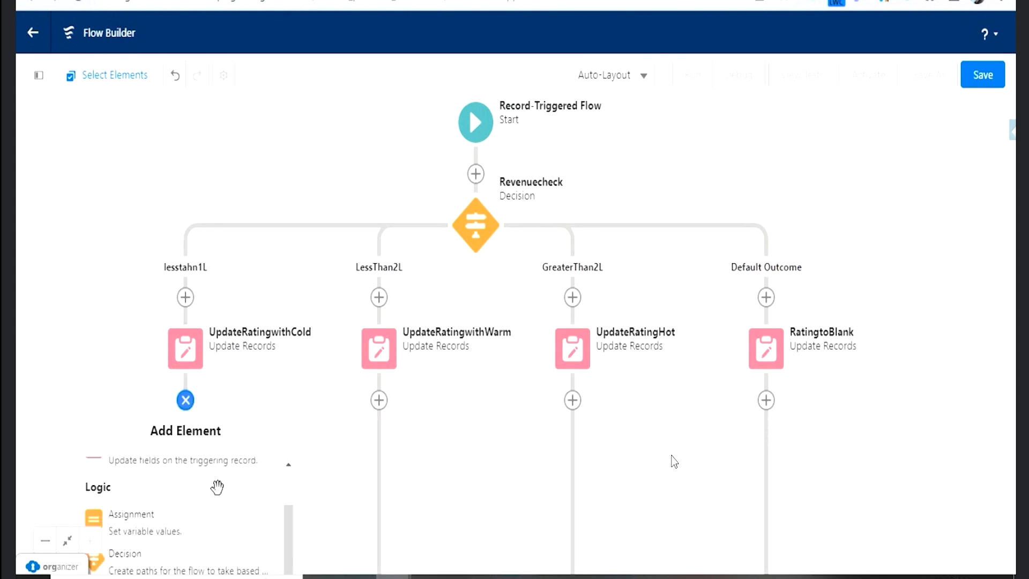
pyautogui.scroll(-1, 203, 509)
pyautogui.scroll(-3, 195, 534)
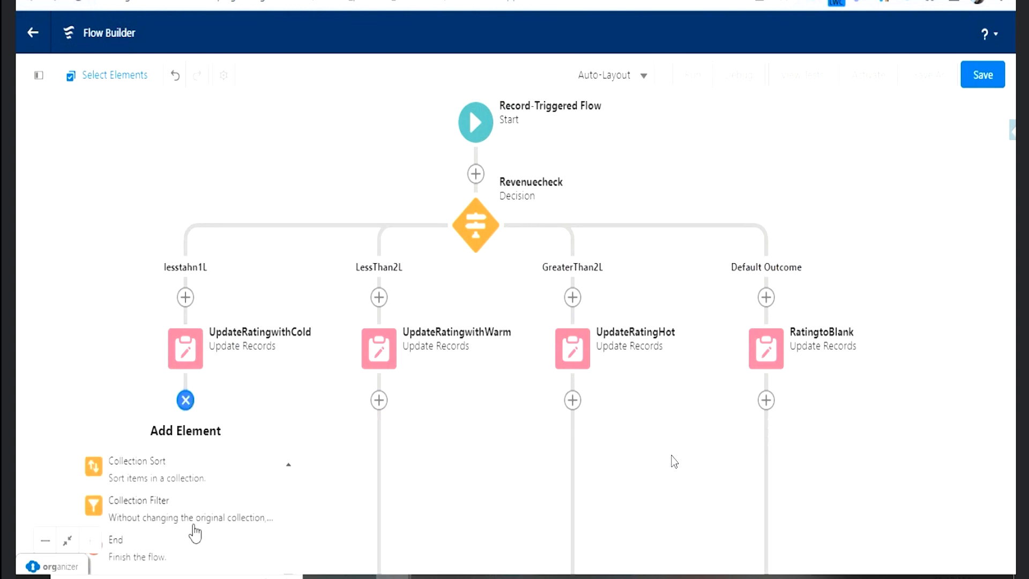
pyautogui.scroll(8, 193, 526)
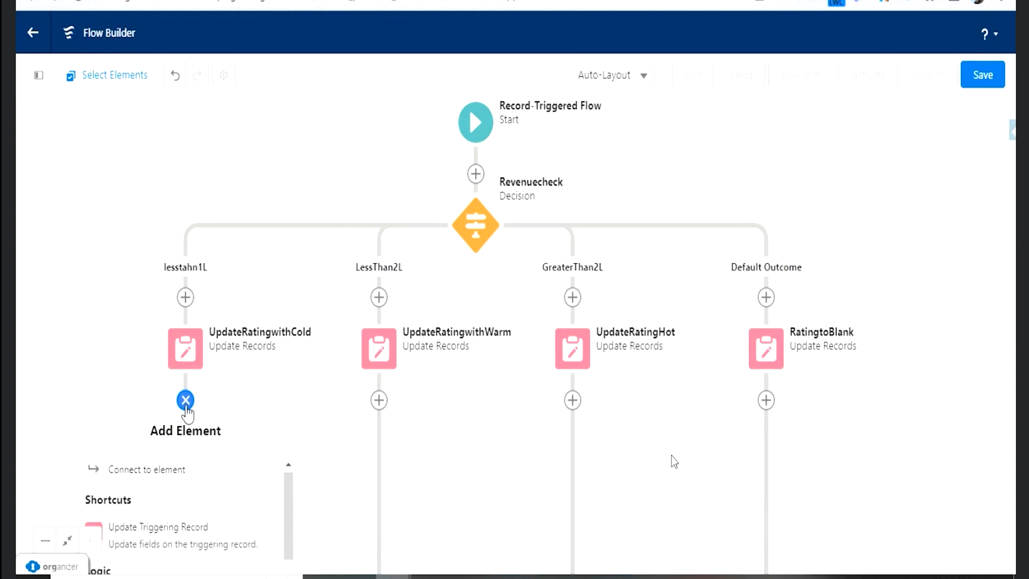
pyautogui.click(186, 405)
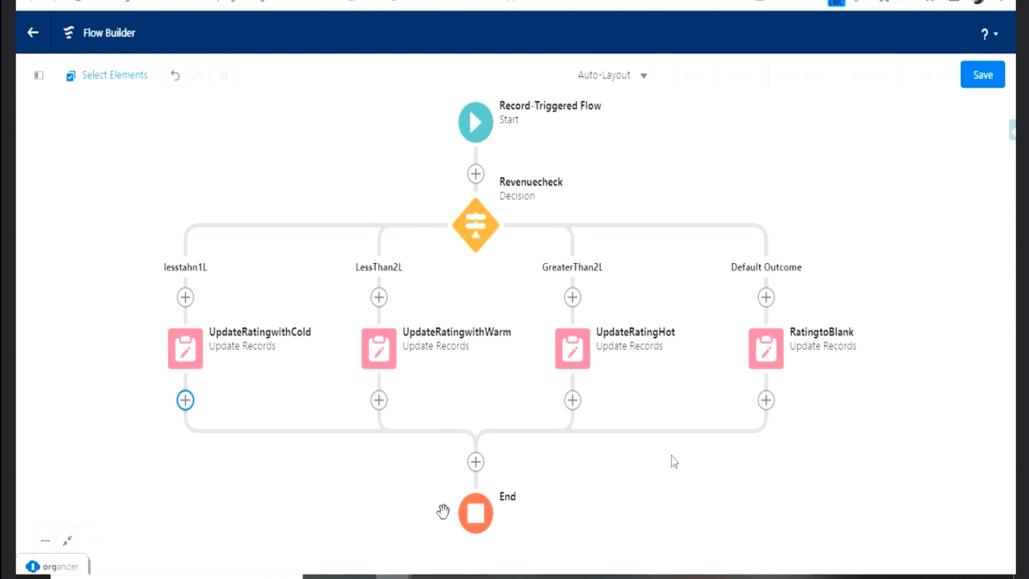
pyautogui.moveTo(701, 500); pyautogui.dragTo(699, 515)
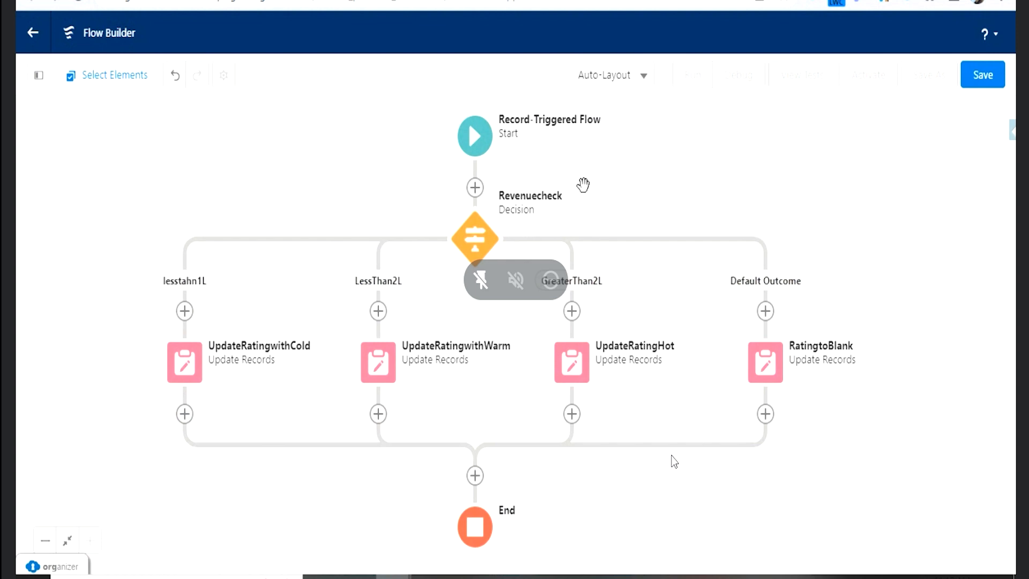
pyautogui.click(983, 80)
pyautogui.click(455, 238)
pyautogui.write('Account')
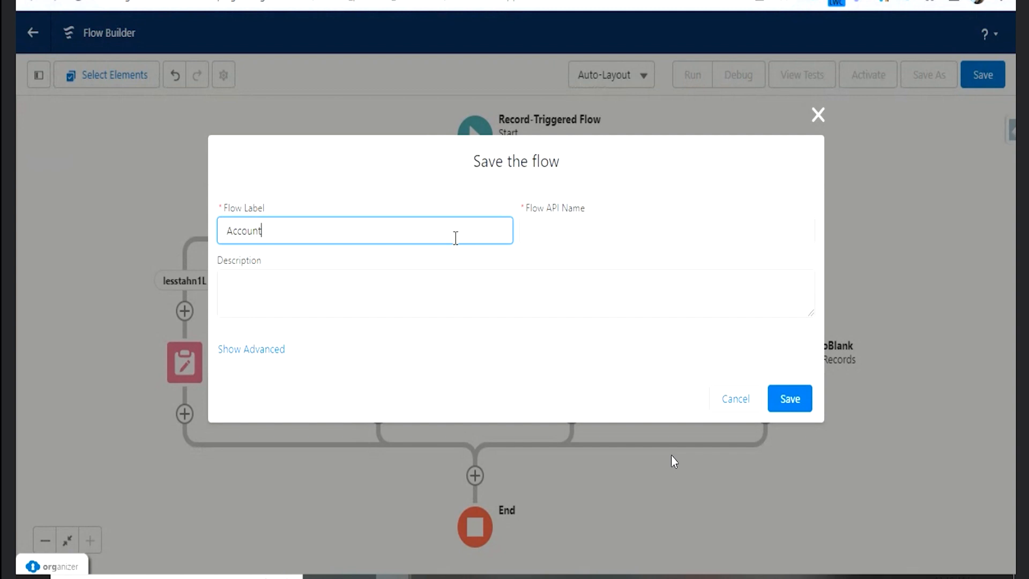
pyautogui.write('RatingUpdateing')
pyautogui.press('Tab')
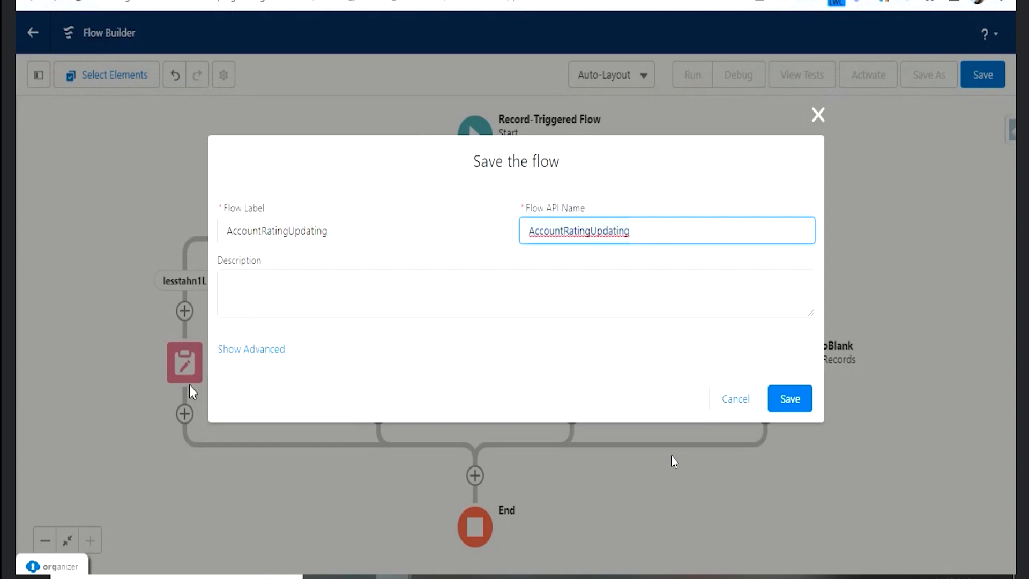
# - Examine the flow types offered in the advanced save options, and cancel saving the flow
pyautogui.click(241, 351)
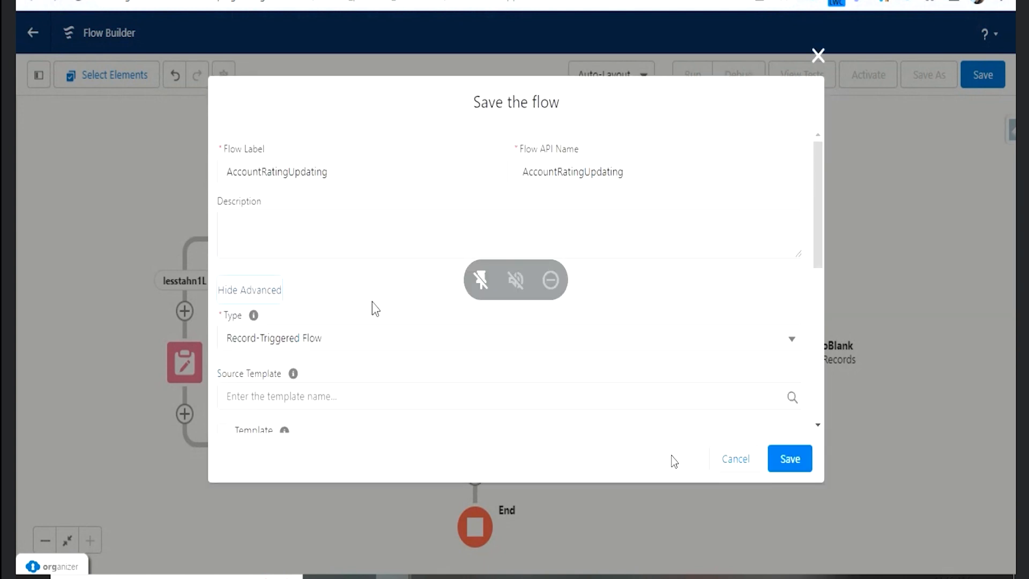
pyautogui.scroll(-2, 372, 301)
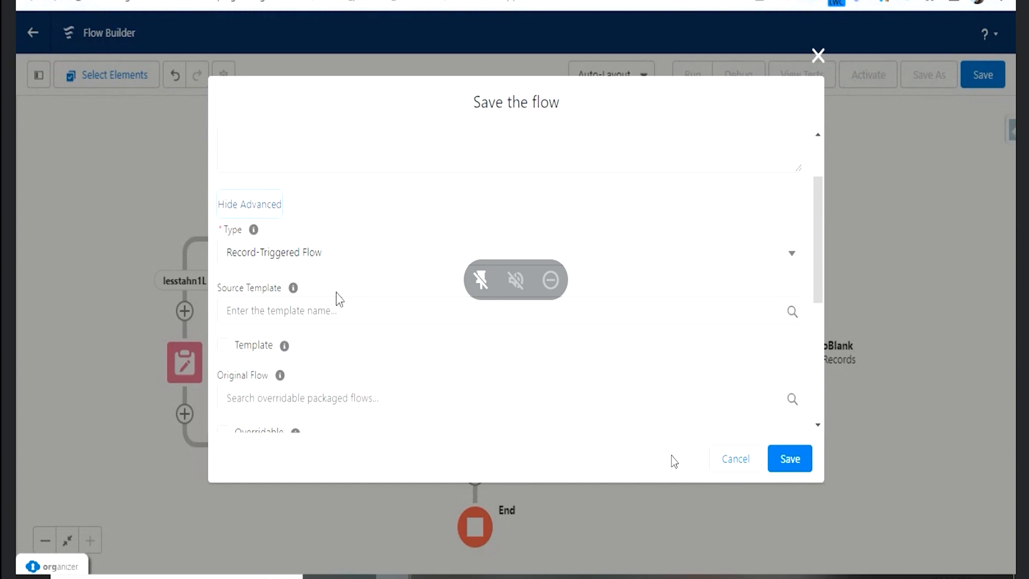
pyautogui.click(277, 266)
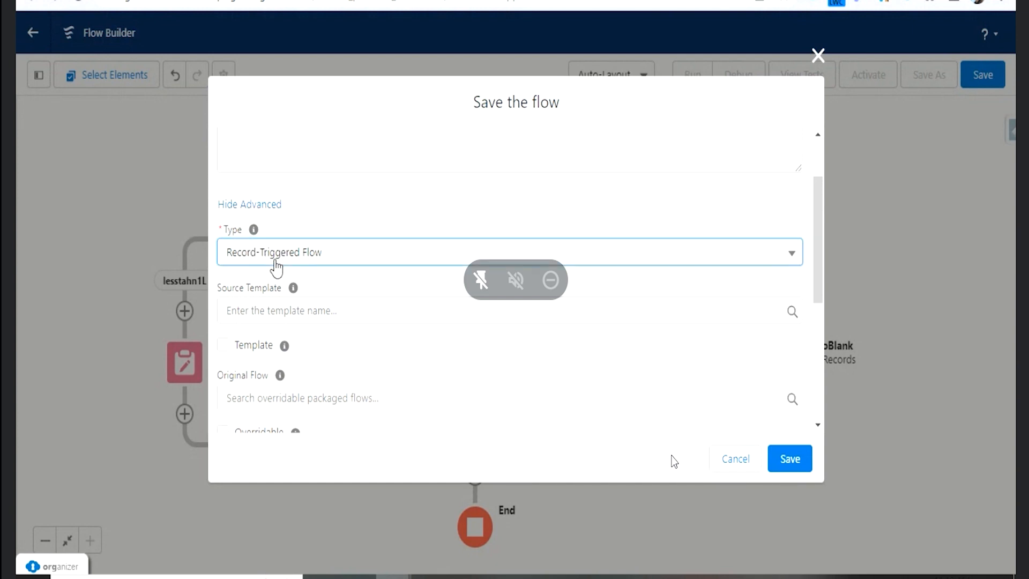
pyautogui.click(276, 267)
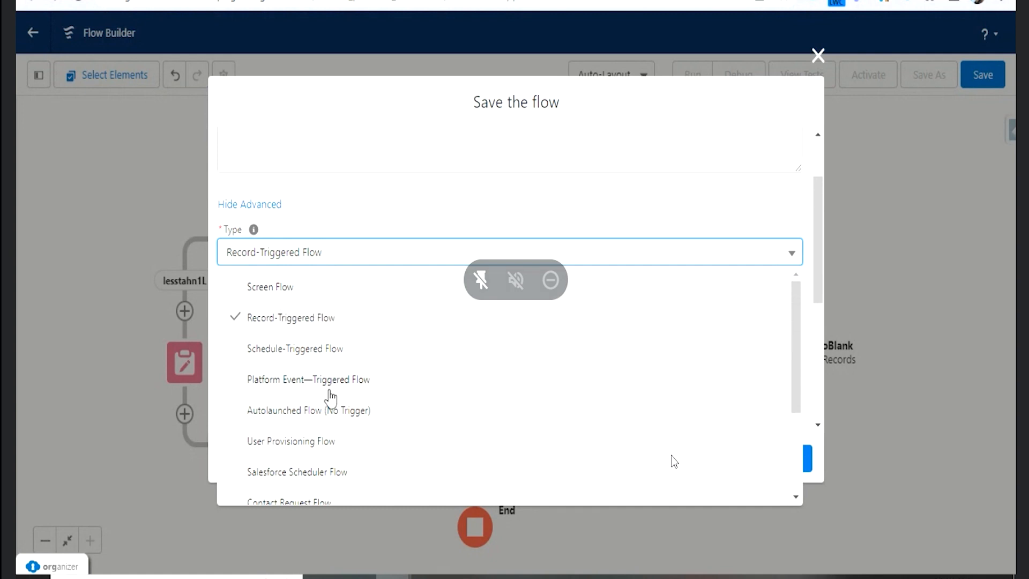
pyautogui.scroll(-2, 349, 417)
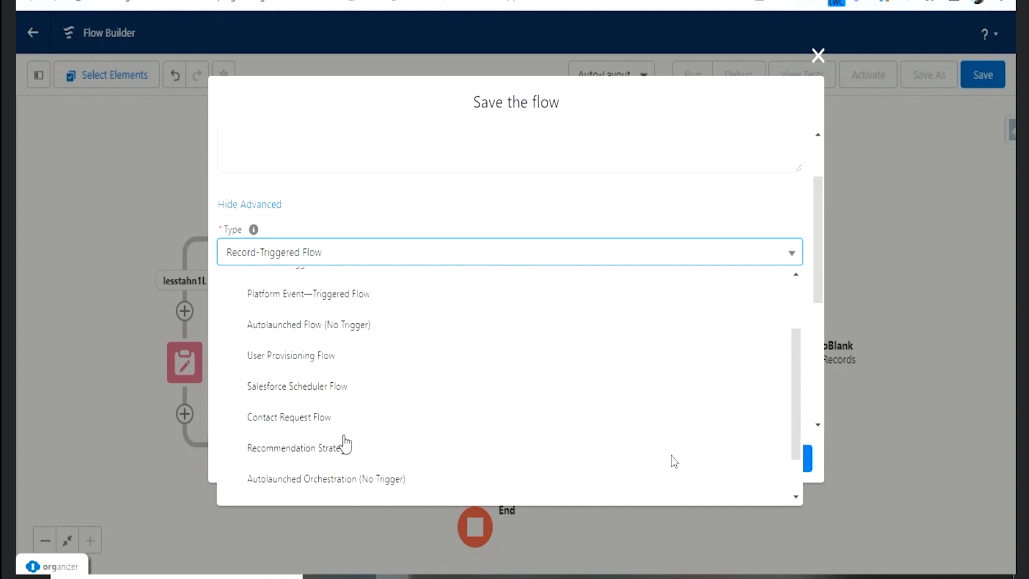
pyautogui.scroll(2, 336, 418)
pyautogui.click(338, 155)
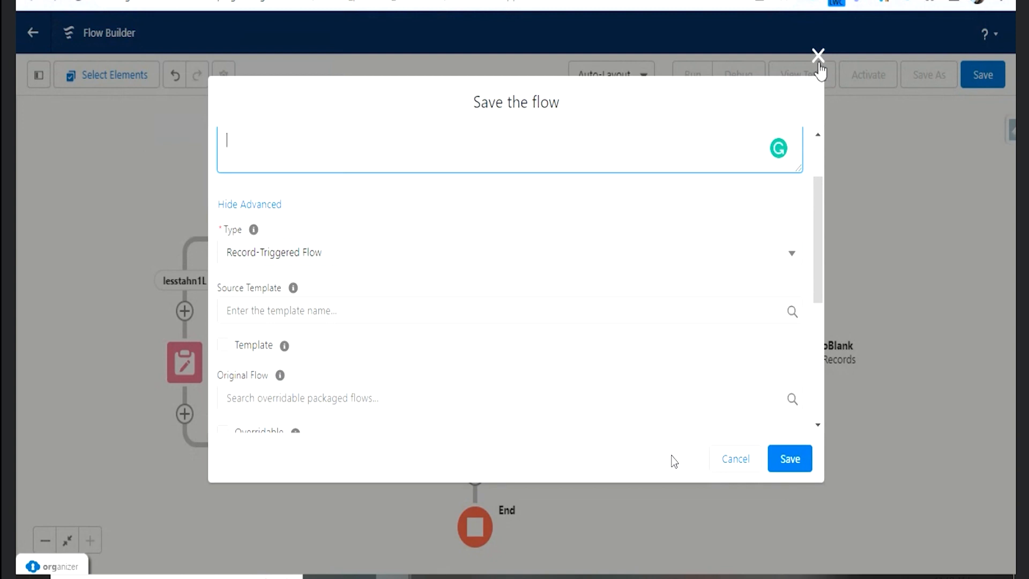
pyautogui.click(743, 467)
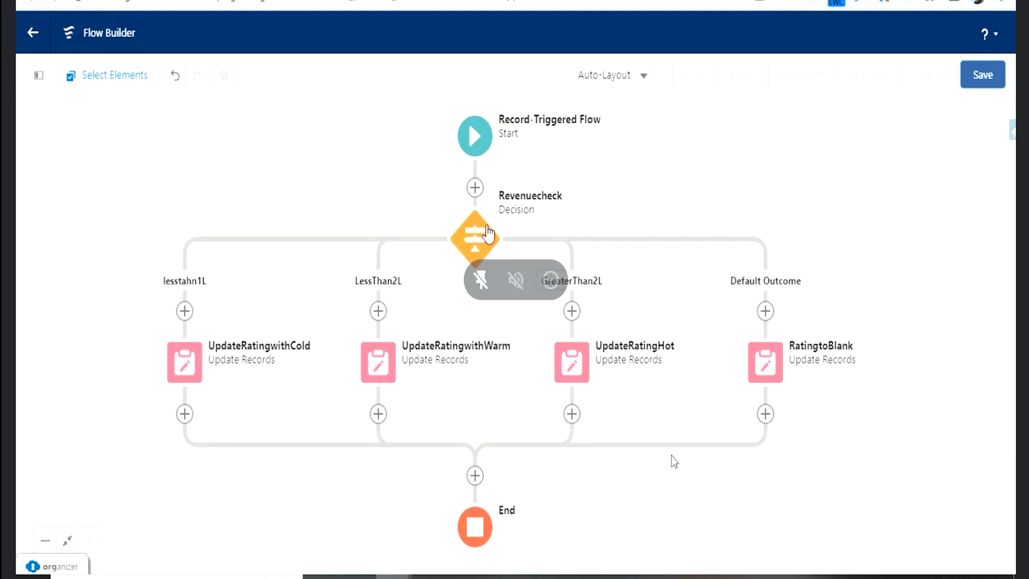
# - Start saving the flow with the label and API name AccountRatingUpdate
pyautogui.click(984, 81)
pyautogui.click(346, 234)
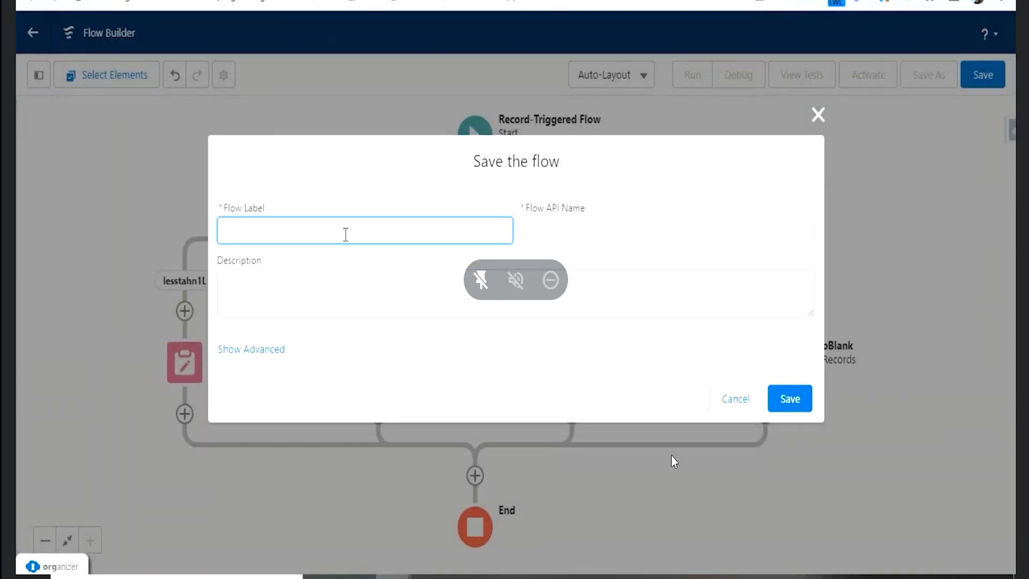
pyautogui.write('AccountRatingUpdate')
pyautogui.press('Tab')
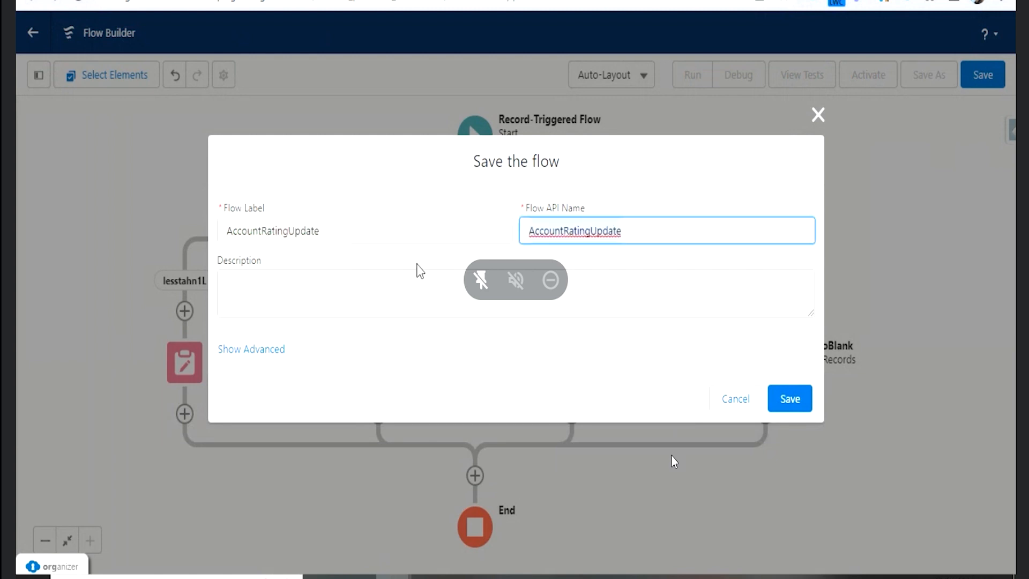
# - Review the advanced save settings from Type to Interview Label, and save the flow
pyautogui.click(278, 349)
pyautogui.scroll(-2, 301, 285)
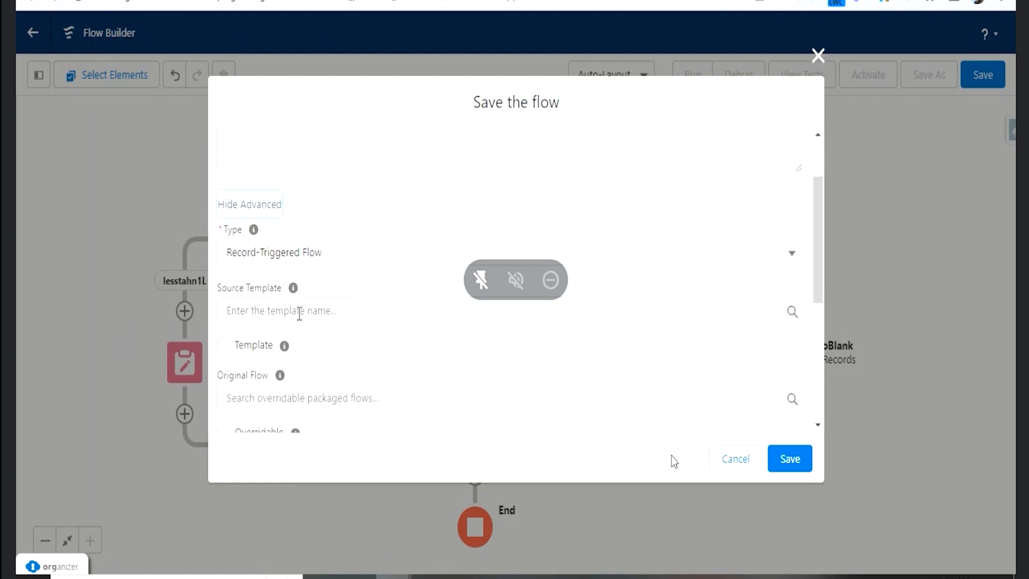
pyautogui.scroll(-2, 299, 314)
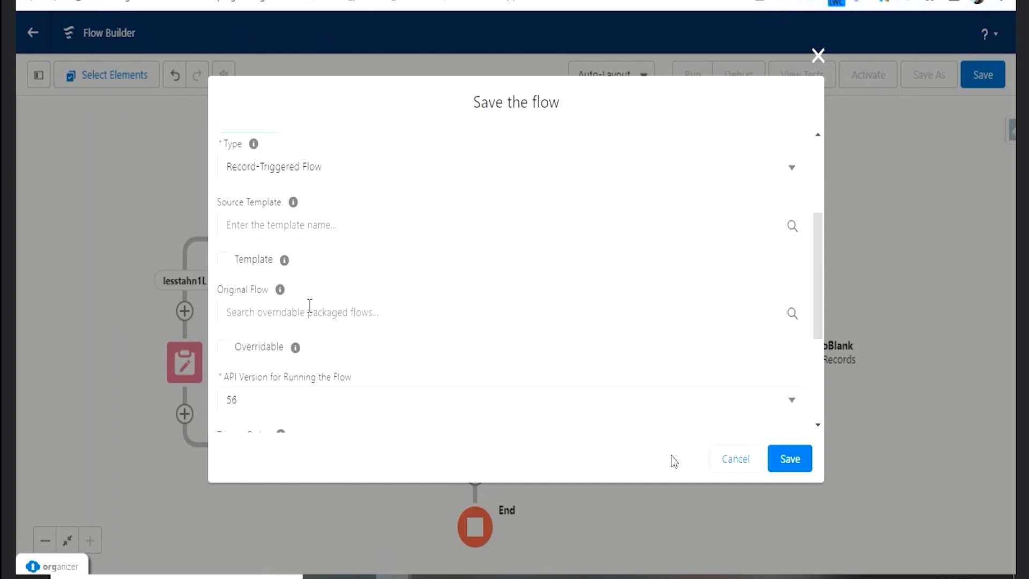
pyautogui.scroll(-4, 315, 349)
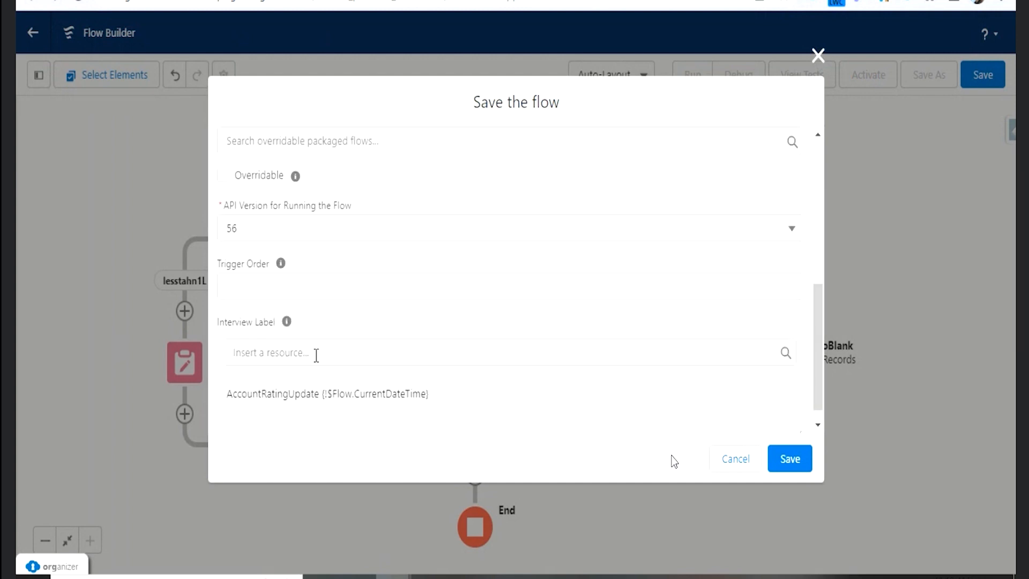
pyautogui.scroll(6, 310, 352)
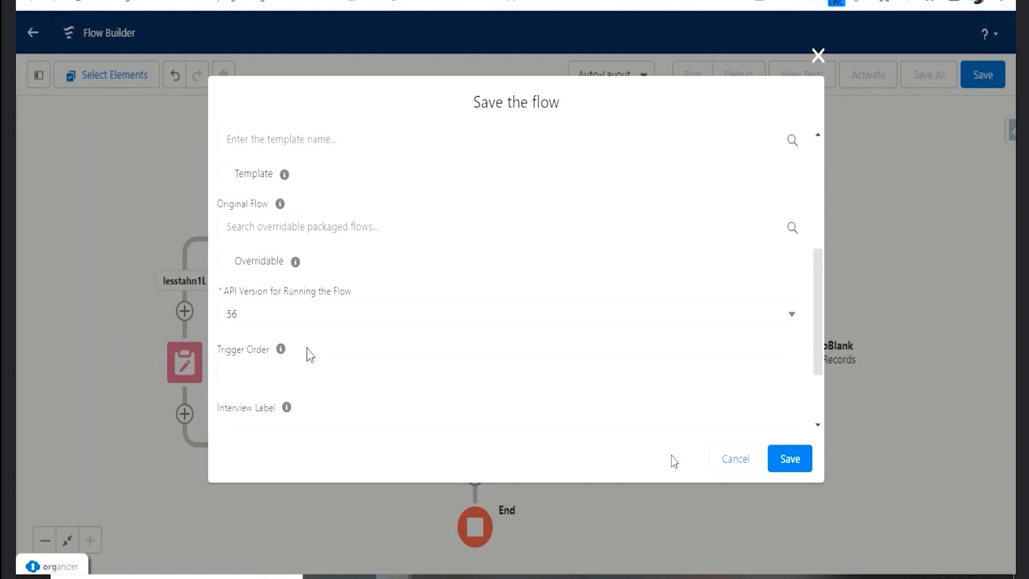
pyautogui.click(250, 206)
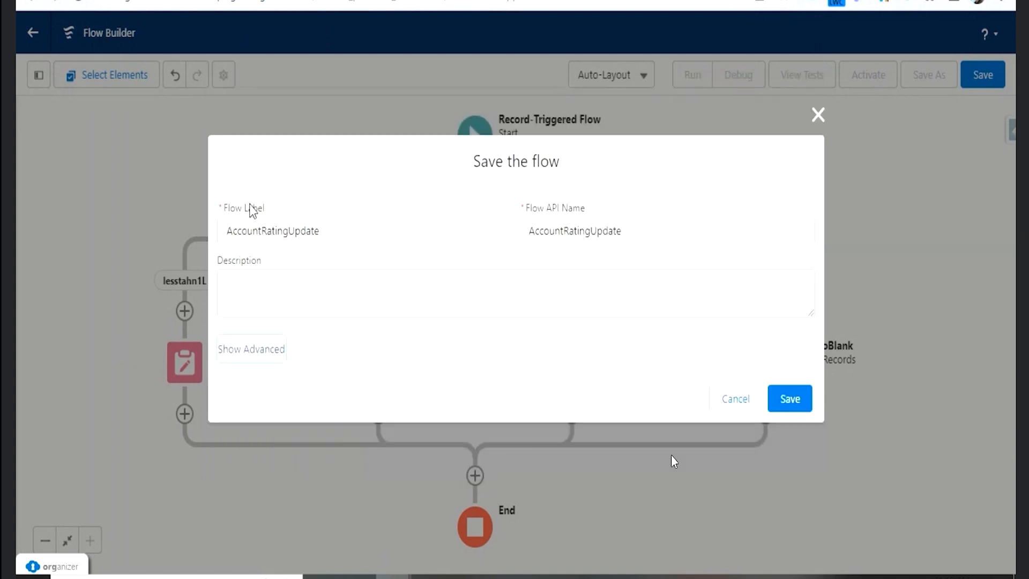
pyautogui.click(788, 399)
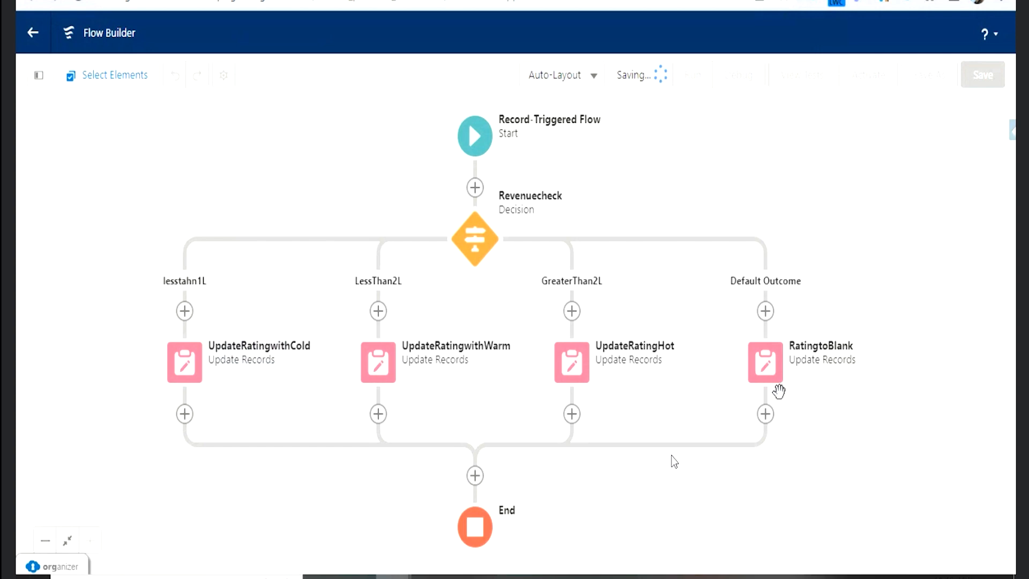
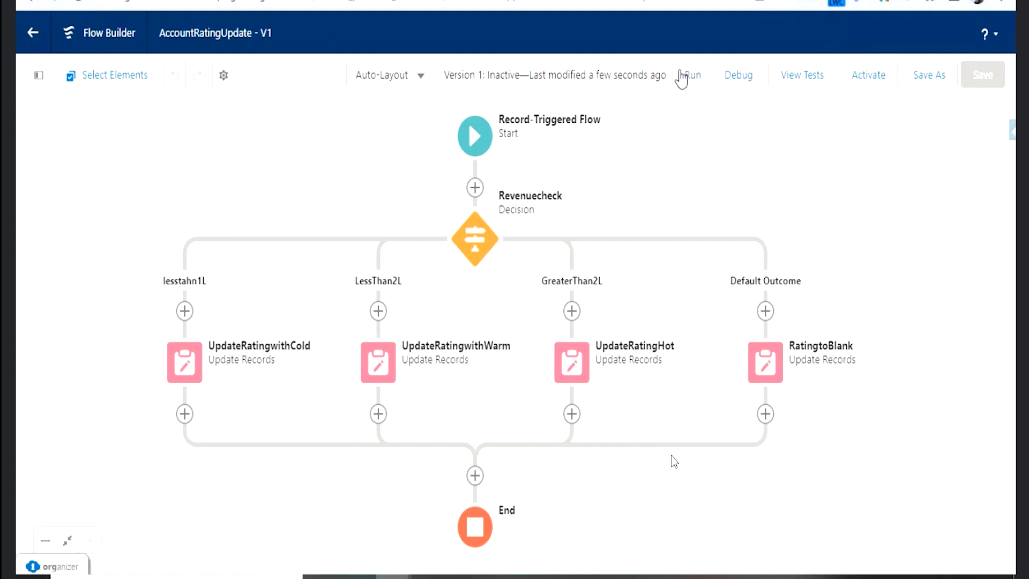
# - Review the if / else if / else outline in the text editor, and return to the AccountRatingUpdate flow
pyautogui.hotkey('alt', 'Tab')
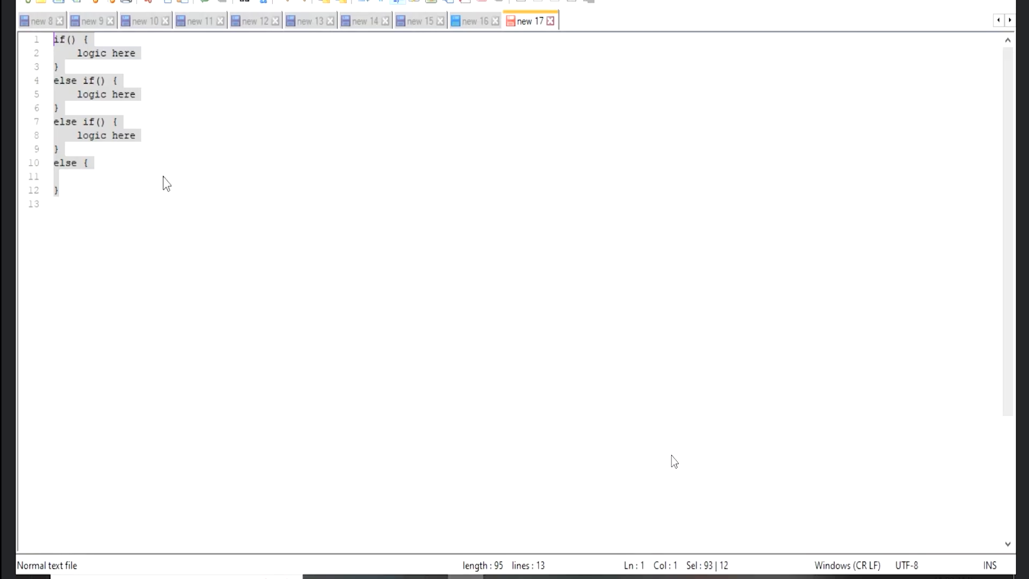
pyautogui.hotkey('alt', 'Tab')
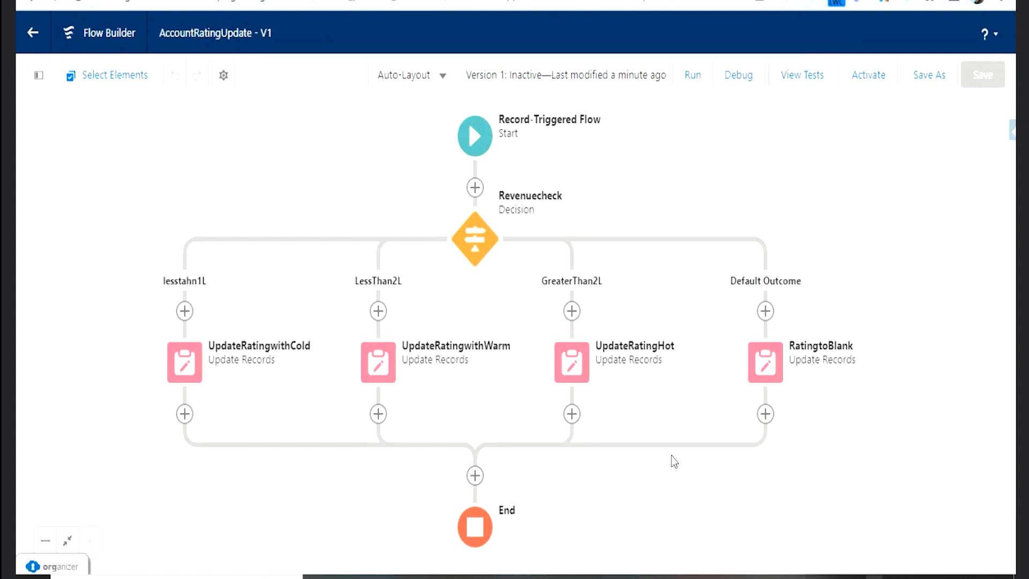
pyautogui.rightClick(911, 577)
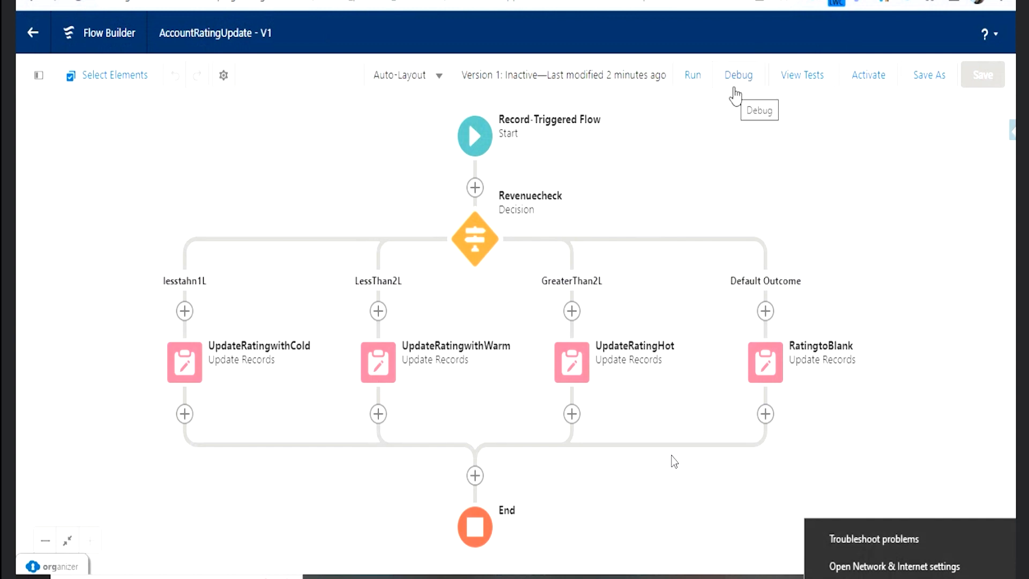
pyautogui.click(898, 312)
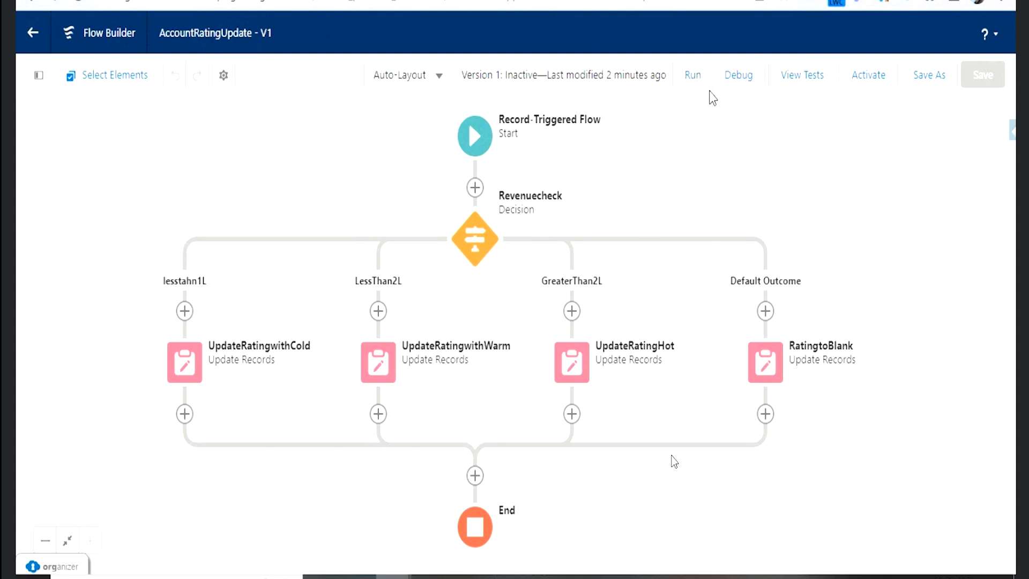
# - Try to run the AccountRatingUpdate flow directly, read the message on the run page, and return to the flow canvas
pyautogui.click(695, 79)
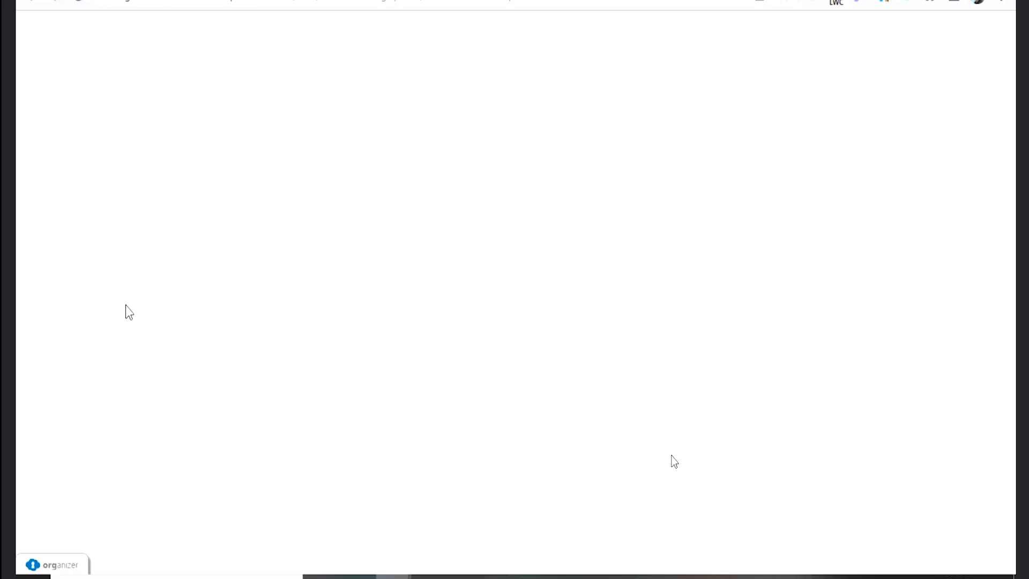
pyautogui.moveTo(25, 68); pyautogui.dragTo(160, 64)
pyautogui.hotkey('ctrl', 'l')
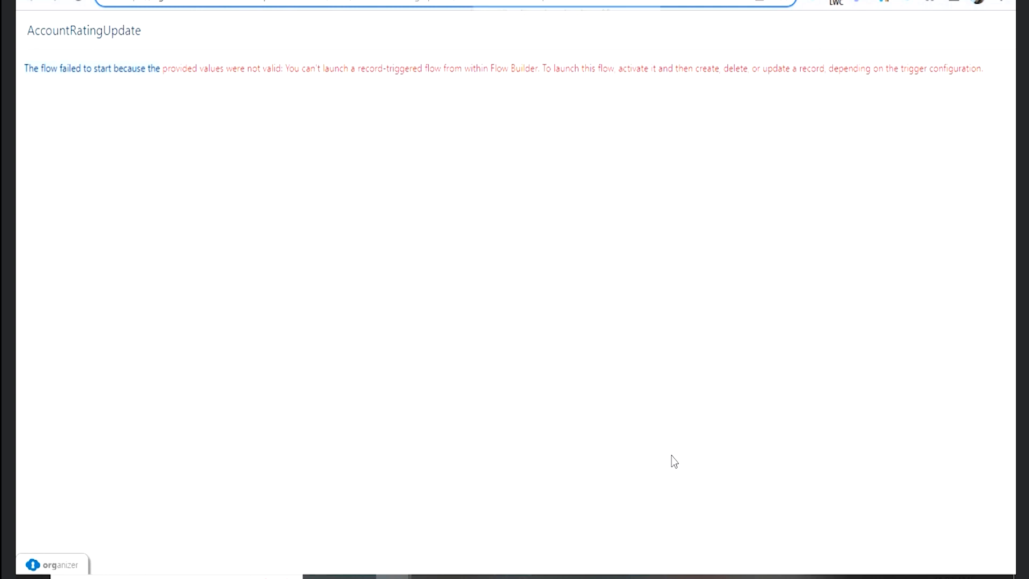
pyautogui.click(611, 1)
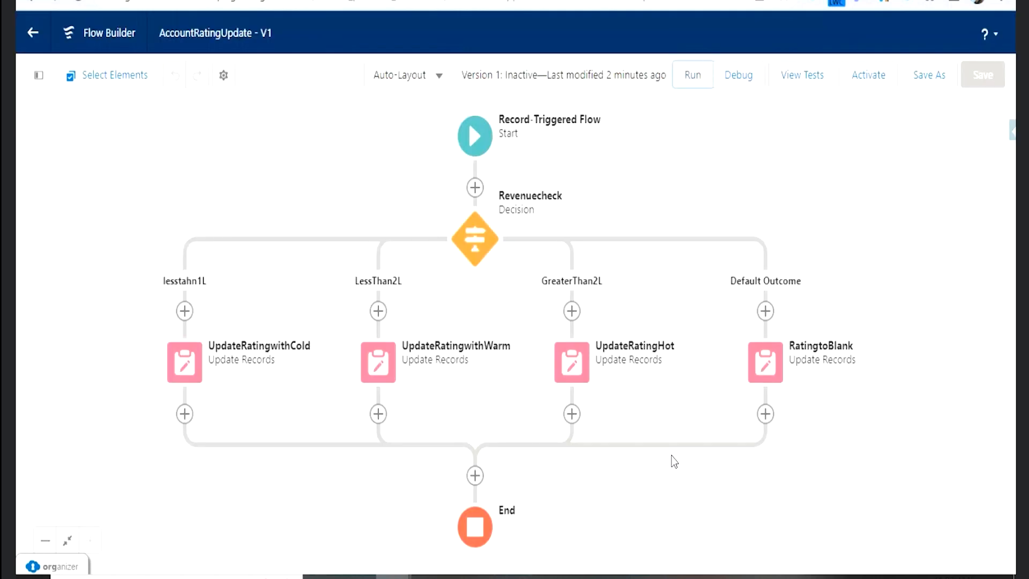
# - Set up a debug run of the flow as if the record is Updated, with the sForce account as the triggering record
pyautogui.click(739, 85)
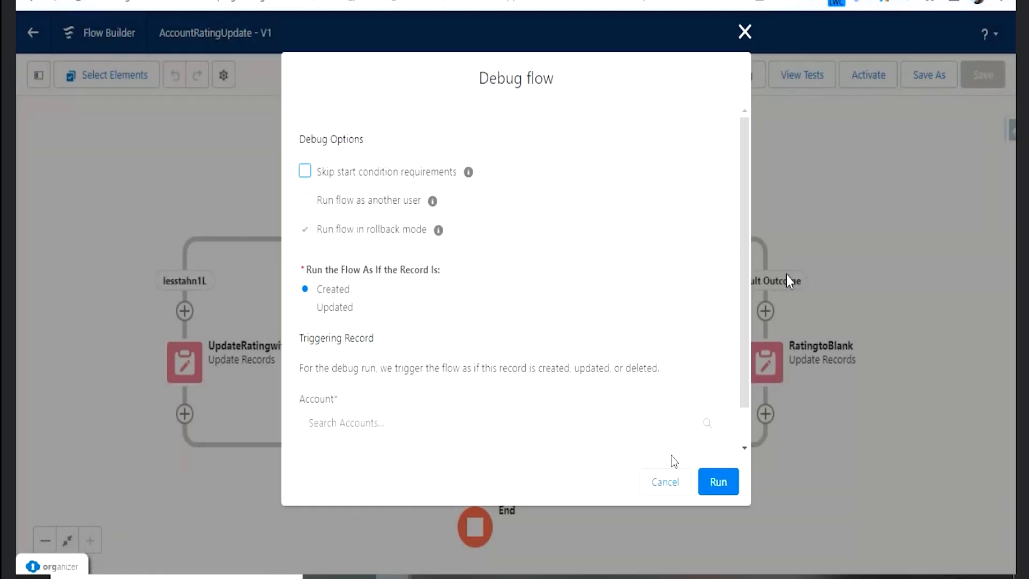
pyautogui.moveTo(301, 141); pyautogui.dragTo(324, 141)
pyautogui.click(338, 311)
pyautogui.scroll(-1, 602, 301)
pyautogui.click(445, 386)
pyautogui.scroll(-2, 445, 381)
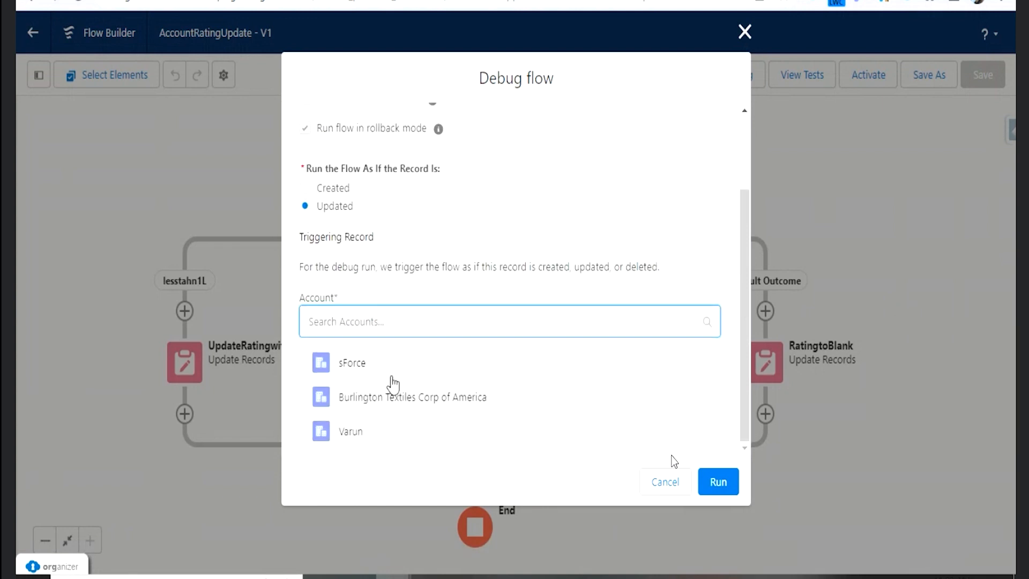
pyautogui.click(363, 361)
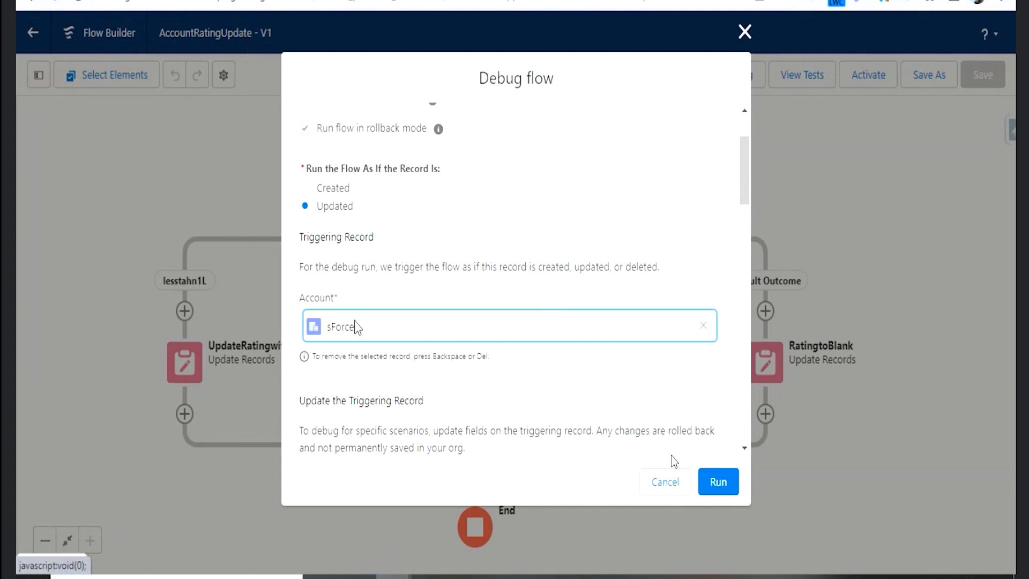
# - Examine the triggering record's editable fields, from Account Number through Number of Locations and Website
pyautogui.scroll(-4, 428, 370)
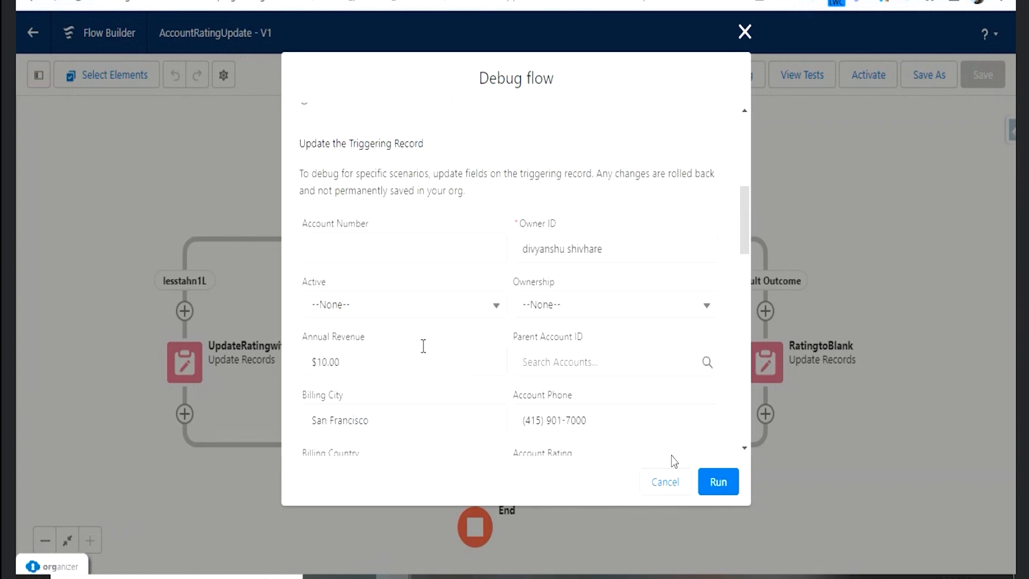
pyautogui.scroll(4, 424, 231)
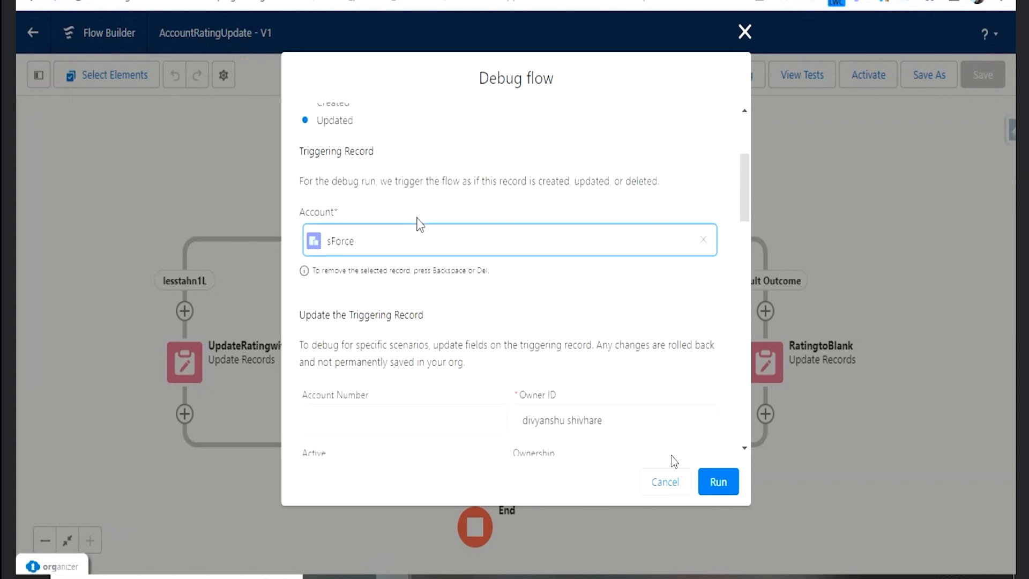
pyautogui.scroll(-5, 471, 276)
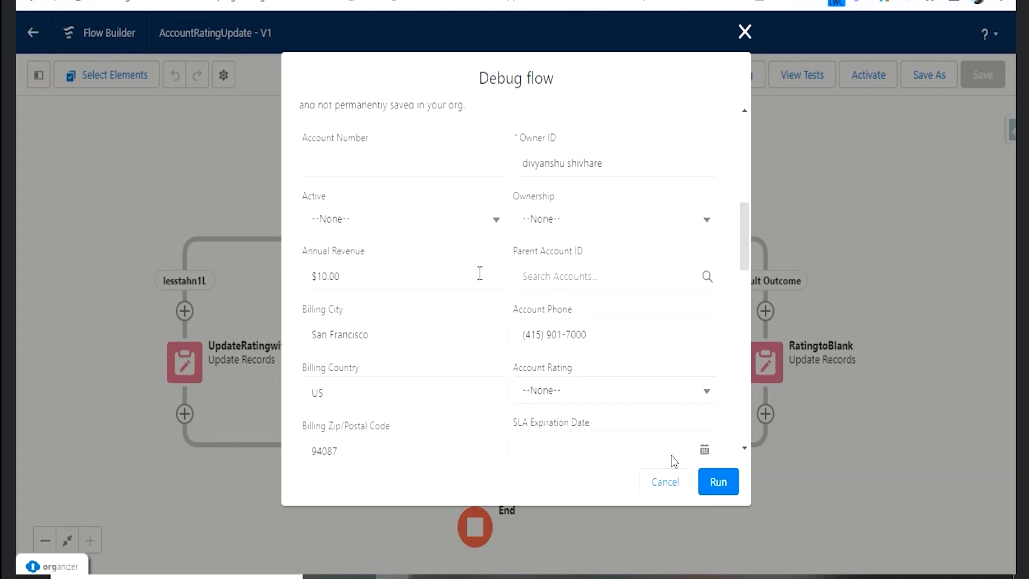
pyautogui.scroll(-3, 479, 274)
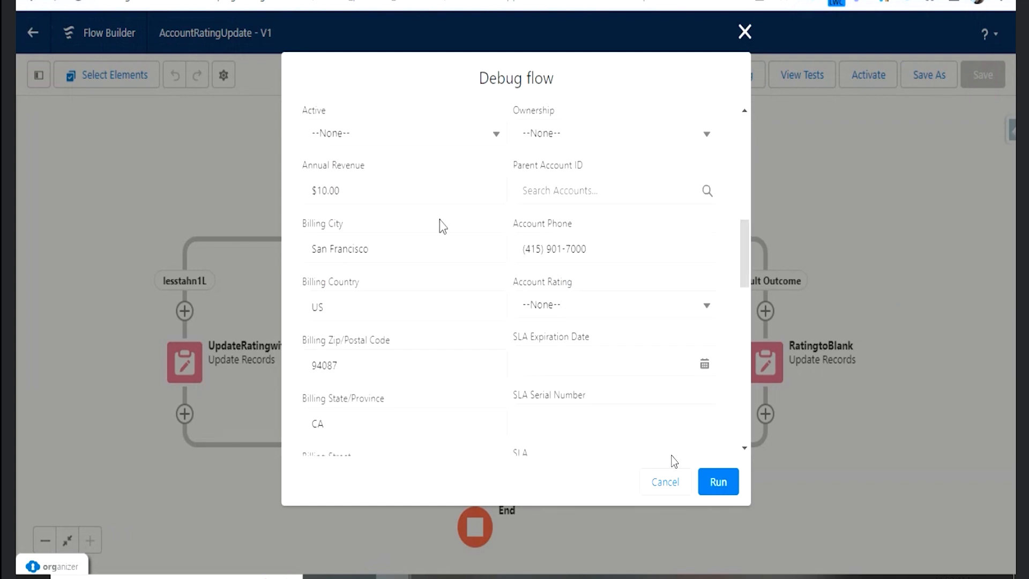
pyautogui.scroll(-10, 460, 292)
pyautogui.scroll(-5, 457, 318)
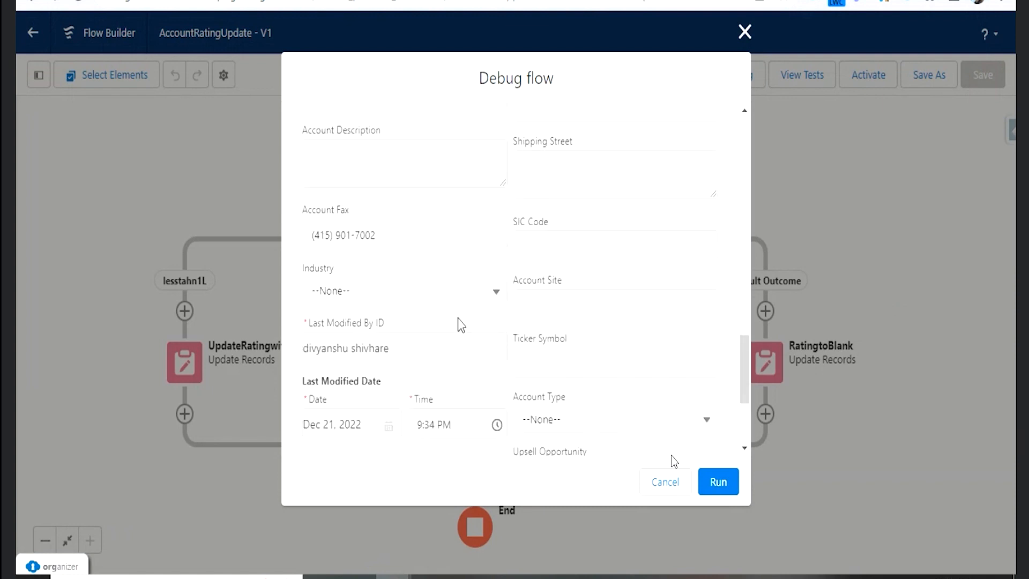
pyautogui.scroll(-2, 460, 324)
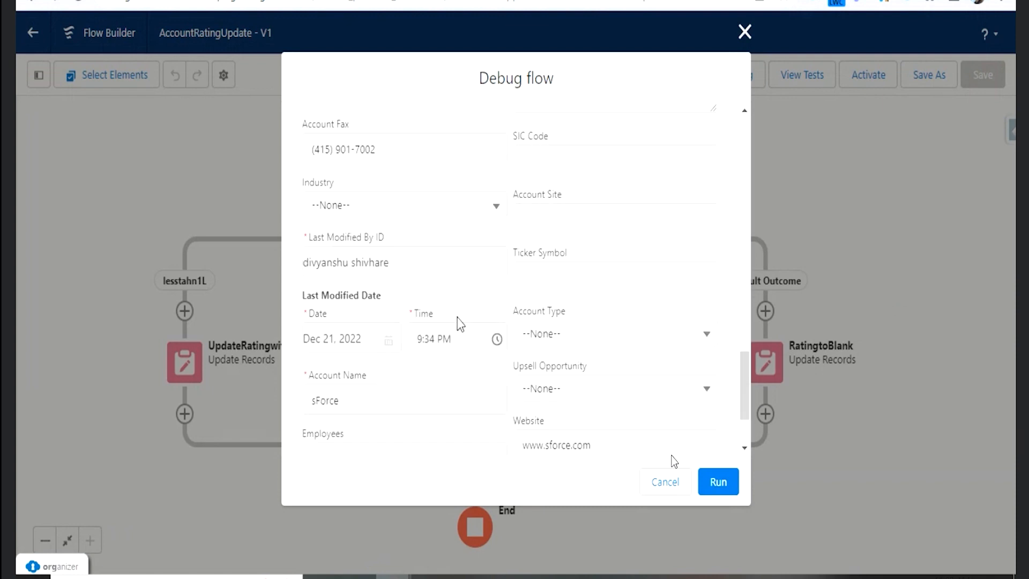
pyautogui.scroll(-3, 460, 324)
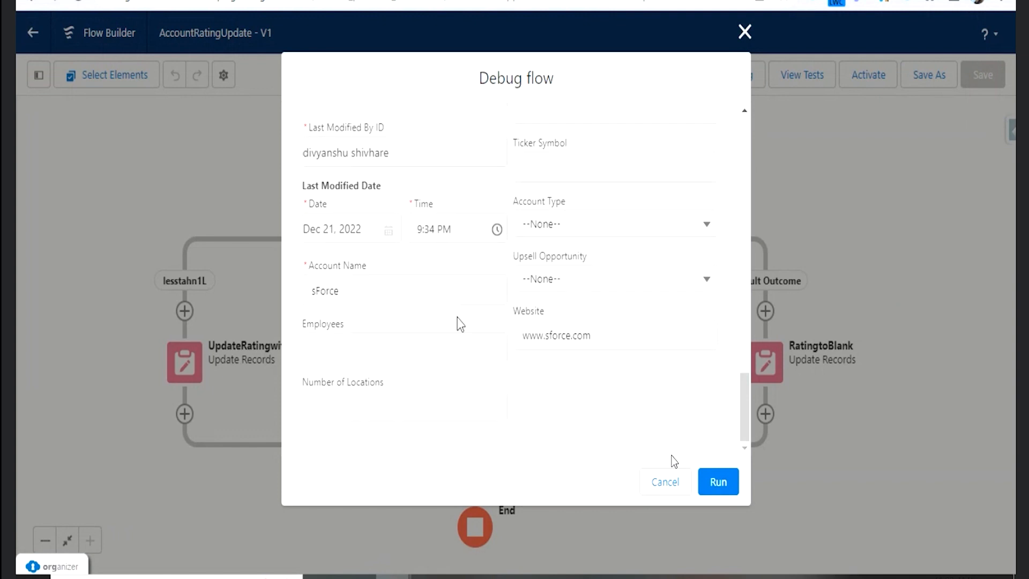
pyautogui.scroll(2, 558, 358)
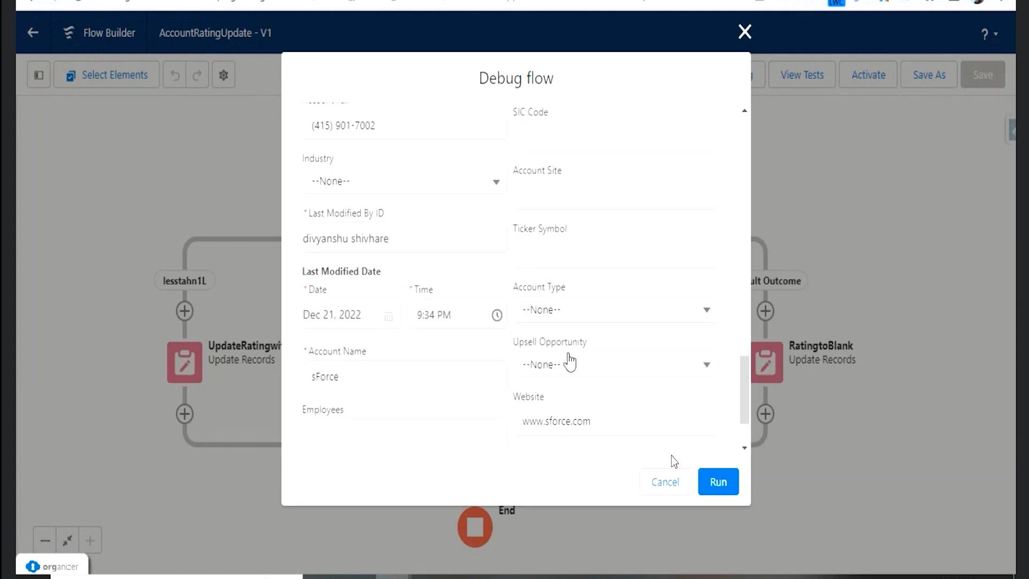
pyautogui.scroll(6, 570, 362)
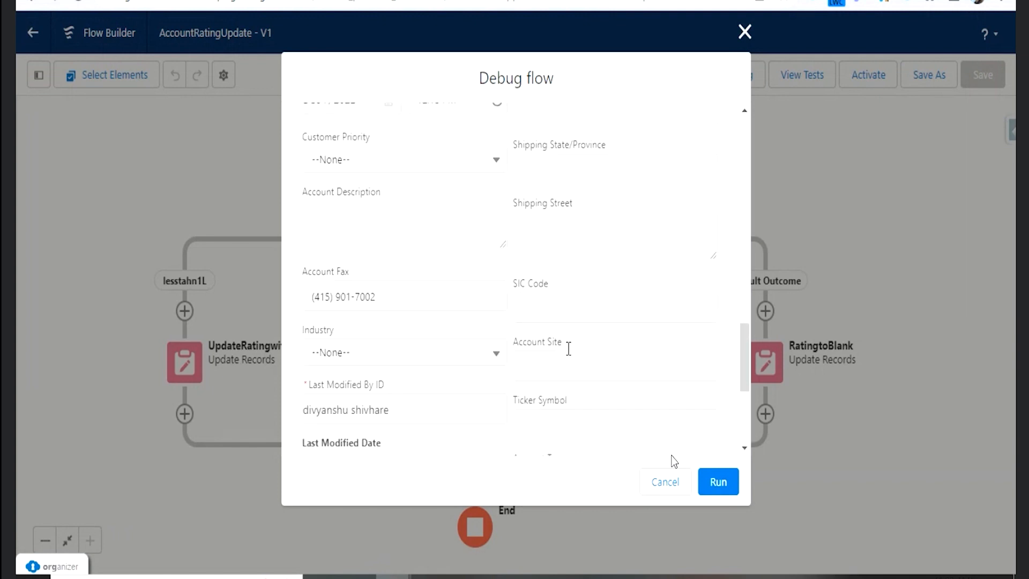
pyautogui.scroll(4, 572, 278)
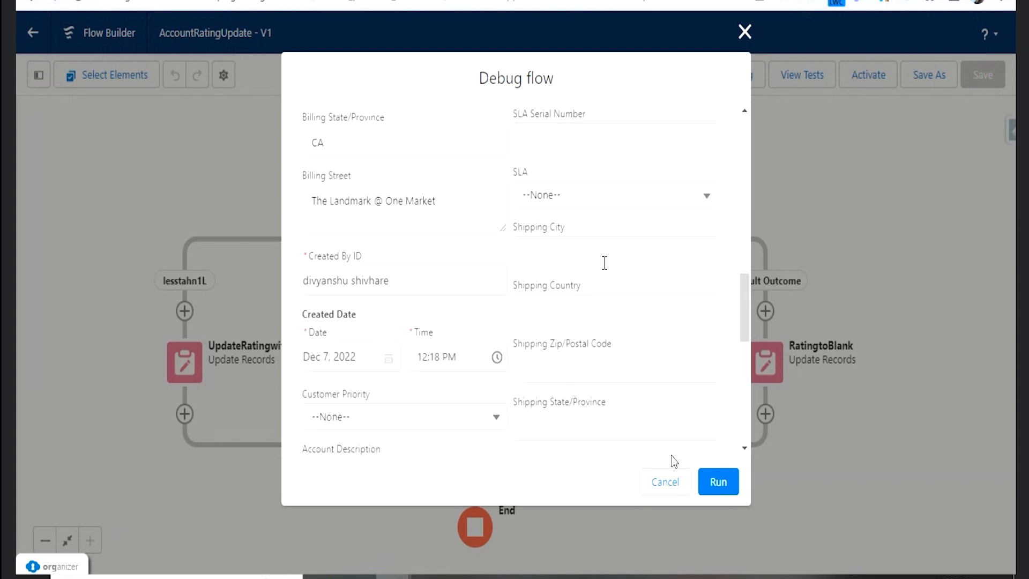
pyautogui.scroll(5, 553, 286)
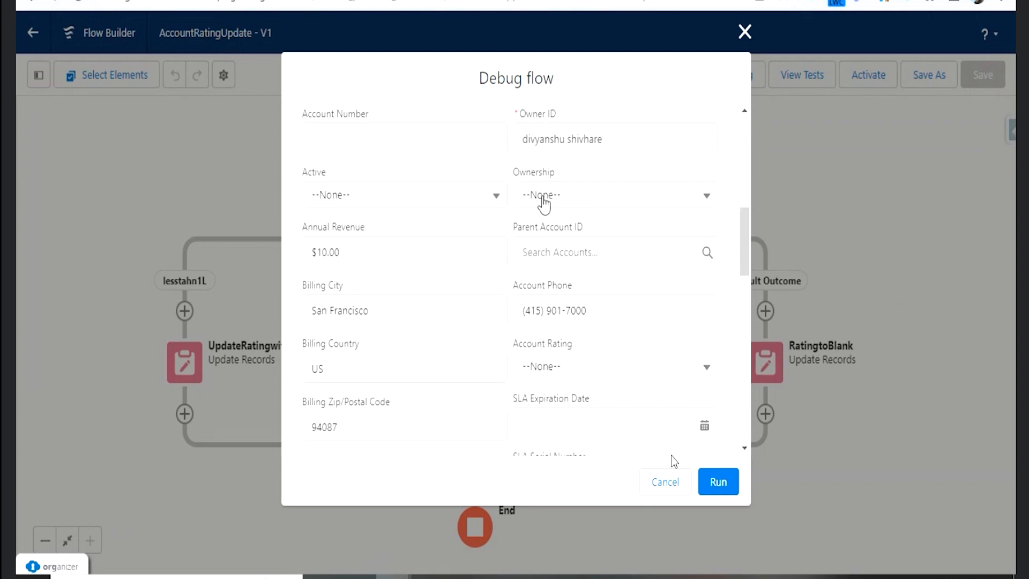
# - Locate the Account Rating field among the triggering record's fields by searching the page for "rating"
pyautogui.click(353, 257)
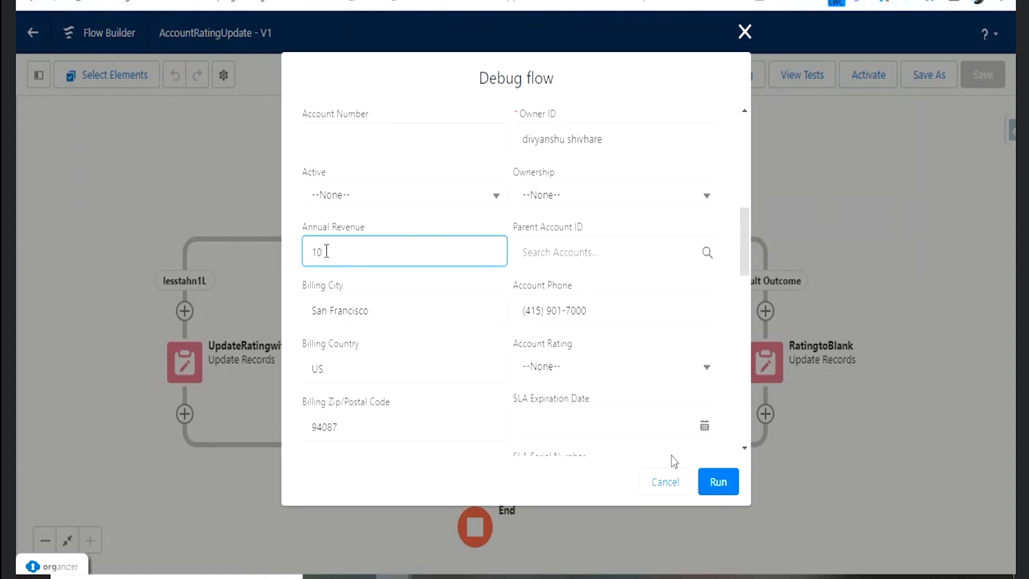
pyautogui.scroll(3, 606, 239)
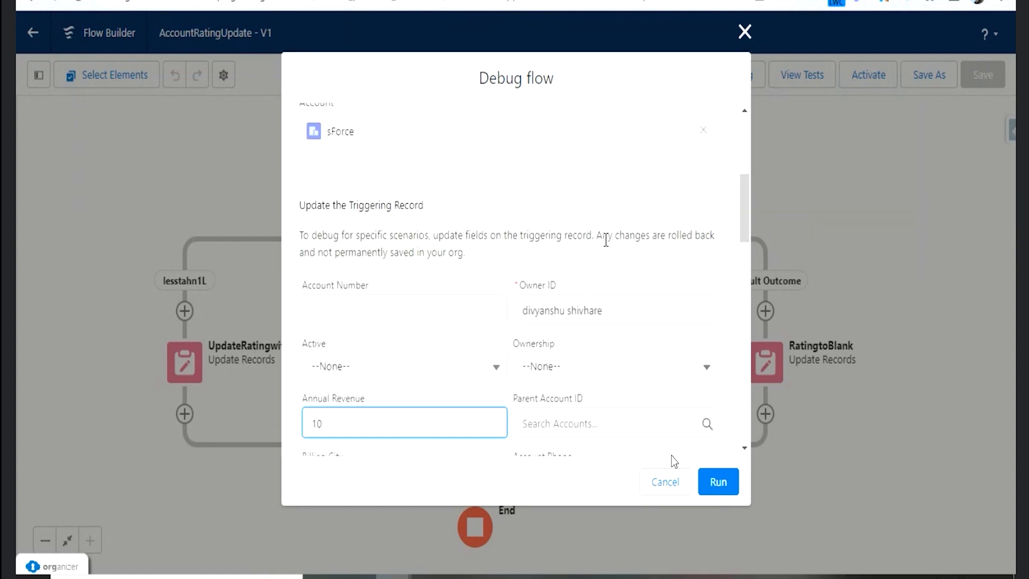
pyautogui.scroll(-2, 606, 242)
pyautogui.scroll(-1, 483, 300)
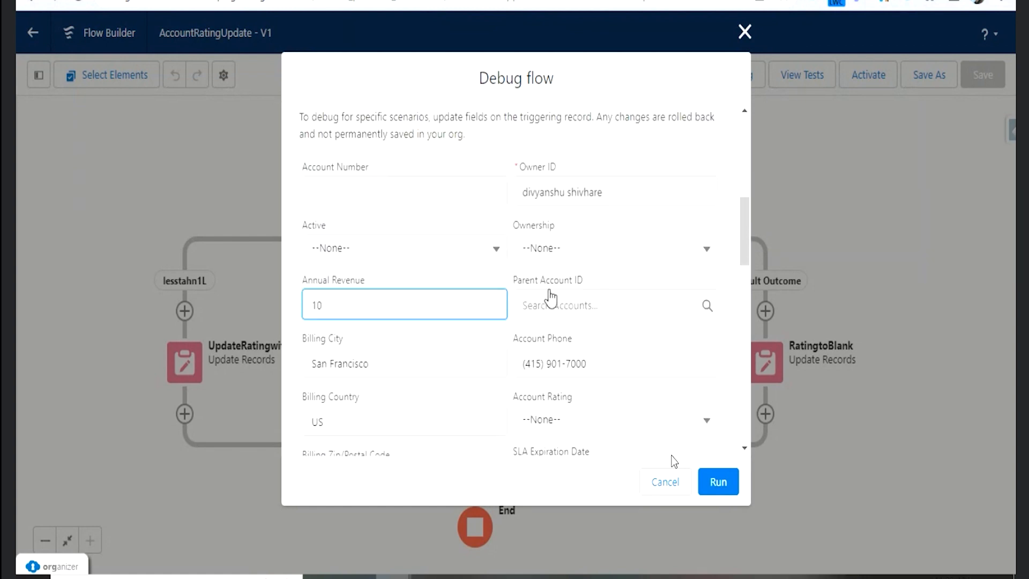
pyautogui.scroll(-3, 430, 324)
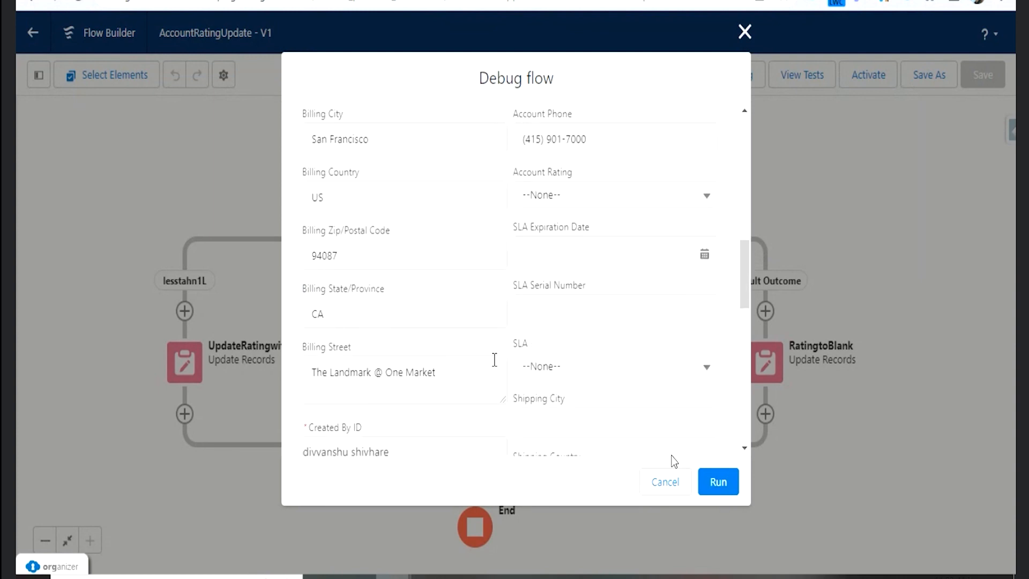
pyautogui.scroll(-1, 494, 358)
pyautogui.scroll(-1, 494, 359)
pyautogui.scroll(-1, 514, 364)
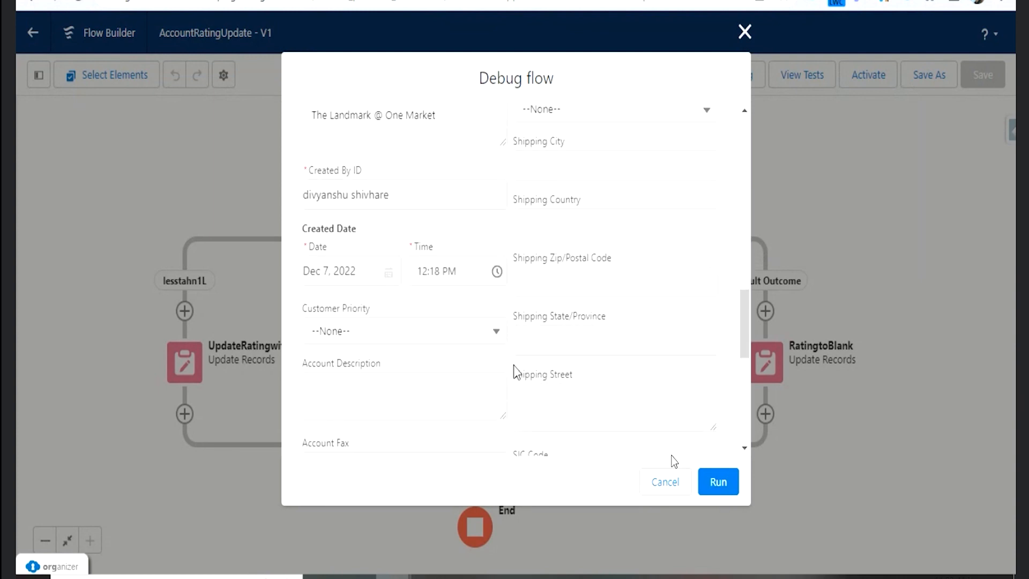
pyautogui.hotkey('ctrl', 'f')
pyautogui.write('rating')
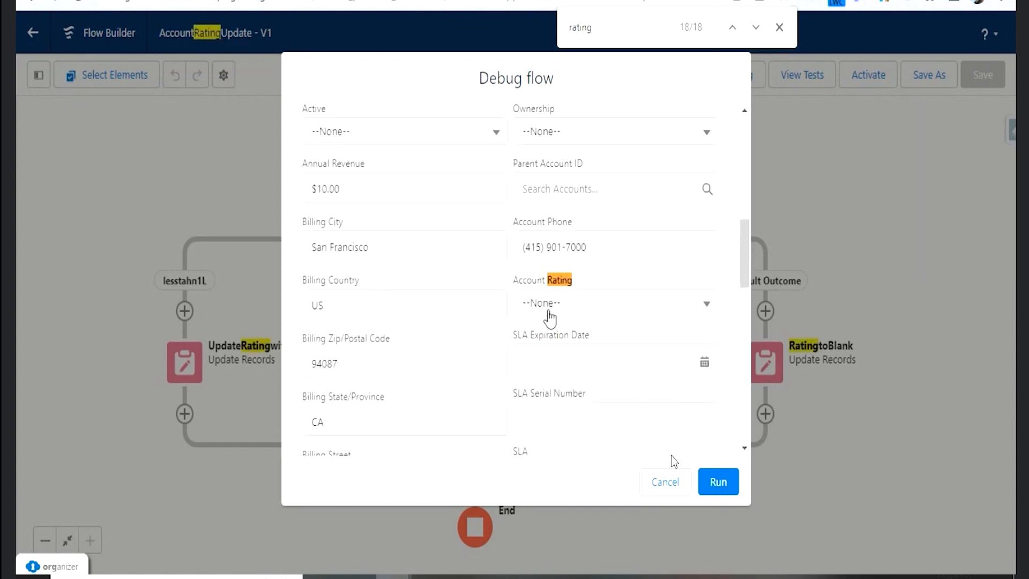
pyautogui.scroll(5, 536, 311)
pyautogui.scroll(-2, 425, 310)
# - Set the triggering record's Annual Revenue to 100, close the page search, and run the debug
pyautogui.click(369, 369)
pyautogui.write('0')
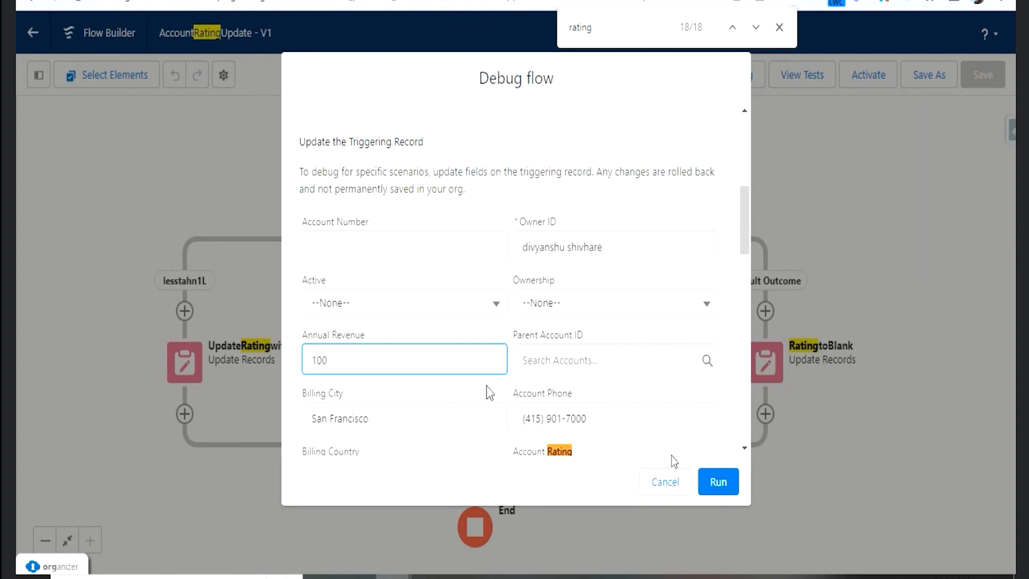
pyautogui.scroll(-2, 546, 391)
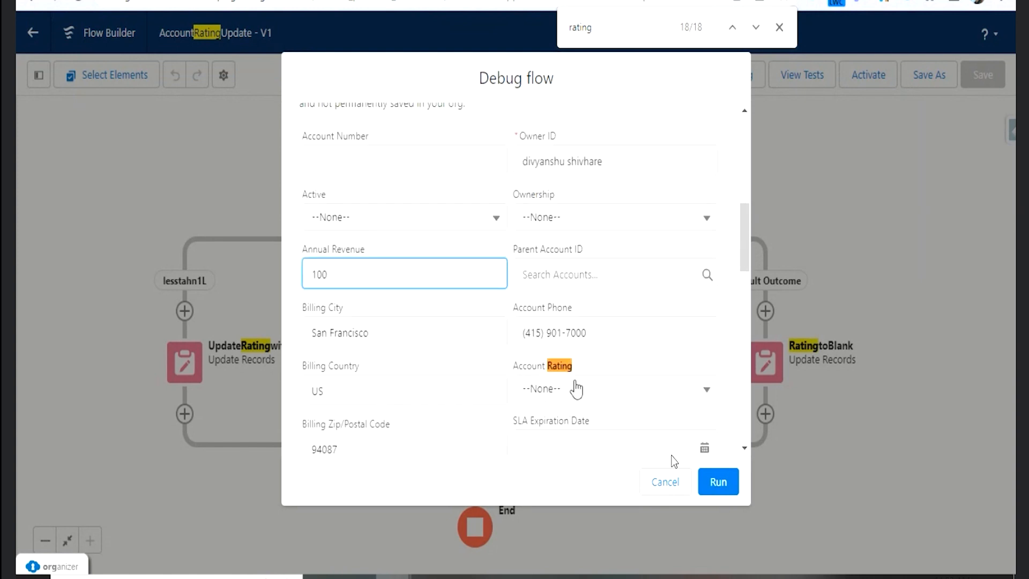
pyautogui.click(780, 27)
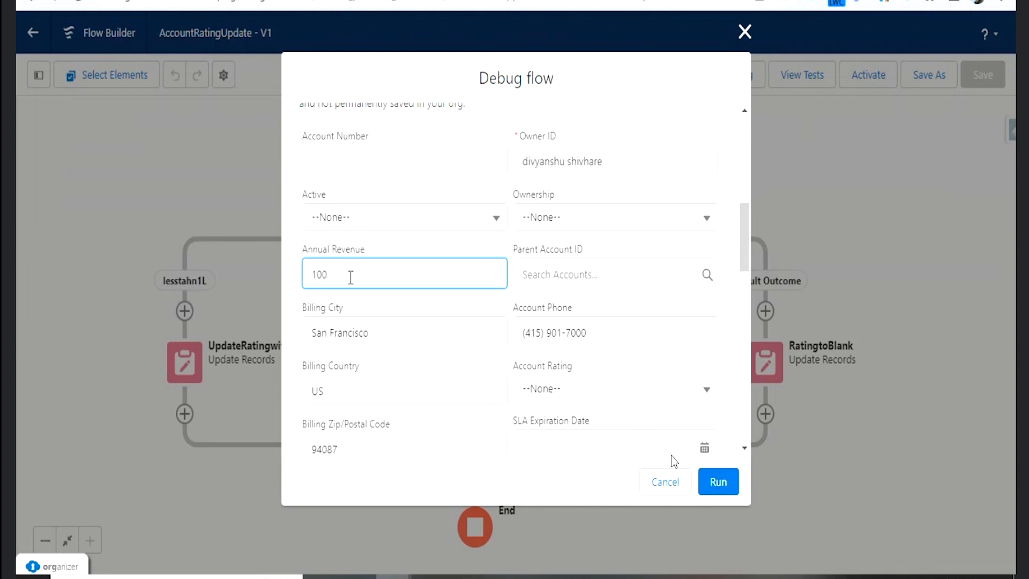
pyautogui.scroll(-3, 586, 379)
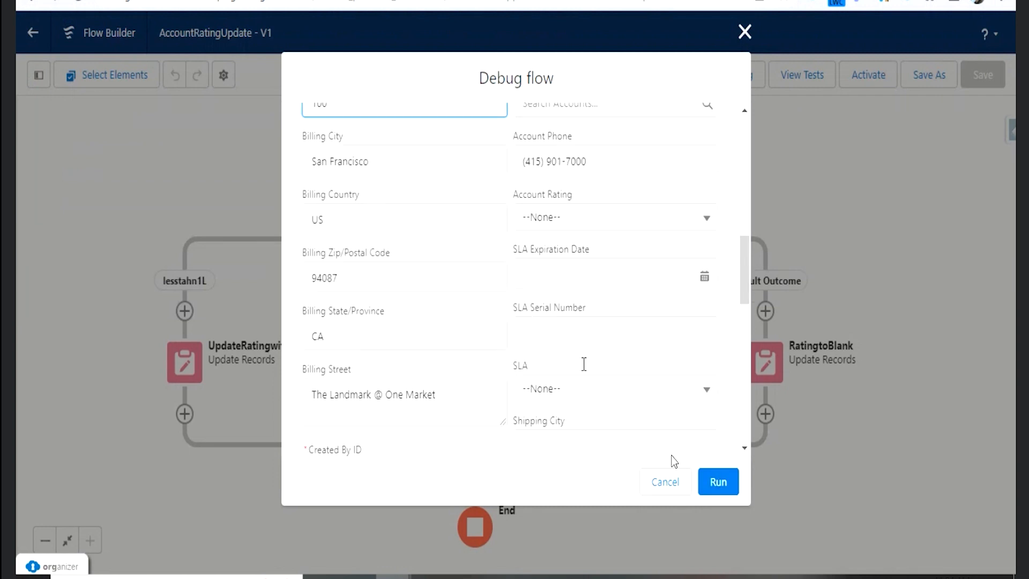
pyautogui.click(723, 489)
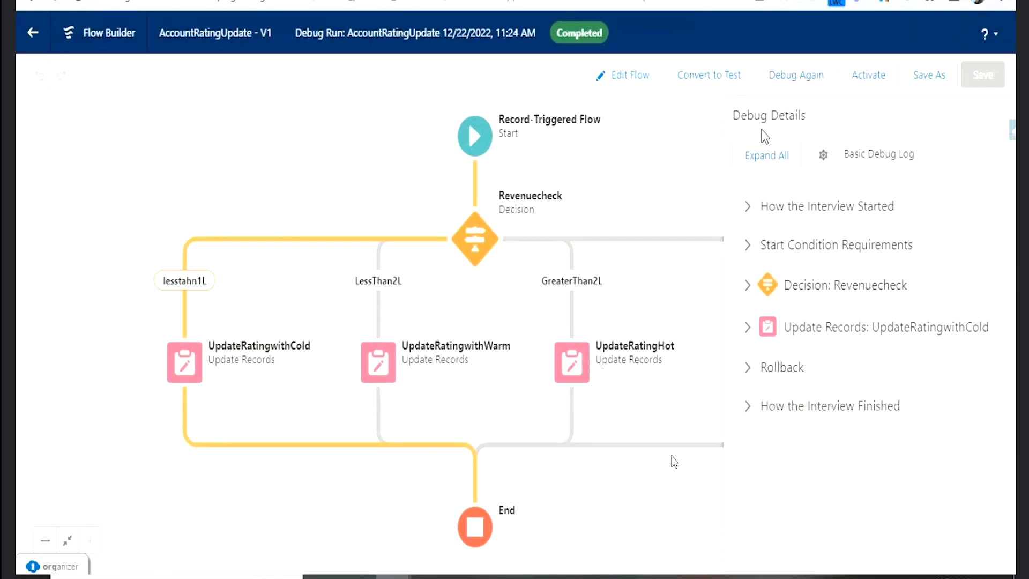
# - Read the debug details on how the interview started, including the trigger type, API version, record variable and flow start time
pyautogui.click(749, 219)
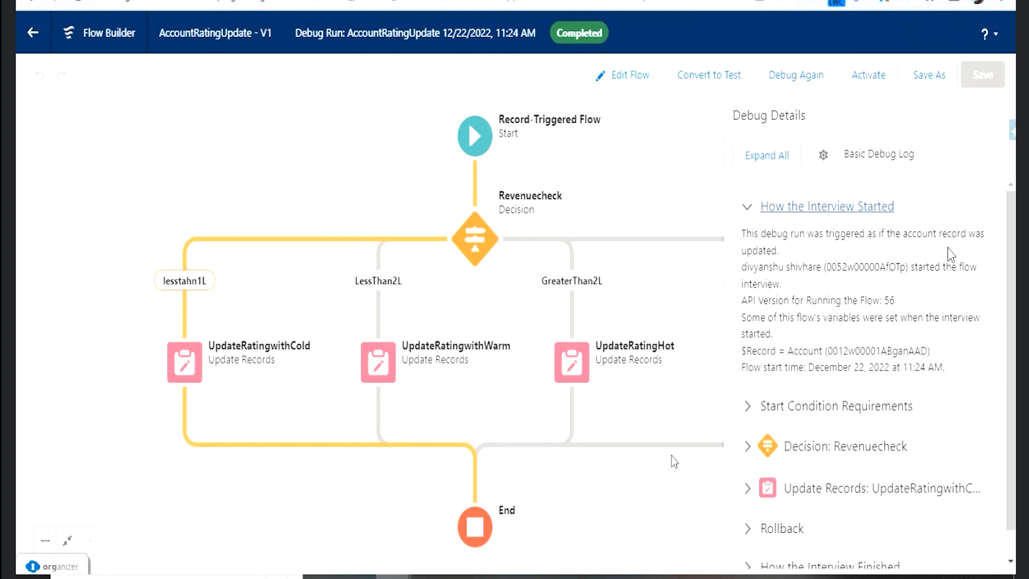
pyautogui.moveTo(805, 251); pyautogui.dragTo(739, 232)
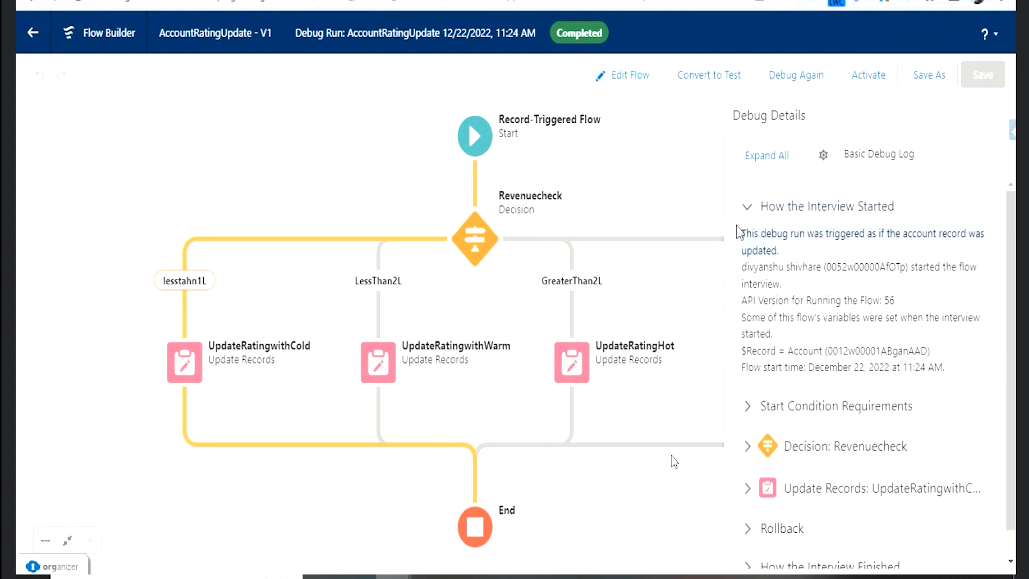
pyautogui.click(808, 266)
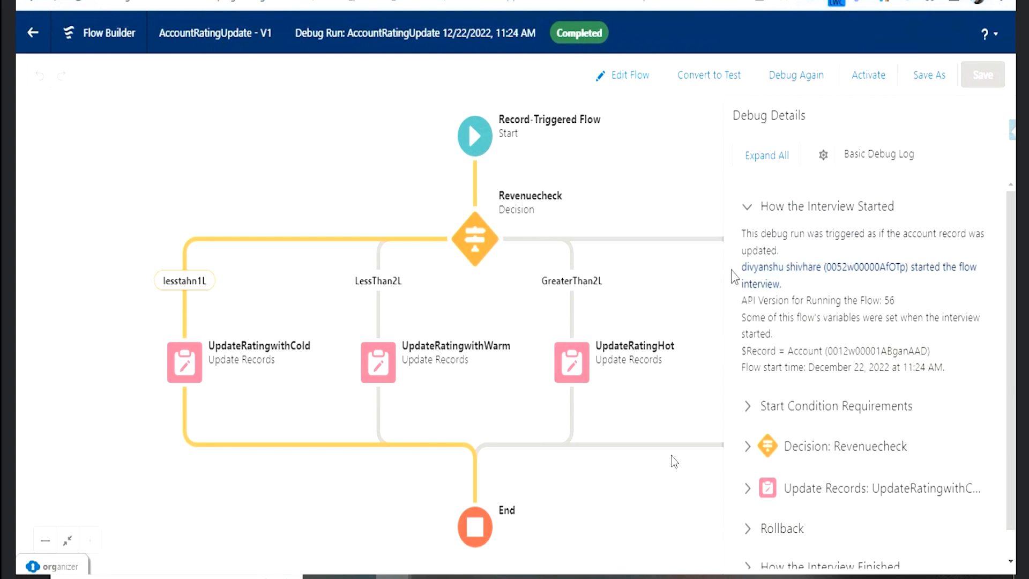
pyautogui.moveTo(882, 299); pyautogui.dragTo(755, 295)
pyautogui.click(751, 297)
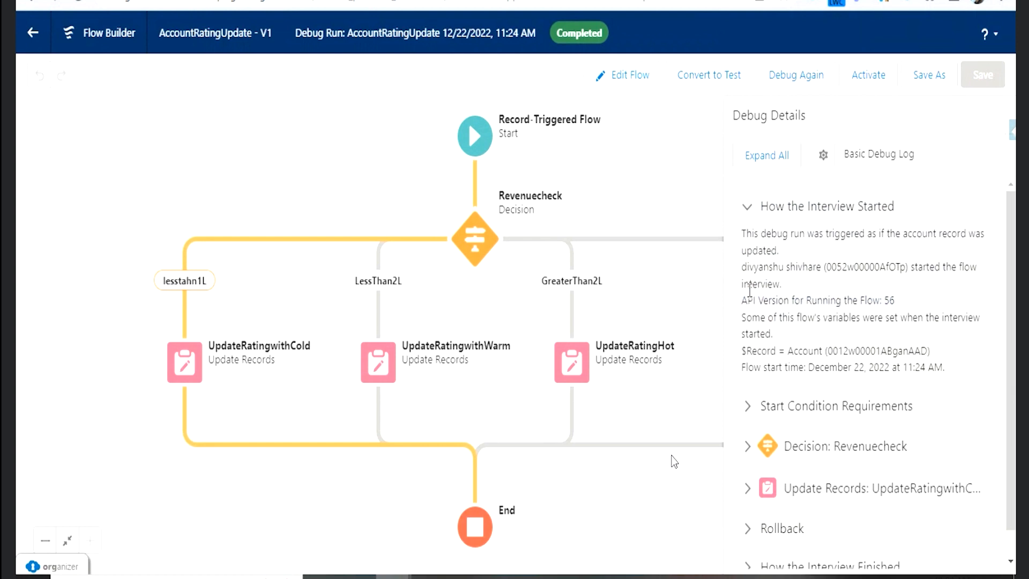
pyautogui.moveTo(742, 317); pyautogui.dragTo(892, 299)
pyautogui.click(891, 299)
pyautogui.scroll(-1, 806, 335)
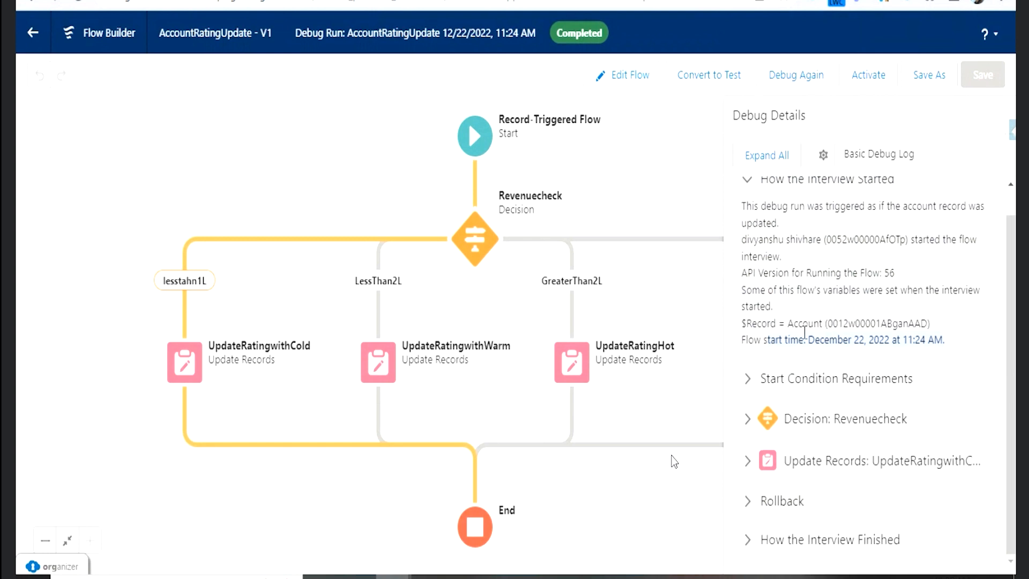
# - Review the entry conditions and their logic in the debug run's Start Condition Requirements, then collapse that section
pyautogui.click(748, 388)
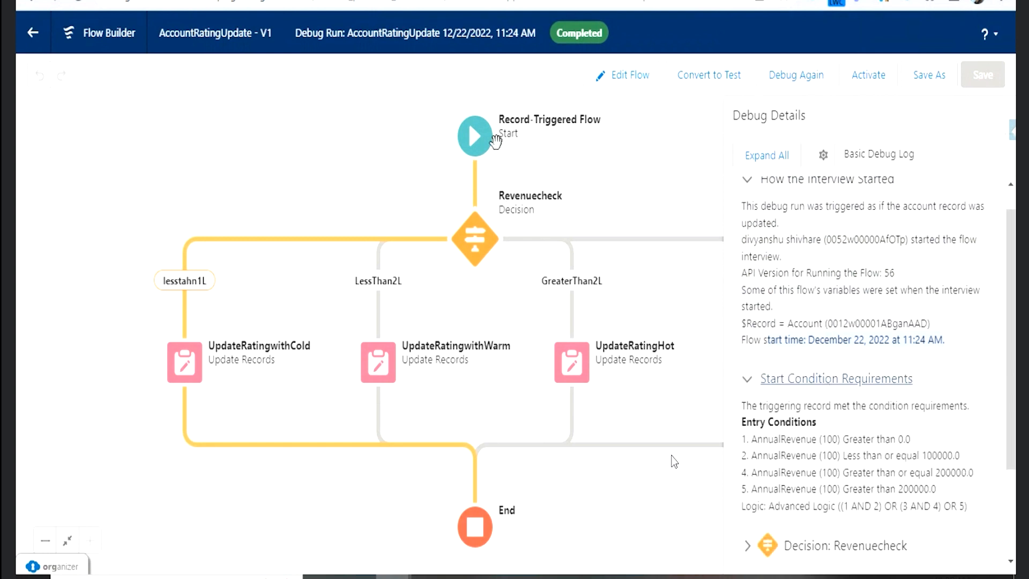
pyautogui.scroll(-3, 793, 407)
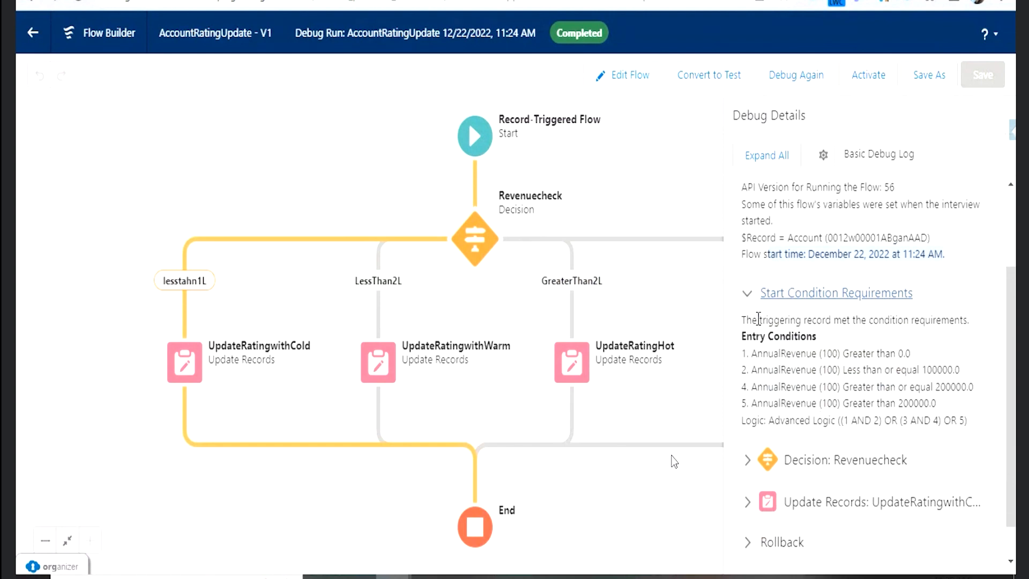
pyautogui.click(752, 296)
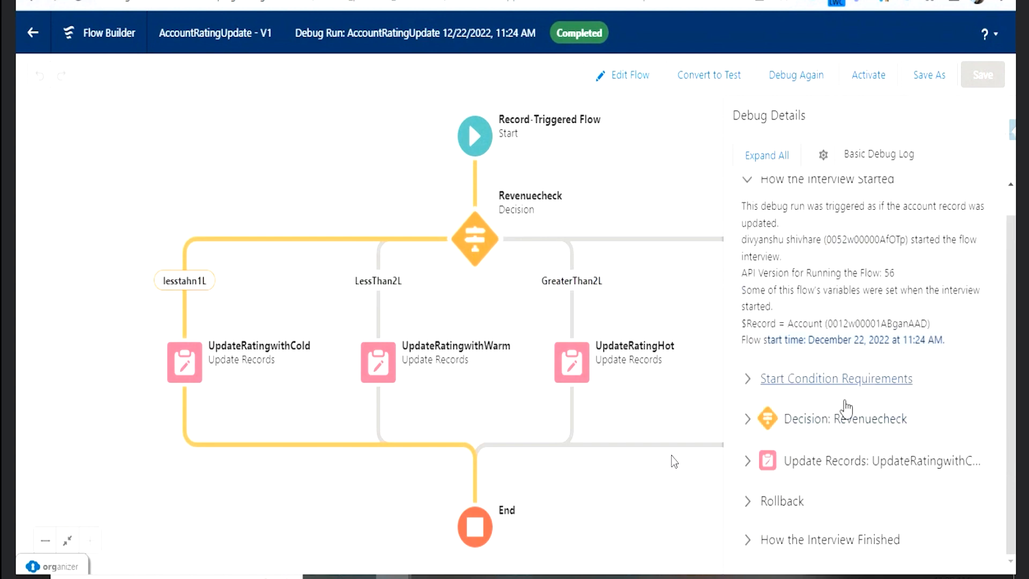
# - Examine the Revenuecheck decision's executed outcome and conditions in the debug details, comparing prior and current Annual Revenue, then collapse it
pyautogui.click(747, 418)
pyautogui.scroll(-3, 854, 418)
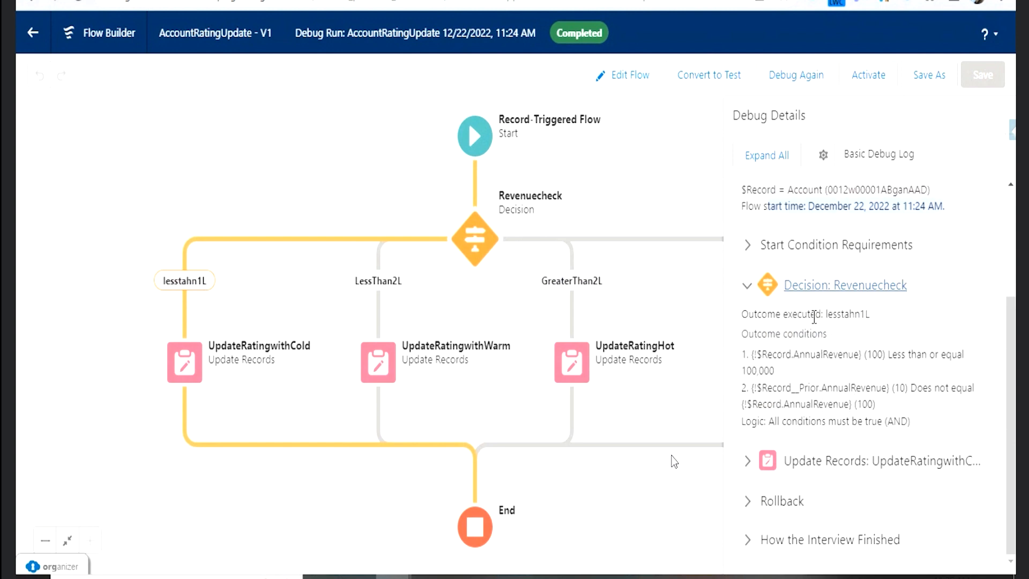
pyautogui.moveTo(742, 316); pyautogui.dragTo(847, 321)
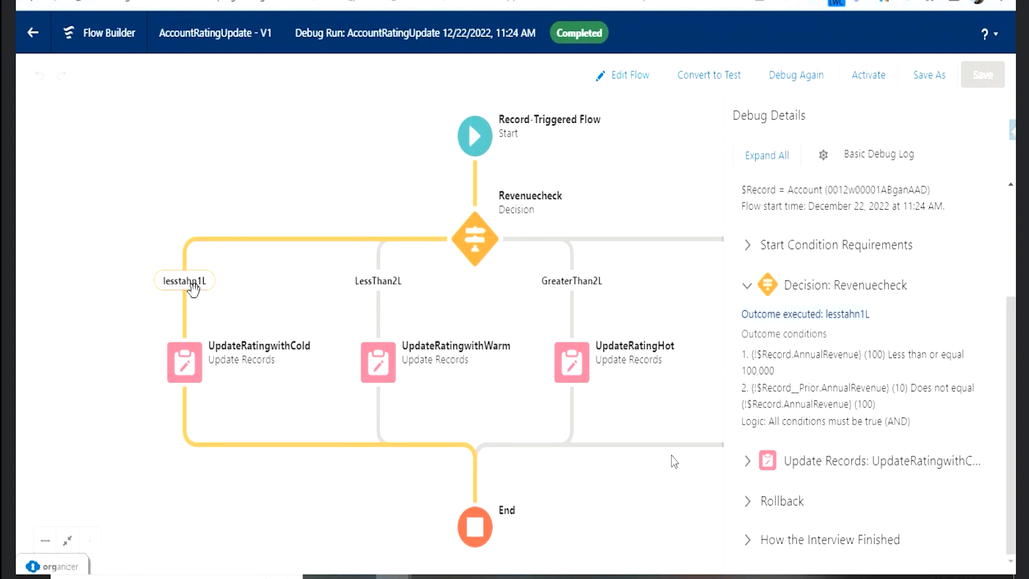
pyautogui.doubleClick(875, 355)
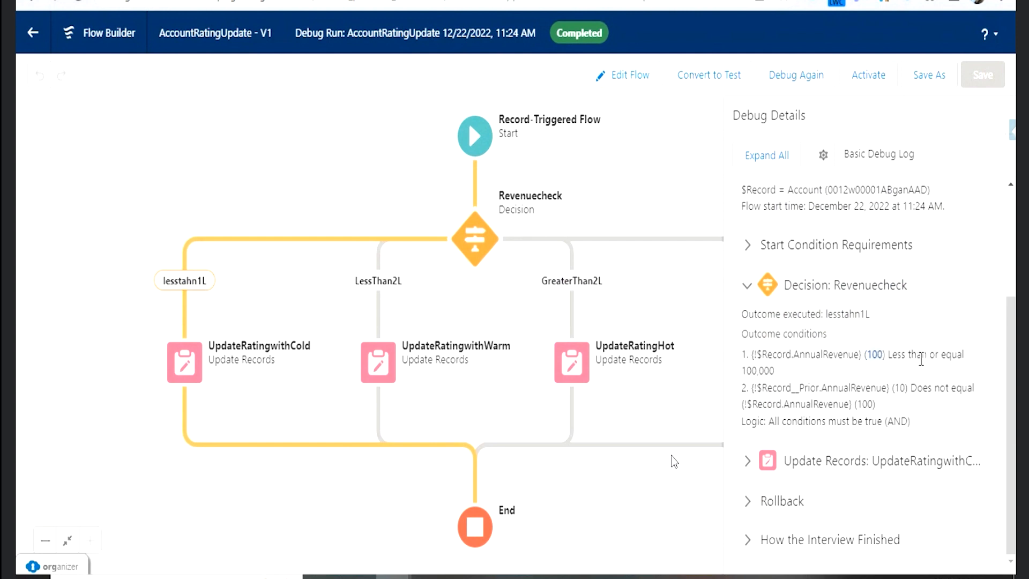
pyautogui.moveTo(783, 372); pyautogui.dragTo(759, 374)
pyautogui.doubleClick(900, 388)
pyautogui.doubleClick(815, 387)
pyautogui.doubleClick(865, 403)
pyautogui.moveTo(819, 354); pyautogui.dragTo(845, 399)
pyautogui.click(847, 397)
pyautogui.click(748, 284)
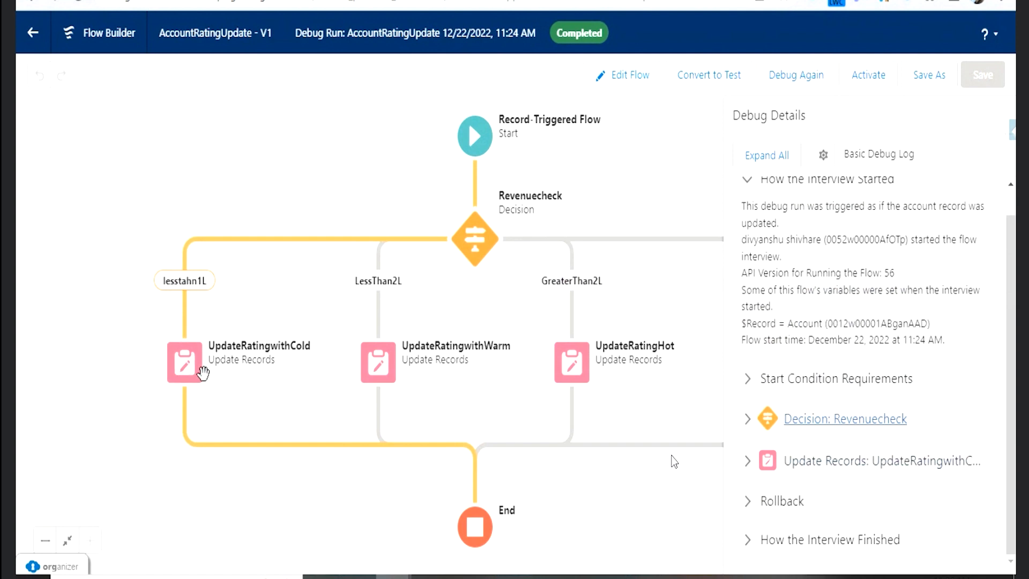
# - Examine the UpdateRatingwithCold details of the debug run, checking the Rating among the triggering account's record values
pyautogui.click(749, 466)
pyautogui.scroll(-3, 857, 485)
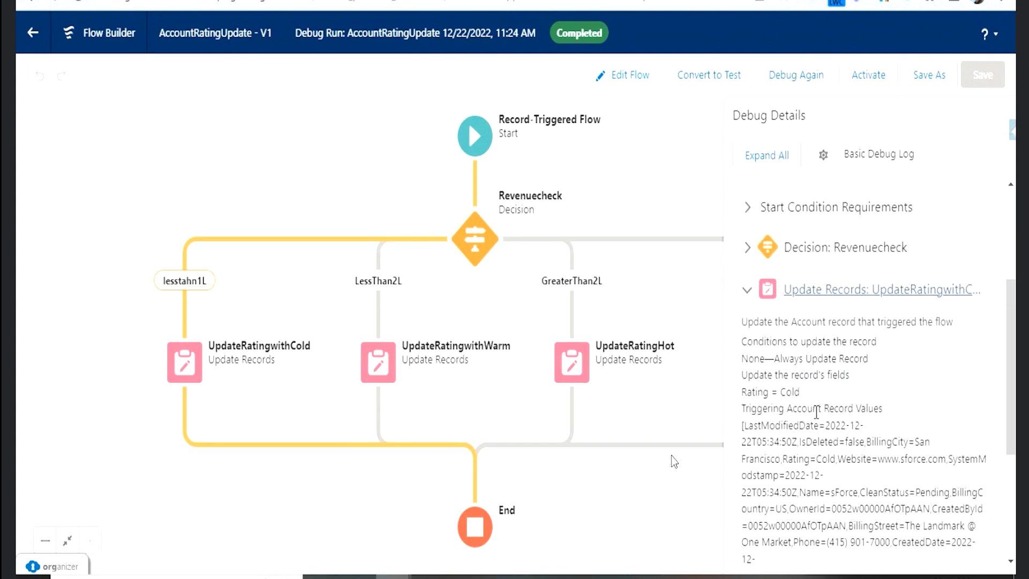
pyautogui.scroll(-2, 816, 412)
pyautogui.scroll(-2, 819, 362)
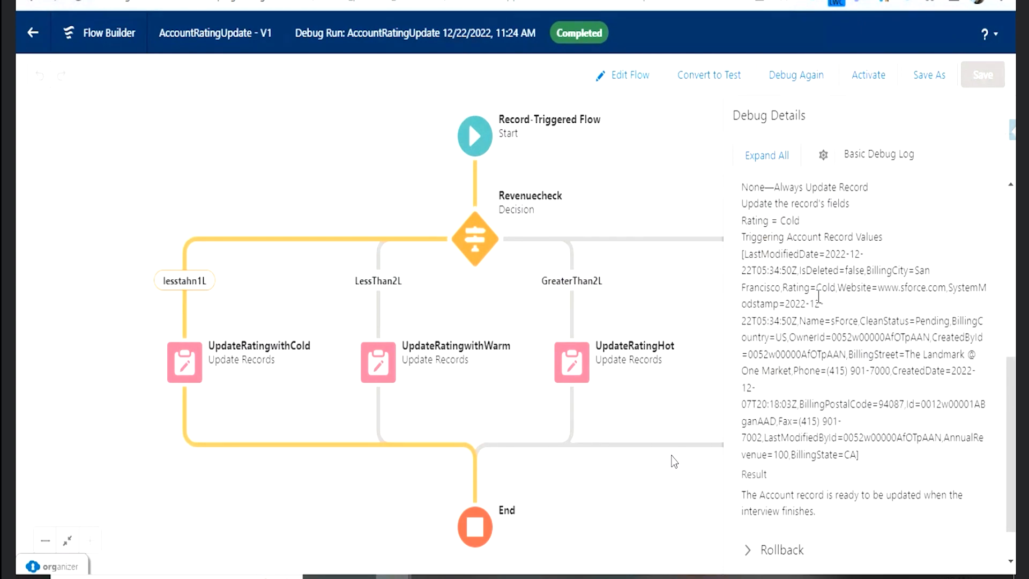
pyautogui.moveTo(785, 290); pyautogui.dragTo(835, 289)
pyautogui.scroll(-1, 839, 316)
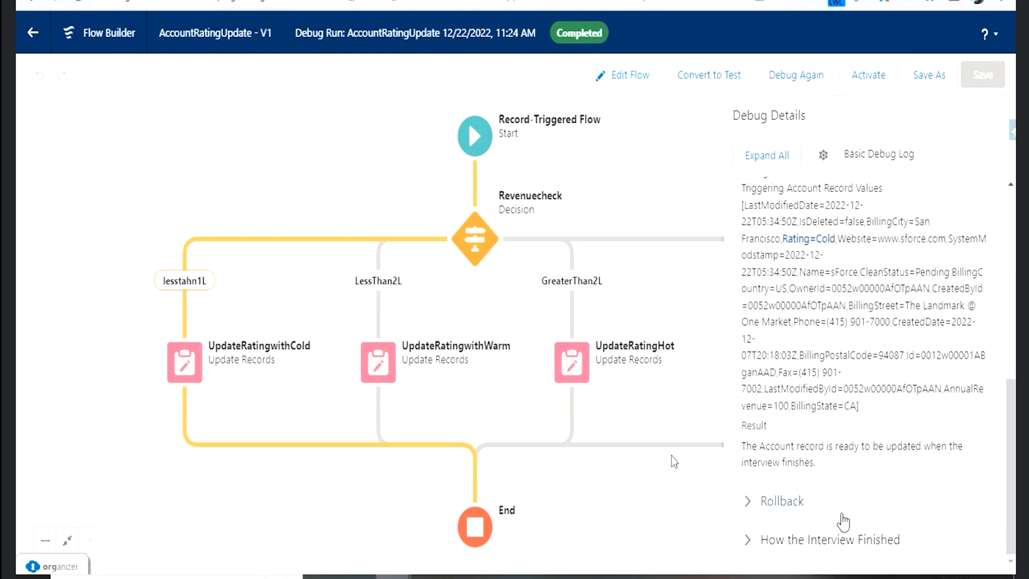
# - Check the debug run's interview-finished and Rollback details, then collapse them along with the UpdateRatingwithCold details
pyautogui.click(749, 542)
pyautogui.click(749, 543)
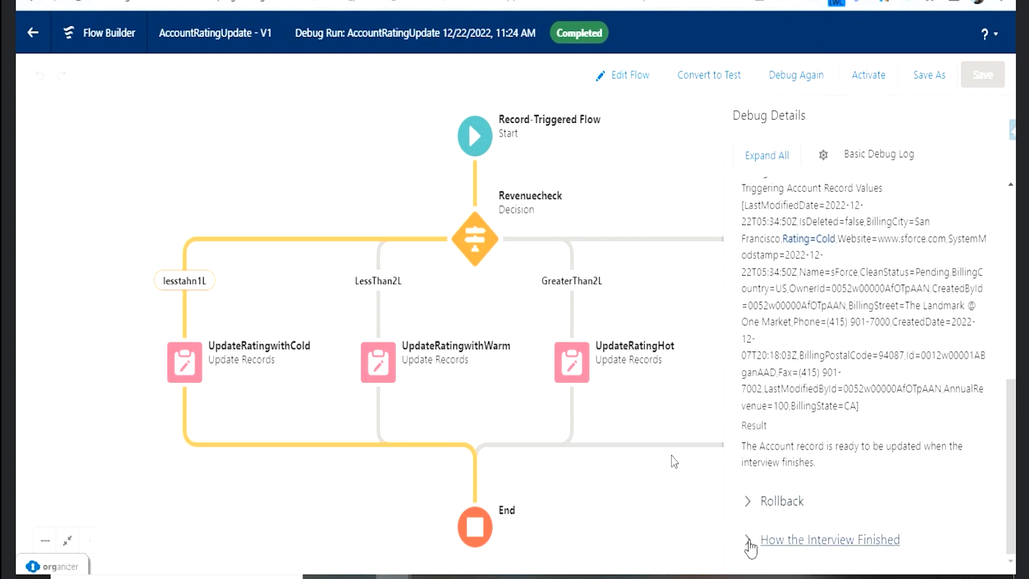
pyautogui.click(749, 501)
pyautogui.scroll(-1, 852, 488)
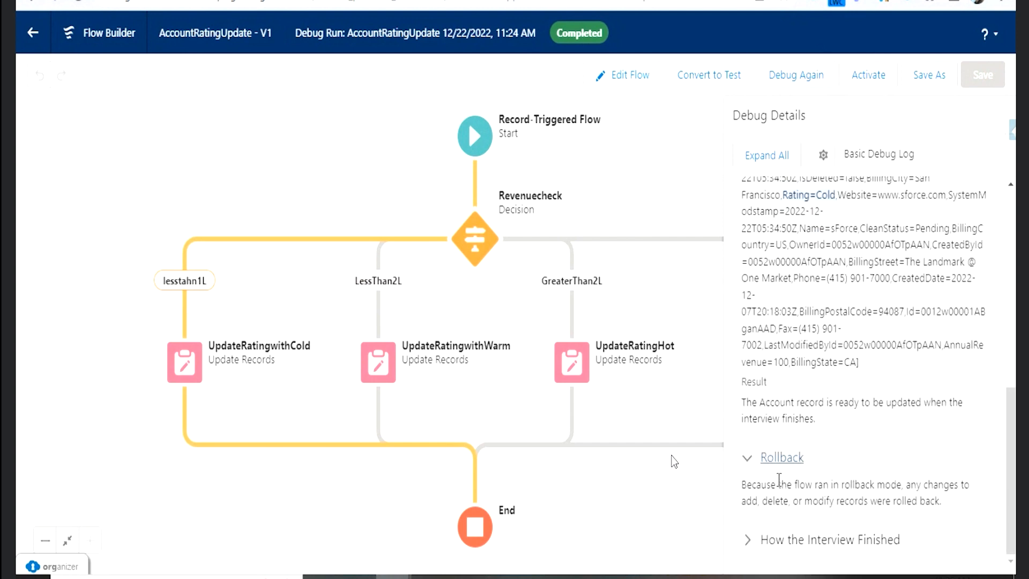
pyautogui.click(748, 463)
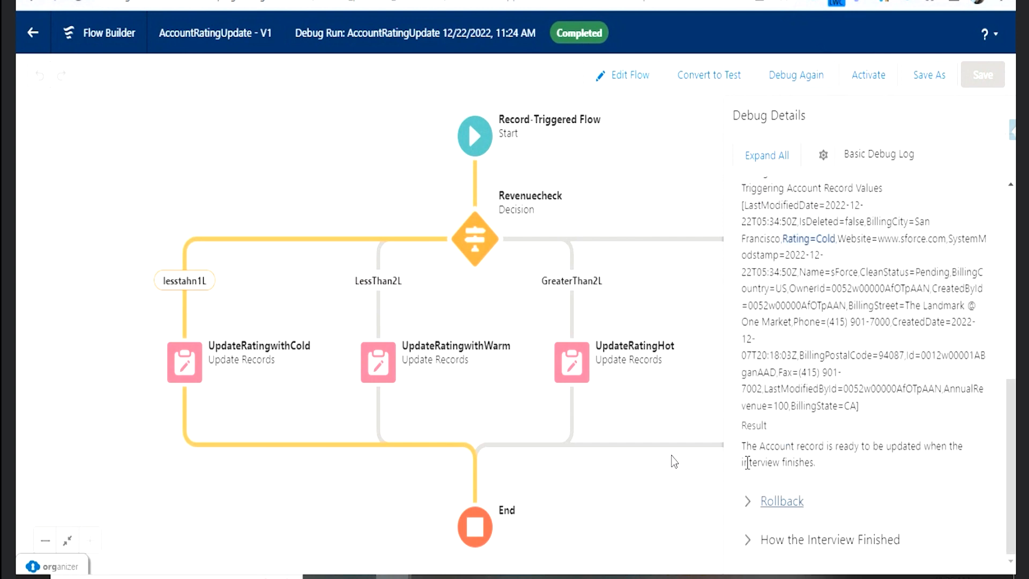
pyautogui.scroll(3, 822, 445)
pyautogui.click(747, 246)
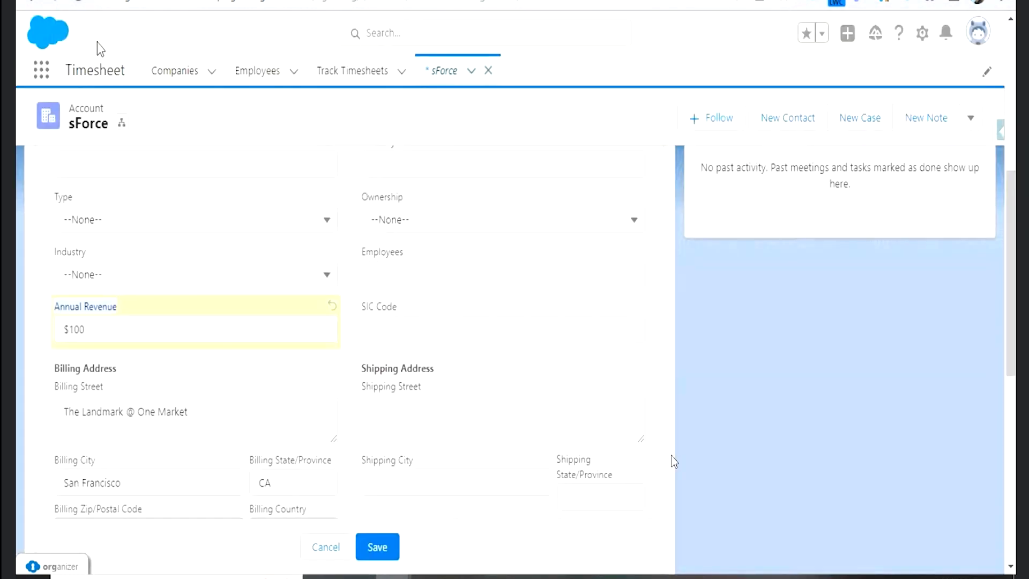
# - Switch to the sForce account record, discard its unsaved Annual Revenue edit, reload the page and check the record's details
pyautogui.click(318, 548)
pyautogui.click(83, 8)
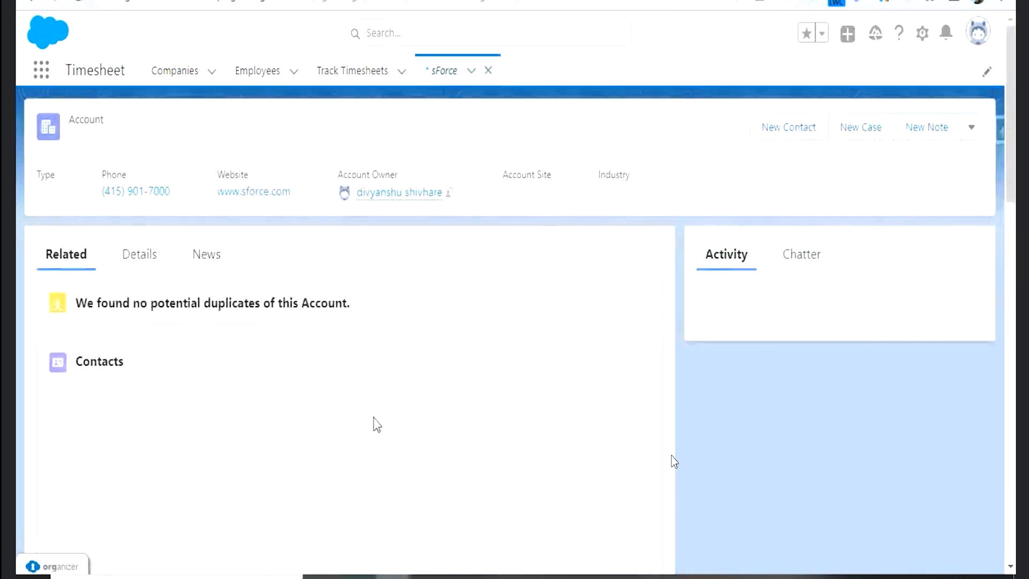
pyautogui.click(141, 262)
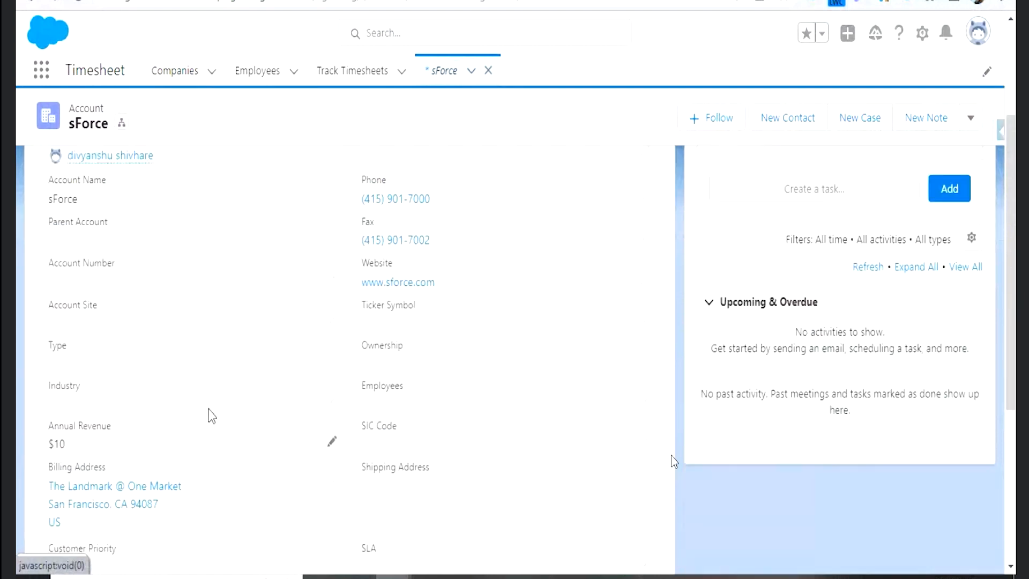
pyautogui.scroll(3, 209, 416)
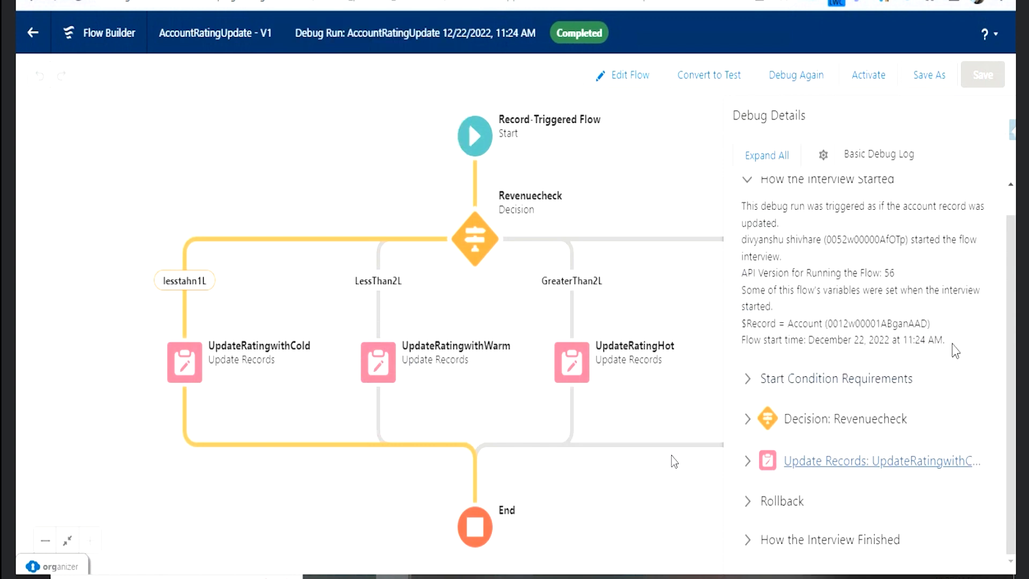
# - Debug the flow again as an update of the sForce account, with the triggering record's Annual Revenue set to 250000
pyautogui.moveTo(948, 341); pyautogui.dragTo(762, 220)
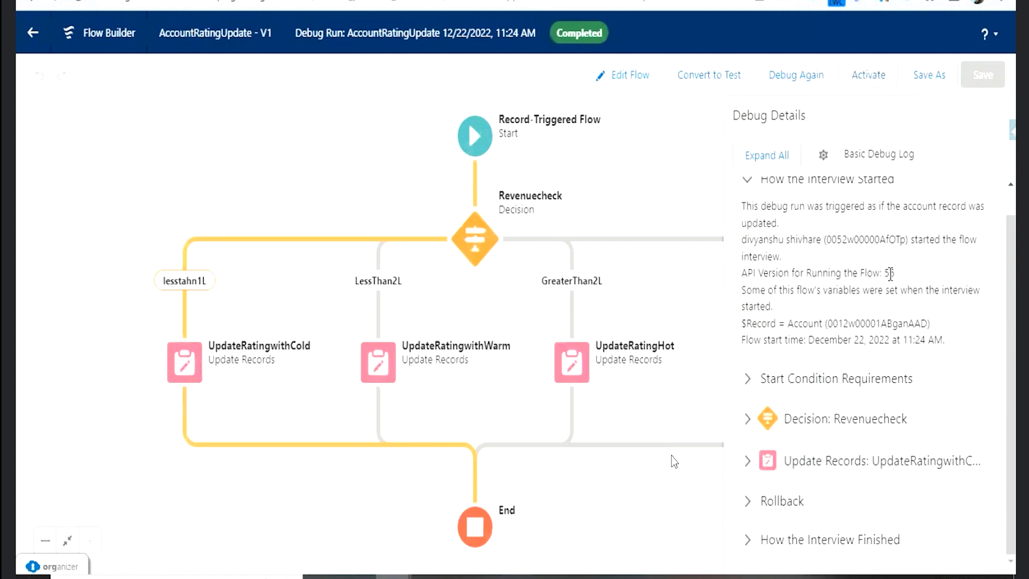
pyautogui.scroll(1, 890, 273)
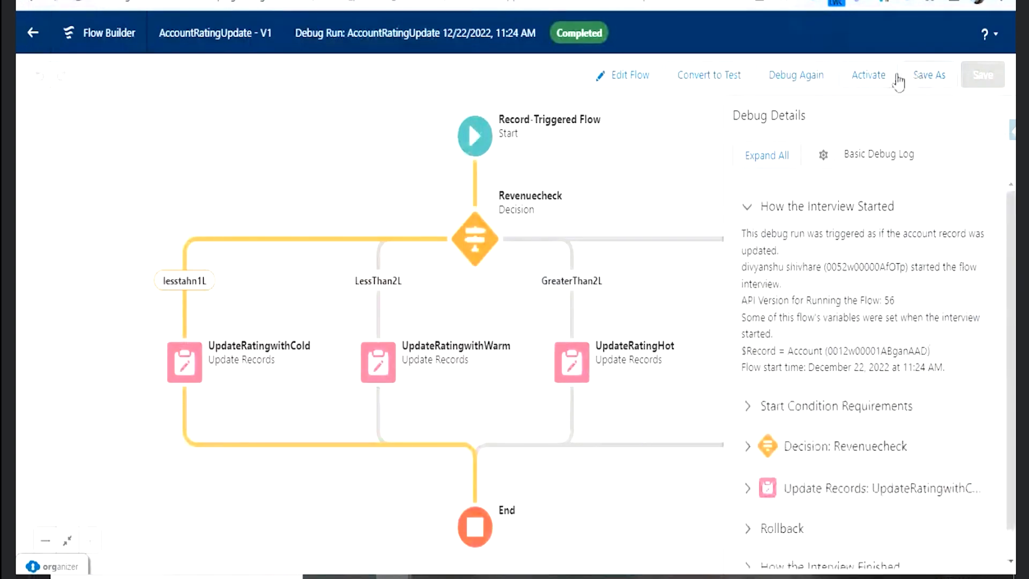
pyautogui.click(796, 78)
pyautogui.scroll(-3, 351, 190)
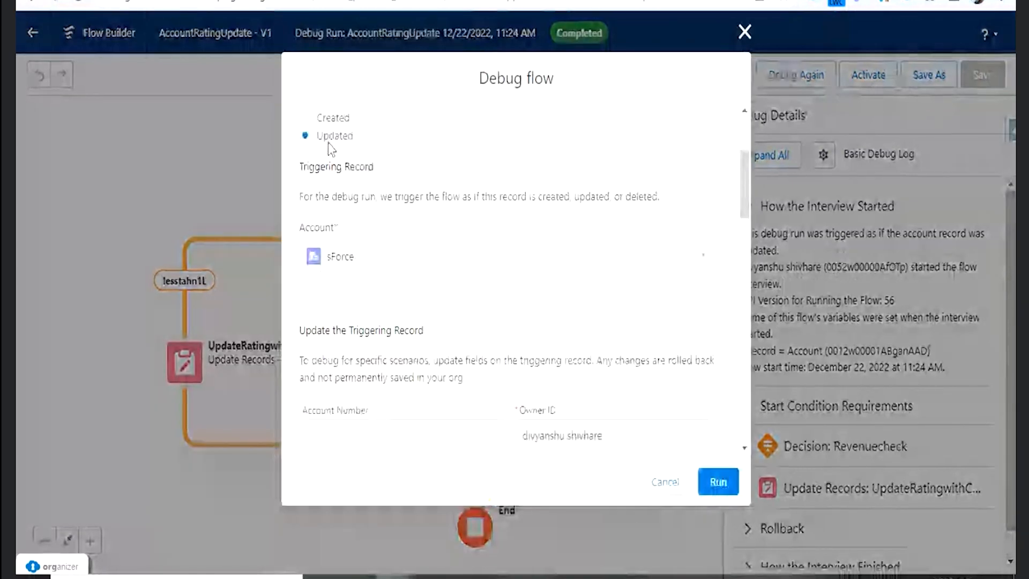
pyautogui.scroll(-7, 382, 250)
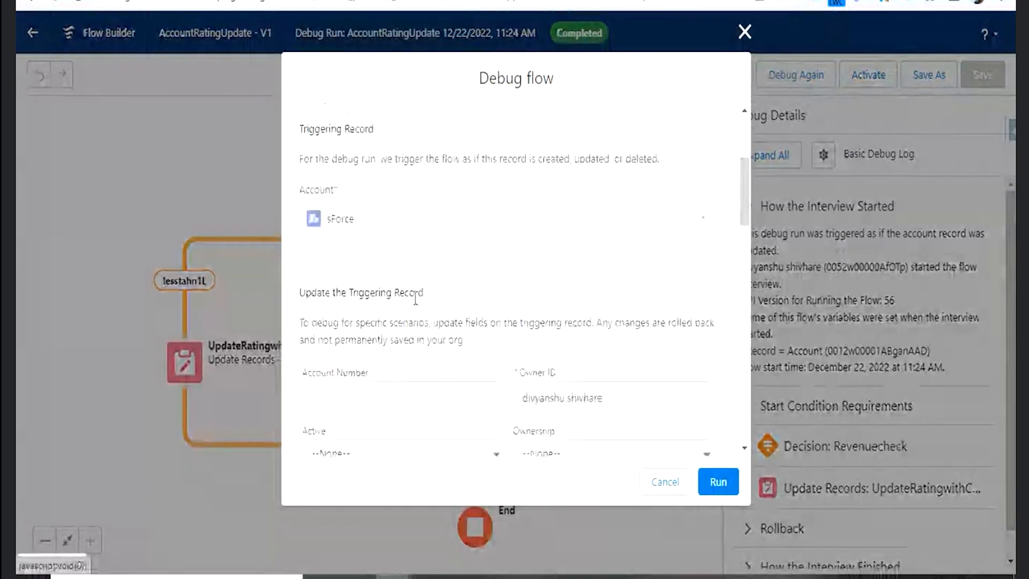
pyautogui.click(382, 211)
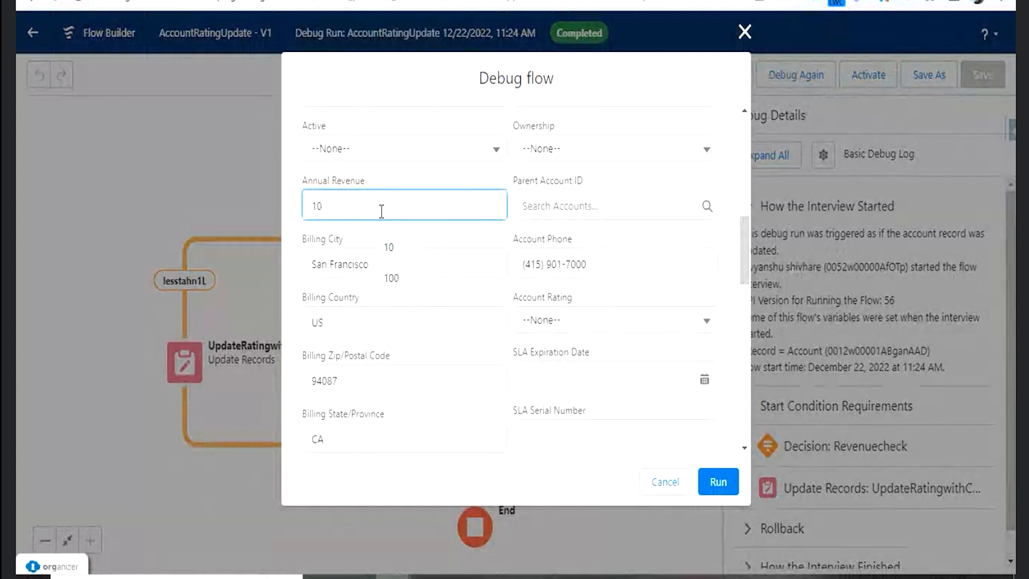
pyautogui.write('250000')
pyautogui.click(386, 241)
pyautogui.scroll(-2, 515, 268)
pyautogui.click(719, 482)
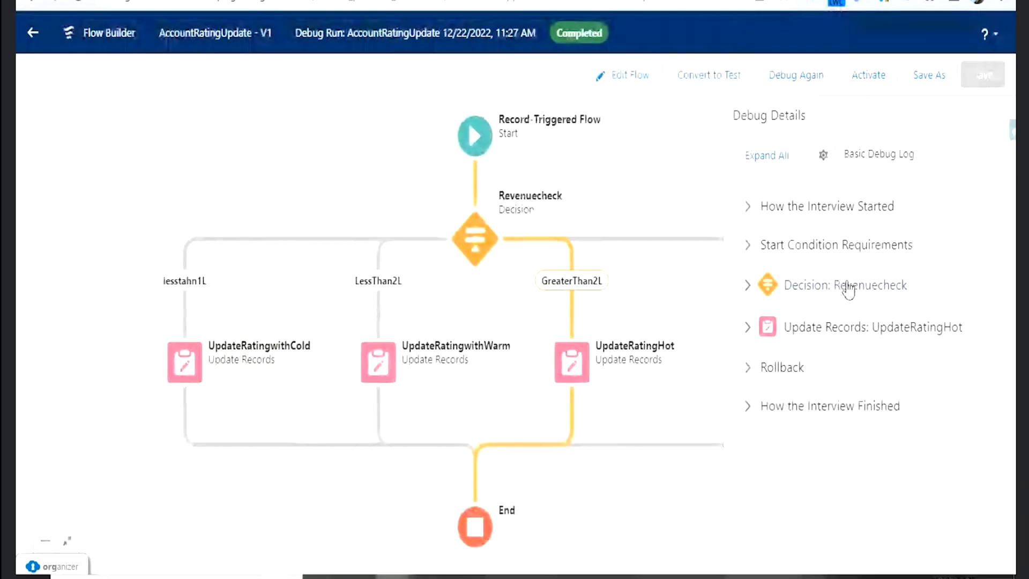
# - Compare the debug details for the lesstahn1L outcome with its conditions in the Revenuecheck decision, closing the decision without changes
pyautogui.click(751, 284)
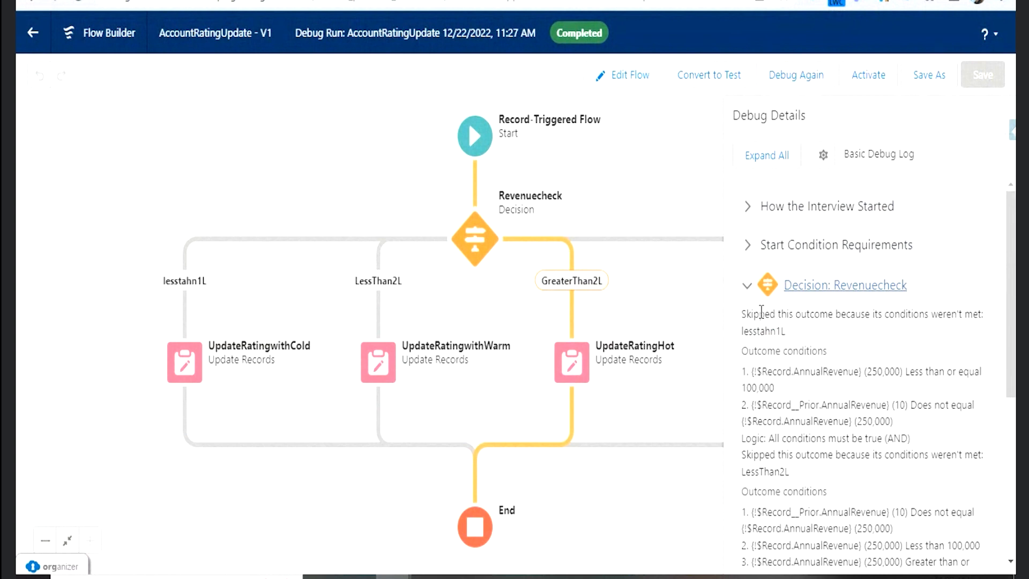
pyautogui.moveTo(742, 333)
pyautogui.mouseDown()
pyautogui.moveTo(793, 339)
pyautogui.moveTo(798, 315)
pyautogui.moveTo(751, 316)
pyautogui.mouseUp()
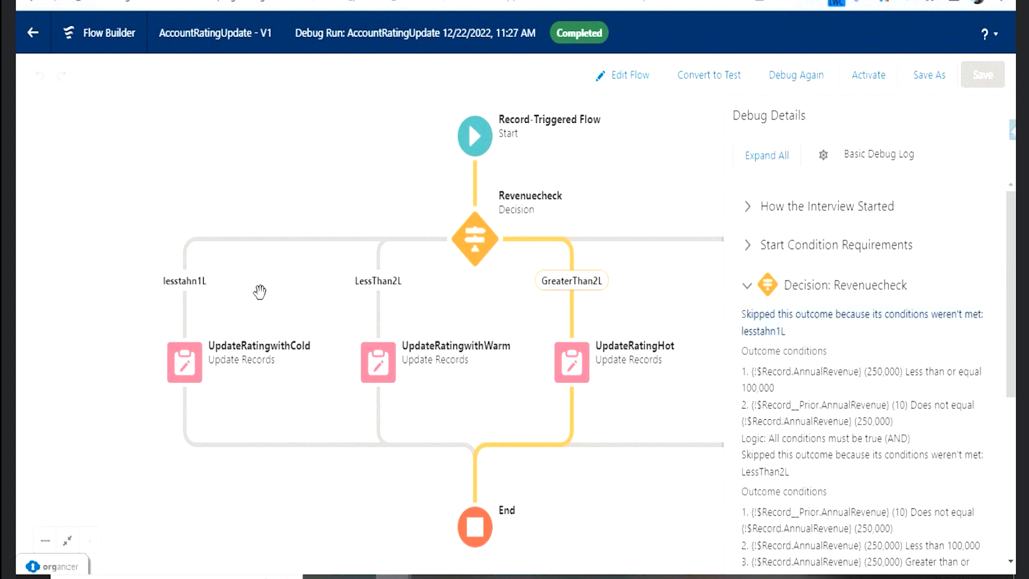
pyautogui.click(478, 248)
pyautogui.doubleClick(478, 247)
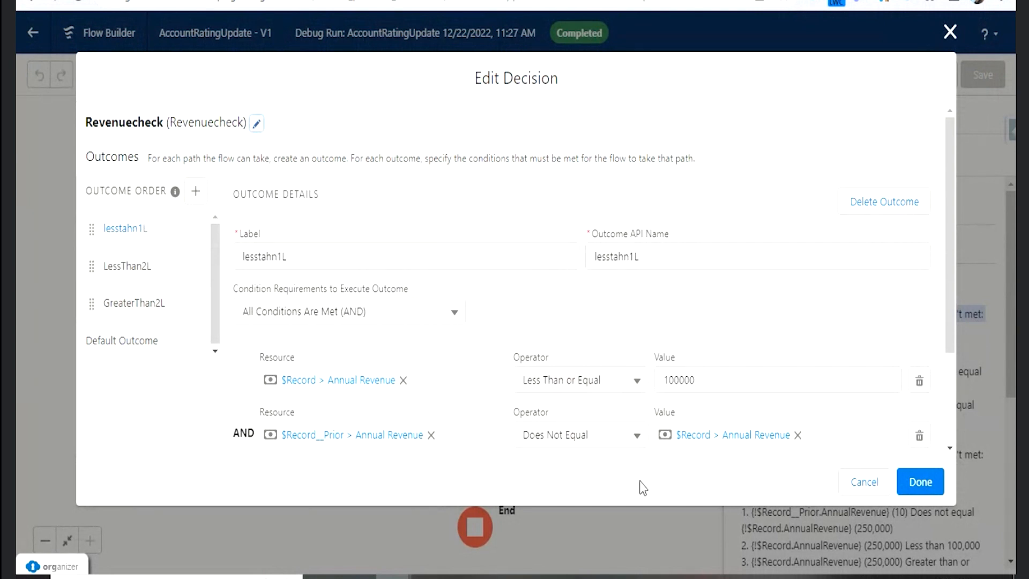
pyautogui.click(866, 483)
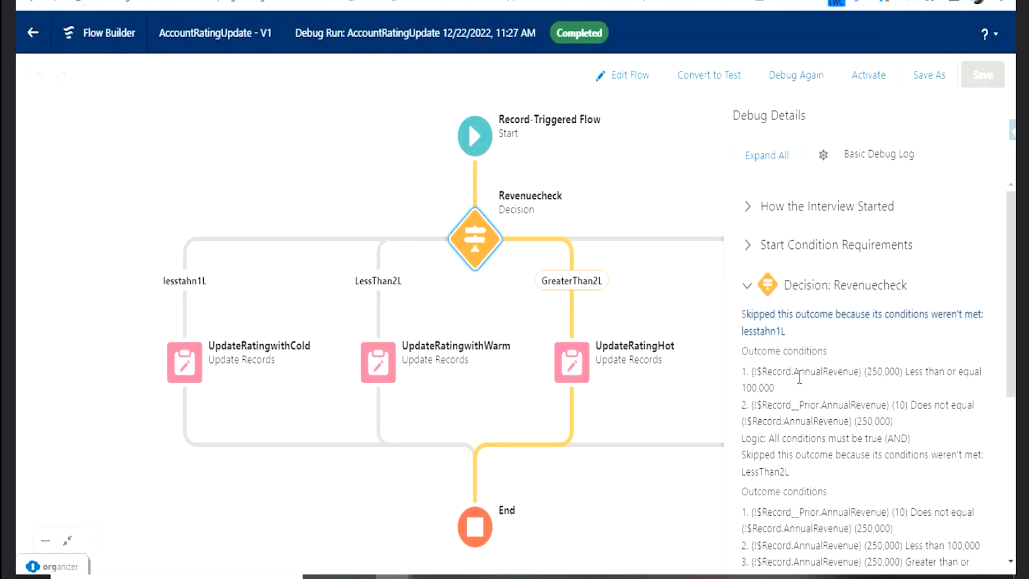
# - Examine how the debug run evaluated the conditions of the LessThan2L and GreaterThan2L outcomes in Revenuecheck
pyautogui.scroll(-2, 778, 397)
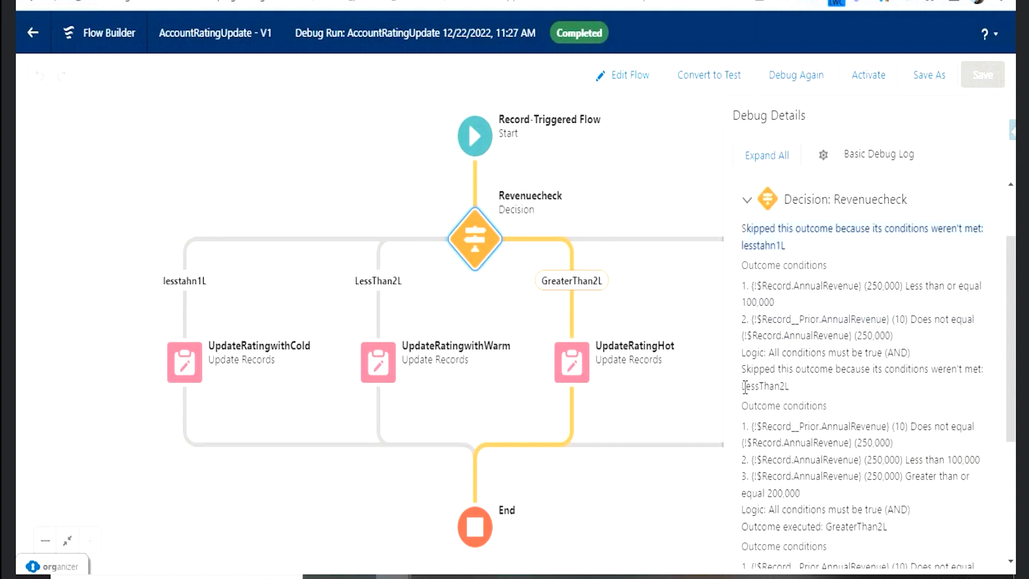
pyautogui.doubleClick(765, 370)
pyautogui.scroll(-4, 893, 413)
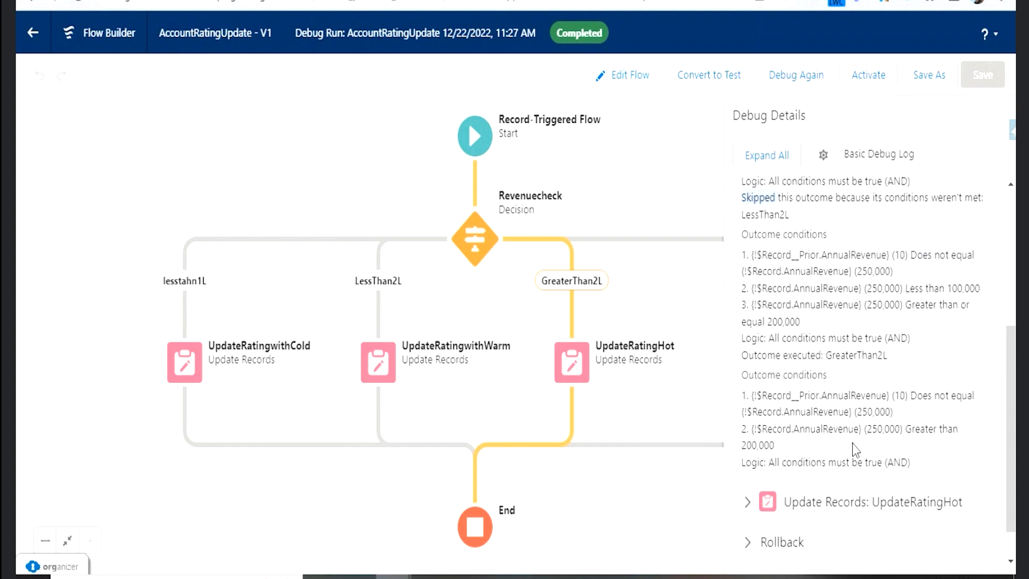
pyautogui.moveTo(787, 442); pyautogui.dragTo(783, 359)
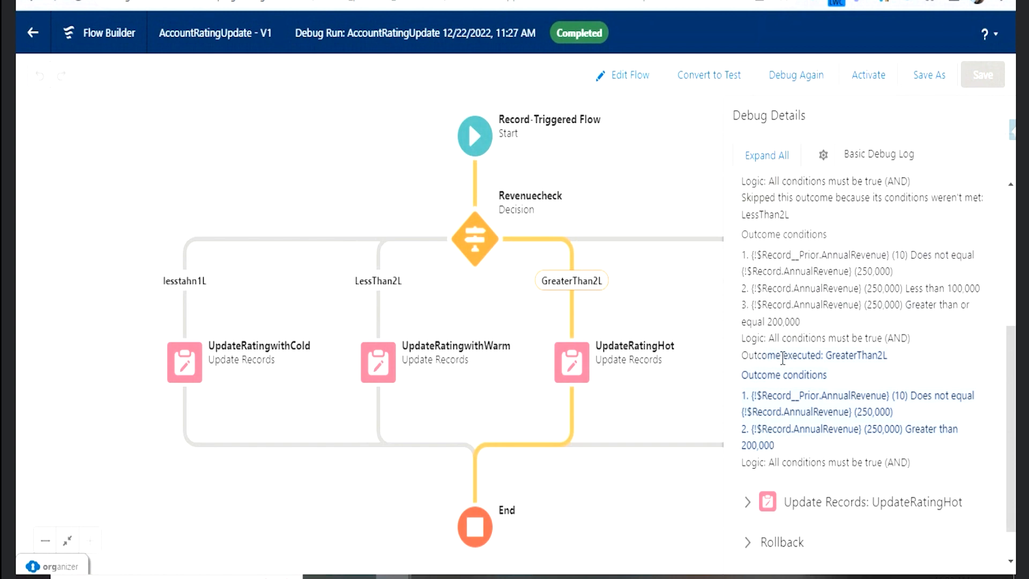
# - Review the executed GreaterThan2L outcome in the debug details and examine the record values set by UpdateRatingHot
pyautogui.click(810, 356)
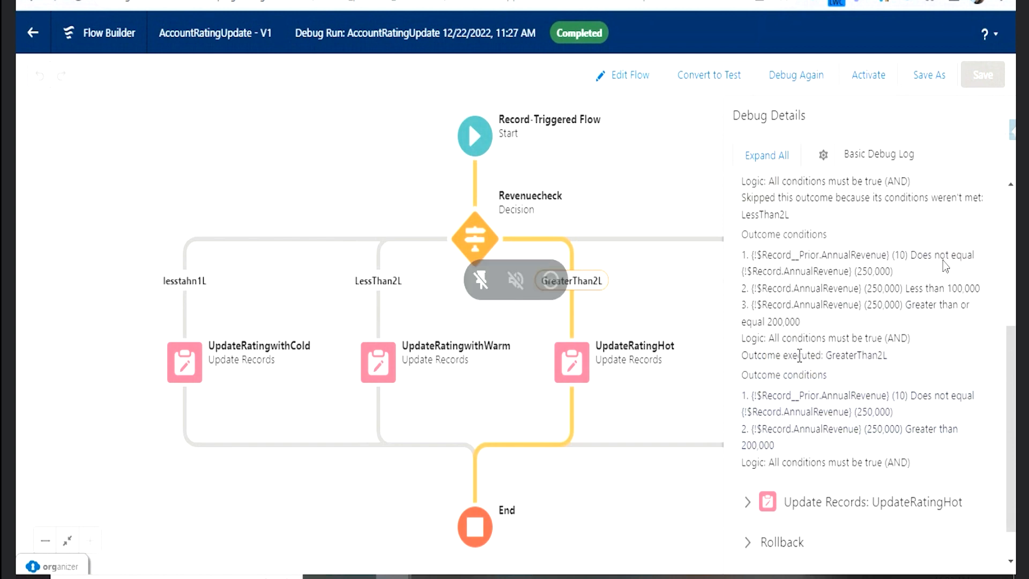
pyautogui.moveTo(783, 355); pyautogui.dragTo(888, 355)
pyautogui.click(848, 362)
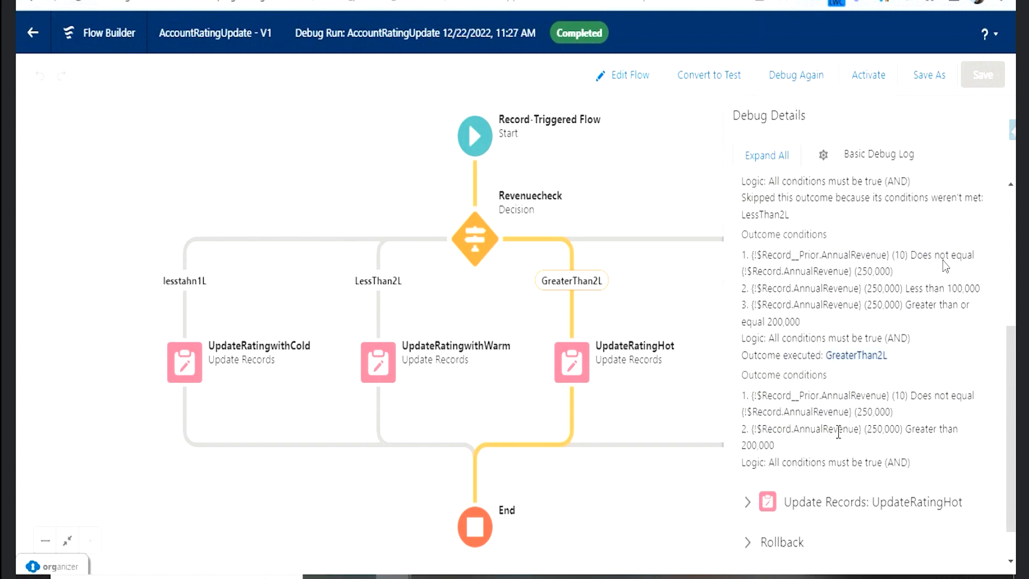
pyautogui.scroll(-1, 758, 453)
pyautogui.click(747, 467)
pyautogui.scroll(-3, 877, 501)
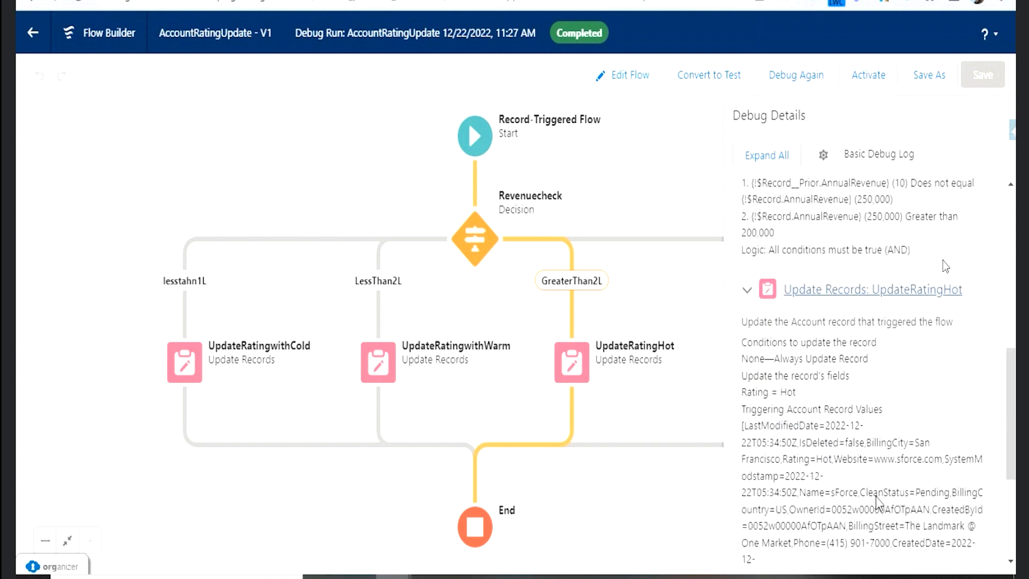
pyautogui.doubleClick(804, 465)
pyautogui.moveTo(805, 465); pyautogui.dragTo(820, 465)
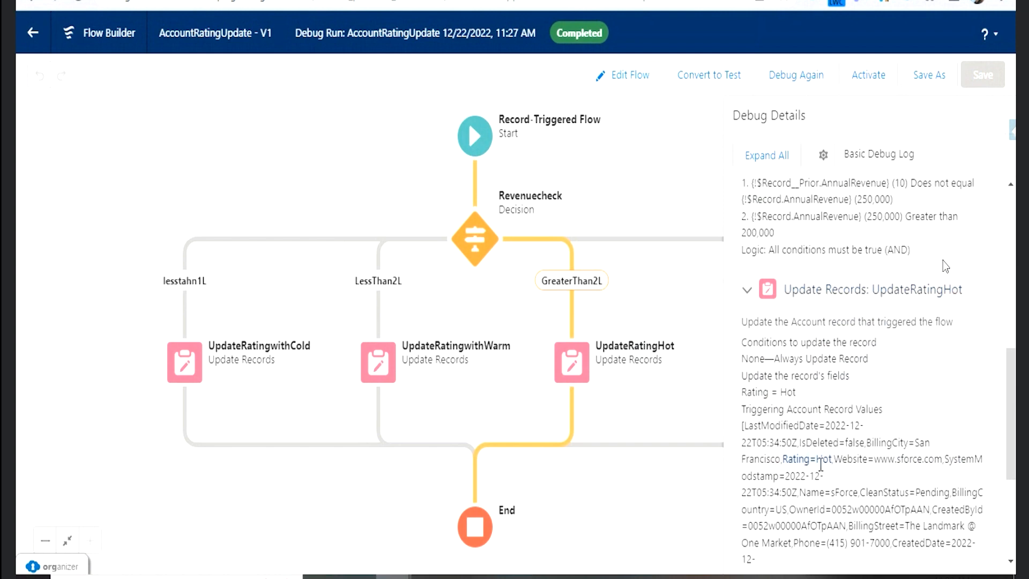
pyautogui.click(822, 461)
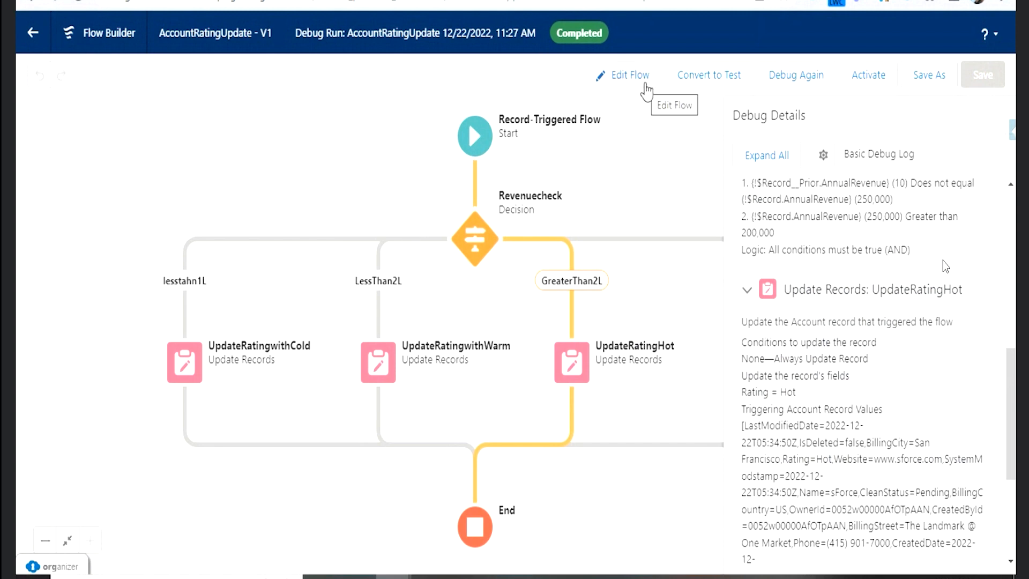
# - Activate the flow and save the sForce account record with its Annual Revenue set to 10223, checking its Rating
pyautogui.click(866, 81)
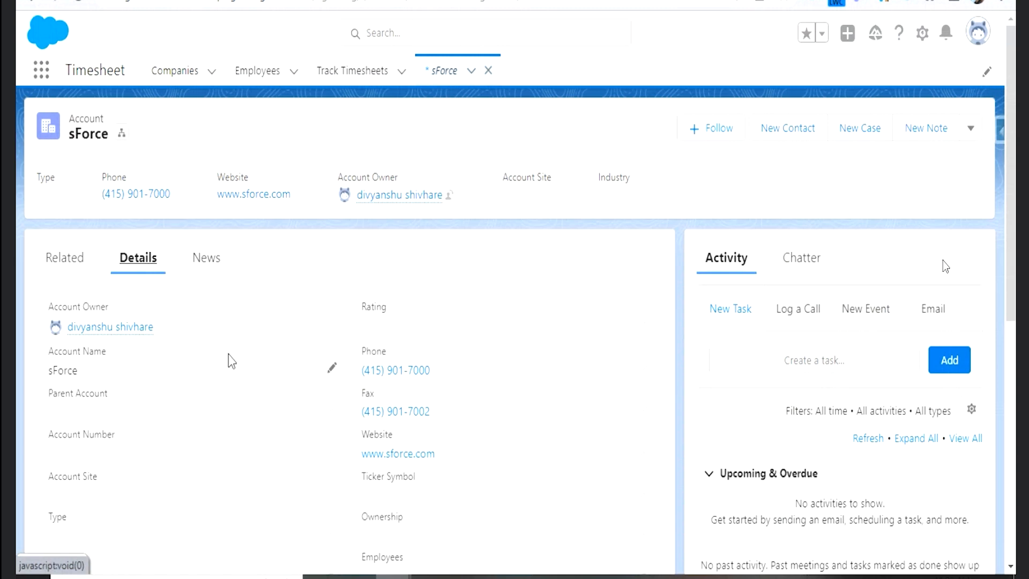
pyautogui.scroll(-4, 230, 360)
pyautogui.click(330, 357)
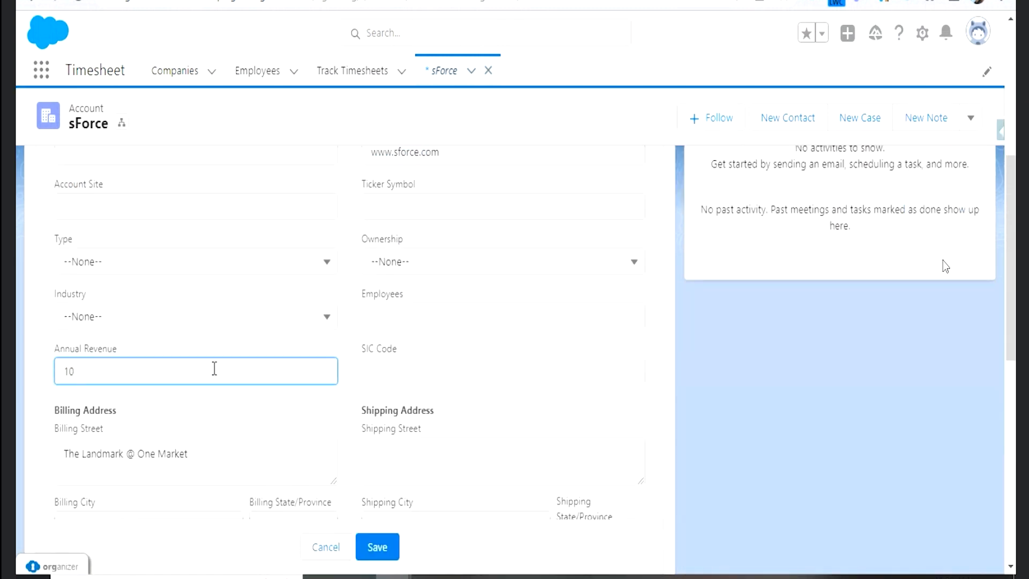
pyautogui.write('10,223')
pyautogui.click(378, 547)
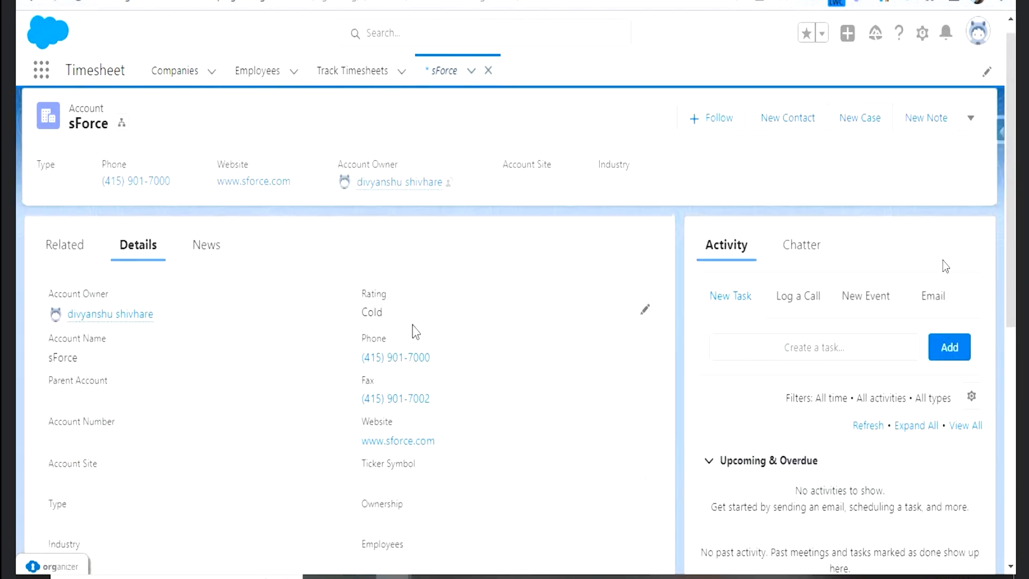
pyautogui.scroll(-8, 271, 361)
pyautogui.scroll(6, 271, 361)
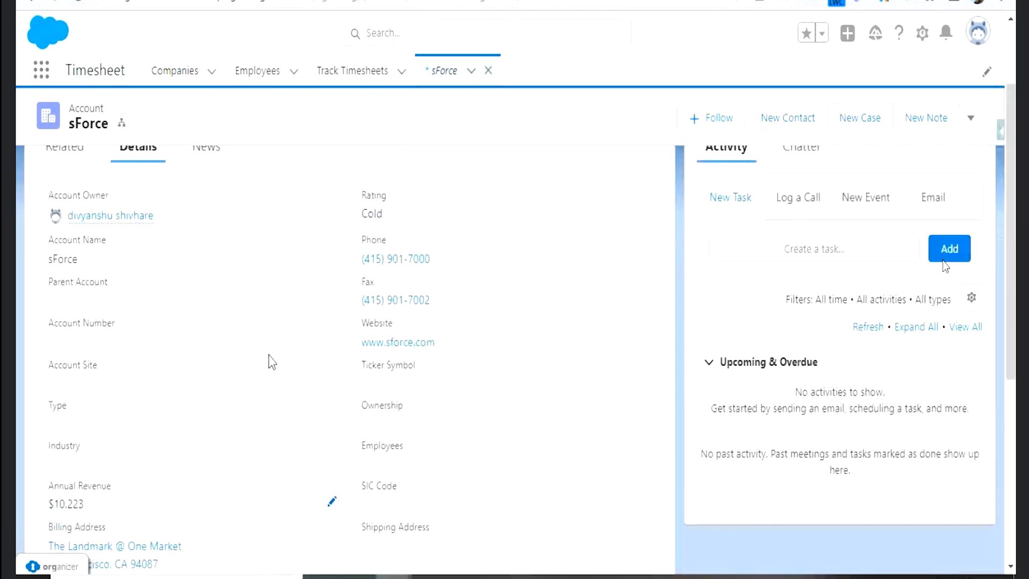
# - Clear the Annual Revenue of the sForce account and save the record
pyautogui.scroll(-2, 327, 440)
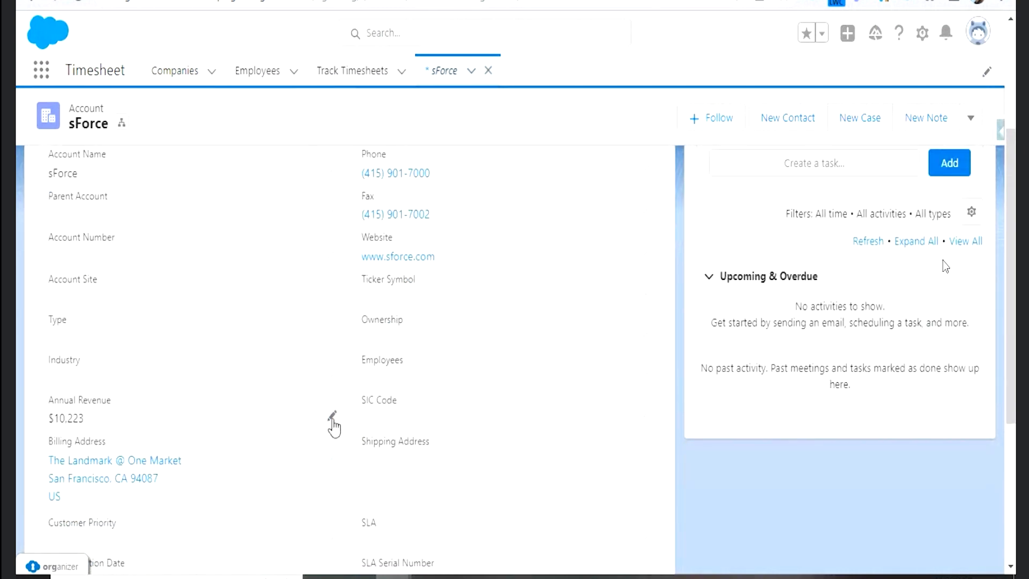
pyautogui.click(332, 417)
pyautogui.press('BackSpace')
pyautogui.press('BackSpace')
pyautogui.press('BackSpace')
pyautogui.press('BackSpace')
pyautogui.click(396, 544)
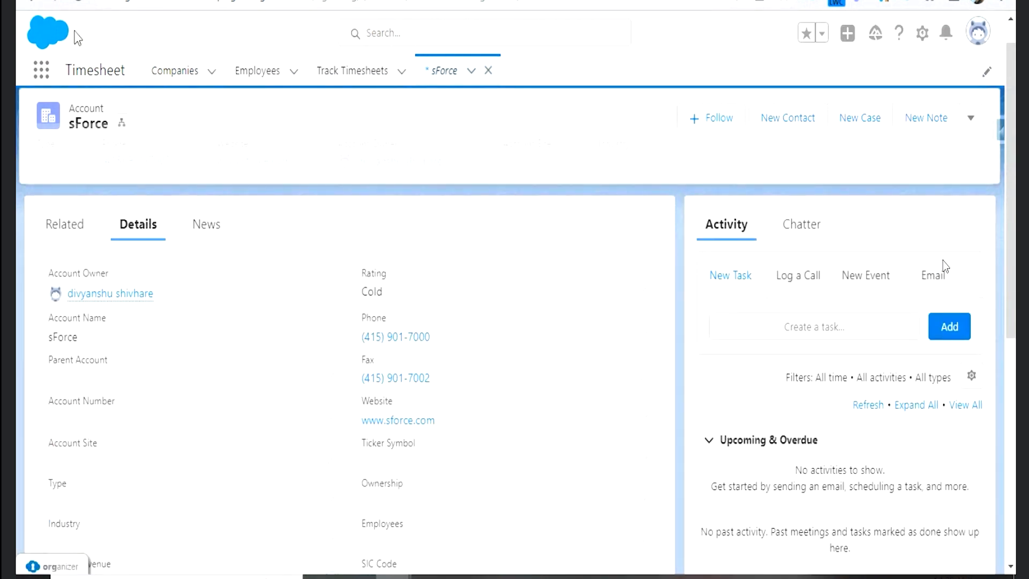
# - Switch back to the flow and delete the AnnualRevenue Greater Than 0 entry condition from its Start element
pyautogui.click(79, 4)
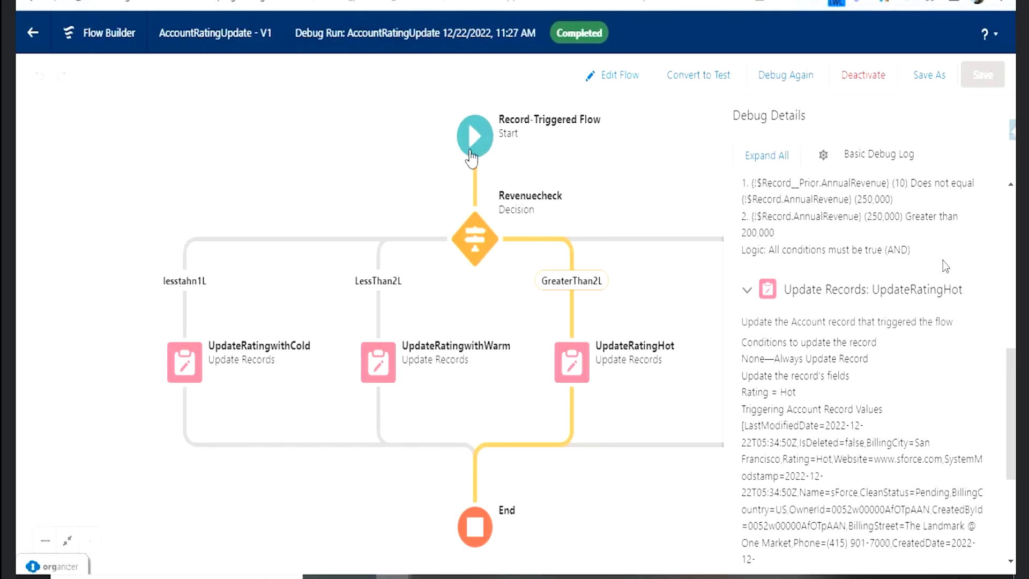
pyautogui.click(475, 136)
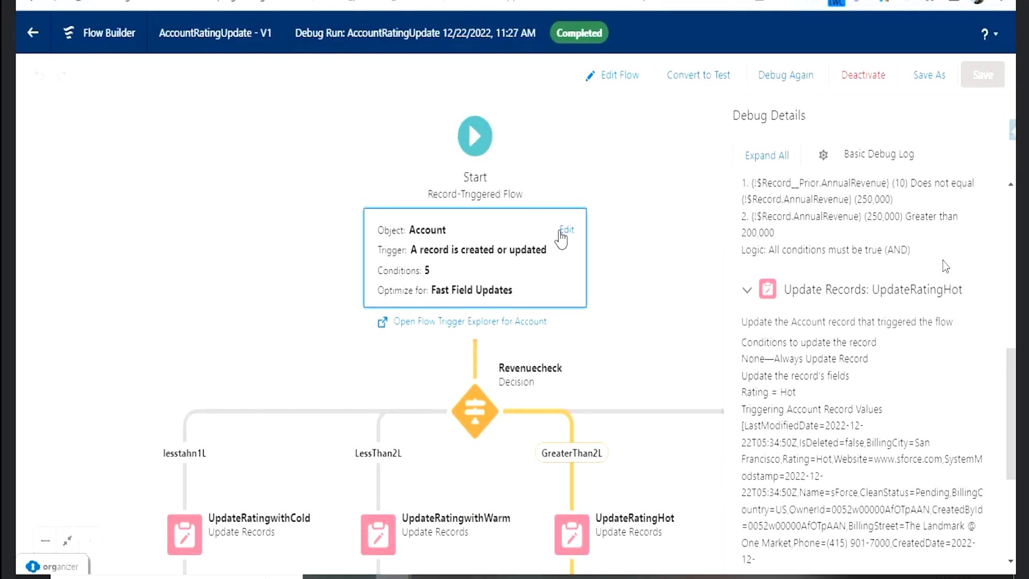
pyautogui.click(566, 229)
pyautogui.scroll(-1, 279, 300)
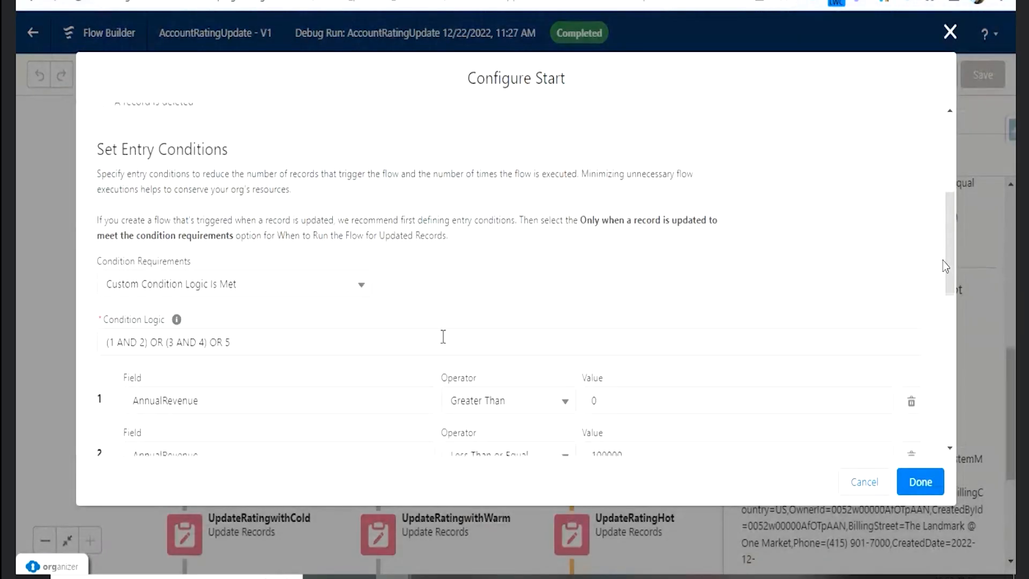
pyautogui.scroll(-2, 648, 376)
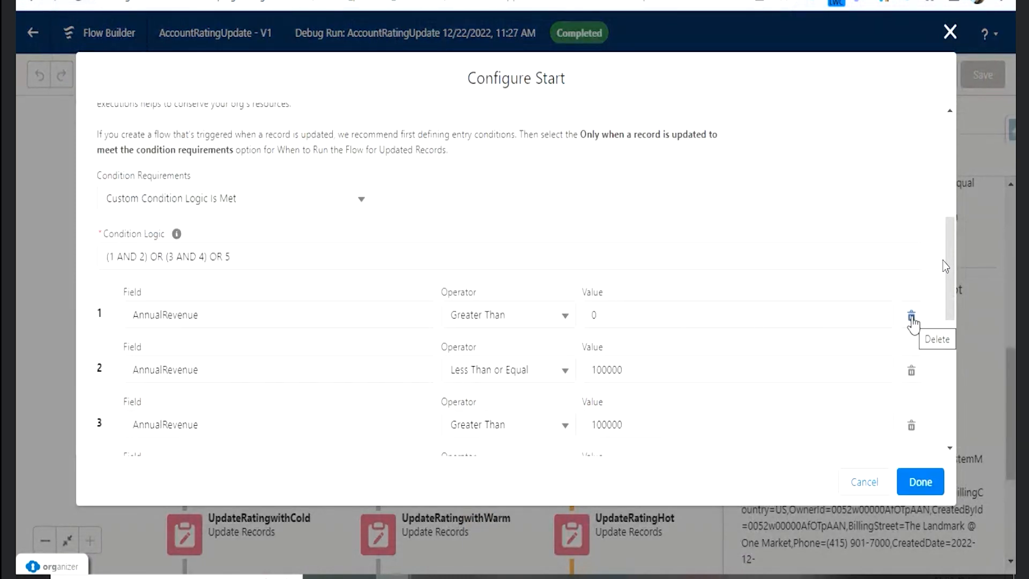
pyautogui.click(912, 320)
pyautogui.click(925, 493)
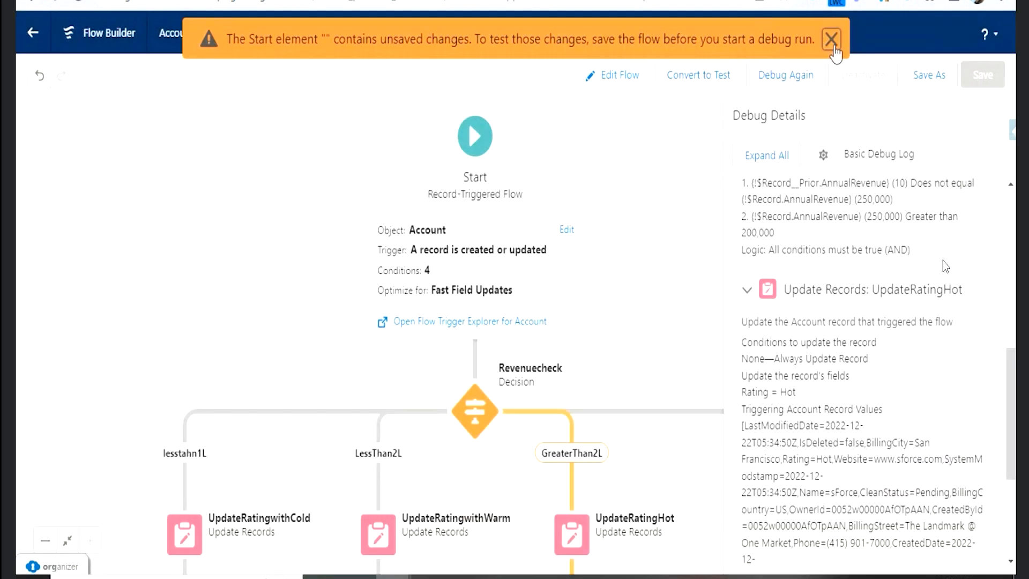
pyautogui.click(831, 40)
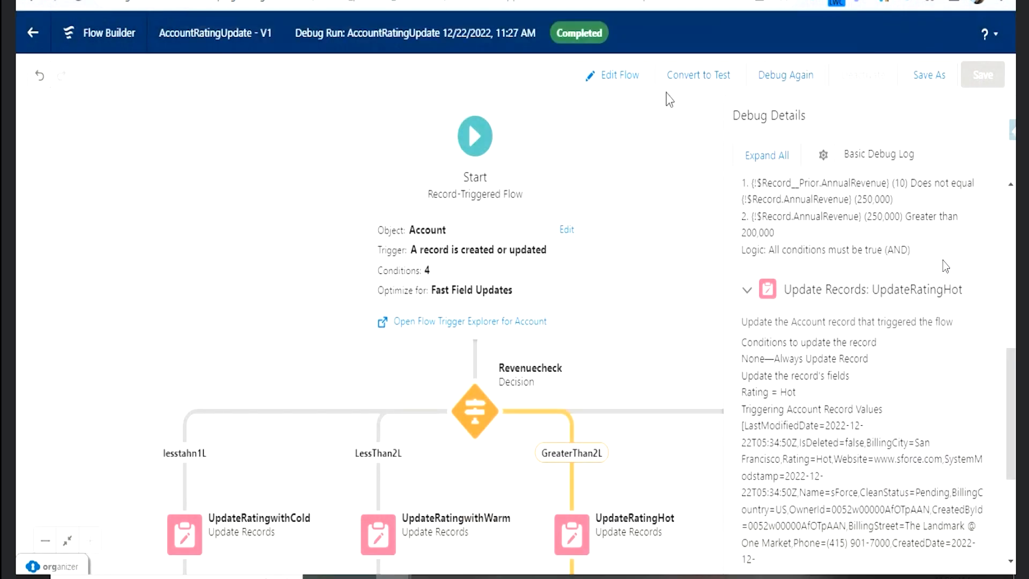
# - Return to editing the flow and change the Start element's entry condition logic to 1 OR (2 AND 3) OR 4
pyautogui.click(616, 75)
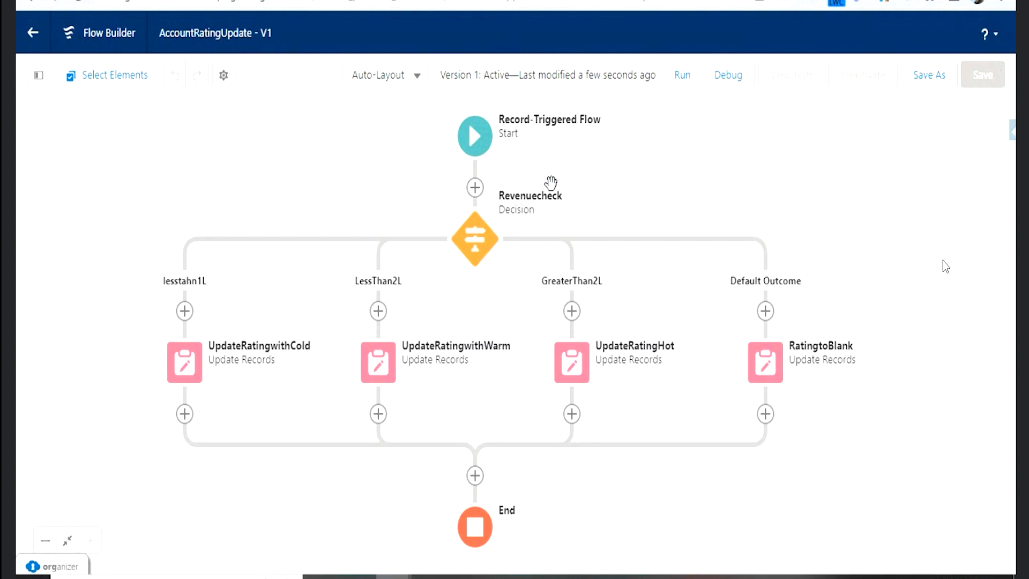
pyautogui.click(474, 144)
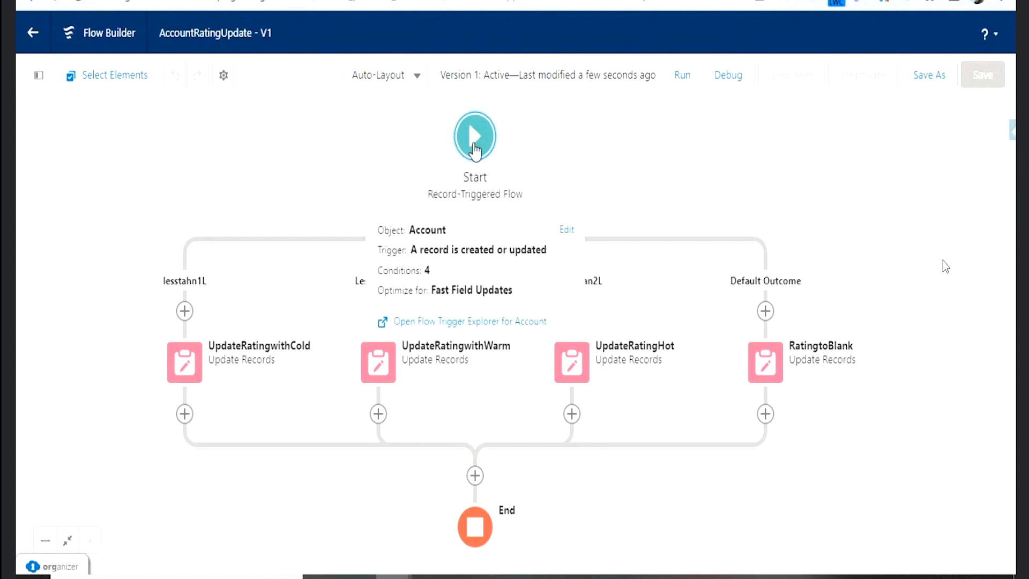
pyautogui.click(567, 229)
pyautogui.scroll(-7, 571, 252)
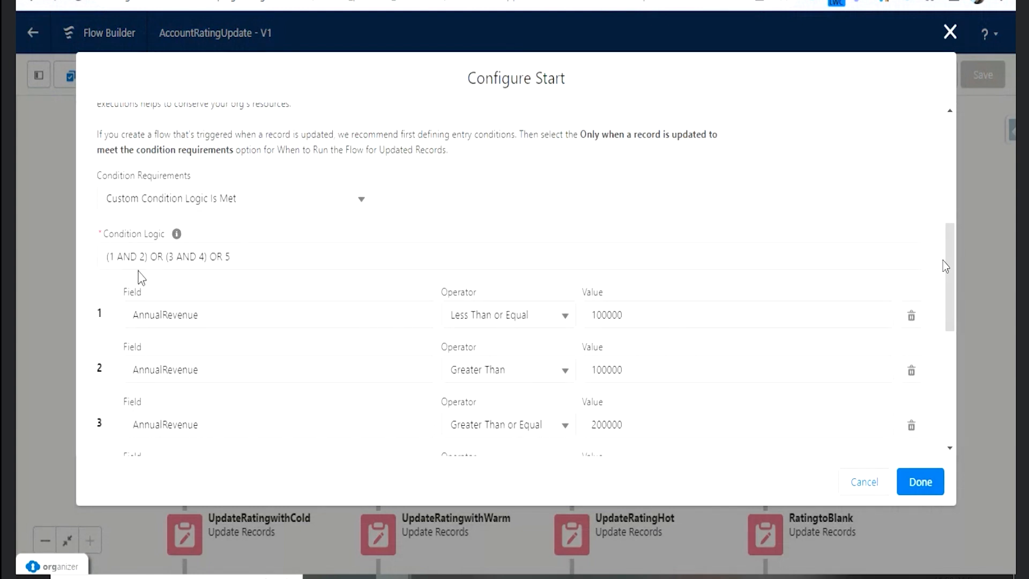
pyautogui.moveTo(138, 259); pyautogui.dragTo(84, 275)
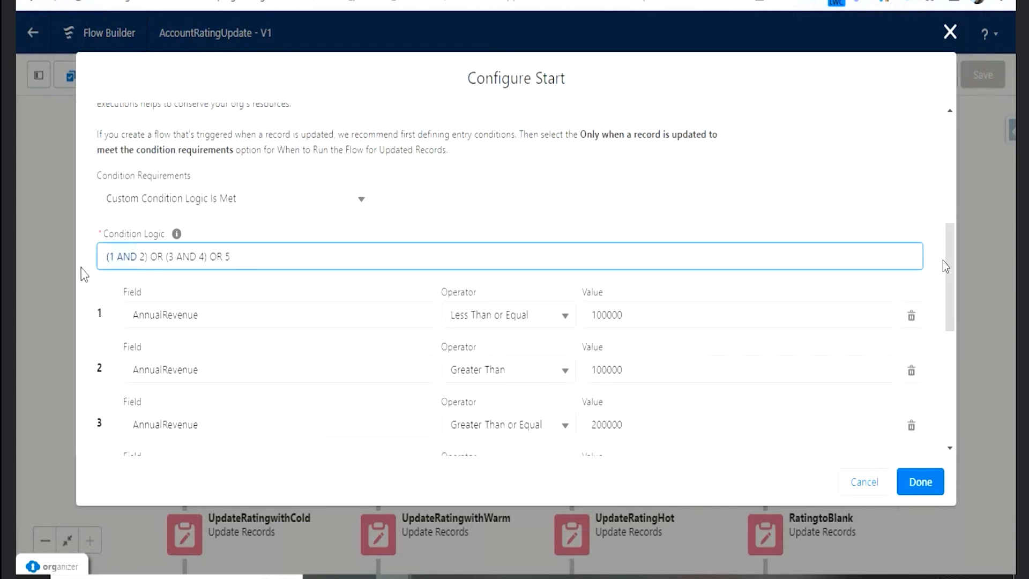
pyautogui.click(145, 256)
pyautogui.moveTo(118, 257); pyautogui.dragTo(136, 258)
pyautogui.press('BackSpace')
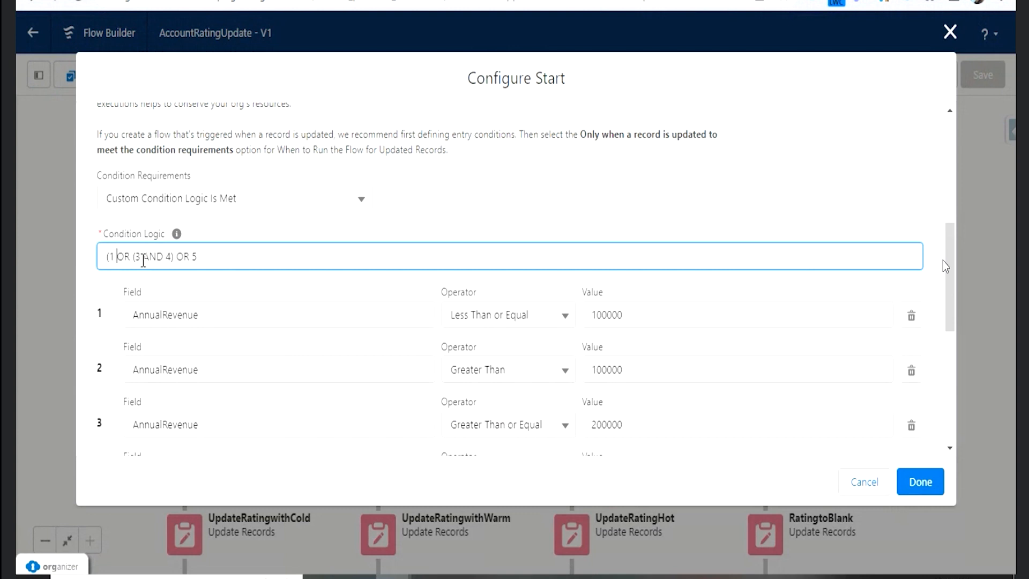
pyautogui.press('BackSpace')
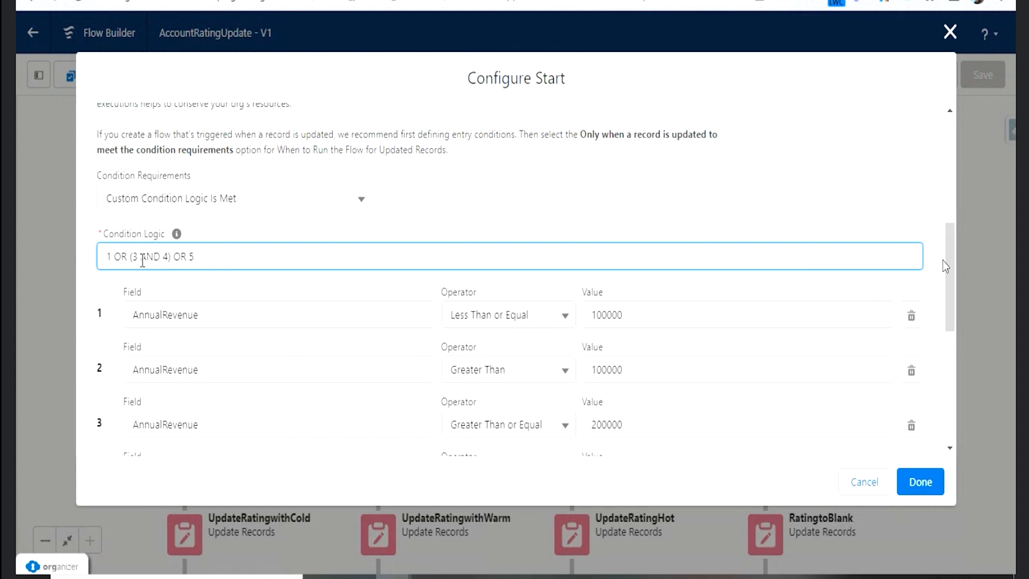
pyautogui.press('BackSpace')
pyautogui.write('2')
pyautogui.press('BackSpace')
pyautogui.write('3')
pyautogui.scroll(-1, 535, 444)
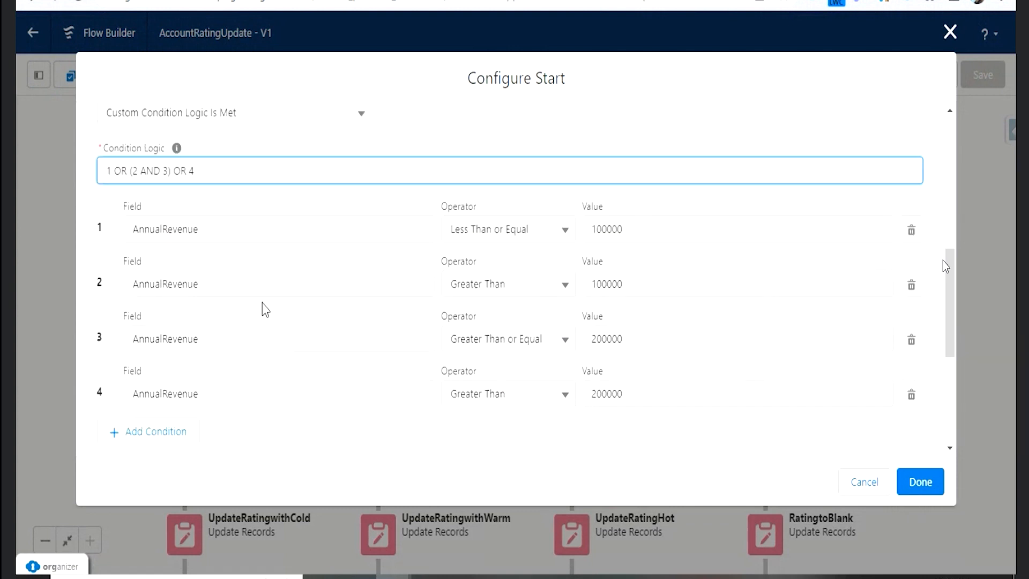
pyautogui.click(915, 484)
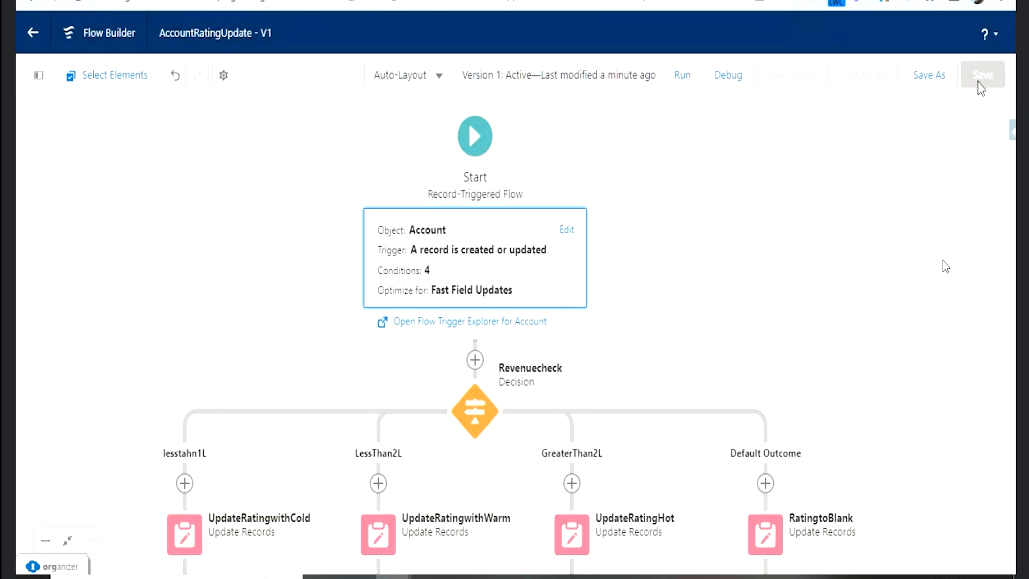
# - Save the AccountRatingUpdate flow as a new version
pyautogui.click(930, 80)
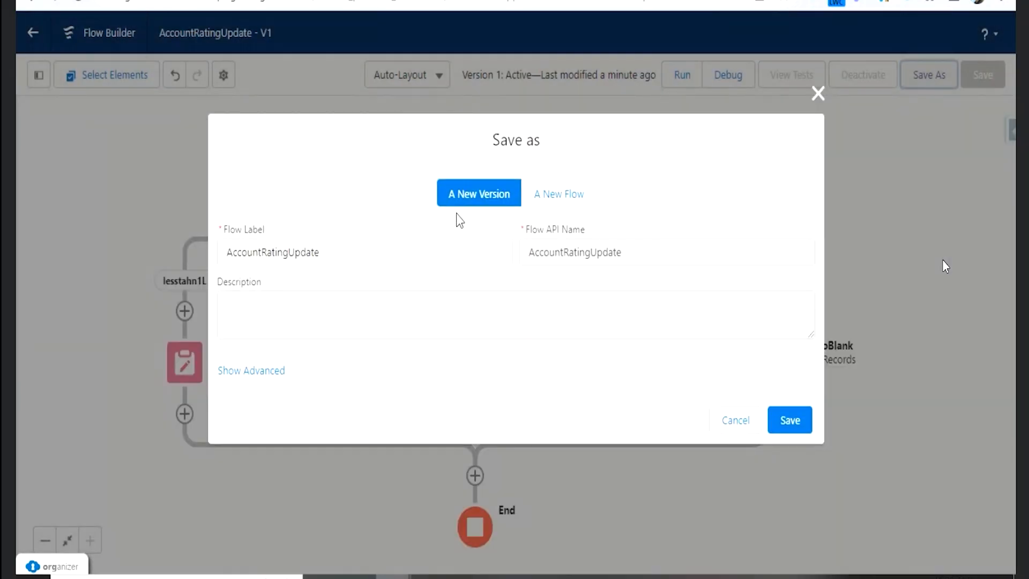
pyautogui.click(784, 426)
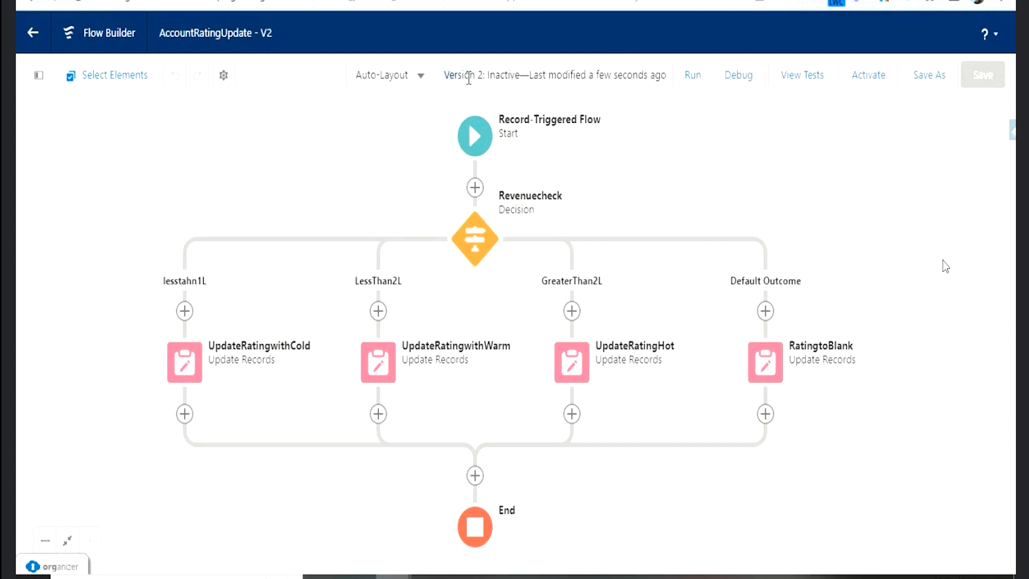
# - Debug the flow as an update of the sForce account with Annual Revenue set to 10, and expand the UpdateRatingwithCold details
pyautogui.click(739, 75)
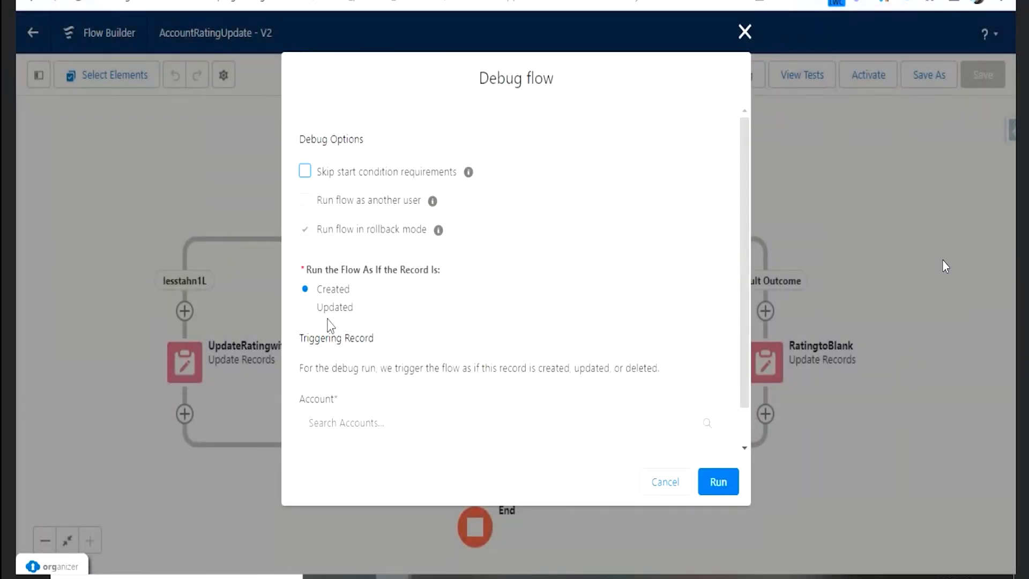
pyautogui.scroll(-1, 395, 320)
pyautogui.click(411, 393)
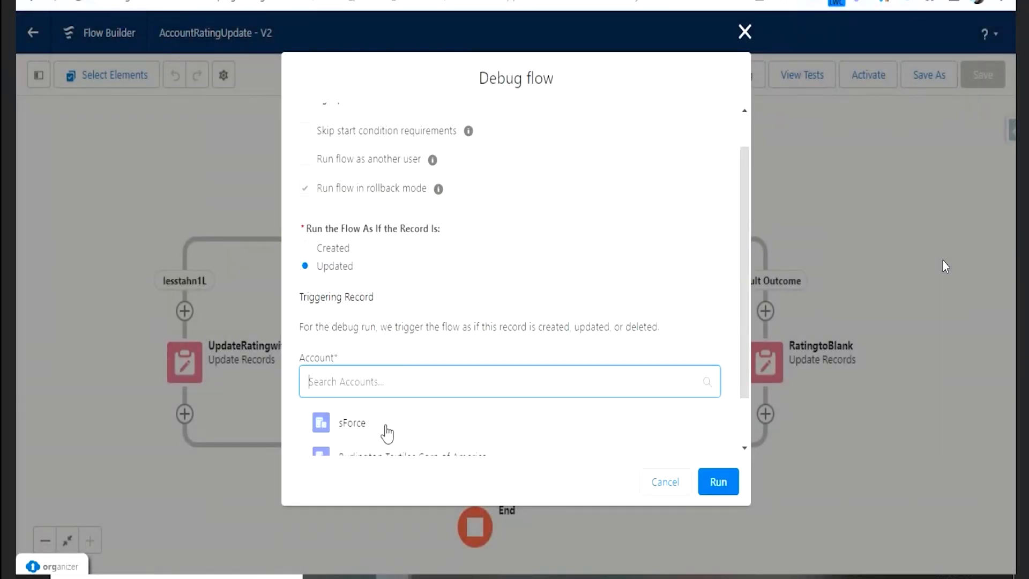
pyautogui.click(386, 429)
pyautogui.scroll(-5, 460, 395)
pyautogui.scroll(-6, 462, 377)
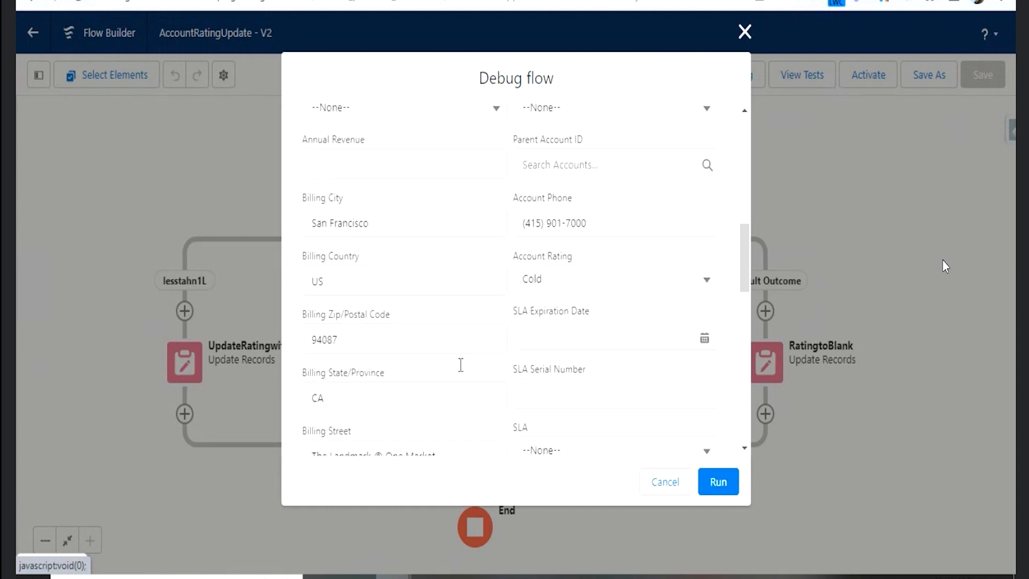
pyautogui.scroll(5, 423, 308)
pyautogui.click(382, 246)
pyautogui.click(393, 290)
pyautogui.click(718, 481)
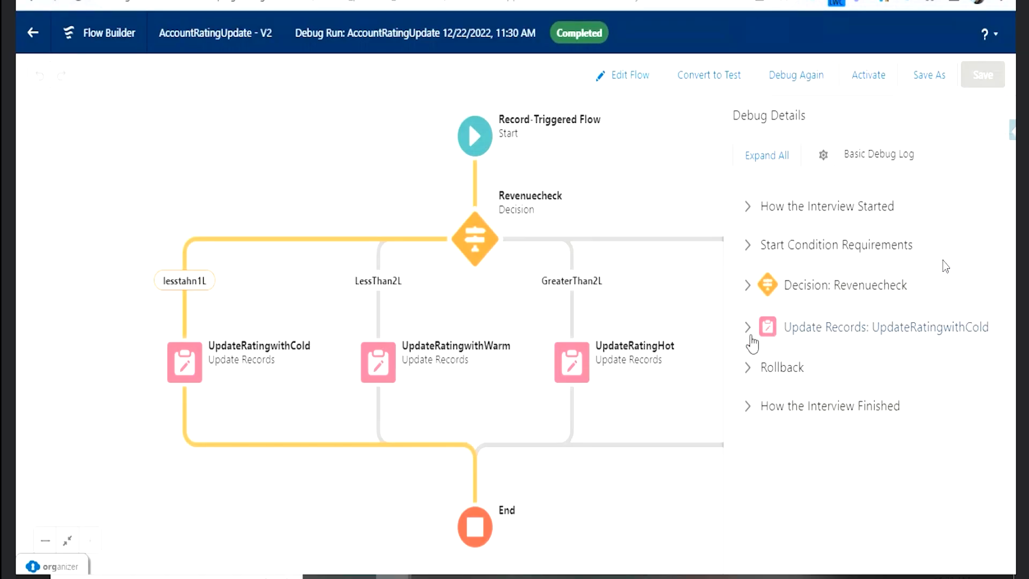
pyautogui.click(748, 328)
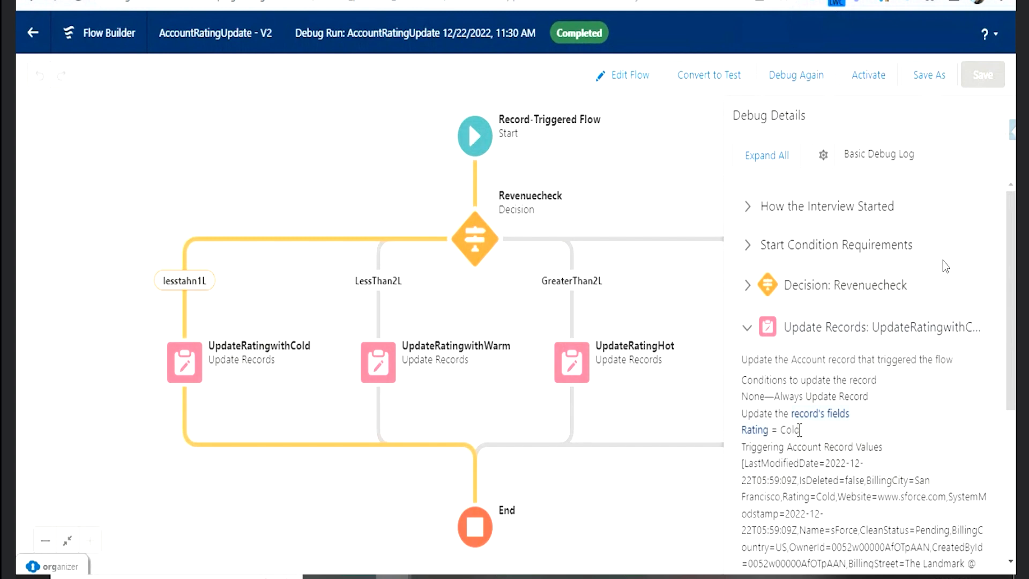
pyautogui.click(780, 81)
pyautogui.scroll(-3, 413, 370)
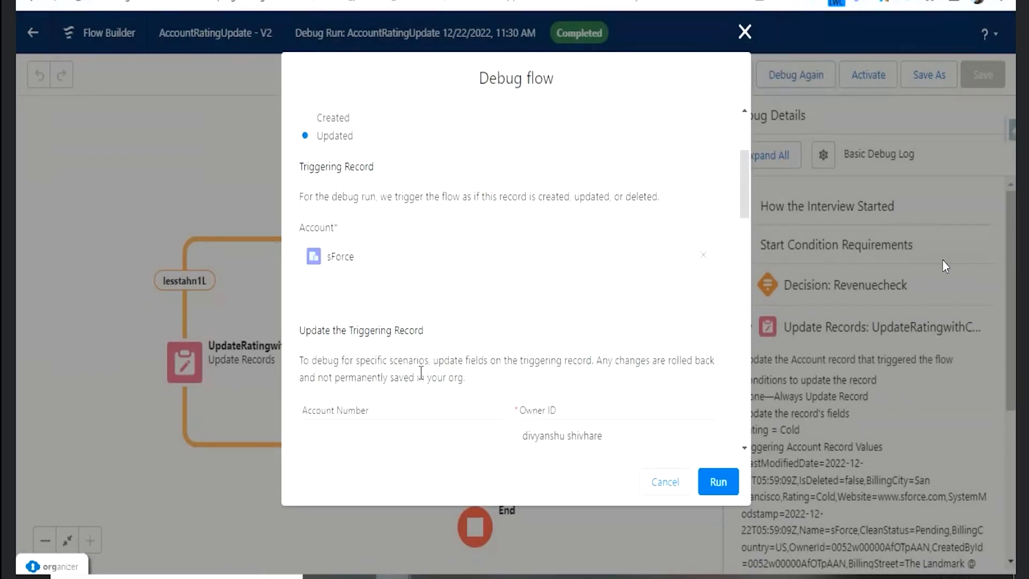
pyautogui.scroll(-5, 420, 395)
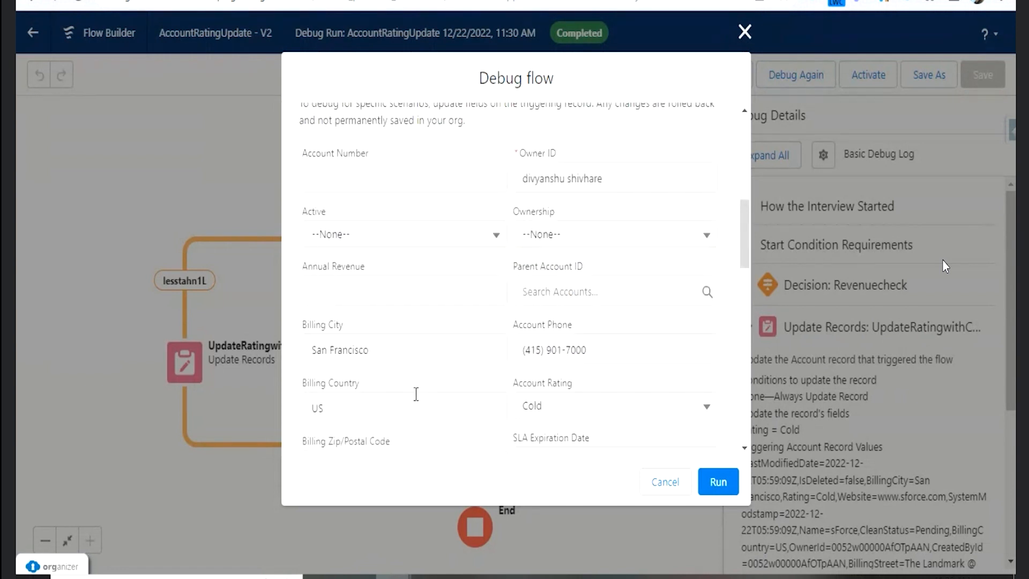
pyautogui.click(406, 297)
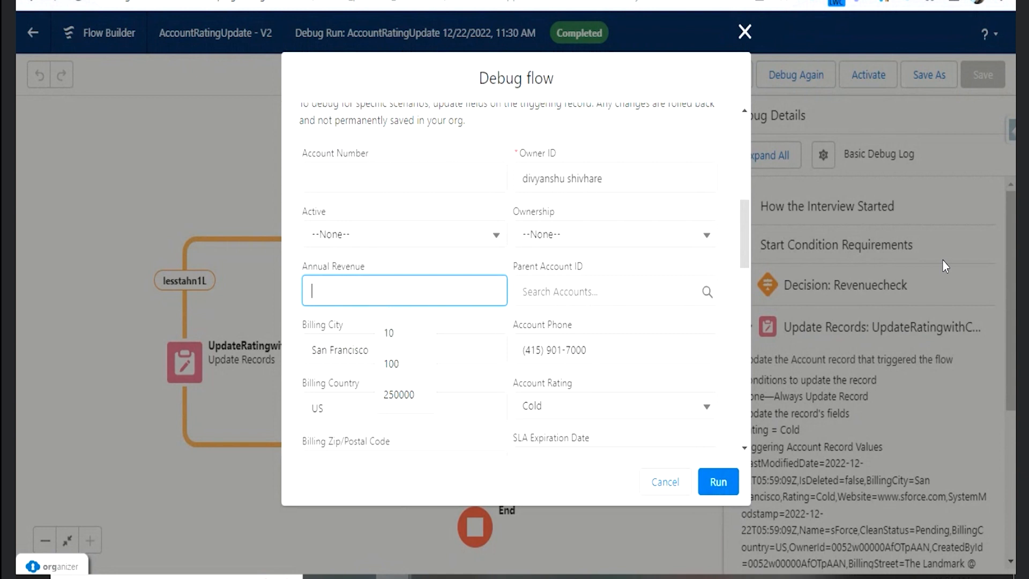
pyautogui.click(745, 33)
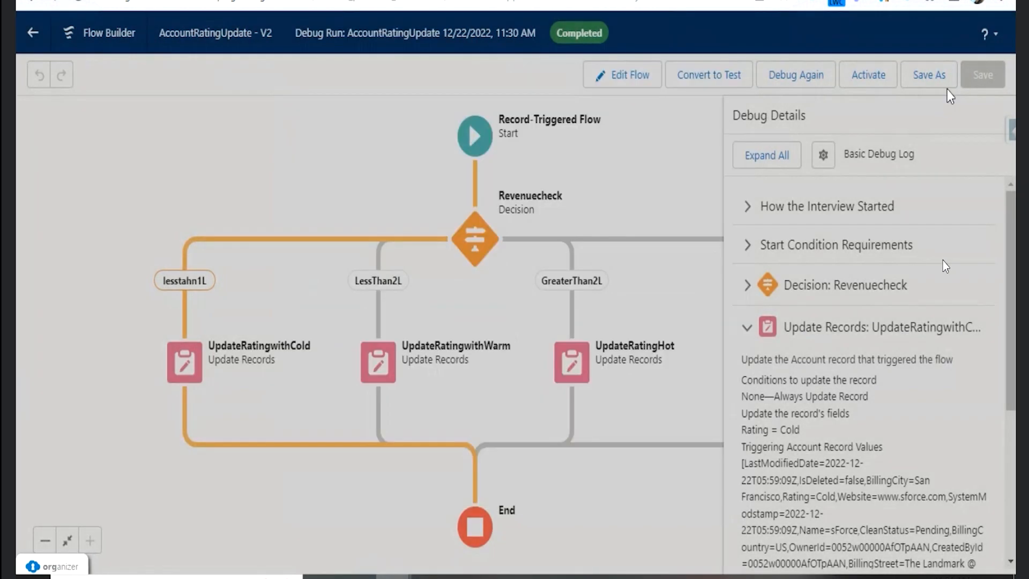
# - Activate version 2 of the AccountRatingUpdate flow, then switch to the sForce account record and reload it
pyautogui.click(890, 77)
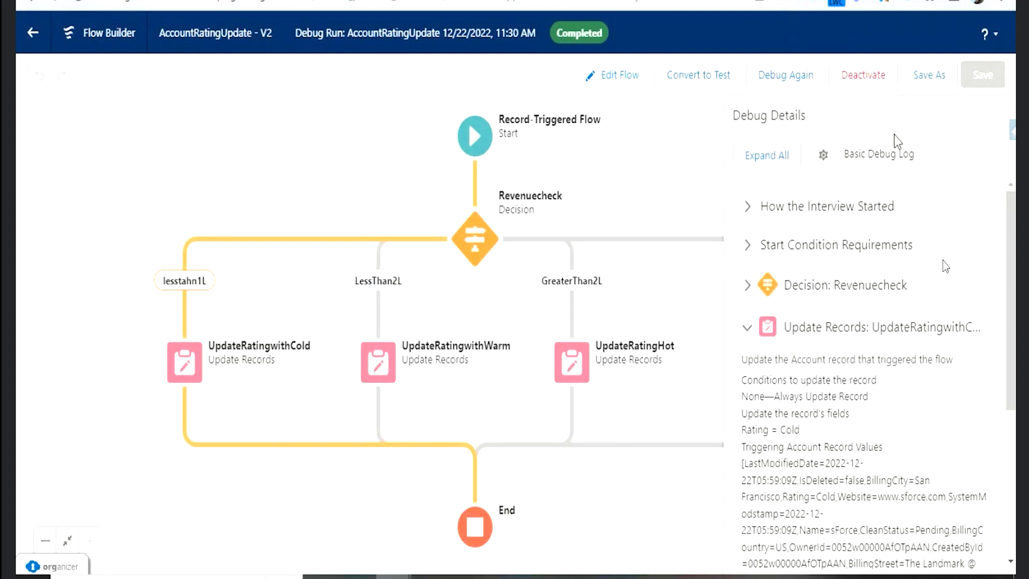
pyautogui.click(380, 1)
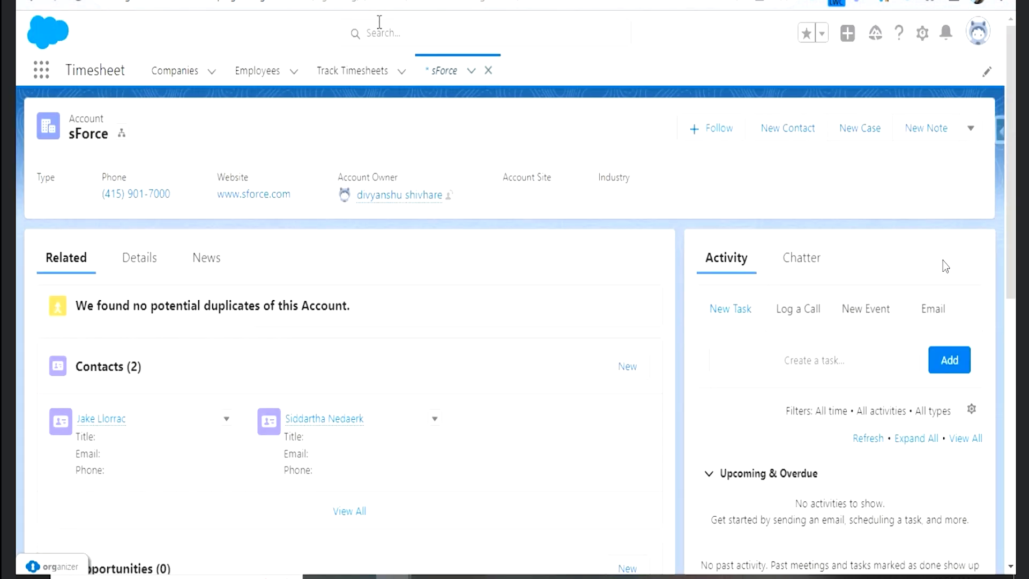
pyautogui.click(86, 7)
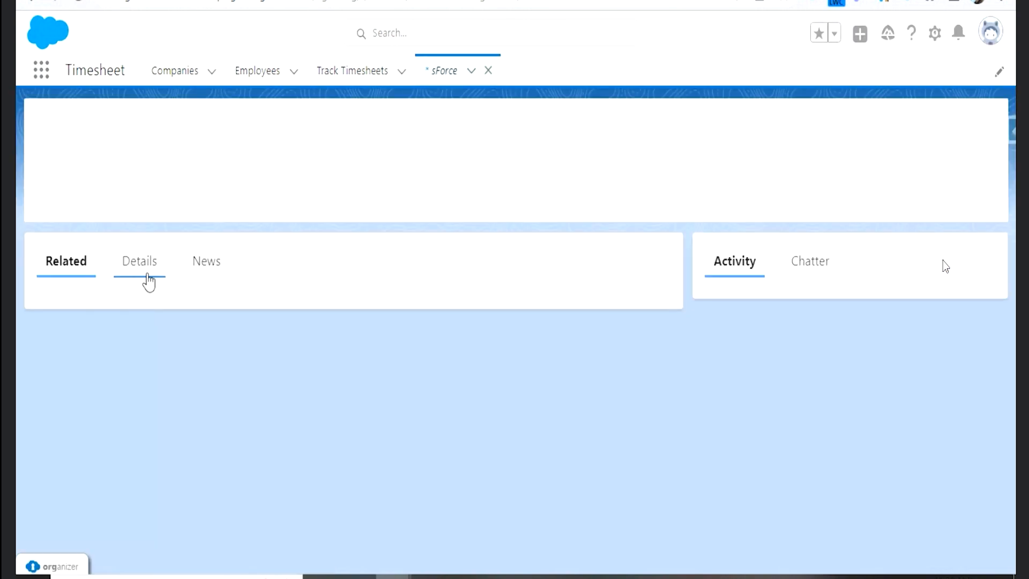
# - Set the Annual Revenue in the sForce account's details to 100 and save the record
pyautogui.click(146, 270)
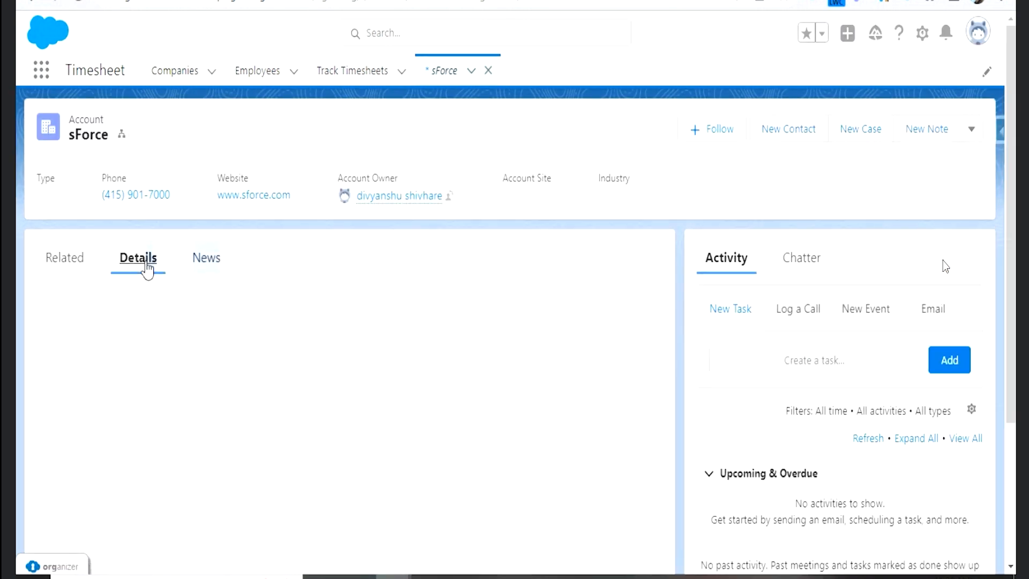
pyautogui.scroll(-5, 381, 345)
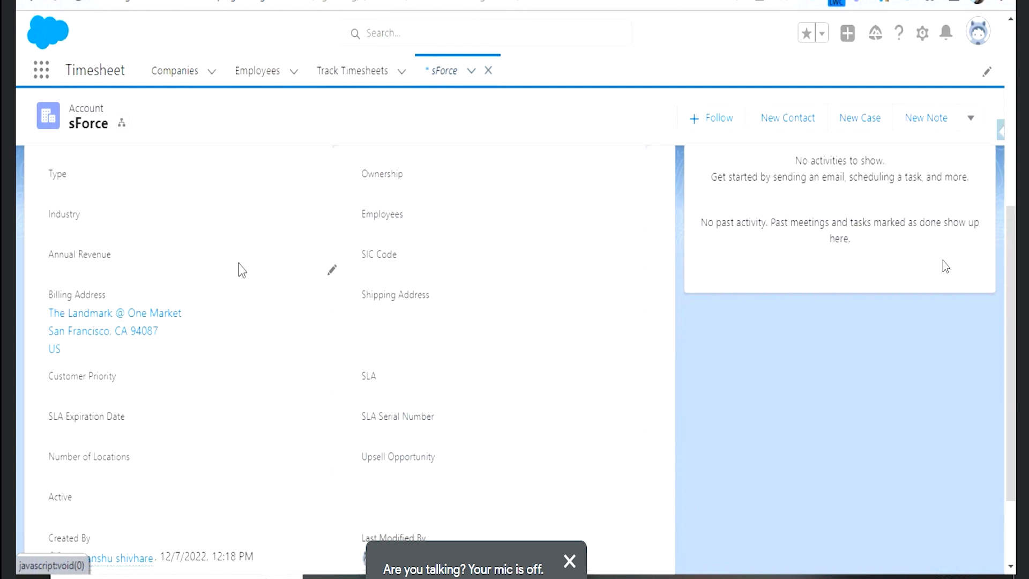
pyautogui.click(332, 277)
pyautogui.write('1')
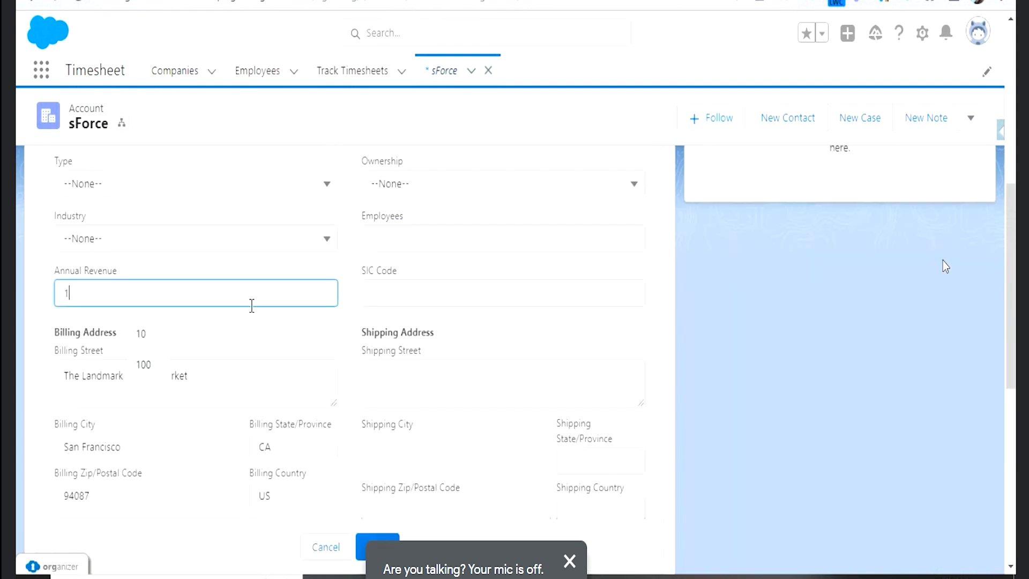
pyautogui.write('00')
pyautogui.press('Return')
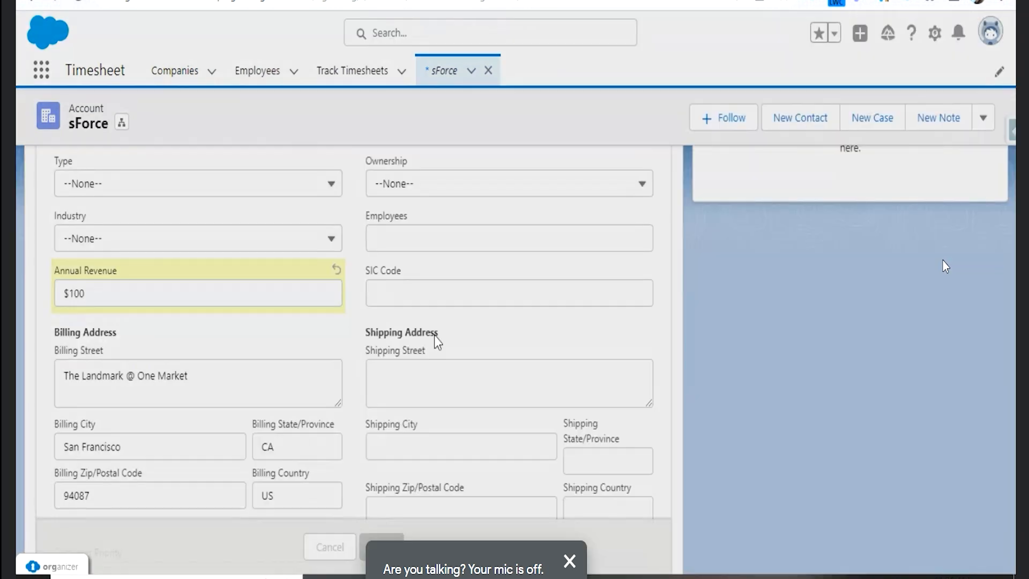
# - Clear the sForce account's Annual Revenue, save the record and check its Rating
pyautogui.scroll(-6, 409, 246)
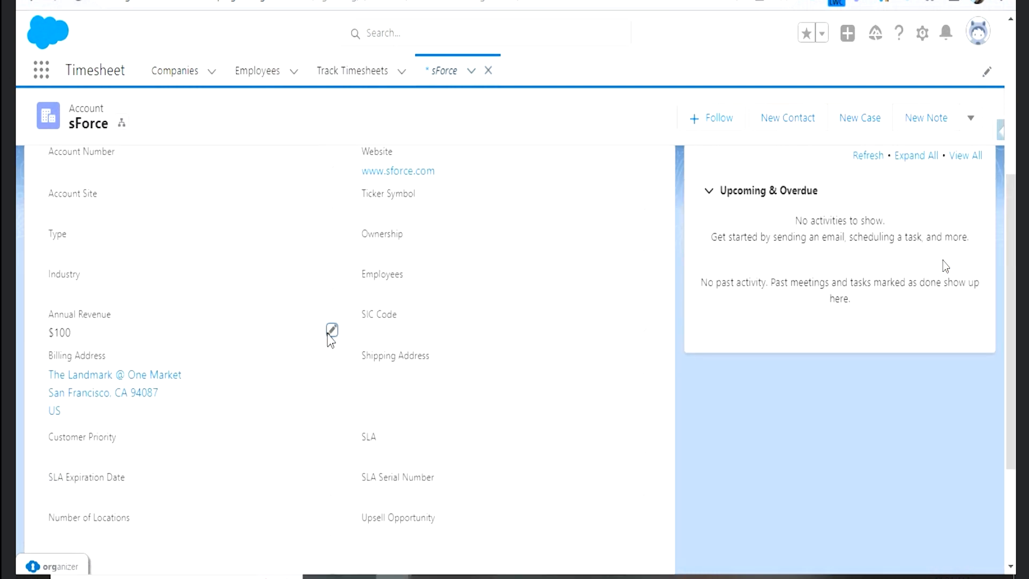
pyautogui.click(329, 335)
pyautogui.press('BackSpace')
pyautogui.press('BackSpace')
pyautogui.press('BackSpace')
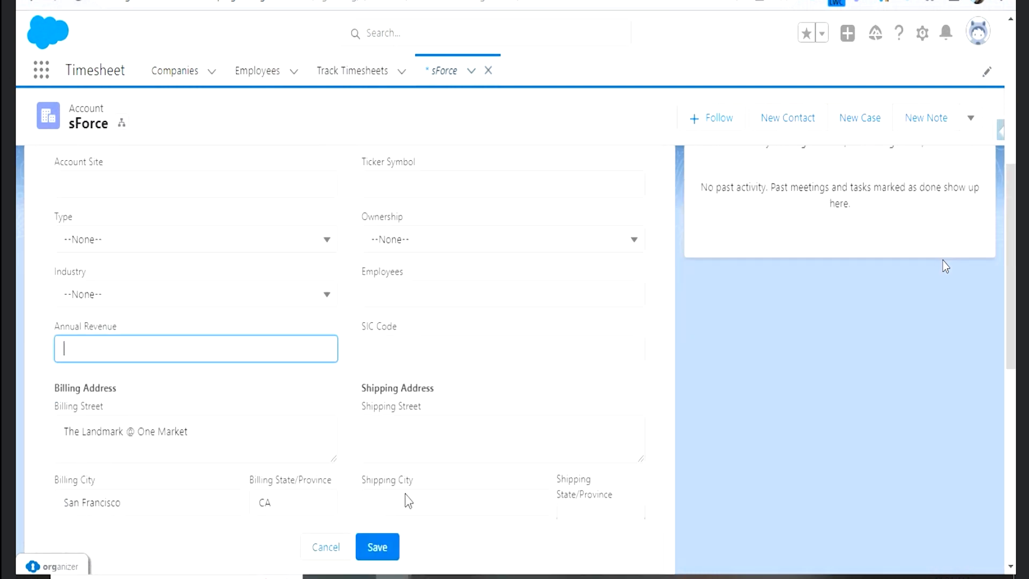
pyautogui.click(394, 544)
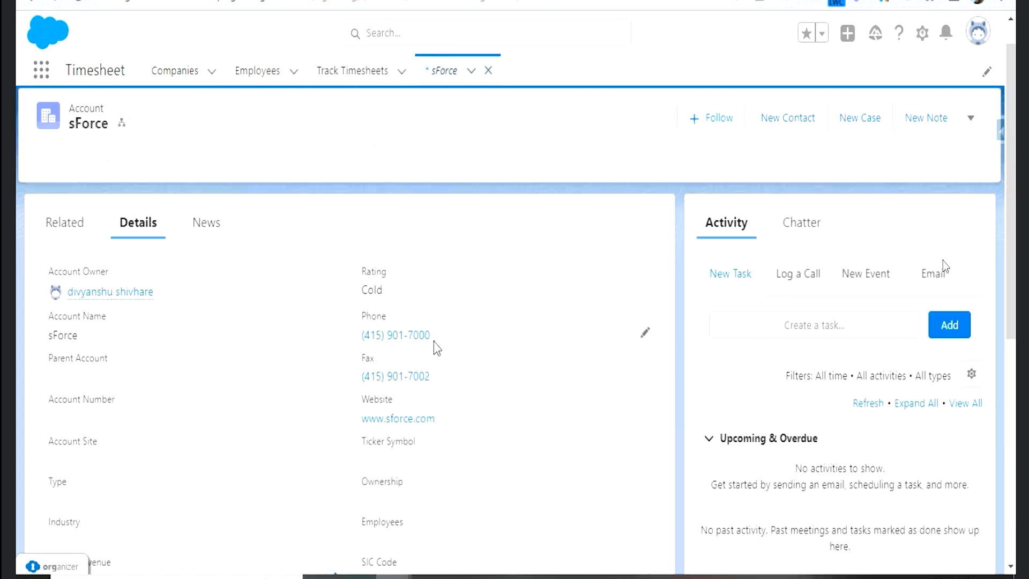
pyautogui.scroll(-5, 434, 340)
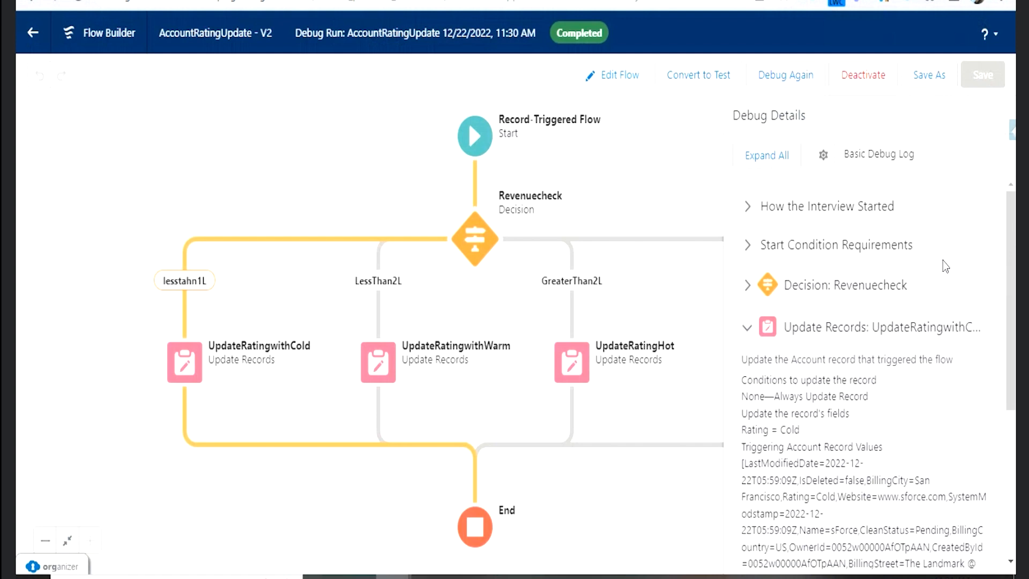
# - Switch back to the flow and review the Revenuecheck decision's outcomes, including the Default Outcome, without changing them
pyautogui.click(480, 251)
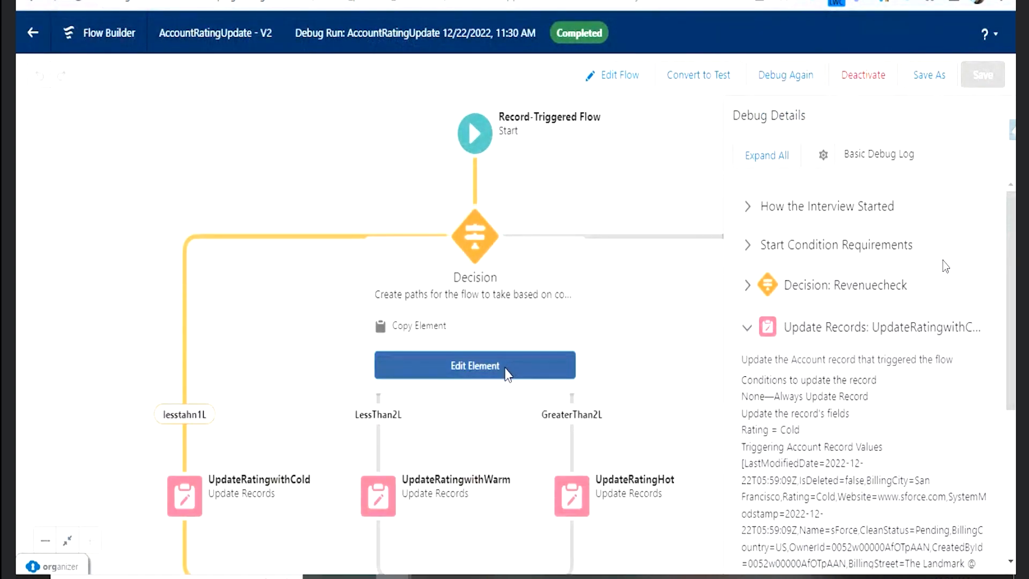
pyautogui.click(507, 372)
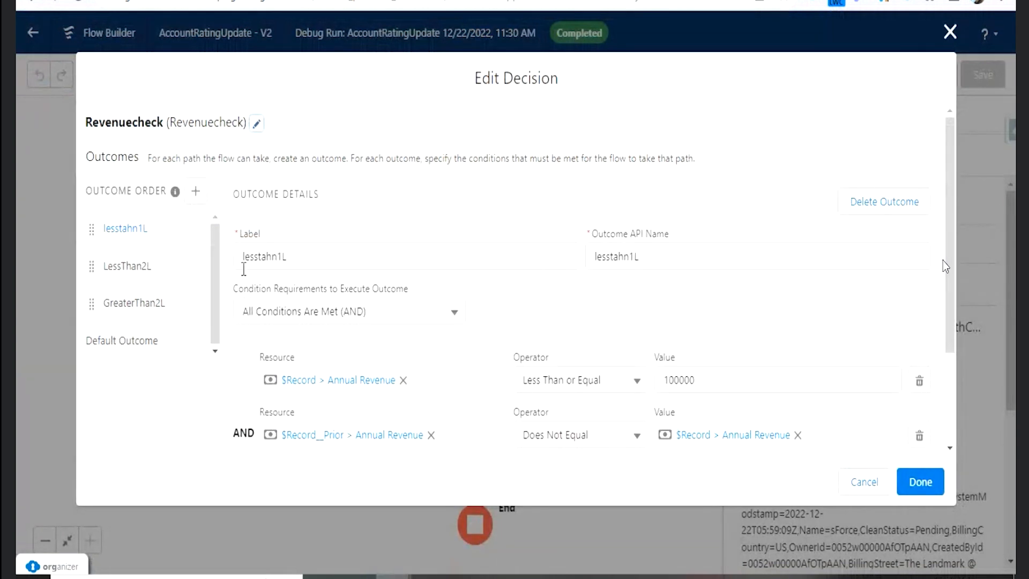
pyautogui.click(167, 282)
pyautogui.click(173, 308)
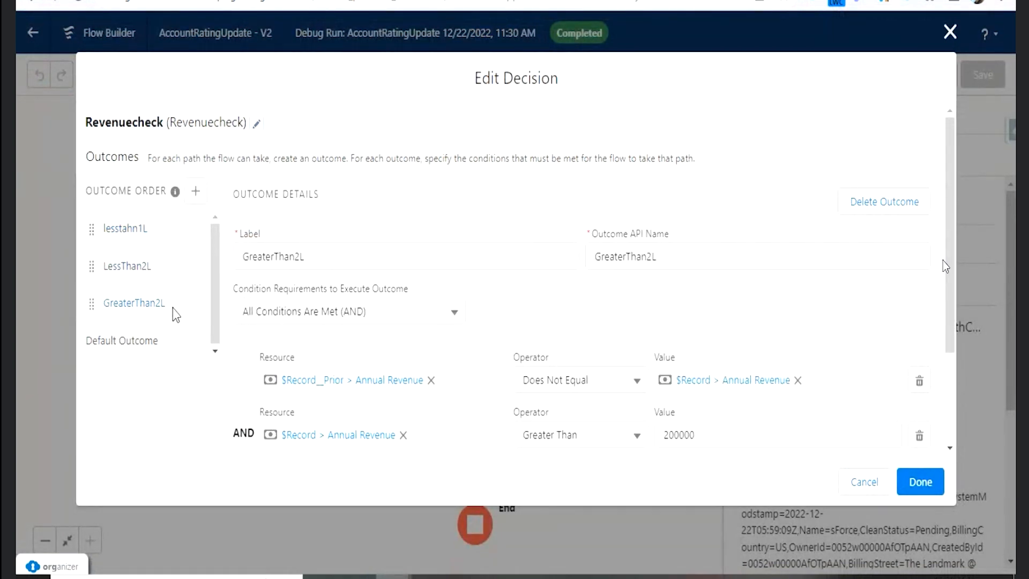
pyautogui.click(158, 337)
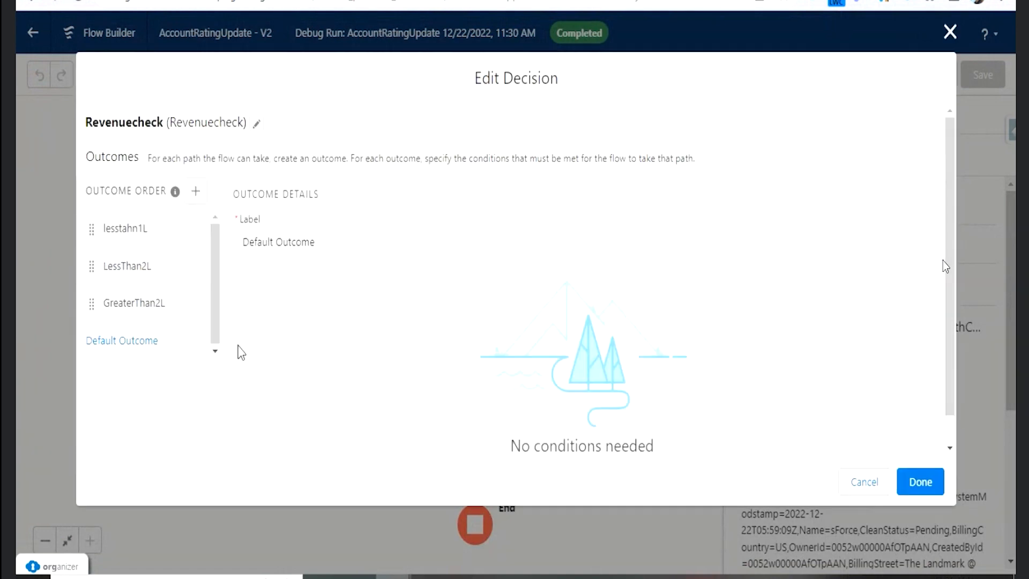
pyautogui.click(861, 485)
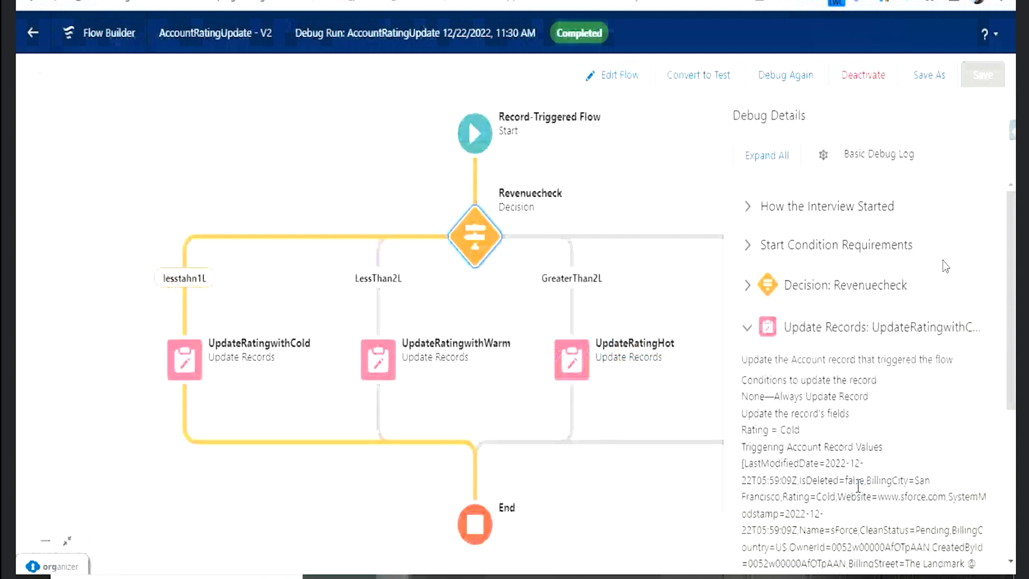
# - Review the entry conditions and condition logic of the flow's Start element without changing them
pyautogui.click(475, 133)
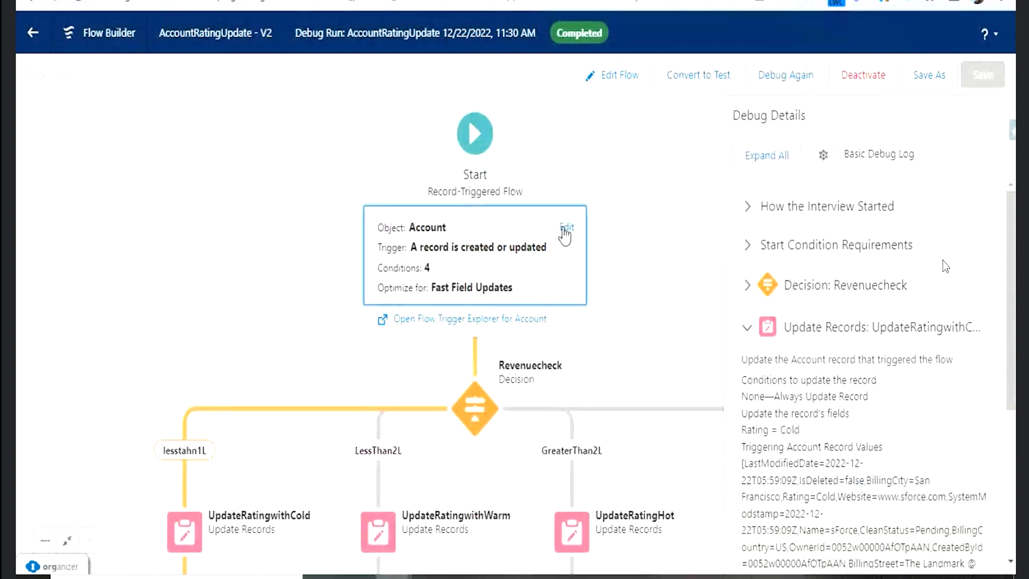
pyautogui.click(567, 227)
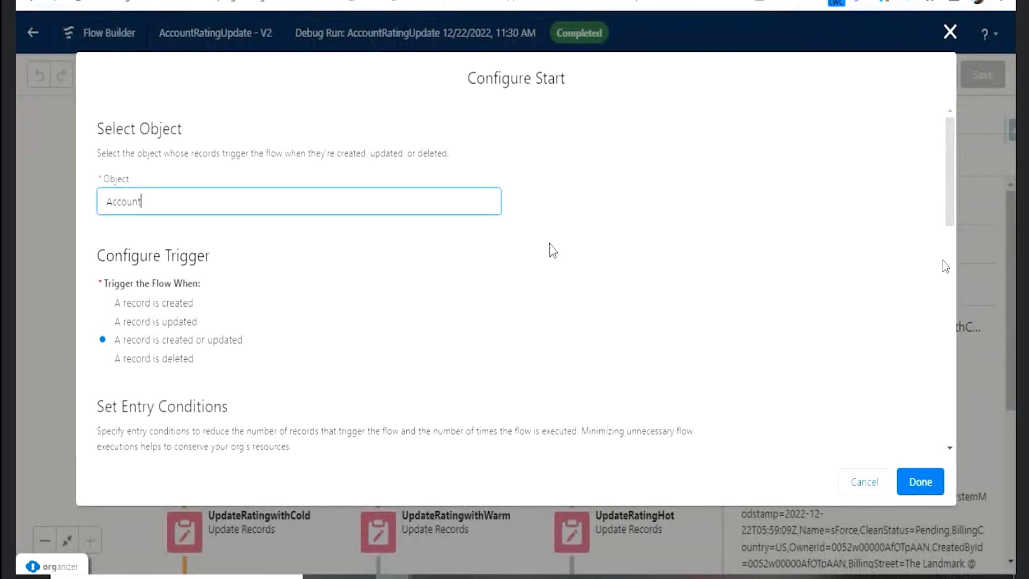
pyautogui.scroll(-10, 291, 343)
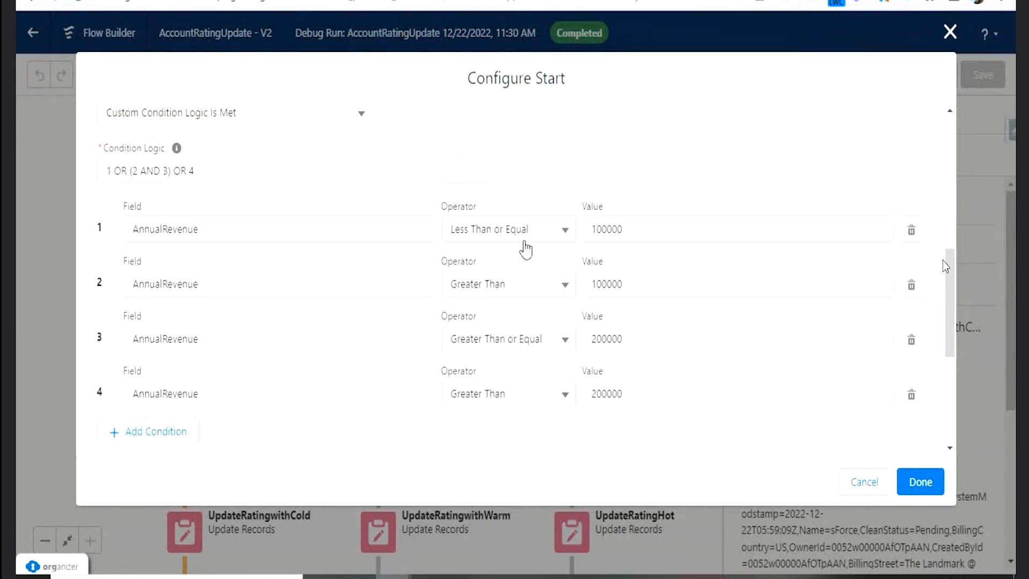
pyautogui.click(861, 483)
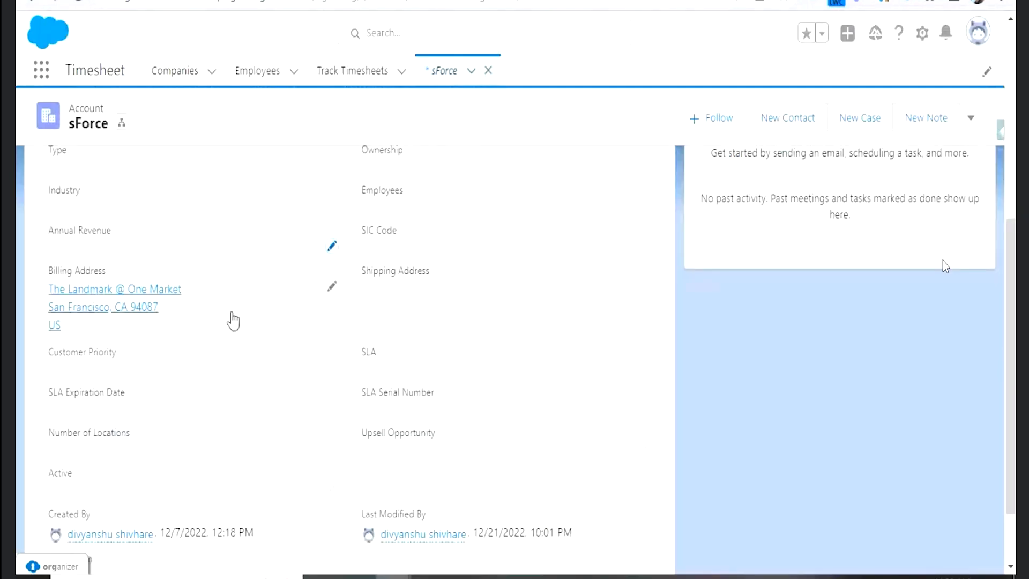
# - Switch to the sForce account, set its Annual Revenue to -1, save the record and check its Rating
pyautogui.scroll(5, 305, 306)
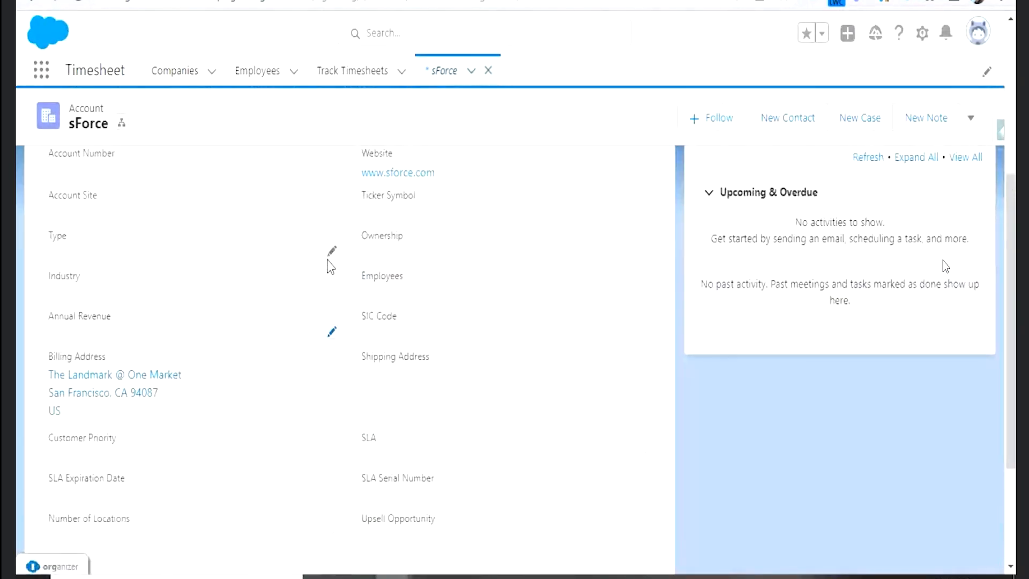
pyautogui.scroll(-3, 304, 343)
pyautogui.click(333, 334)
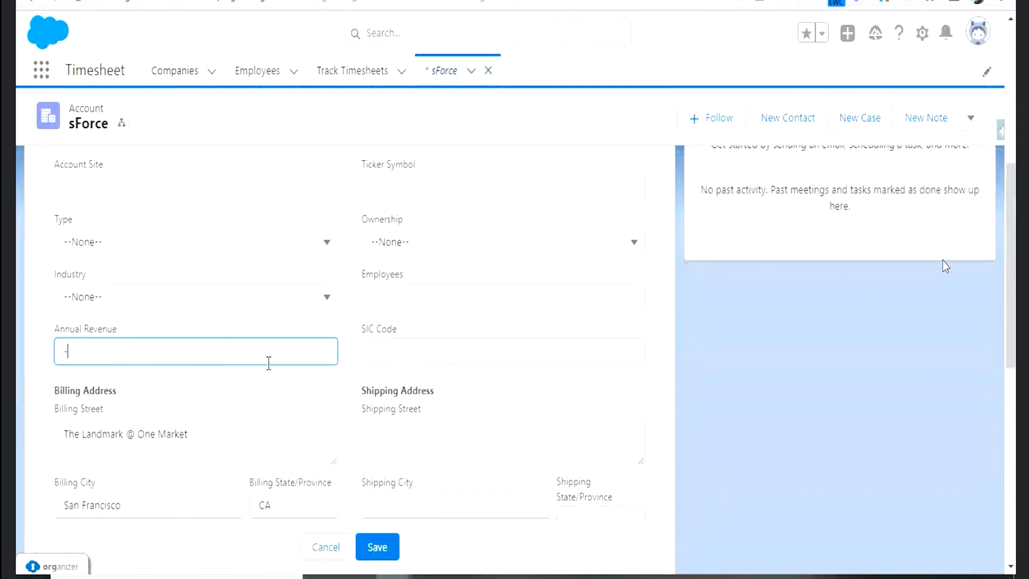
pyautogui.click(377, 546)
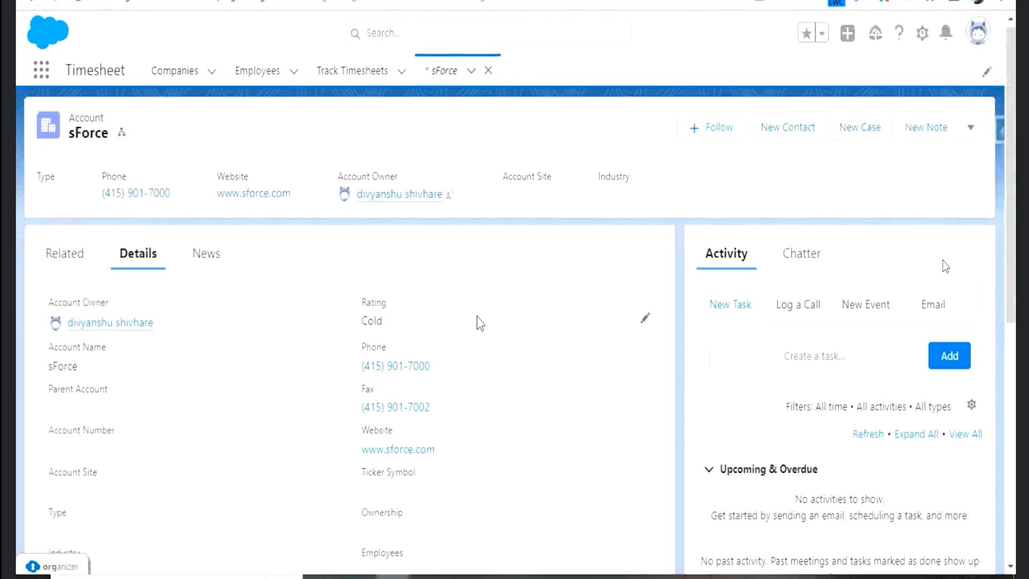
pyautogui.scroll(-3, 477, 322)
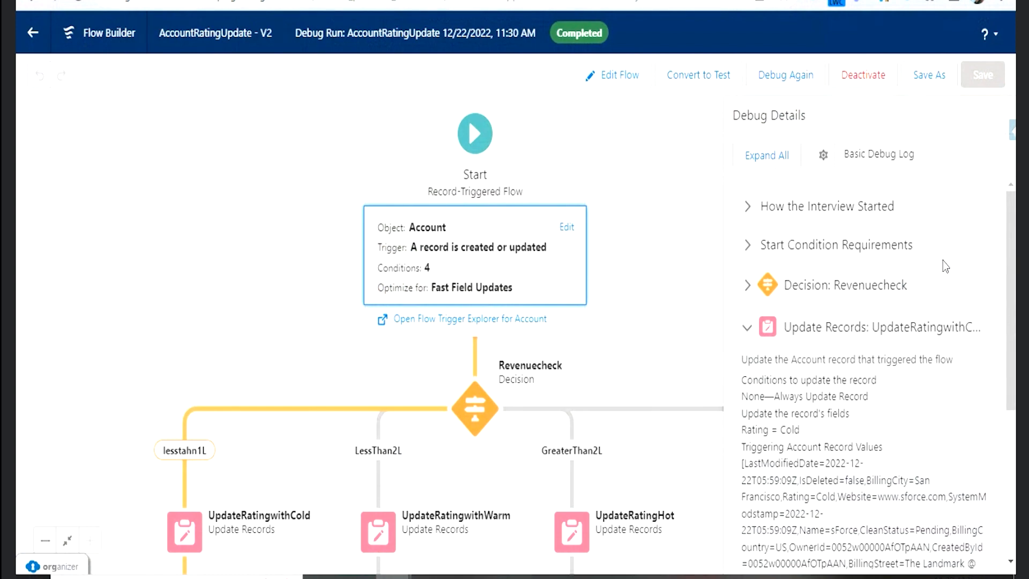
pyautogui.hotkey('ctrl', 'Tab')
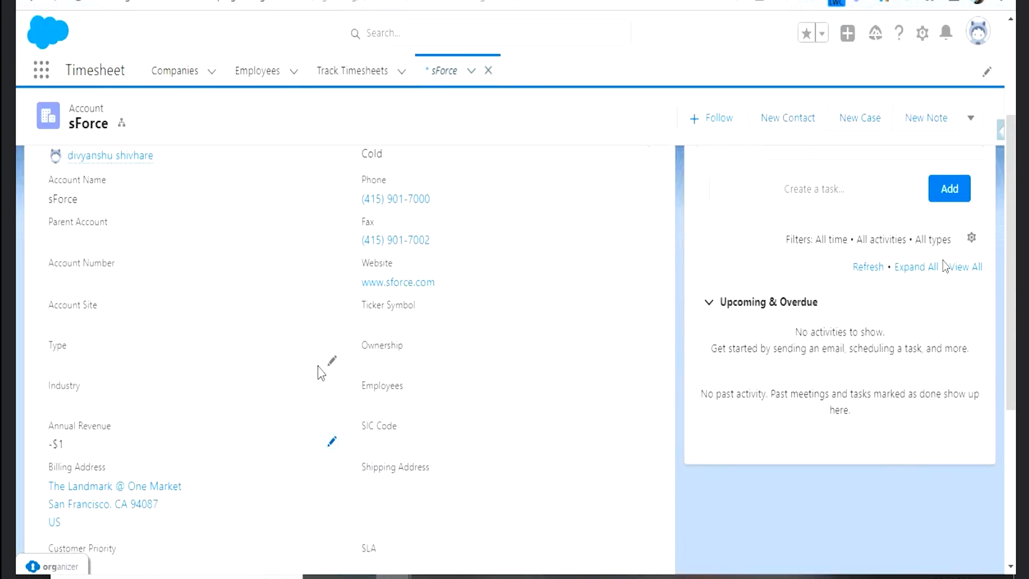
pyautogui.hotkey('ctrl', 'shift', 'Tab')
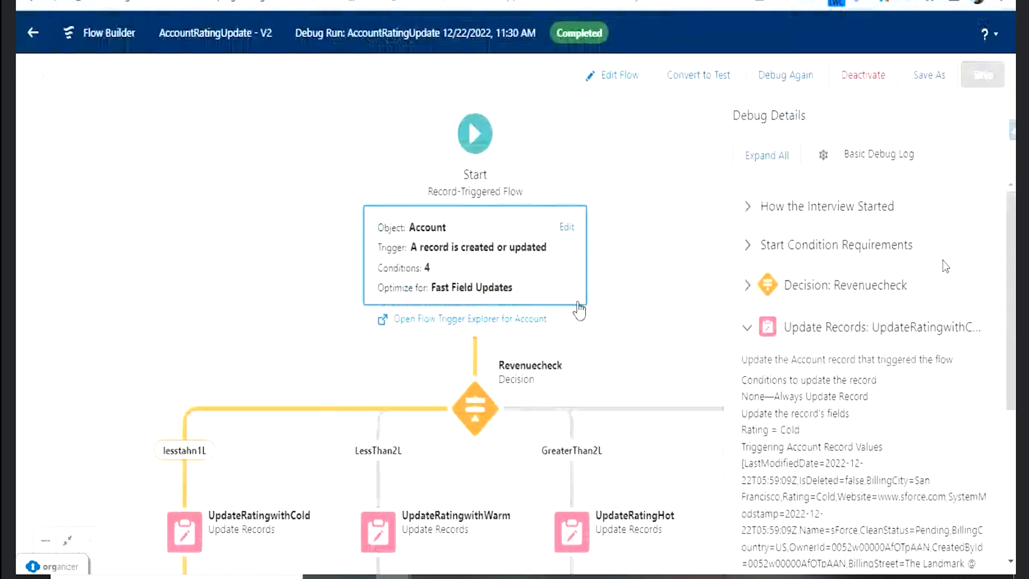
pyautogui.click(564, 225)
pyautogui.click(961, 41)
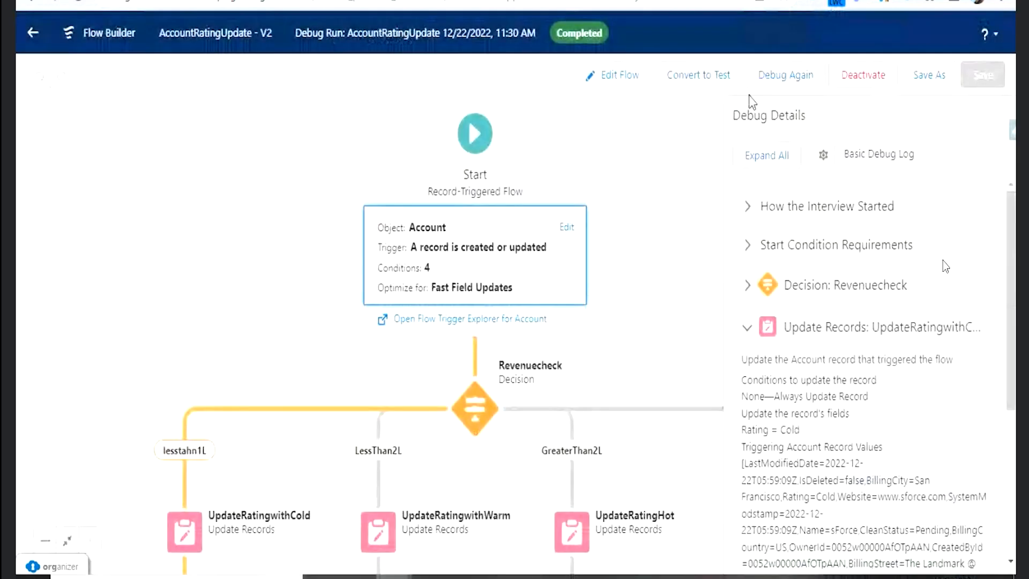
# - Return to editing the flow and add a fifth entry condition on the AnnualRevenue field to the Start element
pyautogui.click(641, 81)
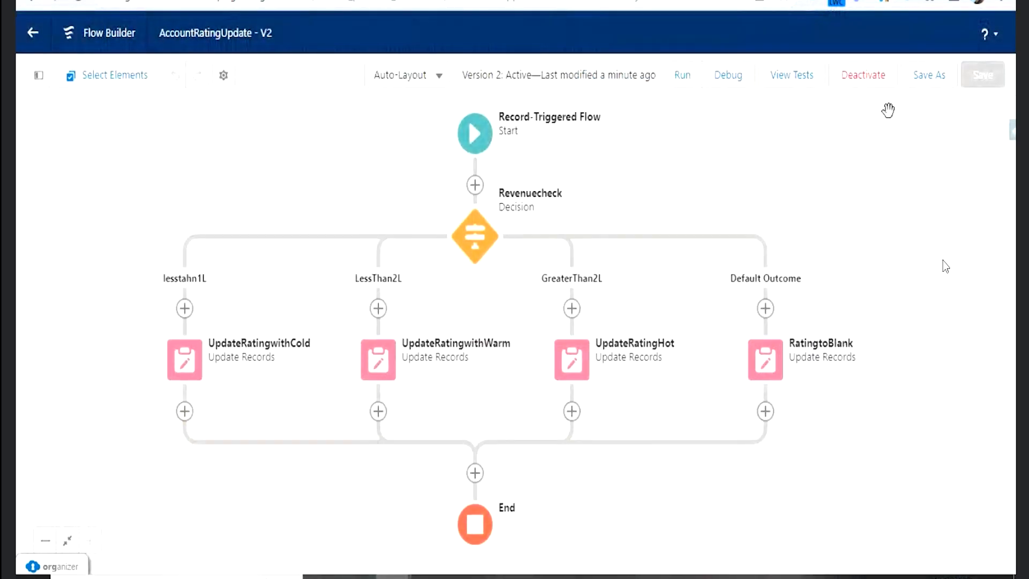
pyautogui.click(476, 150)
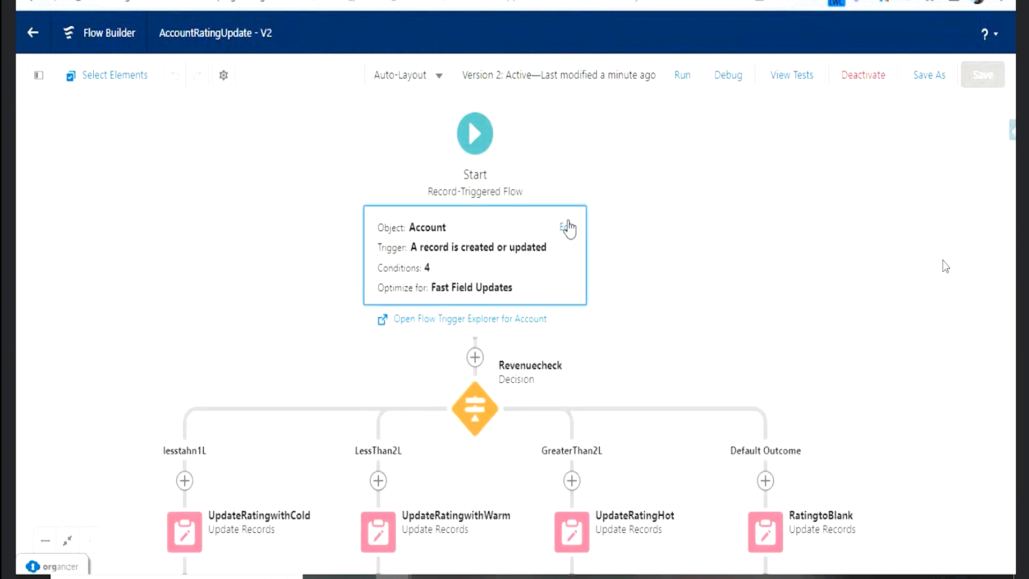
pyautogui.click(569, 225)
pyautogui.scroll(-5, 405, 330)
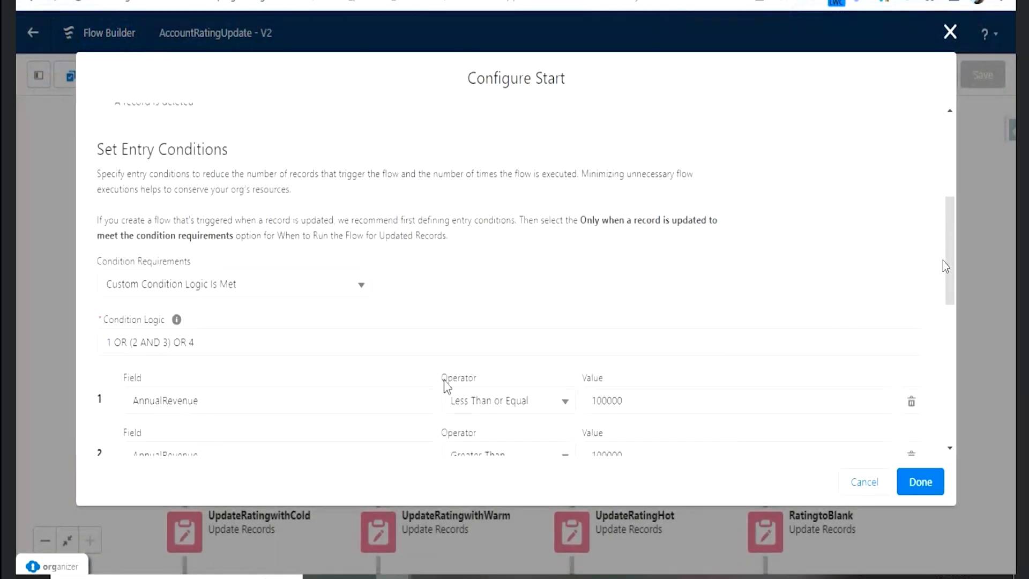
pyautogui.scroll(-2, 527, 405)
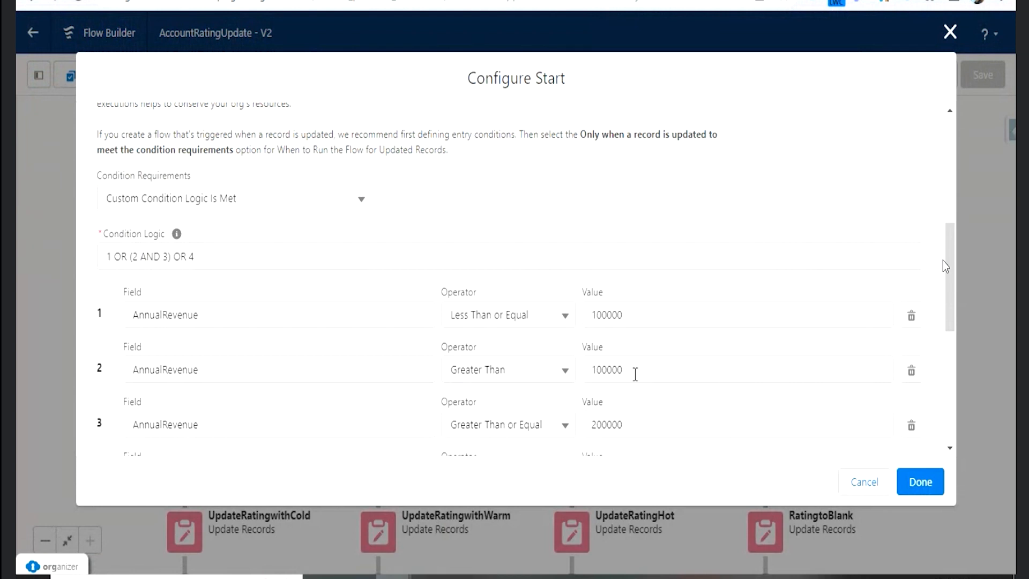
pyautogui.scroll(-2, 636, 375)
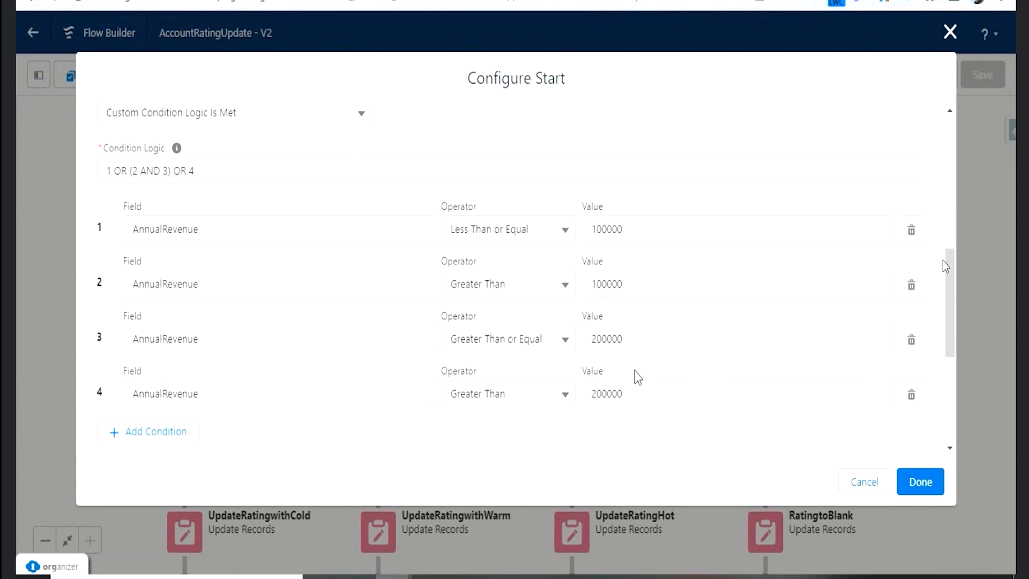
pyautogui.click(181, 432)
pyautogui.scroll(-3, 333, 407)
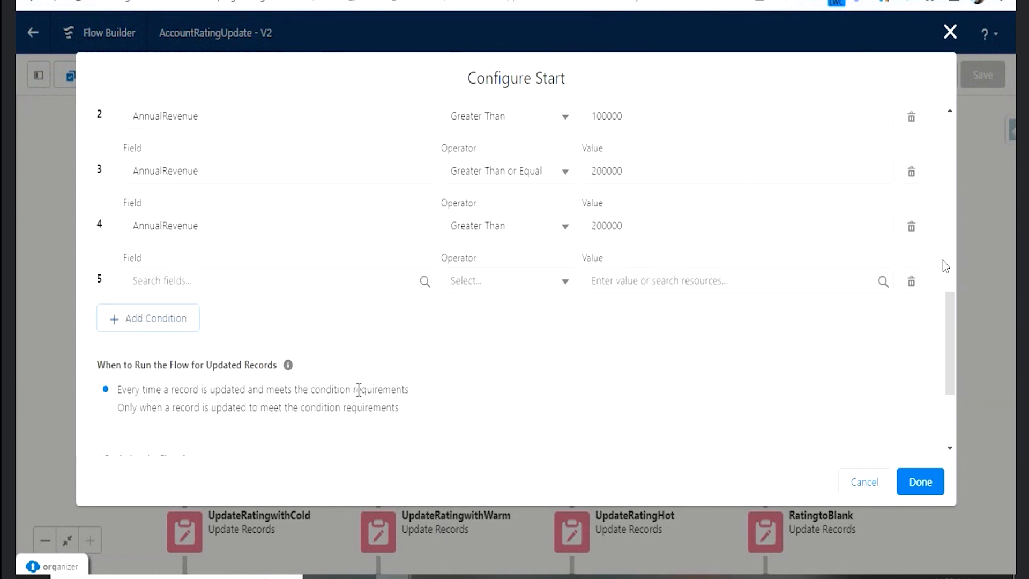
pyautogui.click(259, 279)
pyautogui.write('ann')
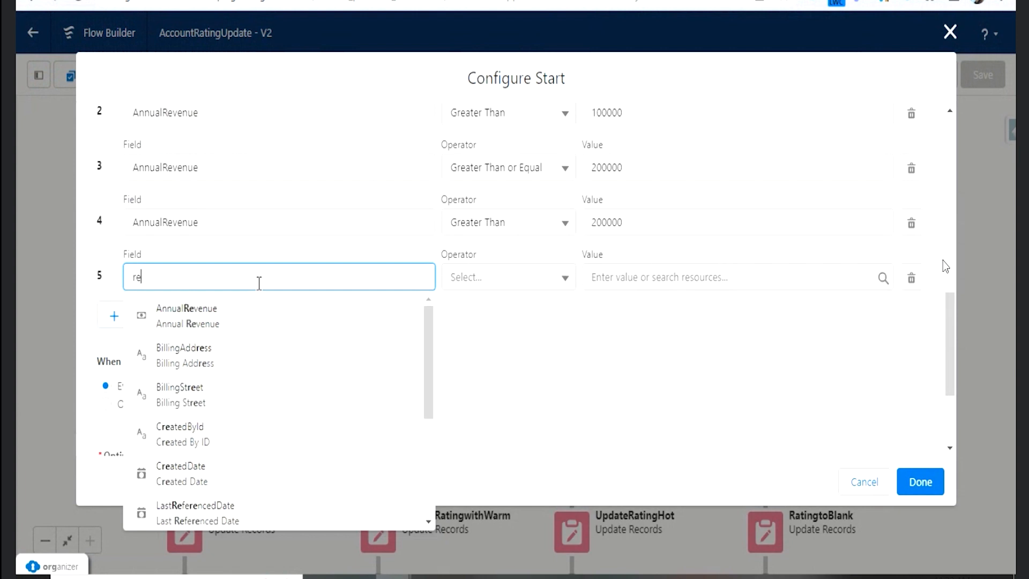
pyautogui.click(260, 320)
# - Set the fifth entry condition's operator to Is Null and its value to $GlobalConstant.True
pyautogui.click(504, 287)
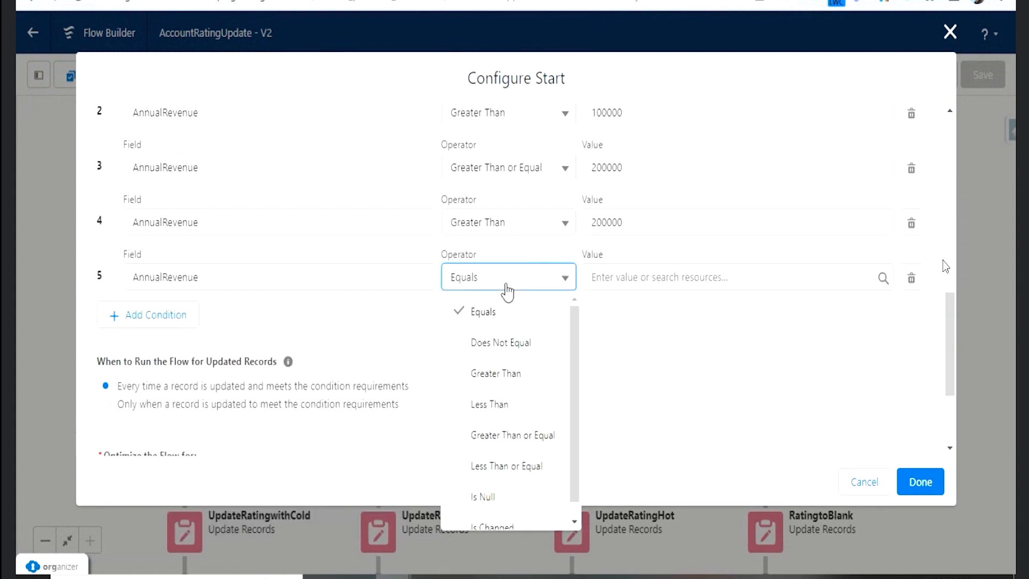
pyautogui.scroll(-1, 536, 408)
pyautogui.click(513, 481)
pyautogui.click(609, 278)
pyautogui.write('tru')
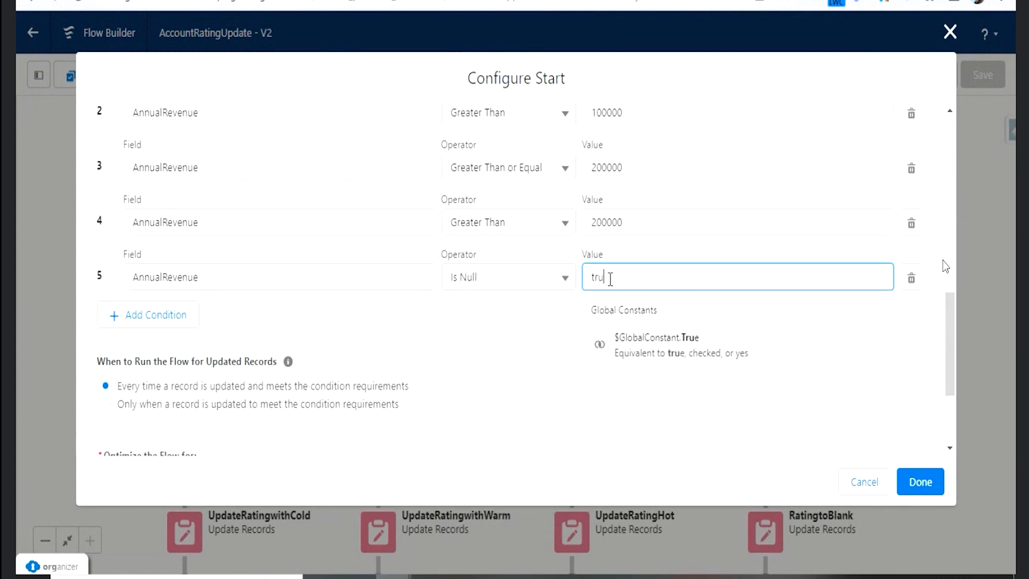
pyautogui.click(651, 358)
# - Change the entry condition logic to 1 OR (2 AND 3) OR 4 OR 5 and accept the Start configuration
pyautogui.scroll(3, 397, 295)
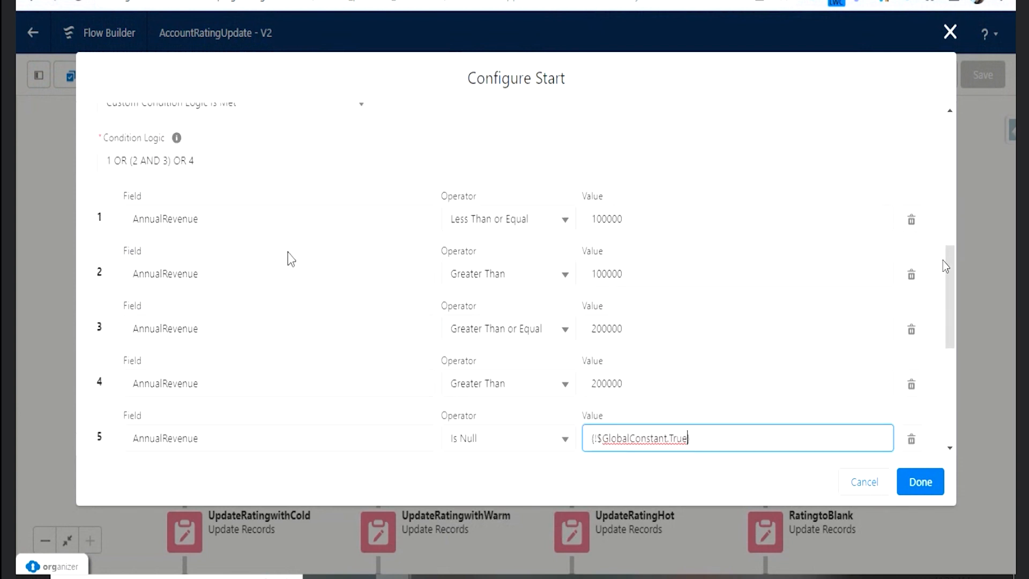
pyautogui.click(241, 164)
pyautogui.write('OR 5')
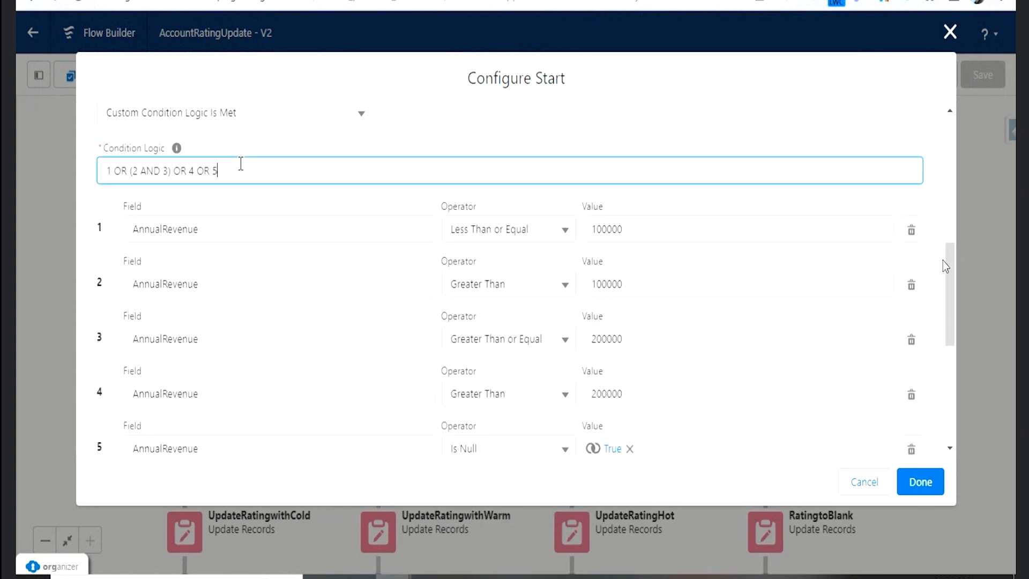
pyautogui.scroll(-5, 386, 288)
pyautogui.click(918, 484)
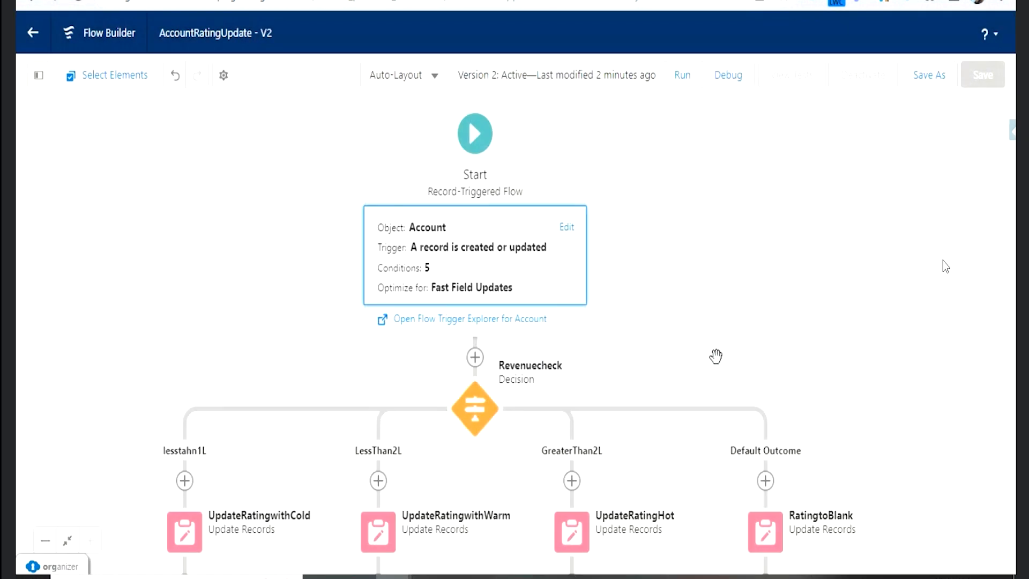
# - Save the modified AccountRatingUpdate flow as a new version
pyautogui.click(482, 407)
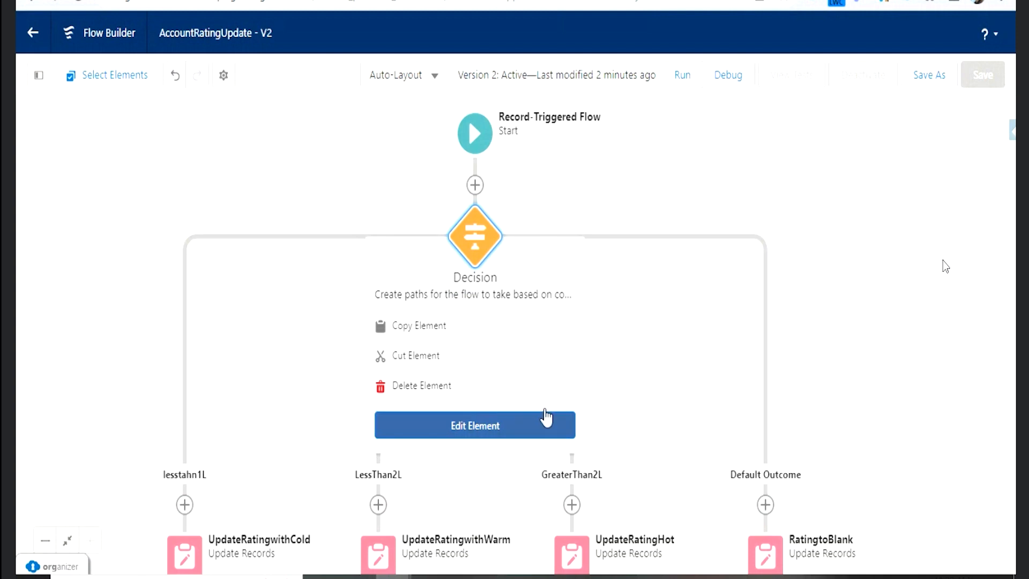
pyautogui.click(805, 194)
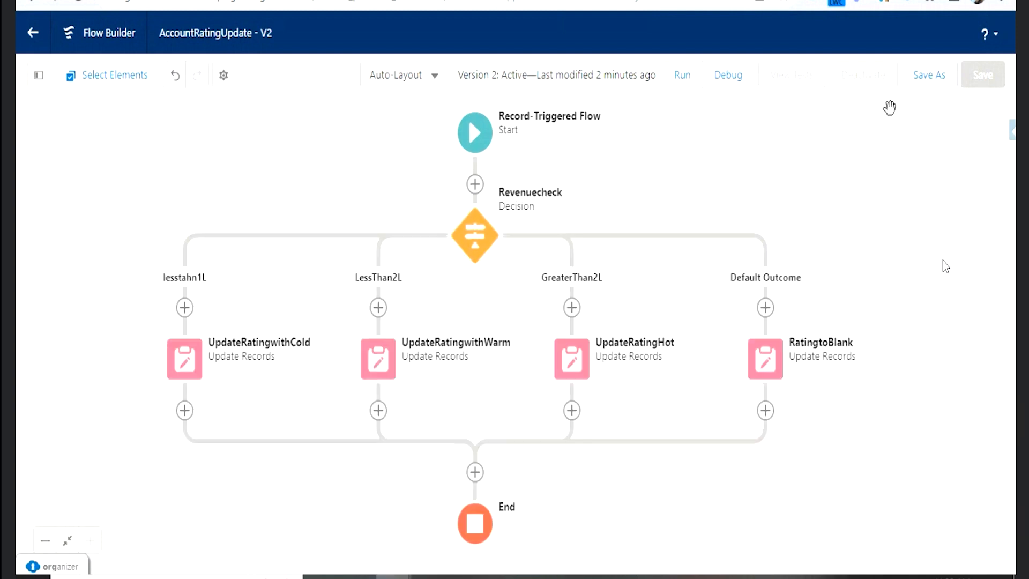
pyautogui.click(929, 75)
pyautogui.click(791, 420)
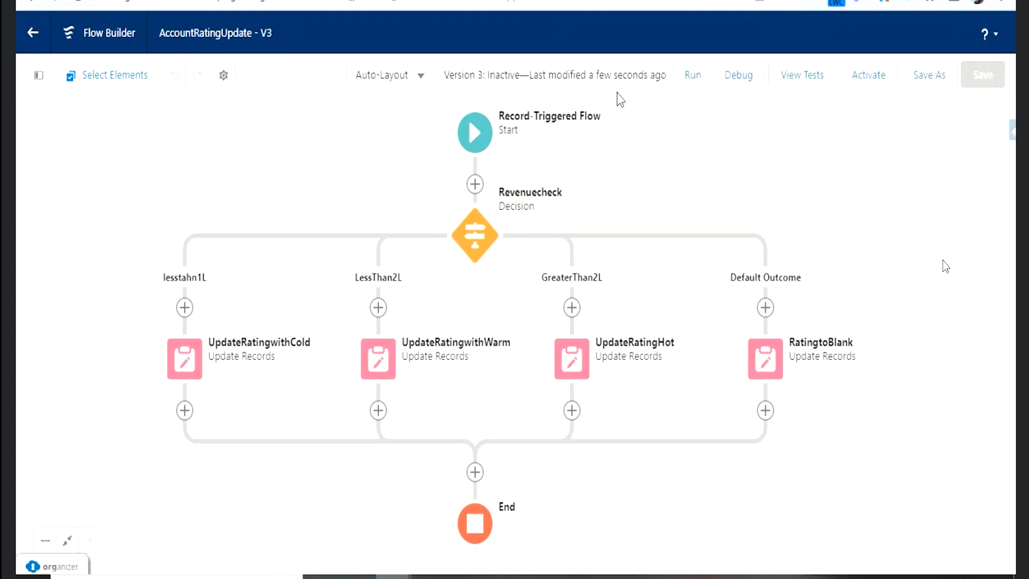
# - Set up a debug run of the flow as if the record is Updated, with the sForce account as triggering record
pyautogui.click(739, 76)
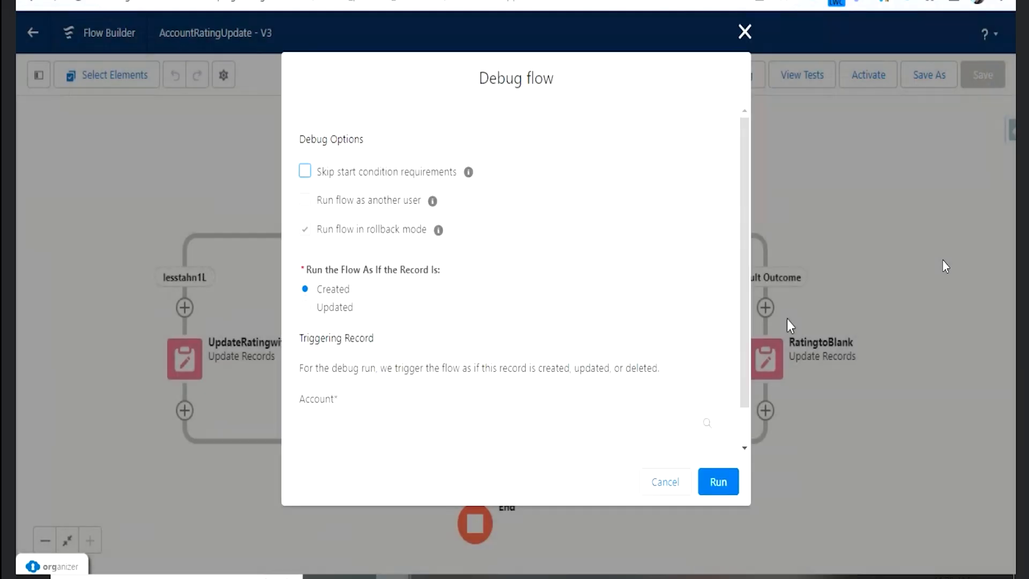
pyautogui.click(328, 307)
pyautogui.scroll(-1, 429, 357)
pyautogui.click(426, 371)
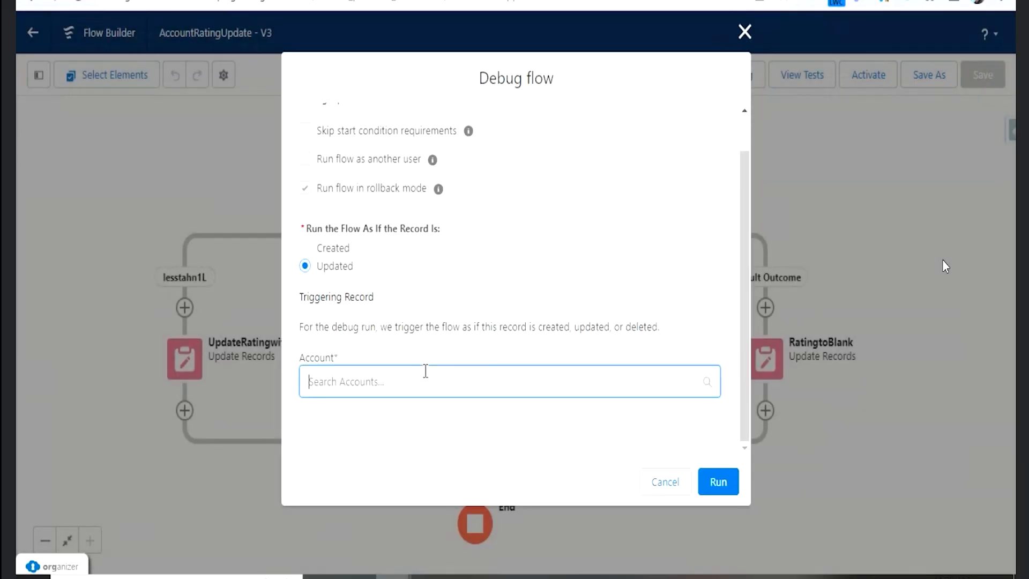
pyautogui.click(401, 419)
pyautogui.scroll(-3, 450, 409)
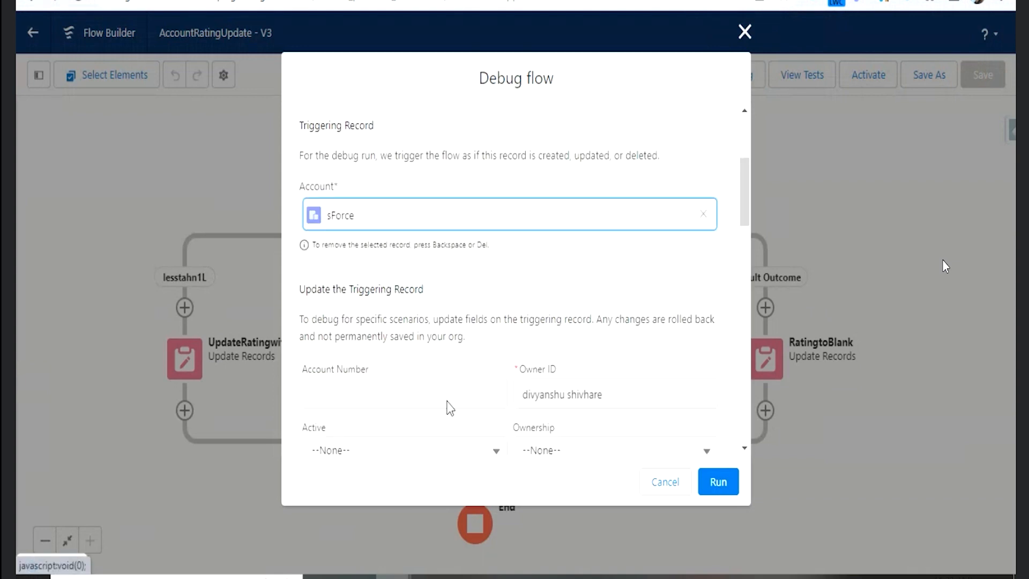
# - Clear the triggering record's Annual Revenue and run the debug
pyautogui.scroll(-9, 477, 350)
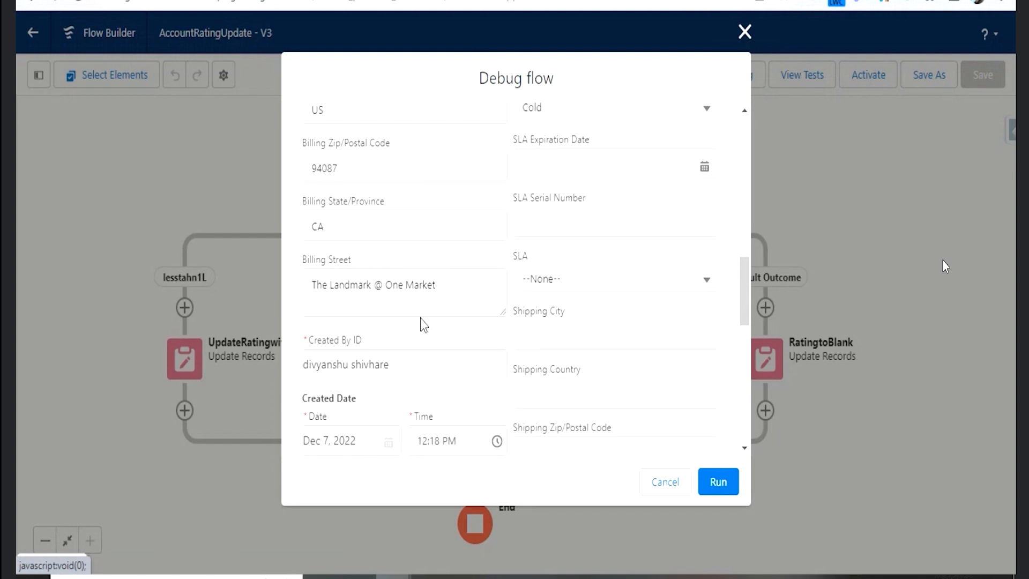
pyautogui.scroll(3, 423, 325)
pyautogui.click(362, 171)
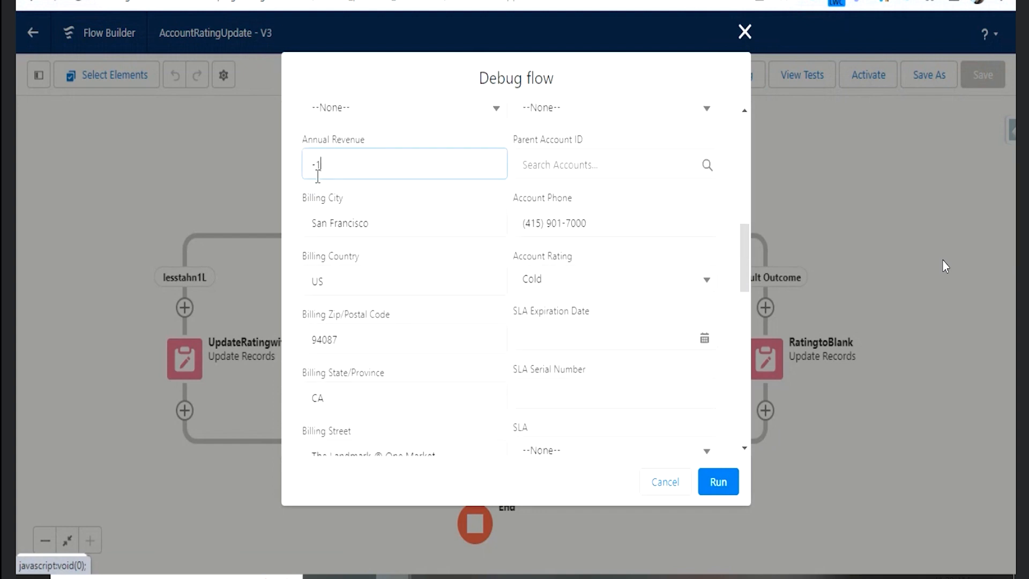
pyautogui.press('BackSpace')
pyautogui.press('BackSpace')
pyautogui.click(719, 482)
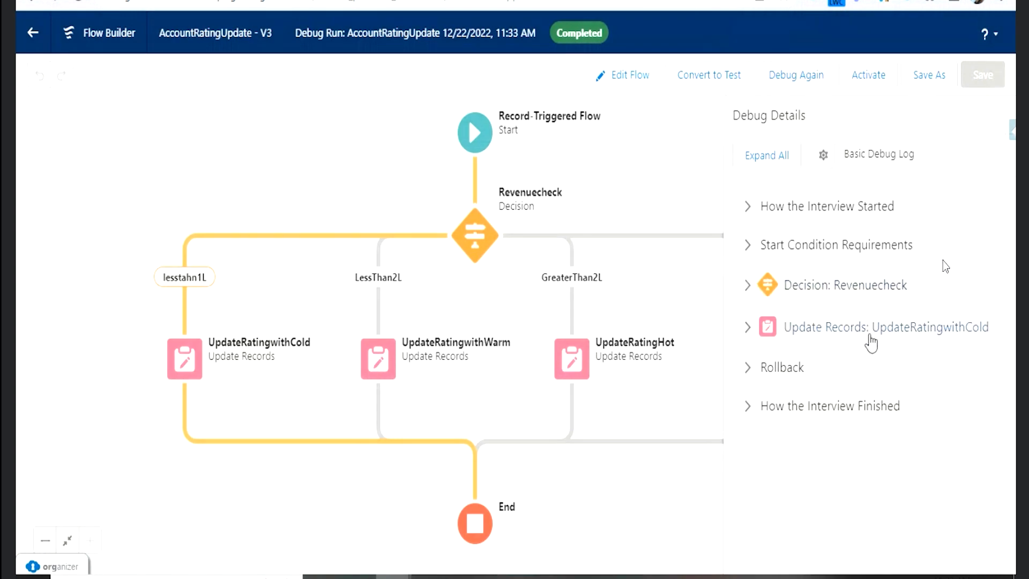
# - Examine the debug details of the UpdateRatingwithCold update, the Revenuecheck decision and the start condition requirements
pyautogui.click(747, 337)
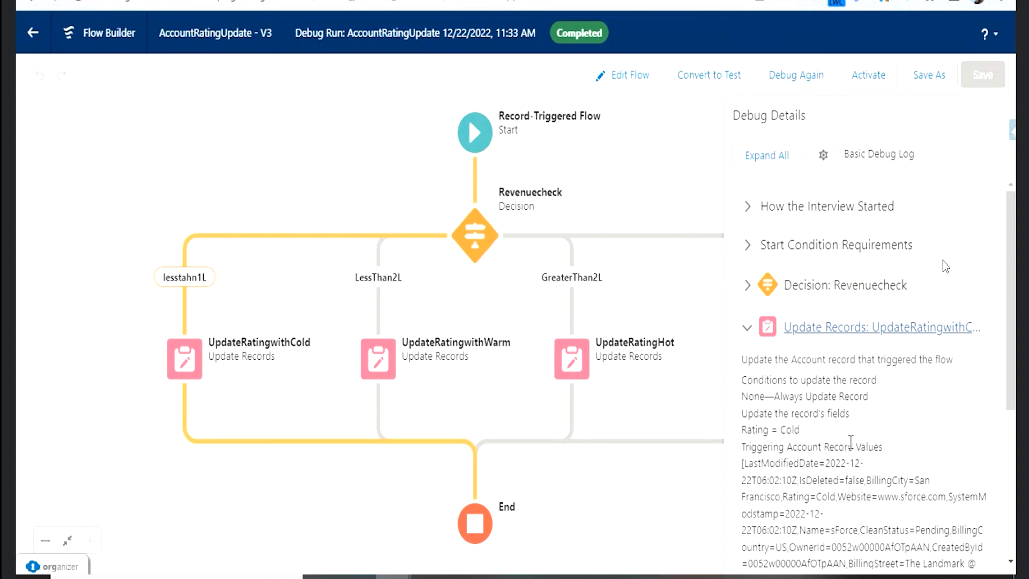
pyautogui.click(747, 286)
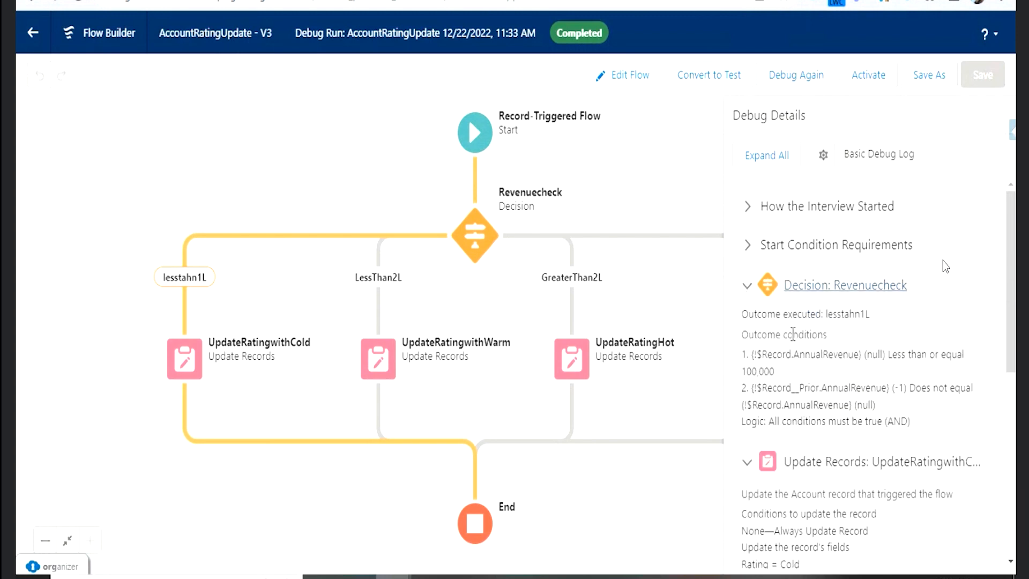
pyautogui.click(749, 287)
pyautogui.click(748, 245)
pyautogui.click(747, 245)
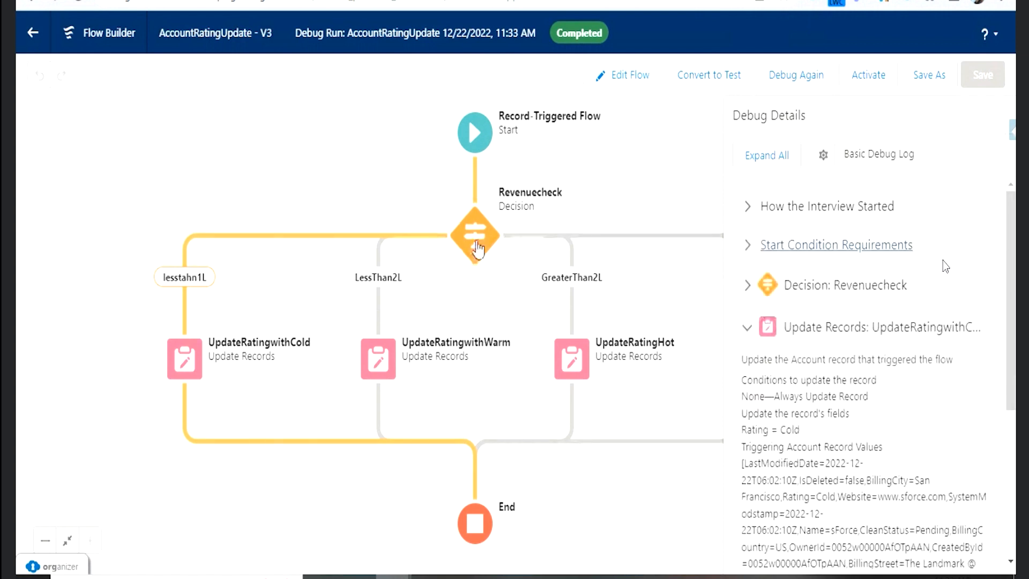
# - Open the Revenuecheck decision and add a third condition on $Record > Annual Revenue to the lesstahn1L outcome
pyautogui.click(486, 228)
pyautogui.doubleClick(487, 228)
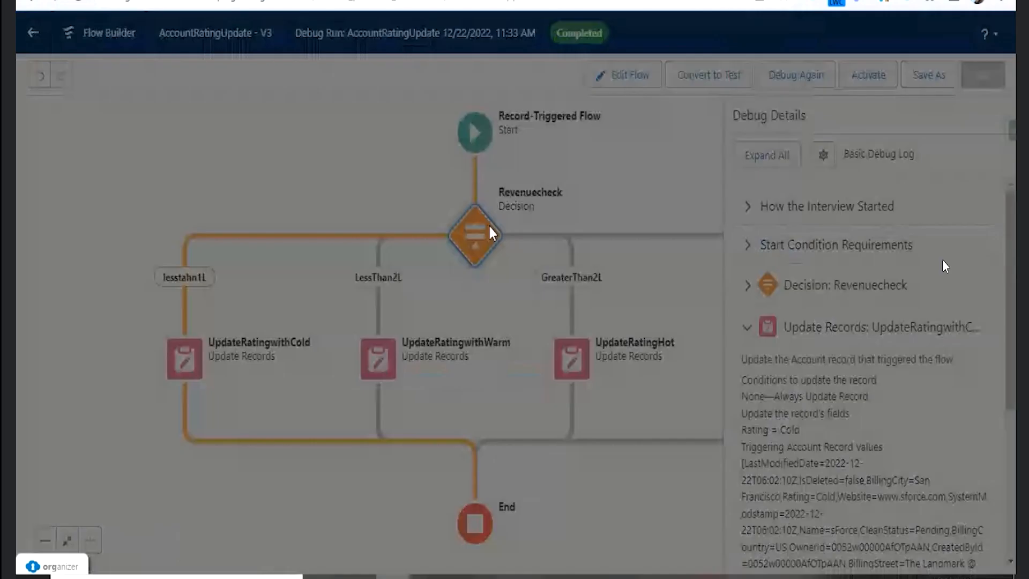
pyautogui.scroll(-2, 429, 354)
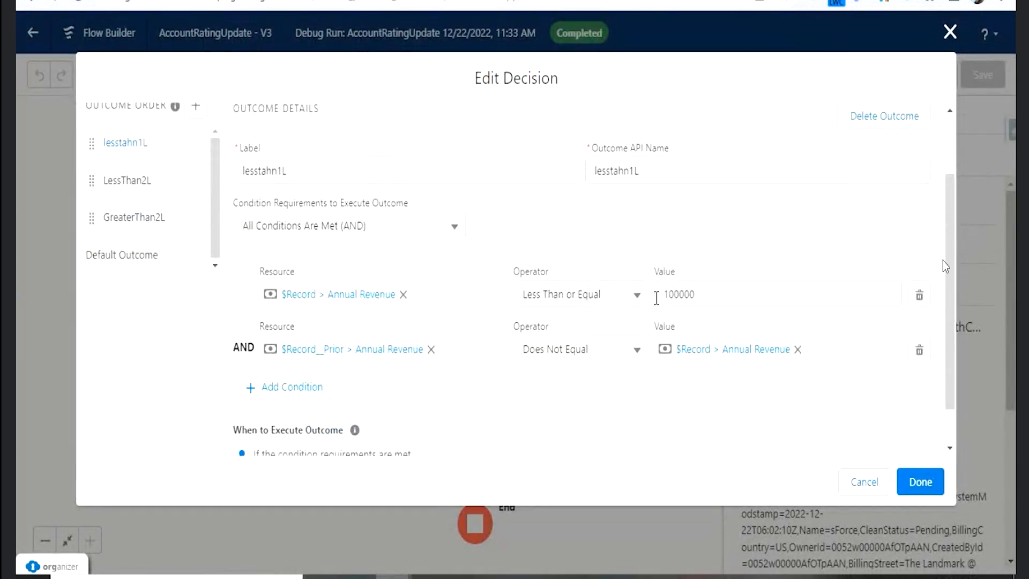
pyautogui.click(315, 389)
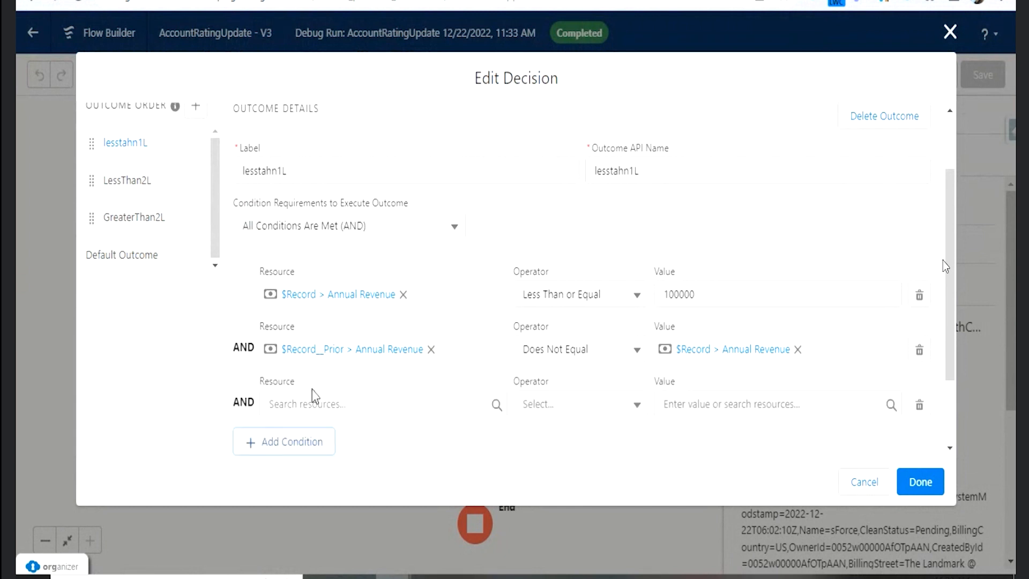
pyautogui.click(351, 399)
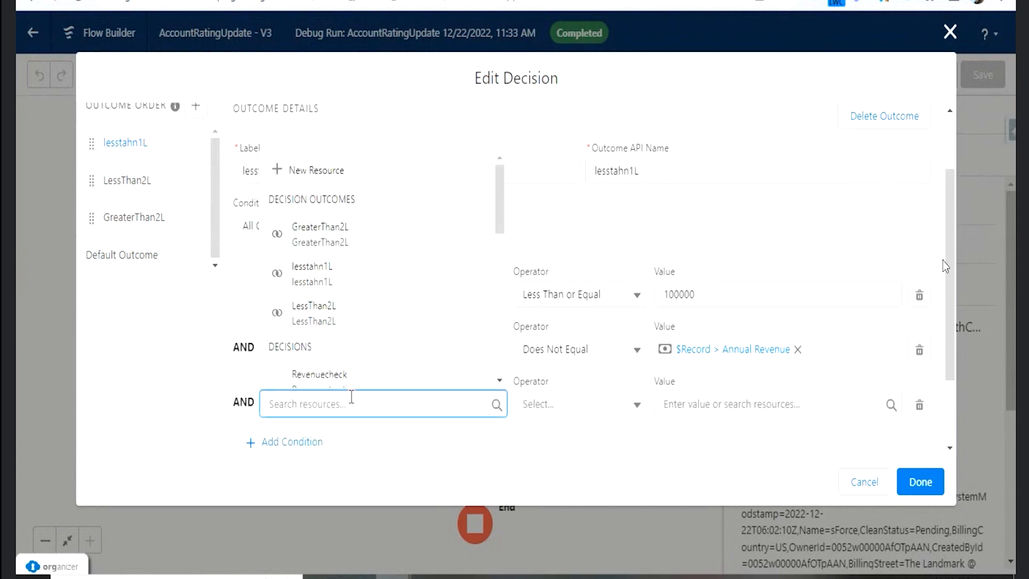
pyautogui.write('rec')
pyautogui.click(343, 327)
pyautogui.write('re')
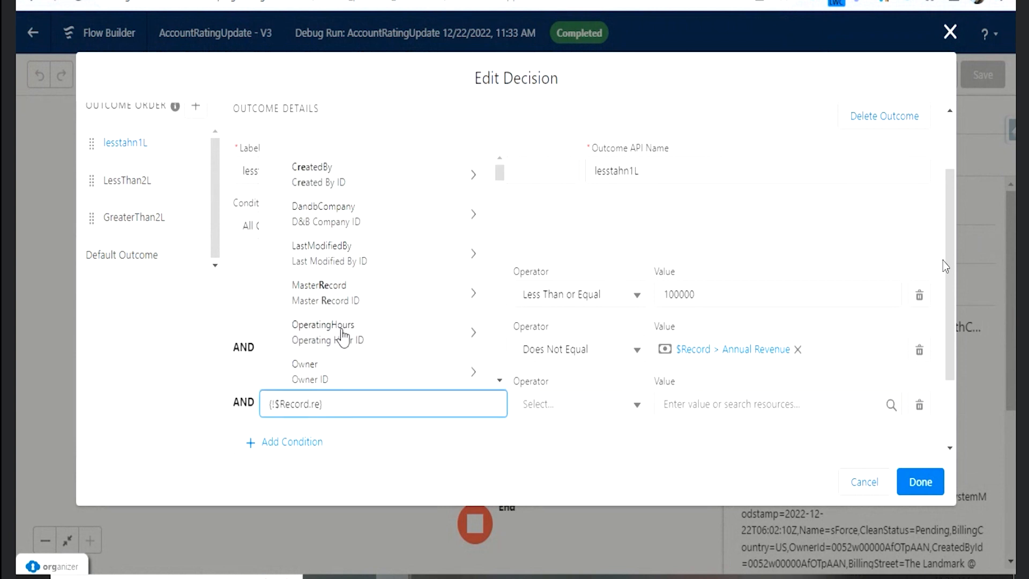
pyautogui.write('ve')
pyautogui.click(355, 374)
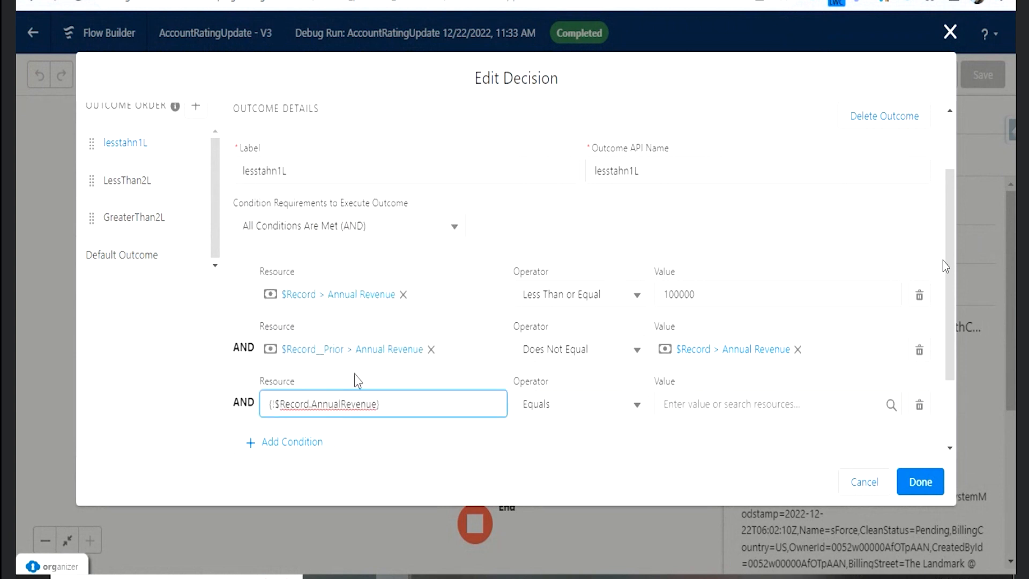
# - Set the third lesstahn1L condition's operator to Greater Than and its value to 0
pyautogui.click(585, 413)
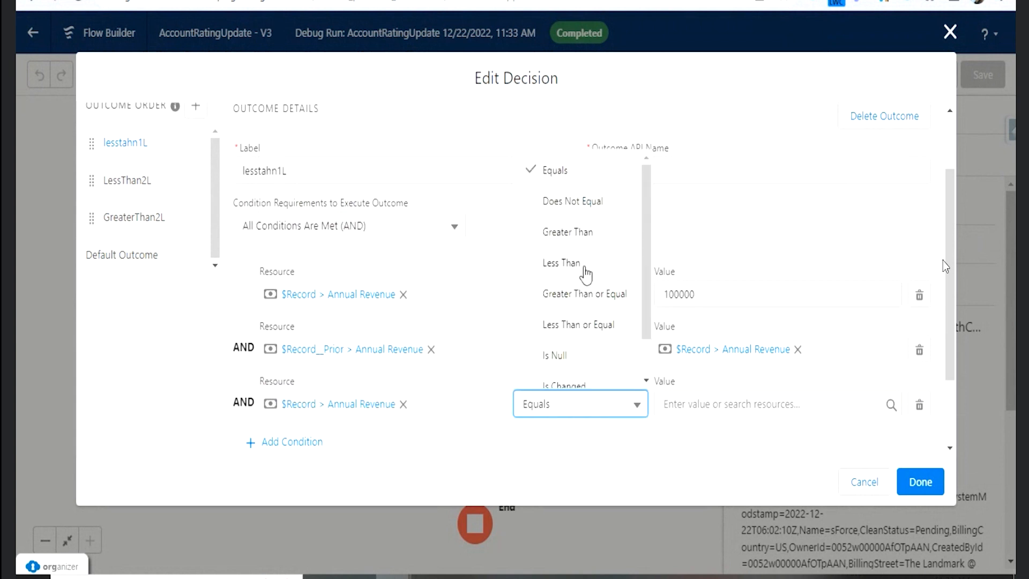
pyautogui.click(586, 236)
pyautogui.click(675, 399)
pyautogui.write('0')
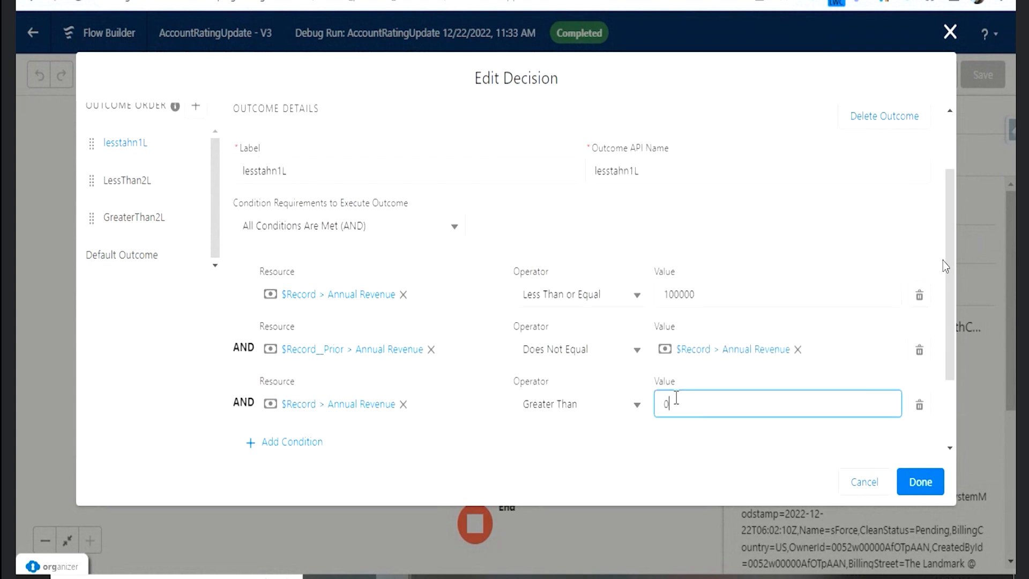
pyautogui.click(691, 429)
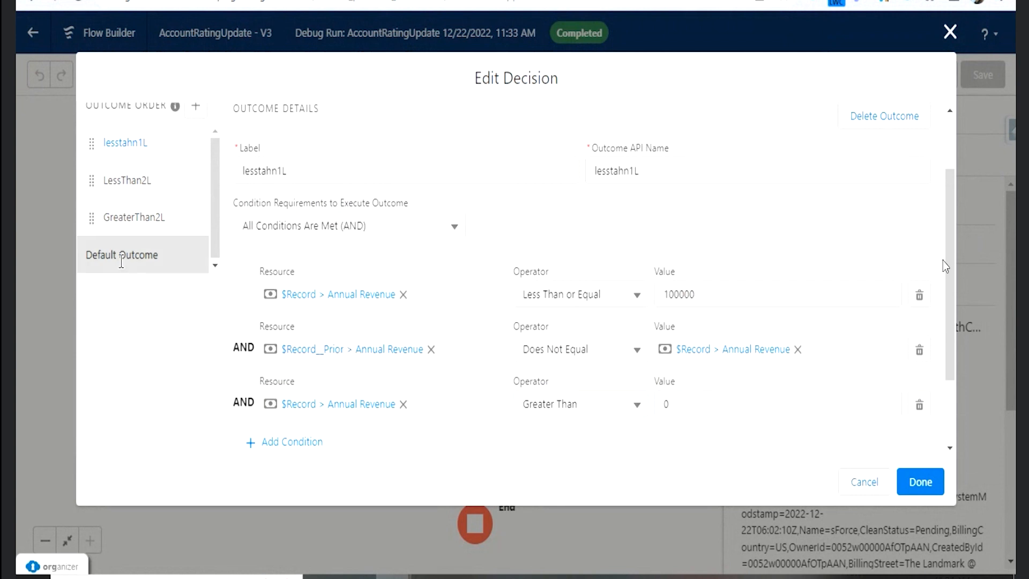
# - Review the conditions of the LessThan2L outcome and return to the lesstahn1L outcome
pyautogui.click(126, 193)
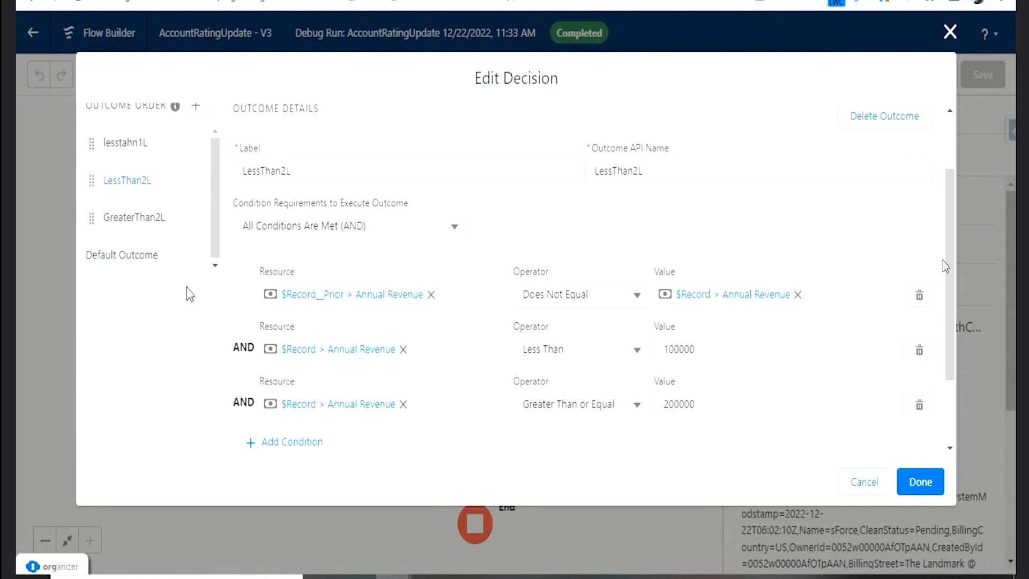
pyautogui.click(124, 144)
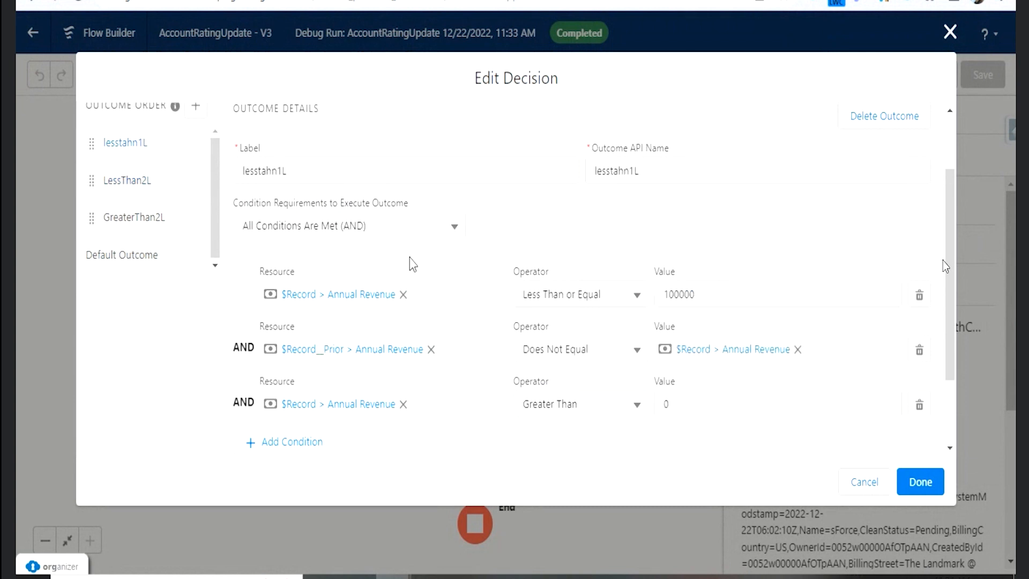
# - Check the LessThan2L outcome's conditions, apply the Revenuecheck decision edits and save the flow
pyautogui.click(143, 192)
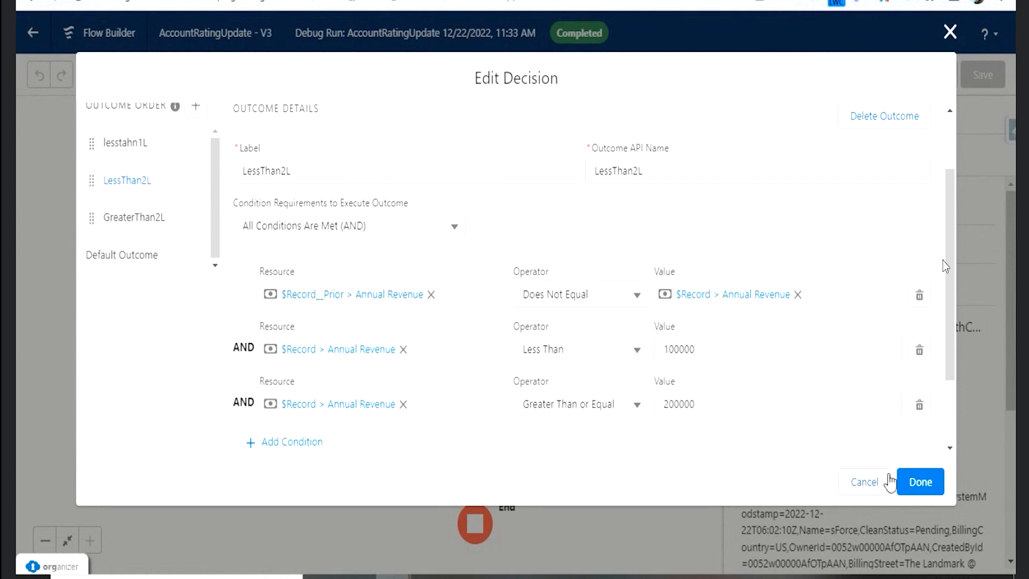
pyautogui.click(921, 481)
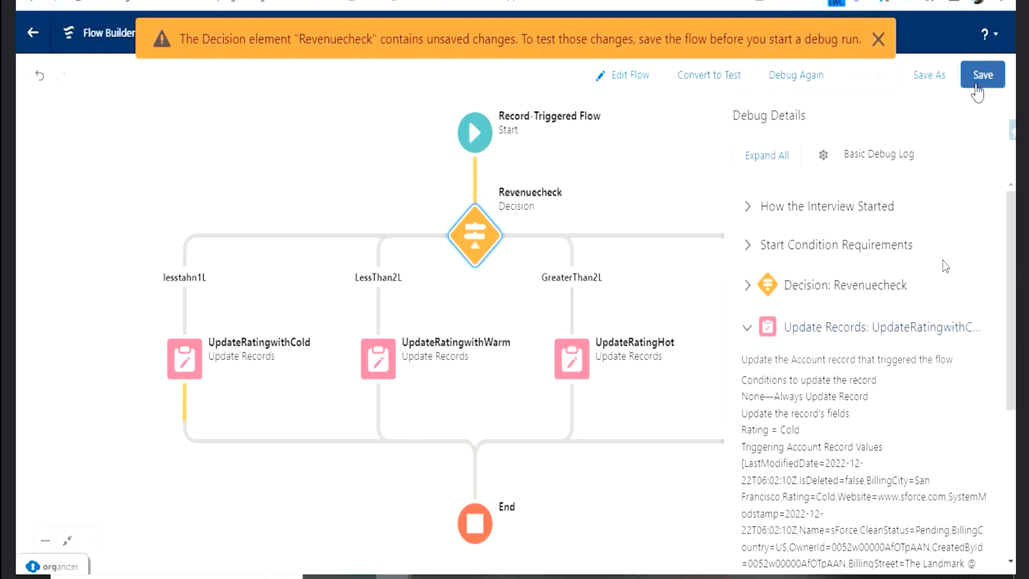
pyautogui.click(977, 86)
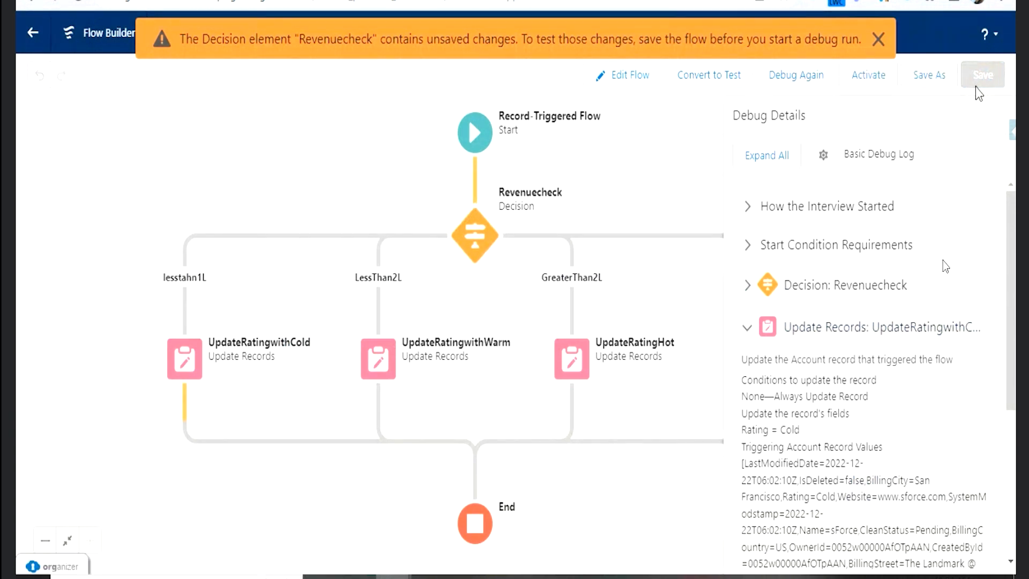
pyautogui.click(878, 39)
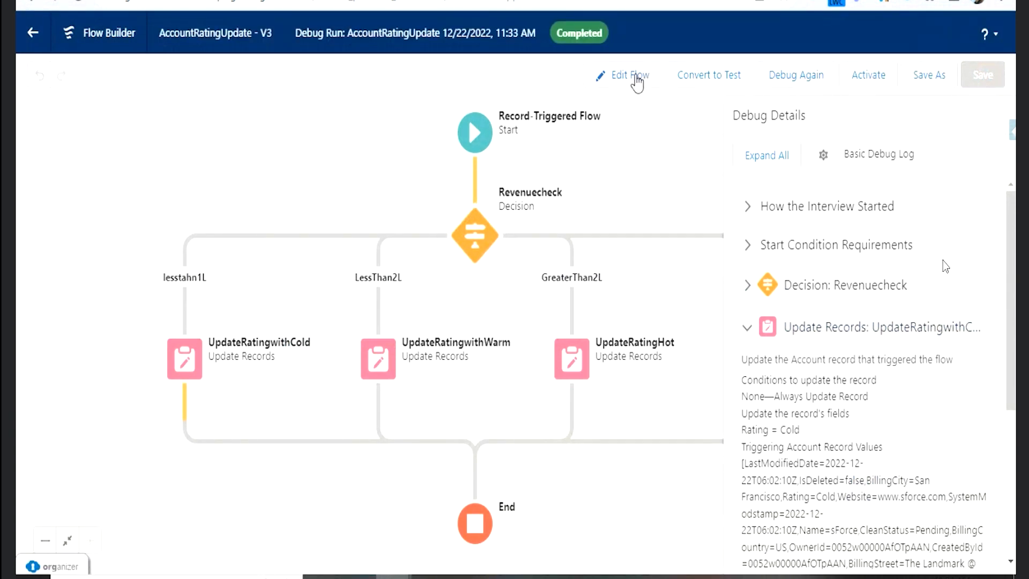
# - Edit the Annual Revenue in the debug inputs, rerun the debug and examine the details of the executed record update
pyautogui.click(796, 85)
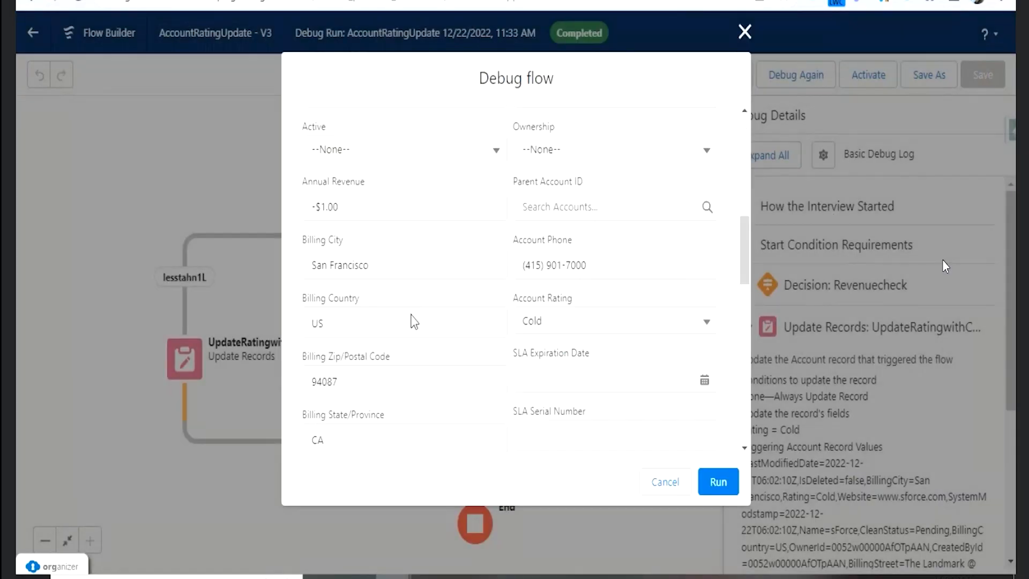
pyautogui.click(384, 207)
pyautogui.press('BackSpace')
pyautogui.press('BackSpace')
pyautogui.scroll(2, 487, 237)
pyautogui.scroll(-5, 488, 237)
pyautogui.click(719, 482)
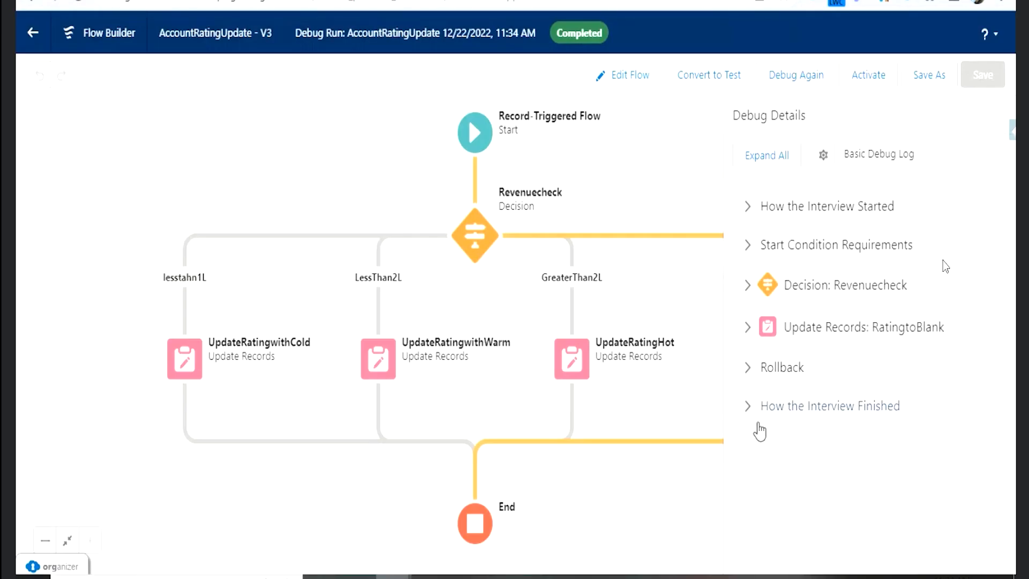
pyautogui.click(749, 328)
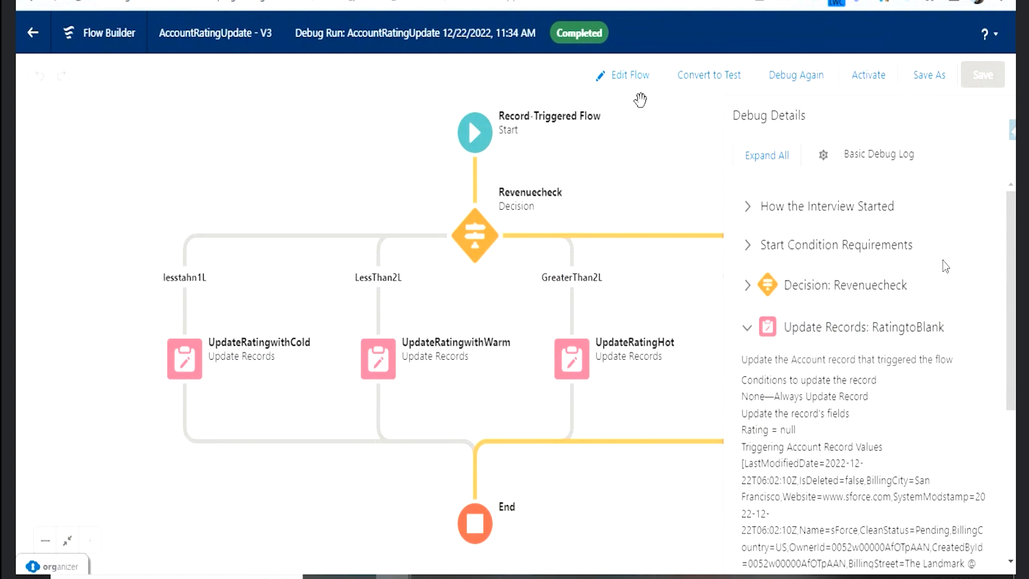
# - Activate the flow, reload the sForce account and edit its Annual Revenue, saving the record to test the Rating update
pyautogui.click(859, 80)
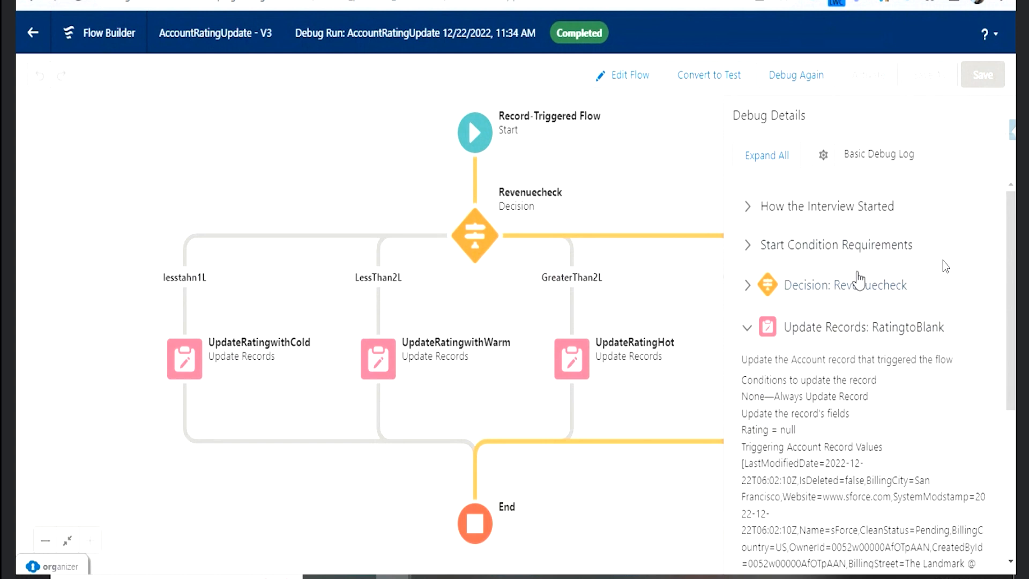
pyautogui.click(317, 0)
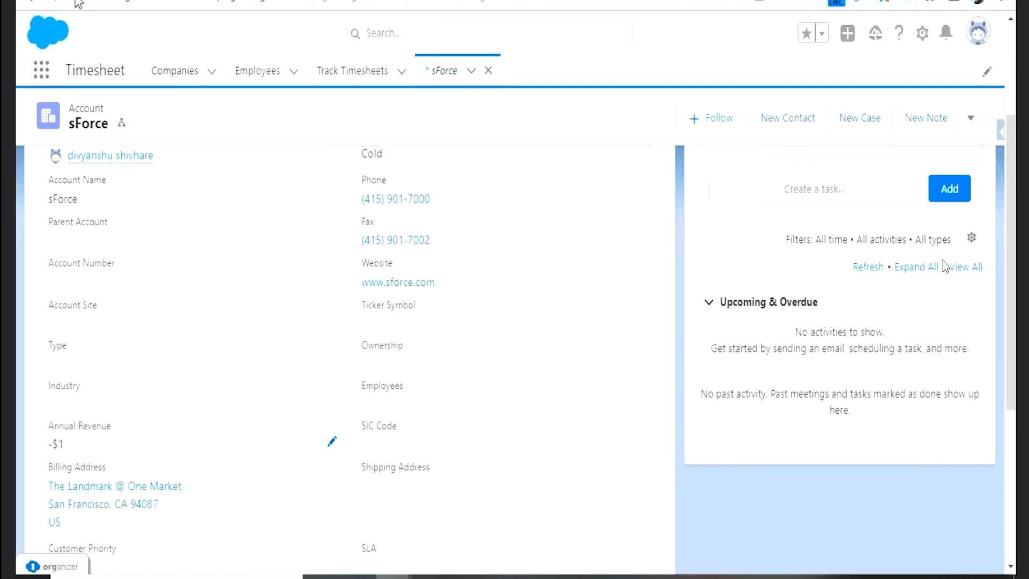
pyautogui.click(77, 1)
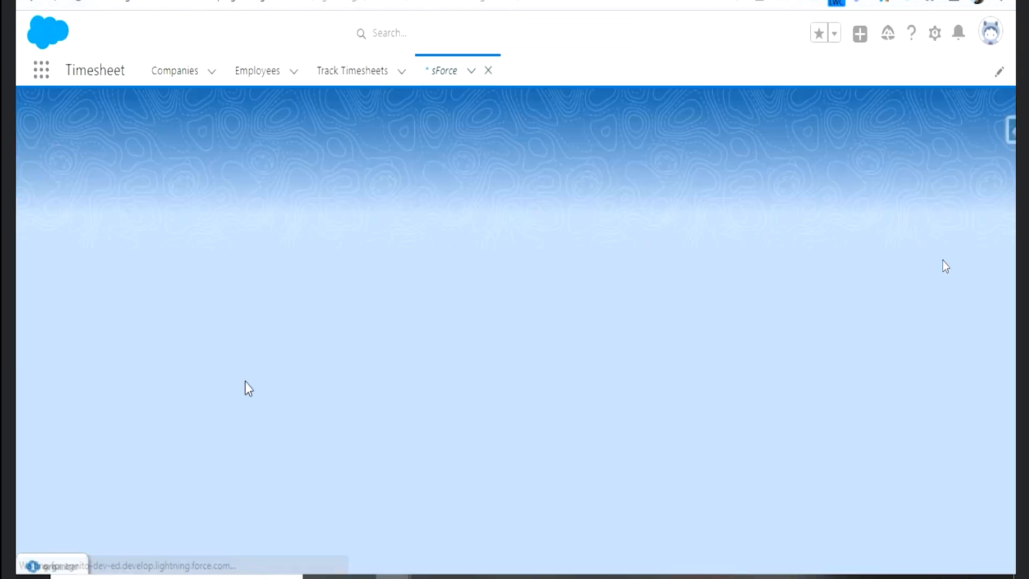
pyautogui.scroll(-3, 192, 398)
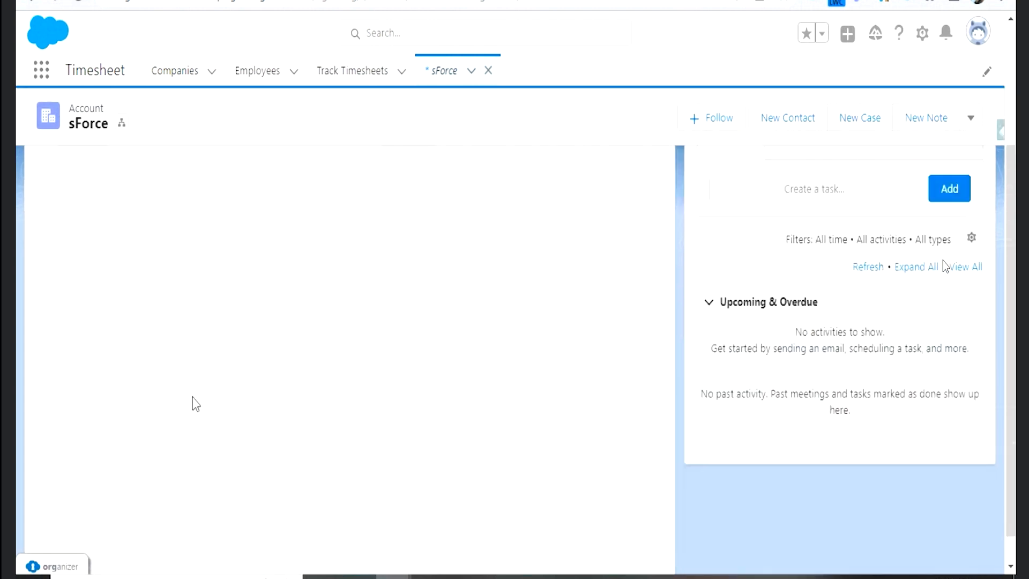
pyautogui.click(331, 449)
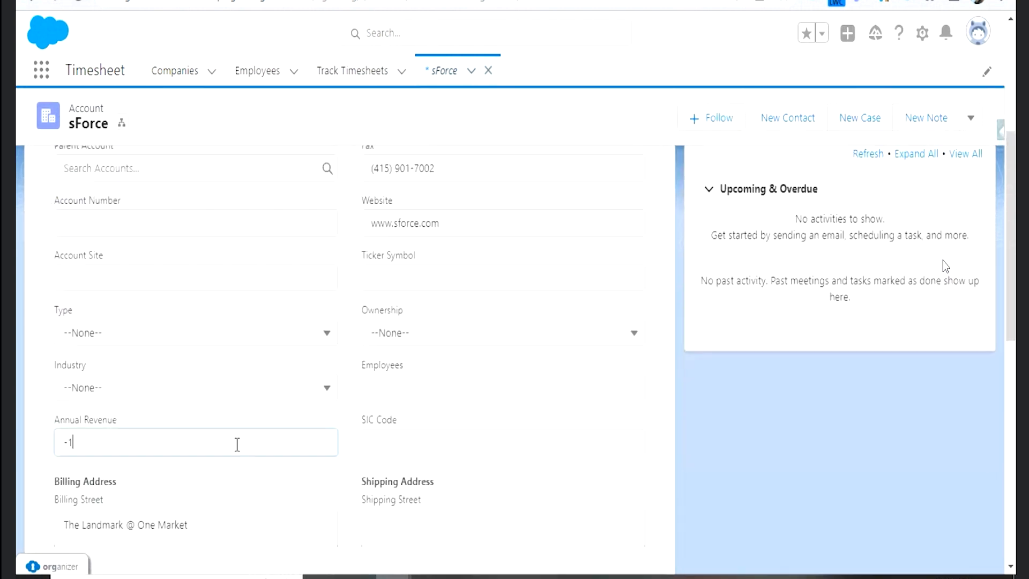
pyautogui.click(378, 547)
pyautogui.scroll(3, 468, 370)
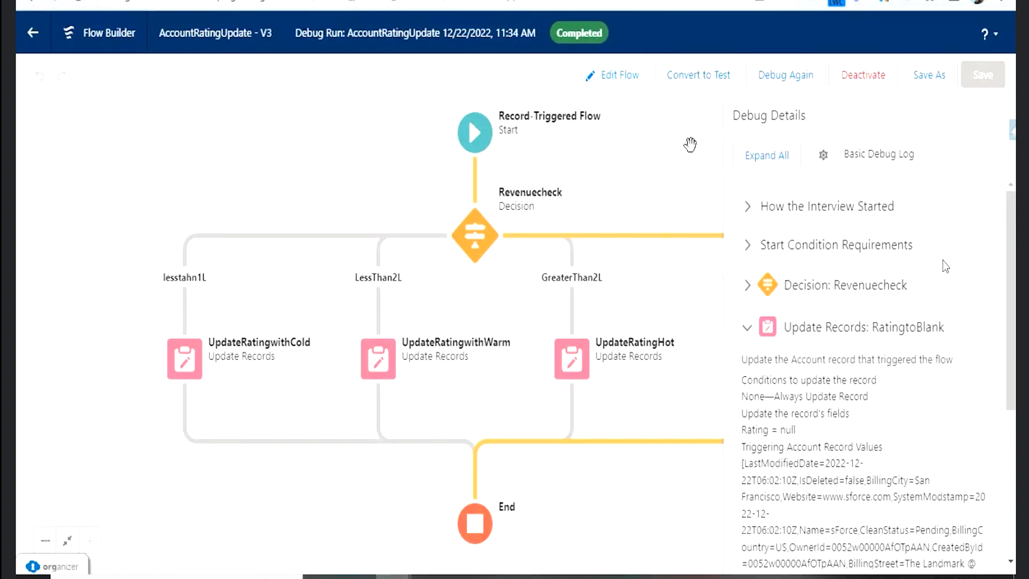
# - Exit the flow's debug view and open the employee record from the recently viewed Employees to review its fields
pyautogui.click(593, 75)
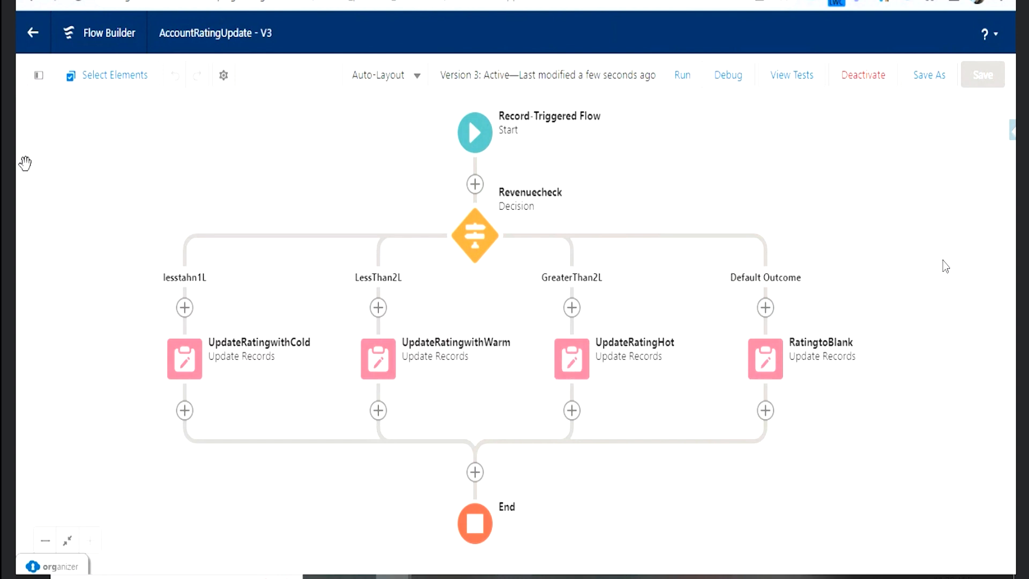
pyautogui.click(34, 36)
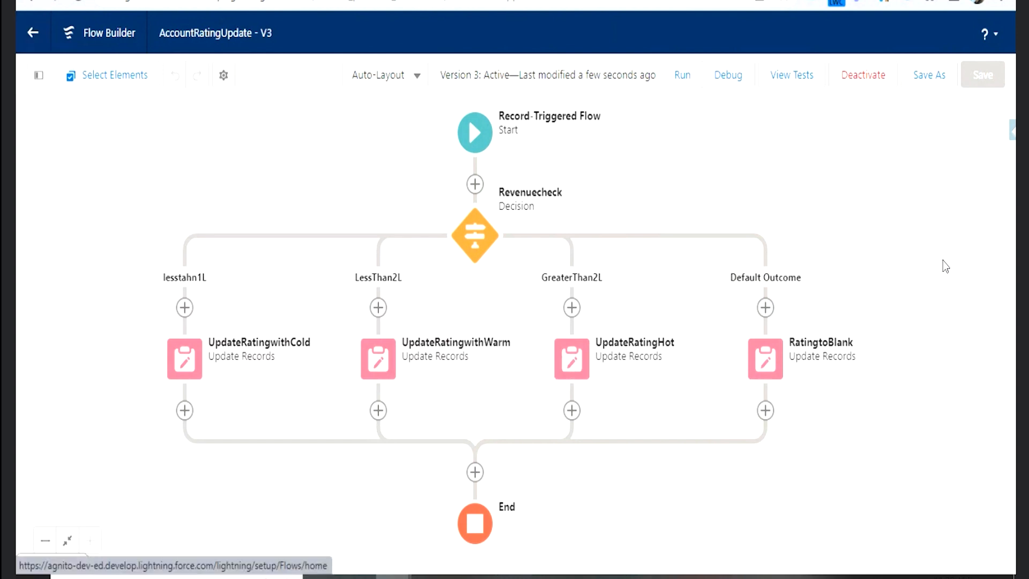
pyautogui.click(268, 71)
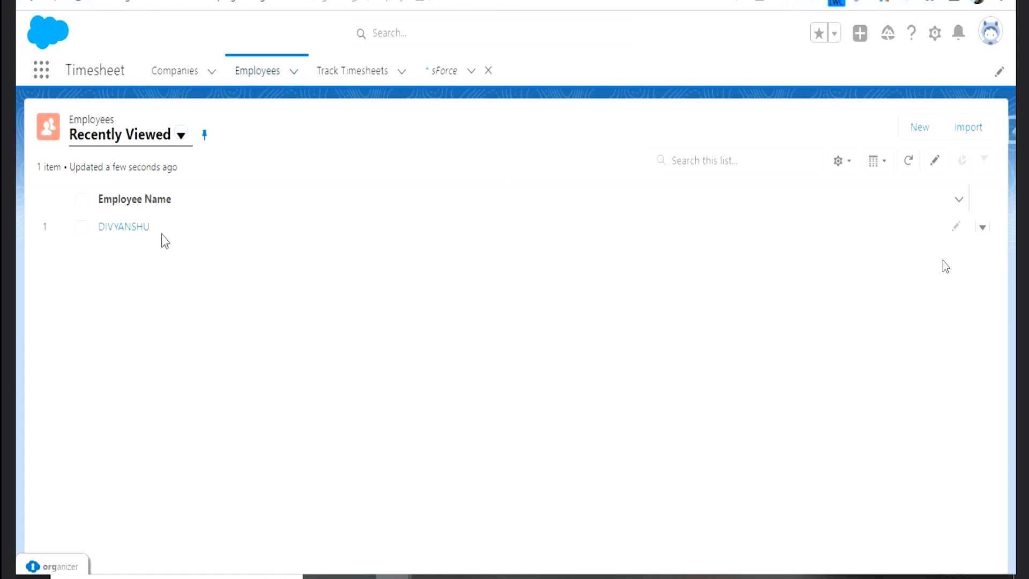
pyautogui.click(134, 227)
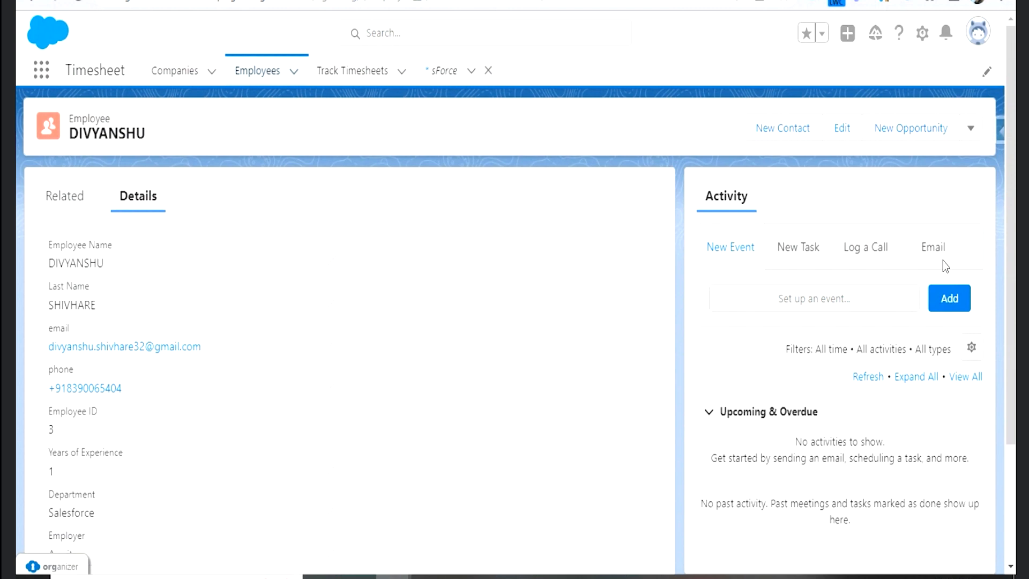
# - Return from the employee record to the Flows list in Setup and create a new Record-Triggered Flow
pyautogui.hotkey('ctrl', 'Tab')
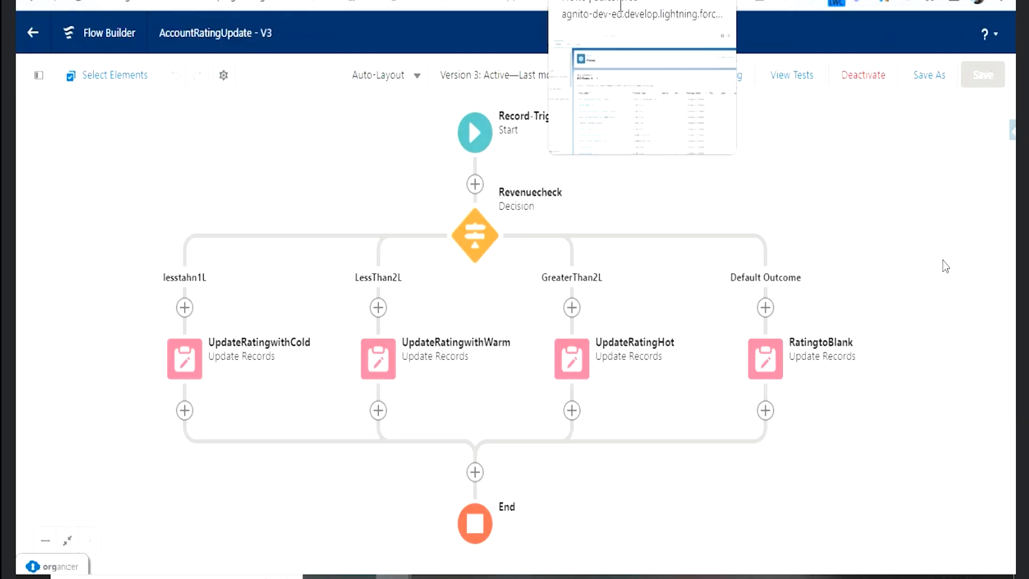
pyautogui.click(32, 41)
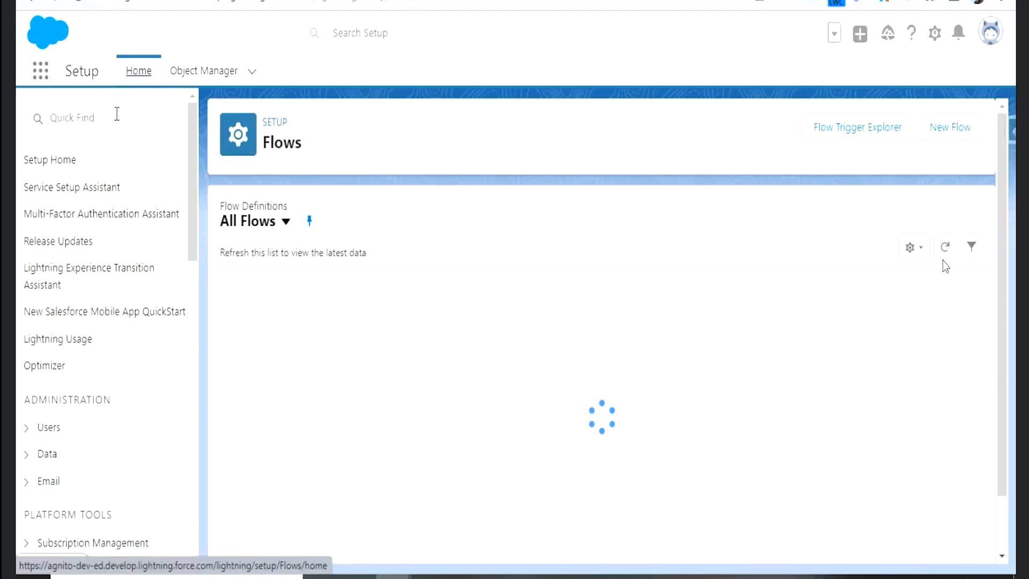
pyautogui.click(117, 113)
pyautogui.write('flow')
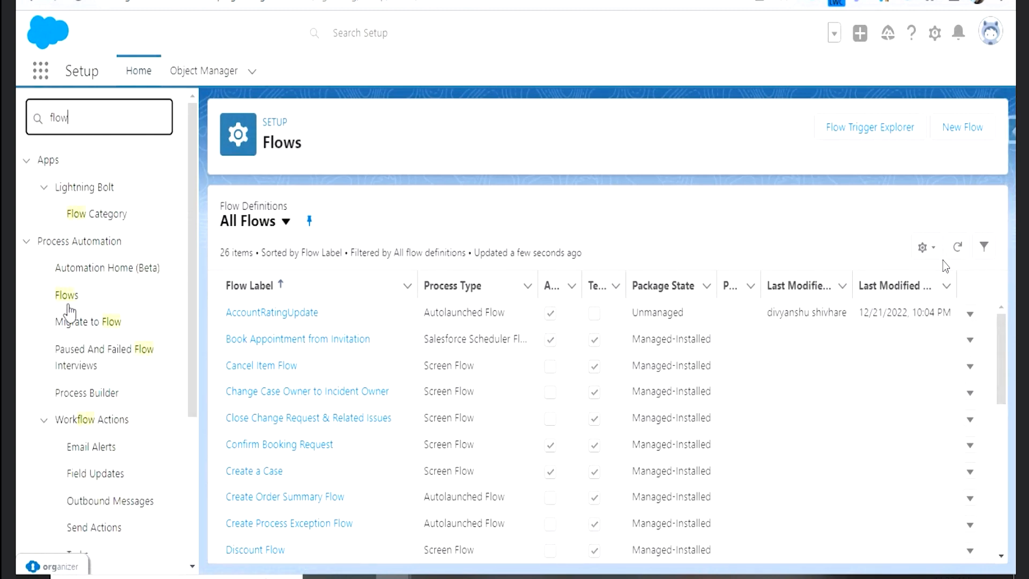
pyautogui.click(66, 296)
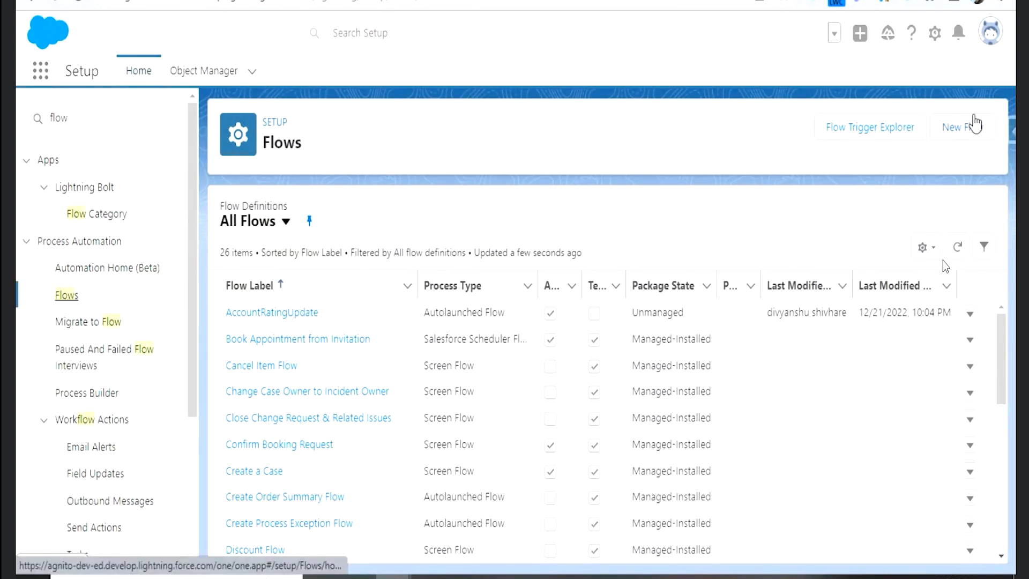
pyautogui.click(971, 127)
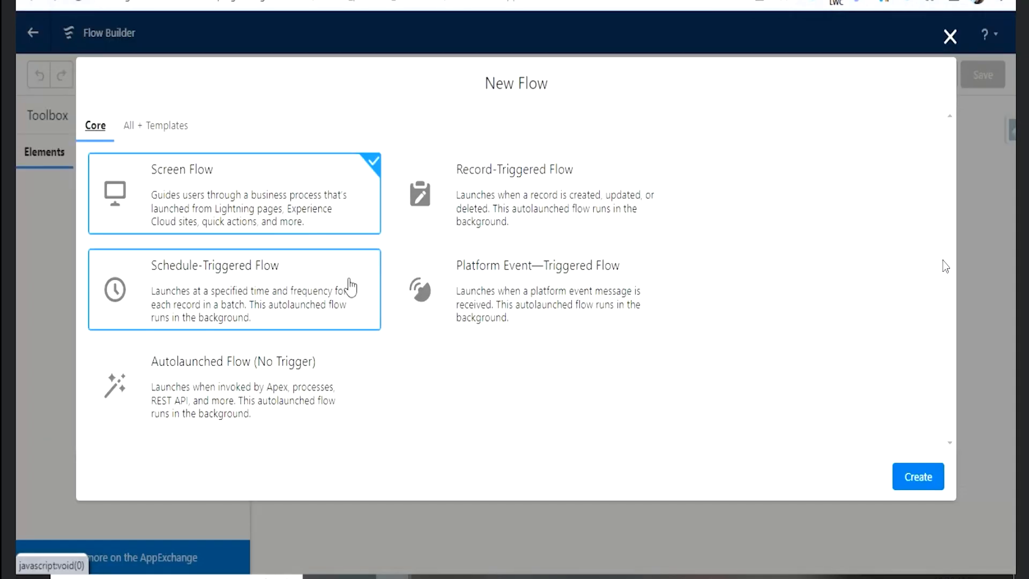
pyautogui.click(514, 211)
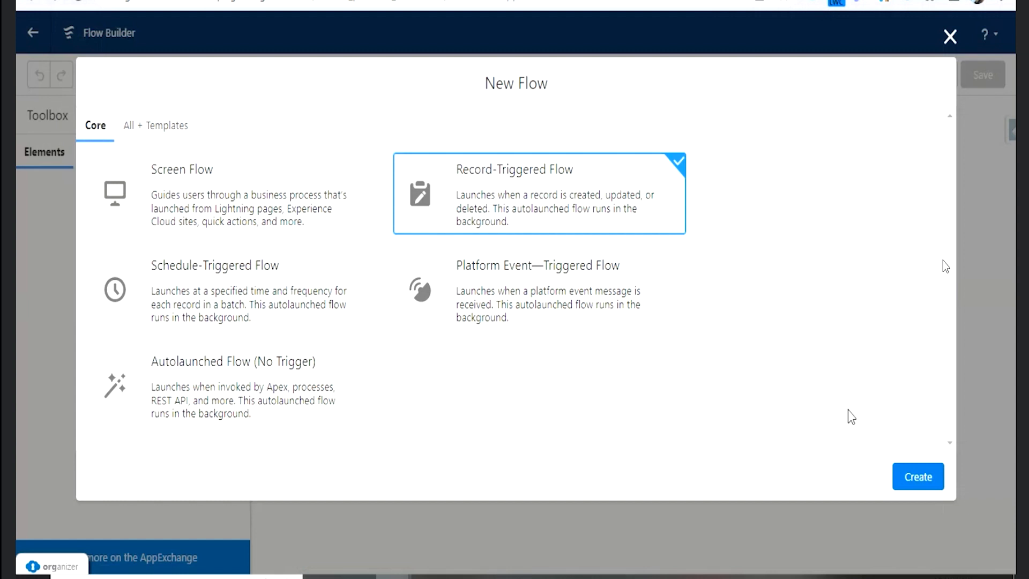
pyautogui.click(917, 478)
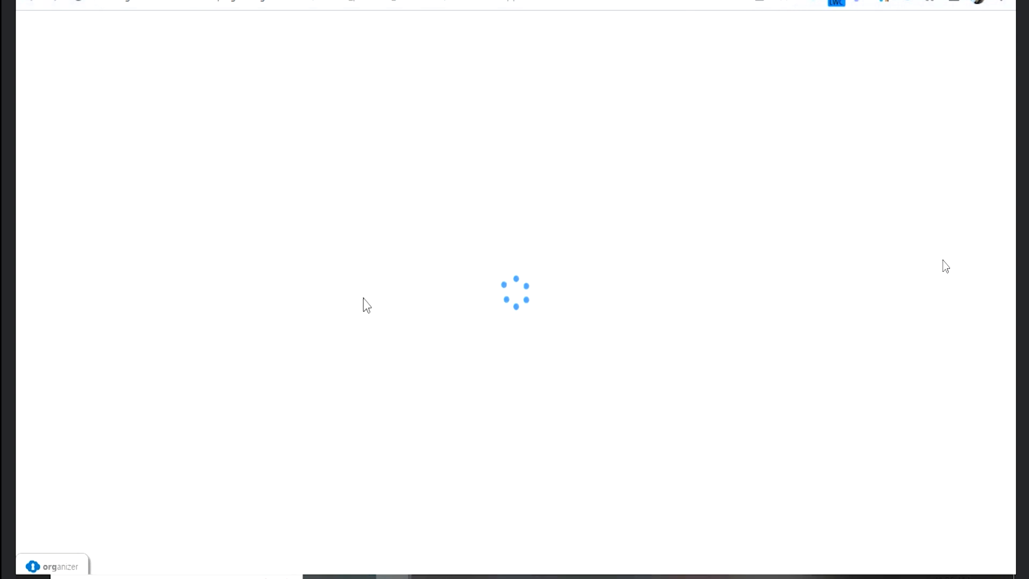
# - Configure the start for the Employee object, triggered when a record is created, with no condition requirements, optimized for Actions and Related Records
pyautogui.click(272, 200)
pyautogui.write('Employee')
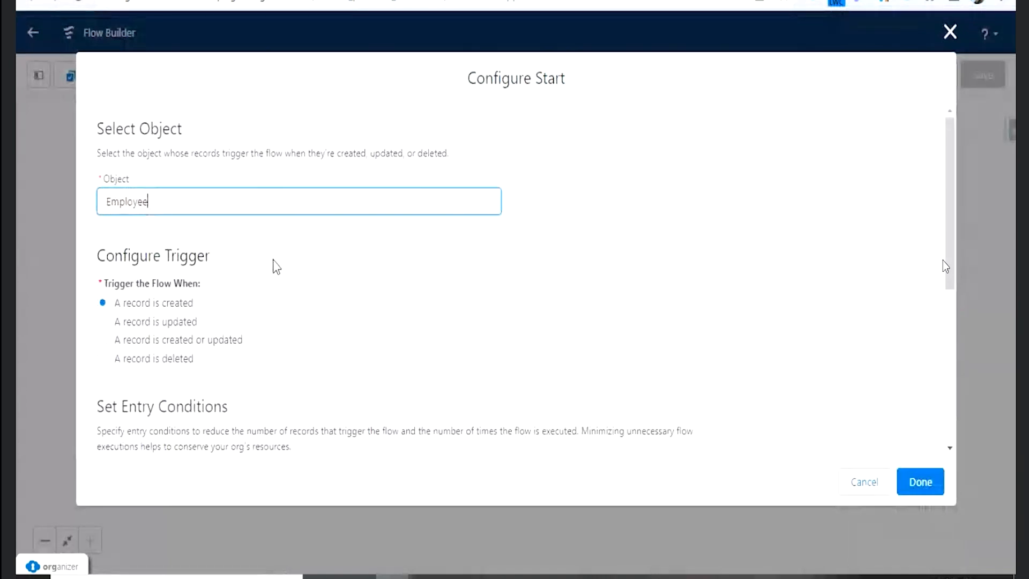
pyautogui.scroll(-3, 276, 267)
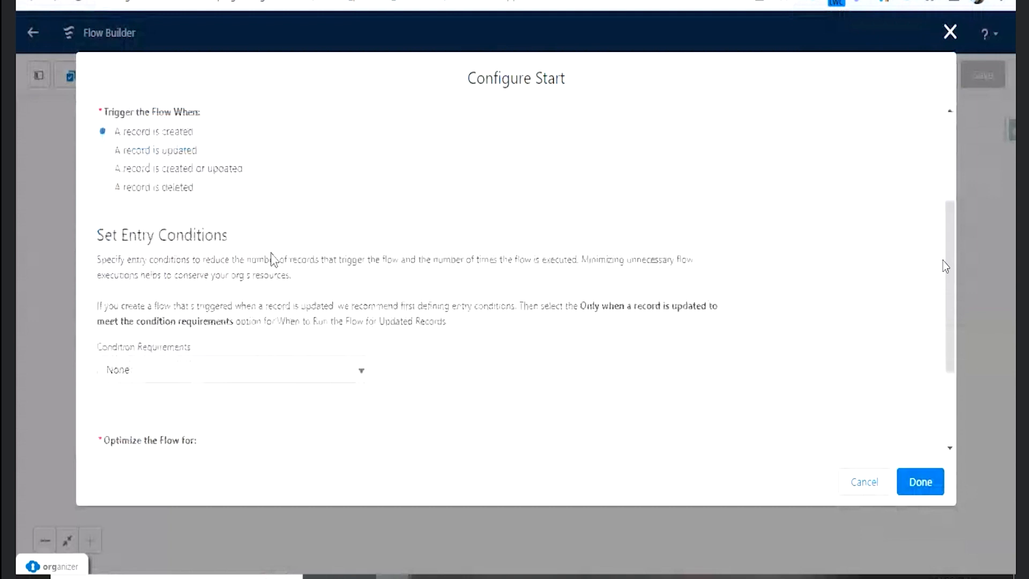
pyautogui.scroll(-2, 263, 274)
pyautogui.scroll(-1, 256, 290)
pyautogui.click(161, 241)
pyautogui.click(189, 272)
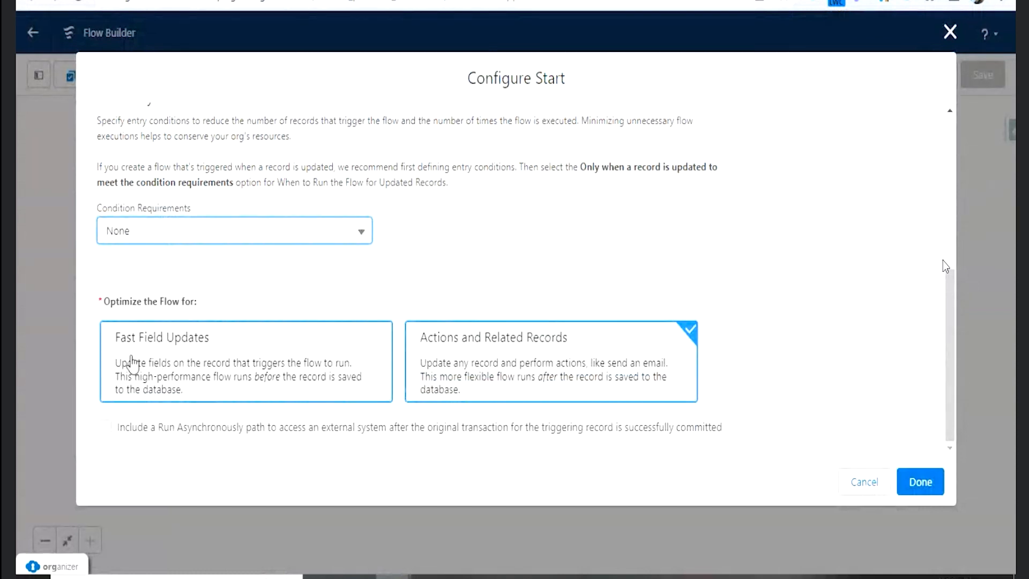
pyautogui.click(486, 349)
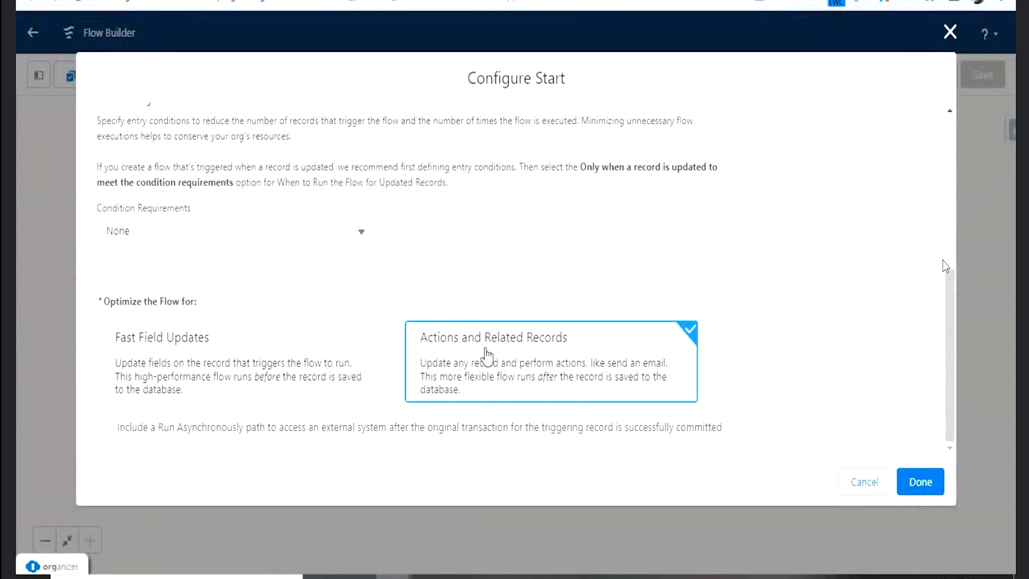
pyautogui.click(921, 481)
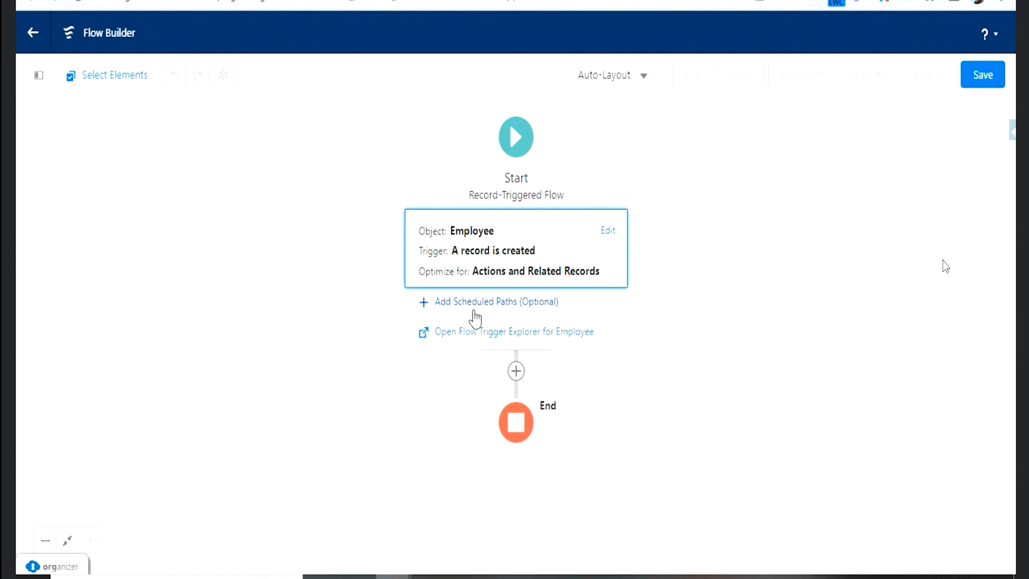
# - Examine the element types that can be added to the Run Immediately path of the Employee flow
pyautogui.click(516, 373)
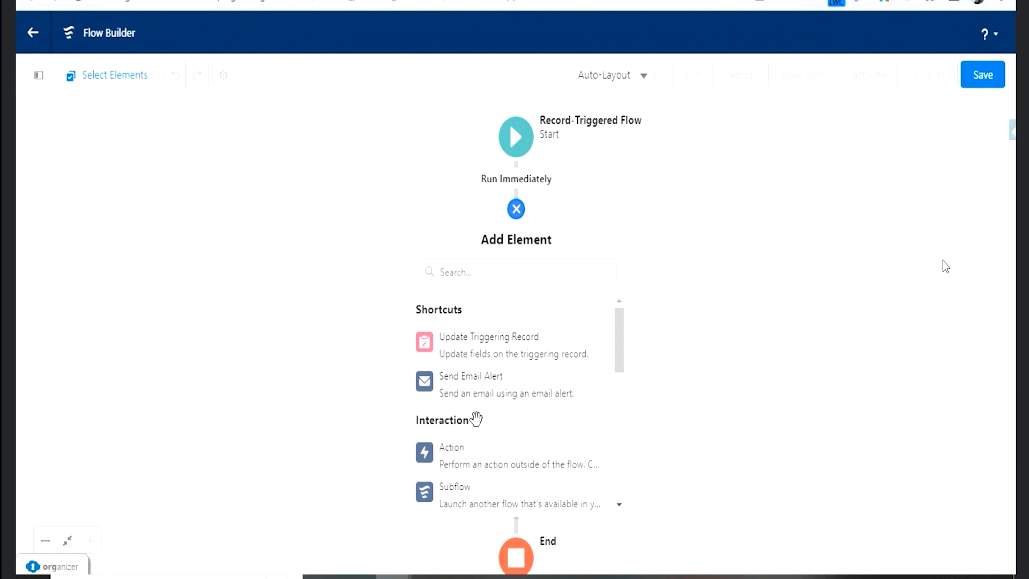
pyautogui.scroll(-2, 476, 421)
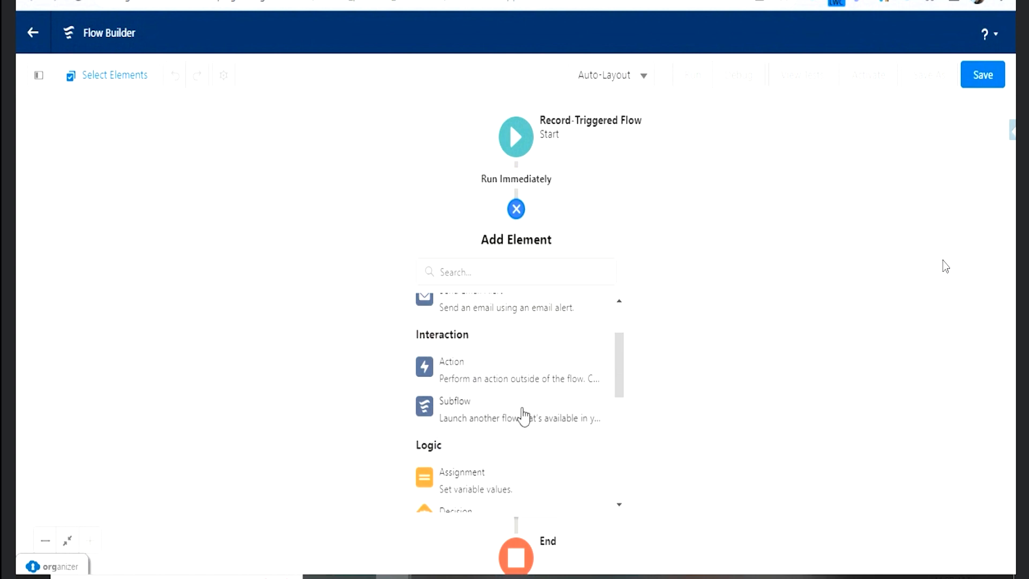
pyautogui.scroll(-3, 523, 412)
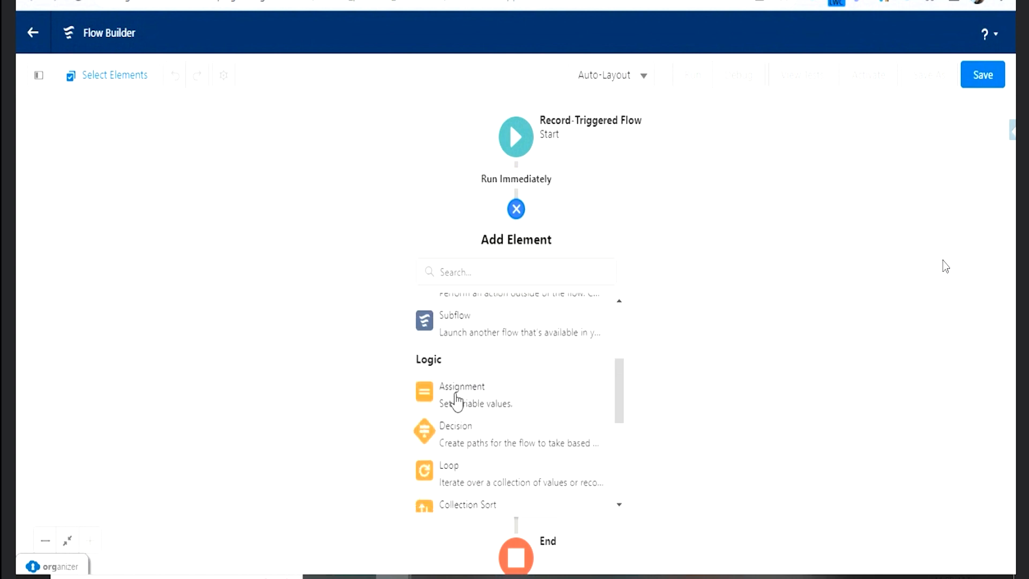
pyautogui.scroll(-8, 455, 397)
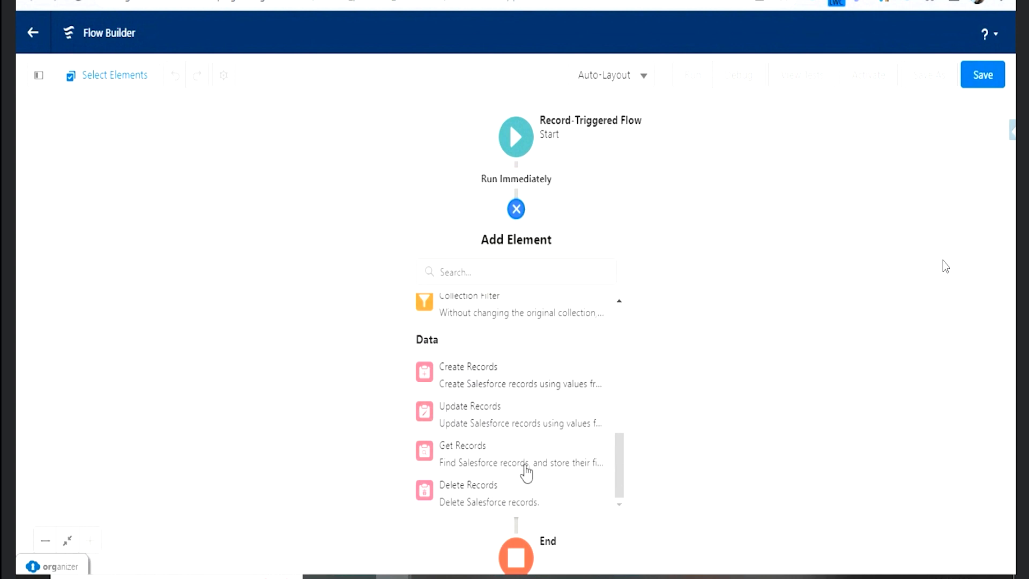
pyautogui.scroll(1, 539, 322)
pyautogui.scroll(4, 539, 386)
pyautogui.scroll(1, 538, 385)
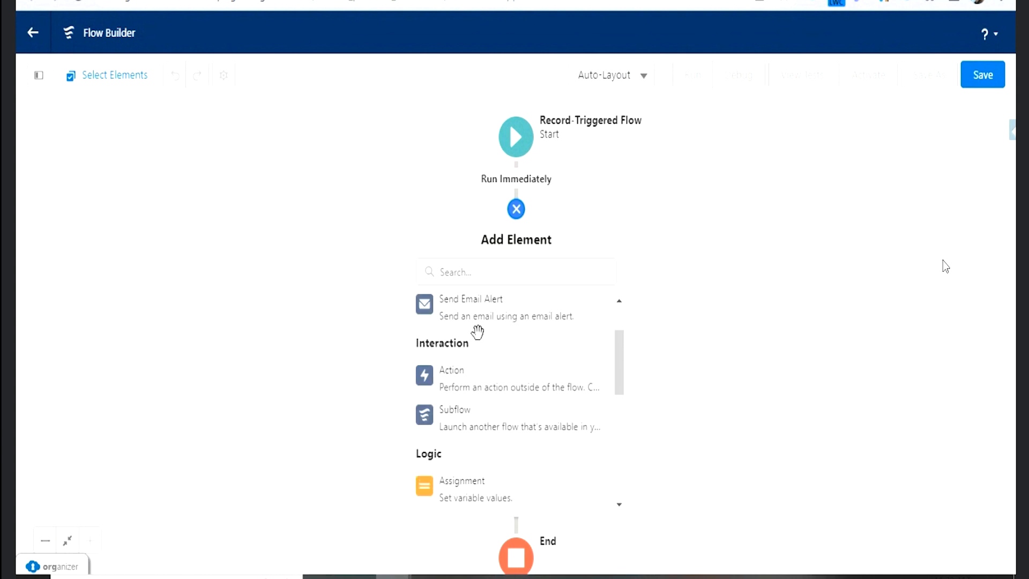
pyautogui.scroll(2, 504, 375)
pyautogui.click(512, 399)
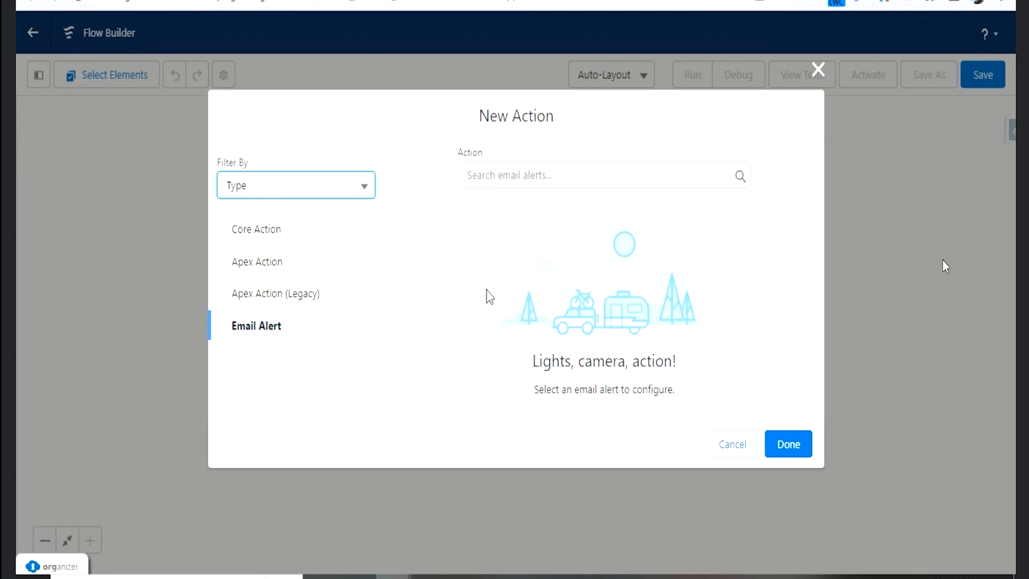
pyautogui.click(532, 176)
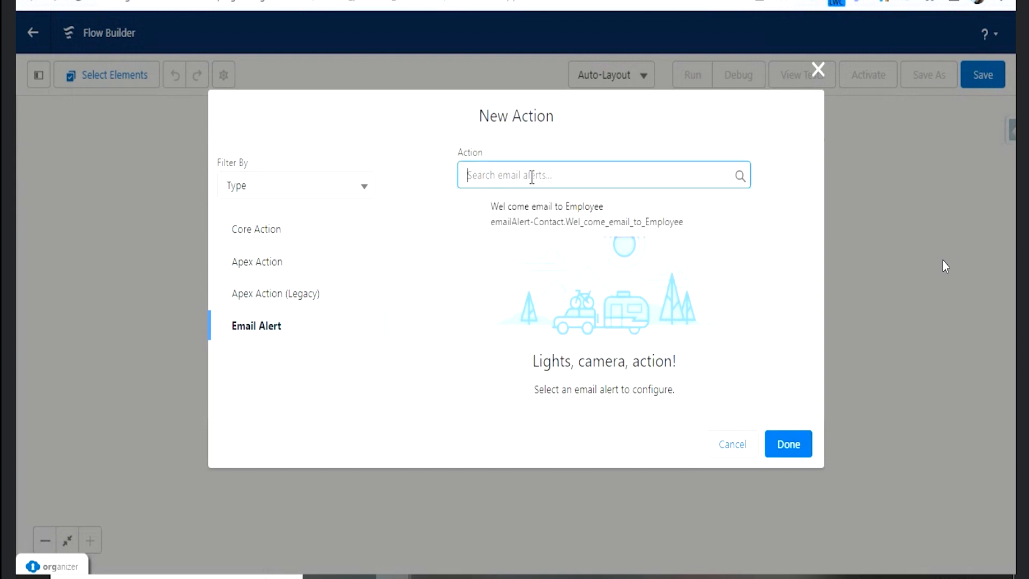
pyautogui.click(535, 224)
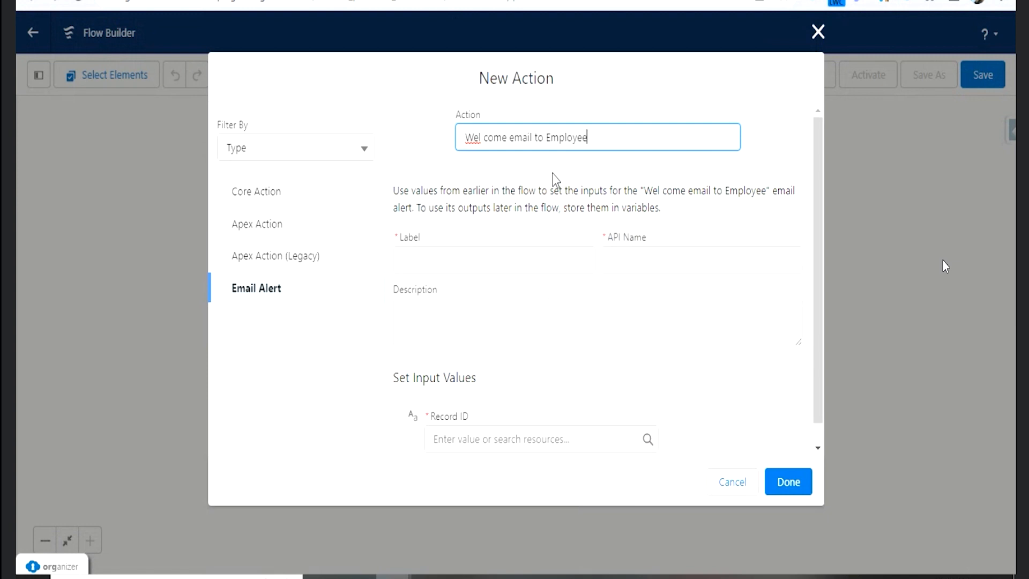
pyautogui.scroll(-1, 569, 290)
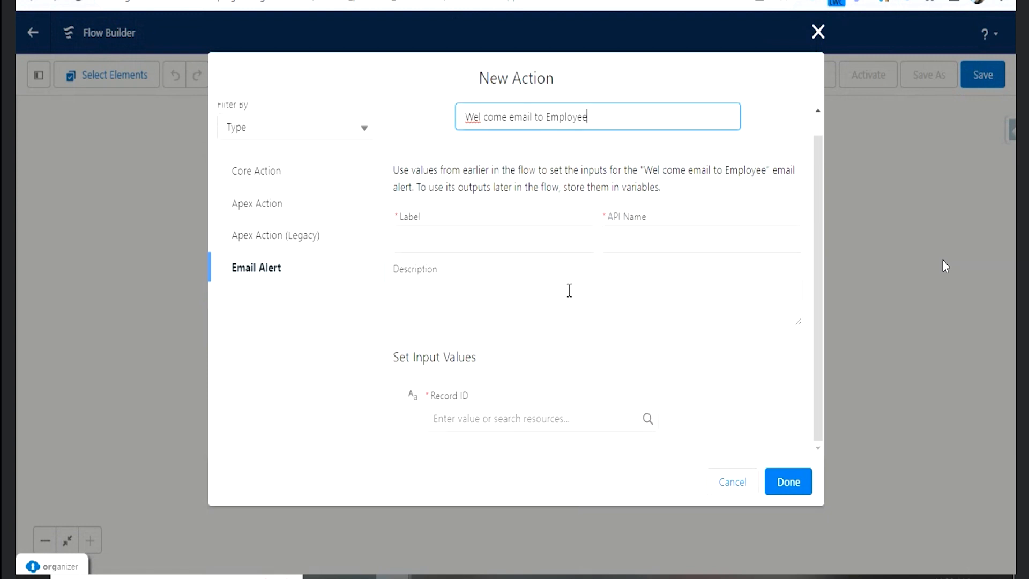
pyautogui.click(729, 481)
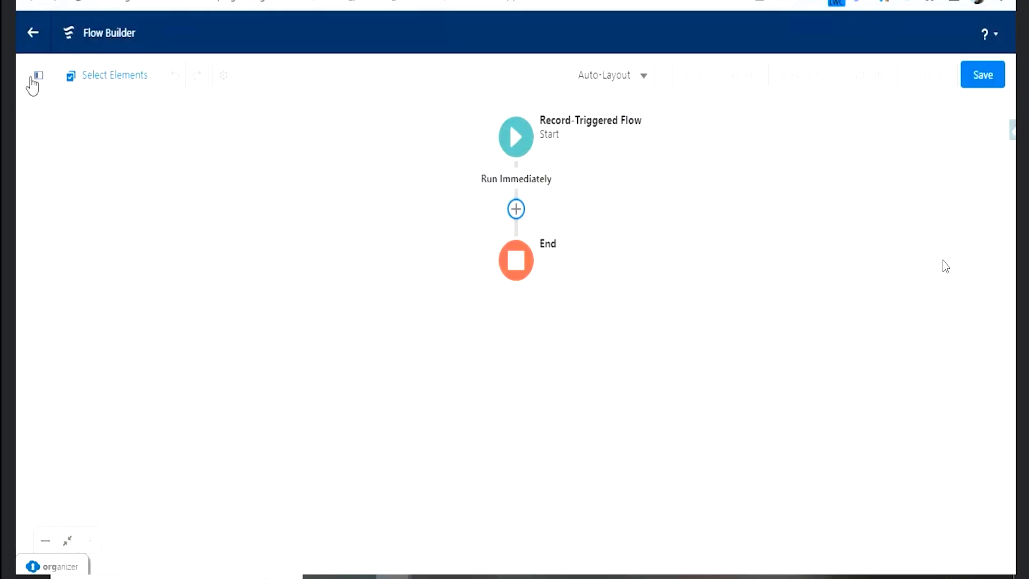
# - Leave the new Employee flow without saving it and open the AccountRatingUpdate flow from the Flows list
pyautogui.click(606, 86)
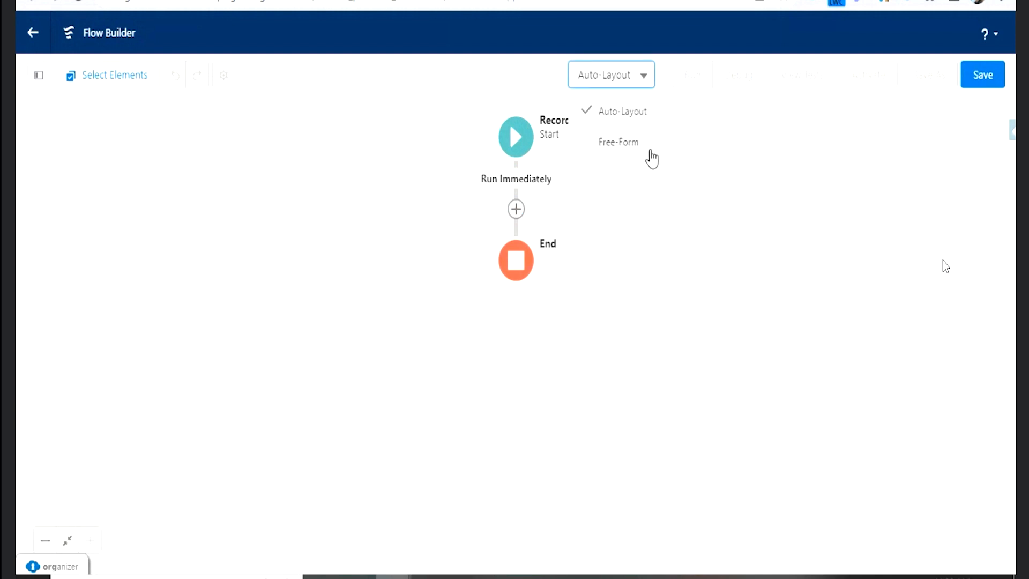
pyautogui.click(673, 238)
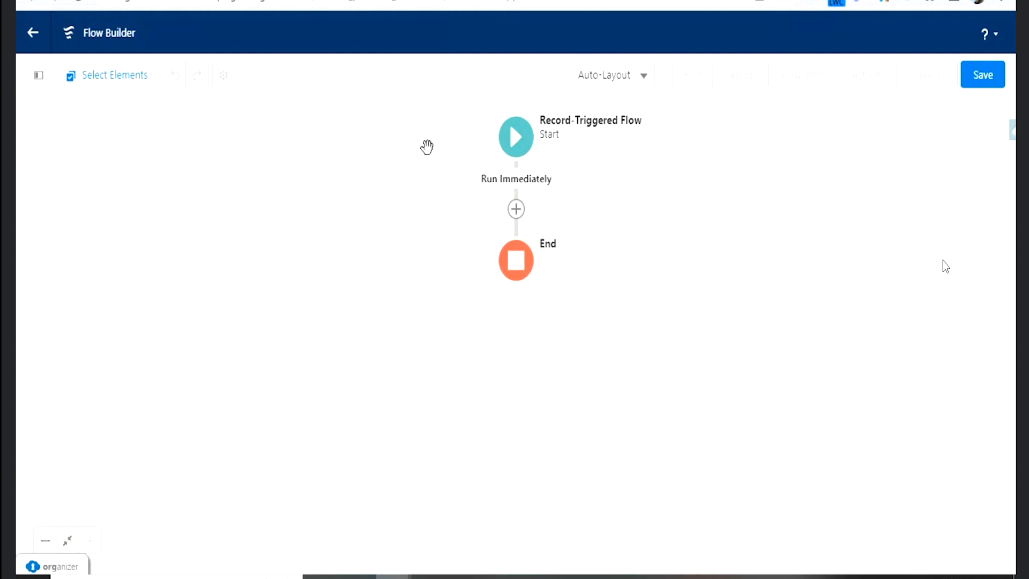
pyautogui.click(38, 35)
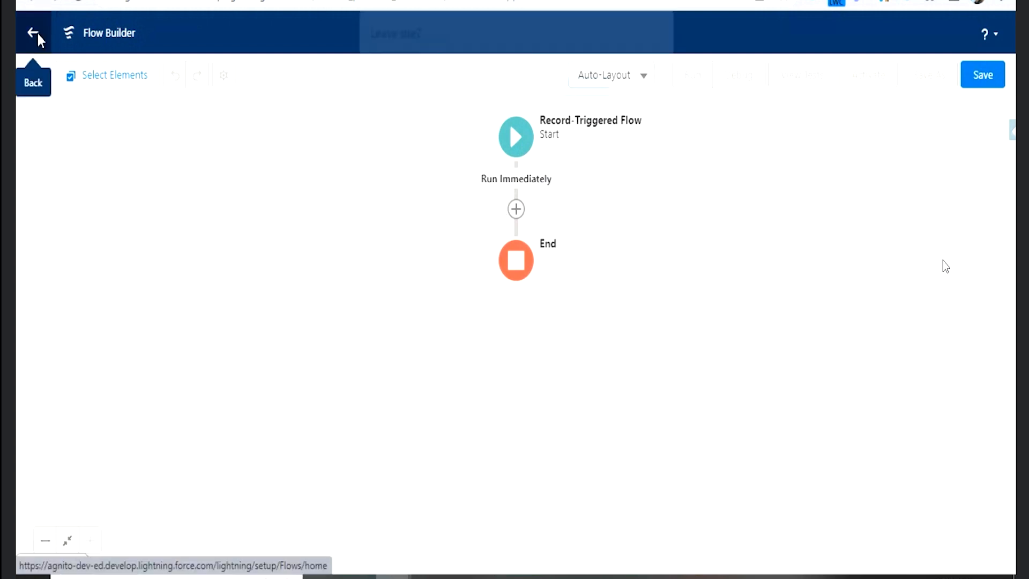
pyautogui.click(580, 153)
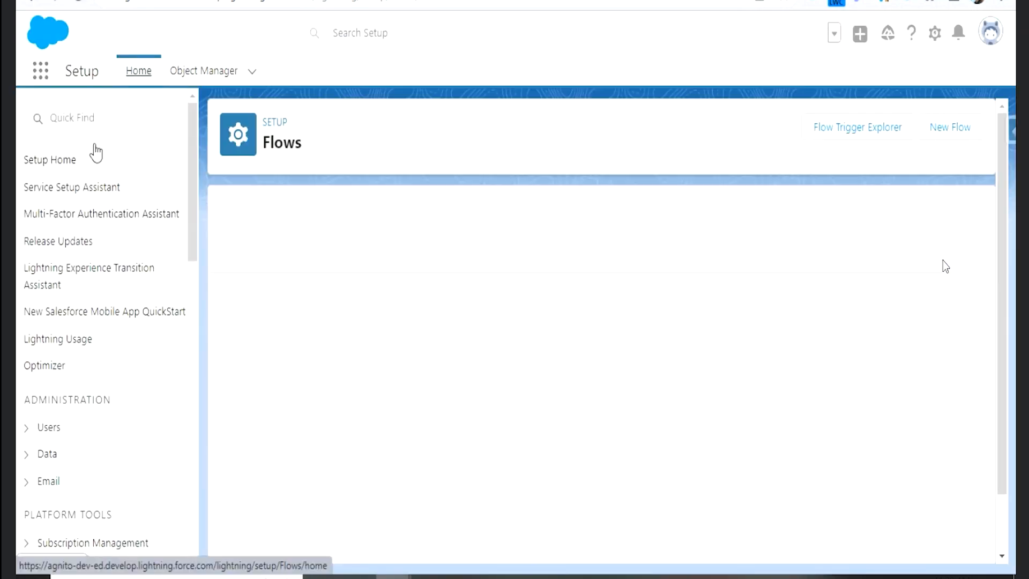
pyautogui.click(289, 319)
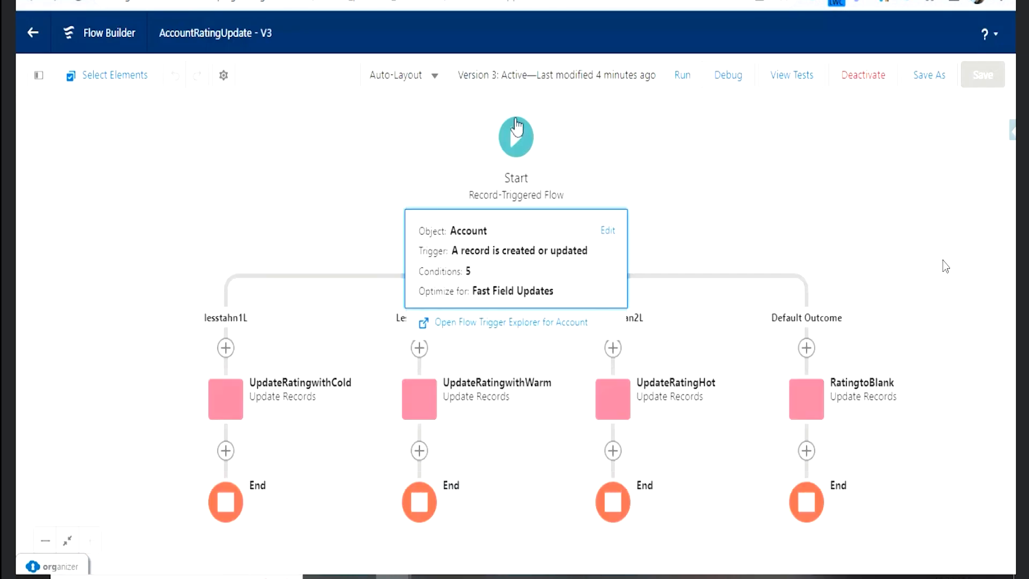
pyautogui.click(735, 190)
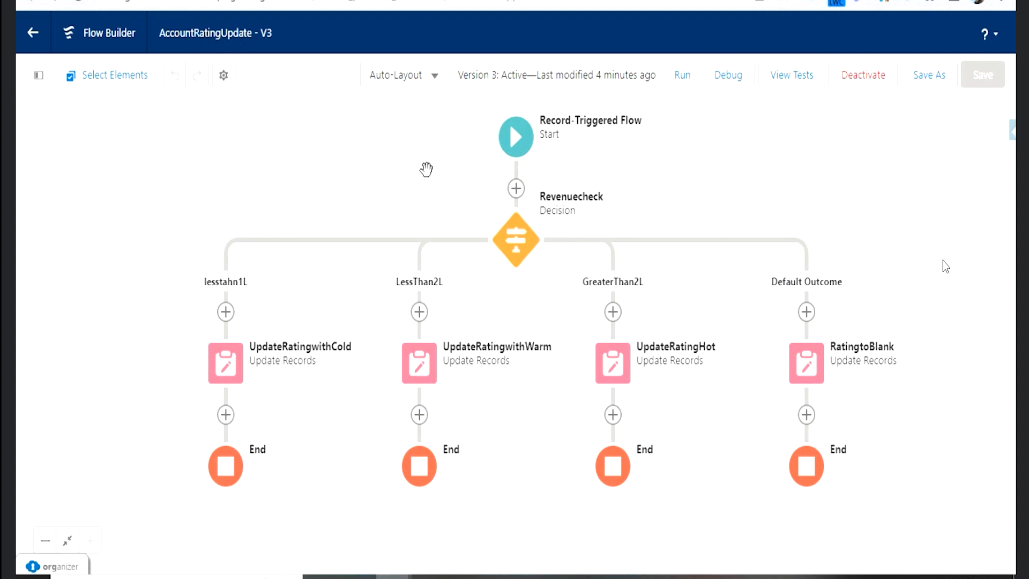
# - View the AccountRatingUpdate flow in Free-Form layout and return it to Auto-Layout
pyautogui.click(425, 76)
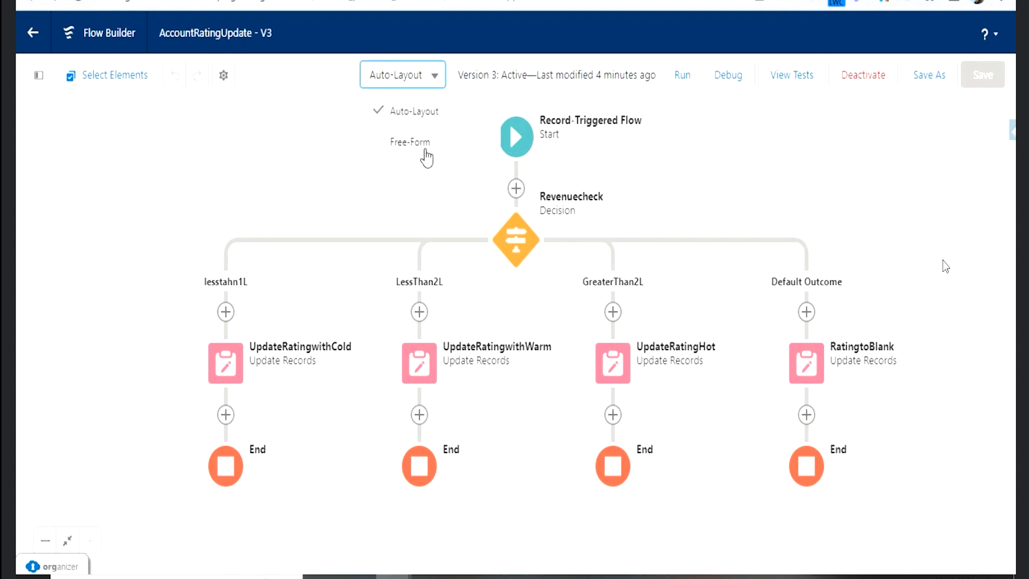
pyautogui.click(426, 153)
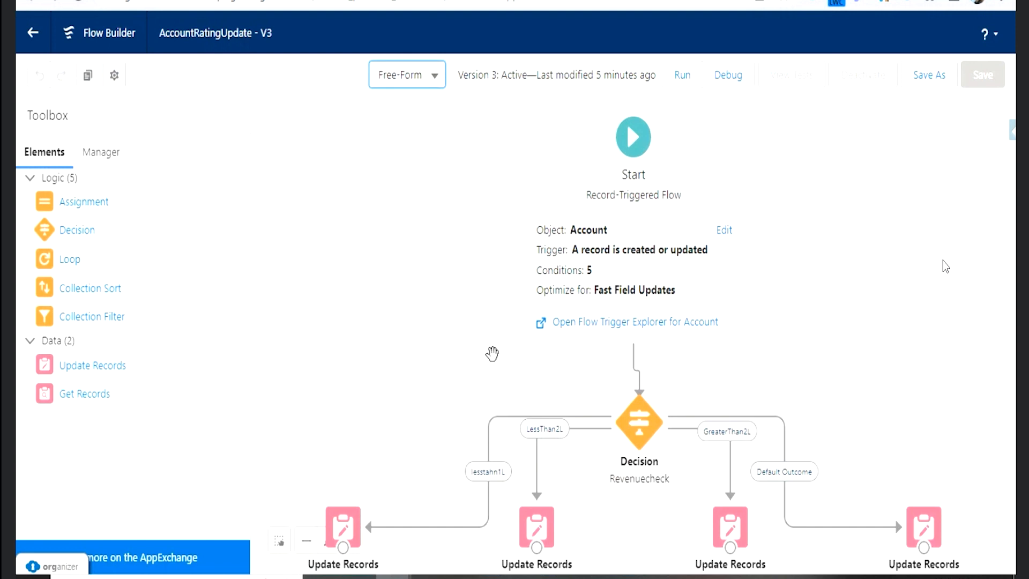
pyautogui.moveTo(488, 368); pyautogui.dragTo(428, 262)
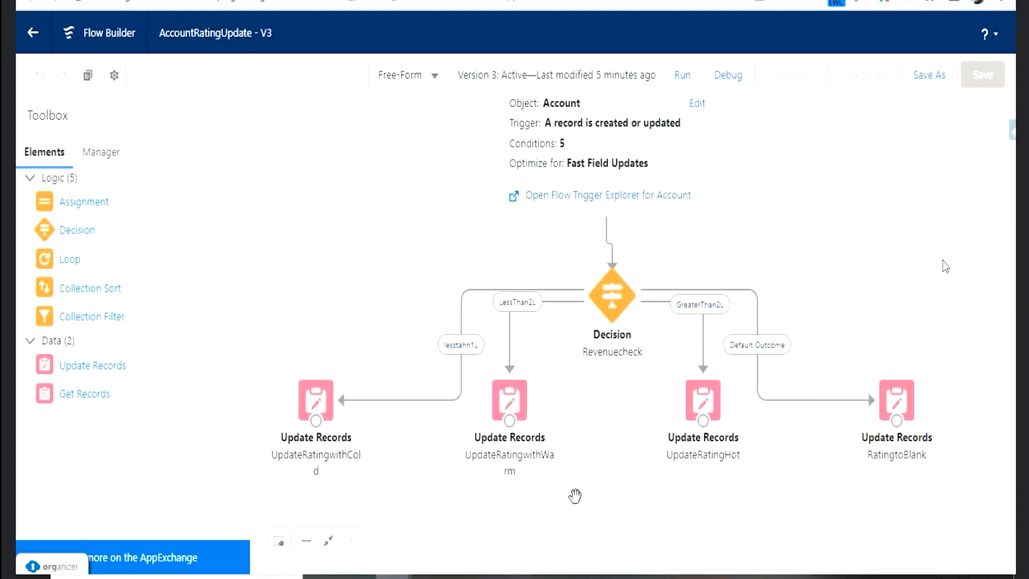
pyautogui.moveTo(574, 496); pyautogui.dragTo(578, 413)
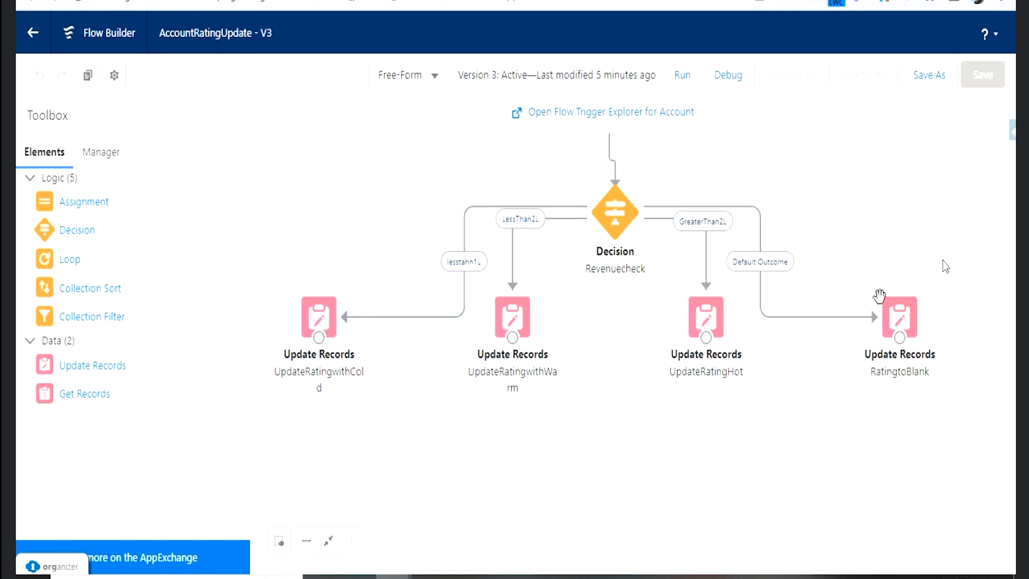
pyautogui.click(435, 76)
pyautogui.click(434, 123)
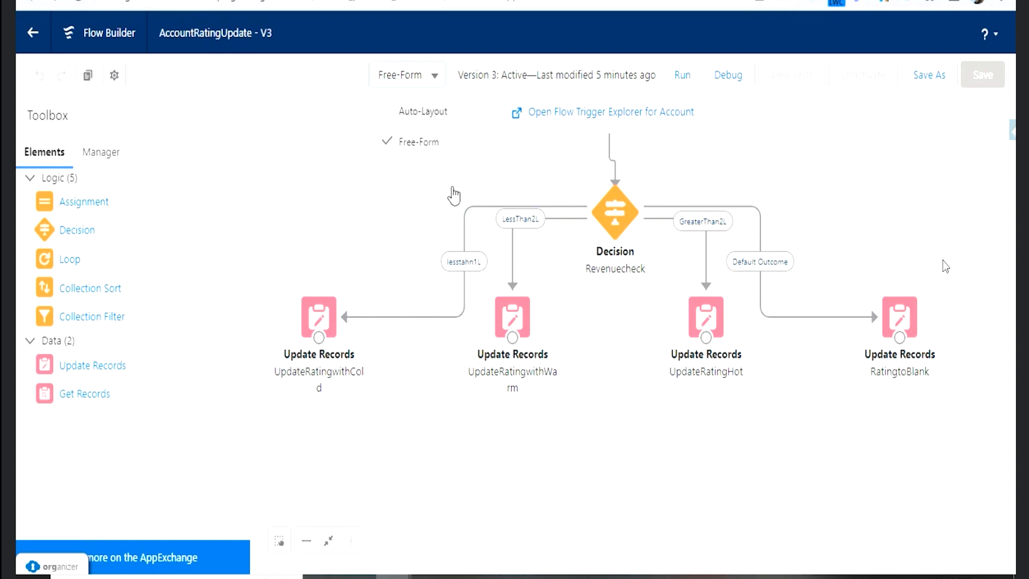
pyautogui.click(722, 318)
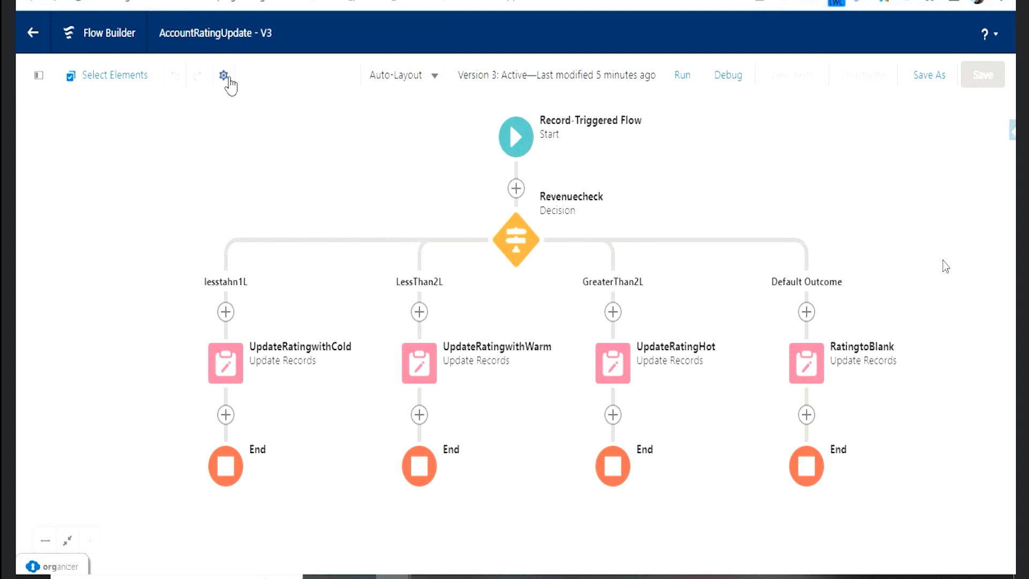
# - Review the flow's version properties, including the advanced settings, and close them without changes
pyautogui.click(224, 75)
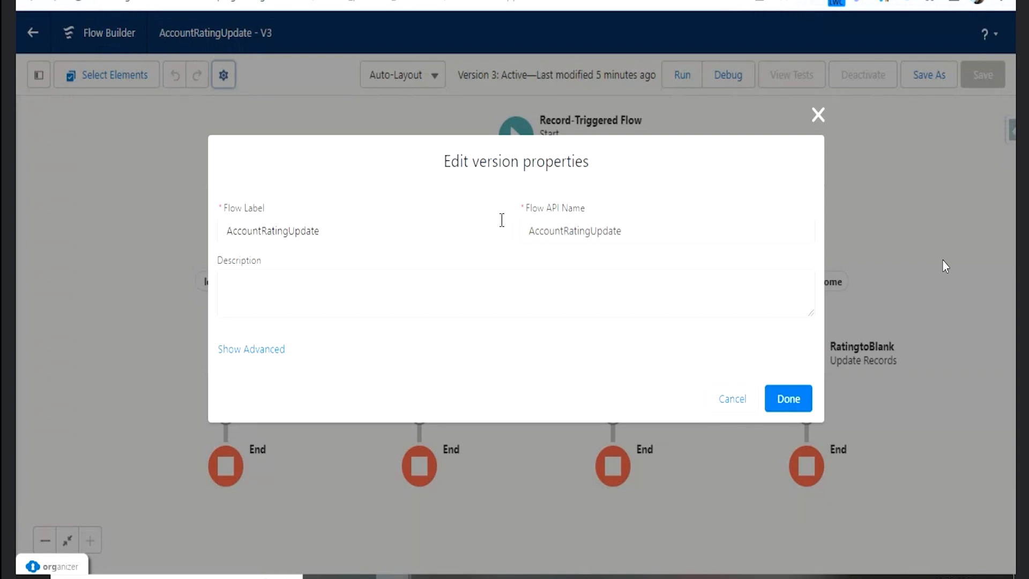
pyautogui.click(266, 355)
pyautogui.scroll(-5, 343, 300)
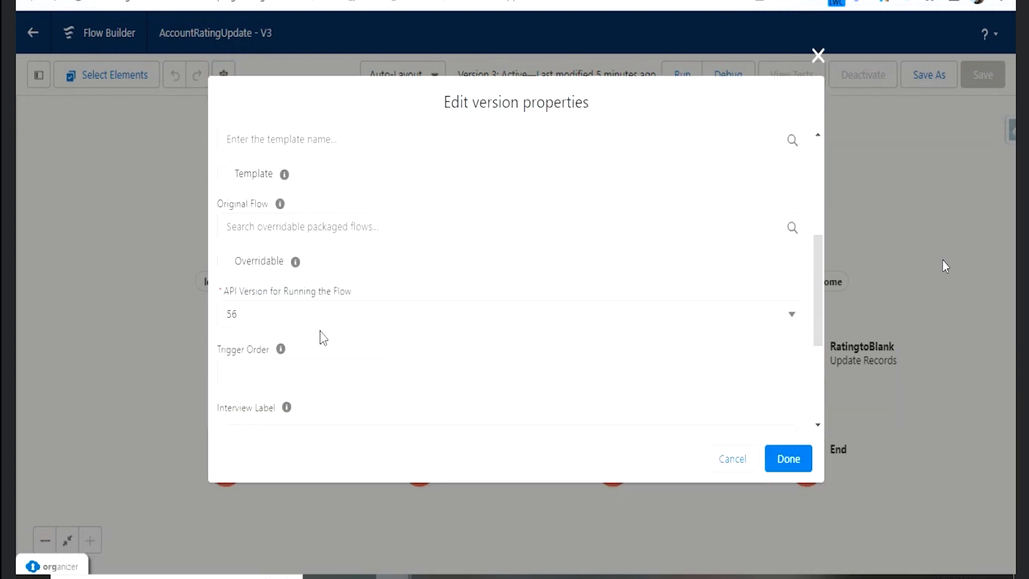
pyautogui.scroll(-4, 322, 341)
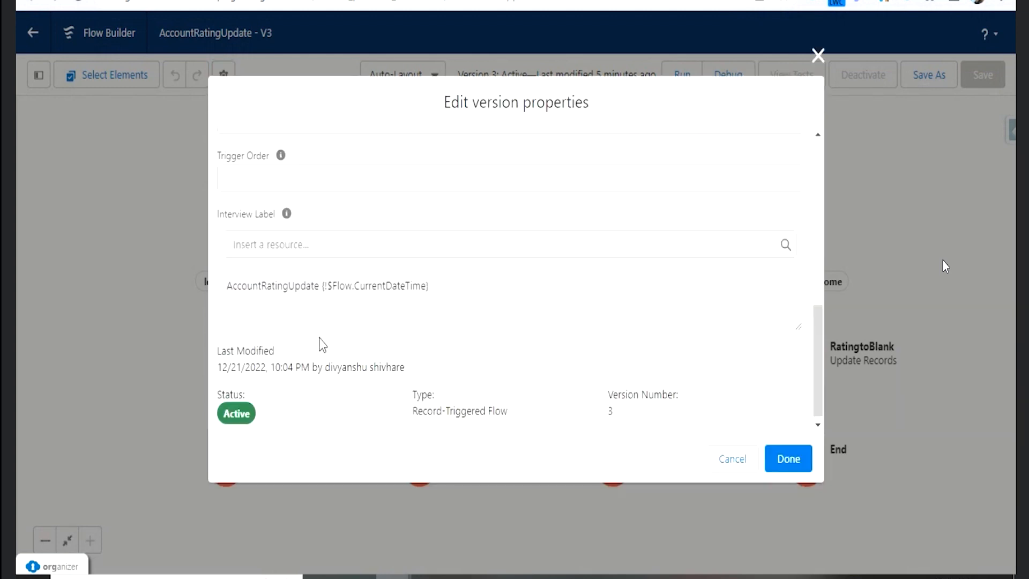
pyautogui.click(709, 465)
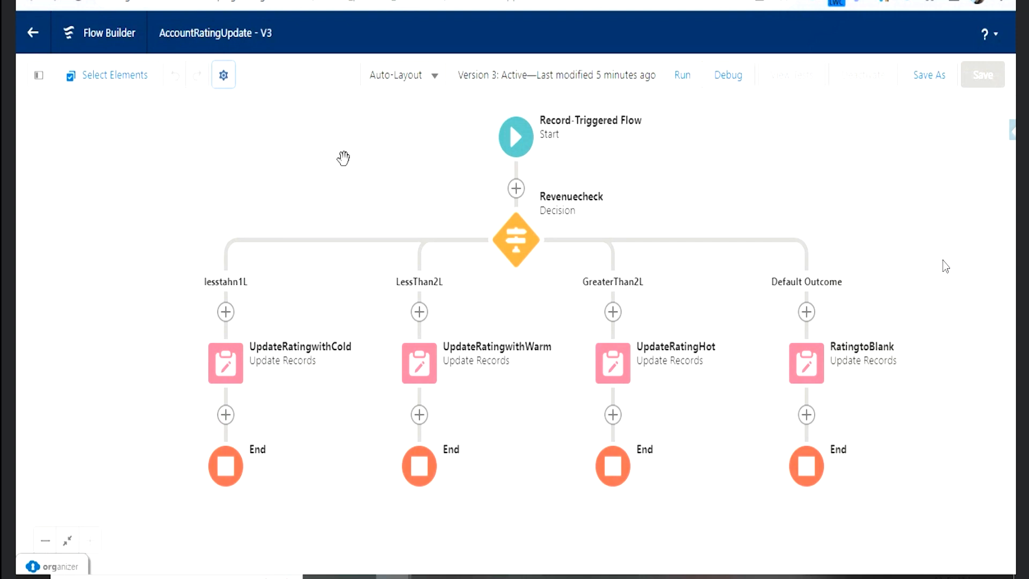
# - Add a Decision element labelled sdfds after UpdateRatingHot, with an outcome labelled dsfds
pyautogui.moveTo(618, 479)
pyautogui.mouseDown()
pyautogui.moveTo(652, 513)
pyautogui.moveTo(636, 488)
pyautogui.mouseUp()
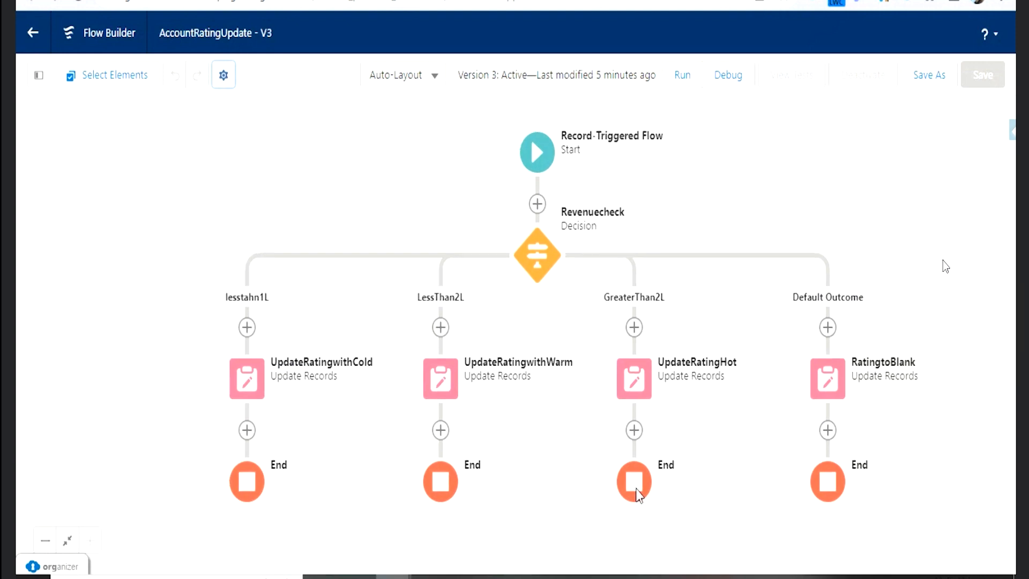
pyautogui.click(634, 429)
pyautogui.scroll(-3, 612, 532)
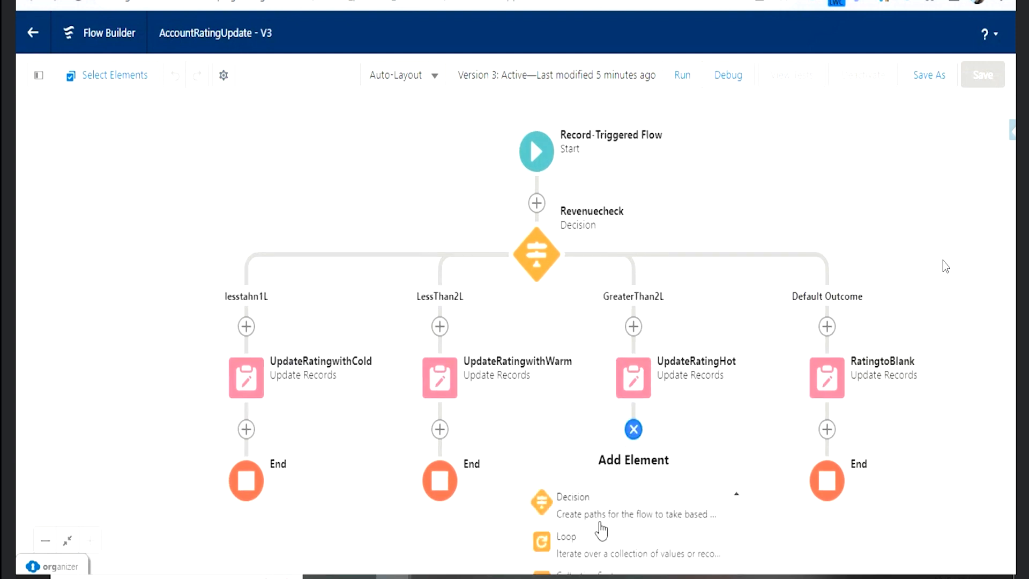
pyautogui.click(592, 514)
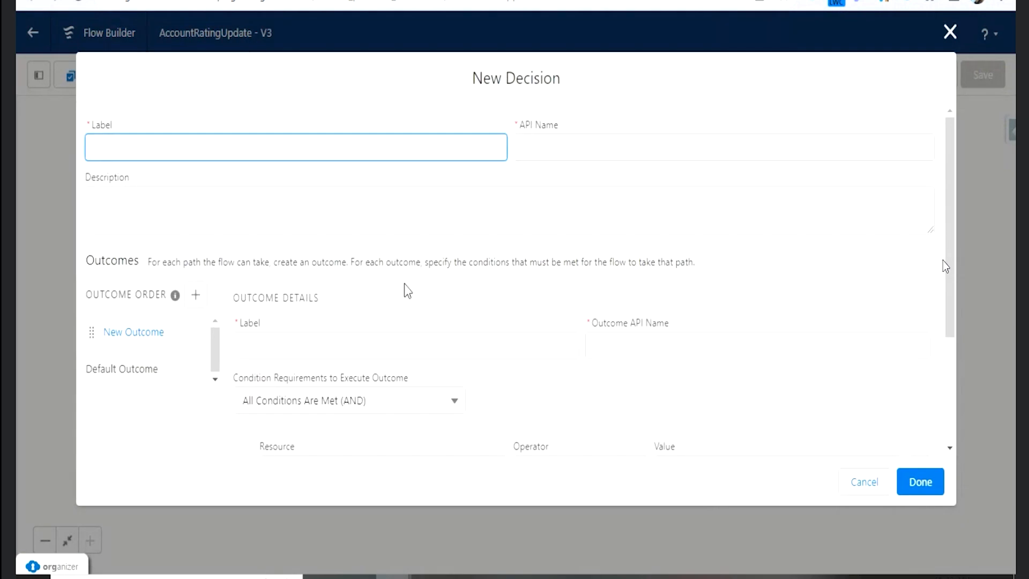
pyautogui.write('sdfds')
pyautogui.click(558, 214)
pyautogui.click(458, 372)
pyautogui.write('dsfds')
pyautogui.click(662, 344)
pyautogui.scroll(-3, 616, 391)
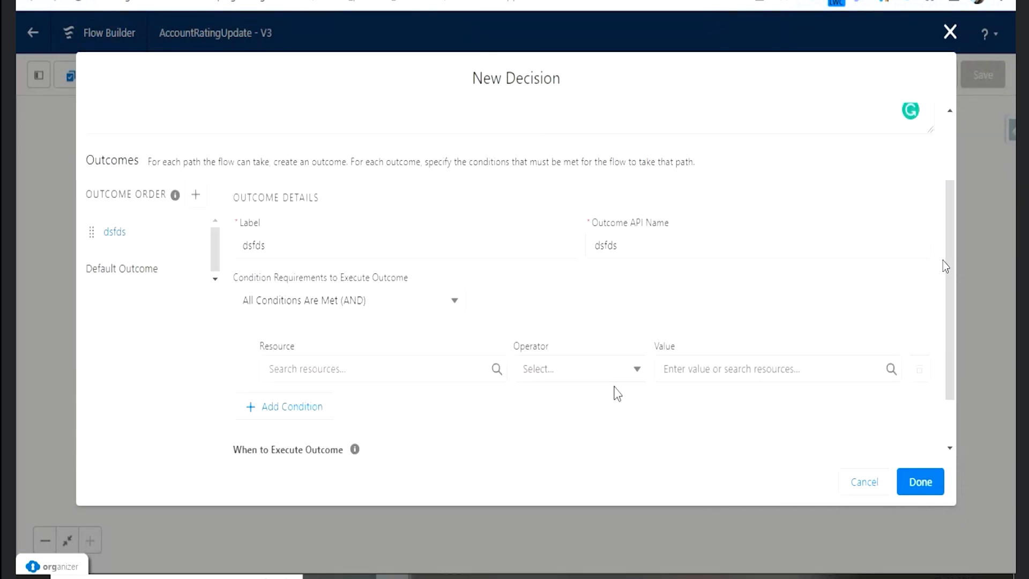
# - Set the dsfds outcome's condition resource to {!$Record.CreatedBy.Account.DandbCompany.City} with the Equals operator and complete the sdfds decision
pyautogui.click(920, 481)
pyautogui.click(349, 310)
pyautogui.scroll(-3, 338, 536)
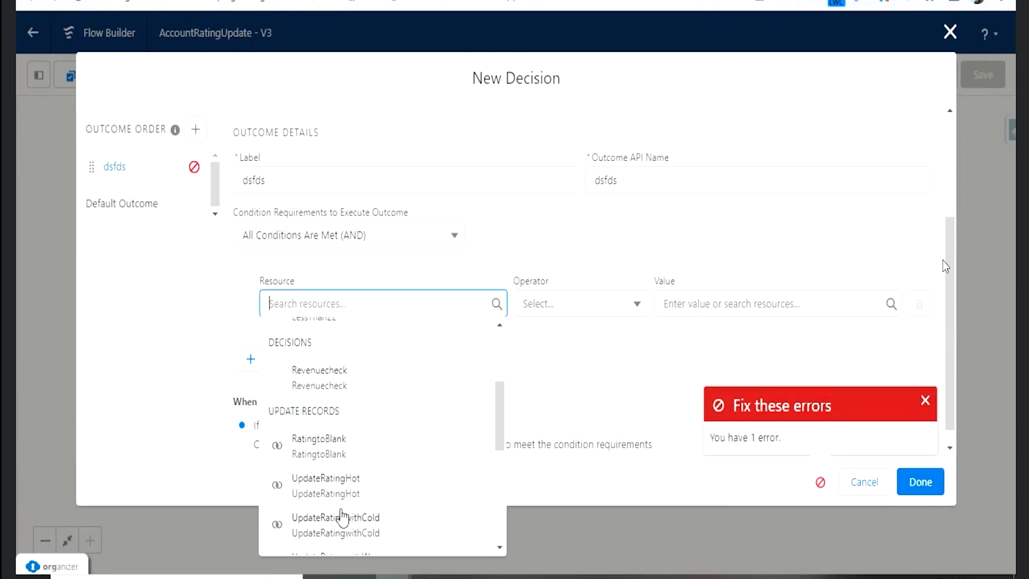
pyautogui.scroll(5, 337, 431)
pyautogui.click(337, 476)
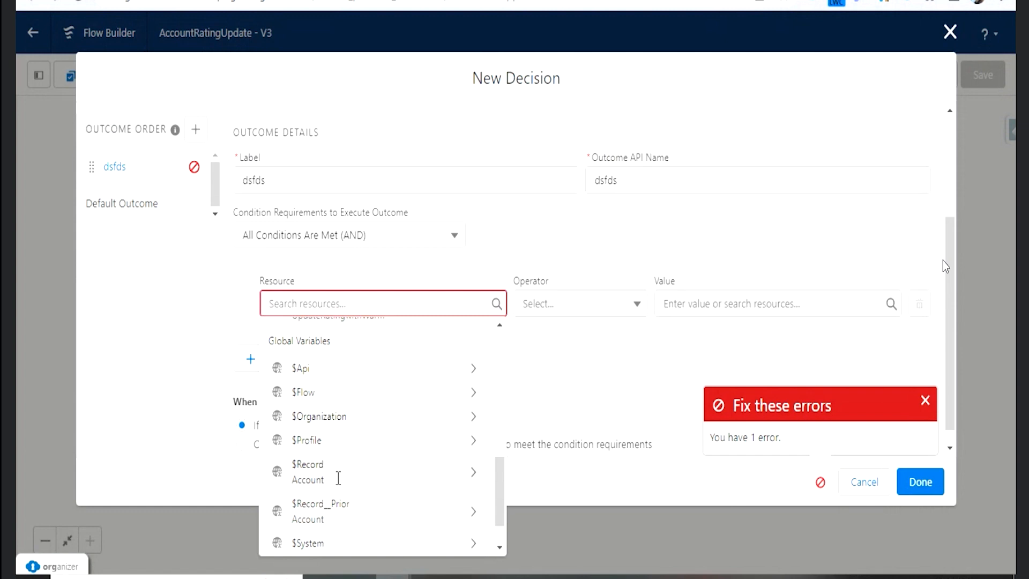
pyautogui.click(348, 351)
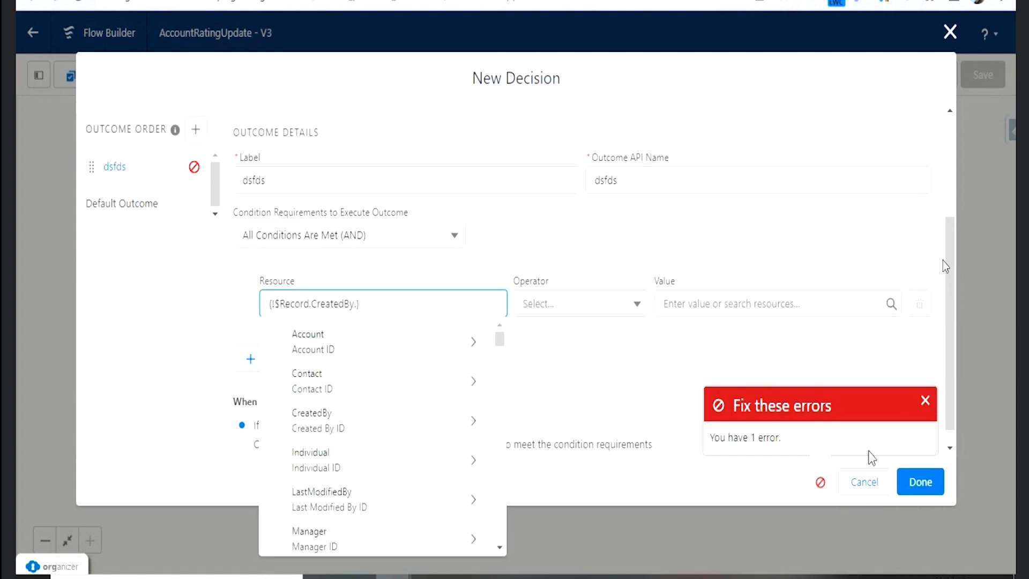
pyautogui.click(370, 346)
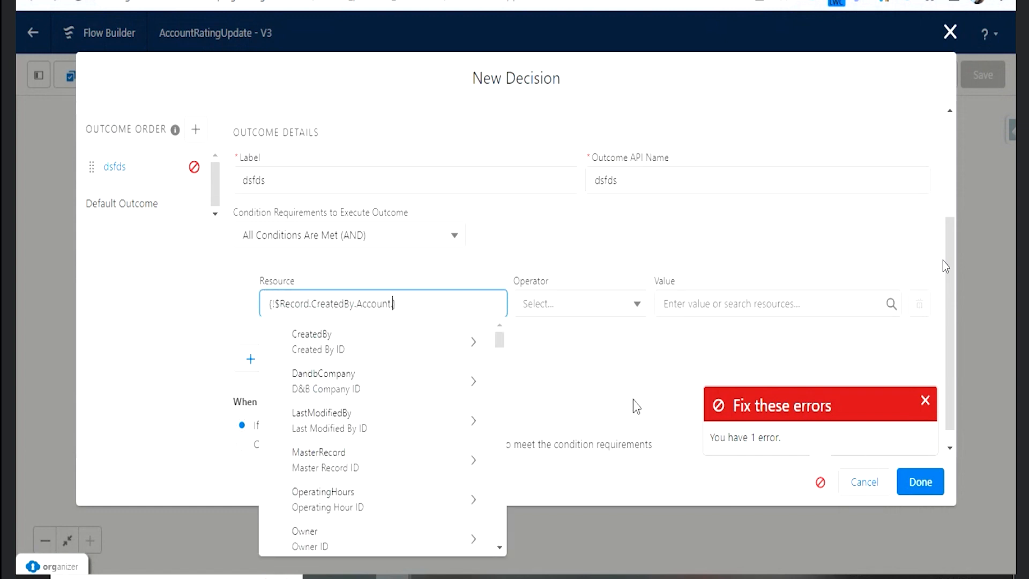
pyautogui.click(358, 382)
pyautogui.click(351, 460)
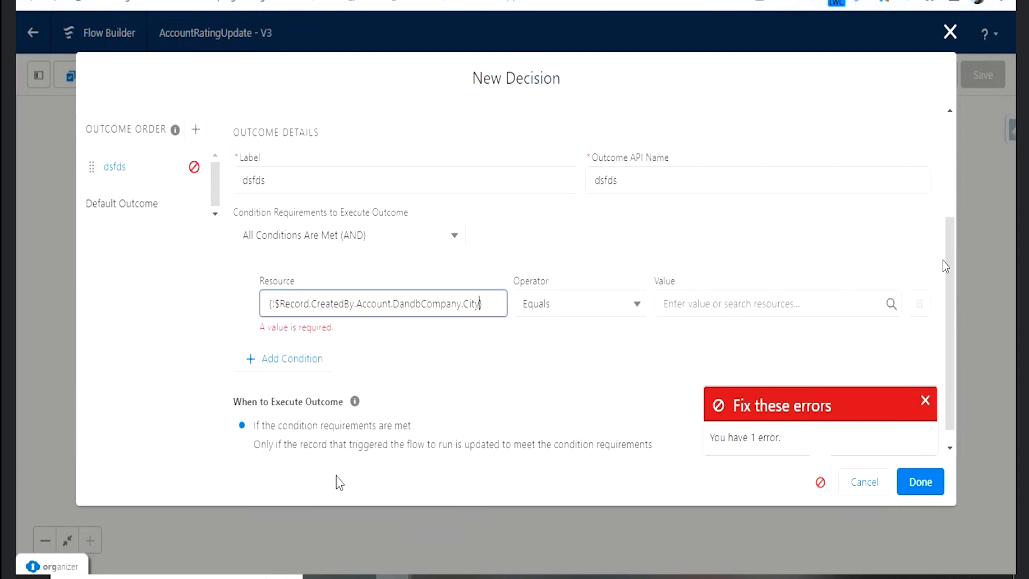
pyautogui.click(864, 482)
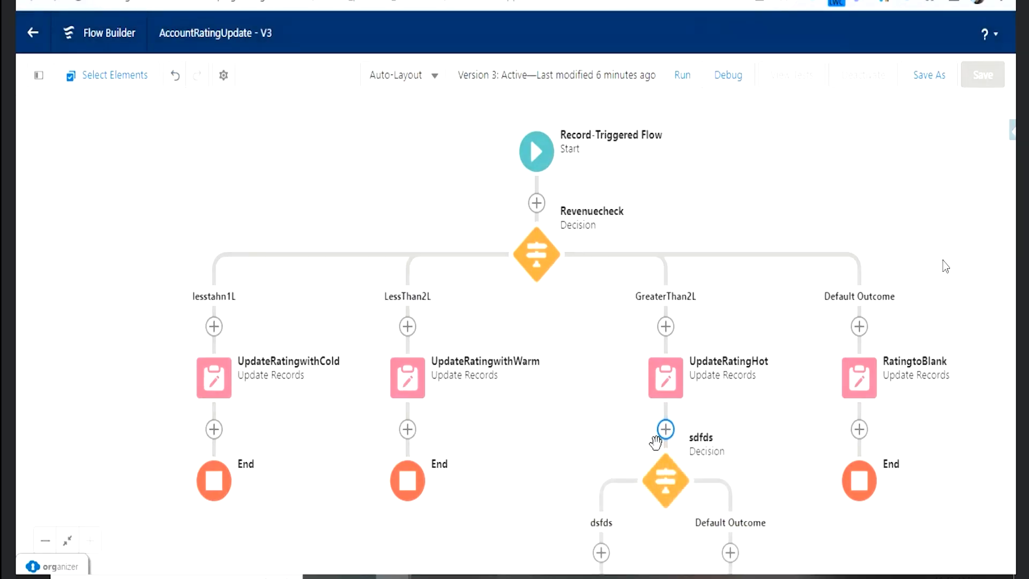
# - Undo adding the sdfds decision, redo it, and undo it again
pyautogui.click(173, 78)
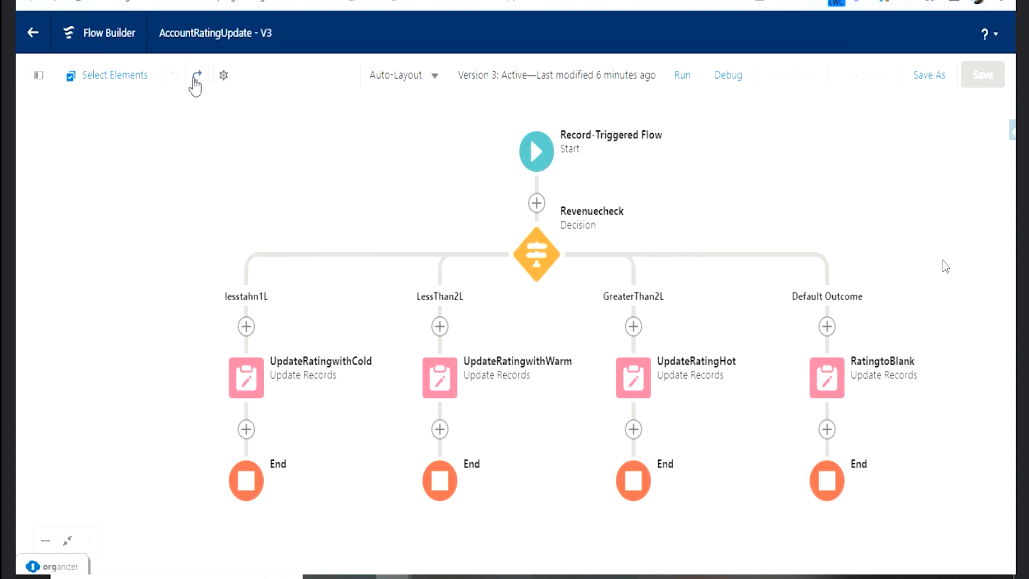
pyautogui.click(195, 77)
pyautogui.click(173, 81)
# - Enter and leave element-selection mode, and review the flow's resources and elements in the toolbox with Decision Outcomes and Decisions collapsed
pyautogui.click(91, 81)
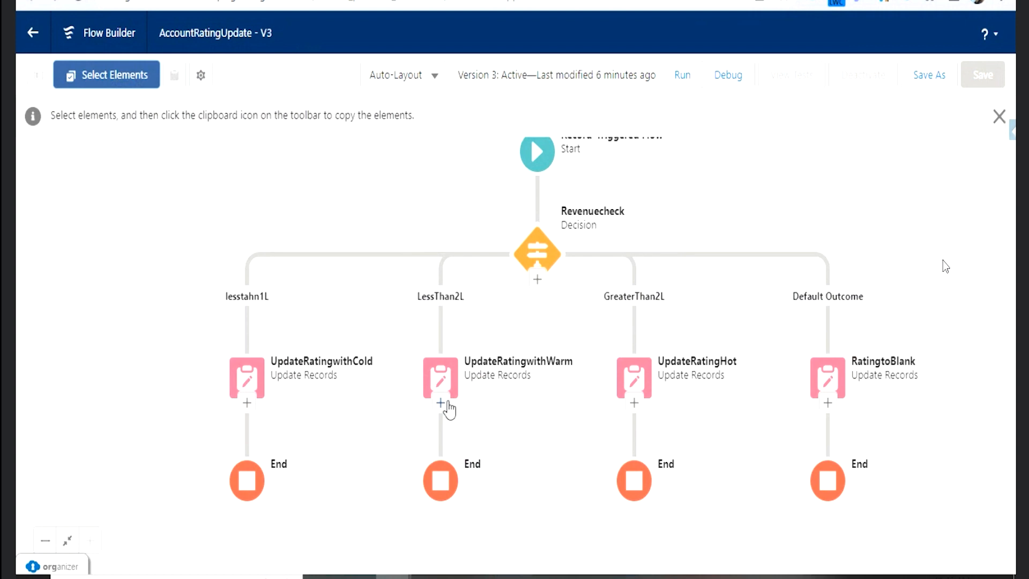
pyautogui.click(1000, 127)
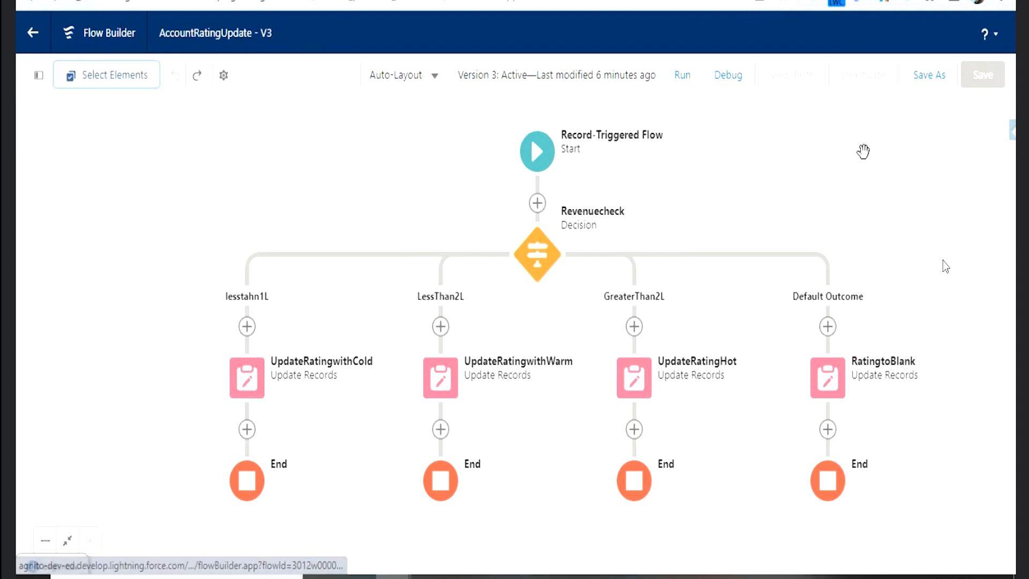
pyautogui.click(38, 75)
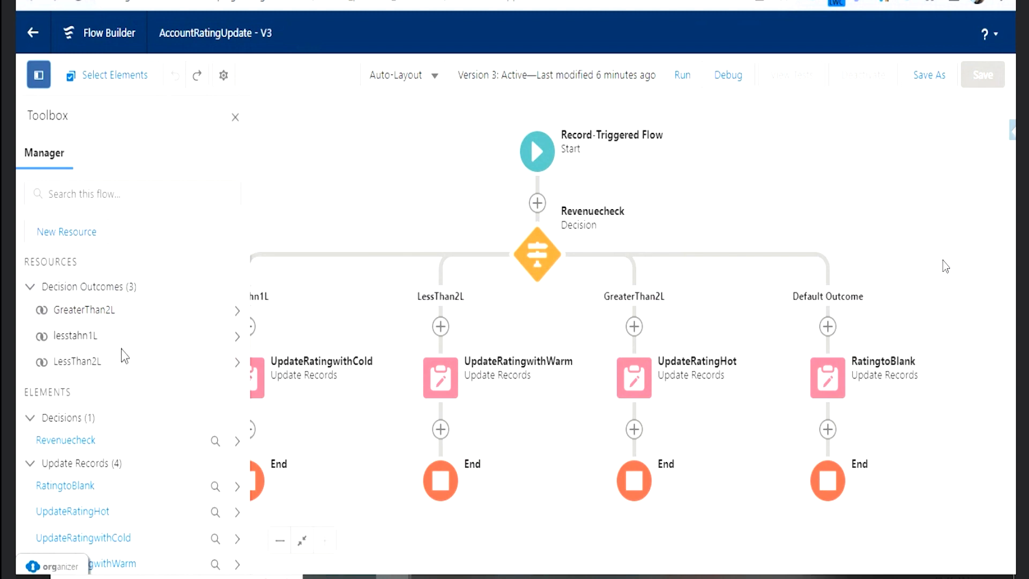
pyautogui.click(30, 289)
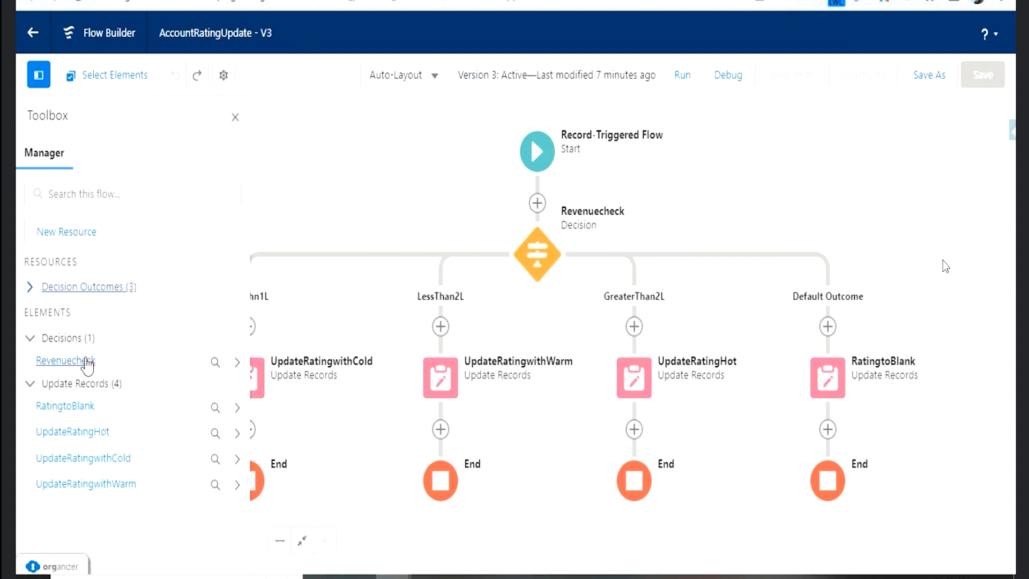
pyautogui.click(31, 338)
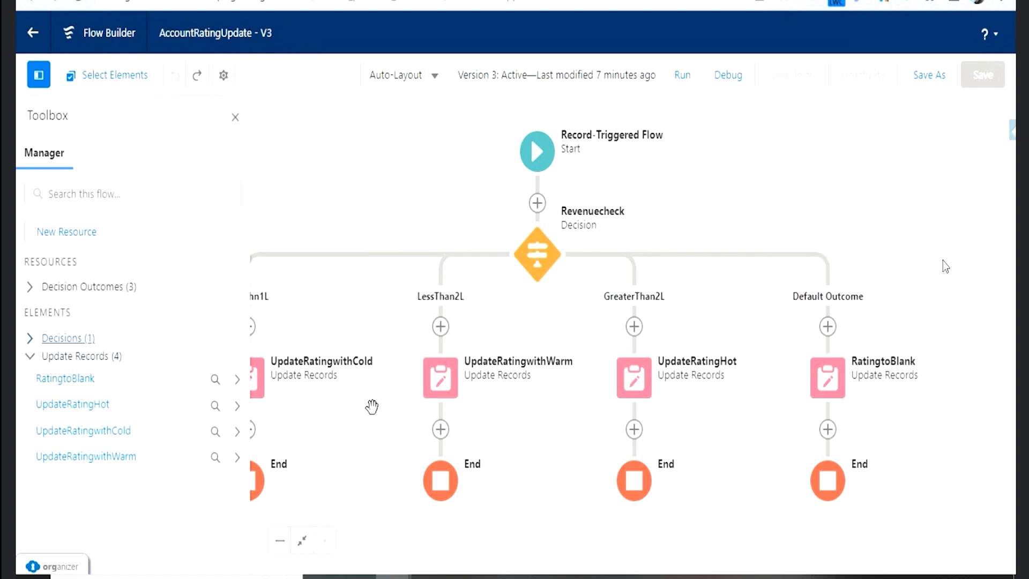
pyautogui.moveTo(266, 389); pyautogui.dragTo(332, 380)
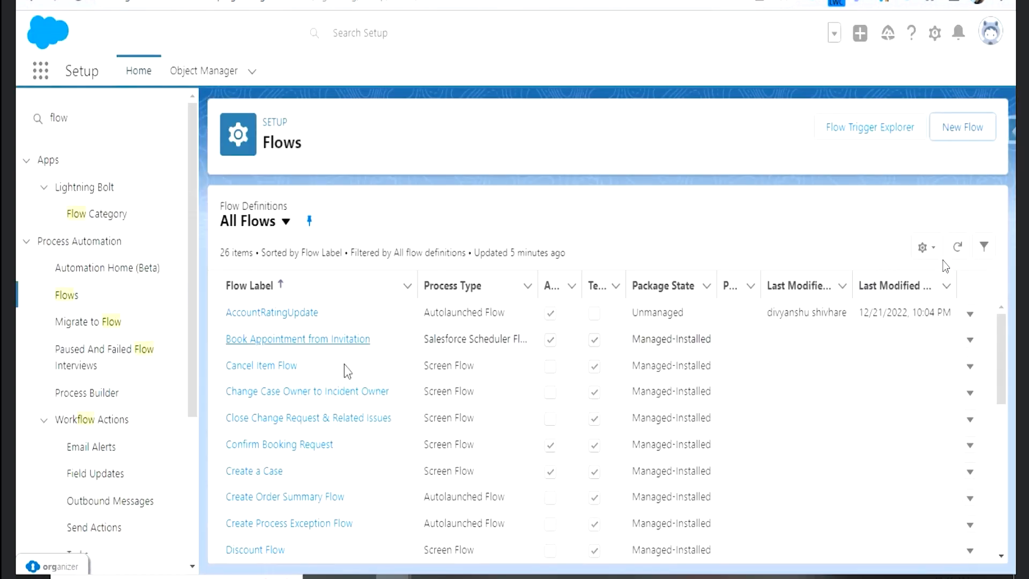
# - Open the Verify Identity flow from the Flows list in Setup
pyautogui.scroll(-5, 321, 418)
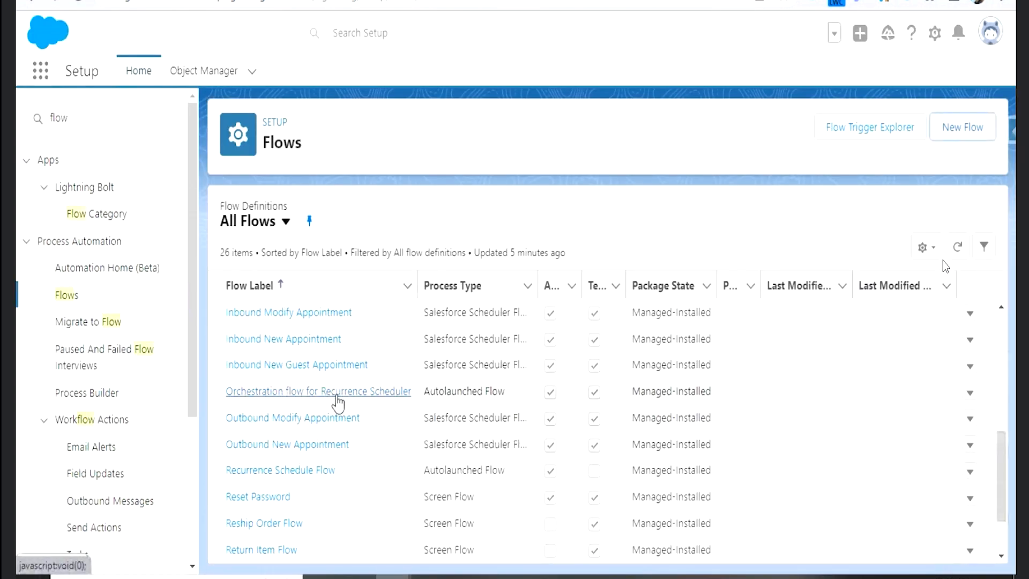
pyautogui.scroll(-2, 318, 406)
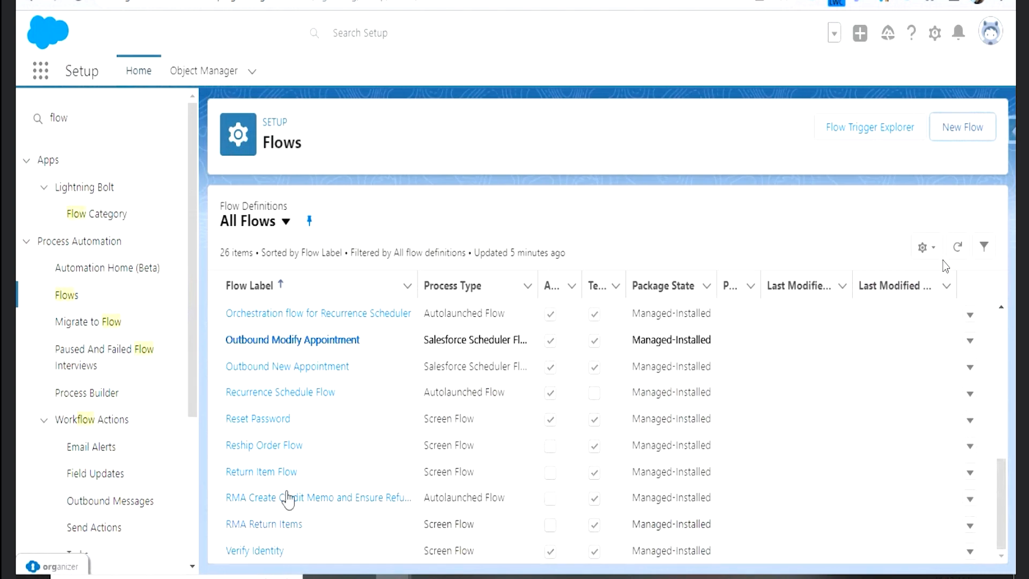
pyautogui.click(269, 552)
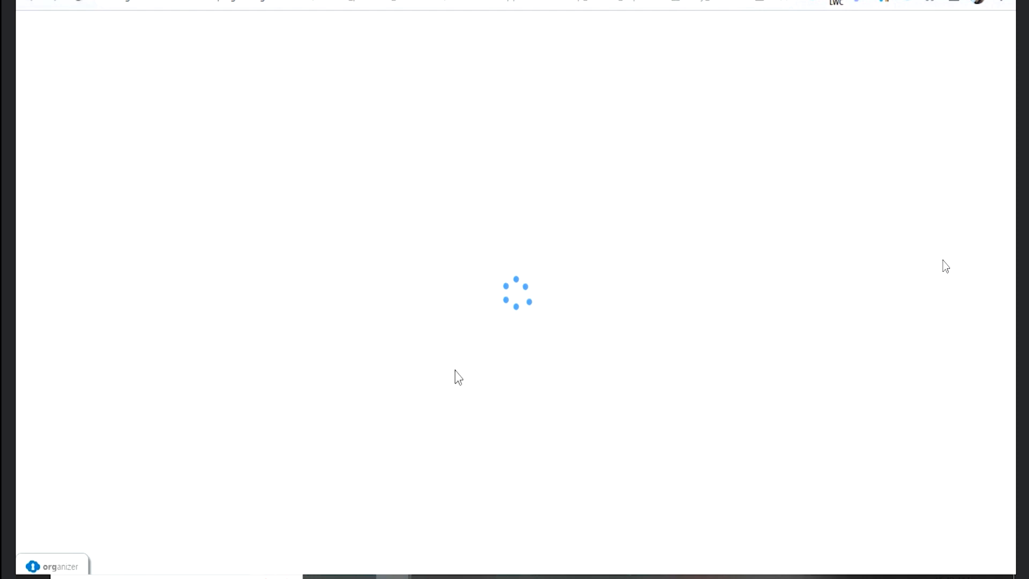
# - Examine how the screens, decisions, assignments and record lookup connect across the Verify Identity flow, both close up and as a whole
pyautogui.moveTo(623, 446); pyautogui.dragTo(468, 116)
pyautogui.moveTo(697, 518); pyautogui.dragTo(377, 450)
pyautogui.moveTo(805, 239); pyautogui.dragTo(754, 547)
pyautogui.moveTo(285, 348); pyautogui.dragTo(615, 424)
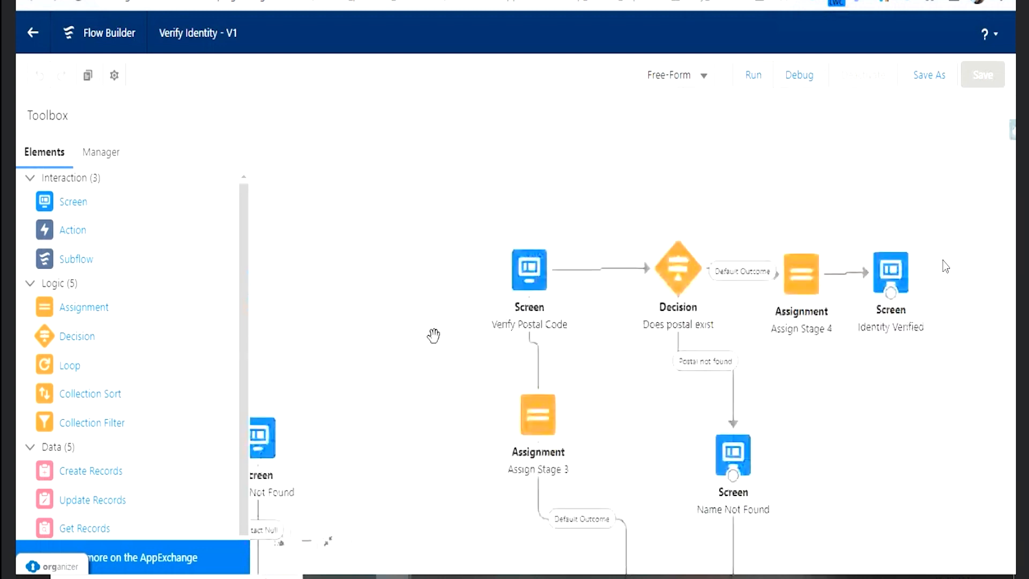
pyautogui.moveTo(434, 336); pyautogui.dragTo(615, 314)
pyautogui.moveTo(535, 321); pyautogui.dragTo(601, 299)
pyautogui.moveTo(613, 440); pyautogui.dragTo(663, 246)
pyautogui.moveTo(612, 486); pyautogui.dragTo(582, 439)
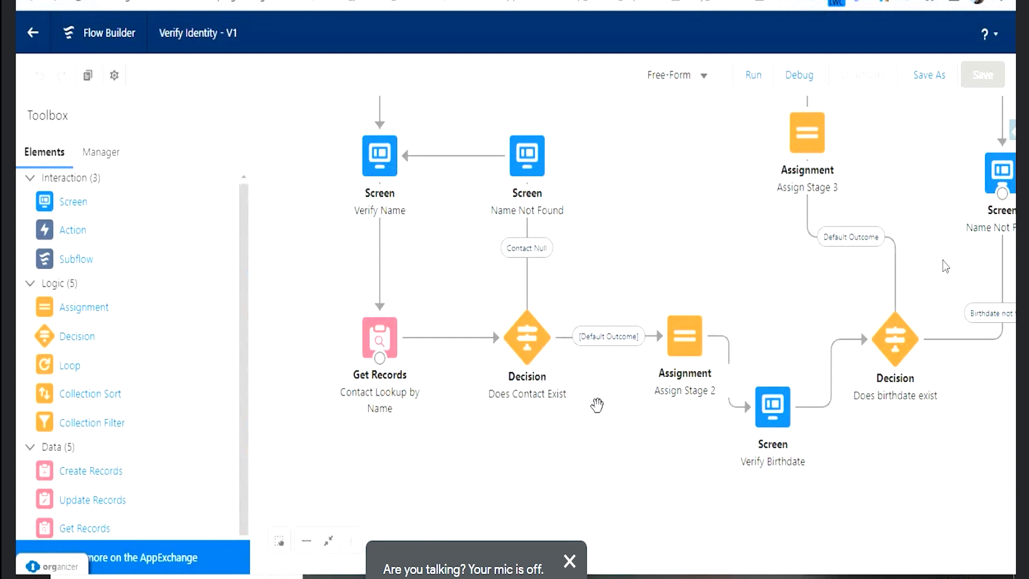
pyautogui.click(306, 541)
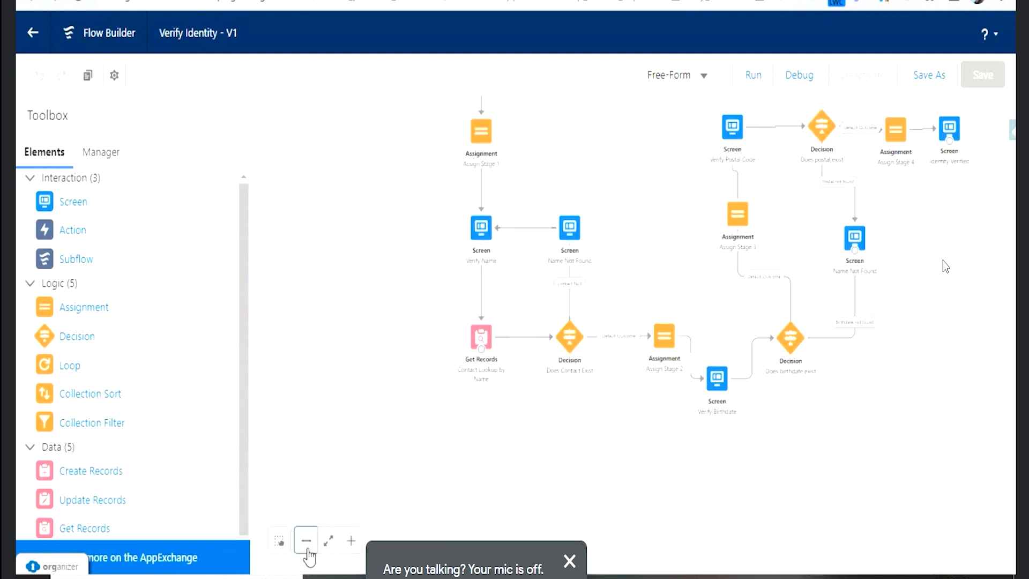
pyautogui.click(306, 540)
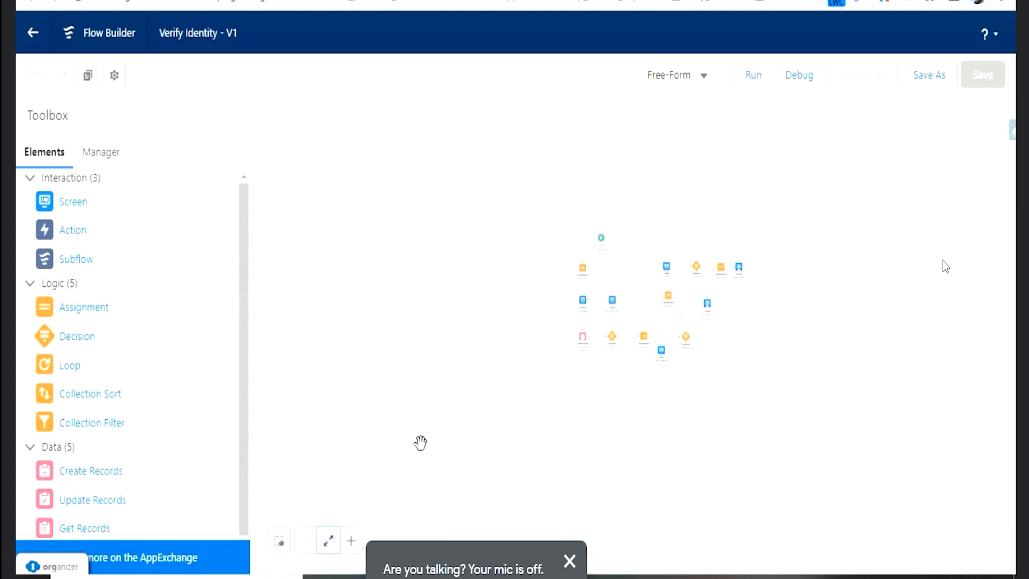
pyautogui.click(351, 540)
# - Return to the Flows list and open the Discount Flow
pyautogui.hotkey('ctrl', 'shift', 'Tab')
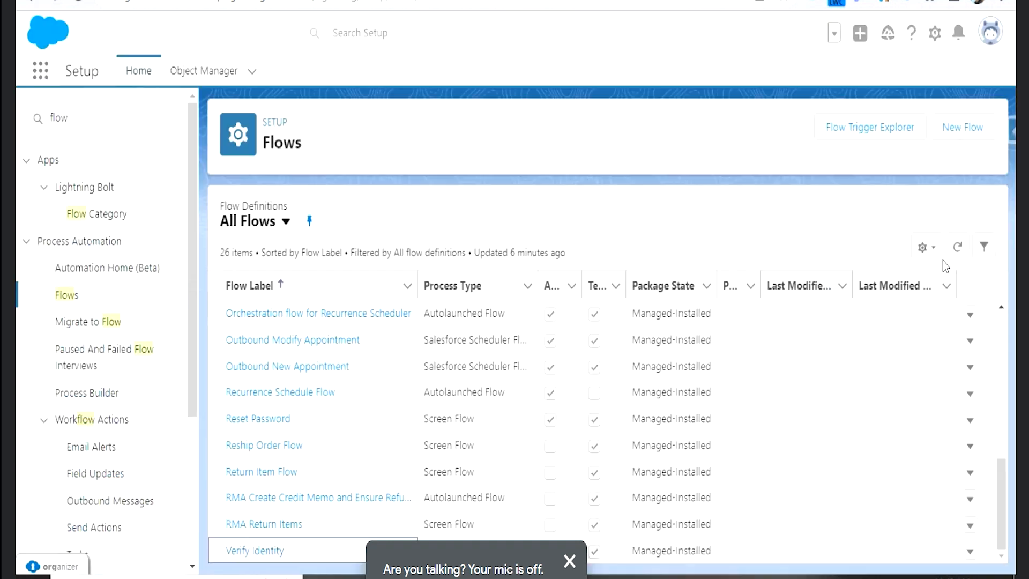
pyautogui.scroll(5, 375, 400)
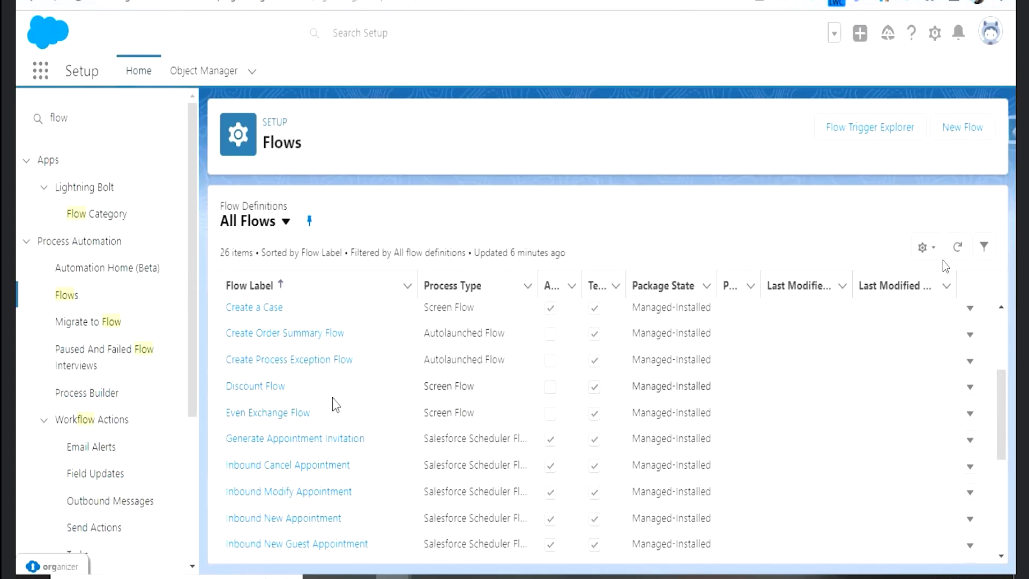
pyautogui.scroll(3, 342, 408)
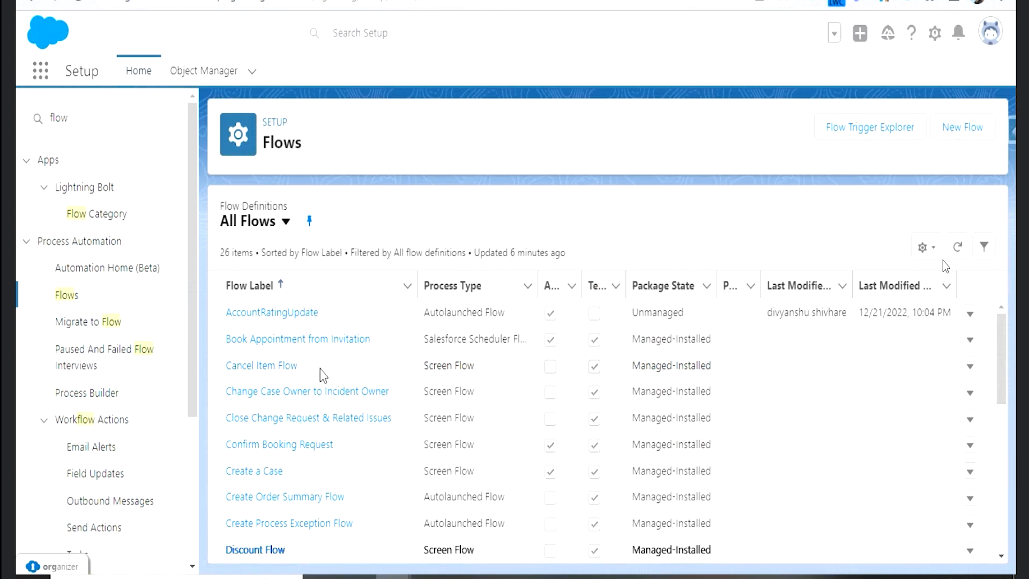
pyautogui.scroll(-2, 300, 447)
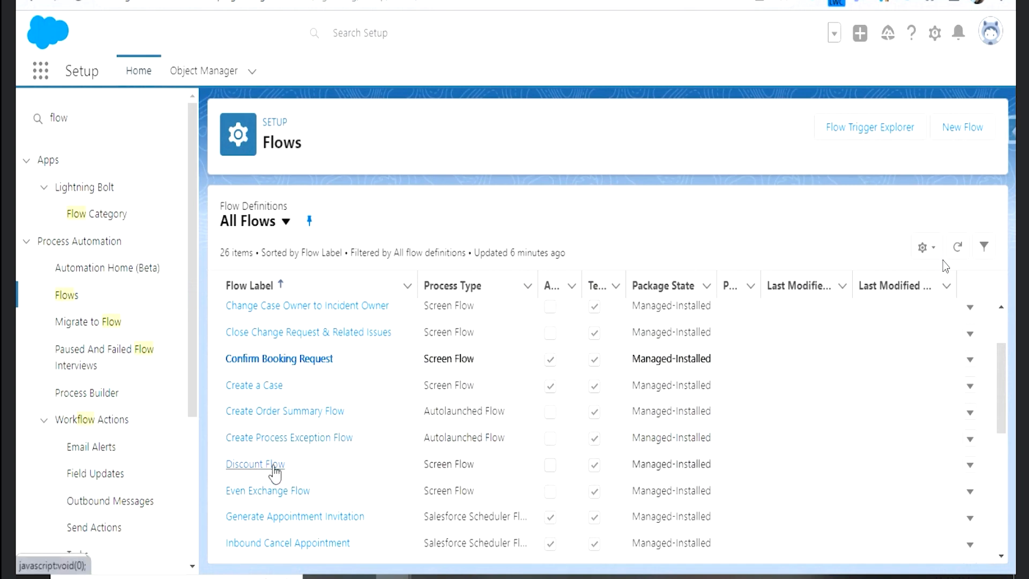
pyautogui.click(273, 466)
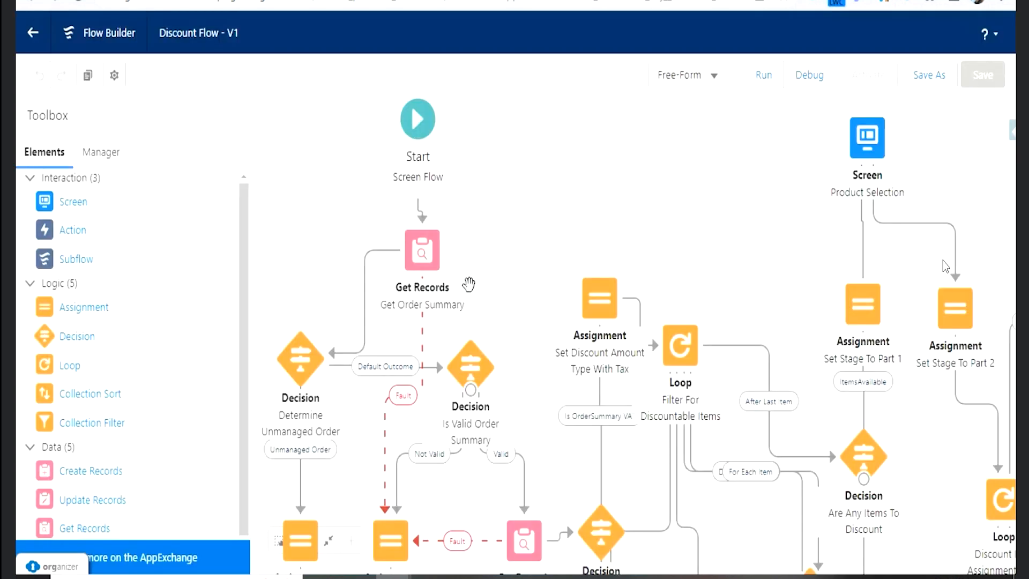
# - Examine the Discount Flow's entire free-form layout, including its branches, loops and fault paths
pyautogui.moveTo(625, 230); pyautogui.dragTo(753, 154)
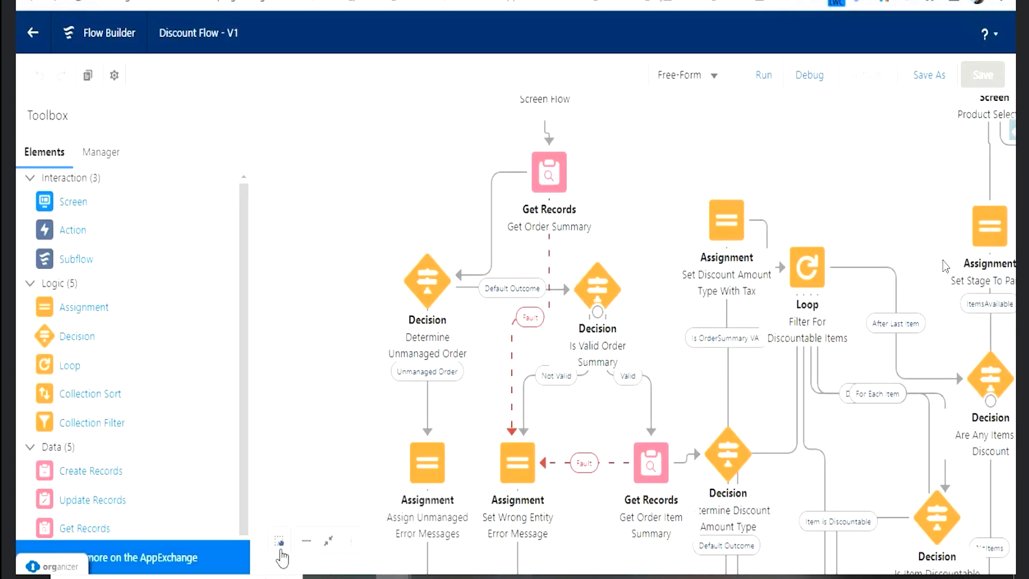
pyautogui.click(306, 541)
pyautogui.click(304, 543)
pyautogui.click(304, 543)
pyautogui.moveTo(477, 473); pyautogui.dragTo(398, 338)
pyautogui.moveTo(772, 549); pyautogui.dragTo(555, 540)
pyautogui.moveTo(535, 494); pyautogui.dragTo(584, 513)
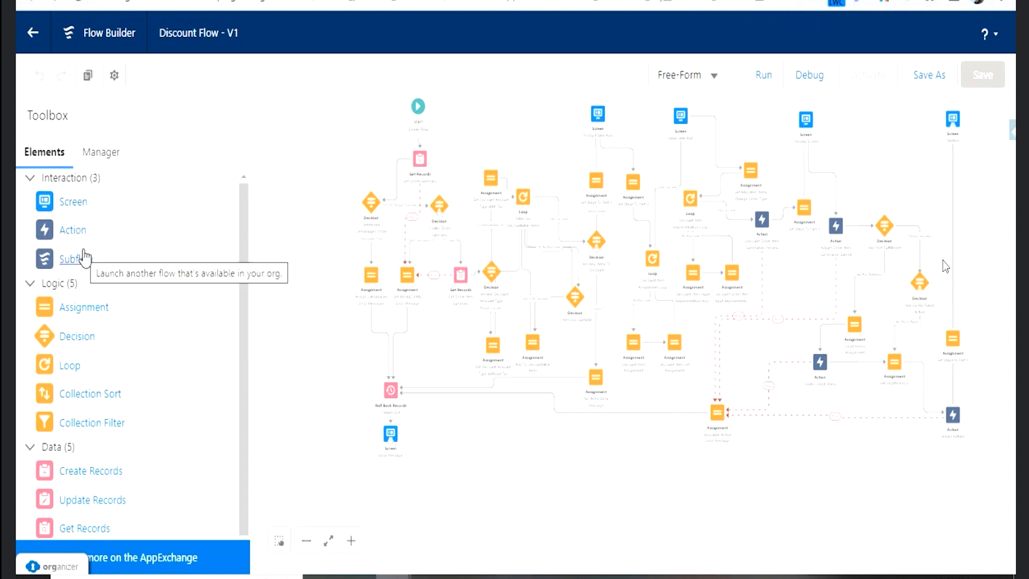
# - Review the element categories available for the Discount Flow, collapsing the Interaction and Logic groups
pyautogui.moveTo(83, 203)
pyautogui.mouseDown()
pyautogui.moveTo(275, 208)
pyautogui.moveTo(416, 431)
pyautogui.moveTo(230, 350)
pyautogui.moveTo(143, 220)
pyautogui.moveTo(102, 197)
pyautogui.mouseUp()
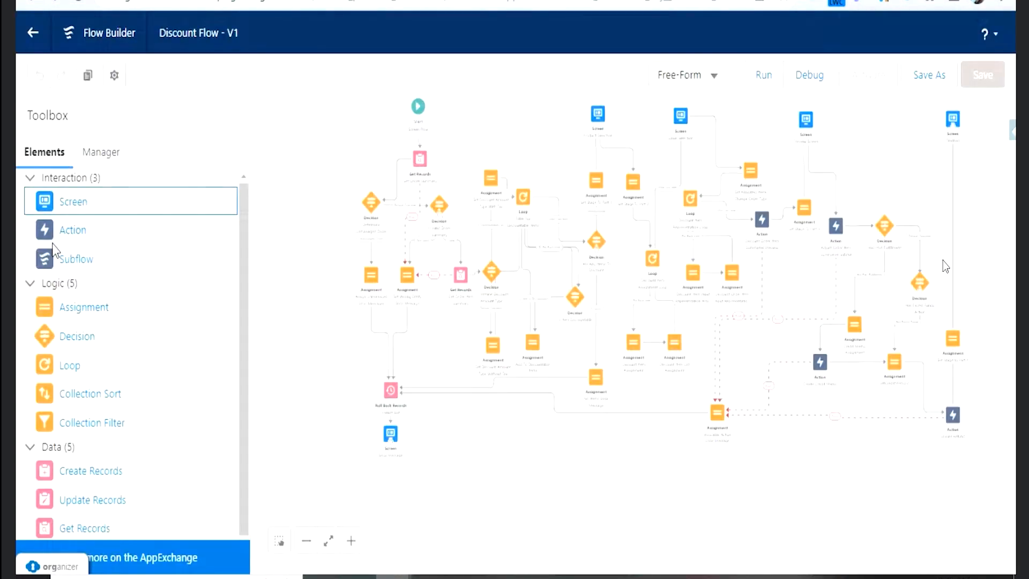
pyautogui.click(30, 182)
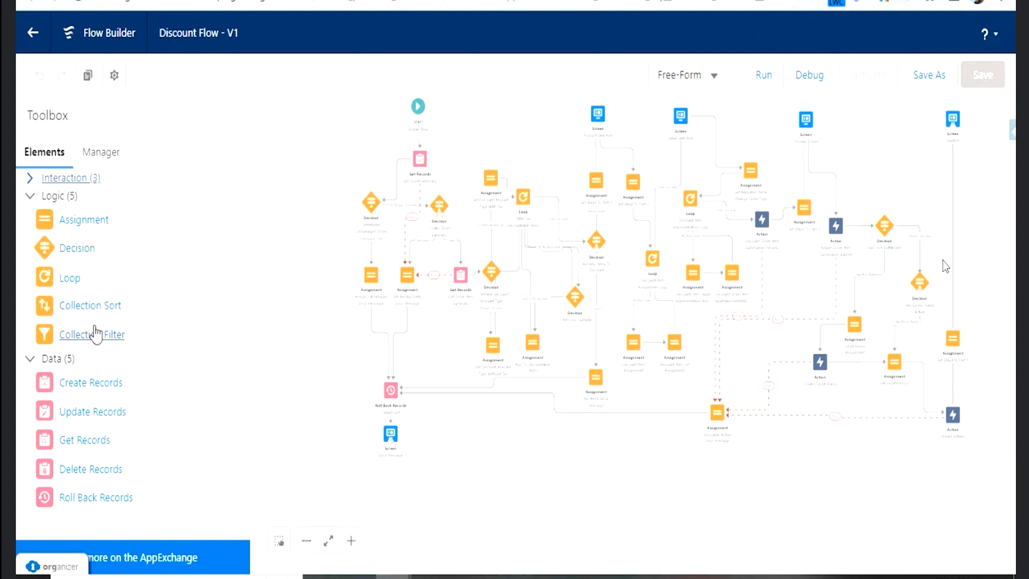
pyautogui.click(30, 198)
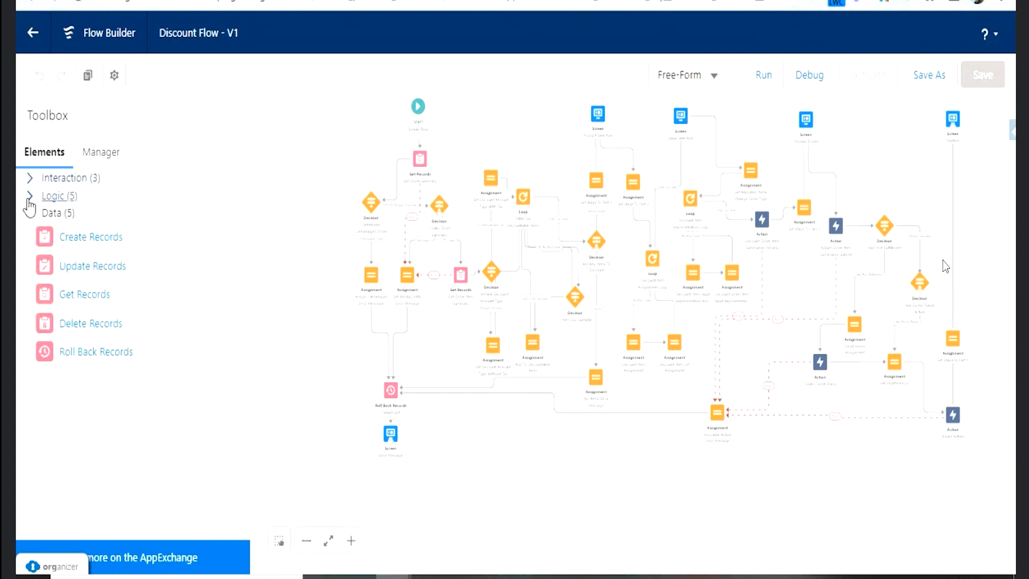
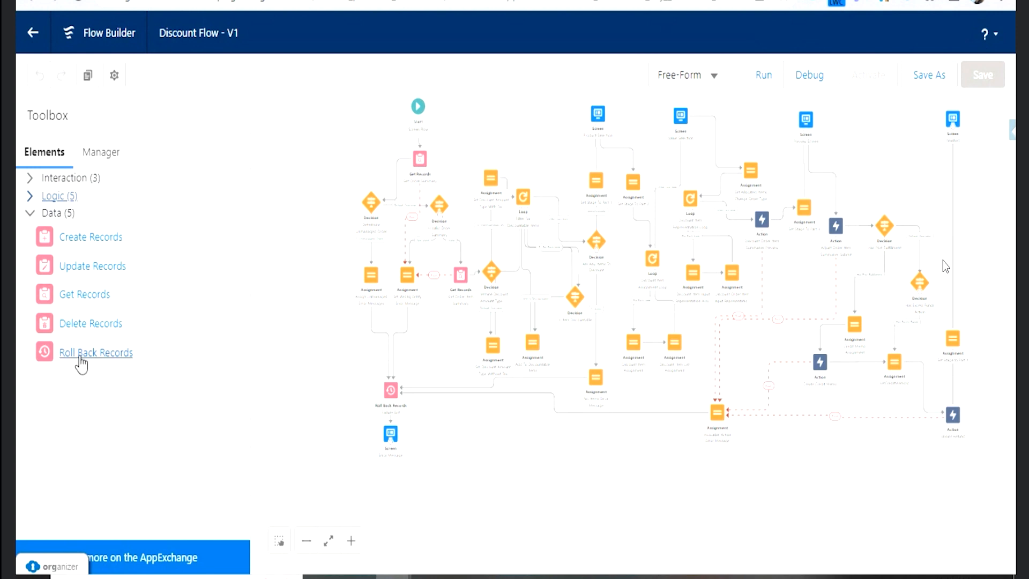
# - Inspect where the discountItems collection variable is used and locate Discount_Item_Representation_Loop on the canvas
pyautogui.click(33, 214)
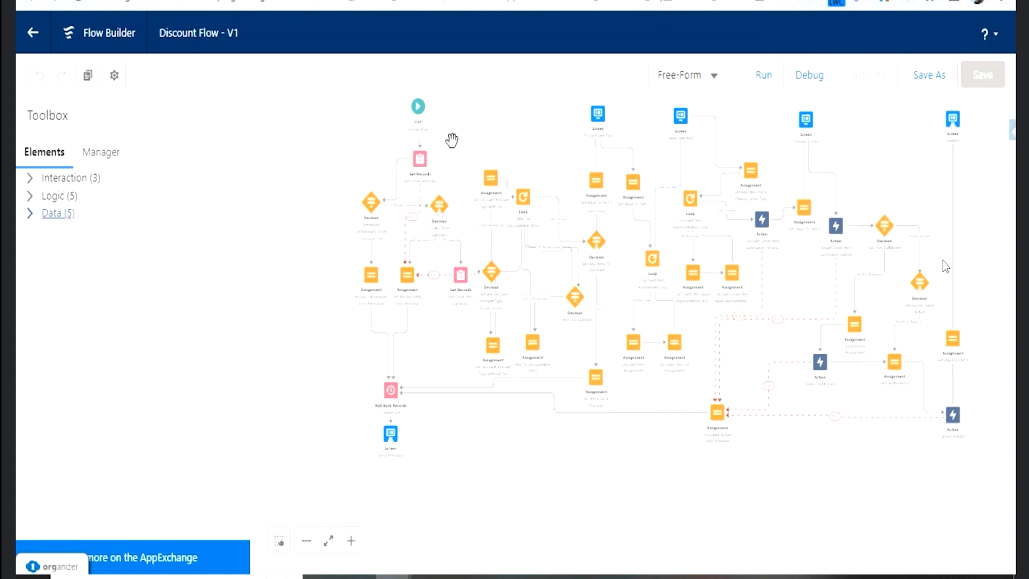
pyautogui.click(108, 156)
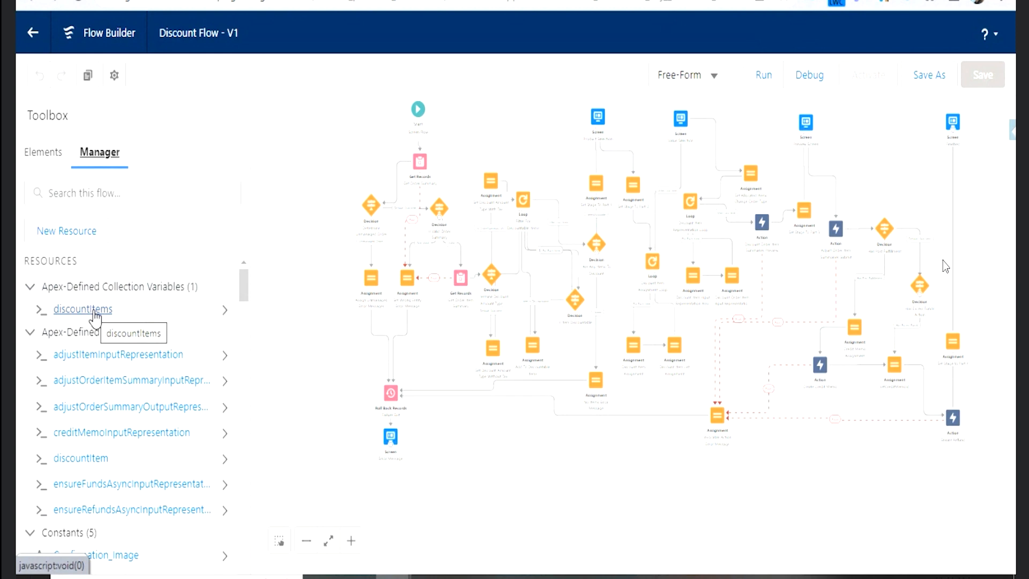
pyautogui.click(225, 311)
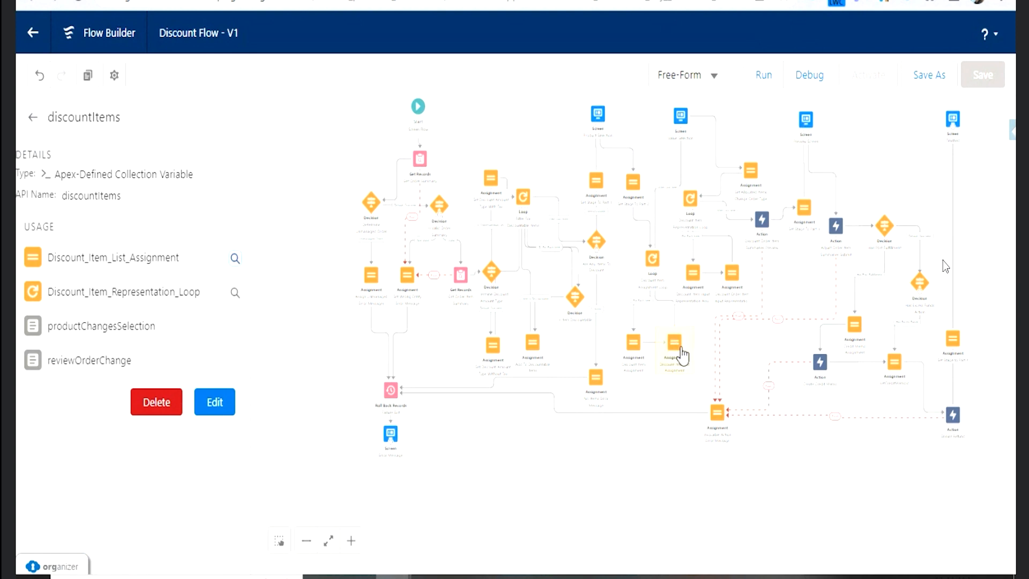
pyautogui.click(235, 293)
pyautogui.click(32, 117)
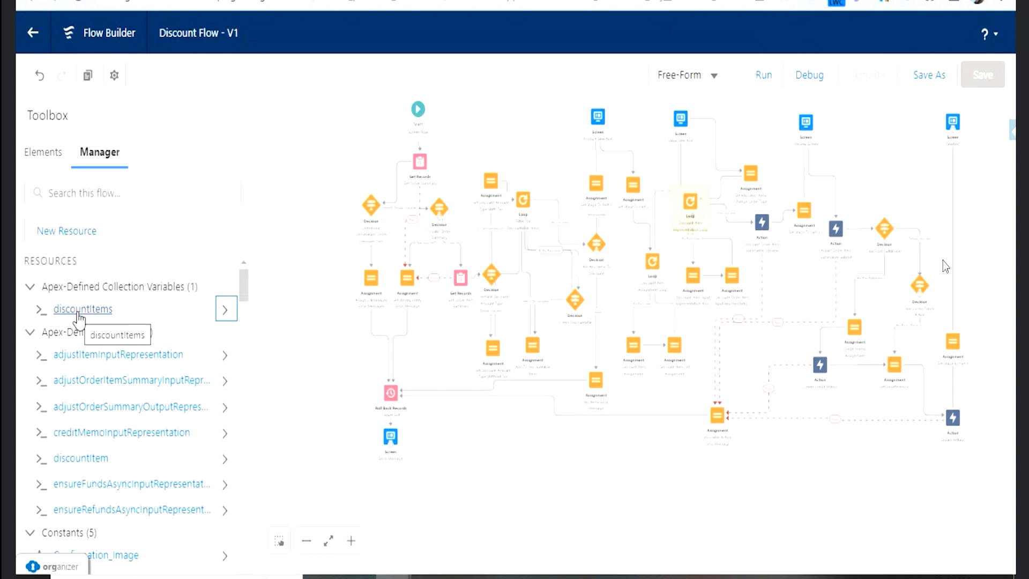
# - Review the Discount Flow's resource categories, collapsing every group from Apex-Defined Collection Variables through Variables
pyautogui.click(30, 286)
pyautogui.click(30, 306)
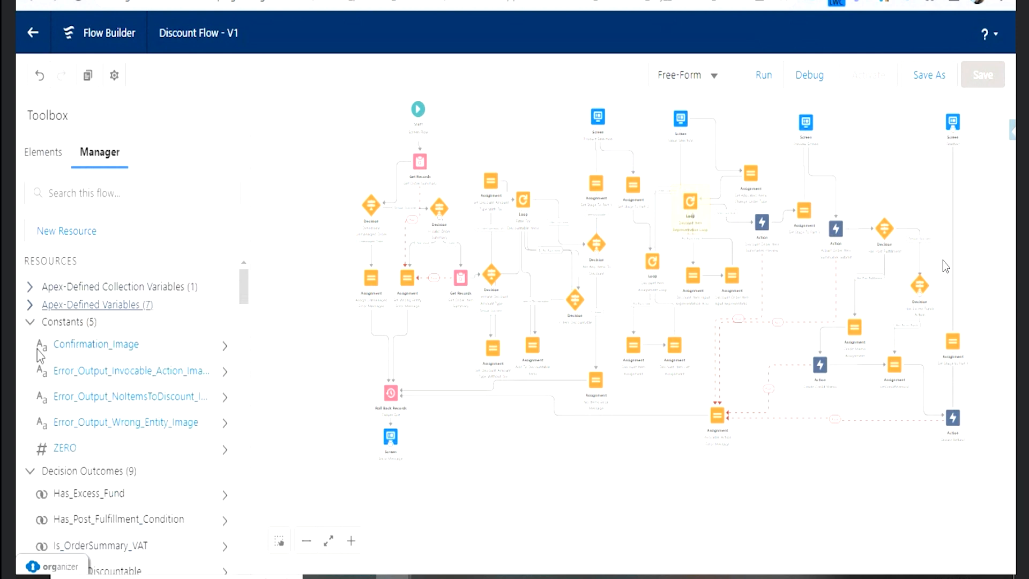
pyautogui.click(30, 322)
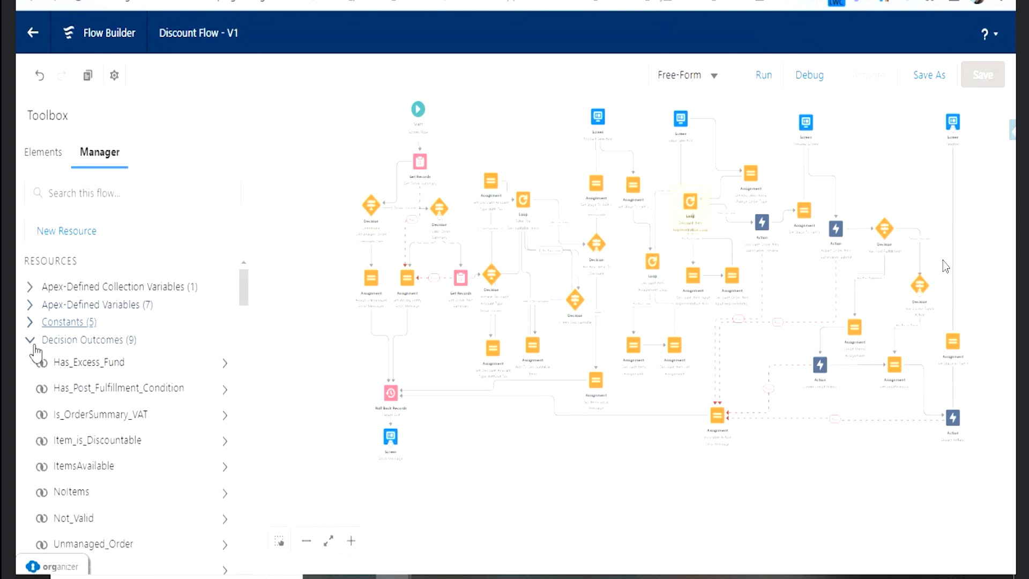
pyautogui.click(30, 340)
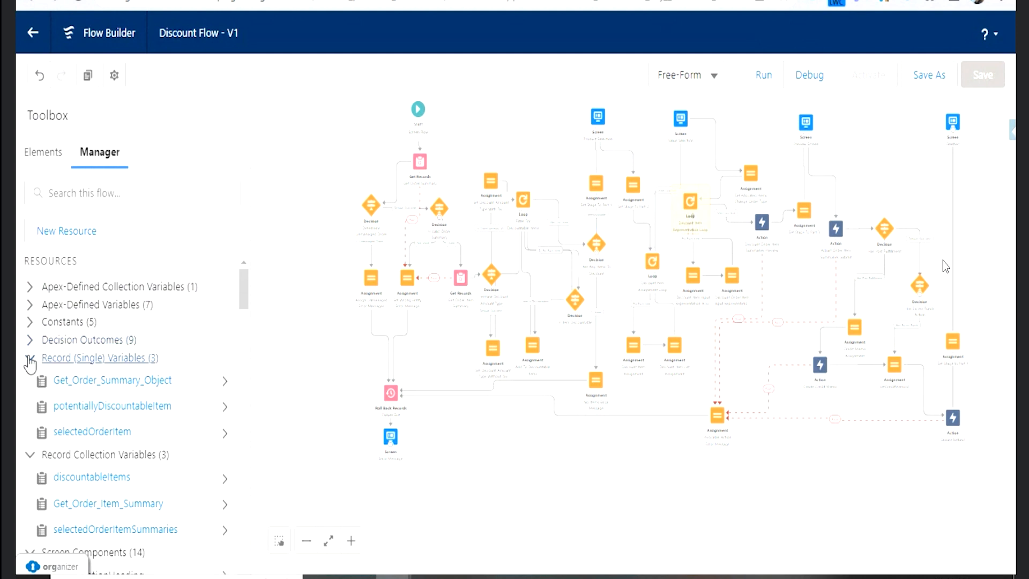
pyautogui.click(31, 358)
pyautogui.click(30, 375)
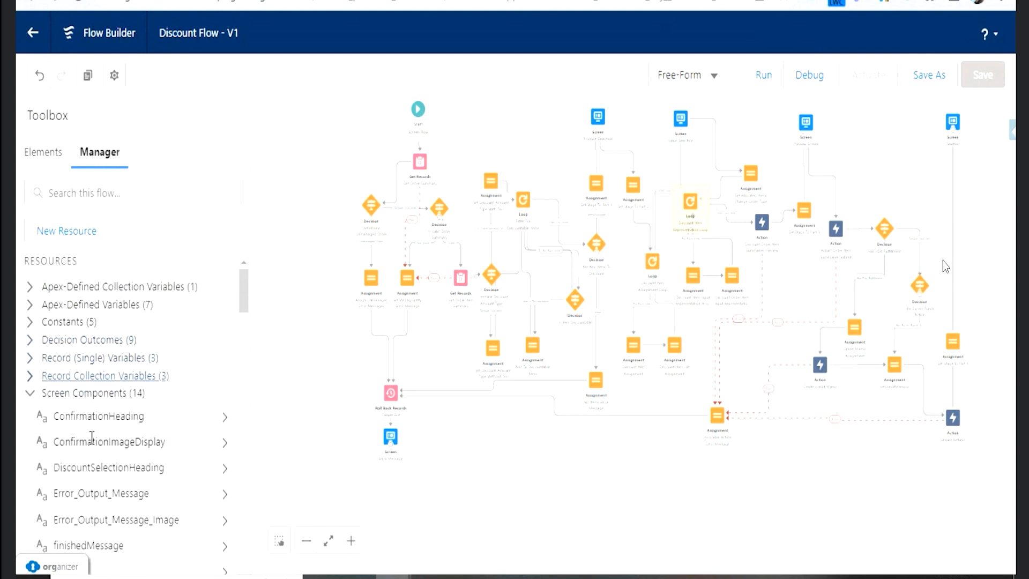
pyautogui.click(30, 394)
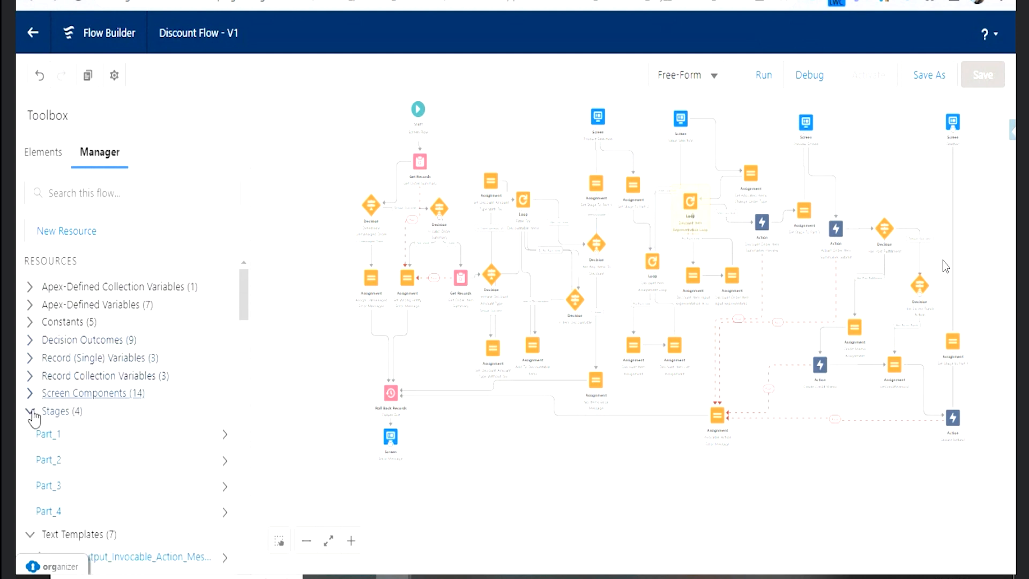
pyautogui.click(31, 412)
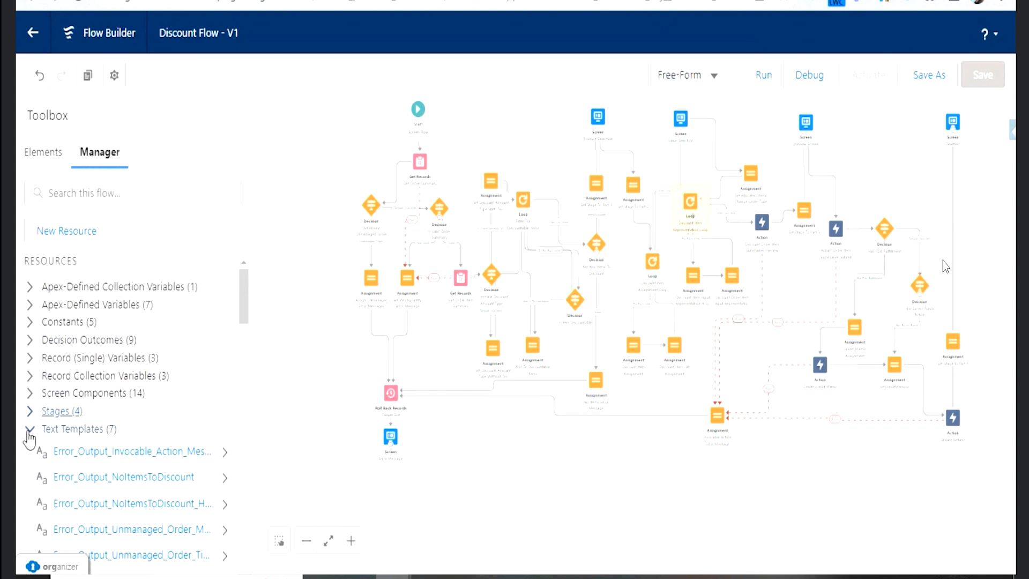
pyautogui.click(29, 434)
pyautogui.click(30, 447)
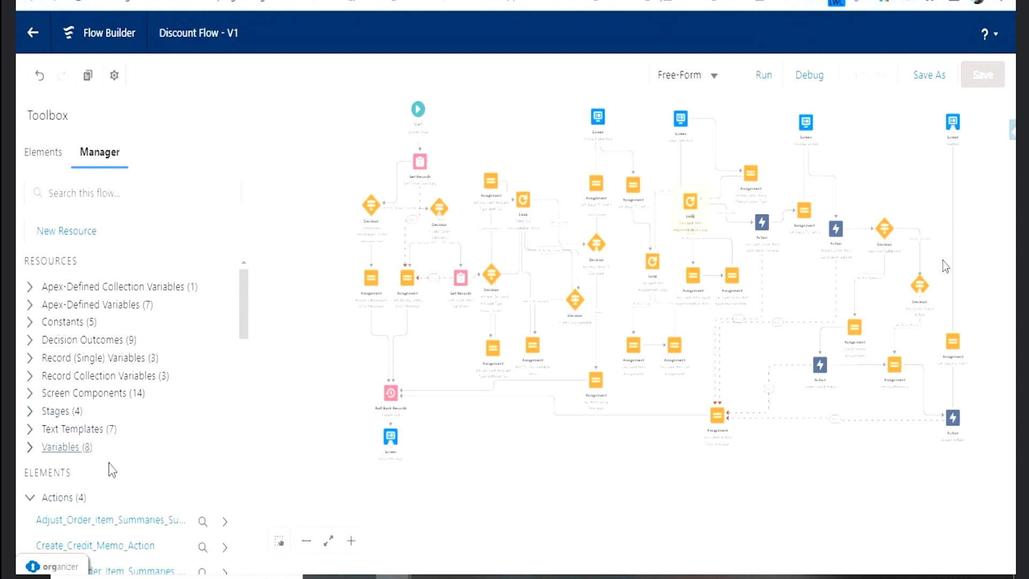
# - Review the categories of elements used in the Discount Flow, collapsing every group from Actions through Screens
pyautogui.scroll(-5, 80, 469)
pyautogui.scroll(2, 80, 375)
pyautogui.click(31, 327)
pyautogui.click(30, 343)
pyautogui.click(30, 362)
pyautogui.click(30, 381)
pyautogui.click(30, 397)
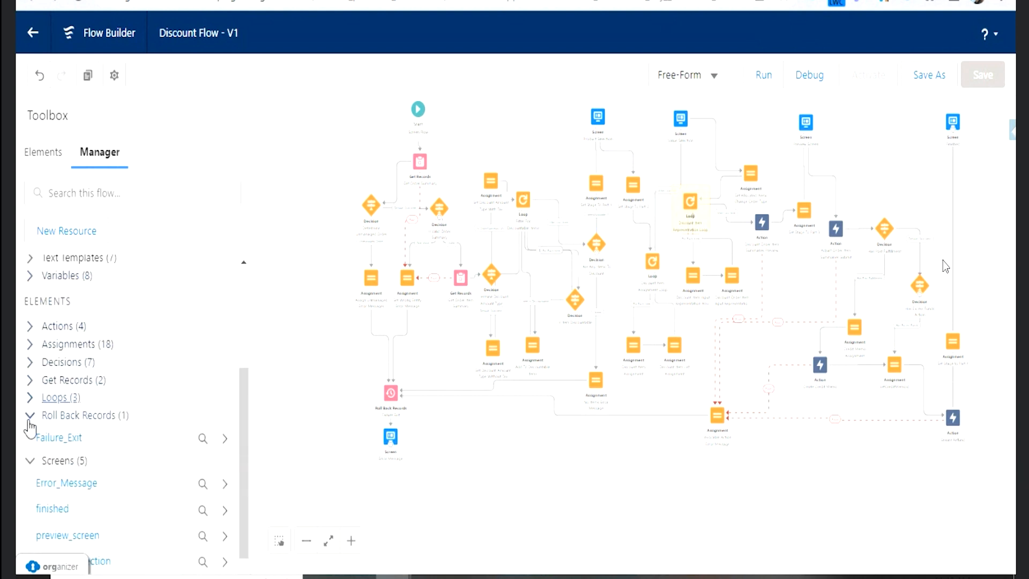
pyautogui.click(31, 414)
pyautogui.click(31, 443)
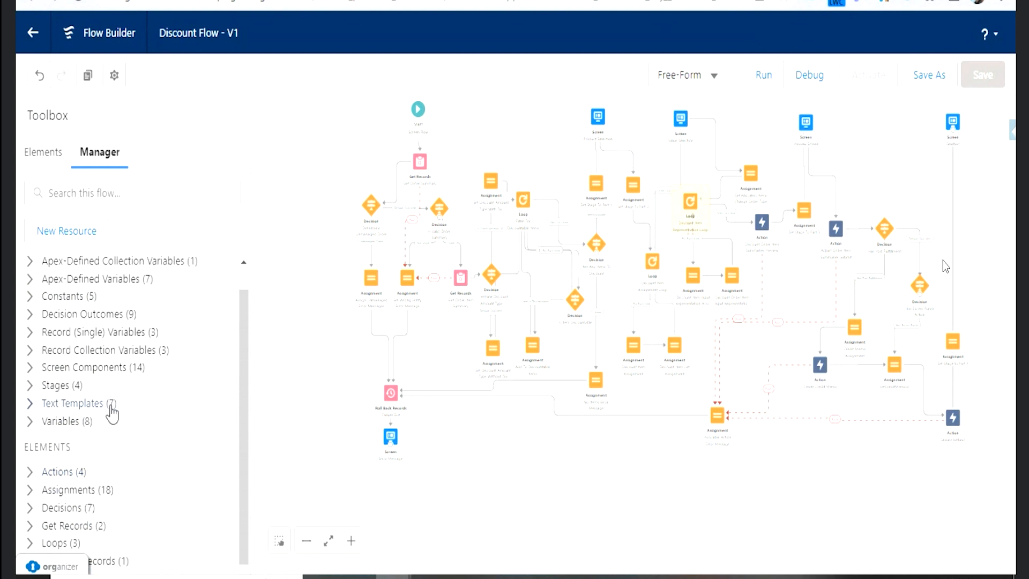
pyautogui.scroll(1, 114, 396)
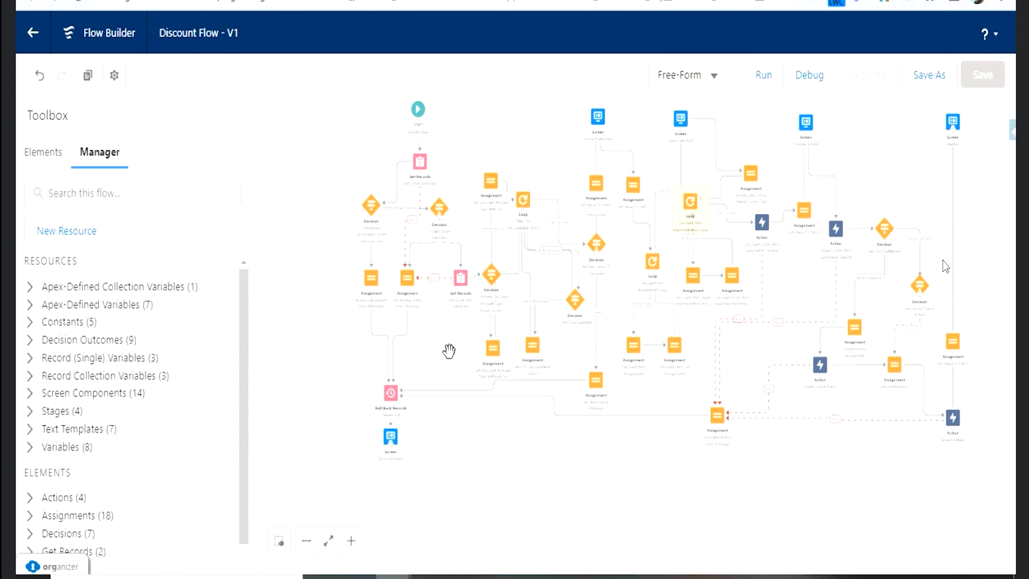
# - Examine up close the path from Start through the Get Records and Decision elements to the Roll Back Records failure exit
pyautogui.click(351, 541)
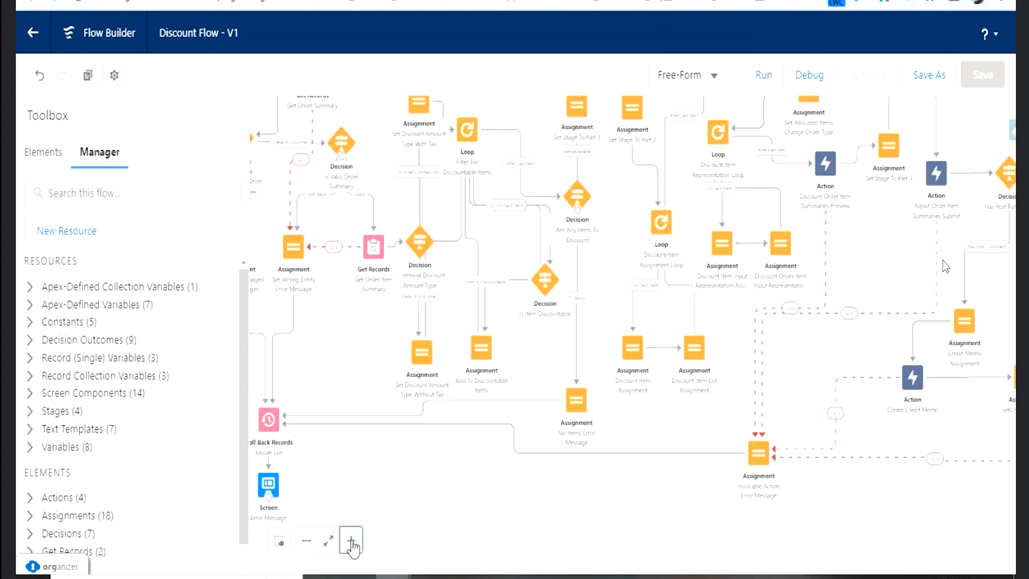
pyautogui.click(352, 540)
pyautogui.moveTo(309, 337); pyautogui.dragTo(405, 434)
pyautogui.moveTo(400, 122); pyautogui.dragTo(579, 217)
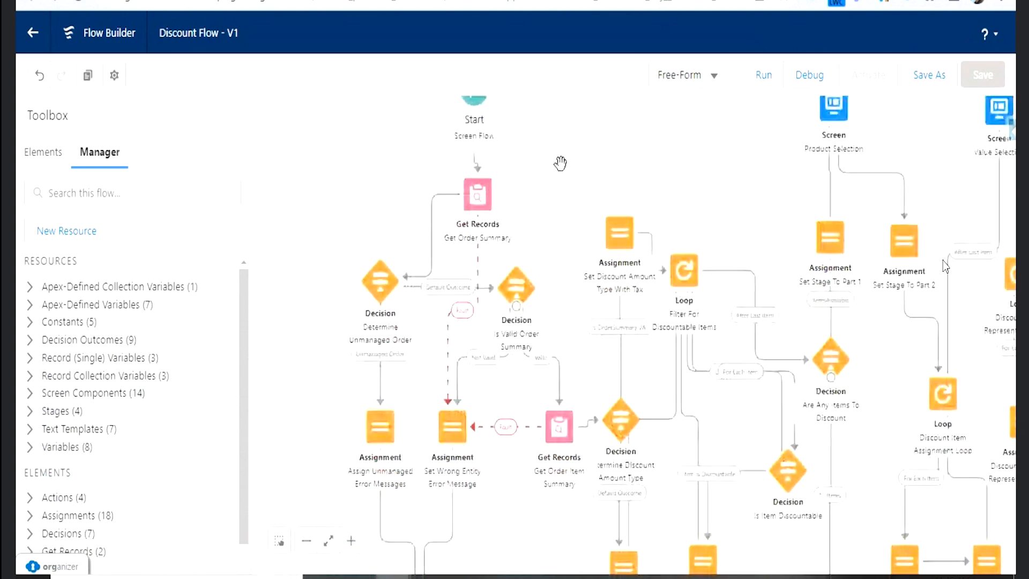
pyautogui.moveTo(560, 164); pyautogui.dragTo(567, 201)
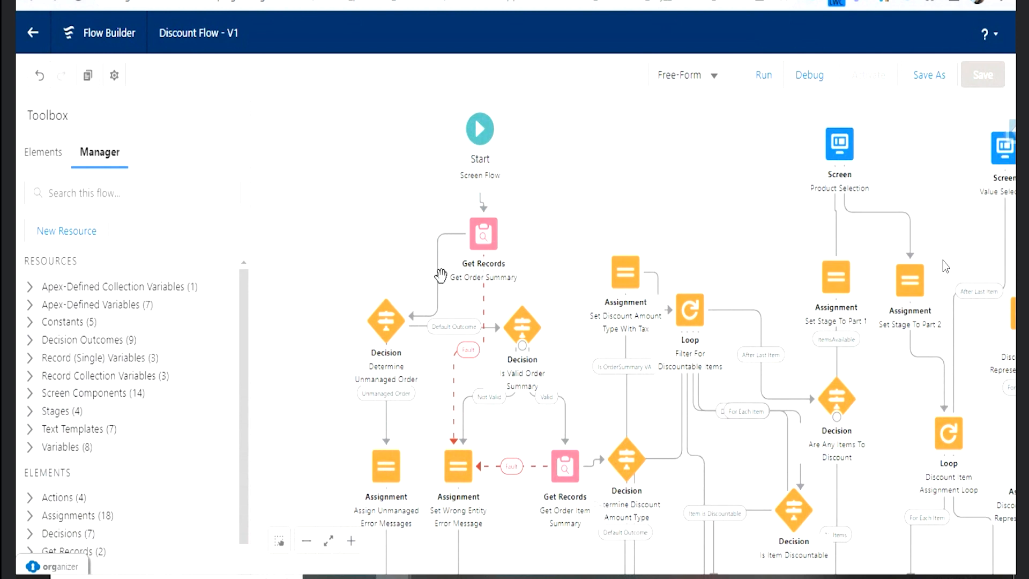
pyautogui.click(381, 332)
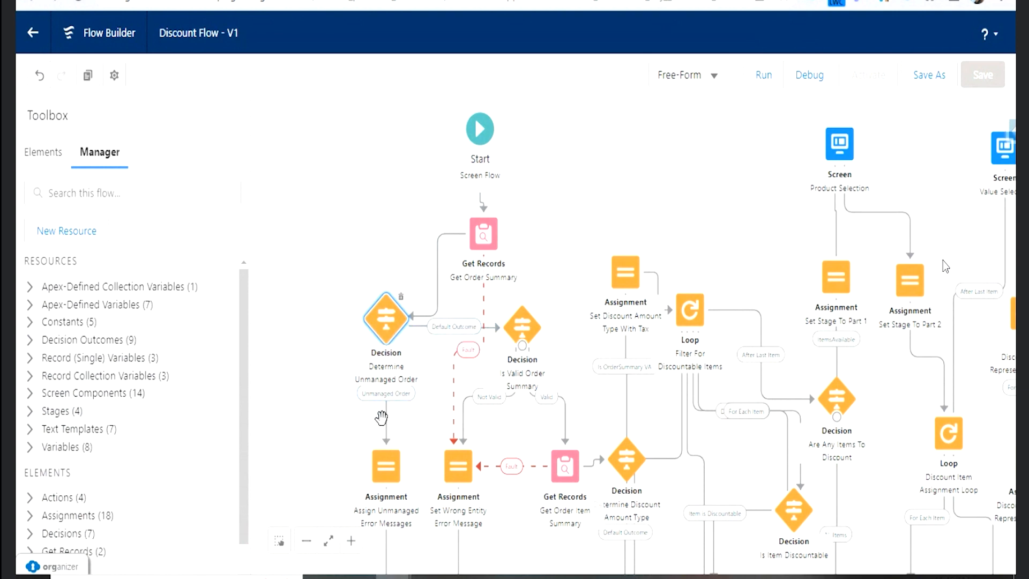
pyautogui.moveTo(381, 418); pyautogui.dragTo(318, 303)
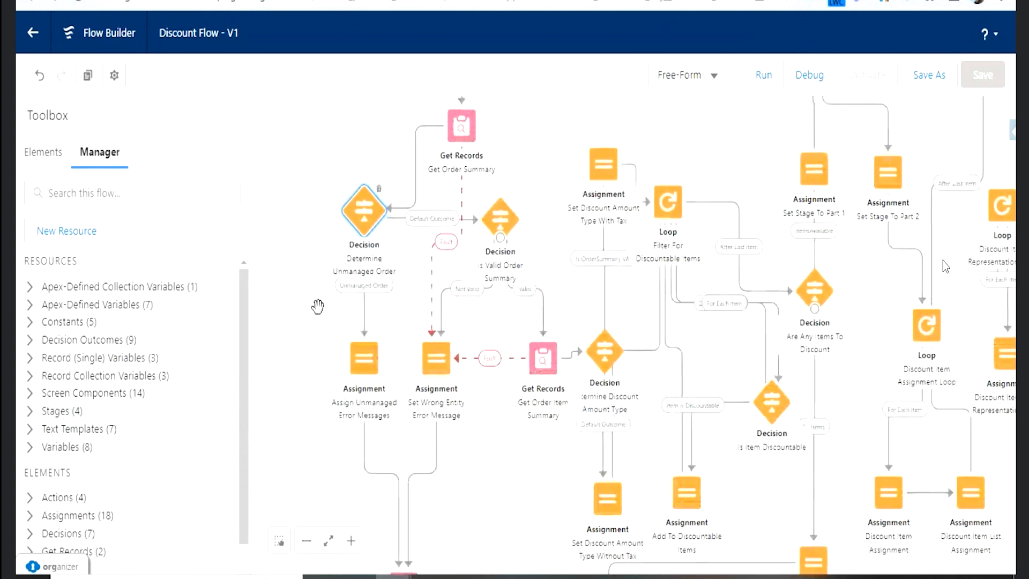
pyautogui.moveTo(318, 379); pyautogui.dragTo(314, 330)
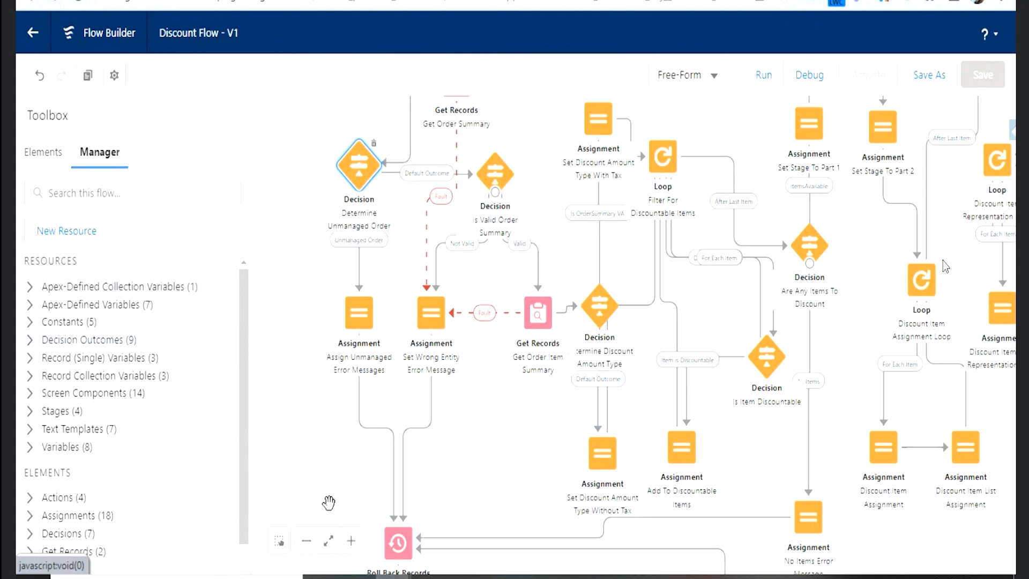
pyautogui.moveTo(327, 475); pyautogui.dragTo(324, 386)
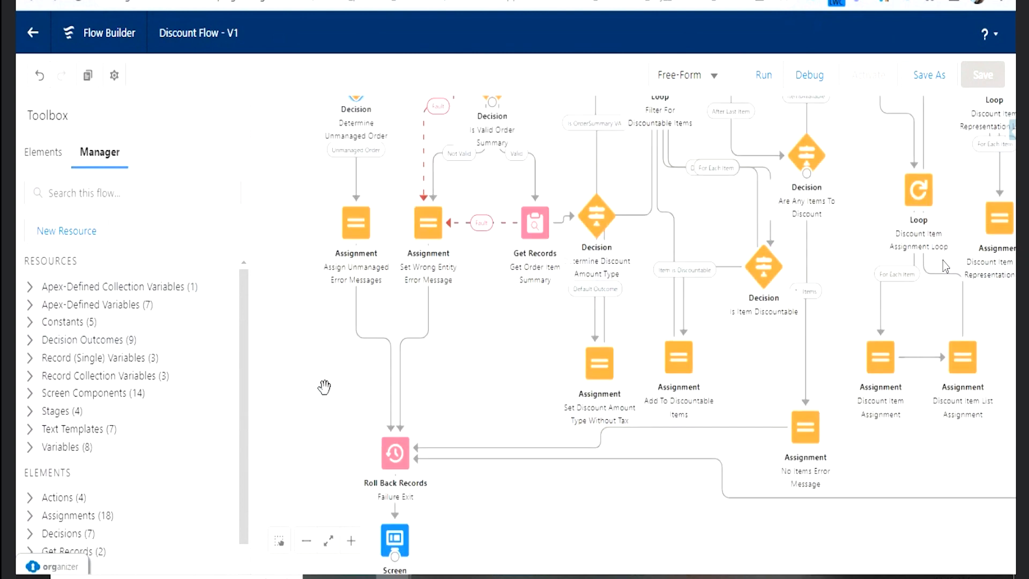
# - Return to the Flows list and look at the core types offered for a new flow without creating one
pyautogui.click(39, 33)
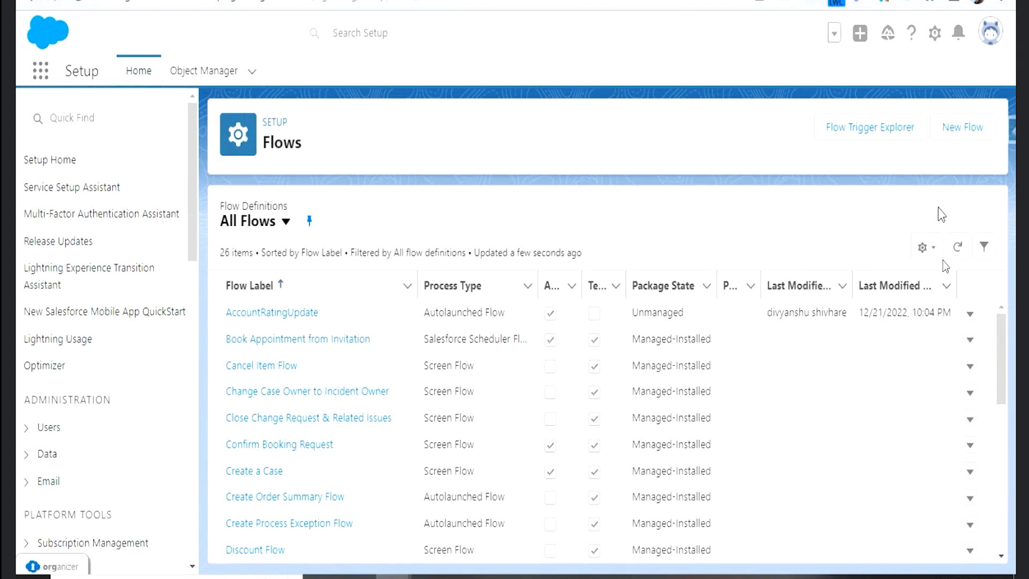
pyautogui.click(953, 140)
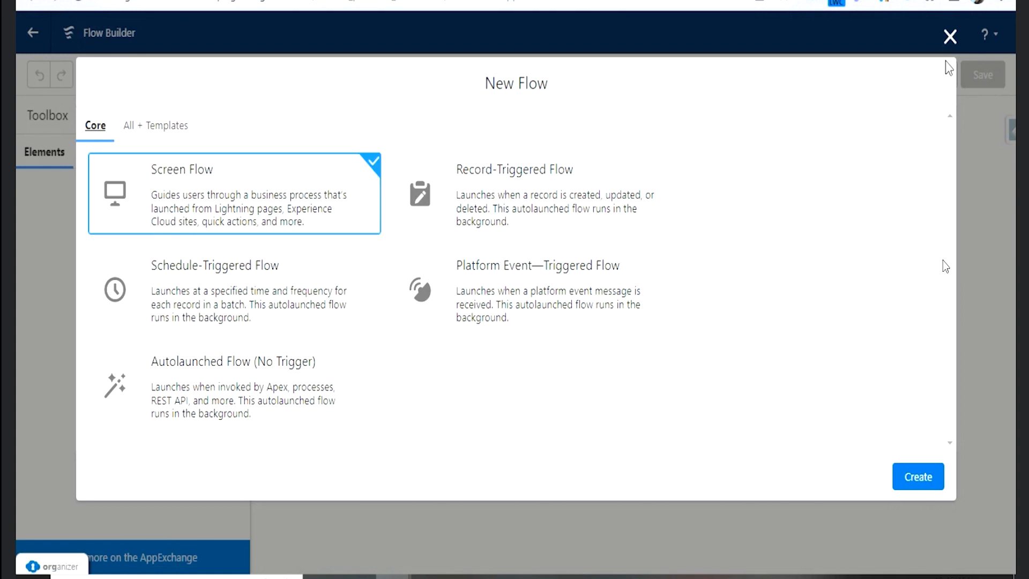
pyautogui.click(951, 37)
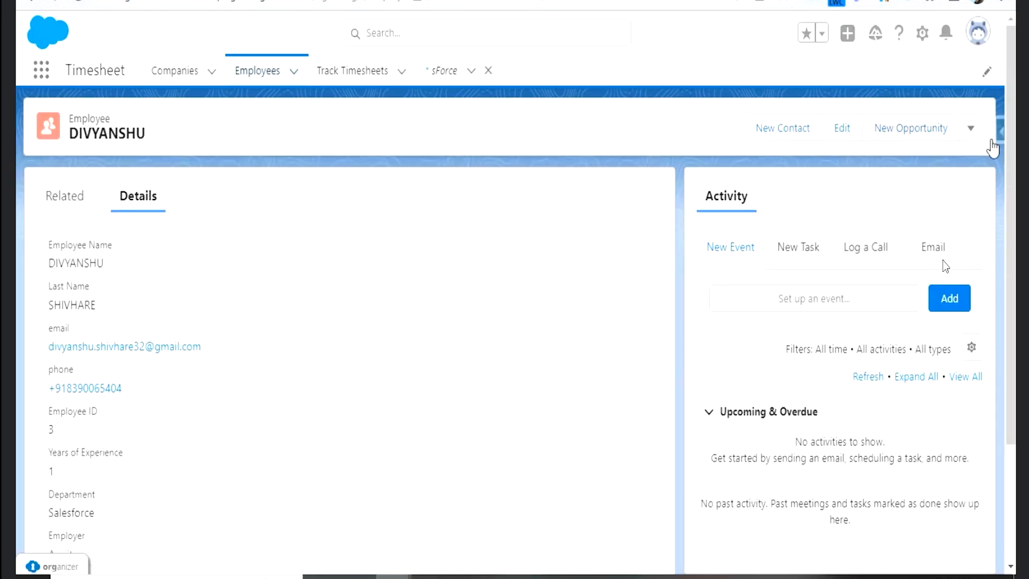
# - In the Timesheet app, review the employee record's additional actions, the existing track timesheet record and the Employees list
pyautogui.click(971, 129)
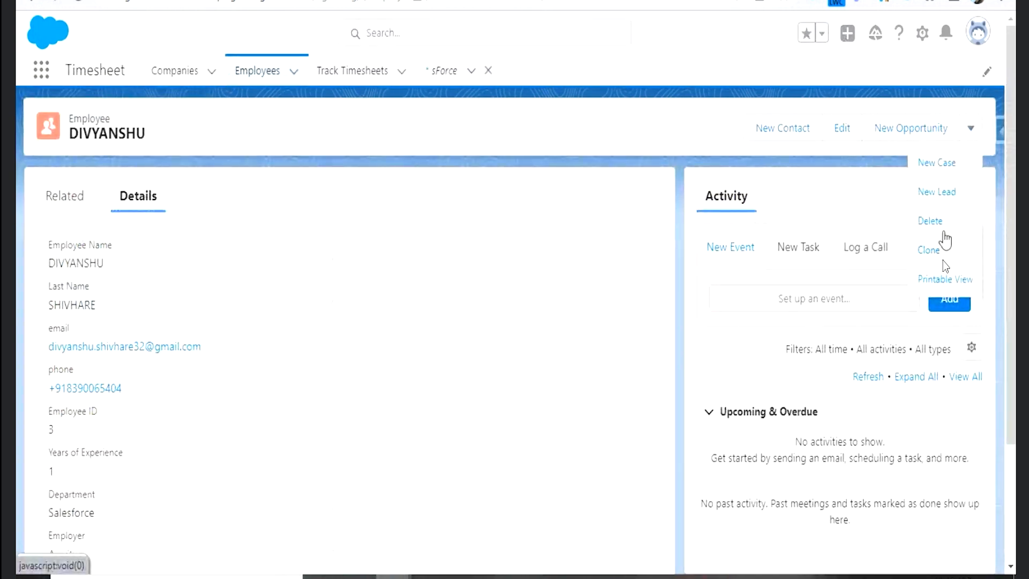
pyautogui.click(691, 138)
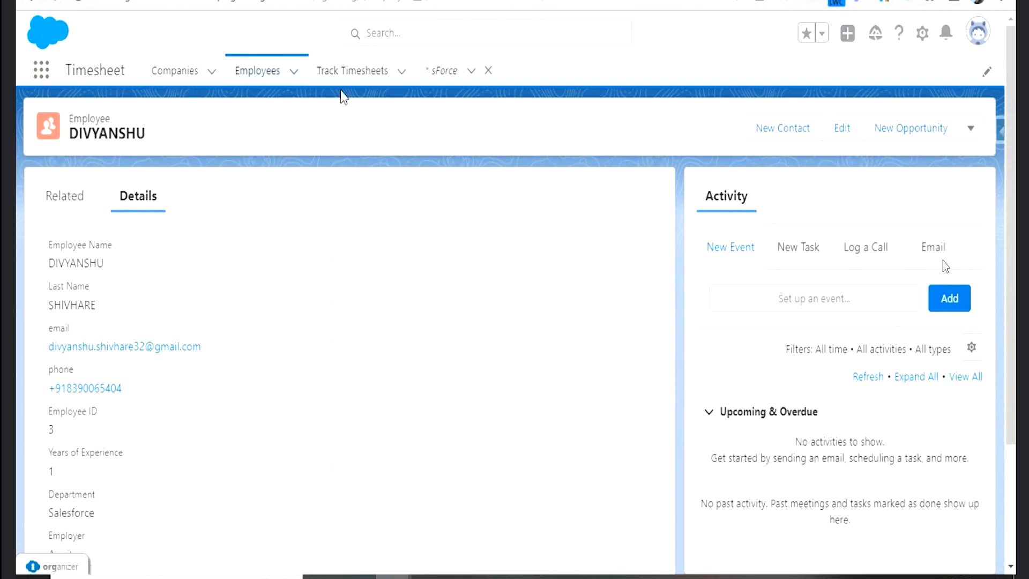
pyautogui.click(352, 70)
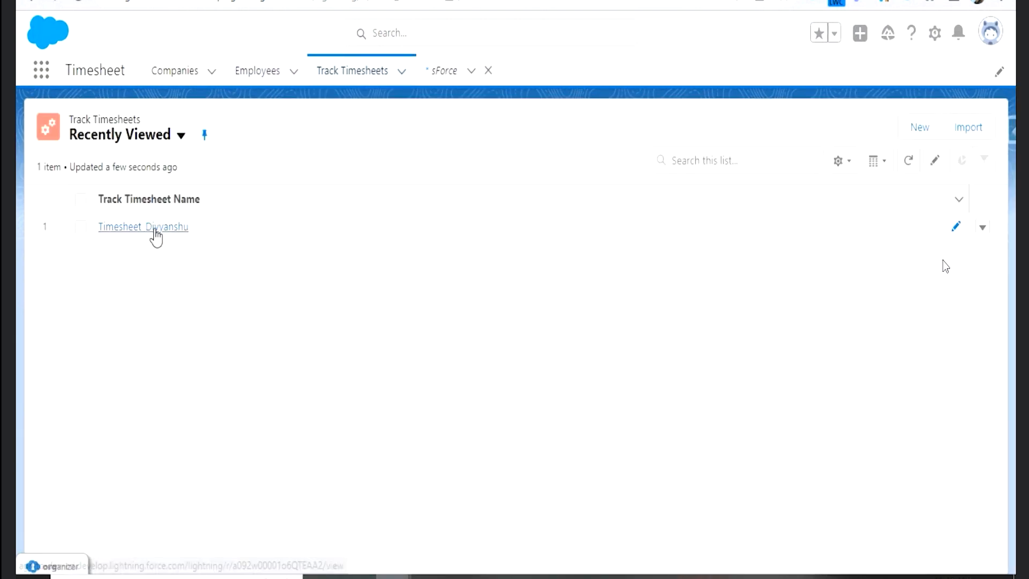
pyautogui.click(155, 230)
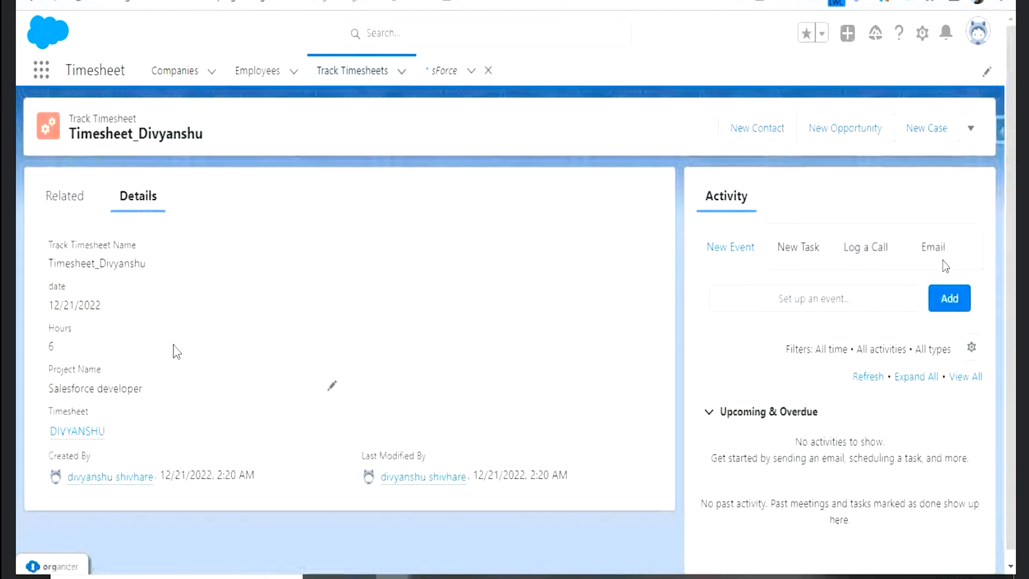
pyautogui.click(277, 70)
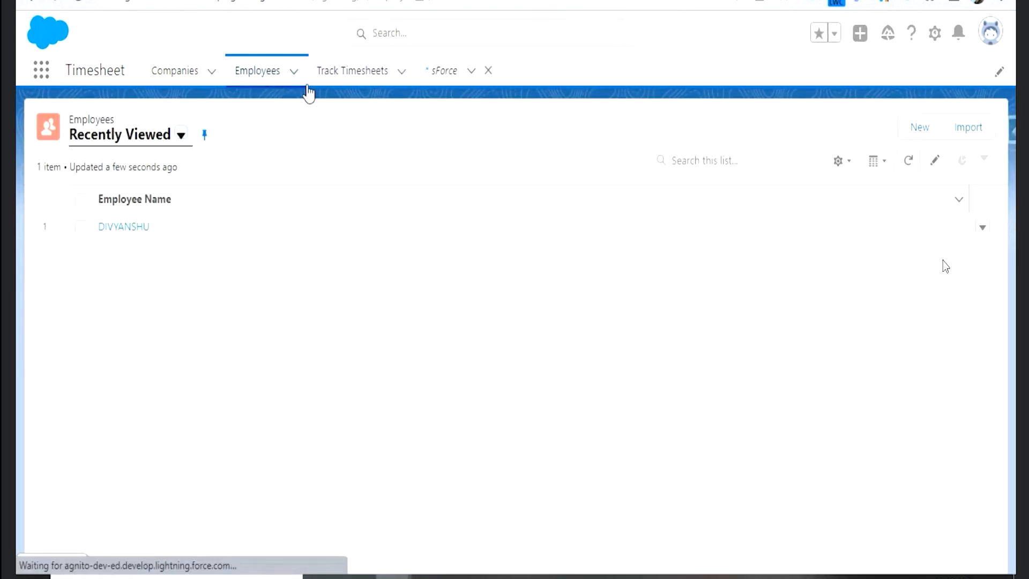
# - Go back to the Flows setup page and create a new Screen Flow
pyautogui.click(370, 1)
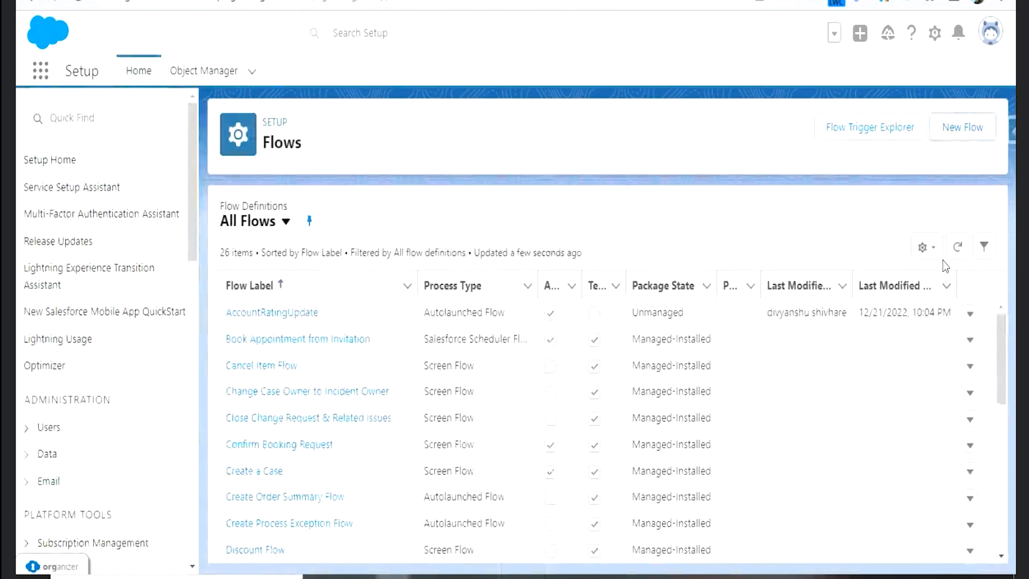
pyautogui.click(955, 129)
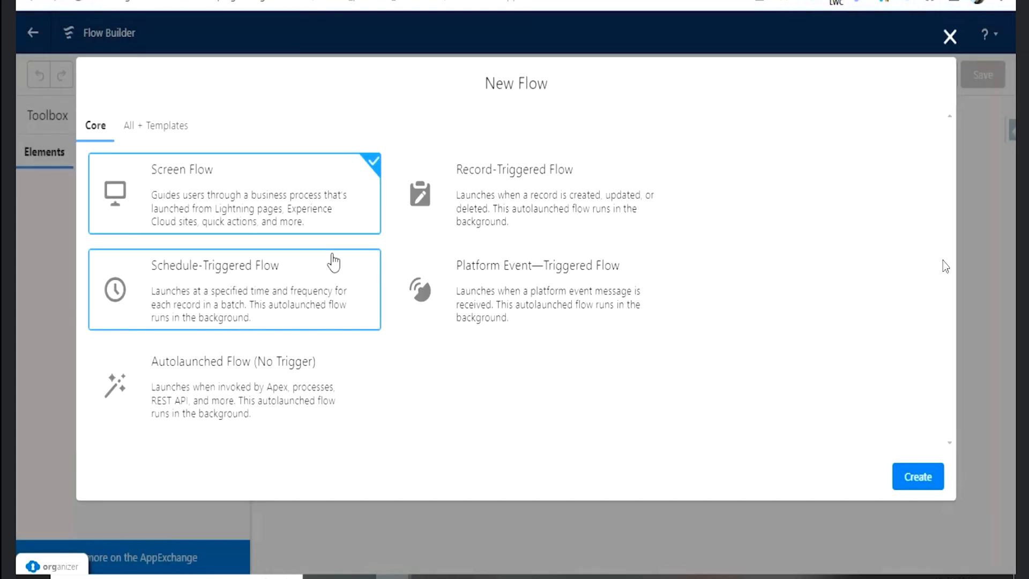
pyautogui.click(930, 482)
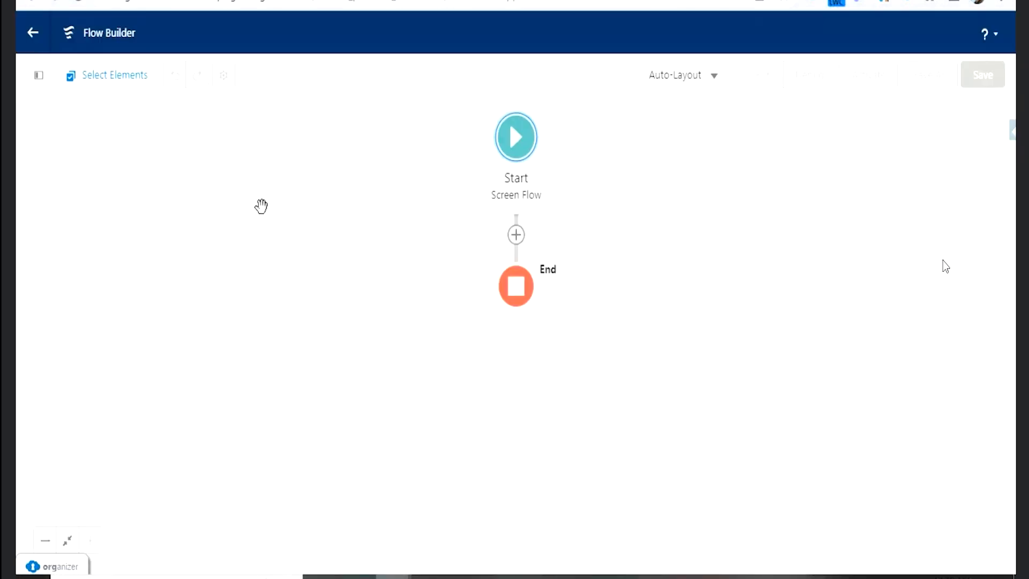
# - Add a Screen element between Start and End and label it "Fill Timesheet", with API name Fill_Timesheet
pyautogui.click(516, 234)
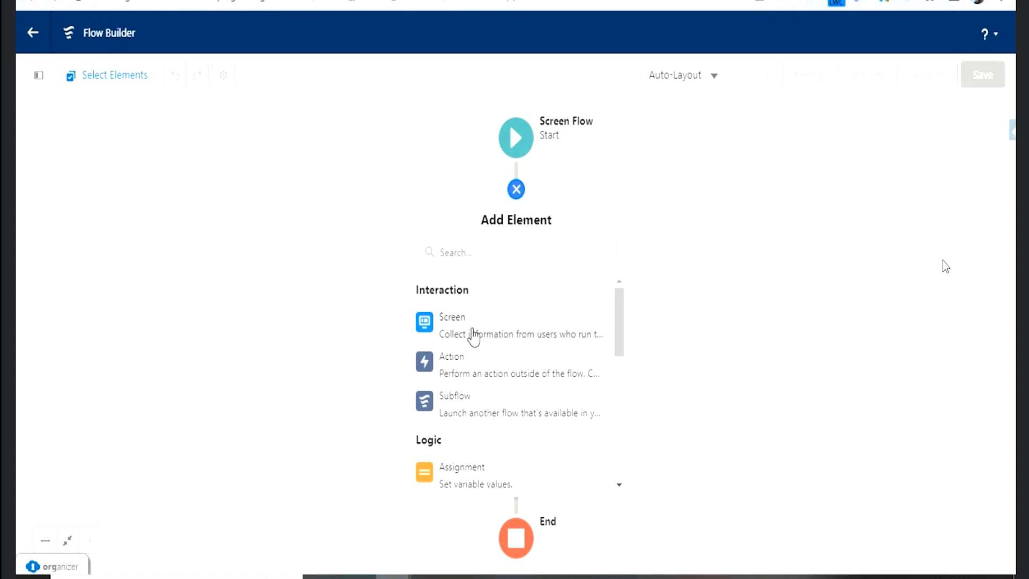
pyautogui.click(473, 336)
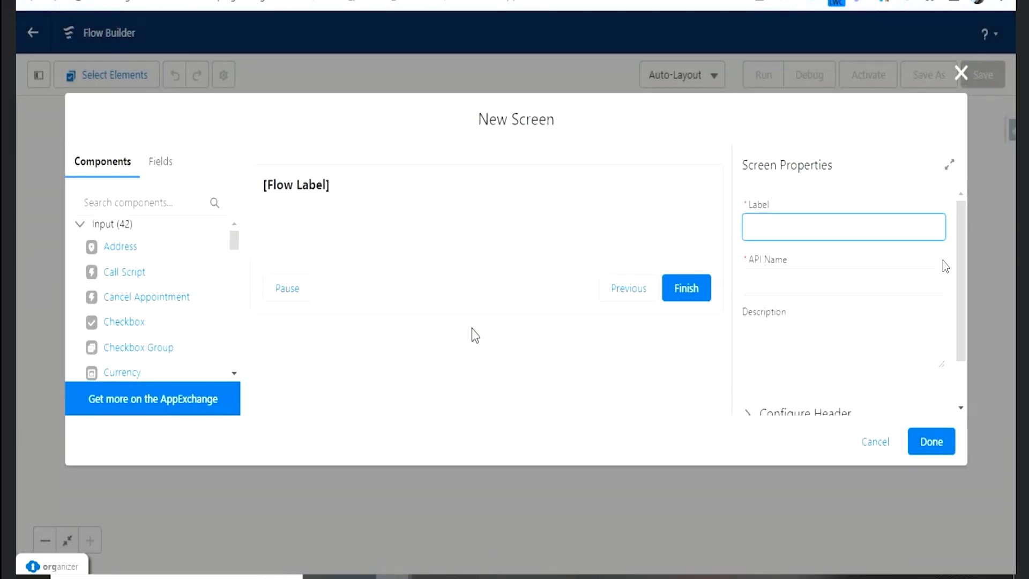
pyautogui.click(337, 192)
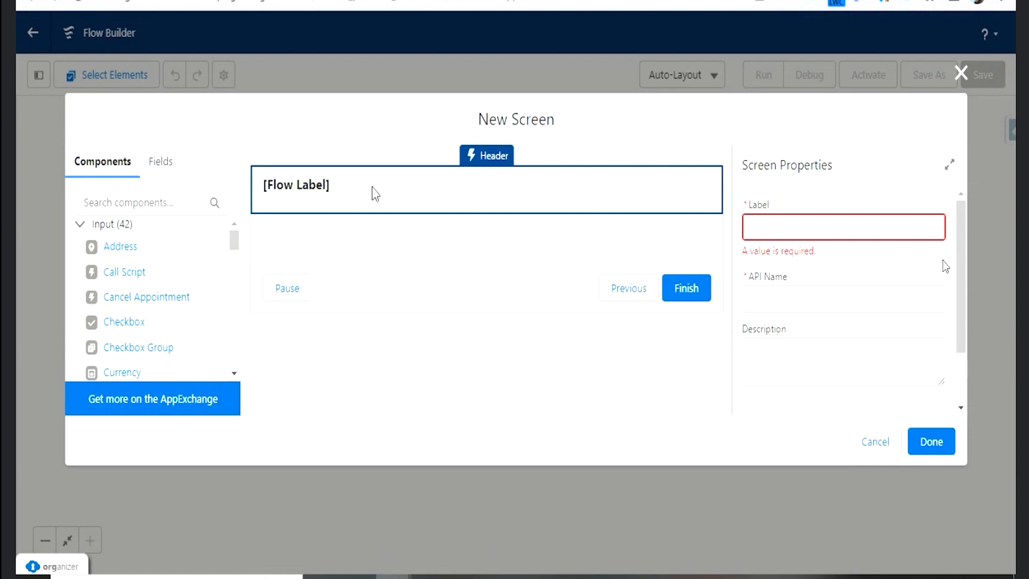
pyautogui.click(776, 229)
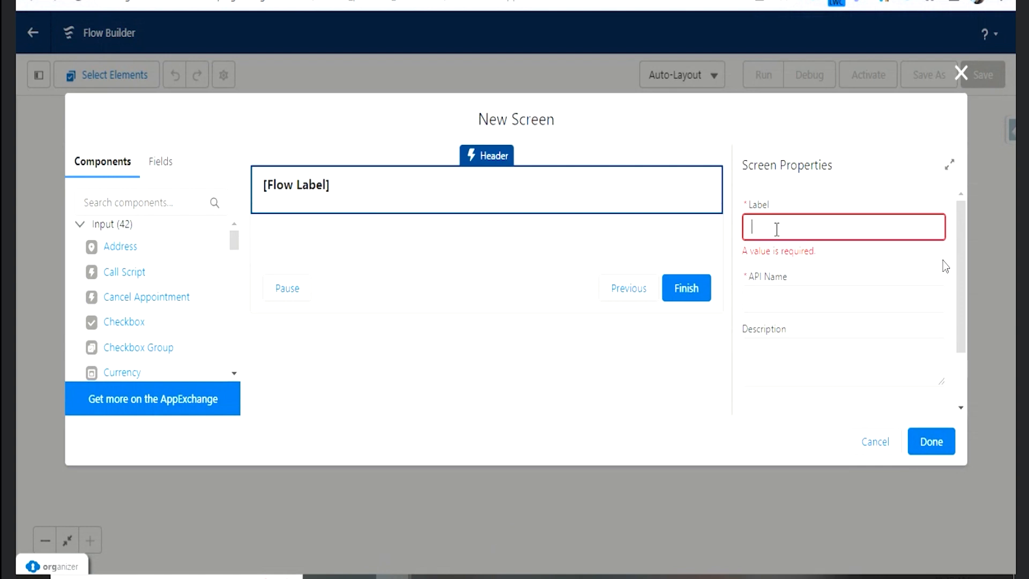
pyautogui.write('Fill Timesheet')
pyautogui.press('Tab')
pyautogui.scroll(-1, 910, 329)
pyautogui.click(830, 289)
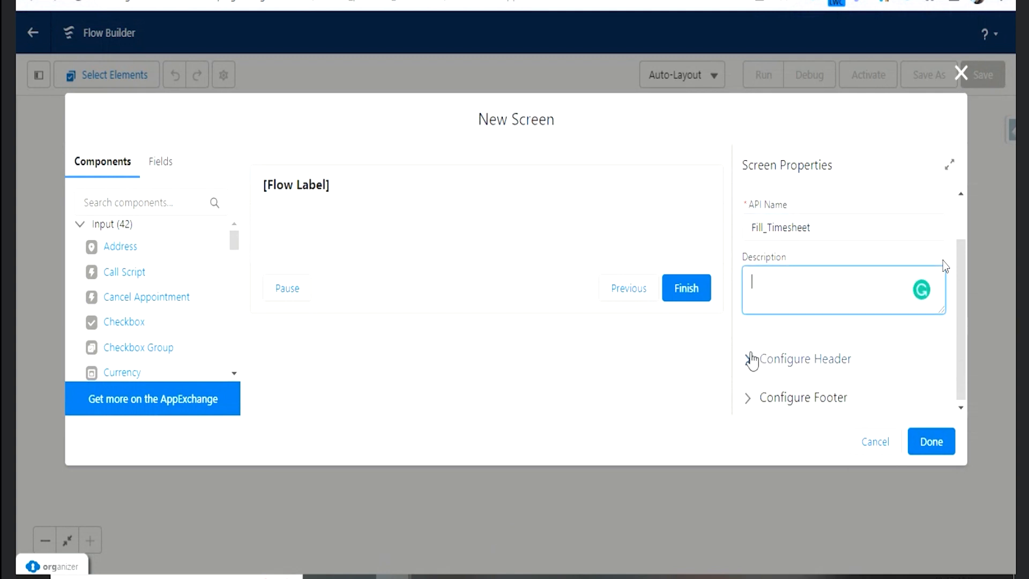
# - Switch the new screen's header off and back on in the header configuration
pyautogui.click(788, 360)
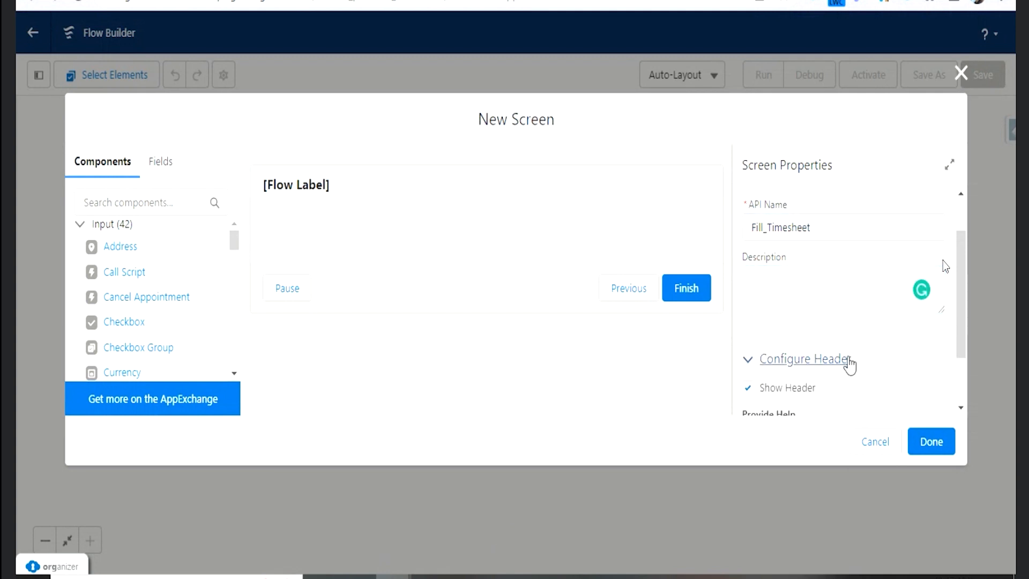
pyautogui.scroll(-1, 740, 348)
pyautogui.click(748, 313)
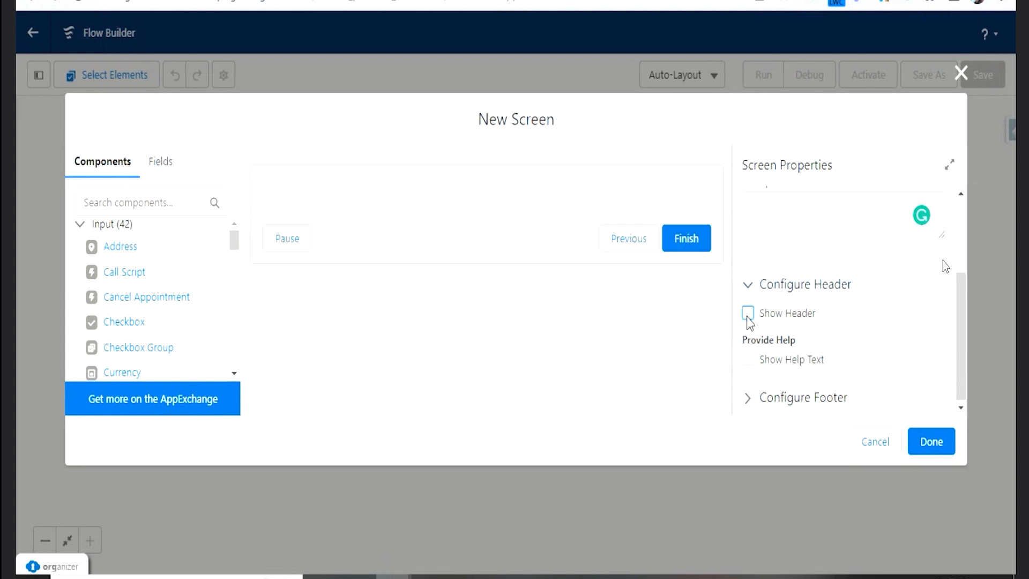
pyautogui.click(751, 286)
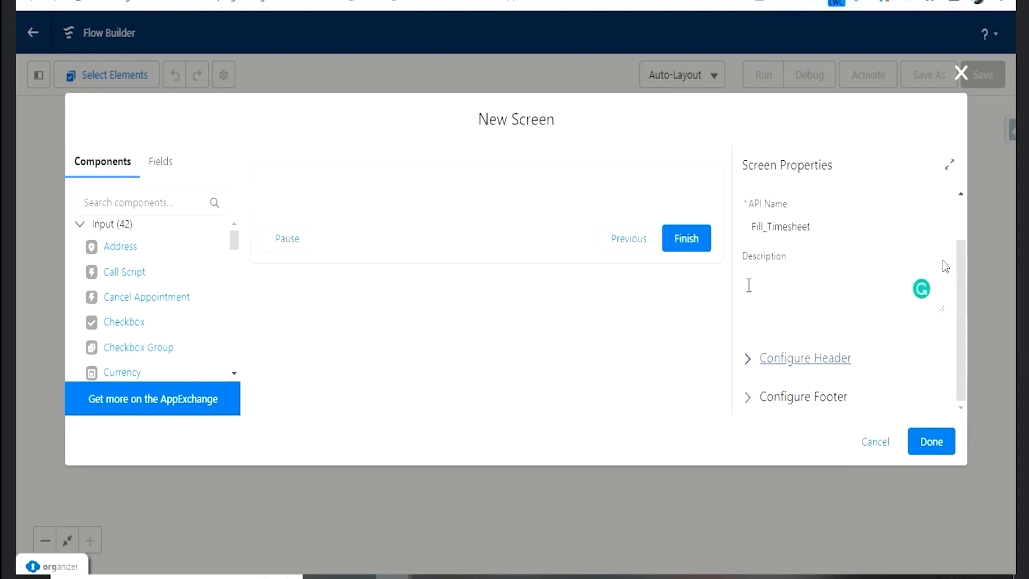
pyautogui.click(757, 360)
pyautogui.click(749, 387)
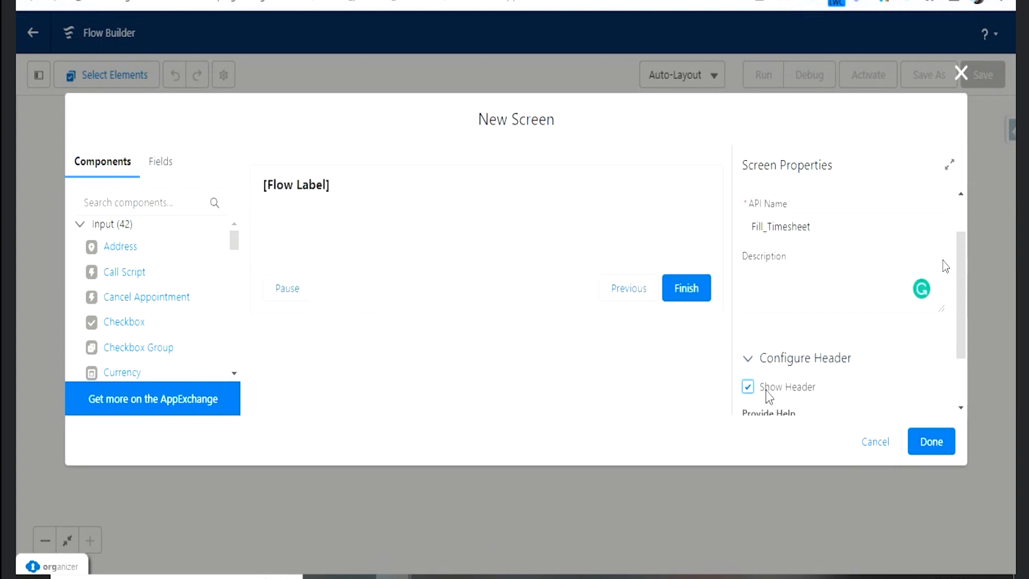
pyautogui.click(748, 359)
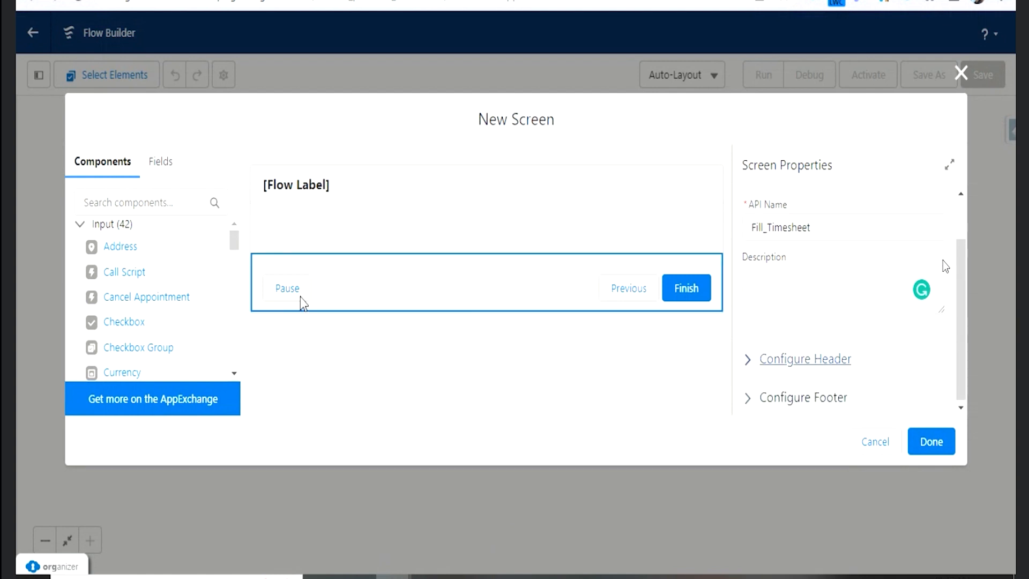
# - Configure the screen's footer to hide the Previous and Pause buttons
pyautogui.click(831, 397)
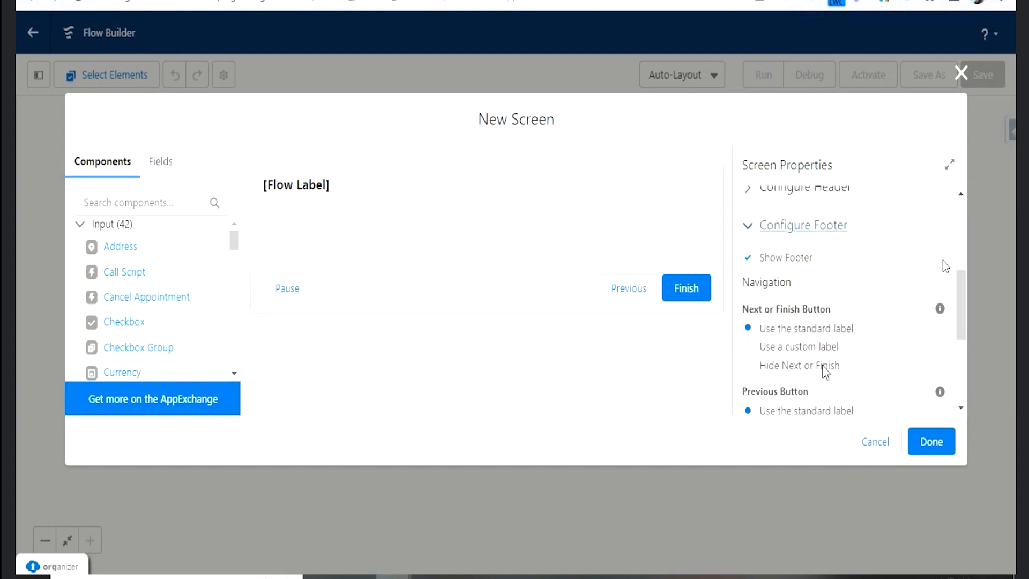
pyautogui.scroll(-2, 820, 364)
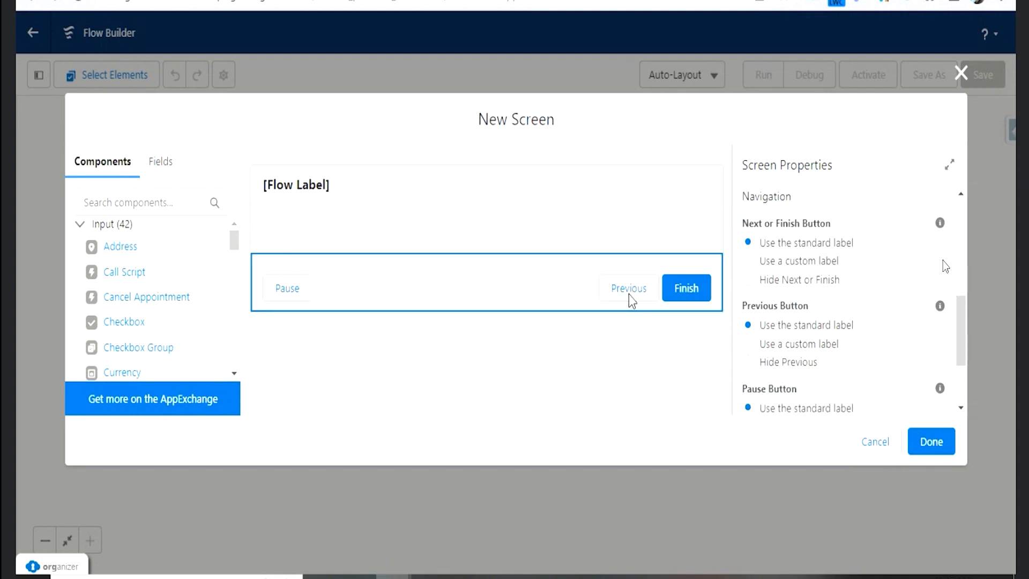
pyautogui.click(748, 362)
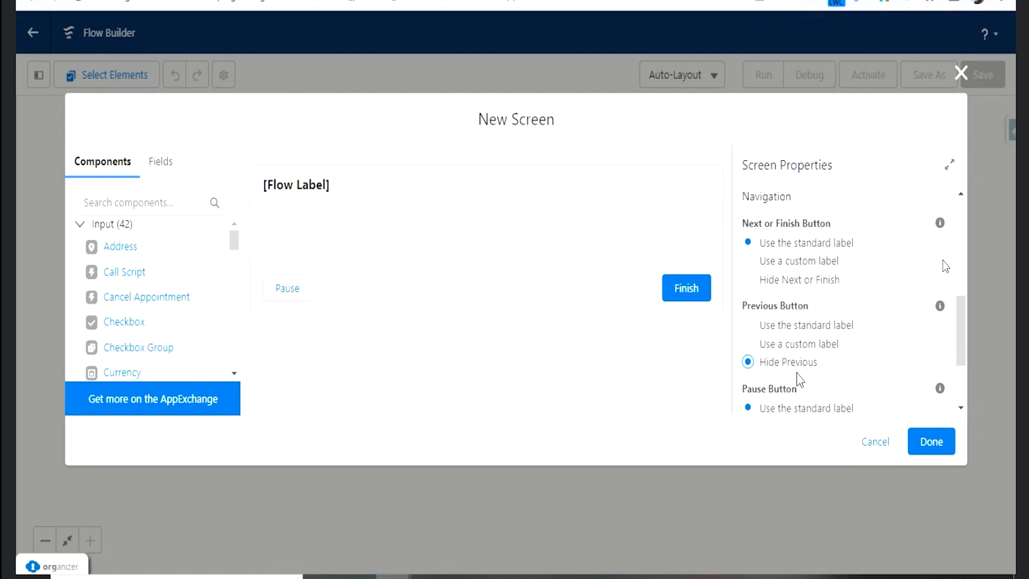
pyautogui.scroll(-2, 818, 375)
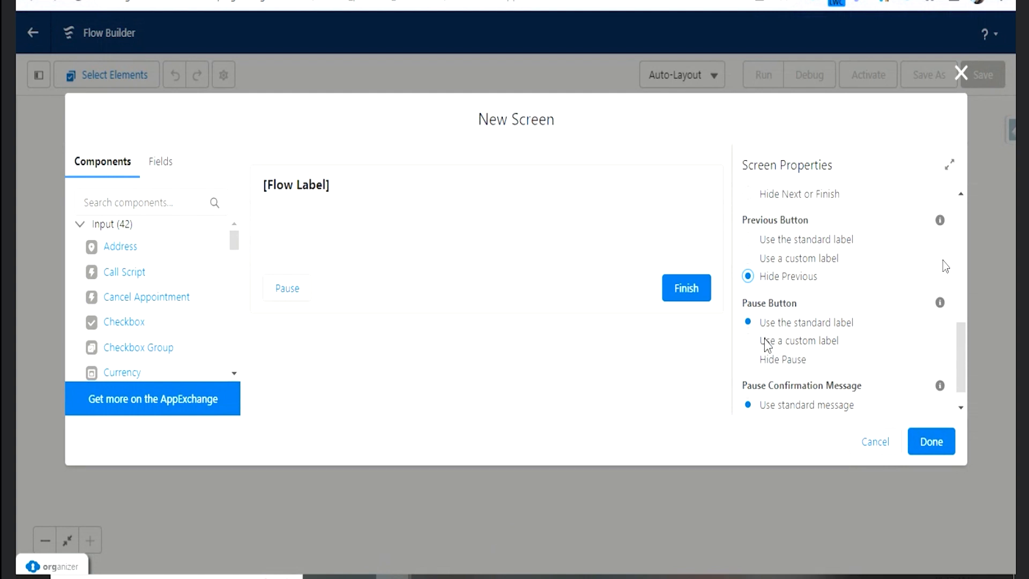
pyautogui.click(749, 364)
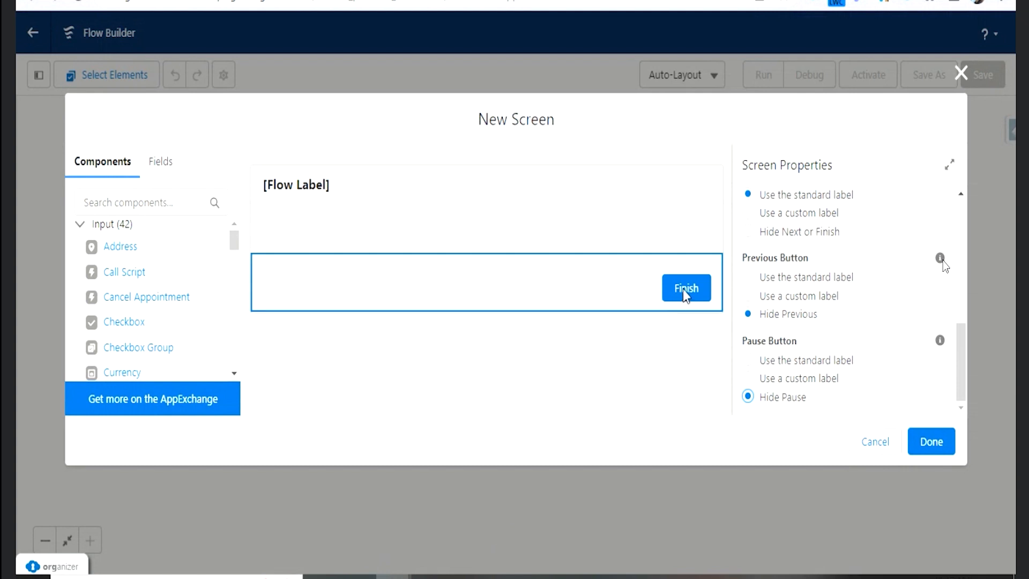
# - Give the footer's Next or Finish button the custom label "Next" and review the screen's settings
pyautogui.scroll(2, 810, 282)
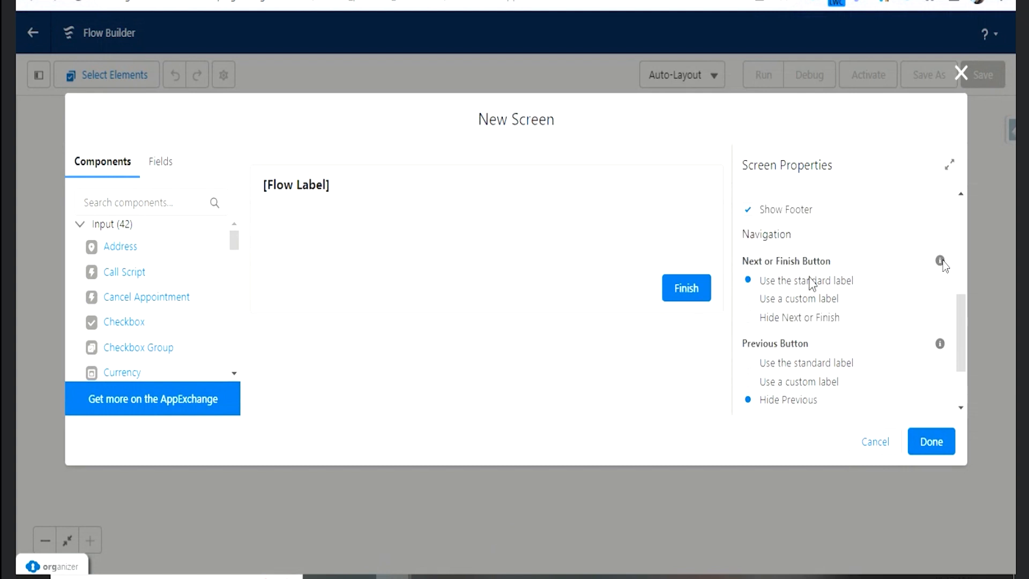
pyautogui.click(748, 299)
pyautogui.click(792, 363)
pyautogui.write('Next')
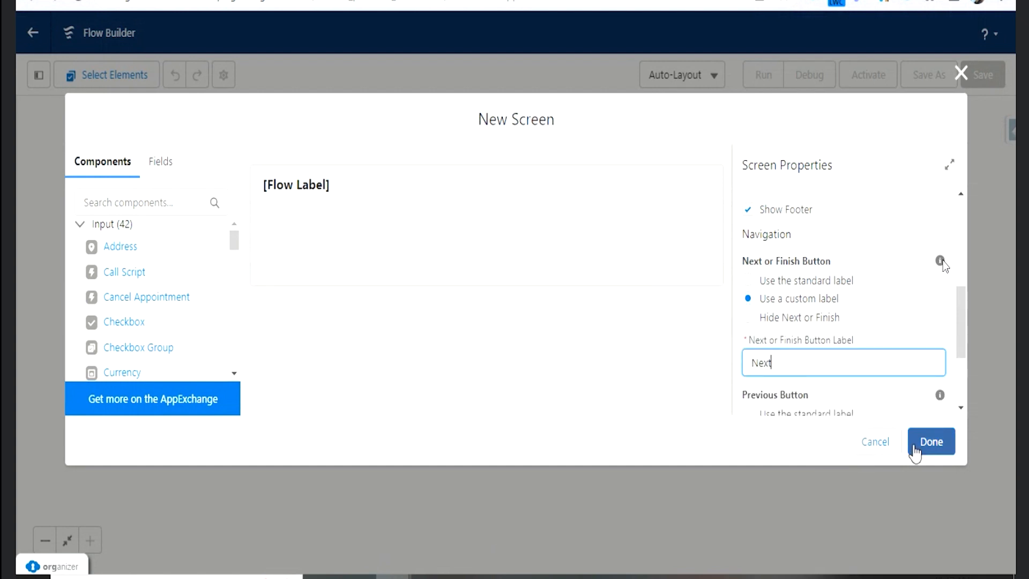
pyautogui.scroll(-2, 894, 357)
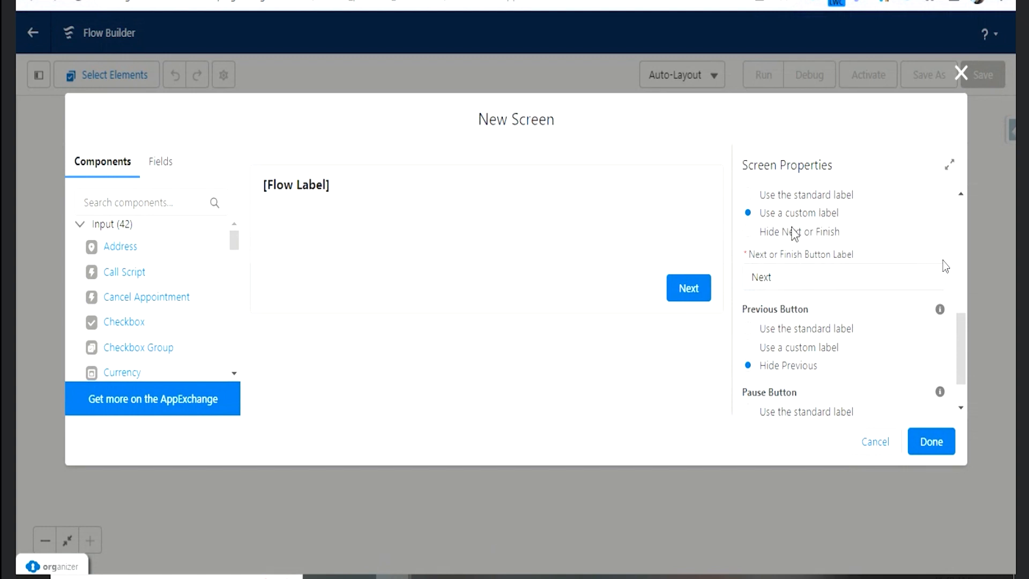
pyautogui.scroll(-1, 824, 356)
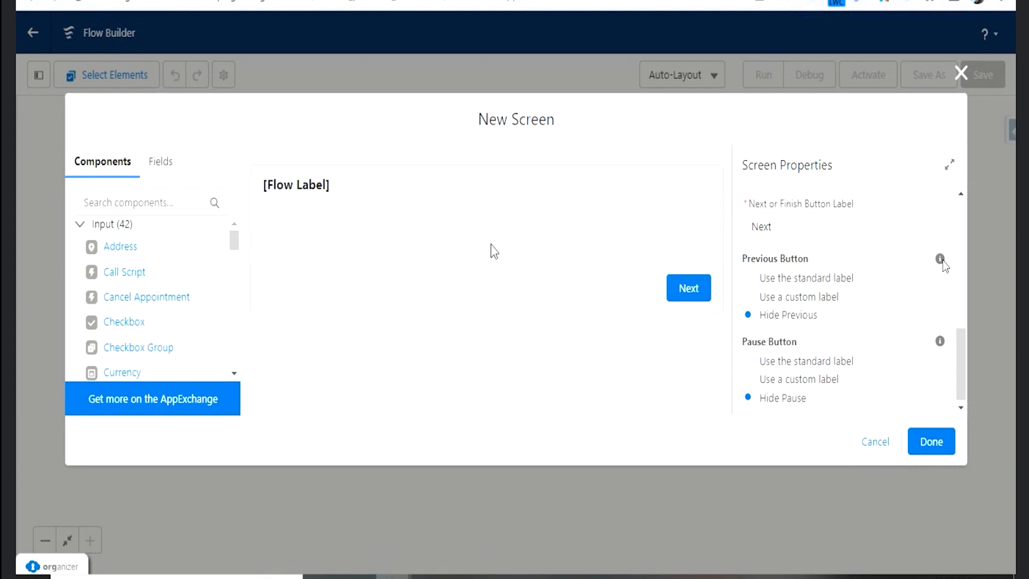
pyautogui.scroll(5, 751, 279)
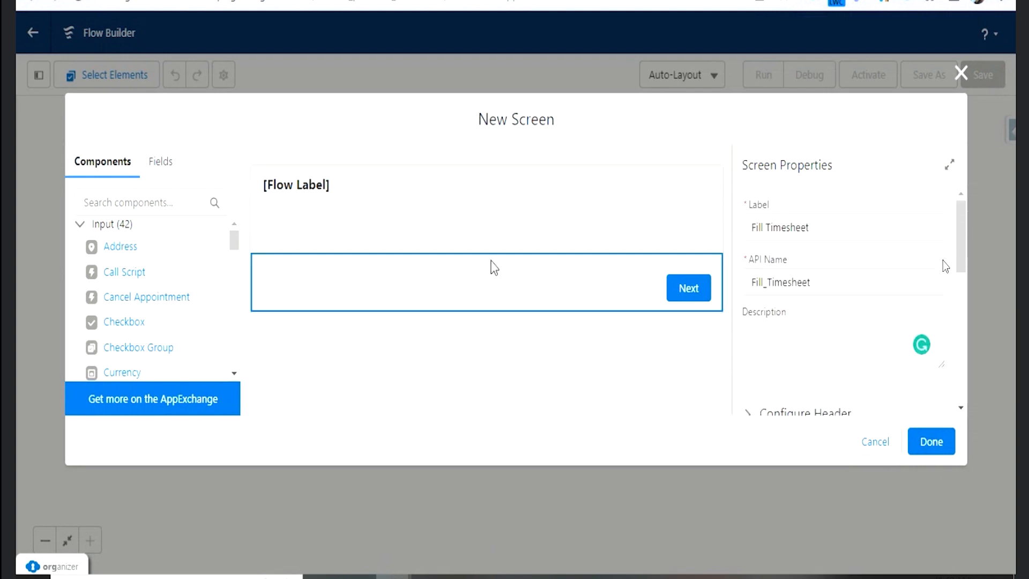
# - Finish the Fill Timesheet screen and reopen the element for editing from the canvas
pyautogui.click(931, 441)
pyautogui.click(516, 241)
pyautogui.click(514, 429)
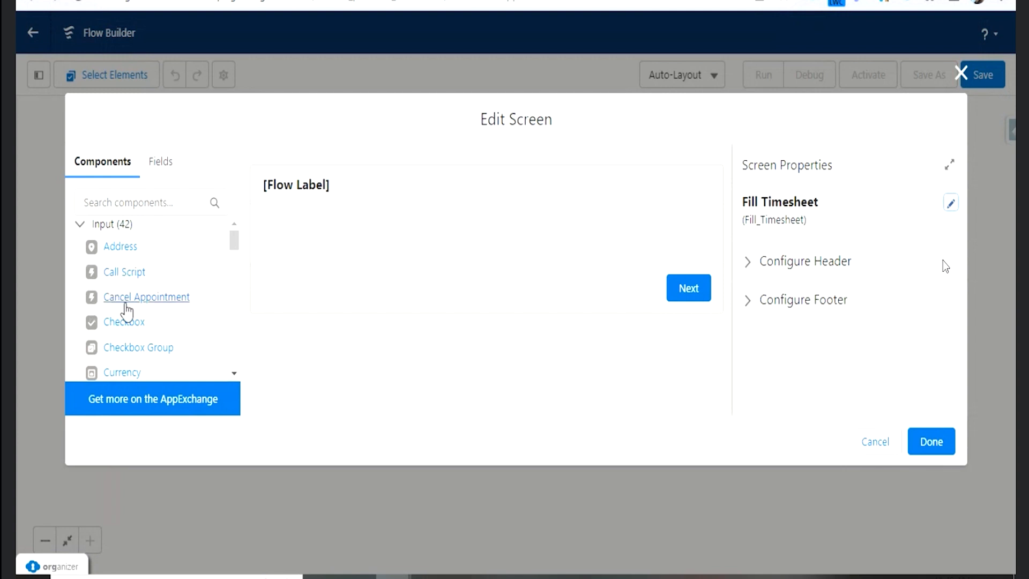
# - Look through the available input and display components and the record variable option for adding fields to the screen
pyautogui.scroll(-2, 134, 315)
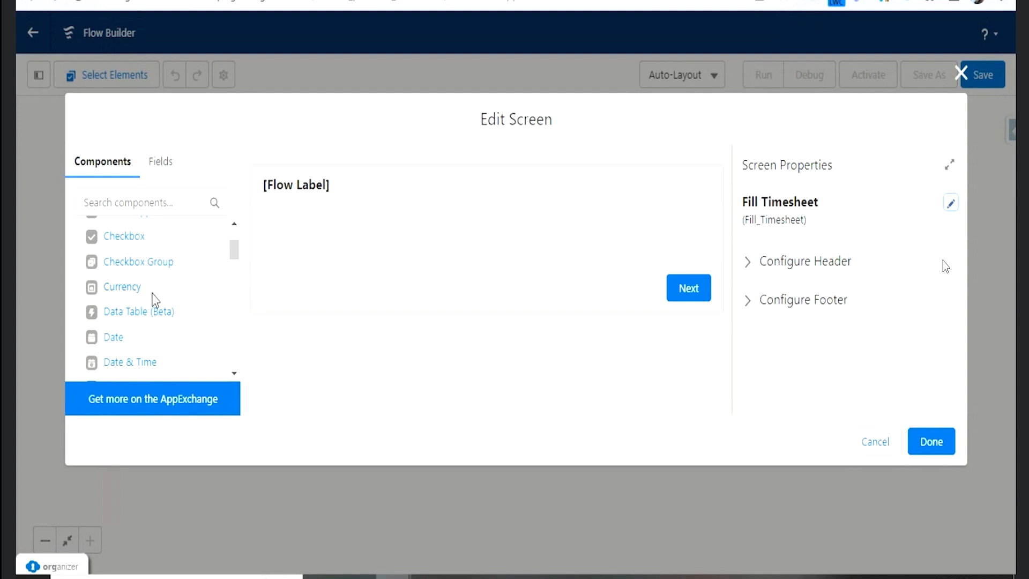
pyautogui.click(155, 171)
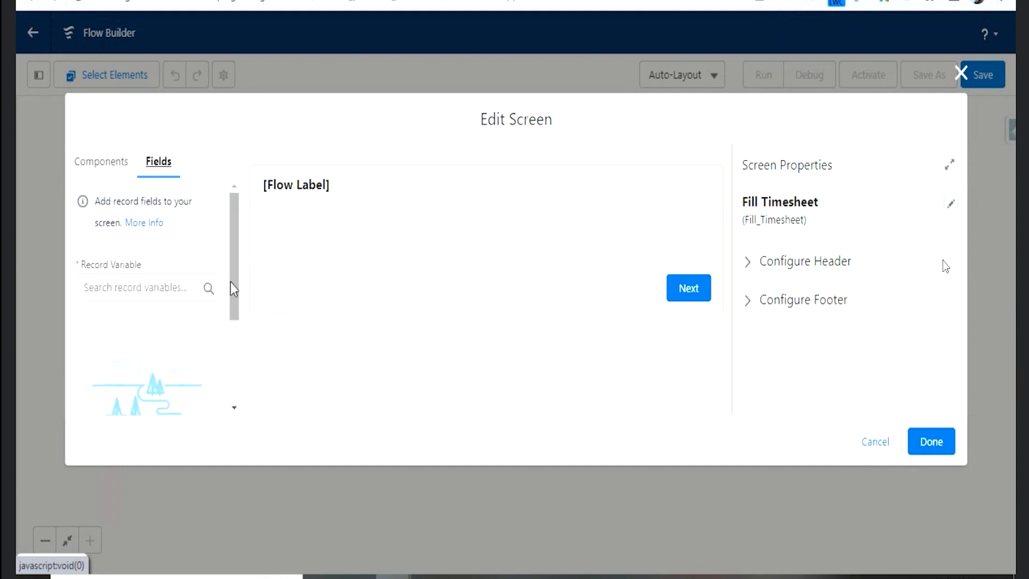
pyautogui.click(136, 292)
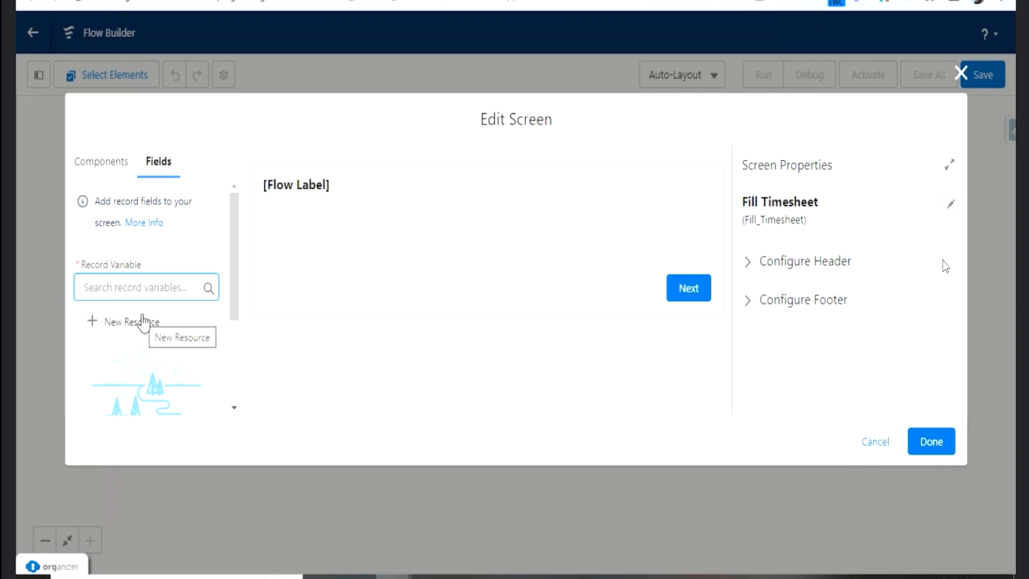
pyautogui.click(102, 163)
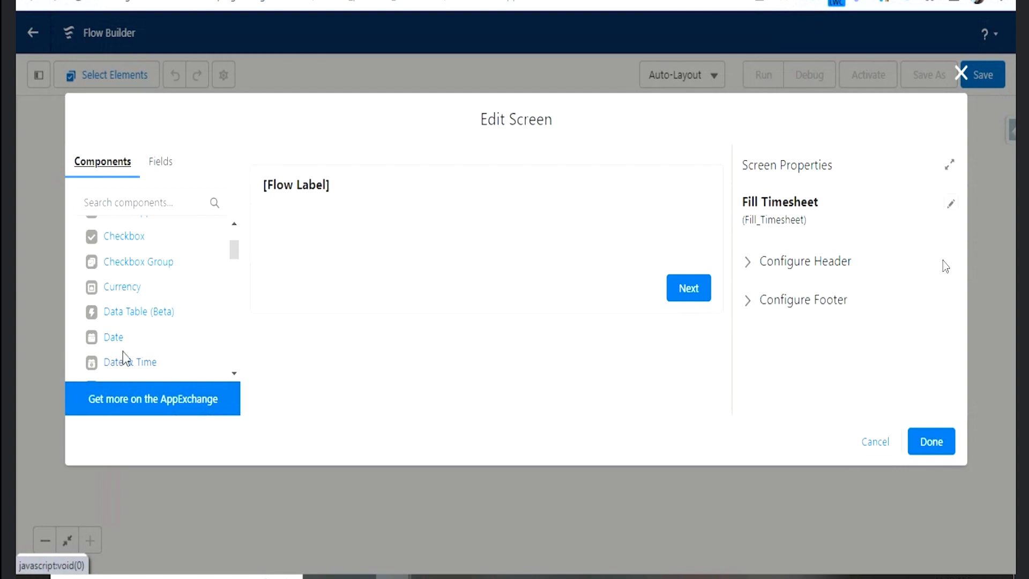
pyautogui.scroll(3, 133, 292)
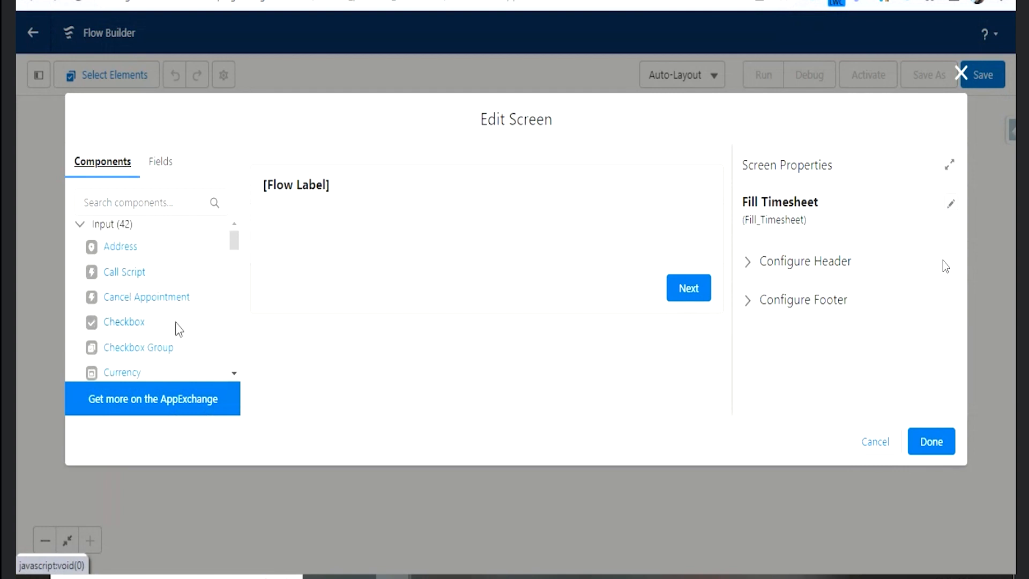
pyautogui.scroll(-3, 175, 321)
pyautogui.scroll(-5, 163, 319)
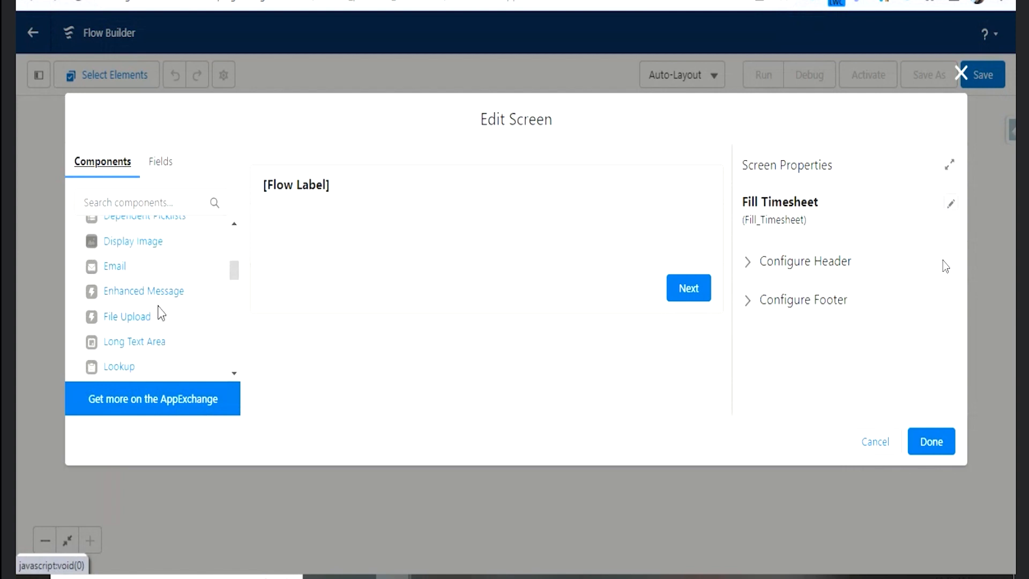
pyautogui.scroll(-3, 172, 323)
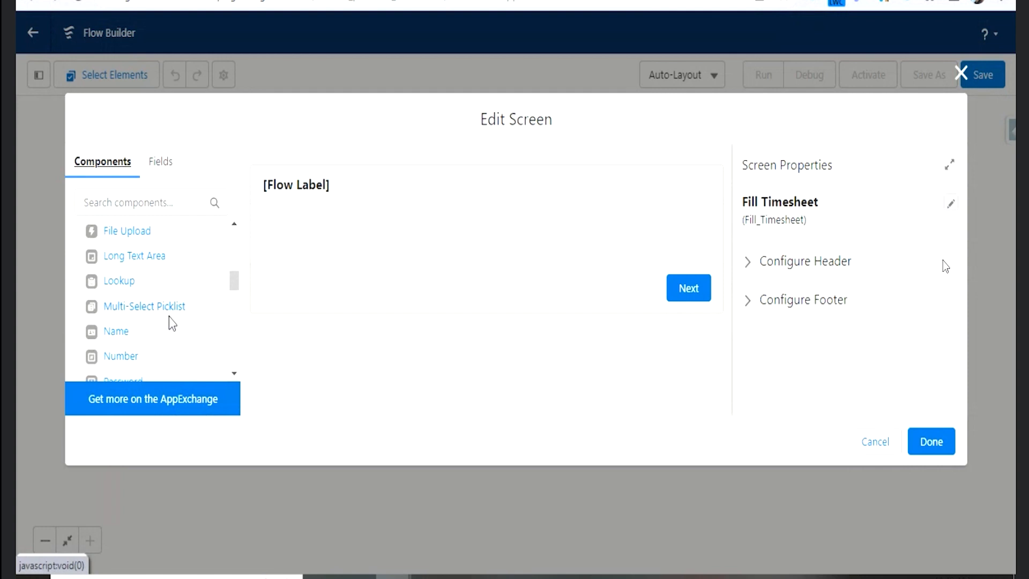
pyautogui.scroll(-3, 168, 321)
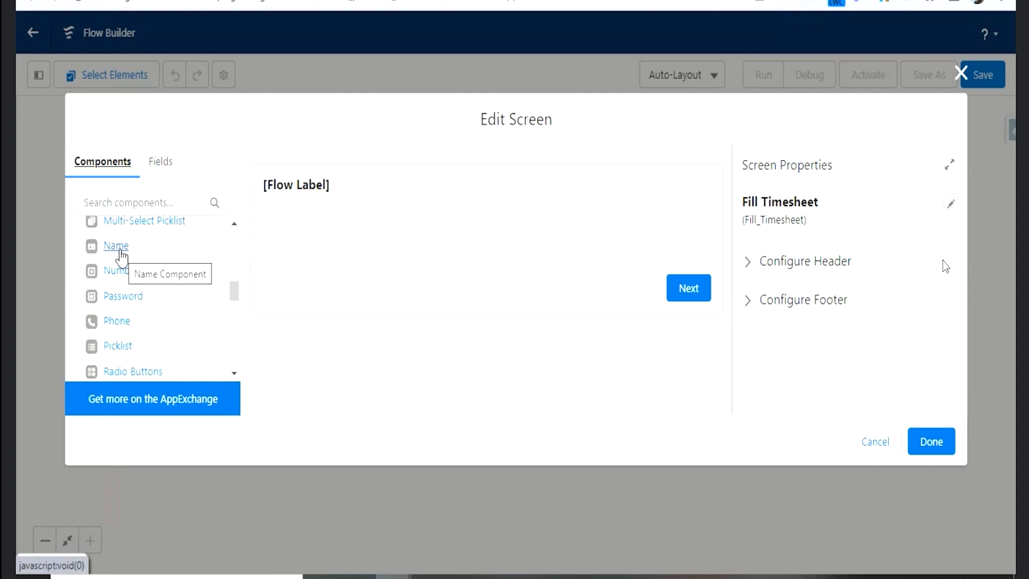
pyautogui.scroll(-3, 146, 317)
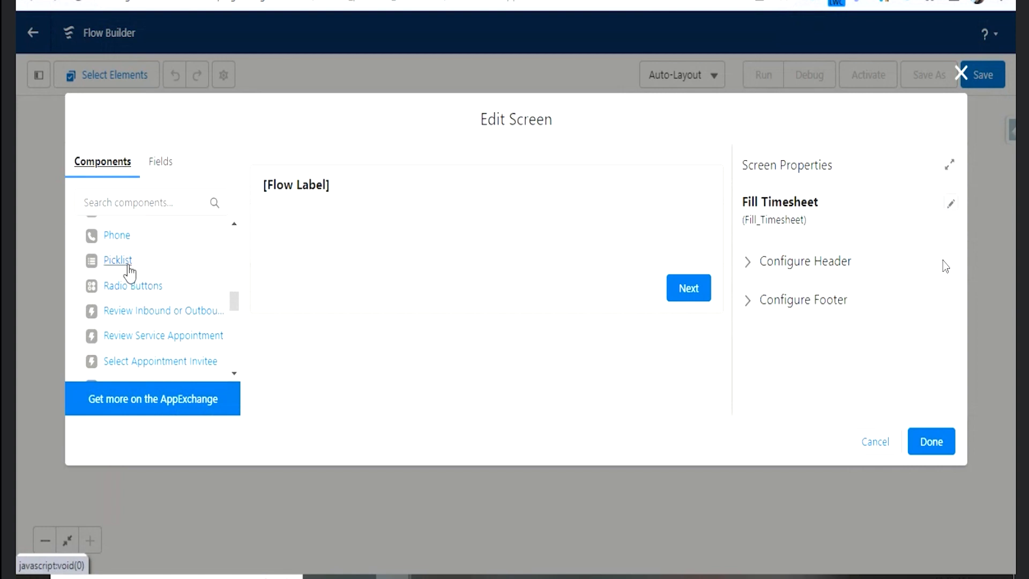
pyautogui.scroll(-3, 162, 320)
pyautogui.scroll(-10, 163, 320)
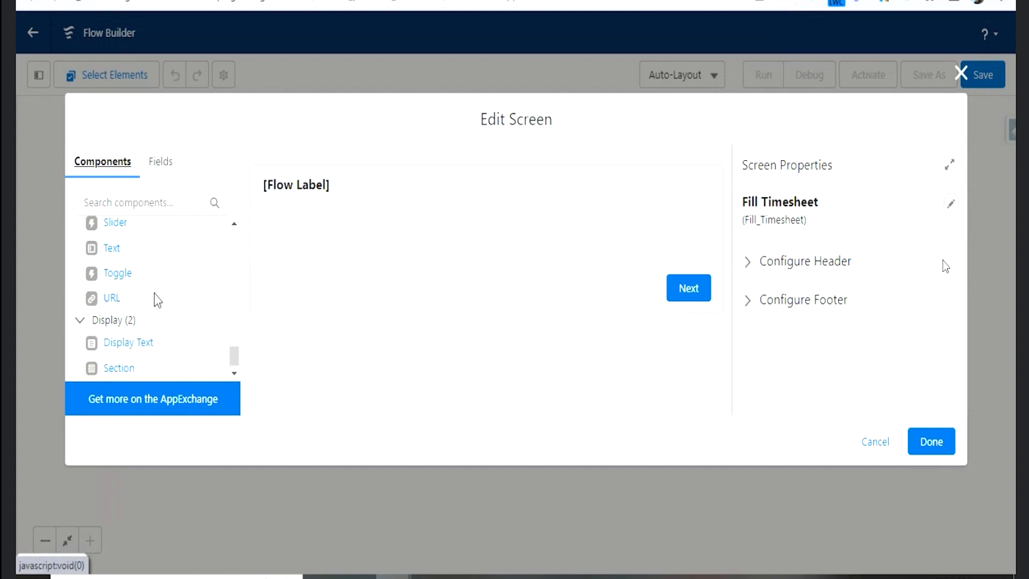
# - Add a Display Text component below the screen's header and set its API name to Employee_Name
pyautogui.moveTo(168, 351); pyautogui.dragTo(356, 233)
pyautogui.click(795, 233)
pyautogui.write('Empl')
pyautogui.write('oyee Name')
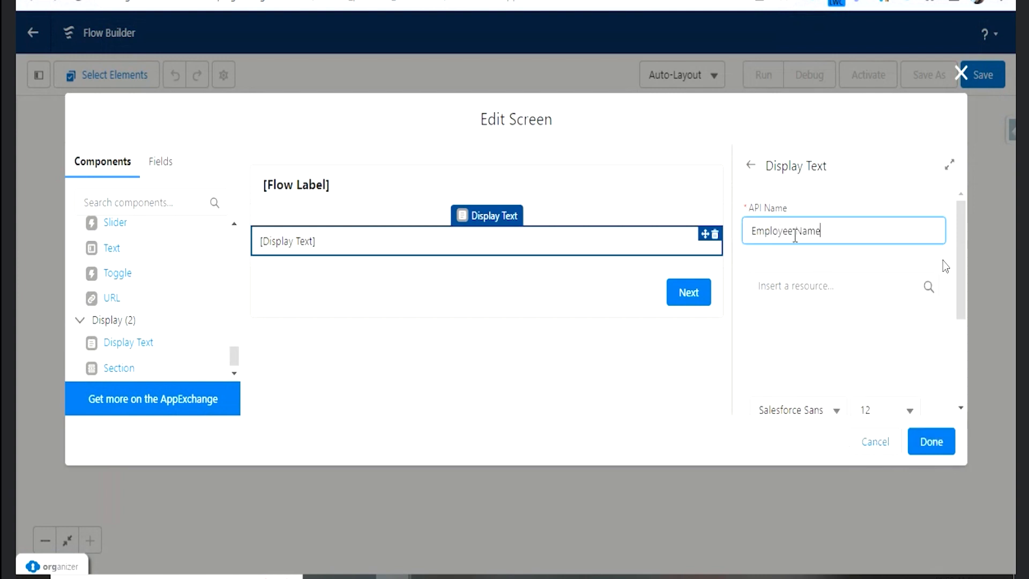
pyautogui.click(795, 232)
pyautogui.click(835, 322)
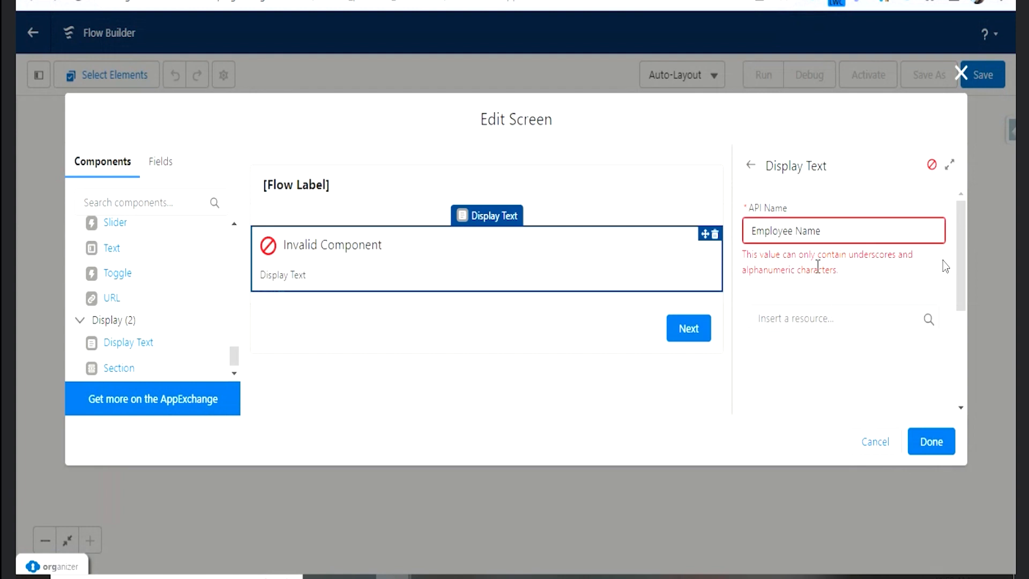
pyautogui.click(798, 232)
pyautogui.write('_')
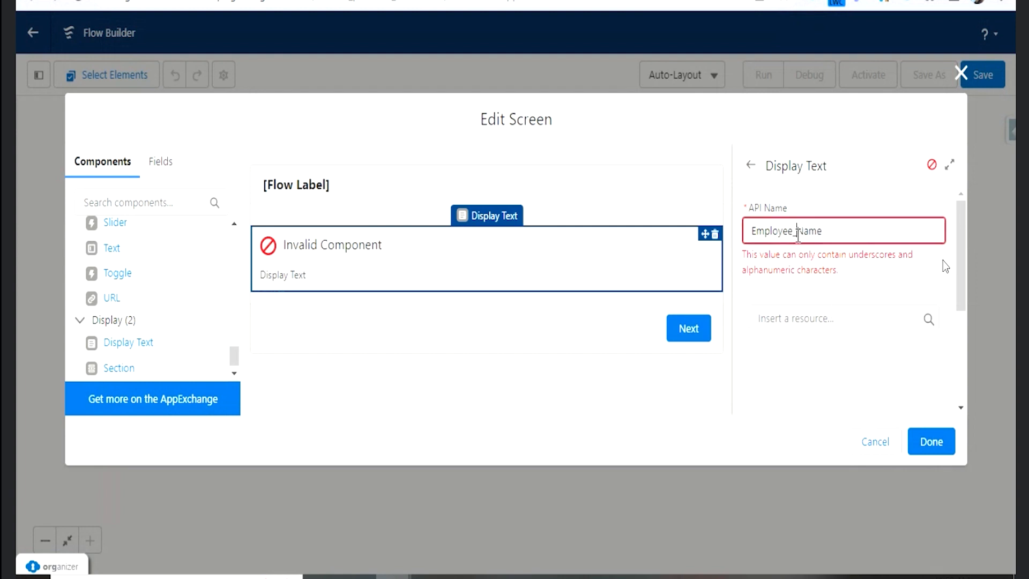
pyautogui.click(837, 236)
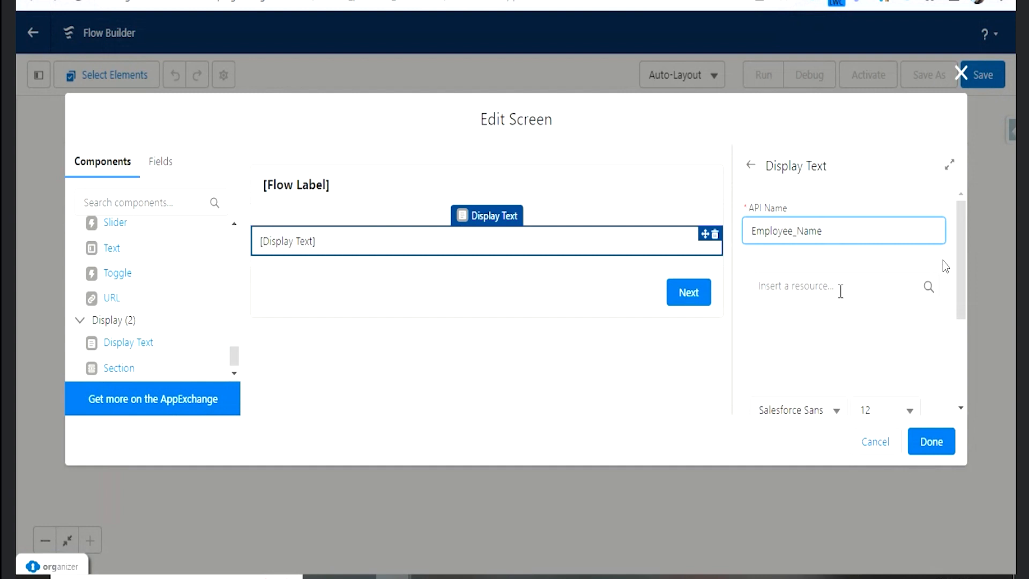
# - Check the employee record and browse the resources that can be inserted into the Employee_Name display text, including the new resource option
pyautogui.scroll(-2, 841, 290)
pyautogui.click(783, 221)
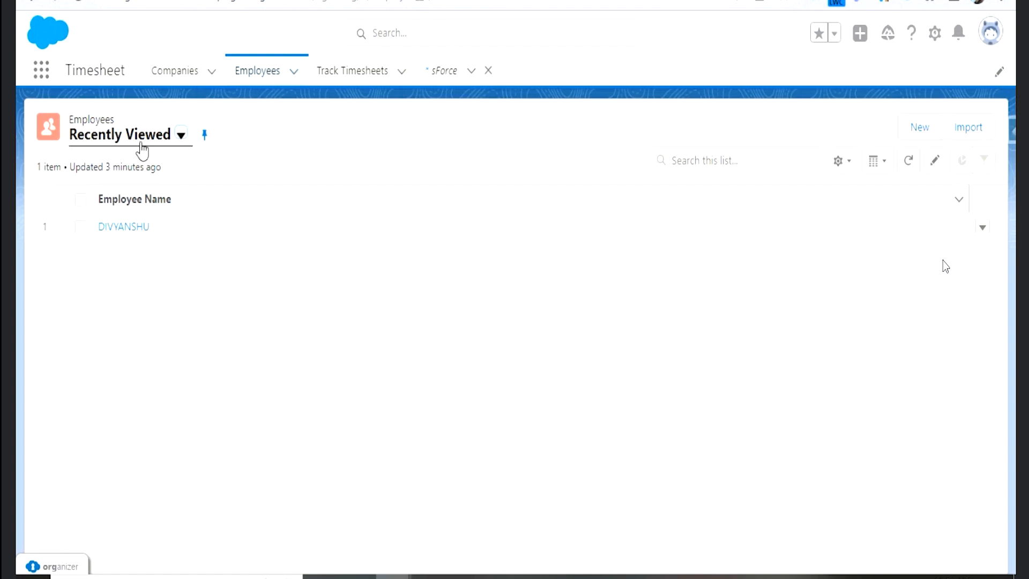
pyautogui.click(124, 227)
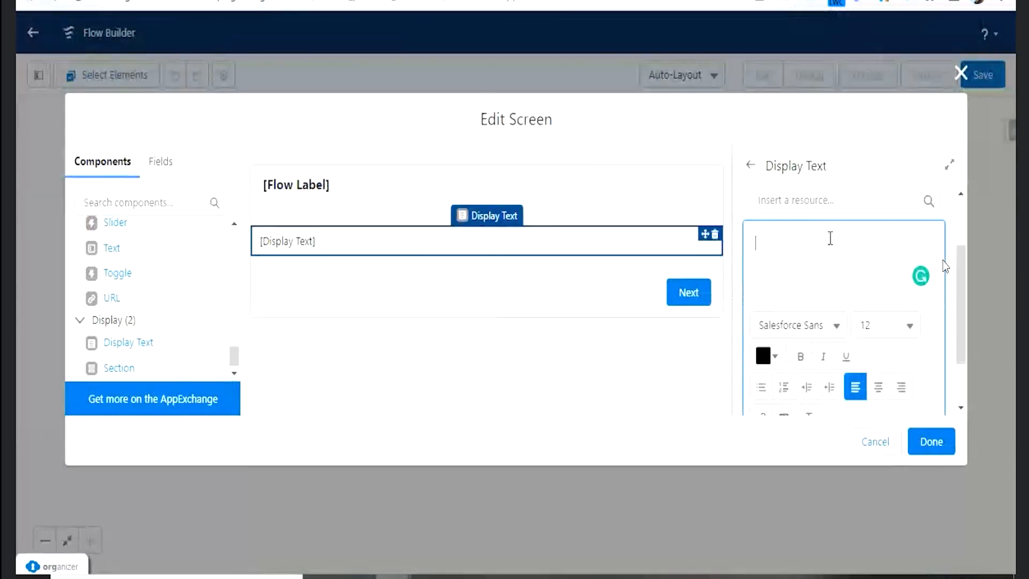
pyautogui.click(805, 201)
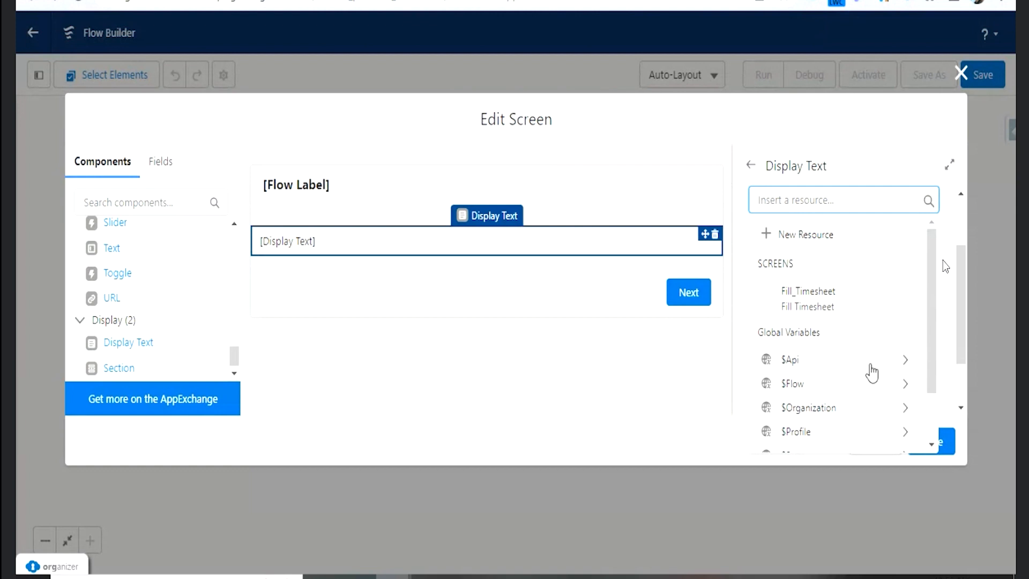
pyautogui.scroll(-2, 872, 367)
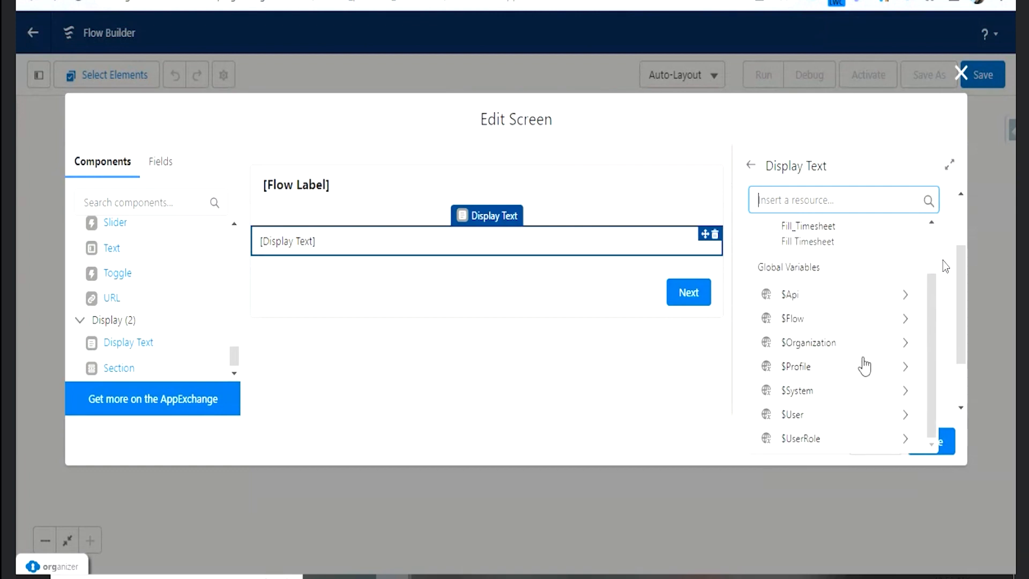
pyautogui.scroll(2, 848, 325)
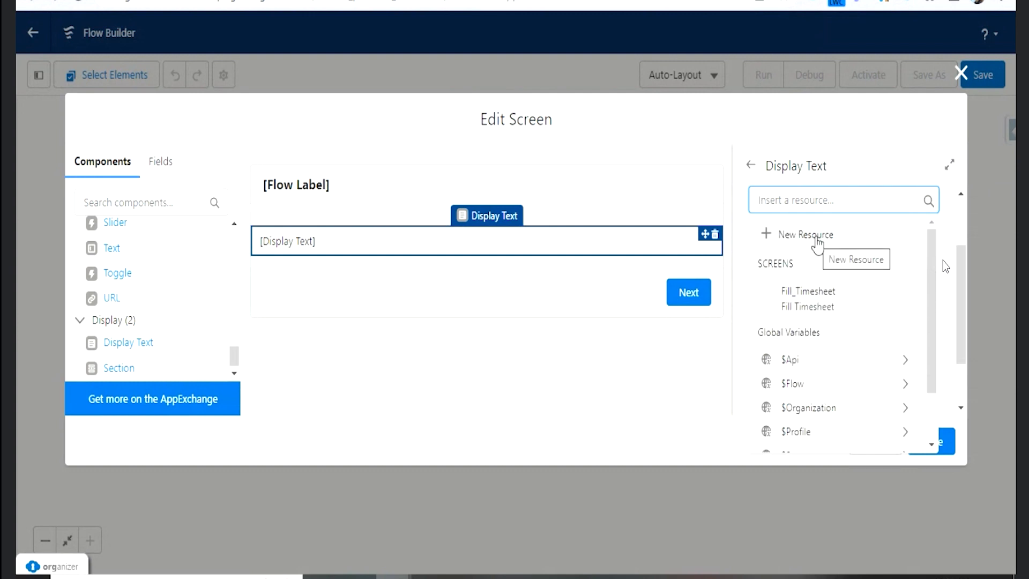
pyautogui.click(815, 237)
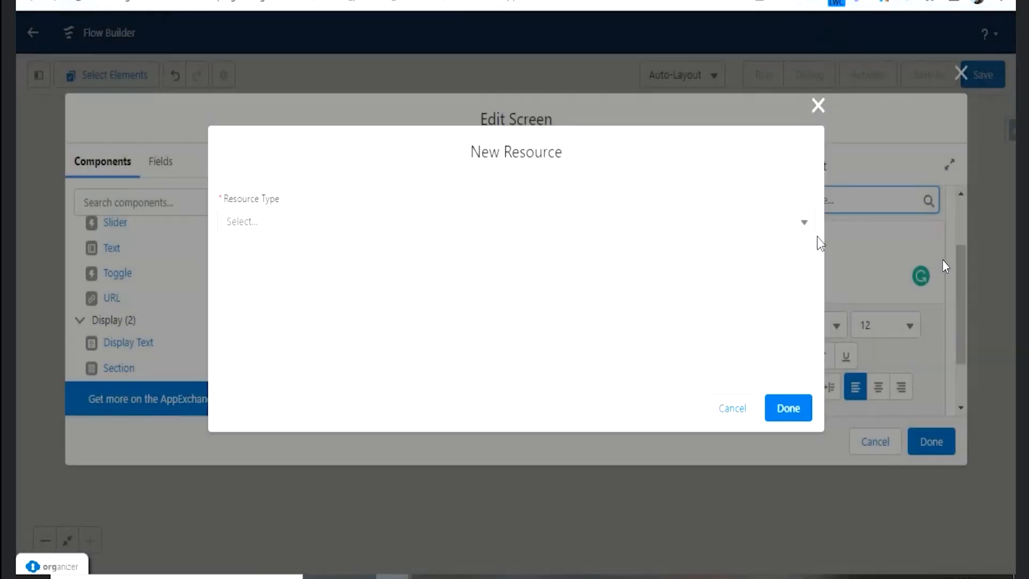
pyautogui.click(815, 107)
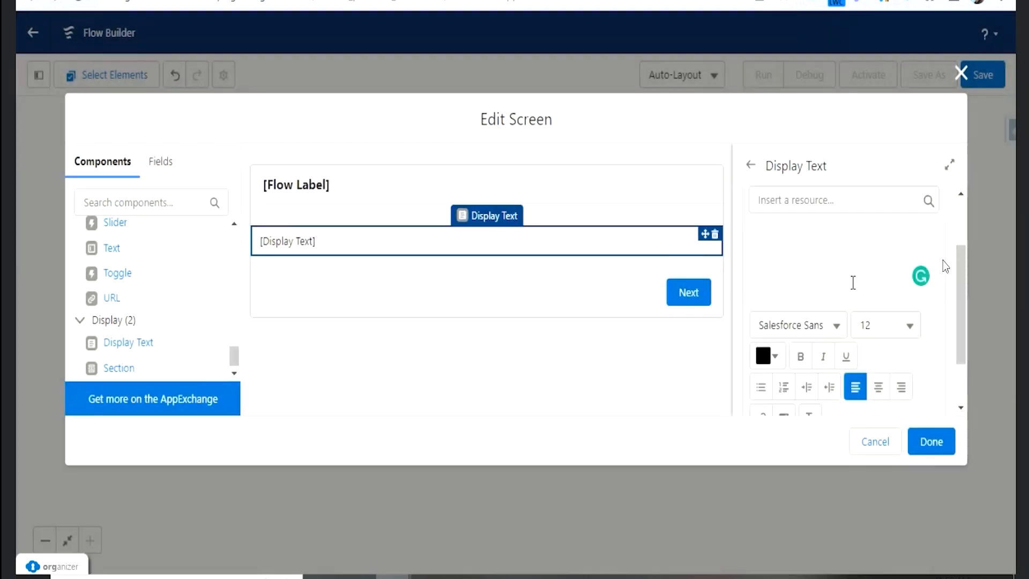
# - Delete the Display Text component from the Fill Timesheet screen
pyautogui.click(716, 233)
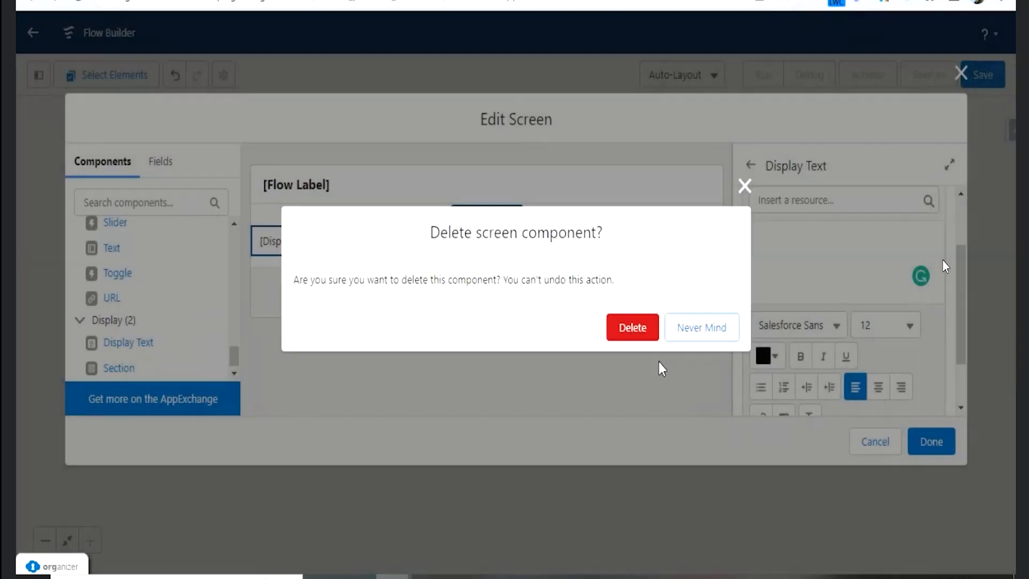
pyautogui.click(644, 329)
# - Search the components for "pick" and add a Picklist component to the screen below the header
pyautogui.scroll(1, 166, 295)
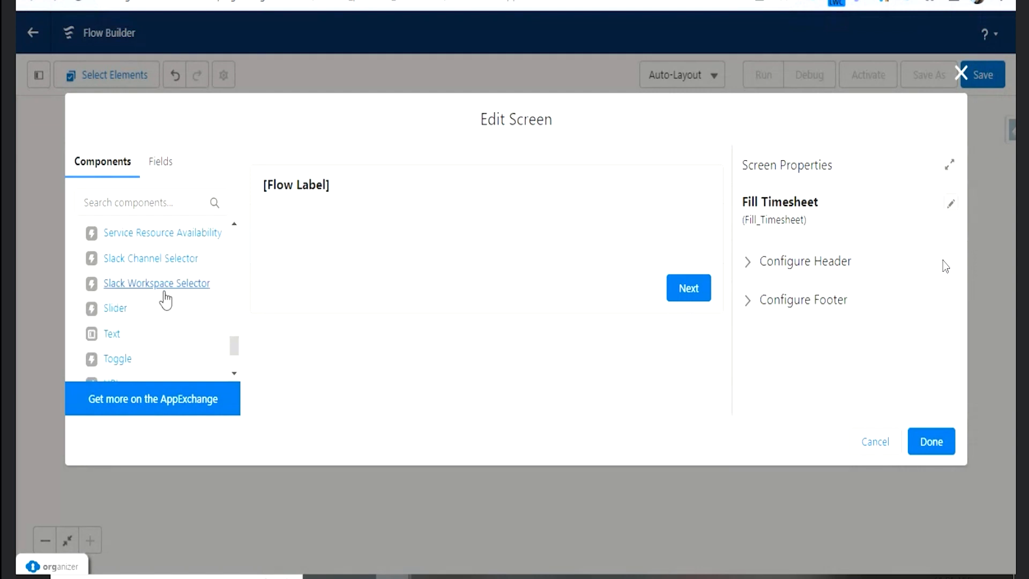
pyautogui.scroll(-1, 175, 310)
pyautogui.scroll(5, 177, 313)
pyautogui.scroll(3, 175, 305)
pyautogui.scroll(-7, 173, 300)
pyautogui.scroll(6, 171, 298)
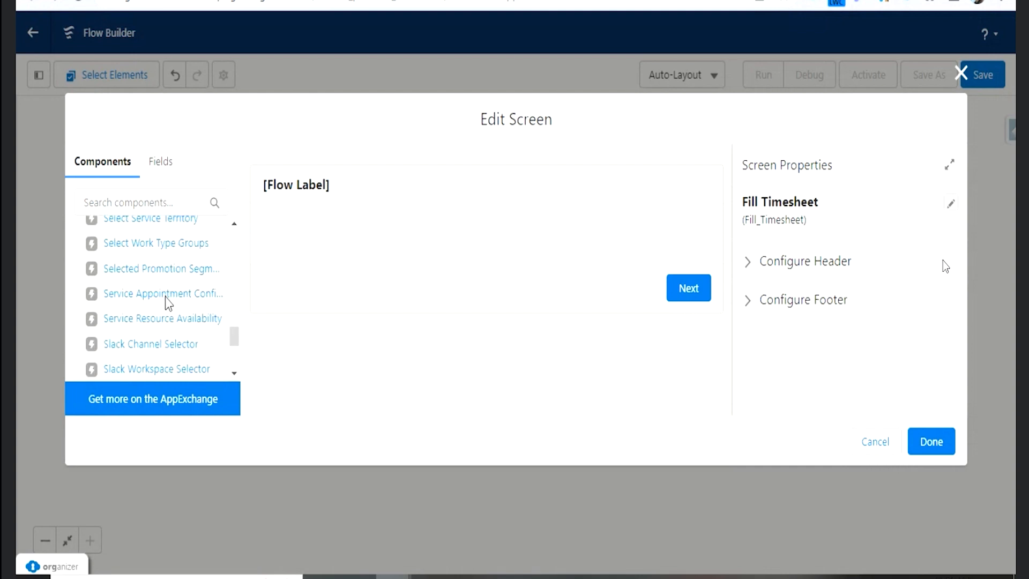
pyautogui.click(127, 194)
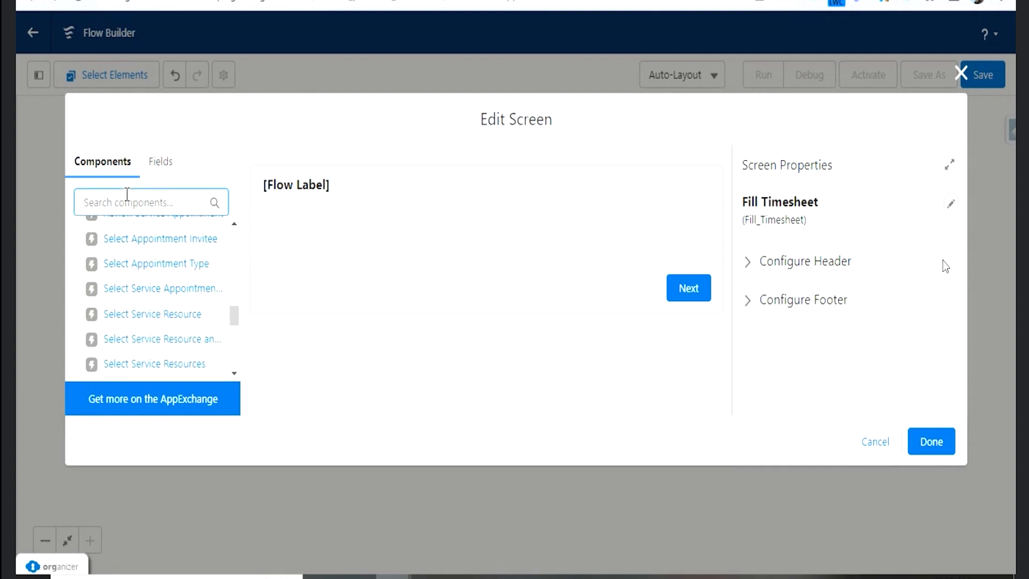
pyautogui.write('pick')
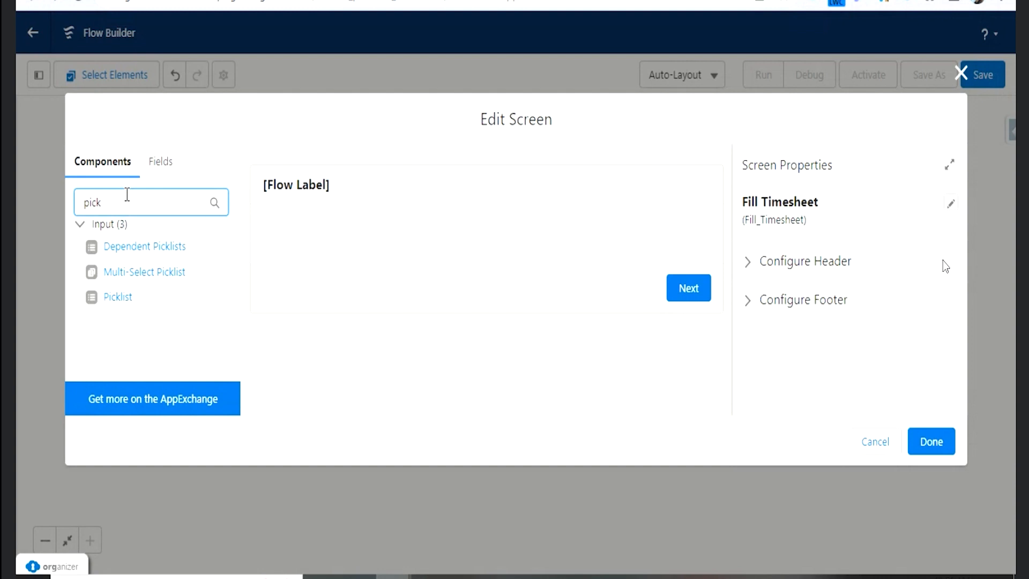
pyautogui.moveTo(126, 304); pyautogui.dragTo(338, 252)
# - Label the picklist Project Name with the API name Project_Name and make it required
pyautogui.click(808, 231)
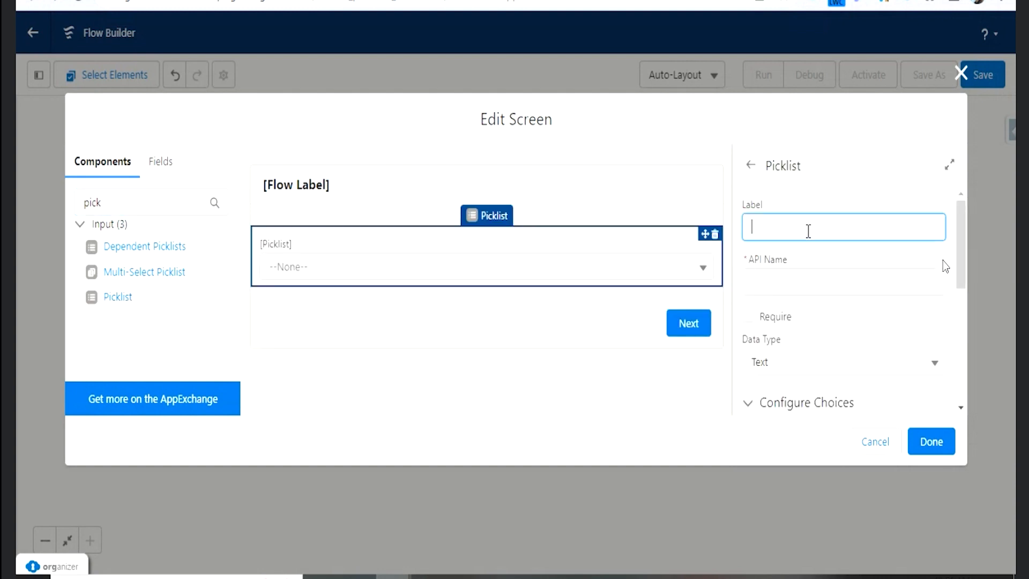
pyautogui.write('Project Name')
pyautogui.press('Tab')
pyautogui.click(760, 321)
# - Choose Text as the Project Name picklist's data type and Picklist as its component type
pyautogui.scroll(-2, 848, 307)
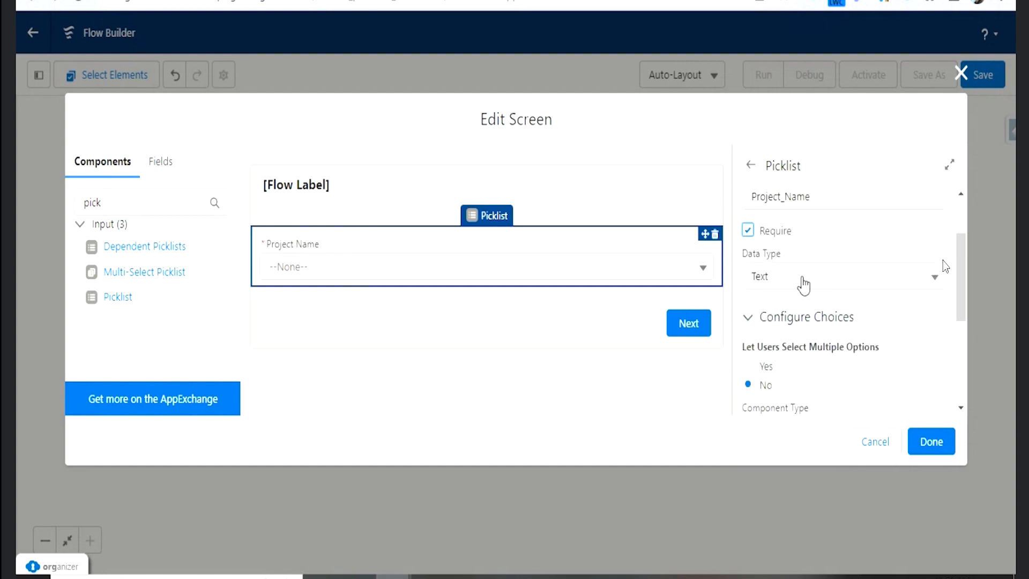
pyautogui.click(803, 284)
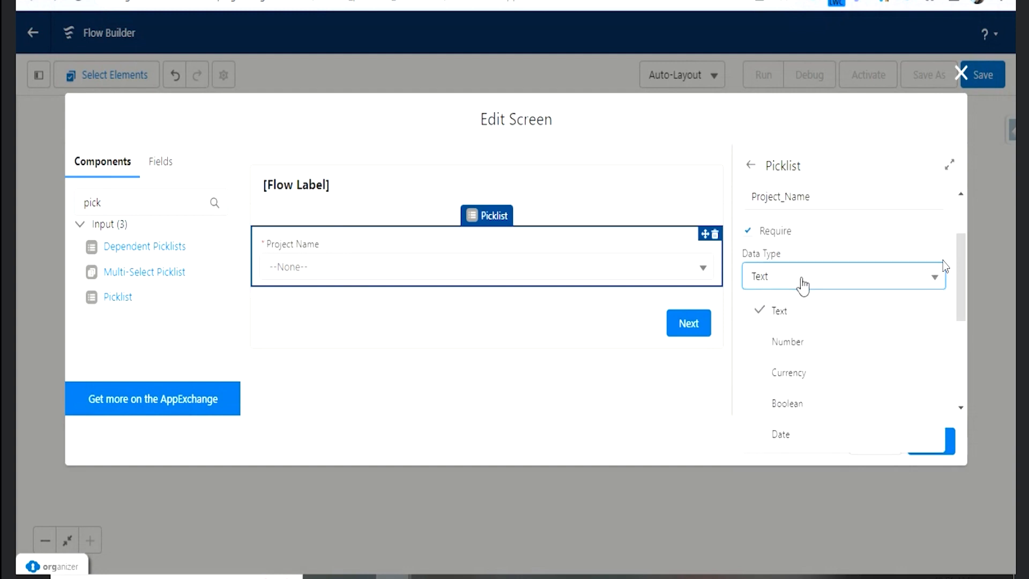
pyautogui.click(818, 324)
pyautogui.scroll(-2, 837, 316)
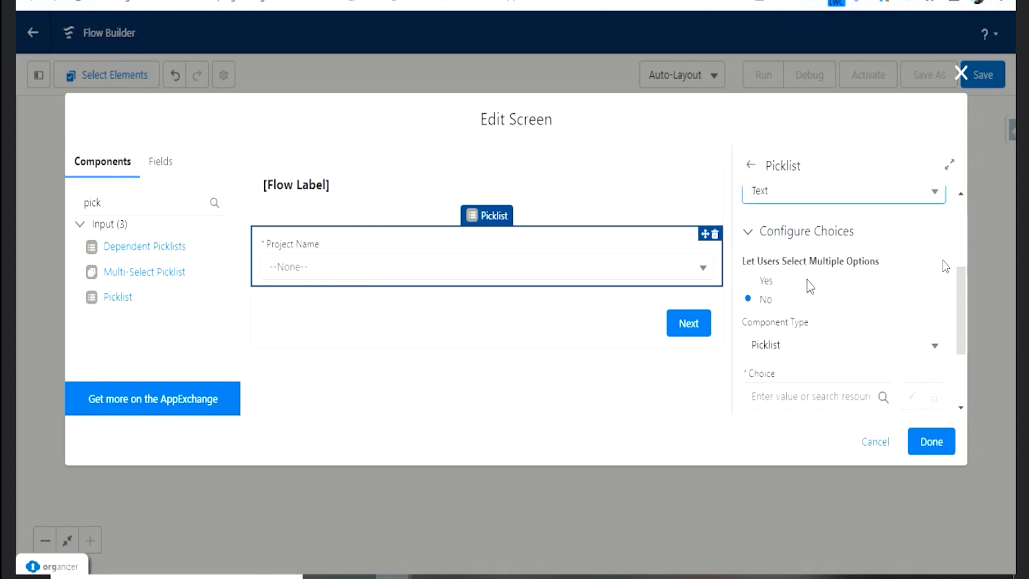
pyautogui.click(828, 351)
pyautogui.scroll(-2, 826, 343)
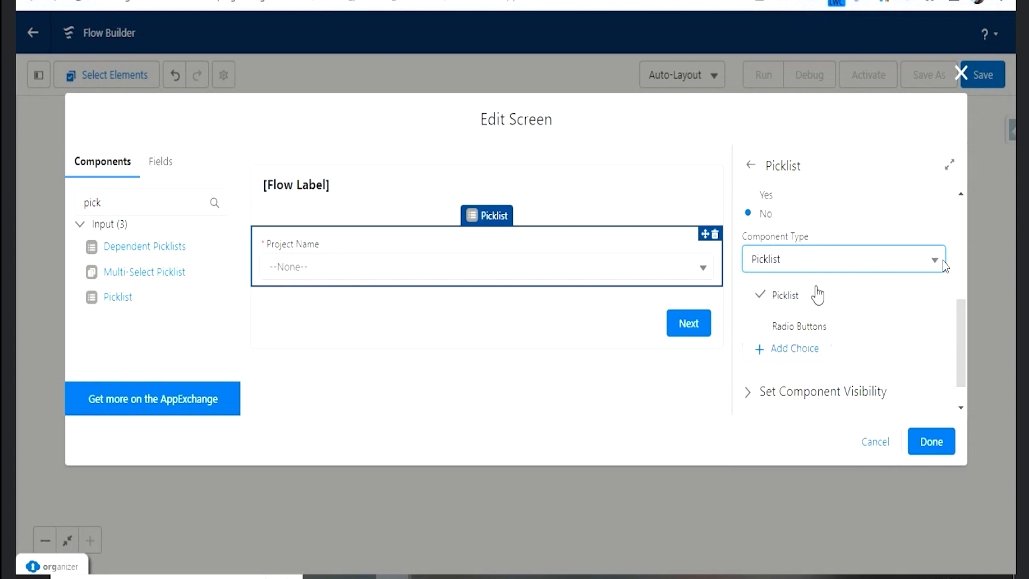
pyautogui.click(819, 294)
# - Start a new choice resource for the picklist as a Picklist Choice Set with the API name ProjectName
pyautogui.click(825, 310)
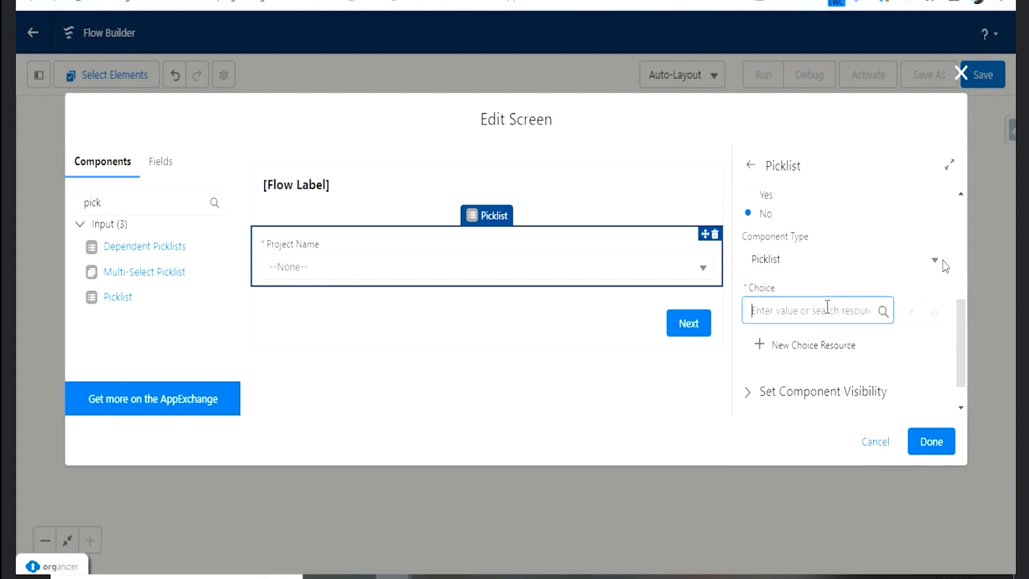
pyautogui.click(834, 350)
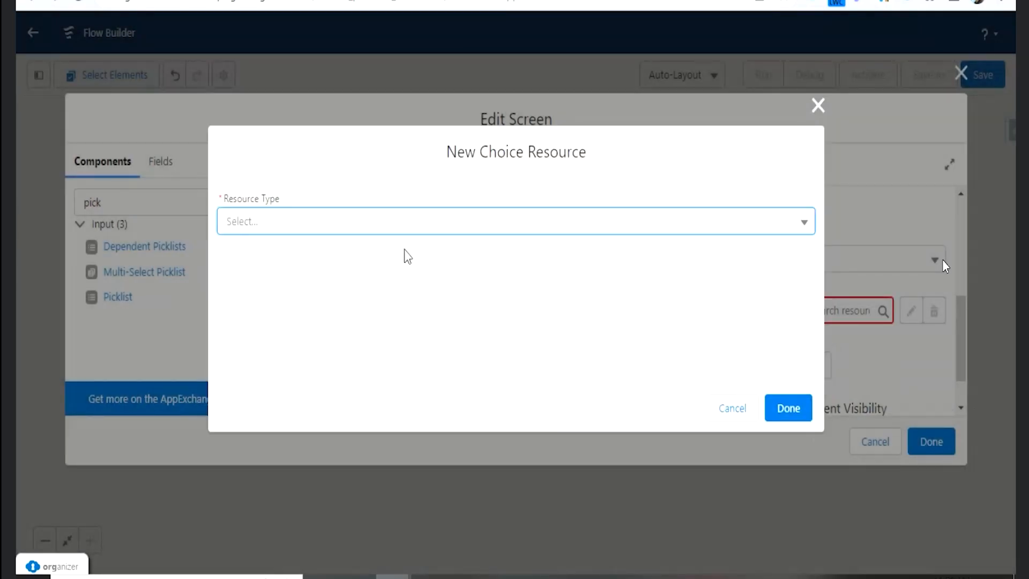
pyautogui.click(402, 226)
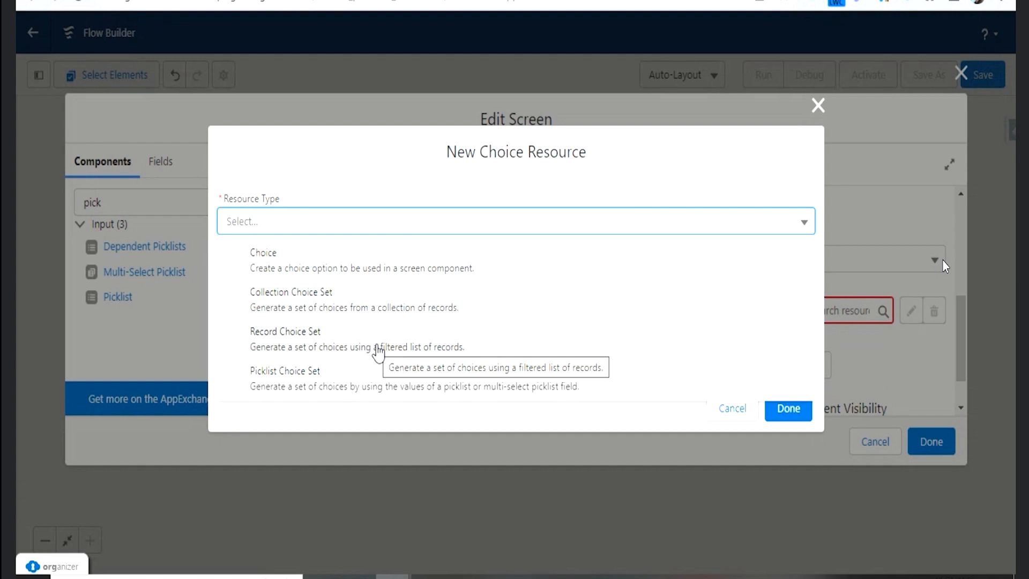
pyautogui.click(362, 389)
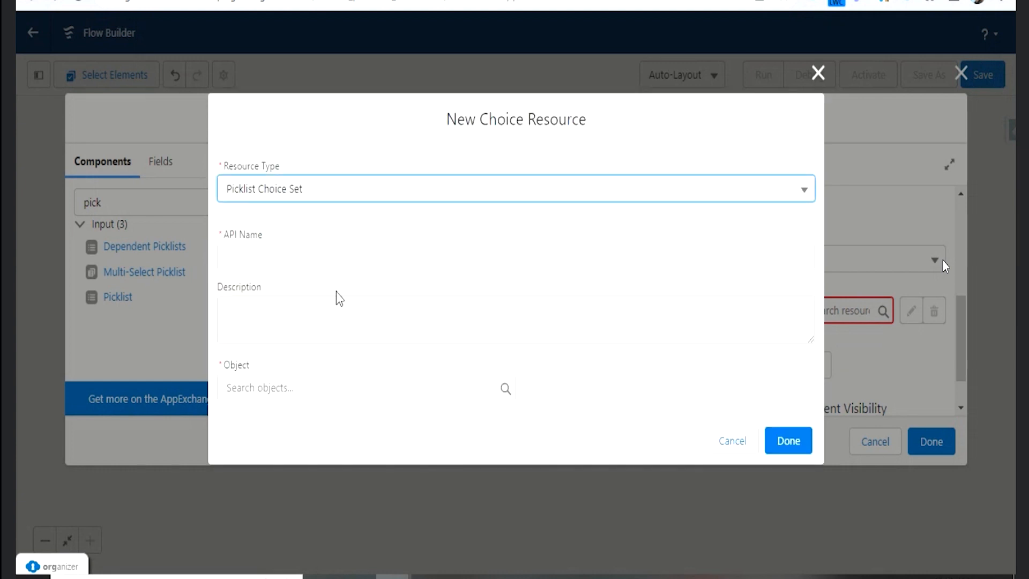
pyautogui.click(316, 251)
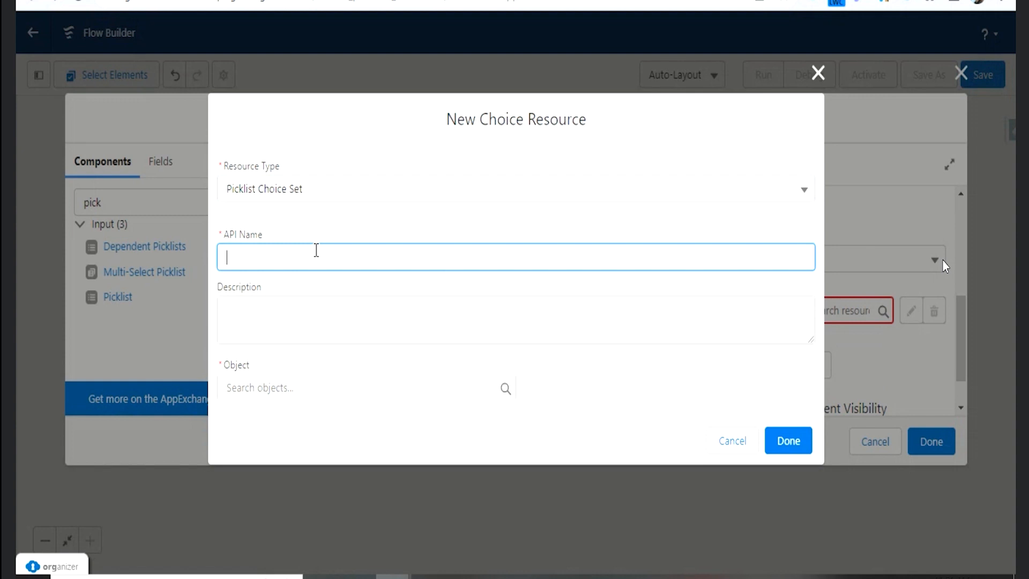
pyautogui.write('ProjectName')
pyautogui.press('Tab')
# - Set the choice set's object to Track Timesheet and its data type to Picklist
pyautogui.click(304, 381)
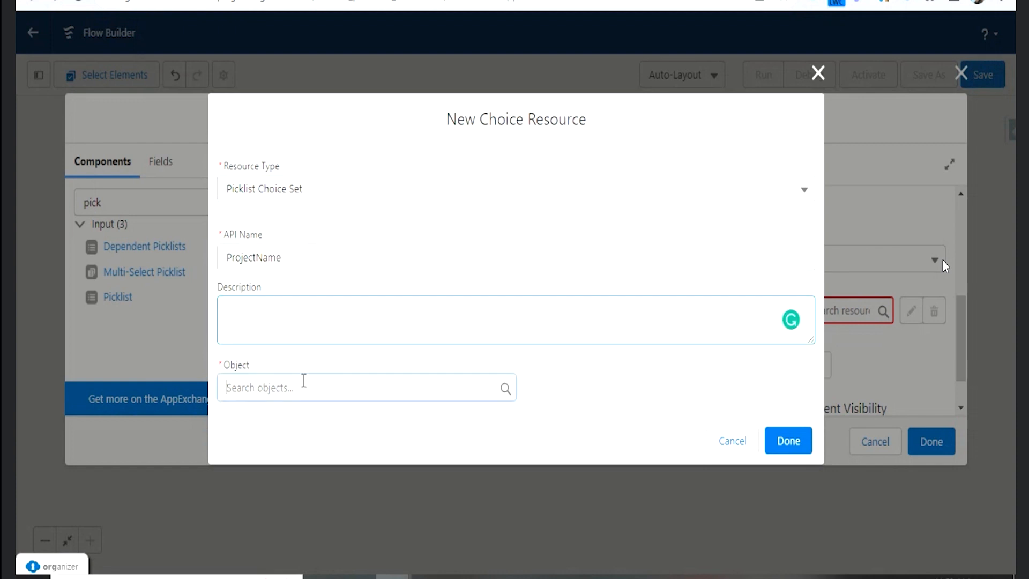
pyautogui.write('Timeshe')
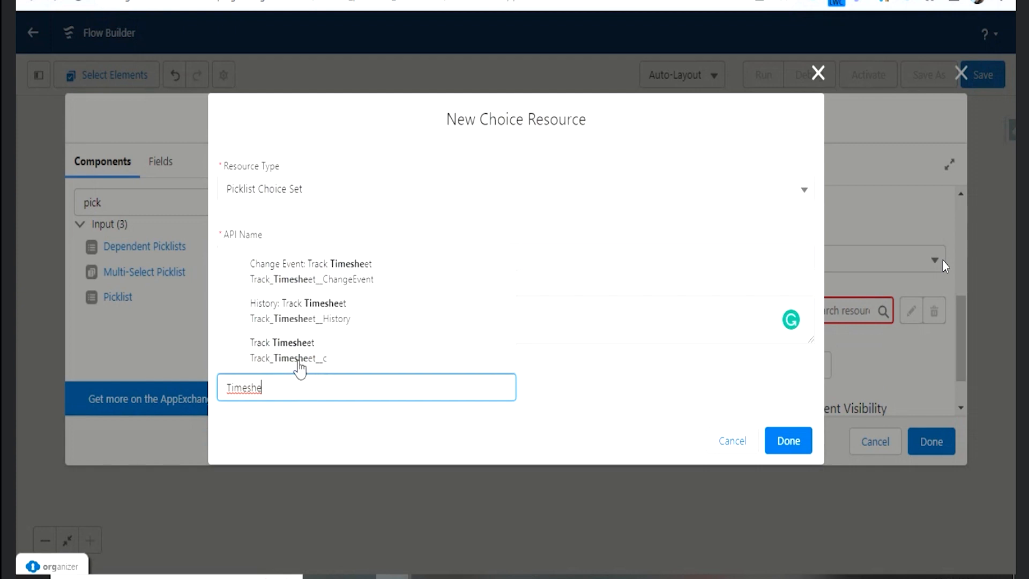
pyautogui.click(301, 368)
pyautogui.scroll(-1, 365, 375)
pyautogui.click(338, 381)
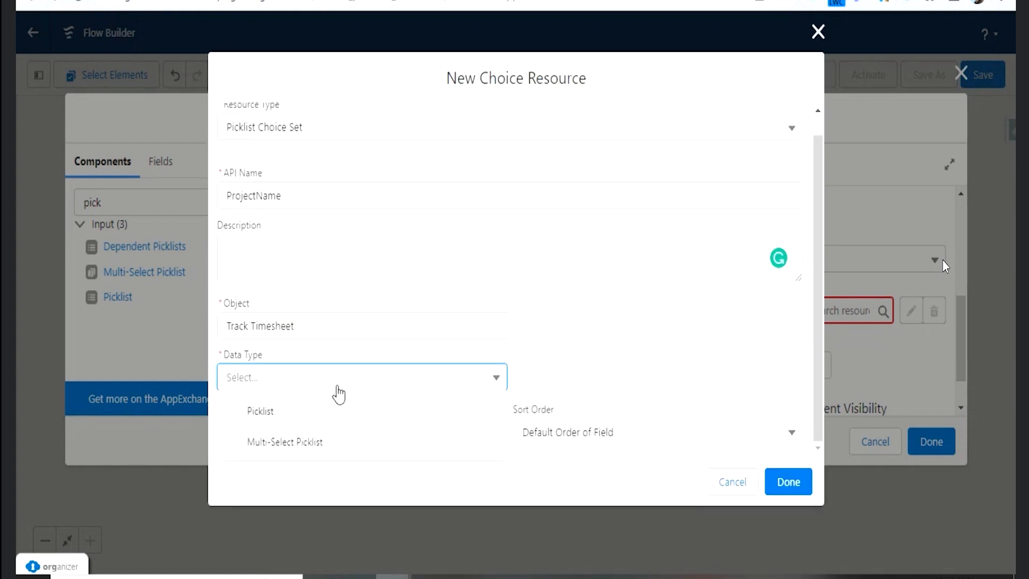
pyautogui.click(327, 412)
# - Try to use ProjectName as the choice set's picklist field, and clear the entry
pyautogui.click(347, 436)
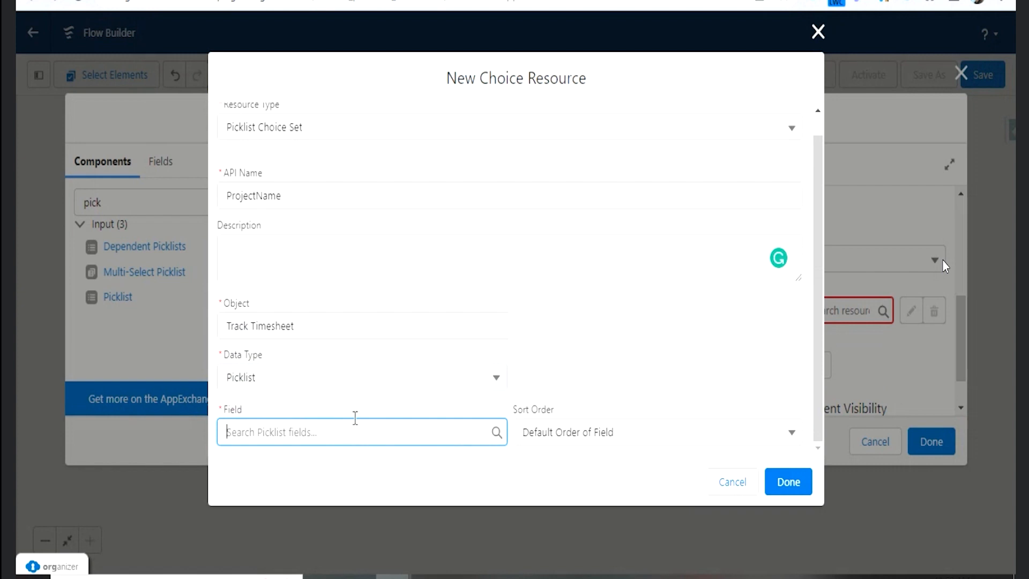
pyautogui.write('Projec')
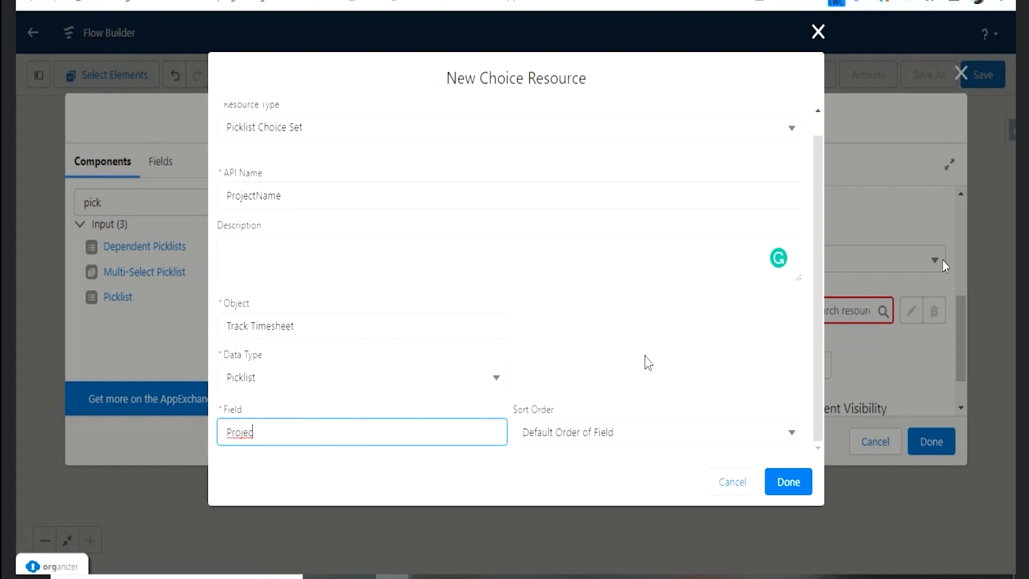
pyautogui.write('tName')
pyautogui.click(645, 355)
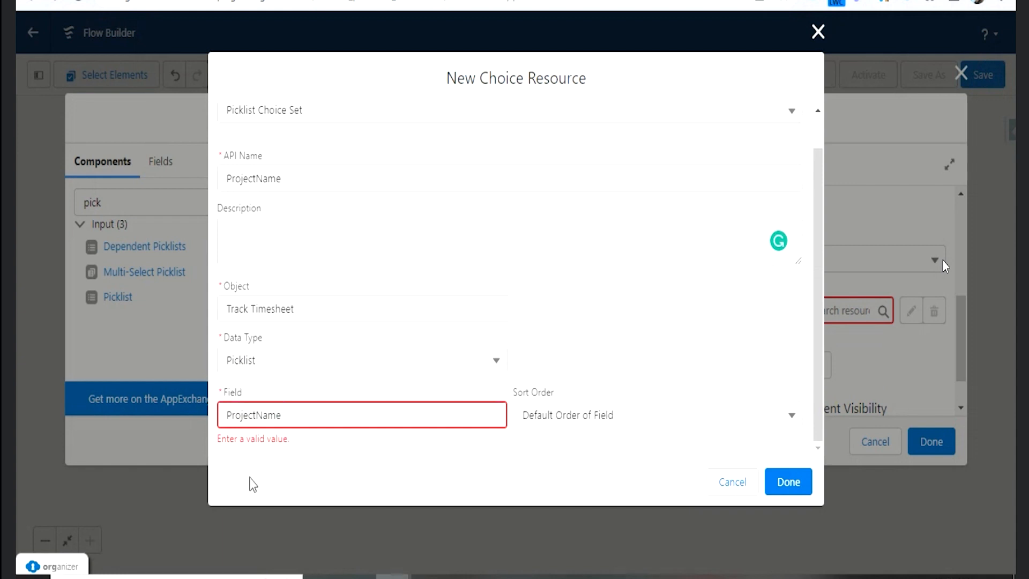
pyautogui.click(318, 408)
pyautogui.press('BackSpace')
pyautogui.press('BackSpace')
pyautogui.press('BackSpace')
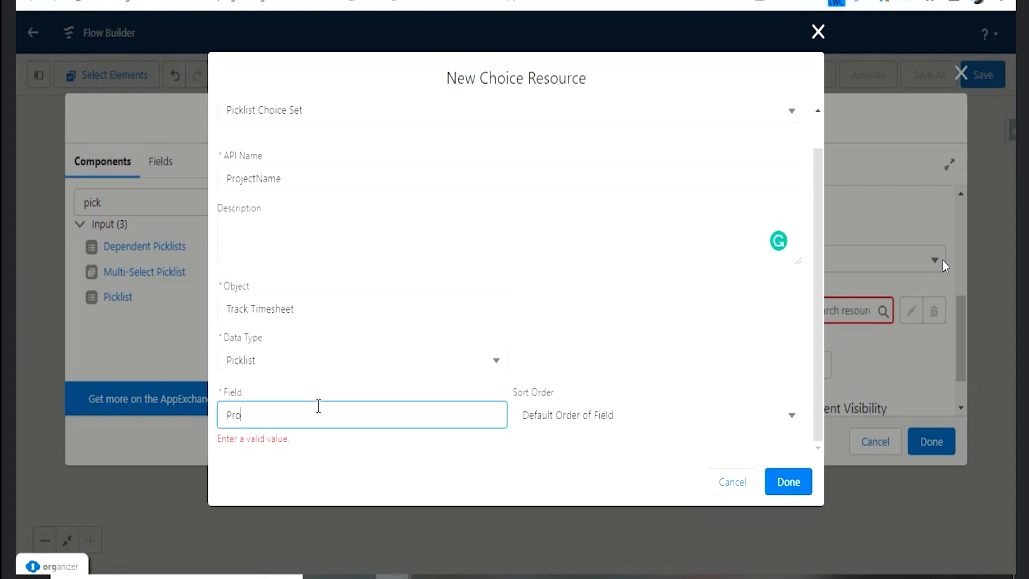
pyautogui.press('BackSpace')
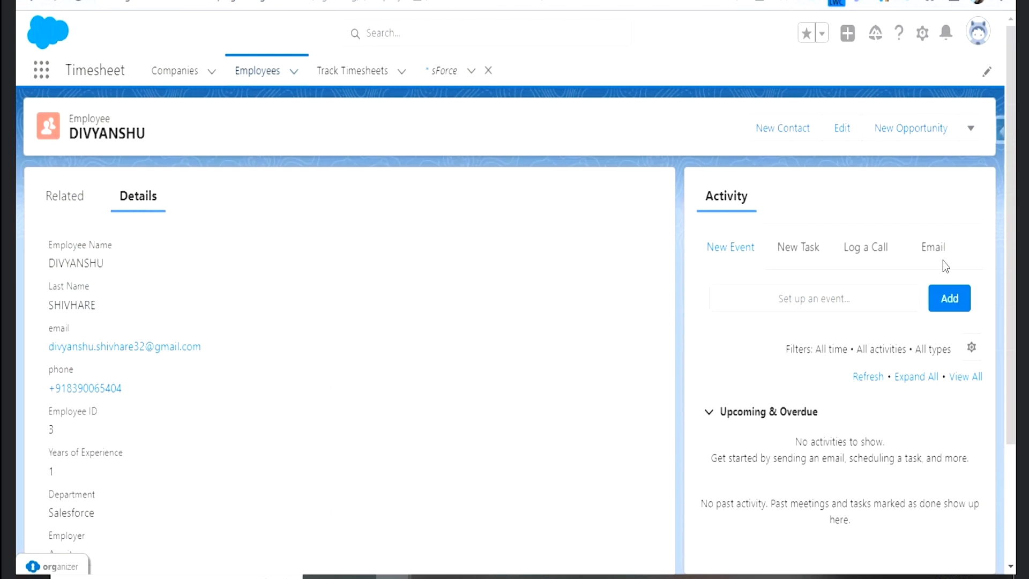
# - Inspect the Project Name field on the existing Track Timesheet record without saving, and return to the choice resource settings
pyautogui.click(352, 70)
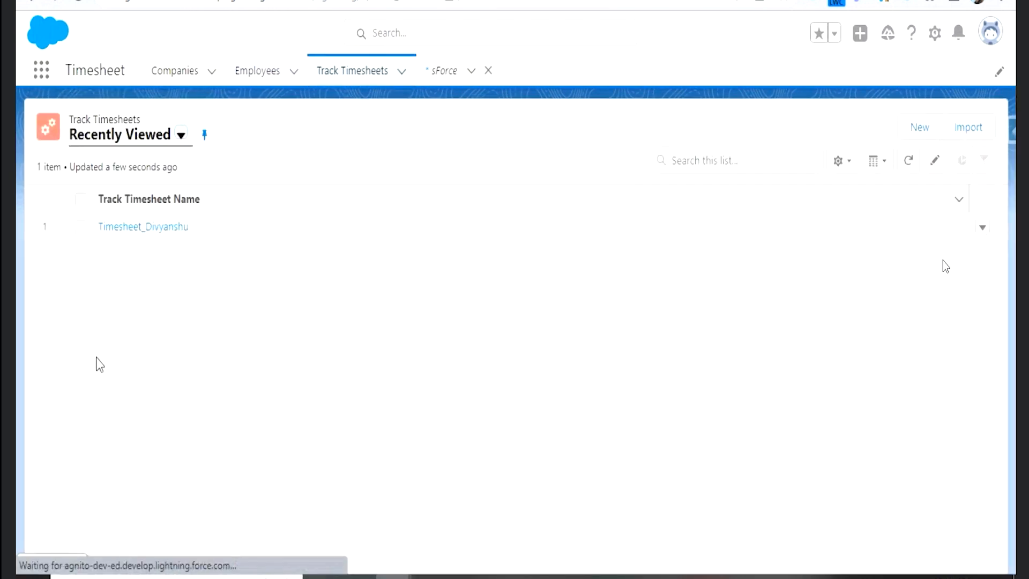
pyautogui.click(142, 227)
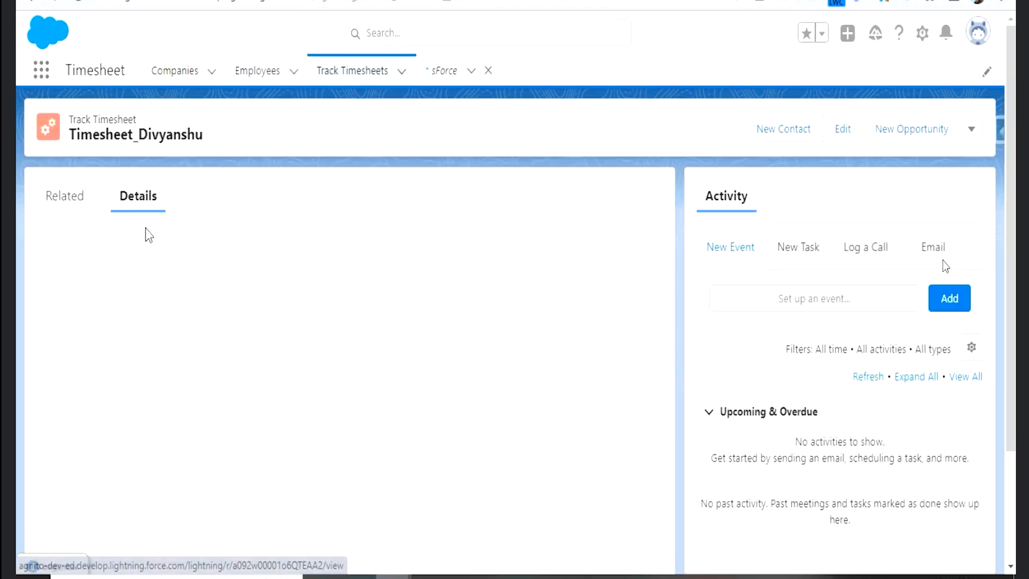
pyautogui.click(332, 386)
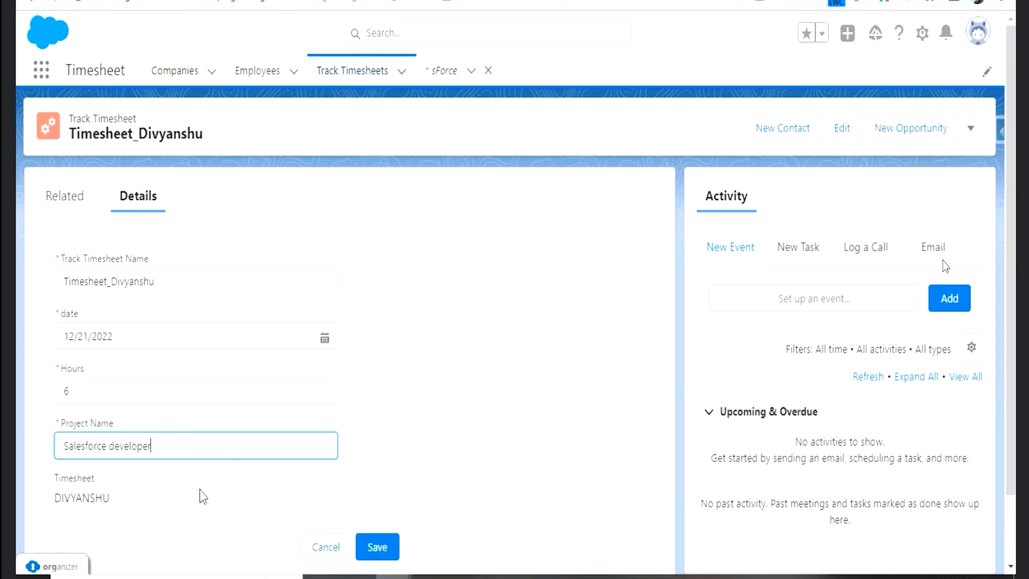
pyautogui.click(326, 548)
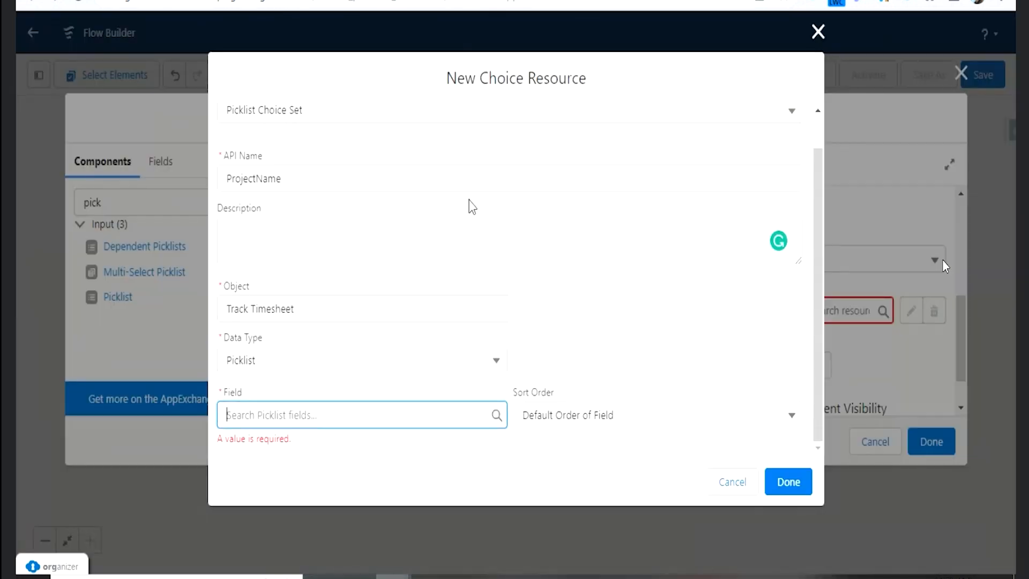
pyautogui.scroll(1, 641, 427)
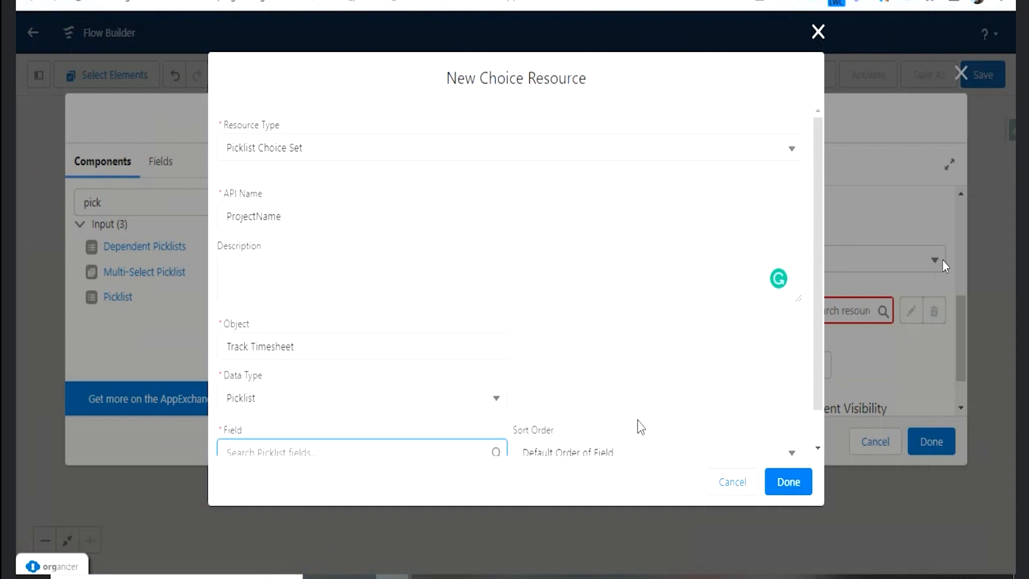
# - Discard the picklist choice set and start a new resource of type Choice with the API name ProjectName
pyautogui.click(722, 488)
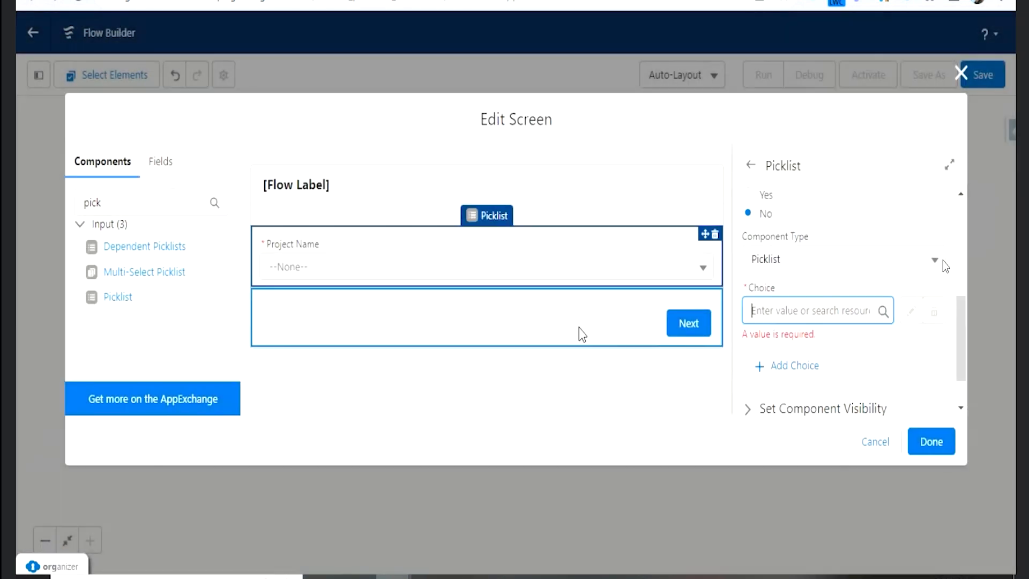
pyautogui.click(826, 315)
pyautogui.click(828, 345)
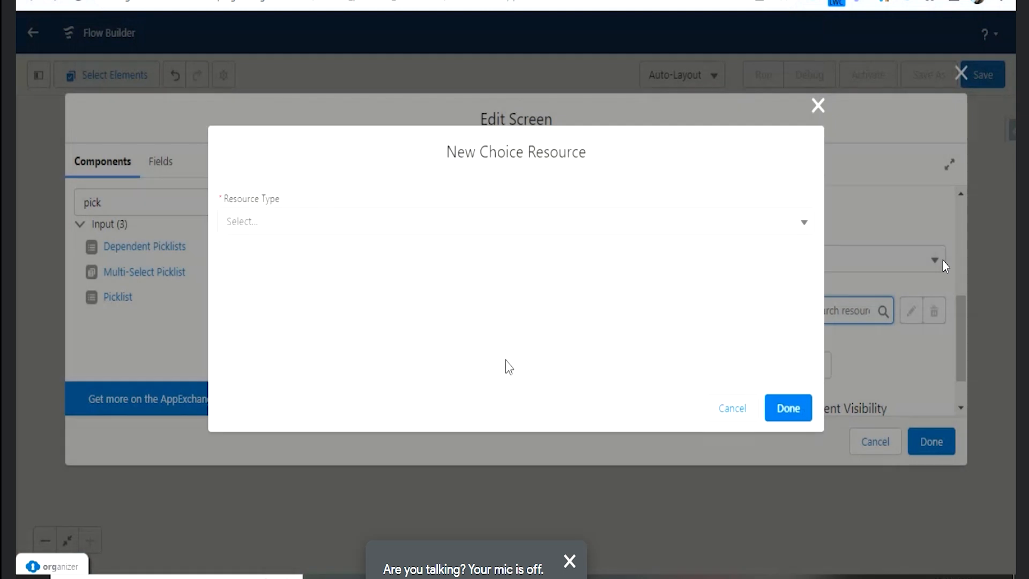
pyautogui.click(342, 226)
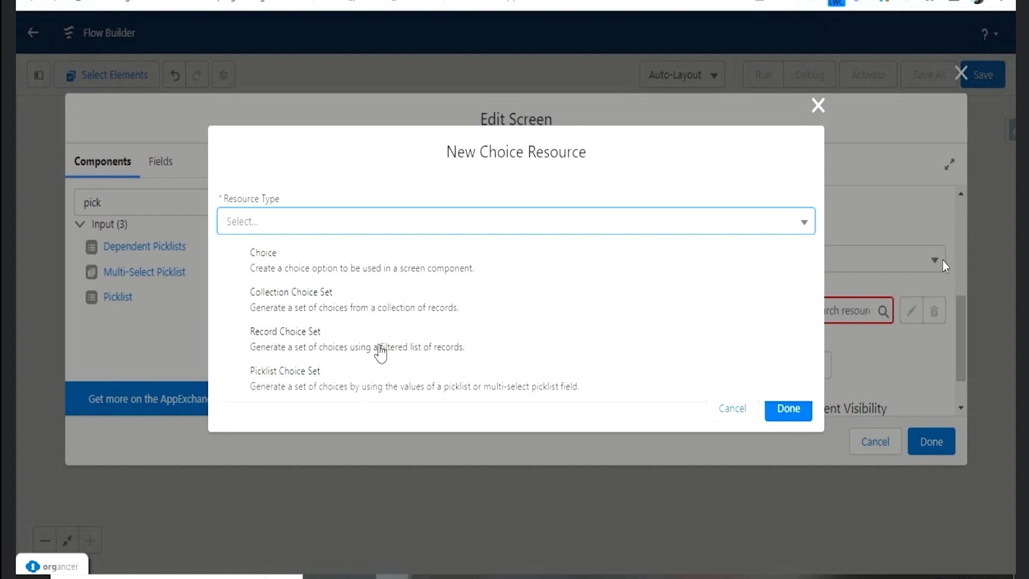
pyautogui.click(354, 276)
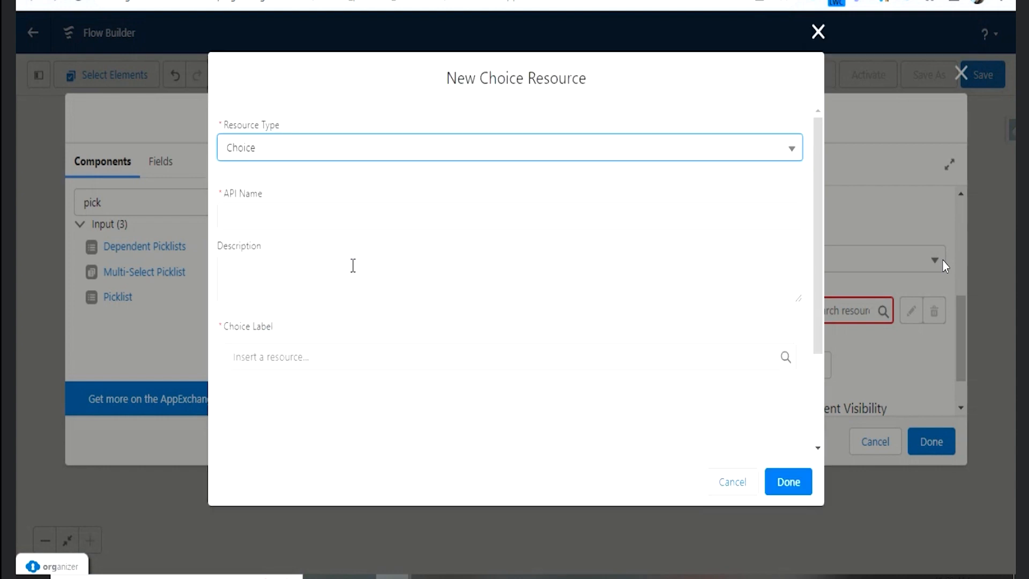
pyautogui.click(331, 219)
pyautogui.write('ProjectName')
pyautogui.press('Tab')
pyautogui.press('Tab')
# - Set the choice value of the ProjectName choice to Traning
pyautogui.click(362, 427)
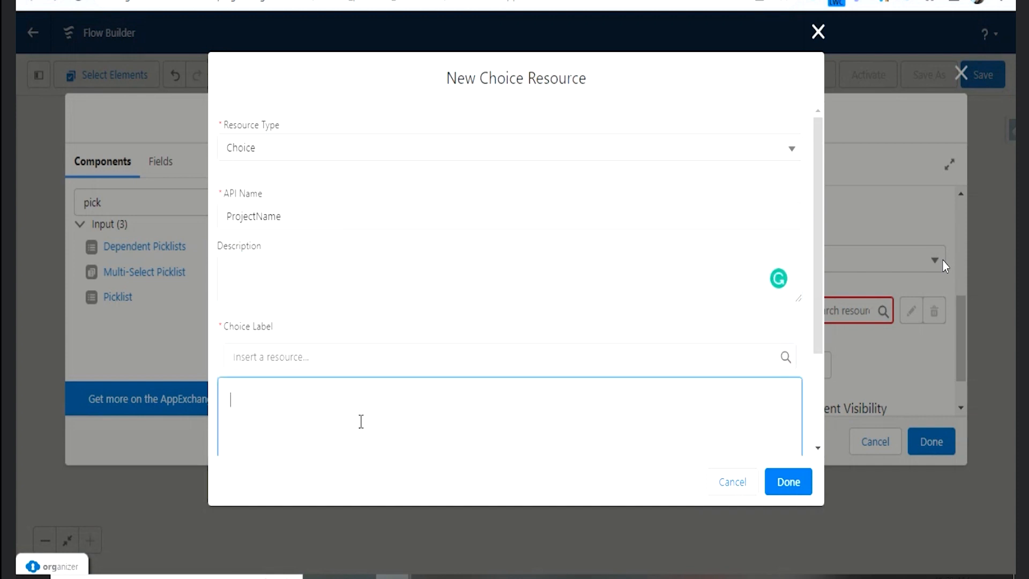
pyautogui.scroll(-1, 362, 412)
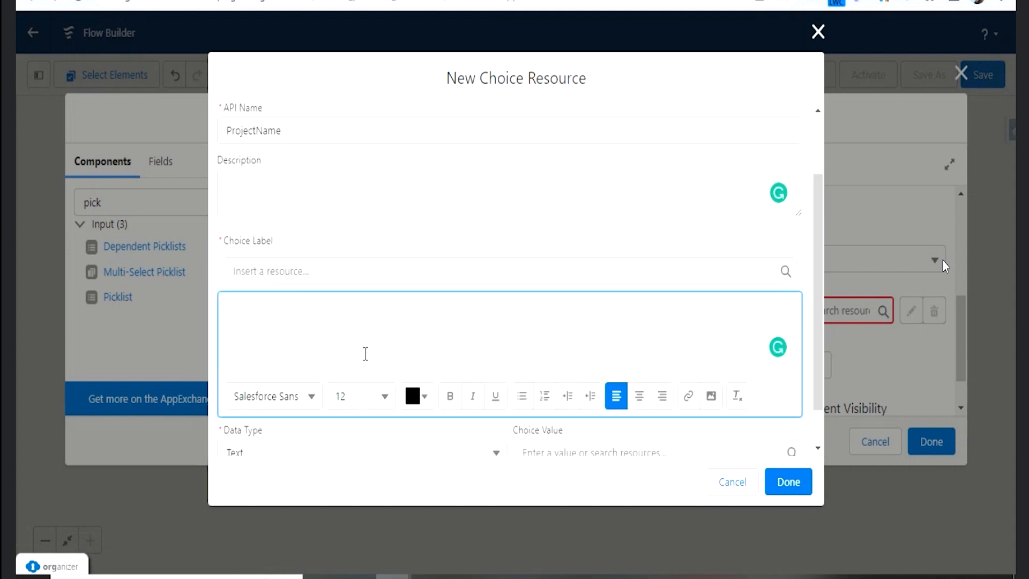
pyautogui.scroll(-1, 350, 298)
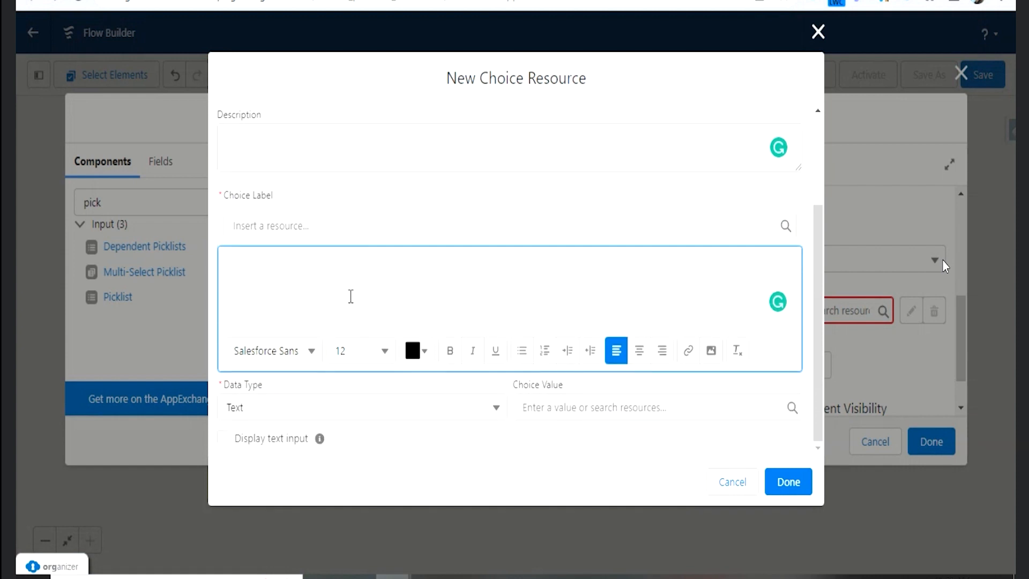
pyautogui.click(588, 408)
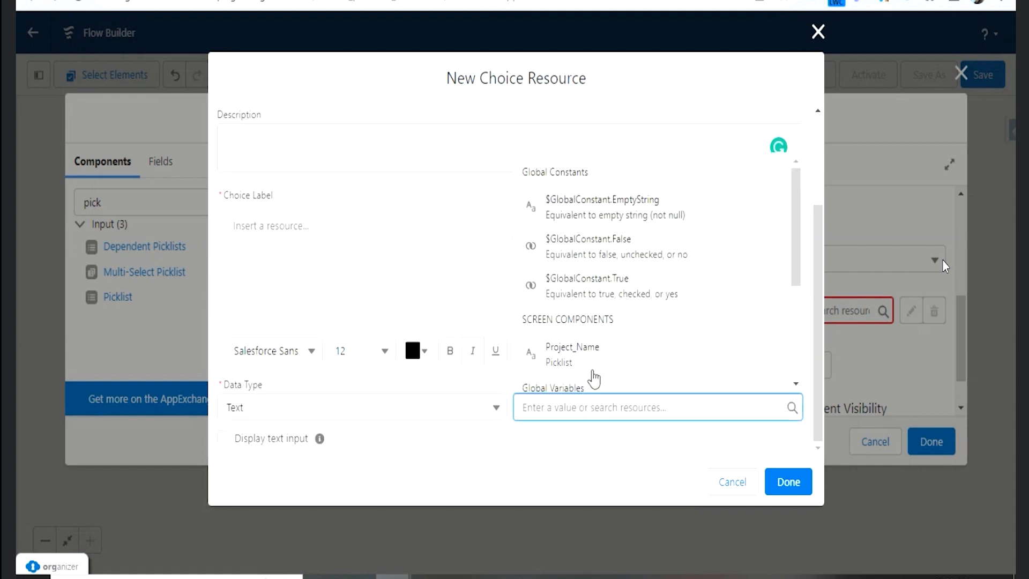
pyautogui.scroll(-3, 602, 363)
pyautogui.scroll(3, 602, 363)
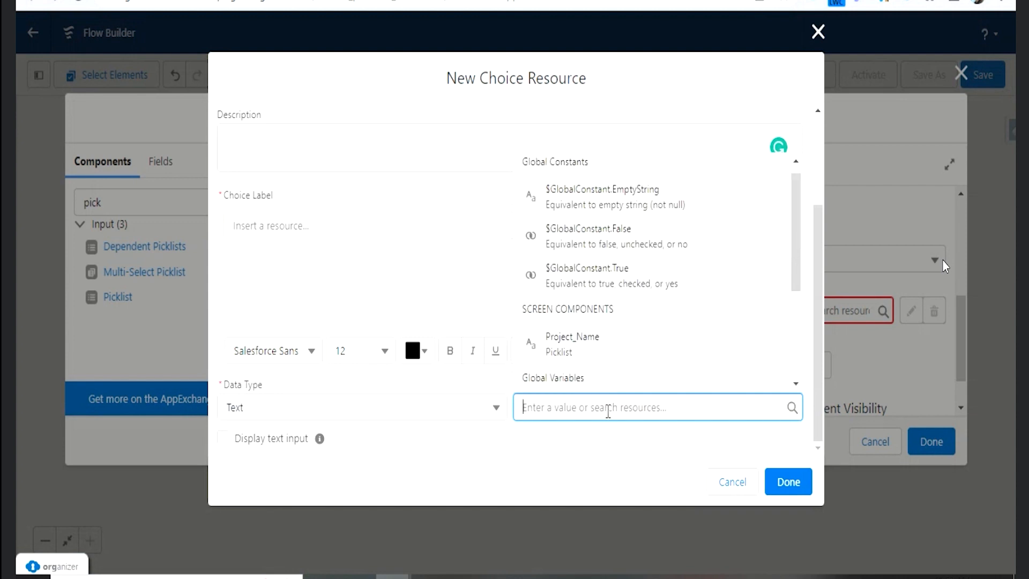
pyautogui.write('Trai')
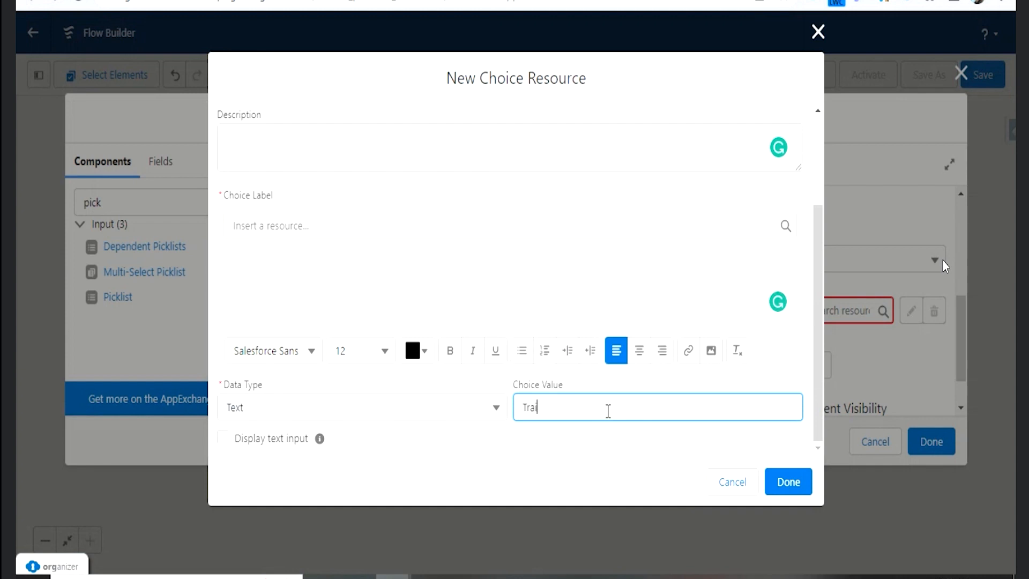
pyautogui.write('ninning')
pyautogui.click(563, 436)
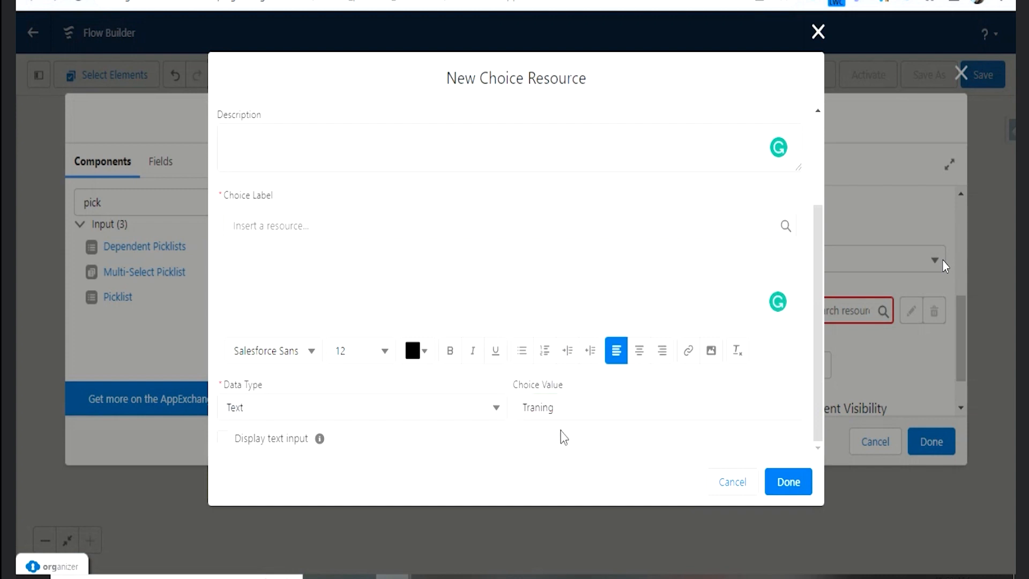
# - Enable the choice's text input with the input label Training, and try to save the resource
pyautogui.click(224, 440)
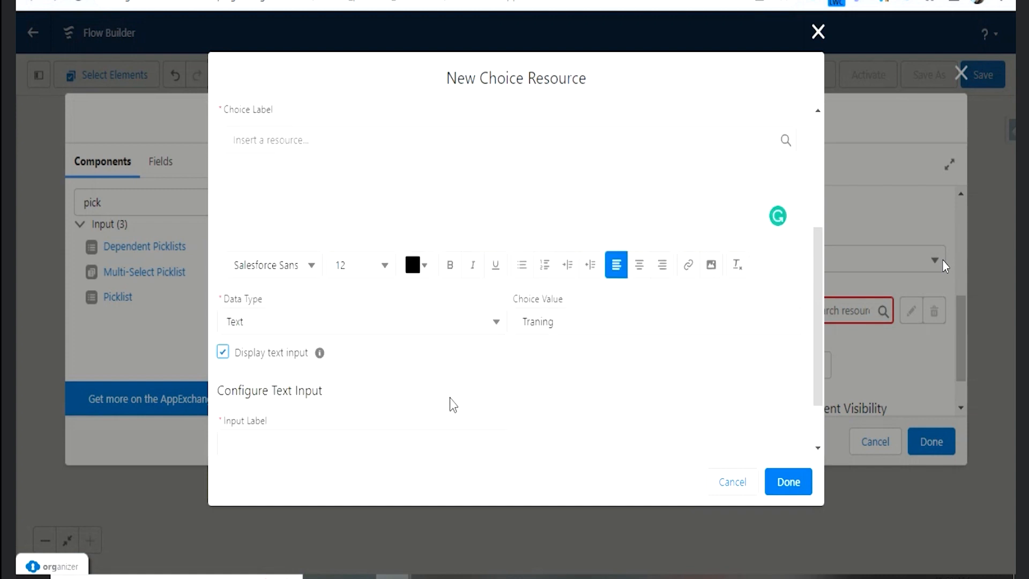
pyautogui.scroll(-2, 454, 403)
pyautogui.click(360, 373)
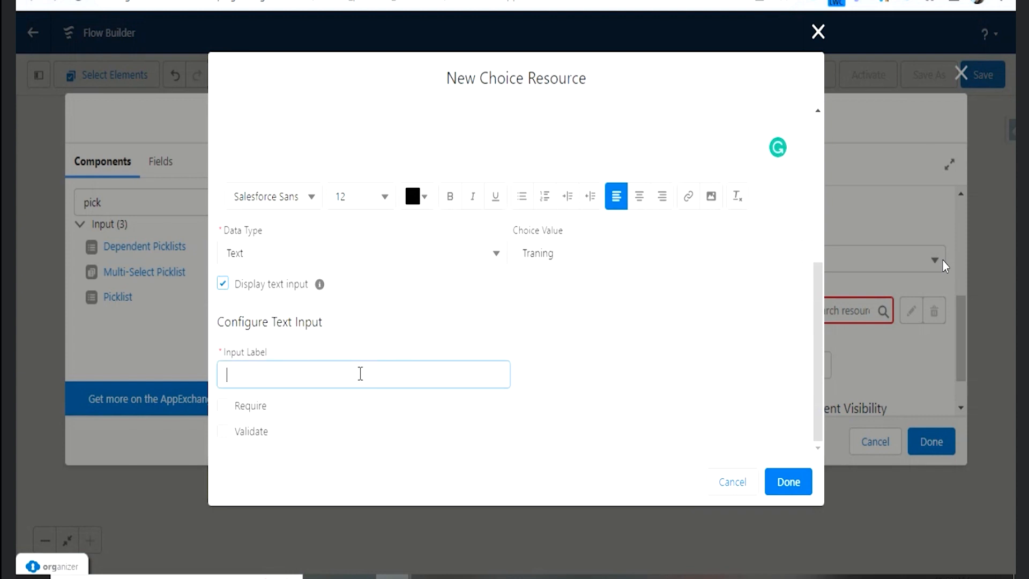
pyautogui.write('Training')
pyautogui.press('Tab')
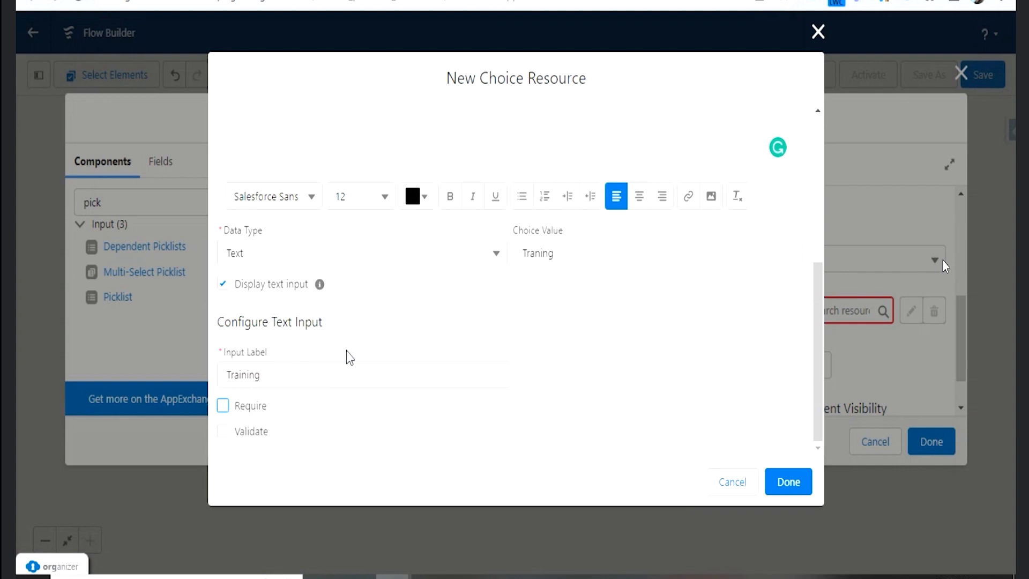
pyautogui.click(798, 489)
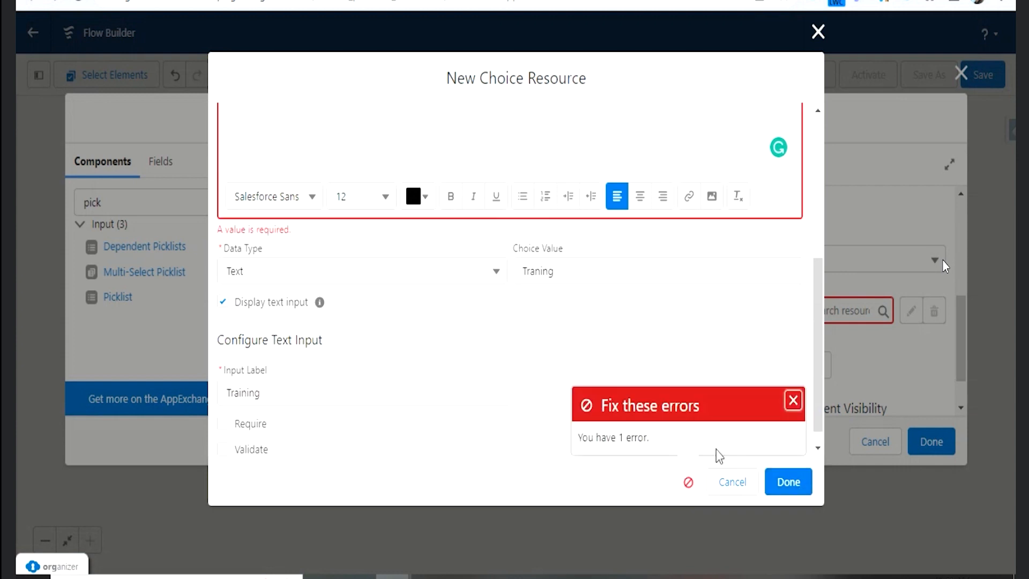
# - Enter Training as the first line of the choice label, keeping Text as the data type
pyautogui.click(318, 398)
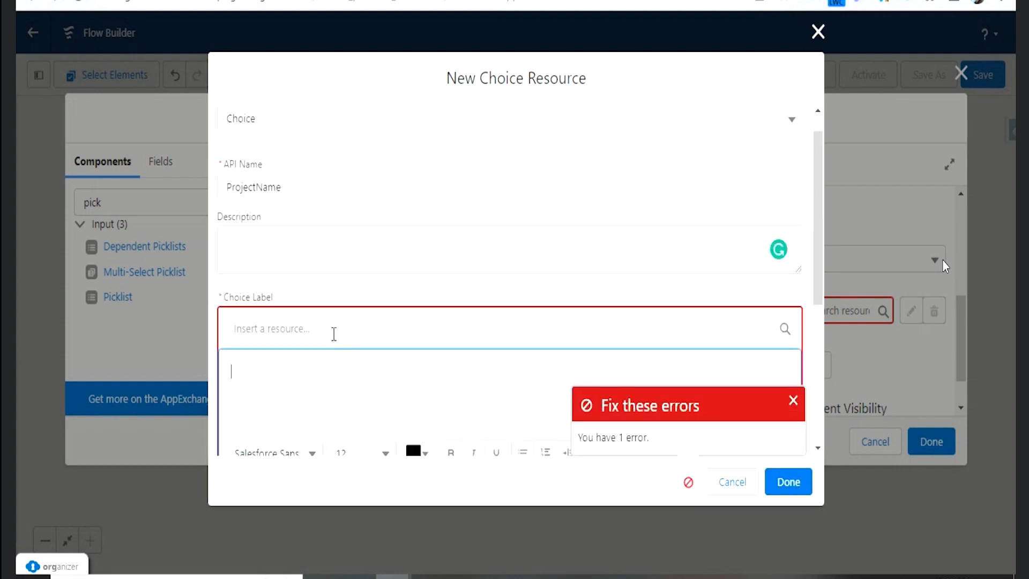
pyautogui.scroll(-2, 333, 337)
pyautogui.write('Training')
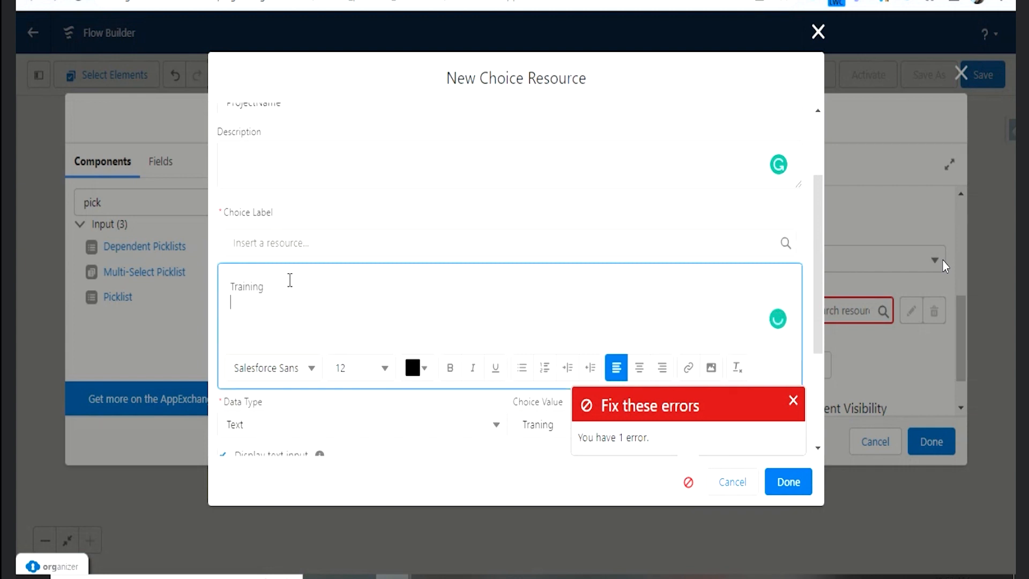
pyautogui.press('Return')
pyautogui.click(464, 428)
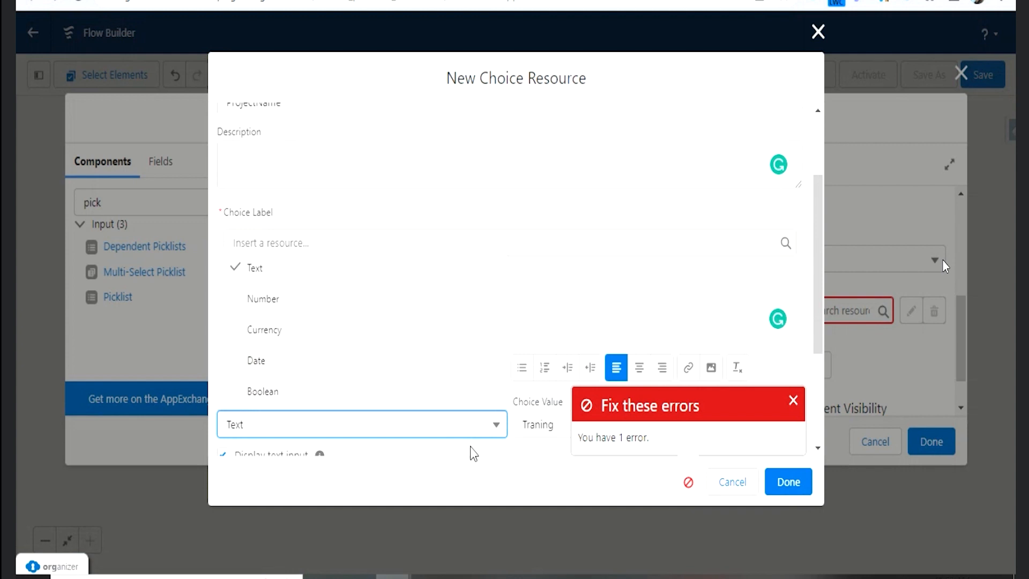
pyautogui.click(475, 432)
# - Add PTO, Company Holiday, Support Project and bench as further lines of the choice label, and save the choice resource
pyautogui.click(331, 309)
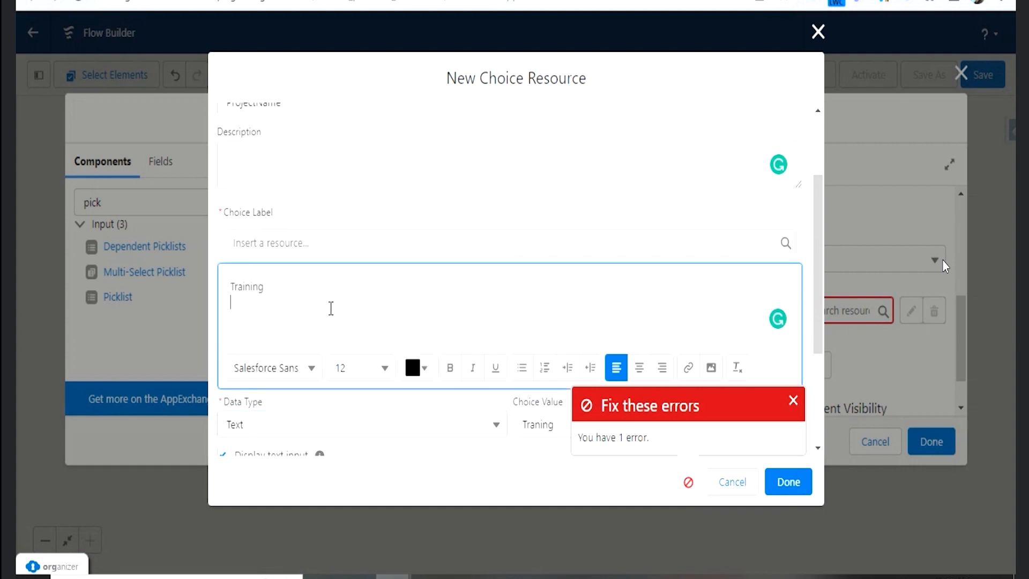
pyautogui.write('PTO')
pyautogui.press('Return')
pyautogui.write('Hol')
pyautogui.press('BackSpace')
pyautogui.press('BackSpace')
pyautogui.press('BackSpace')
pyautogui.write('Company Holiday')
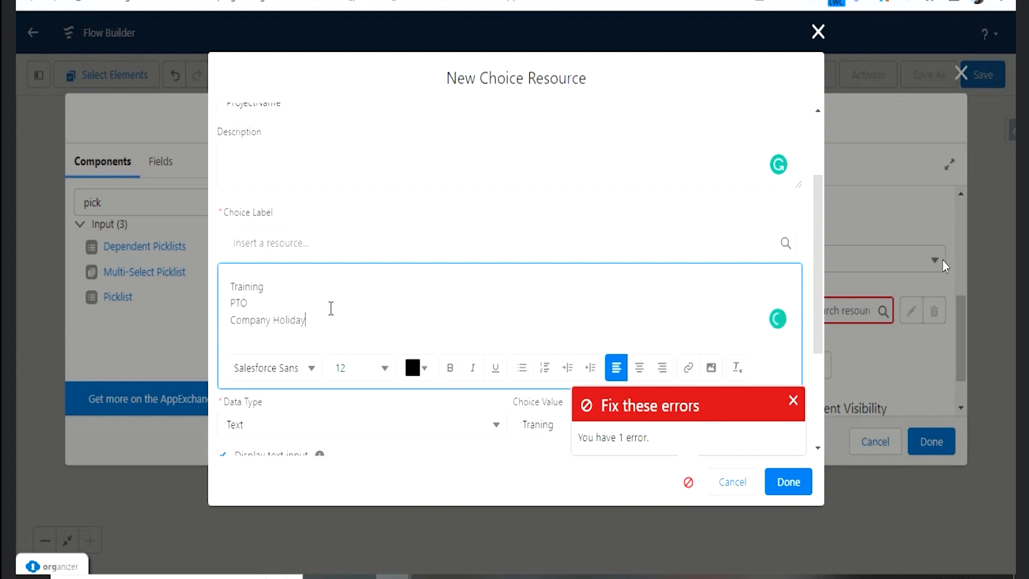
pyautogui.press('Return')
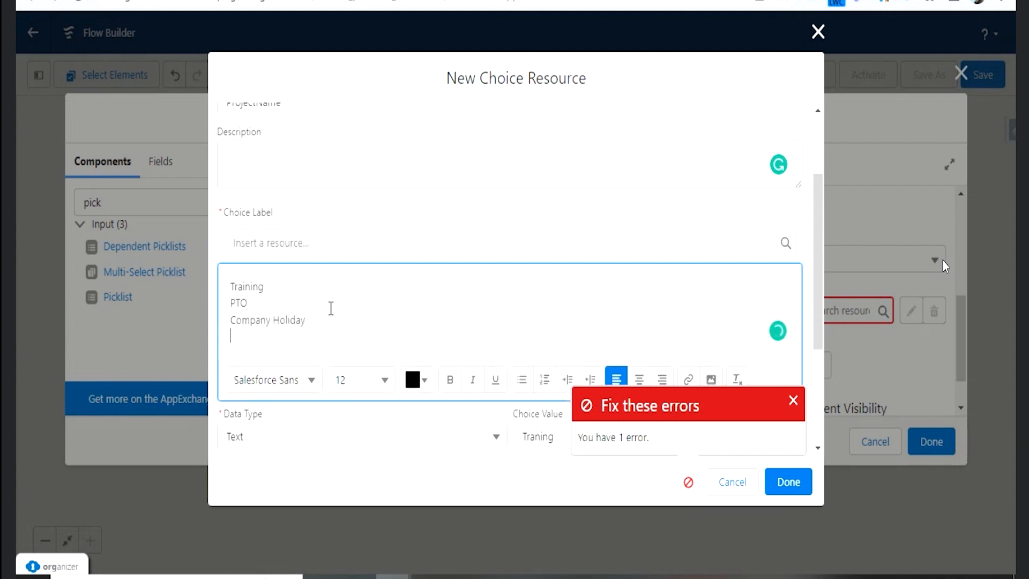
pyautogui.write('Support Project')
pyautogui.press('Return')
pyautogui.write('bench')
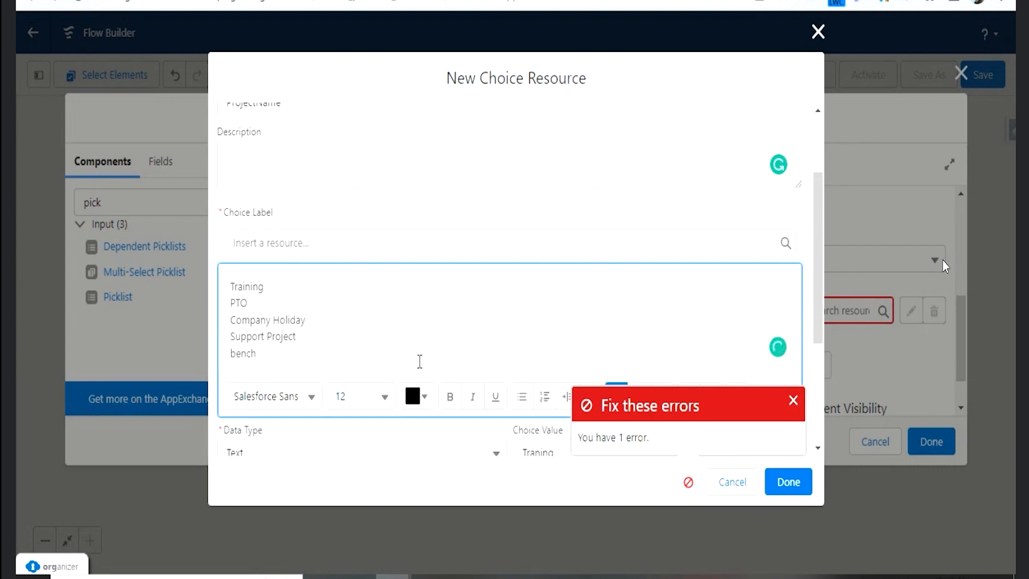
pyautogui.scroll(-2, 419, 361)
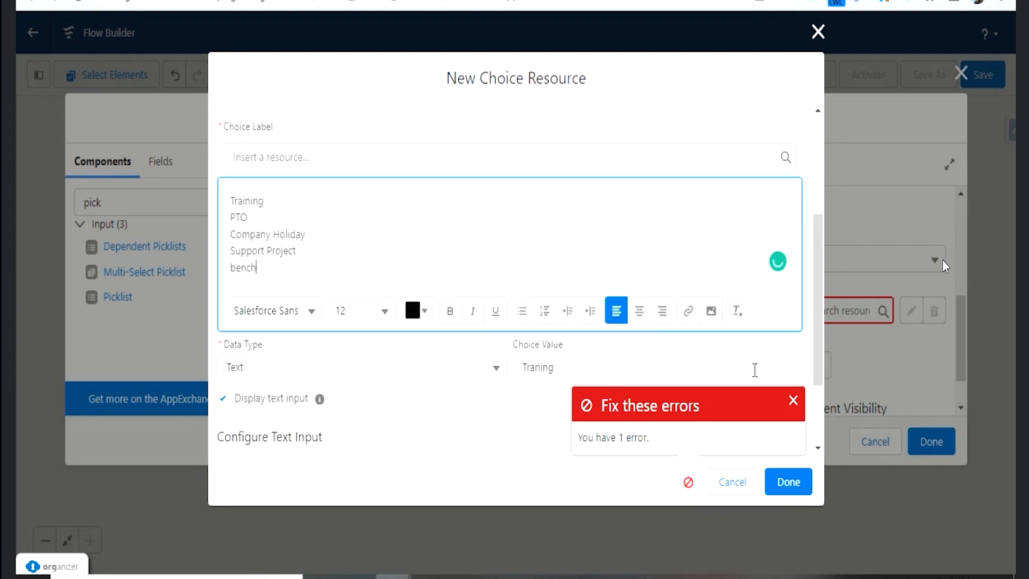
pyautogui.click(799, 480)
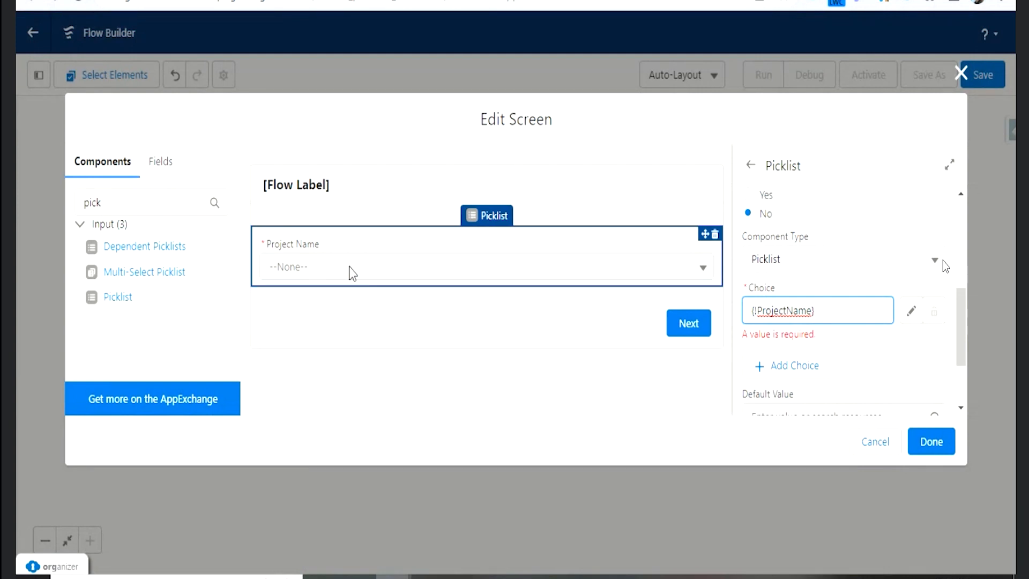
# - Add a Date component below Project Name on the screen and label it Select Date
pyautogui.click(166, 203)
pyautogui.moveTo(123, 199); pyautogui.dragTo(49, 220)
pyautogui.write('date')
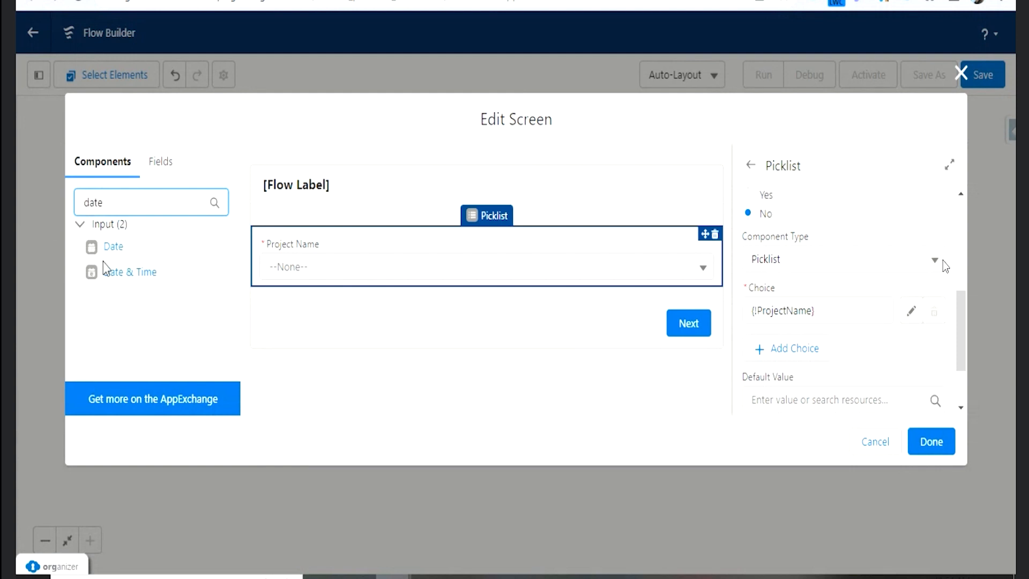
pyautogui.moveTo(105, 248); pyautogui.dragTo(308, 290)
pyautogui.click(826, 214)
pyautogui.write('Select Date')
pyautogui.press('Tab')
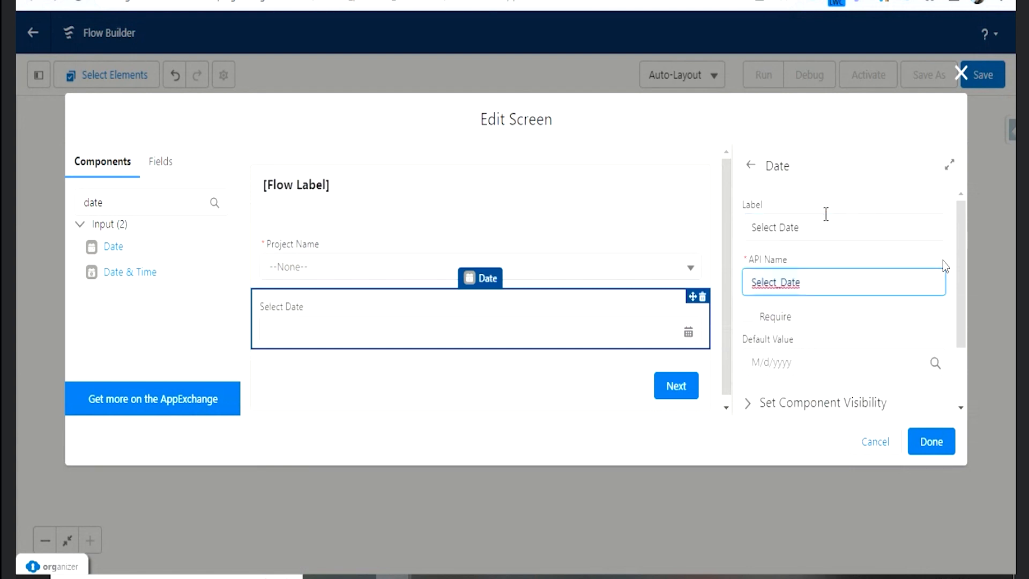
# - Make the Select Date field required and set its default value to {!$System.OriginDateTime}
pyautogui.click(848, 334)
pyautogui.scroll(-2, 848, 334)
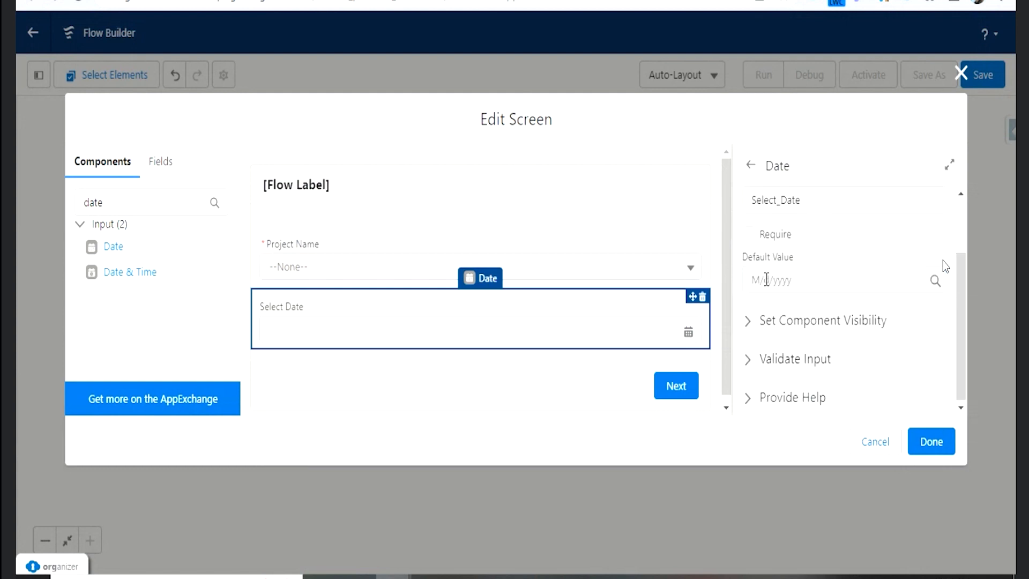
pyautogui.click(749, 236)
pyautogui.click(854, 286)
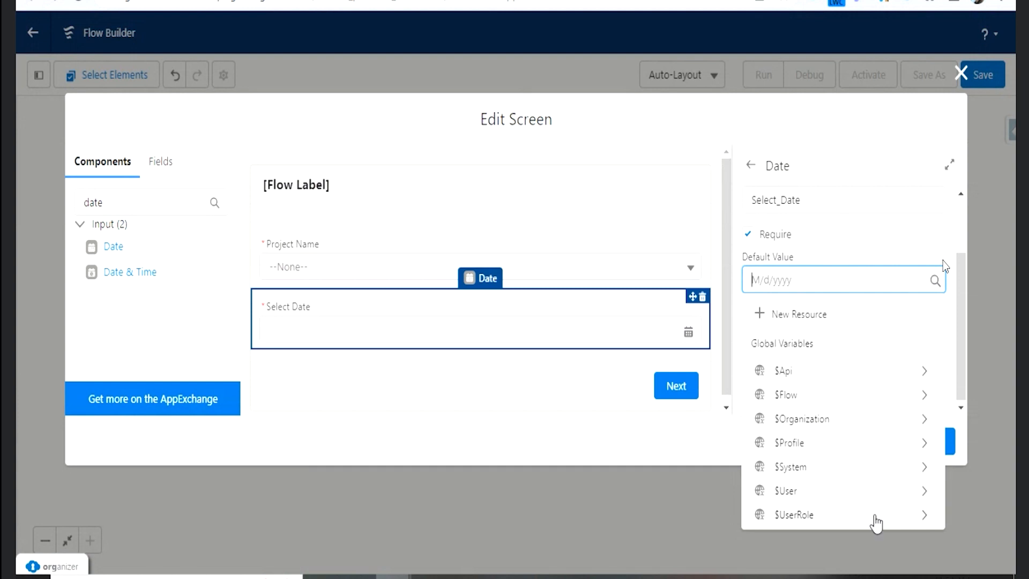
pyautogui.click(899, 468)
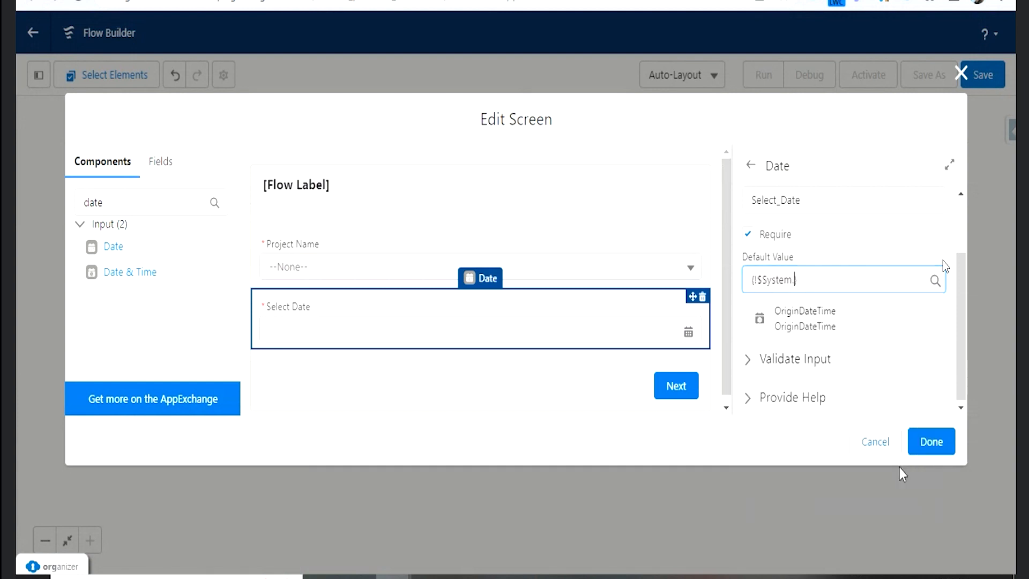
pyautogui.click(837, 331)
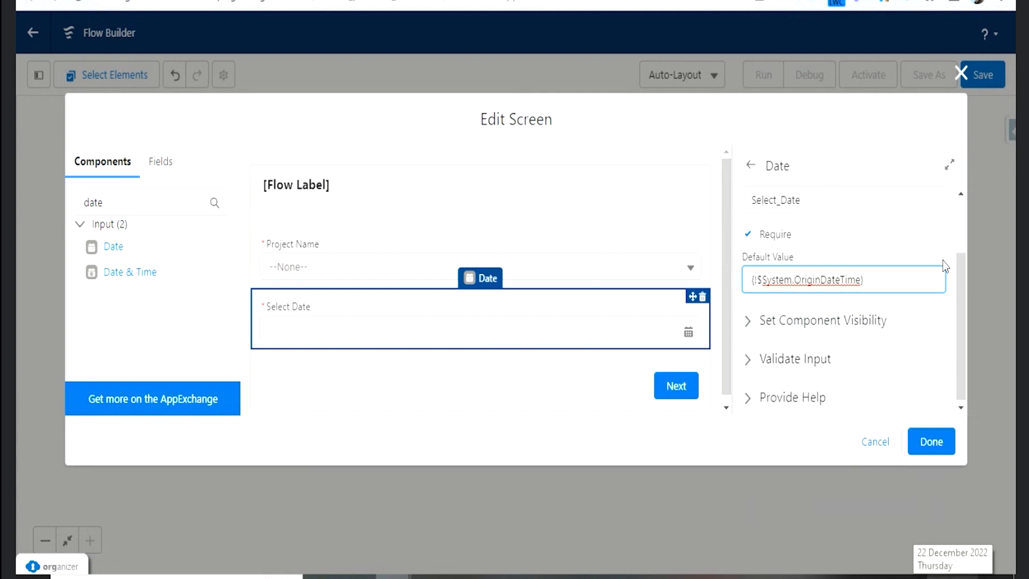
# - Examine the component visibility and input validation settings of the Select Date field
pyautogui.click(749, 322)
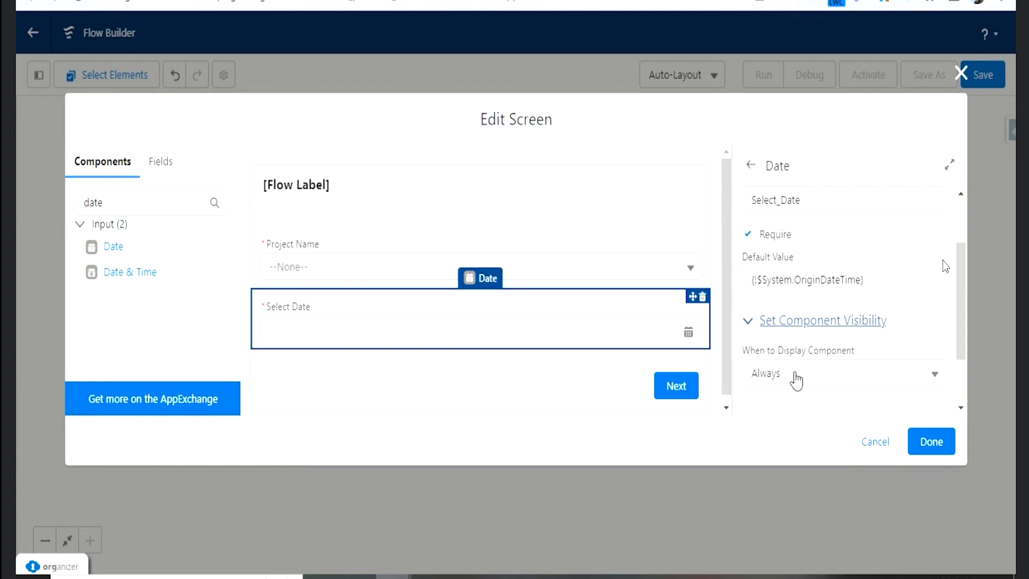
pyautogui.click(753, 324)
pyautogui.click(748, 358)
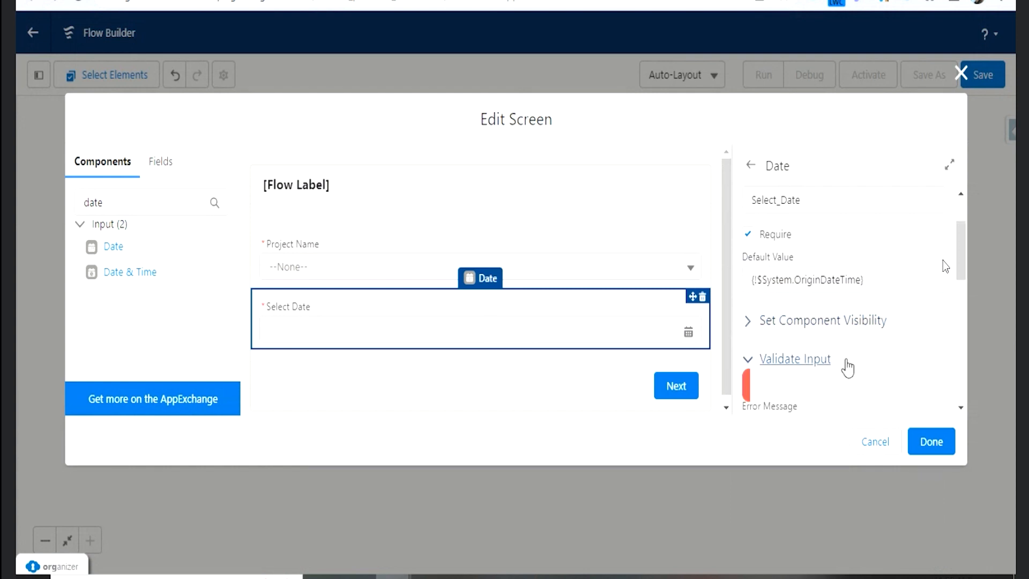
pyautogui.scroll(-3, 845, 360)
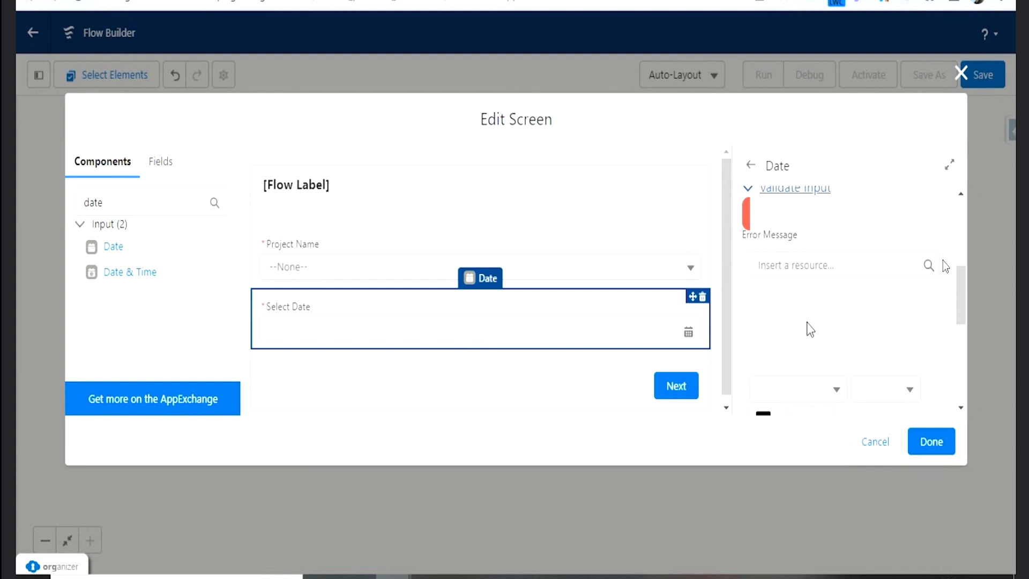
pyautogui.scroll(2, 809, 329)
pyautogui.scroll(-2, 811, 337)
pyautogui.click(752, 193)
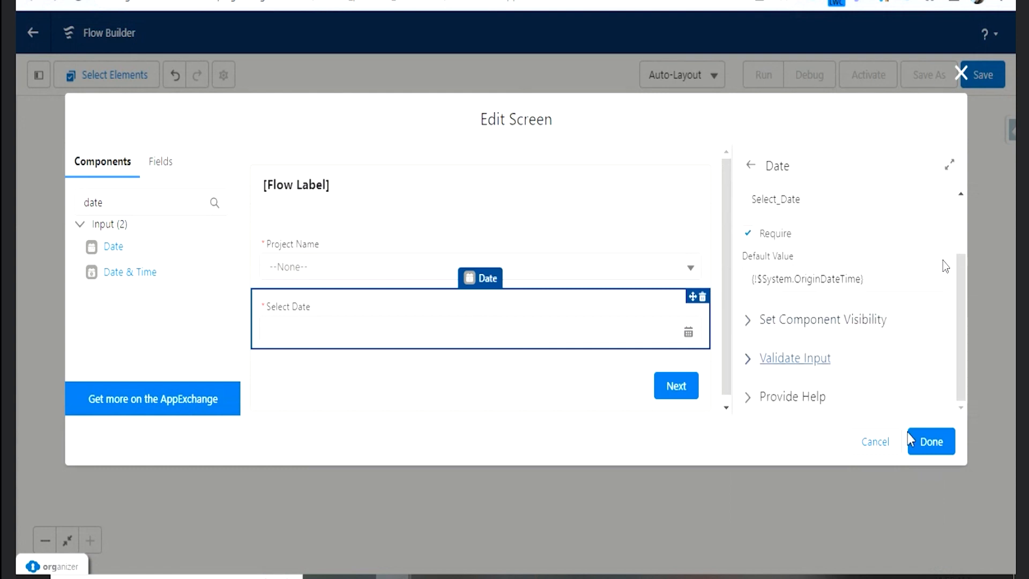
pyautogui.scroll(-1, 437, 285)
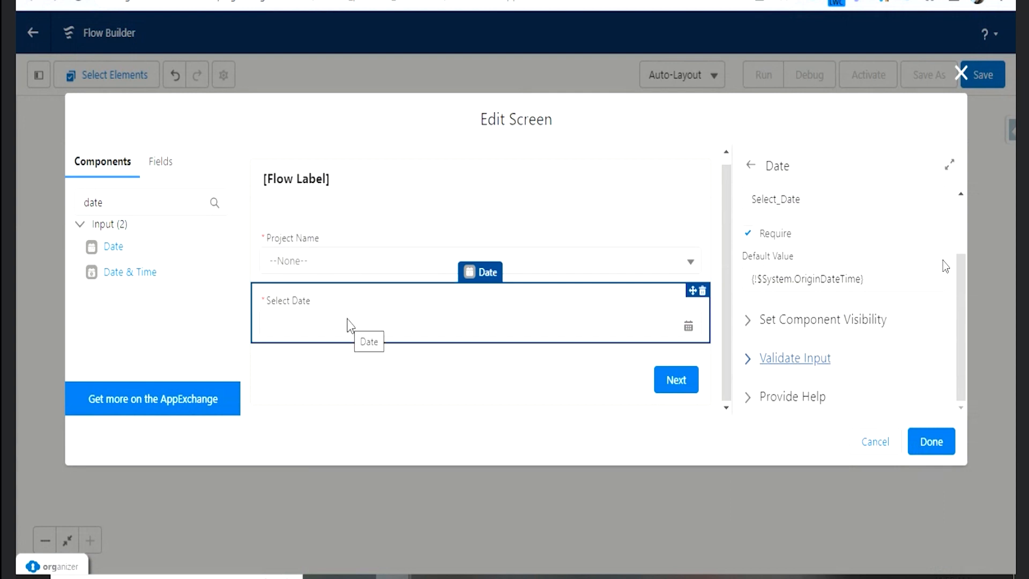
# - Add a Number component below Select Date on the screen and label it Hours
pyautogui.click(99, 209)
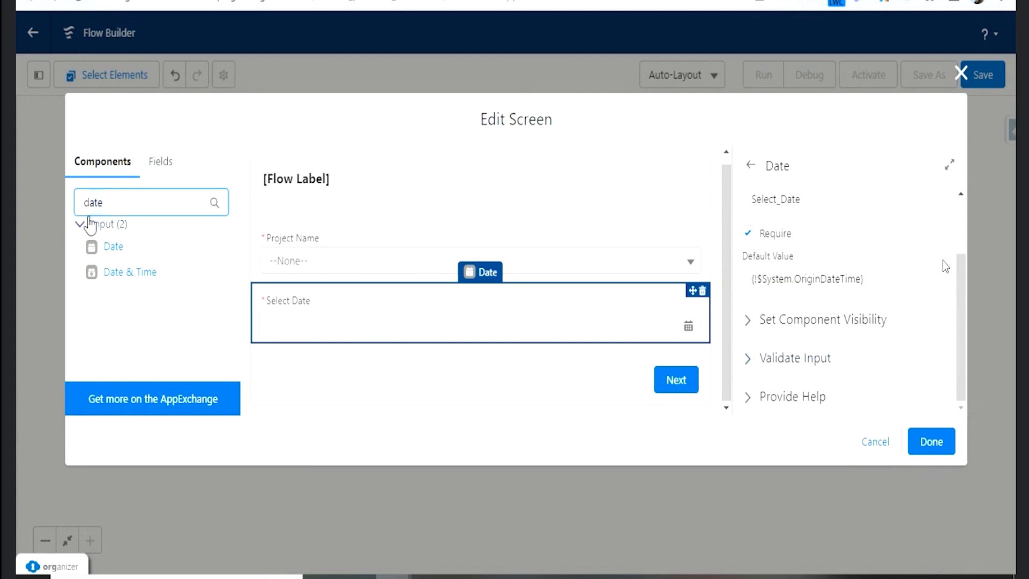
pyautogui.press('BackSpace')
pyautogui.press('BackSpace')
pyautogui.press('BackSpace')
pyautogui.press('BackSpace')
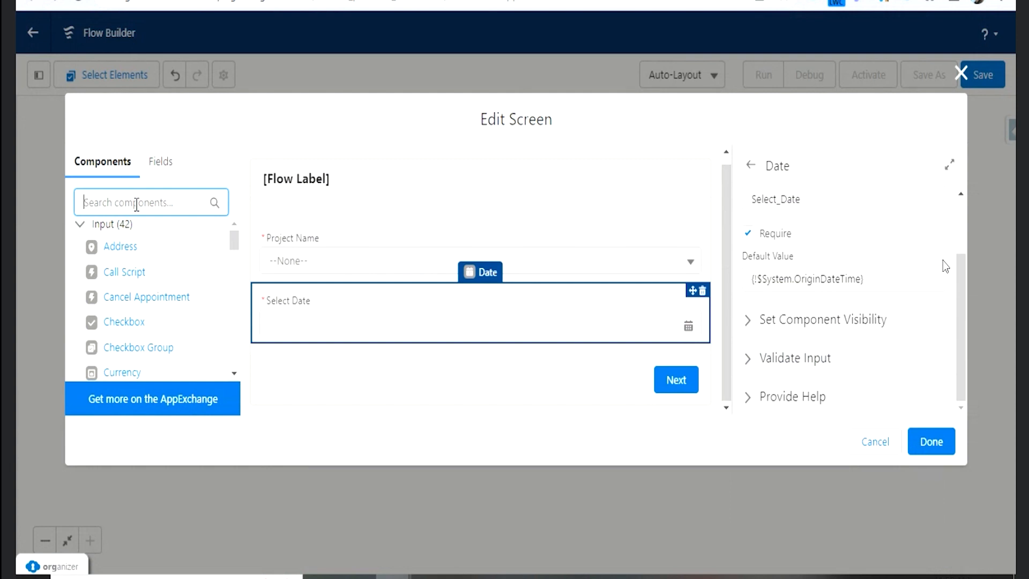
pyautogui.write('Nu')
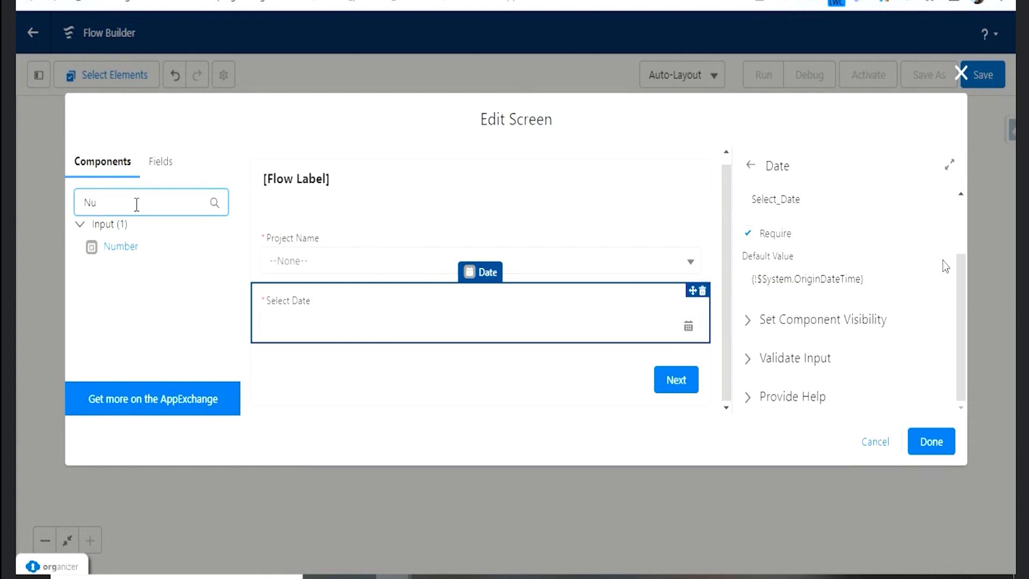
pyautogui.moveTo(132, 249); pyautogui.dragTo(356, 338)
pyautogui.click(769, 224)
pyautogui.write('Hours')
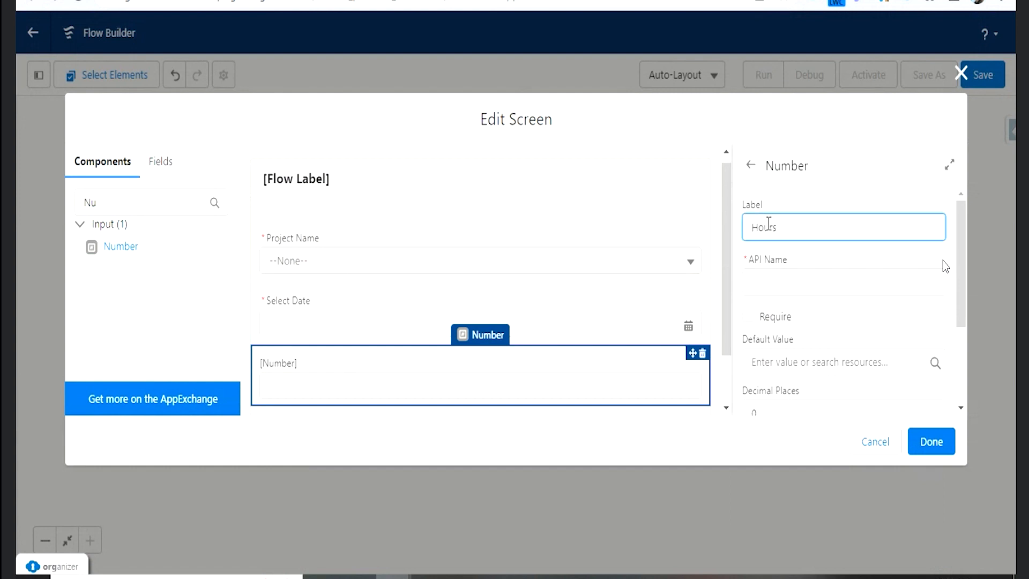
pyautogui.click(795, 268)
# - Make the Hours field required and set its decimal places to 2
pyautogui.click(749, 318)
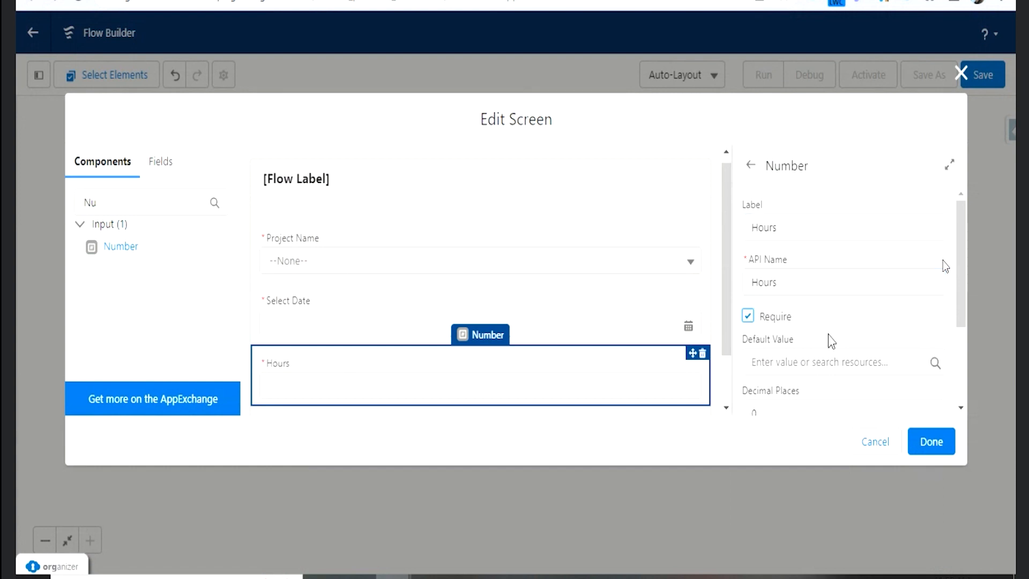
pyautogui.scroll(-2, 826, 341)
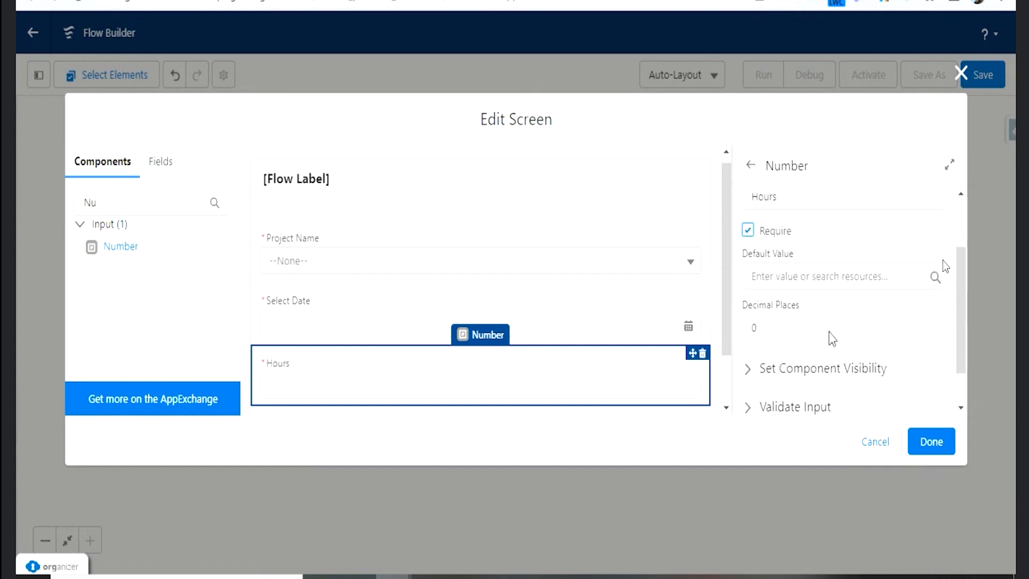
pyautogui.click(781, 327)
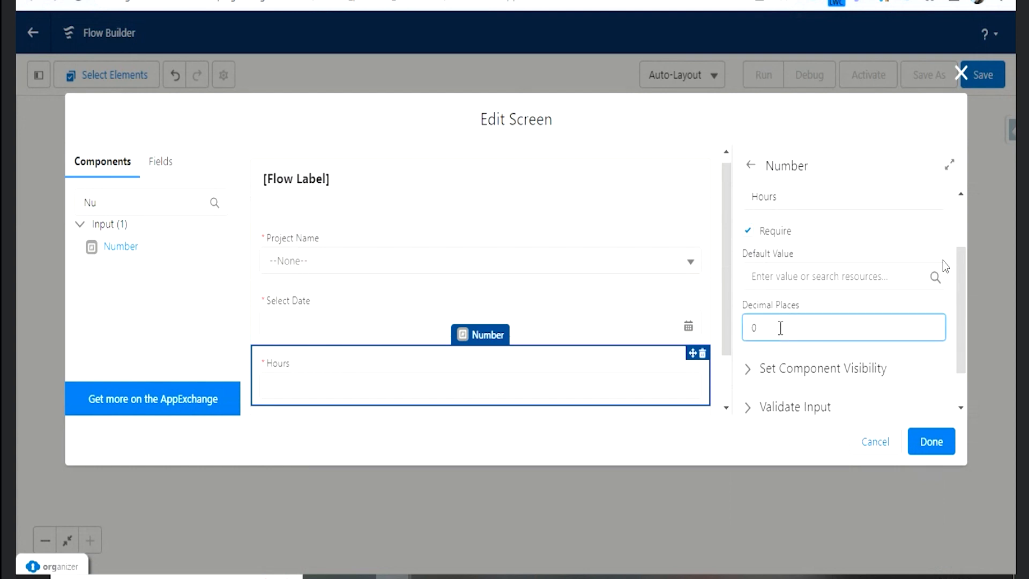
pyautogui.write('2')
pyautogui.click(810, 312)
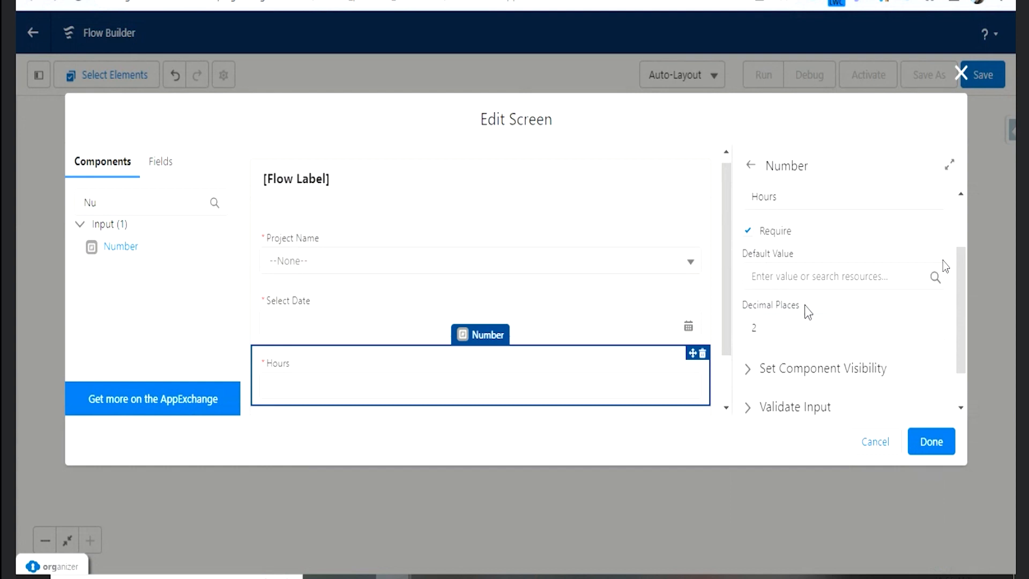
pyautogui.click(807, 319)
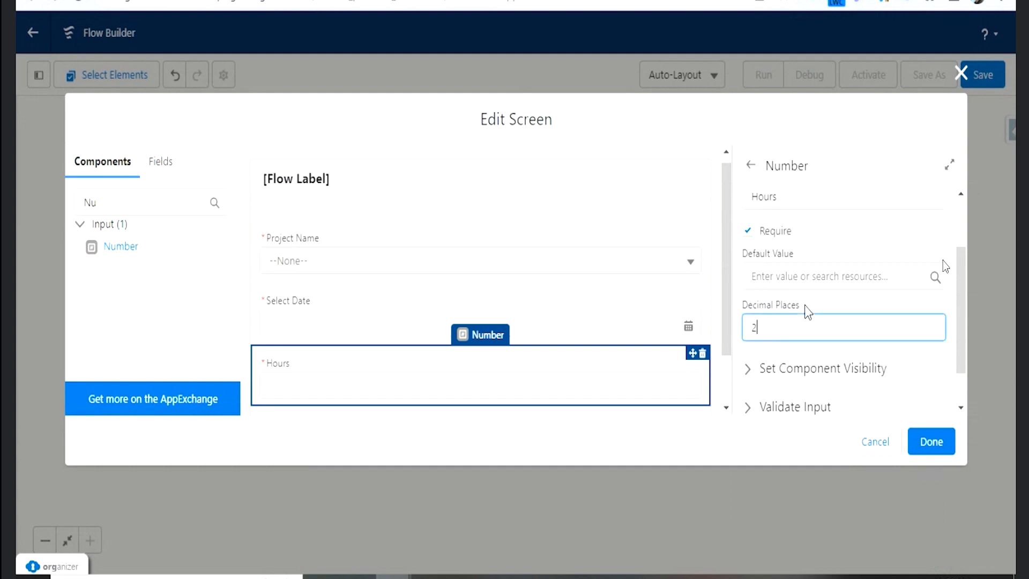
# - Set the default value of the Hours field to 8
pyautogui.scroll(-1, 807, 313)
pyautogui.click(778, 229)
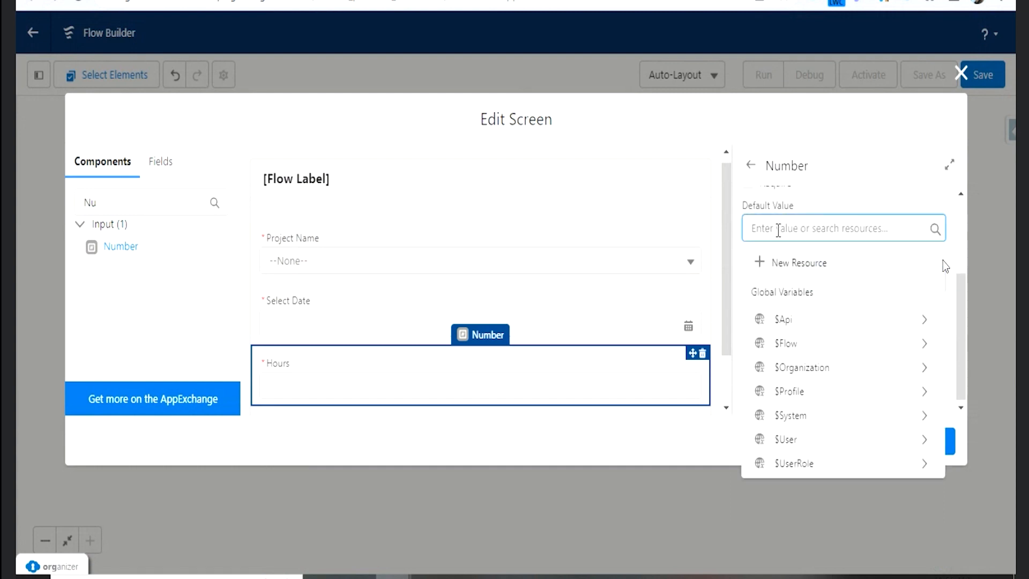
pyautogui.write('8')
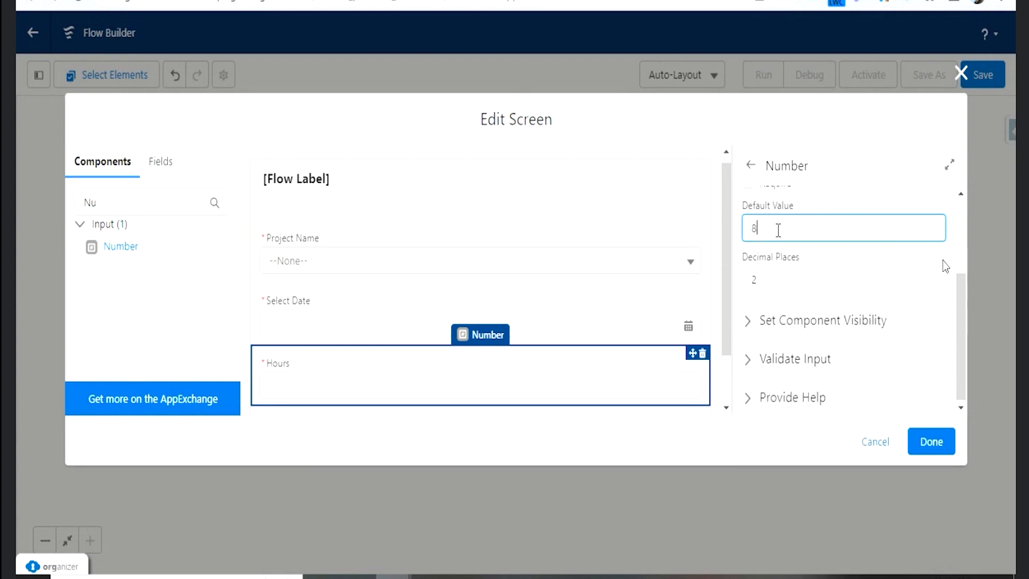
pyautogui.click(806, 204)
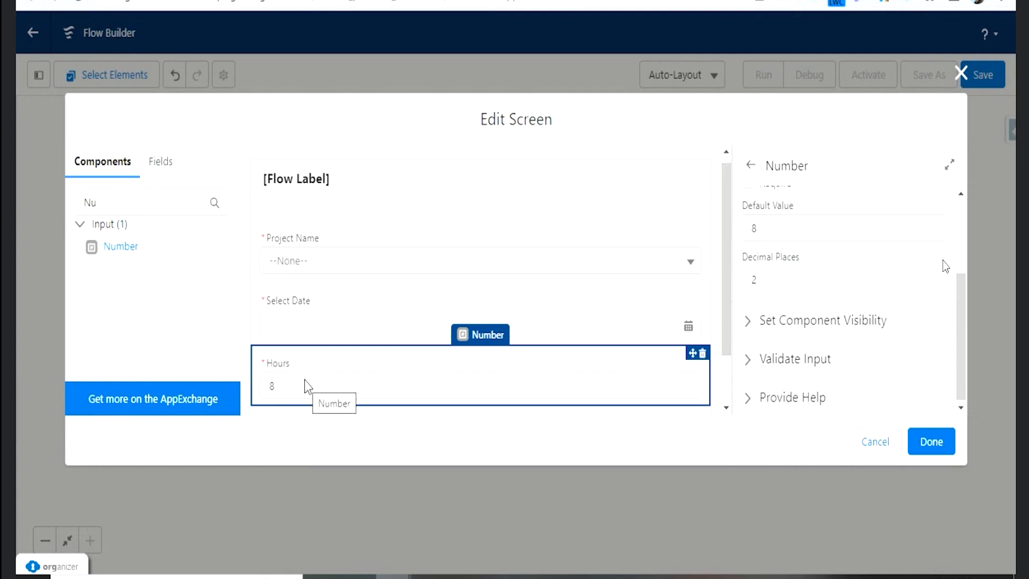
# - Examine the input validation settings of the Hours field, including the resources available for its error message
pyautogui.click(756, 370)
pyautogui.scroll(-3, 863, 321)
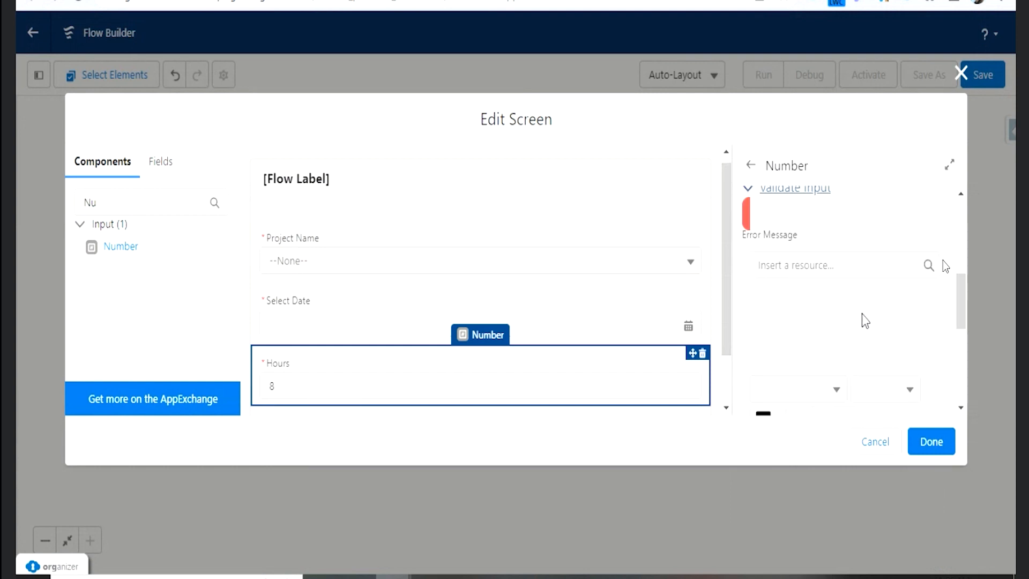
pyautogui.click(804, 265)
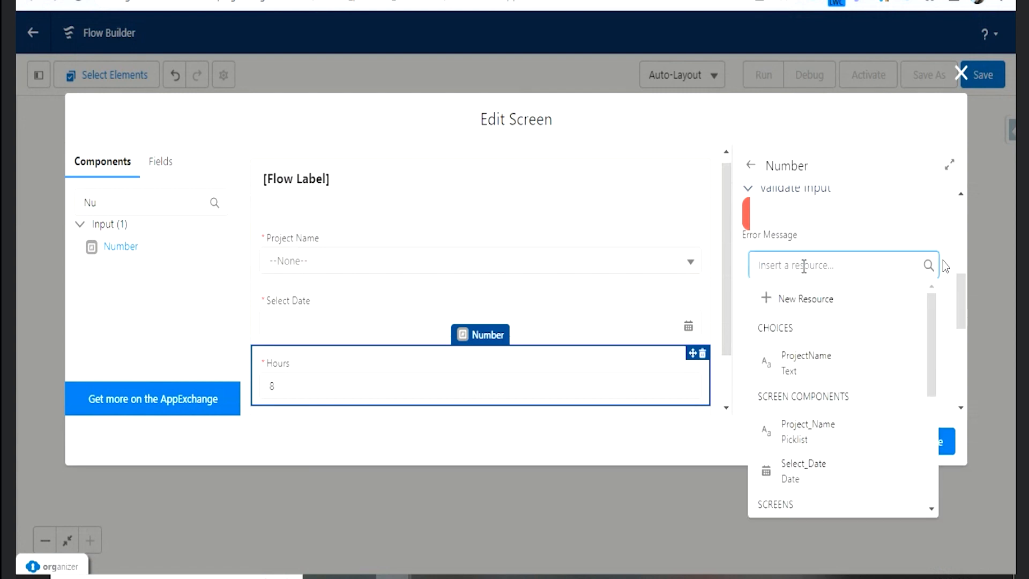
pyautogui.click(824, 225)
pyautogui.click(811, 299)
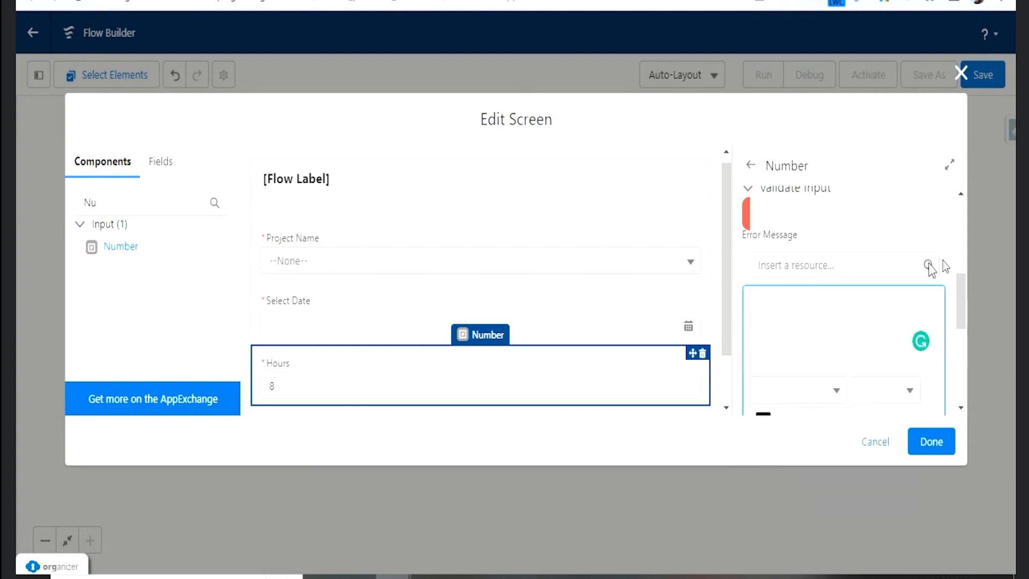
pyautogui.click(930, 267)
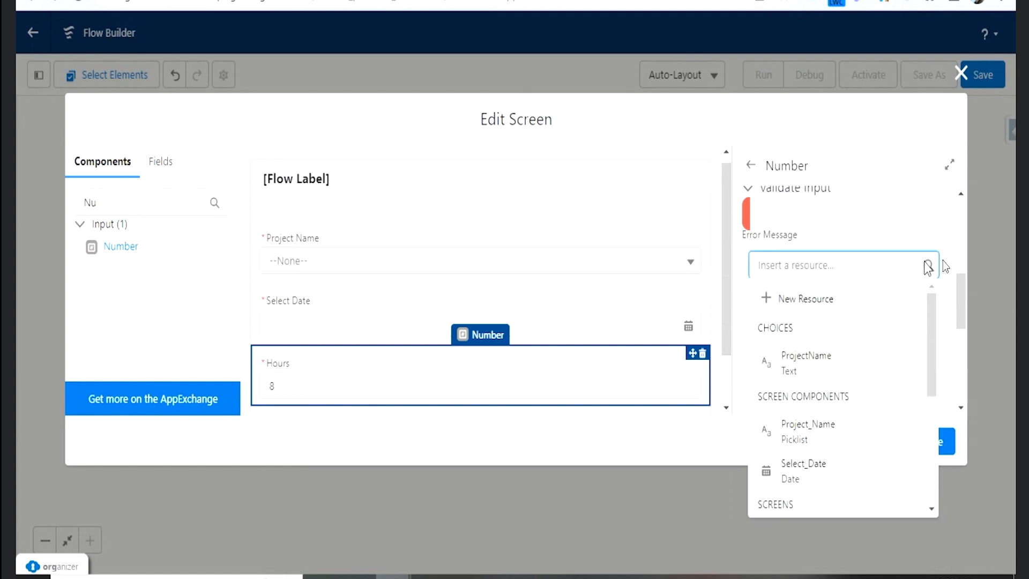
pyautogui.scroll(-2, 871, 354)
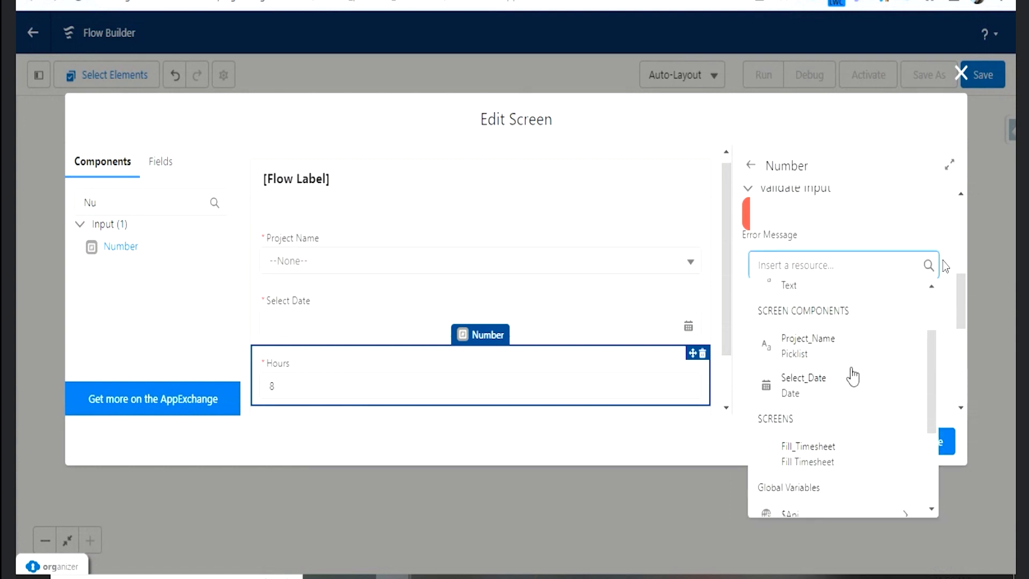
pyautogui.scroll(-3, 853, 378)
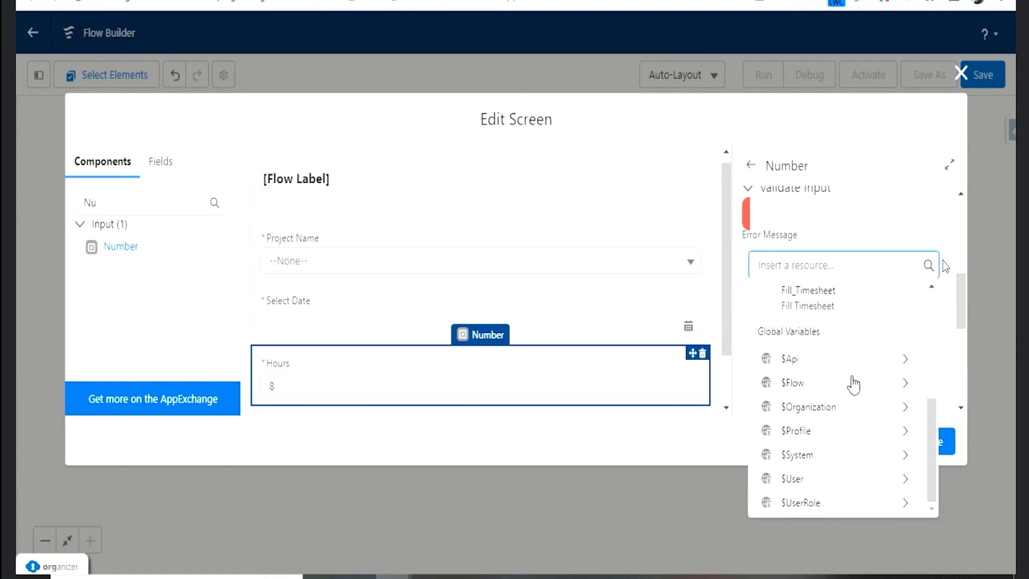
pyautogui.scroll(3, 854, 383)
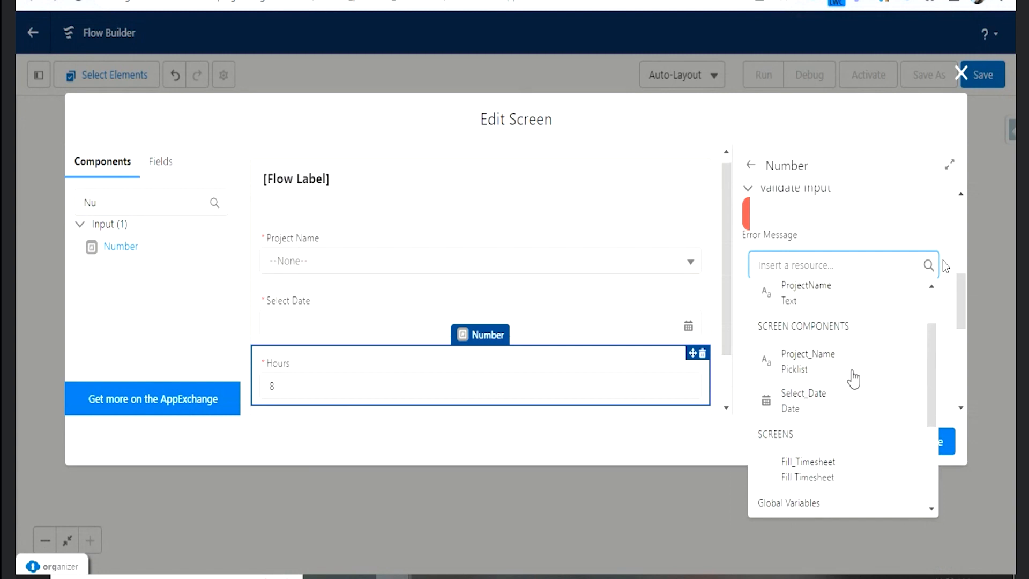
pyautogui.scroll(2, 854, 379)
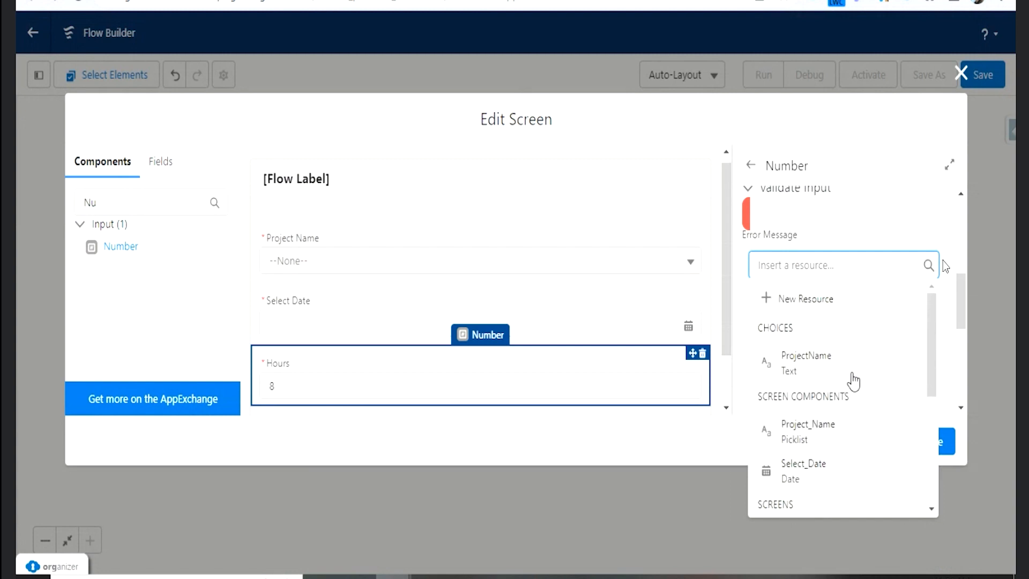
pyautogui.scroll(-2, 869, 427)
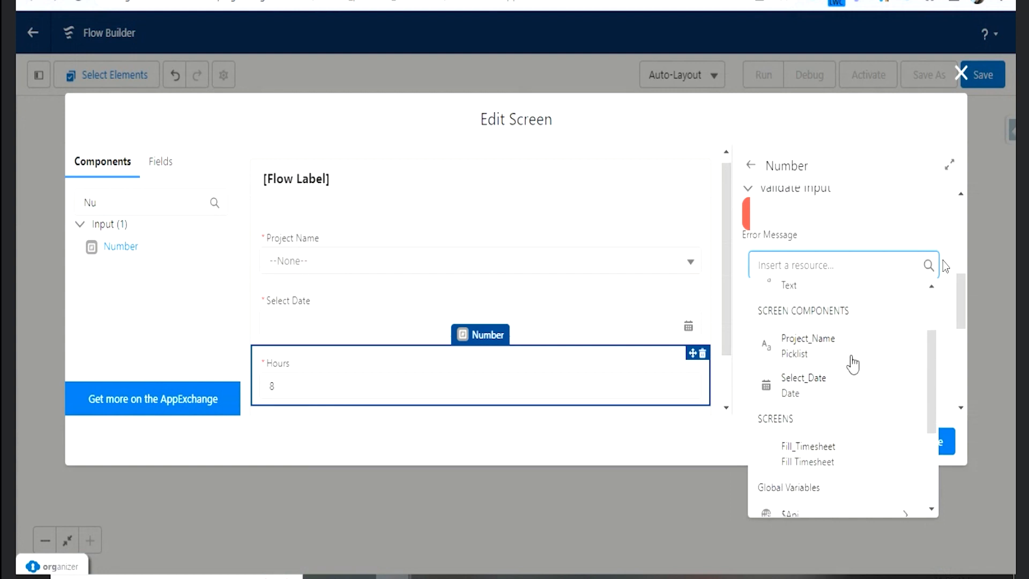
pyautogui.scroll(-2, 853, 364)
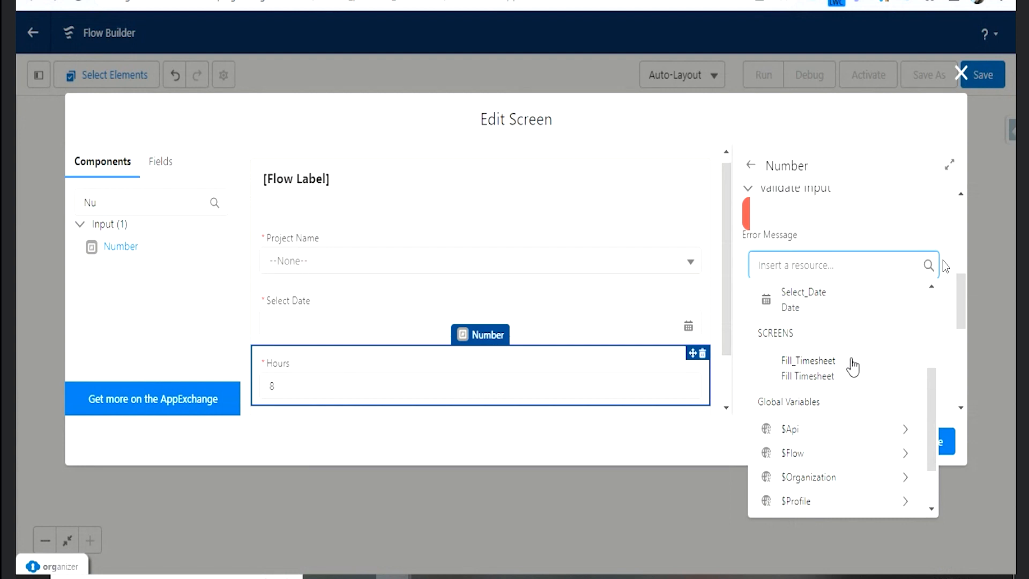
pyautogui.scroll(-2, 853, 368)
pyautogui.scroll(4, 850, 363)
pyautogui.click(849, 232)
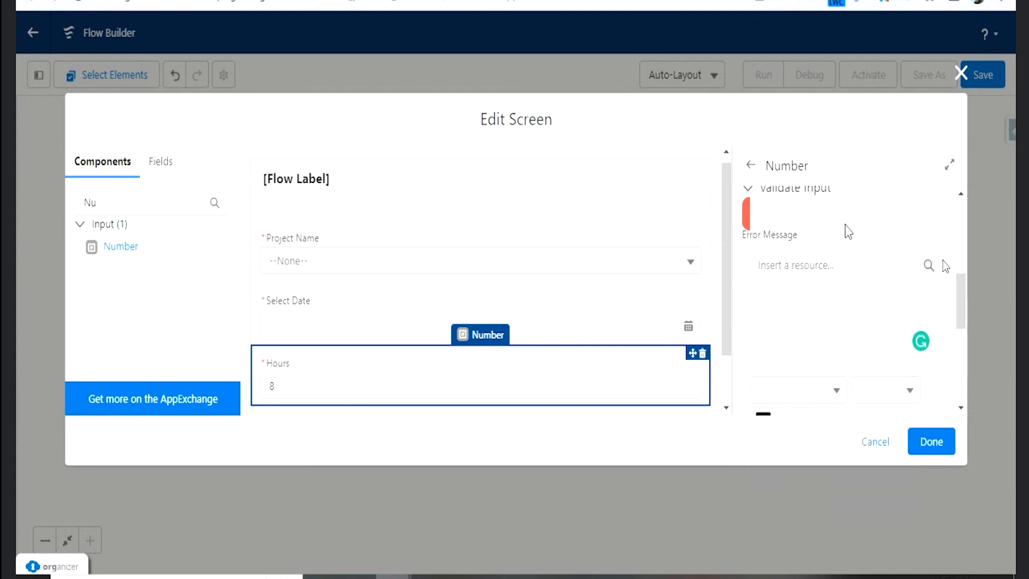
pyautogui.scroll(2, 804, 297)
pyautogui.click(777, 273)
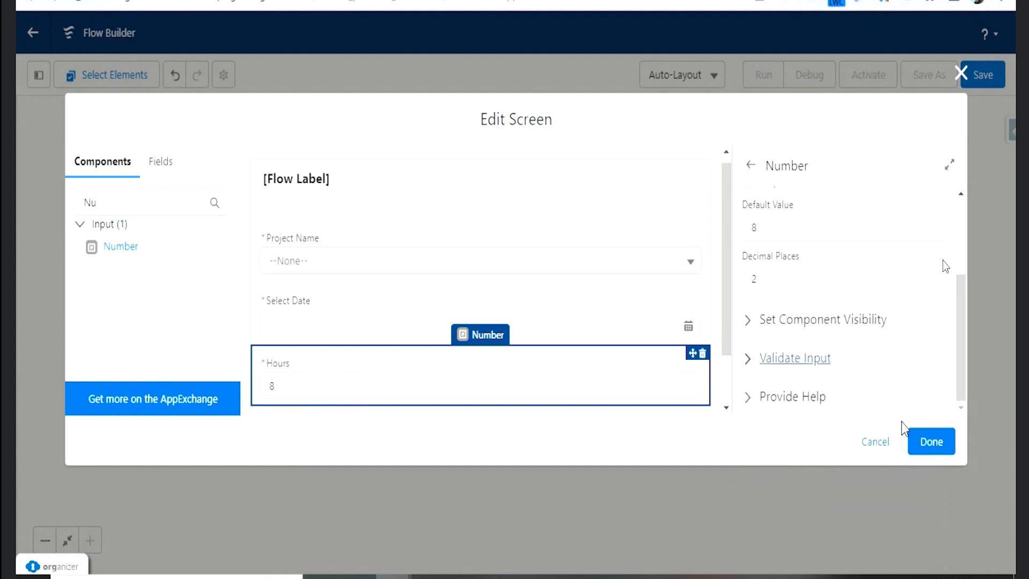
# - Finish editing the Fill Timesheet screen, then reopen it to review its fields and screen properties
pyautogui.click(933, 444)
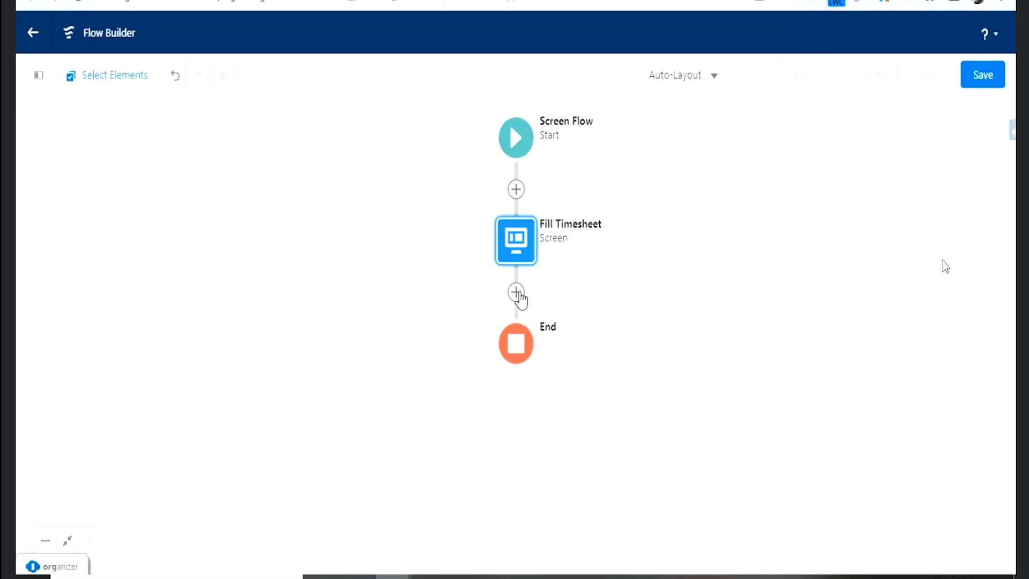
pyautogui.doubleClick(511, 236)
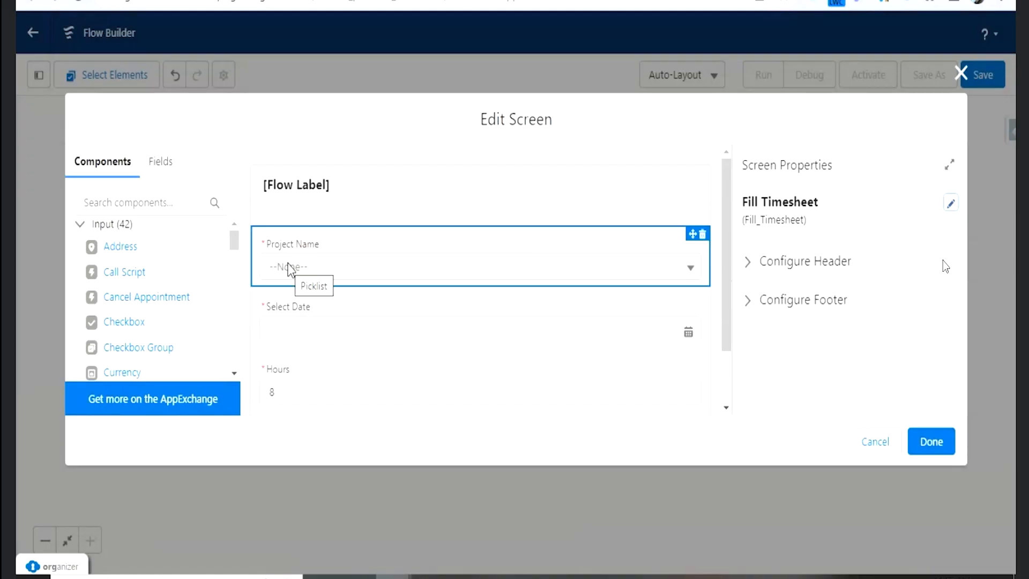
pyautogui.click(949, 165)
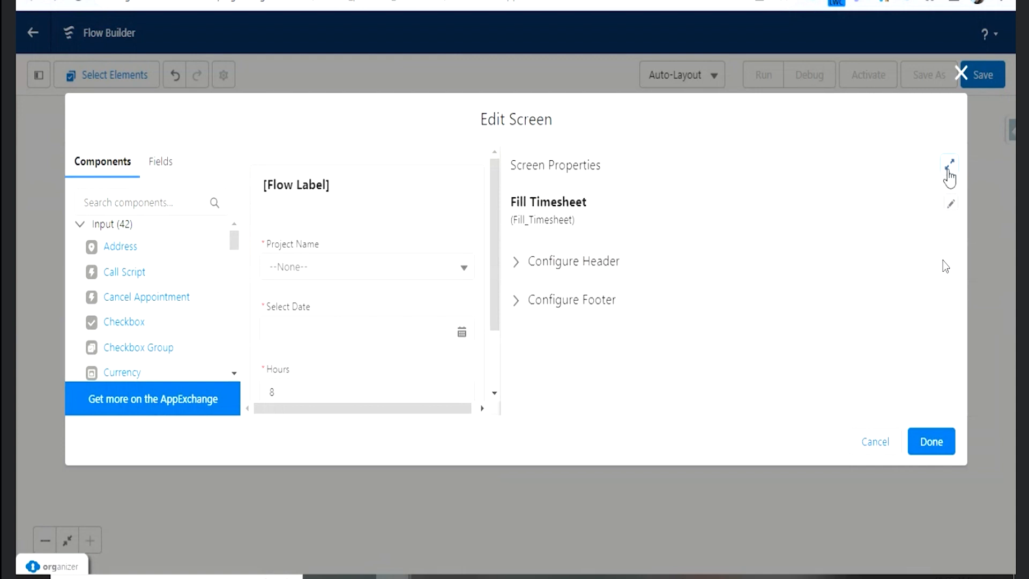
pyautogui.click(950, 165)
pyautogui.scroll(-2, 354, 321)
pyautogui.click(934, 443)
# - Add an Assignment element after the Fill Timesheet screen and label it AssingToTimesheet
pyautogui.click(517, 292)
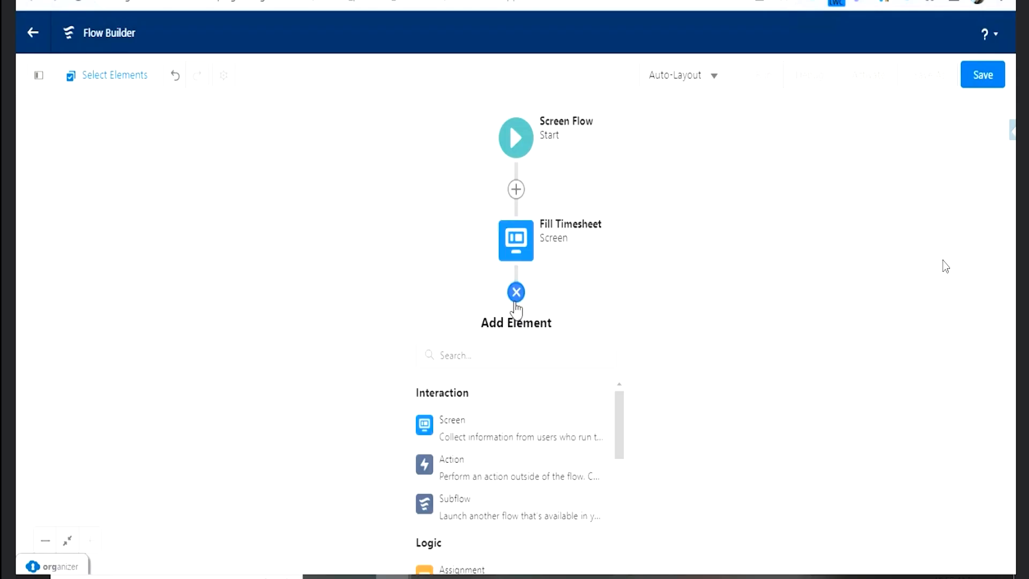
pyautogui.scroll(-2, 538, 388)
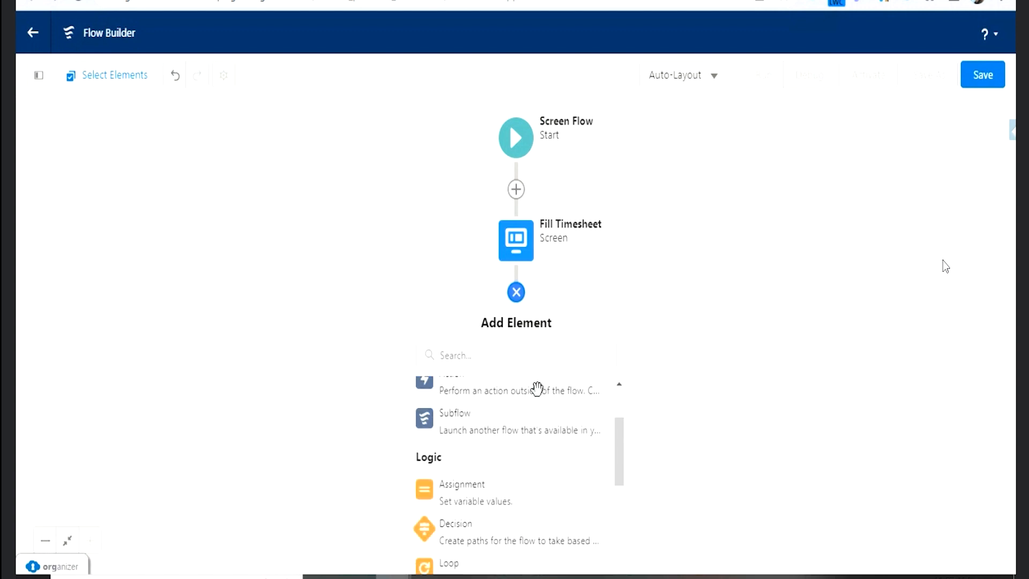
pyautogui.click(454, 500)
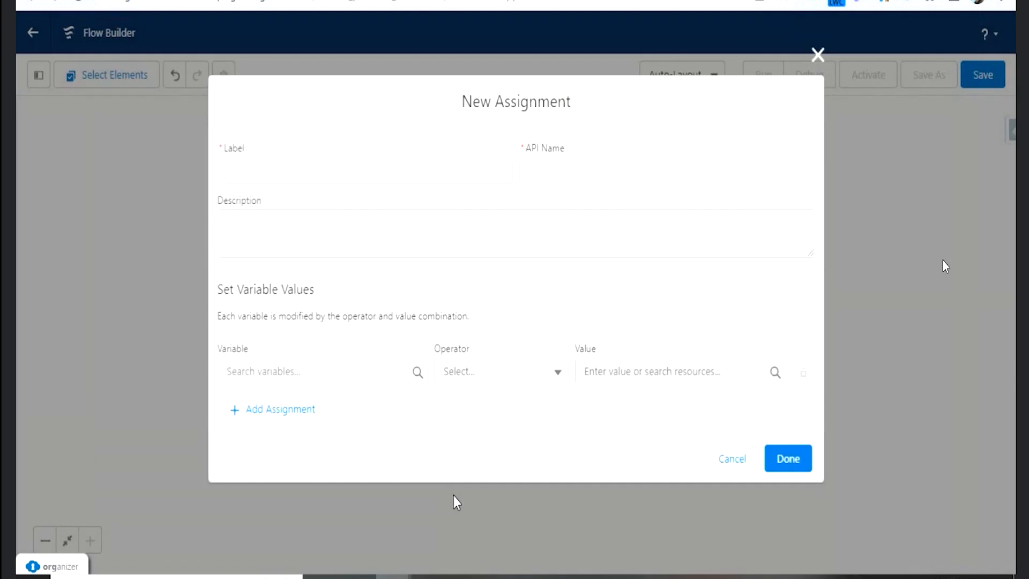
pyautogui.write('AssingTo')
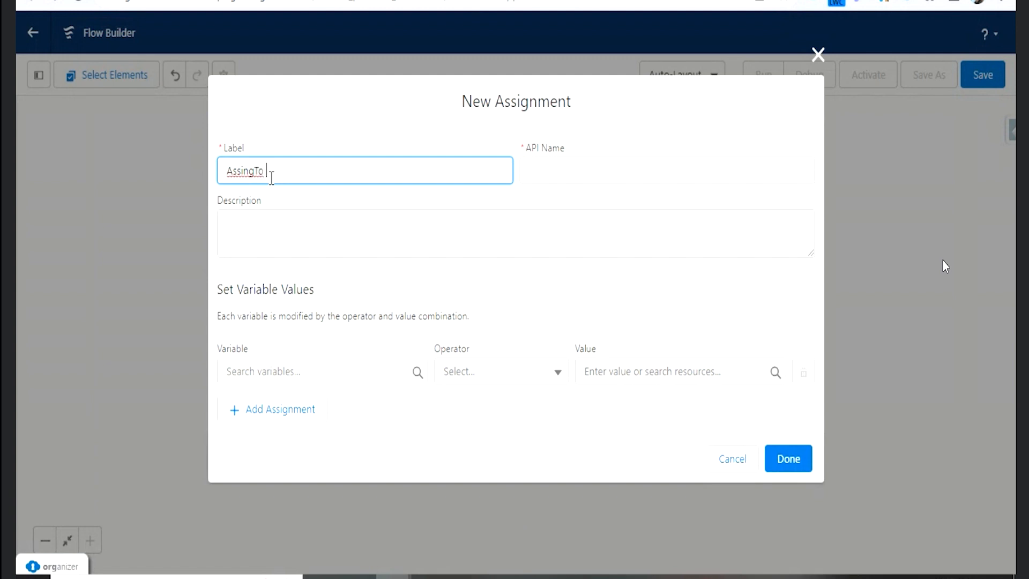
pyautogui.write('Timesheet')
pyautogui.press('Tab')
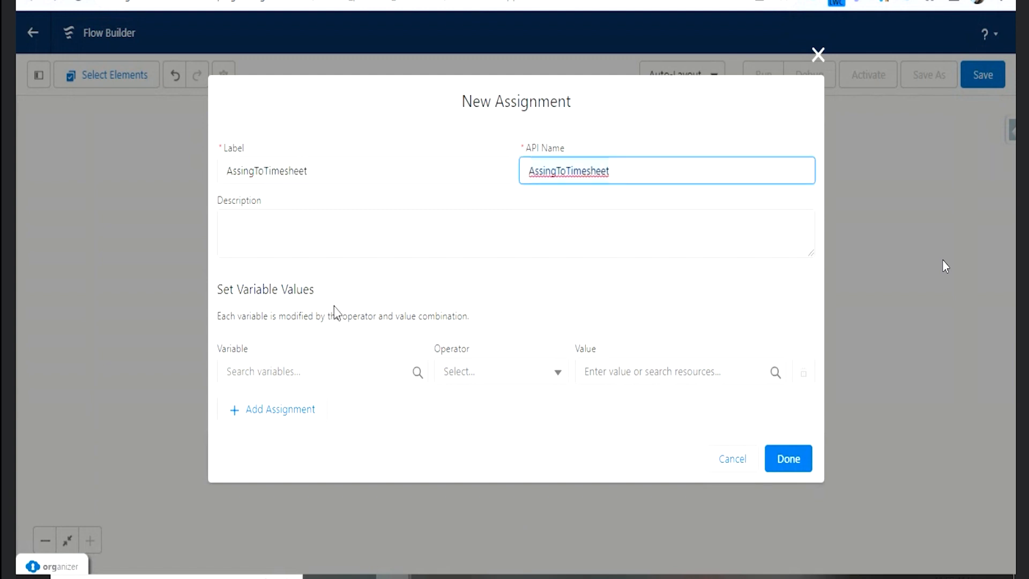
# - Create a new variable resource named Timesheet from the assignment's variable field
pyautogui.click(328, 370)
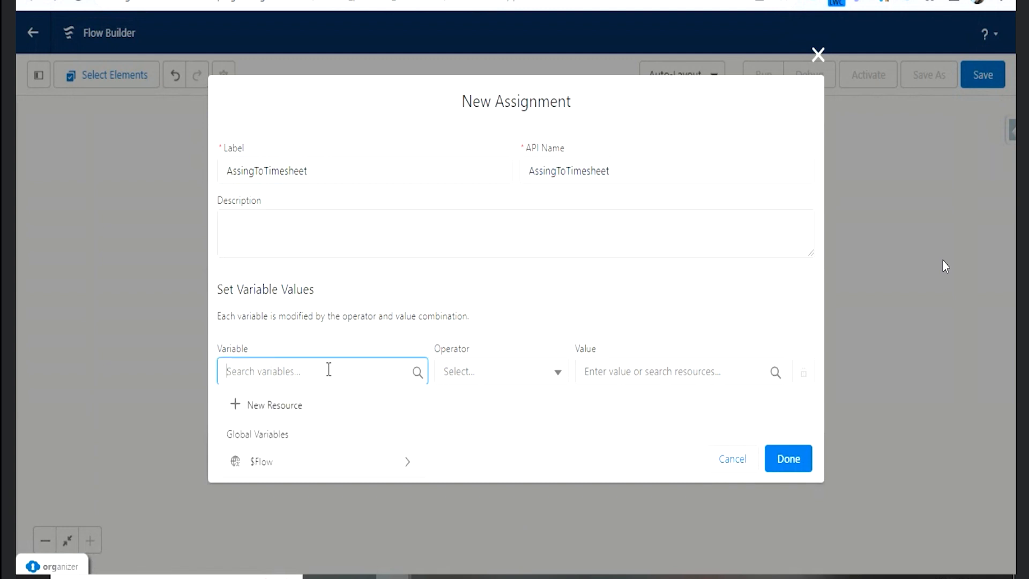
pyautogui.click(281, 411)
pyautogui.click(262, 227)
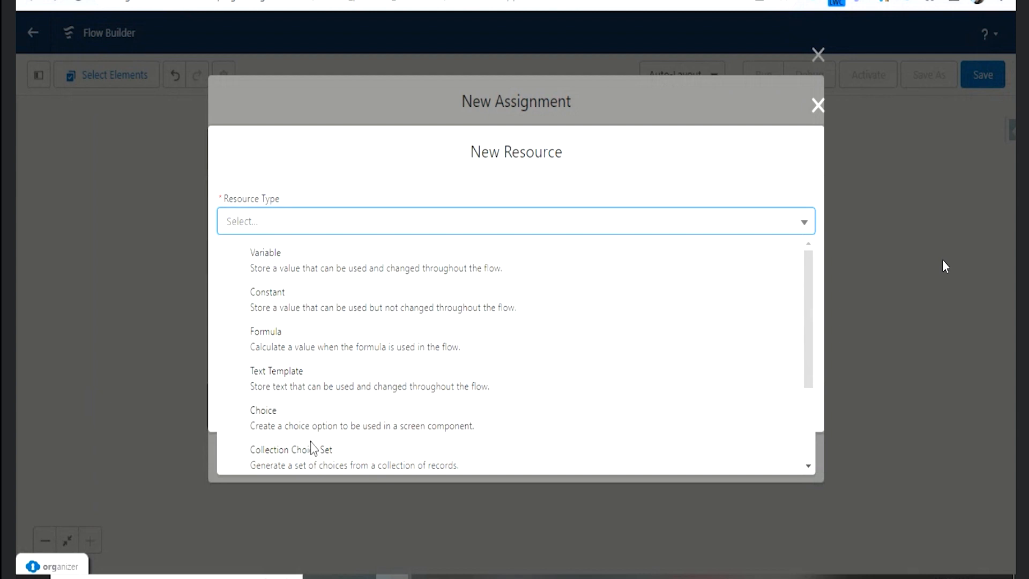
pyautogui.click(301, 268)
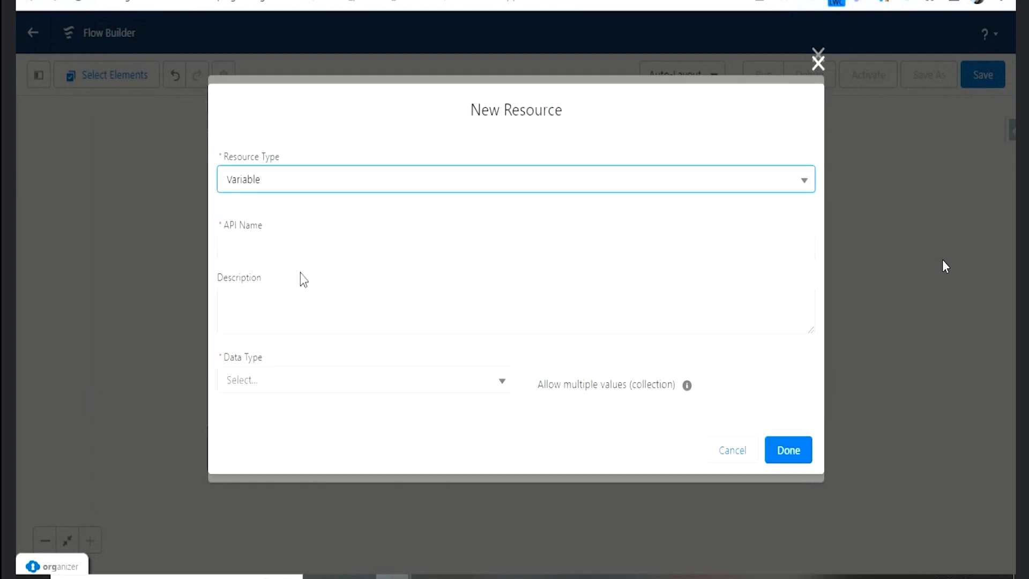
pyautogui.click(257, 244)
pyautogui.write('Timesheet')
pyautogui.press('Tab')
# - Give the Timesheet variable the Record data type with the Track Timesheet object, and finish the resource
pyautogui.click(334, 382)
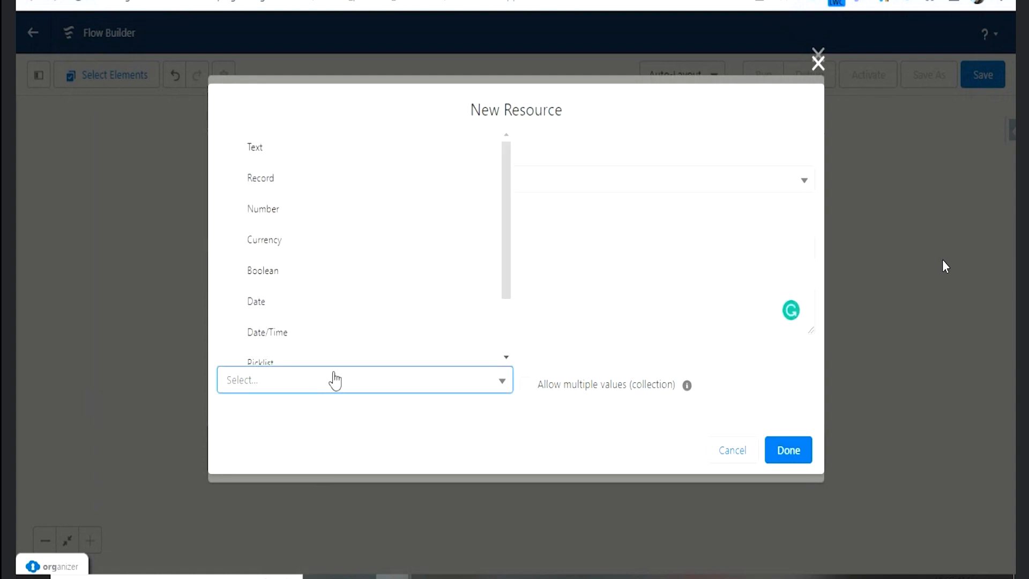
pyautogui.click(280, 191)
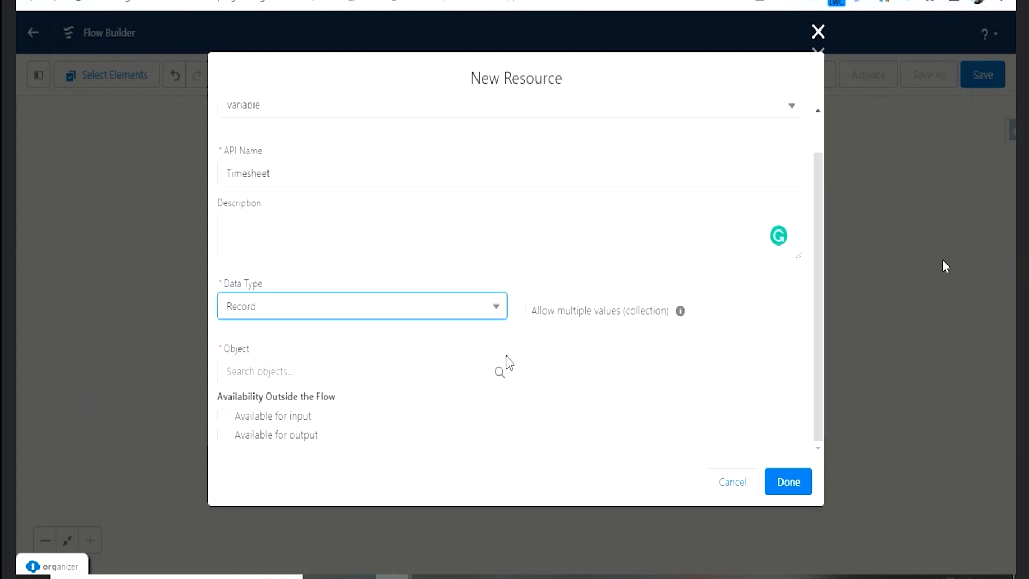
pyautogui.click(357, 372)
pyautogui.write('Times')
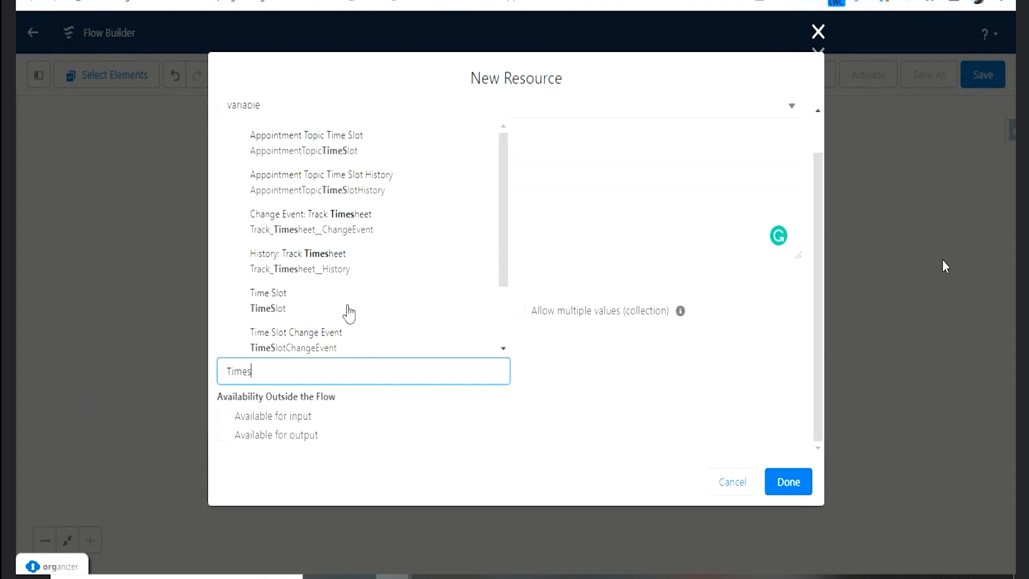
pyautogui.scroll(-2, 349, 314)
pyautogui.click(349, 345)
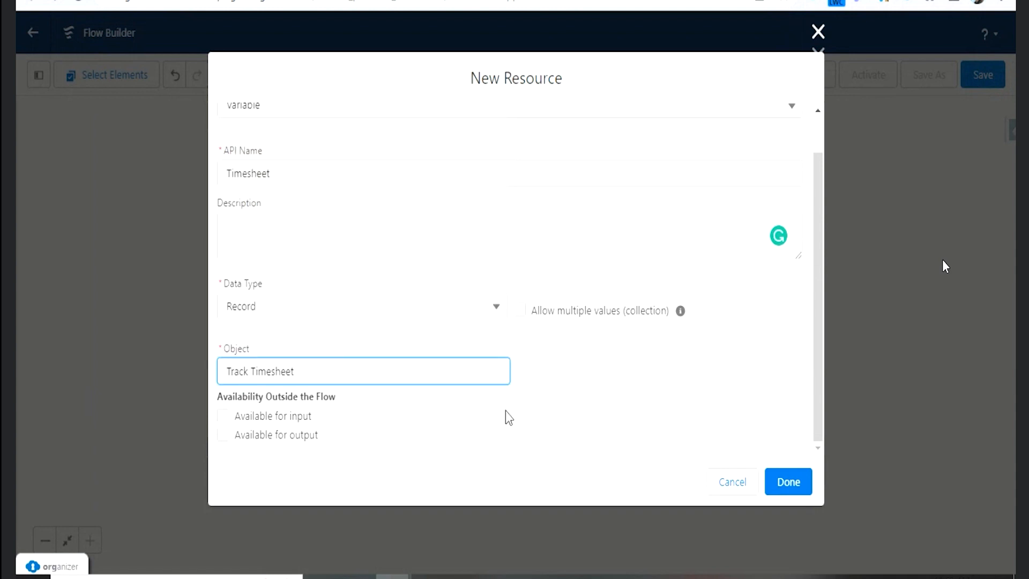
pyautogui.click(786, 483)
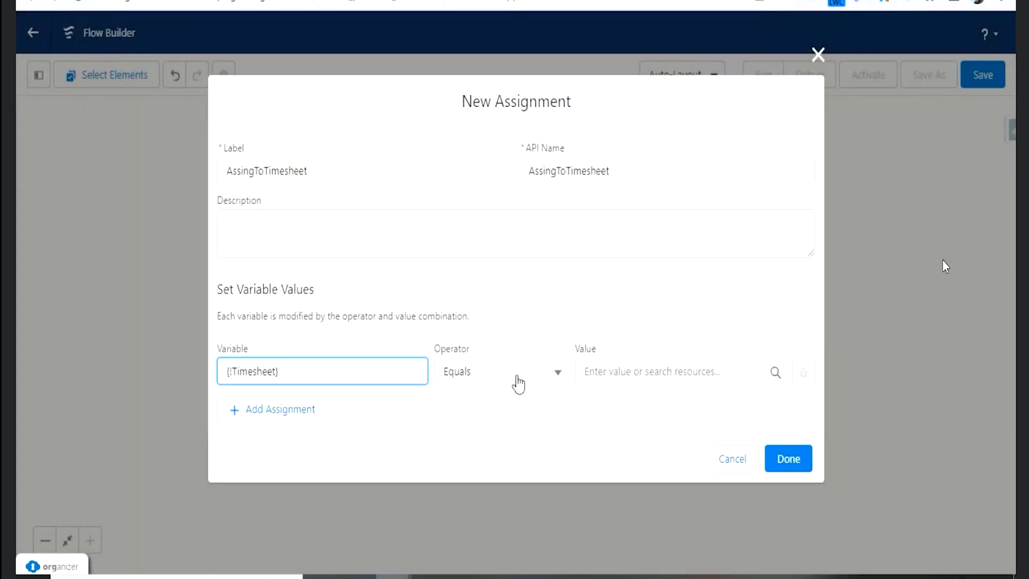
pyautogui.click(516, 416)
pyautogui.click(634, 375)
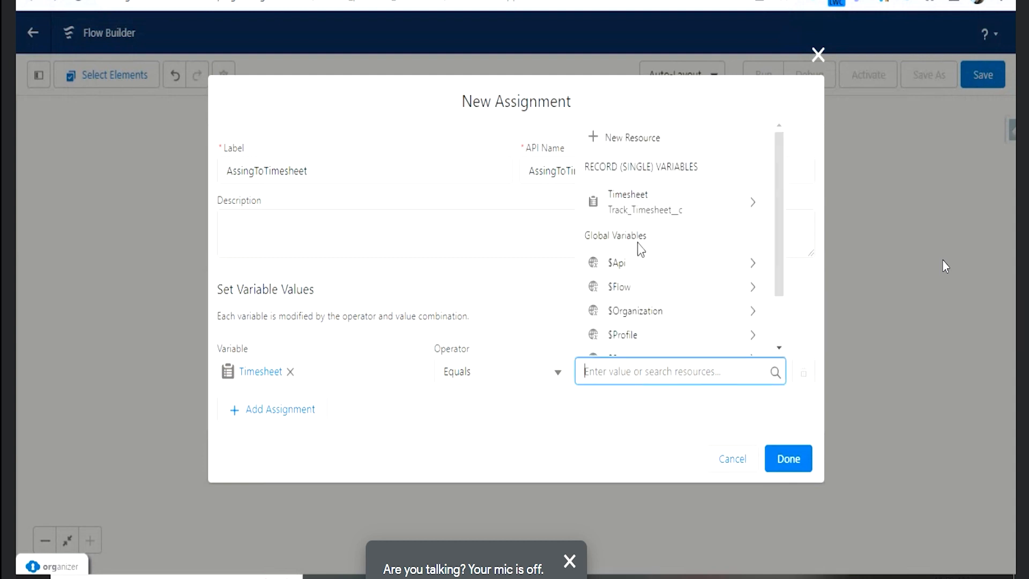
pyautogui.click(628, 202)
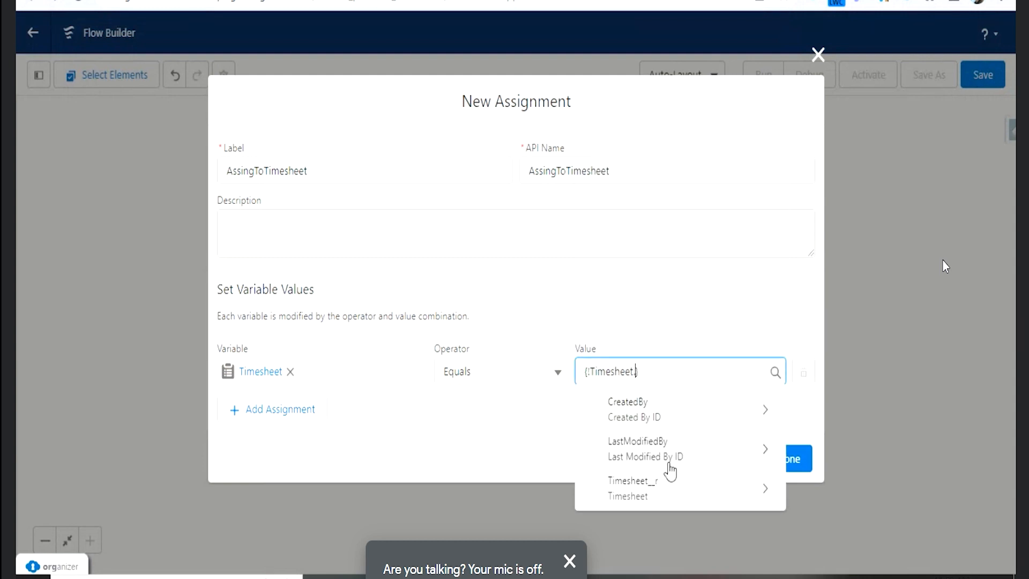
pyautogui.click(687, 490)
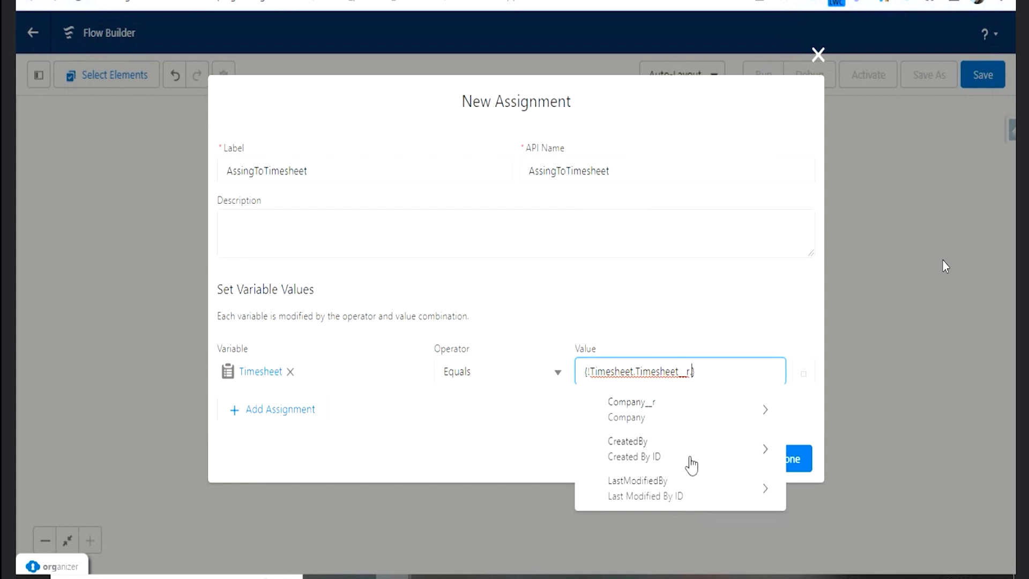
pyautogui.click(681, 414)
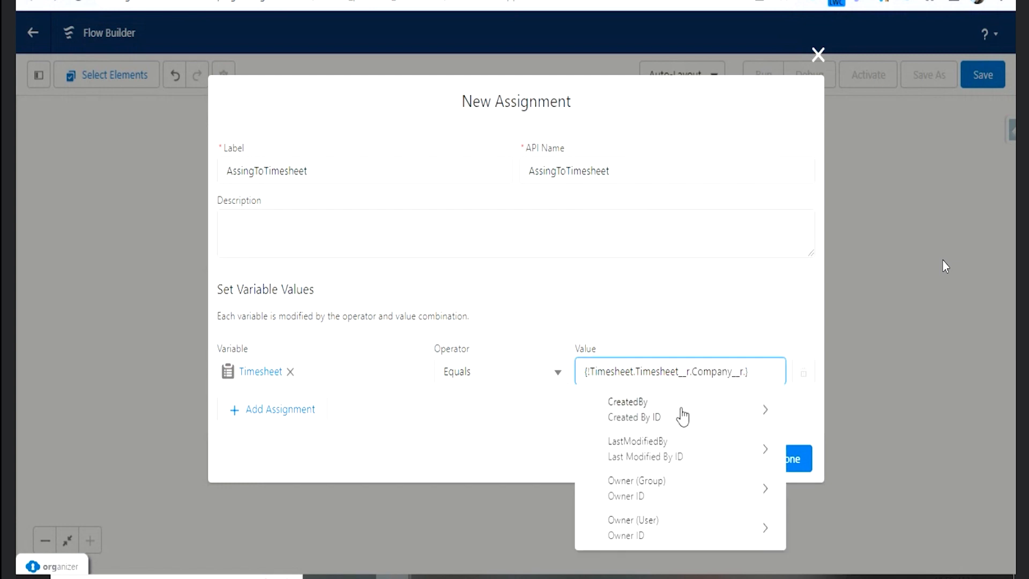
pyautogui.click(701, 323)
pyautogui.click(758, 356)
pyautogui.hotkey('ctrl', 'a')
pyautogui.press('BackSpace')
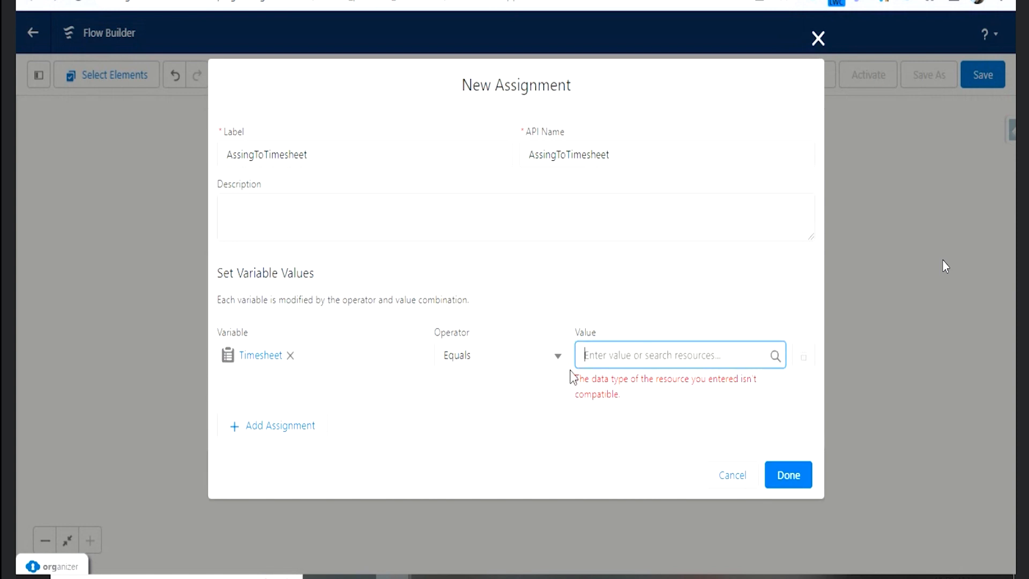
pyautogui.click(428, 399)
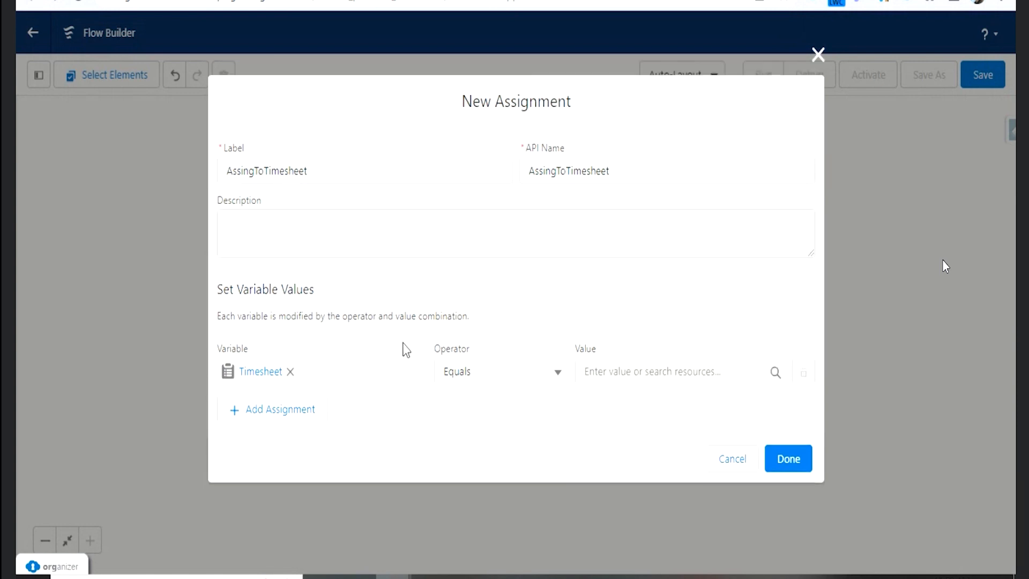
# - Replace the assigned variable with the Timesheet record's Hours field and set its value to the Hours screen component
pyautogui.click(291, 373)
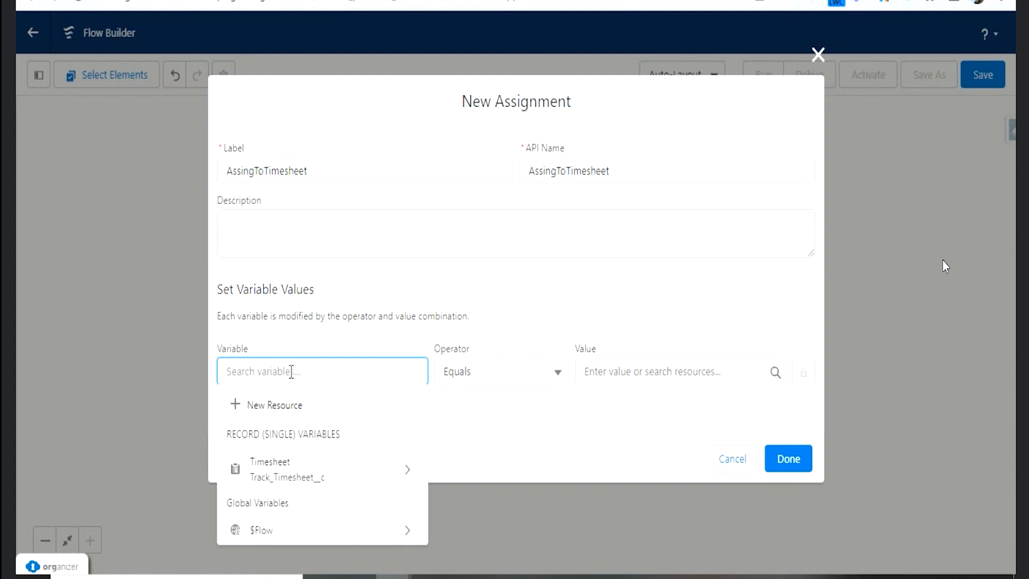
pyautogui.click(347, 470)
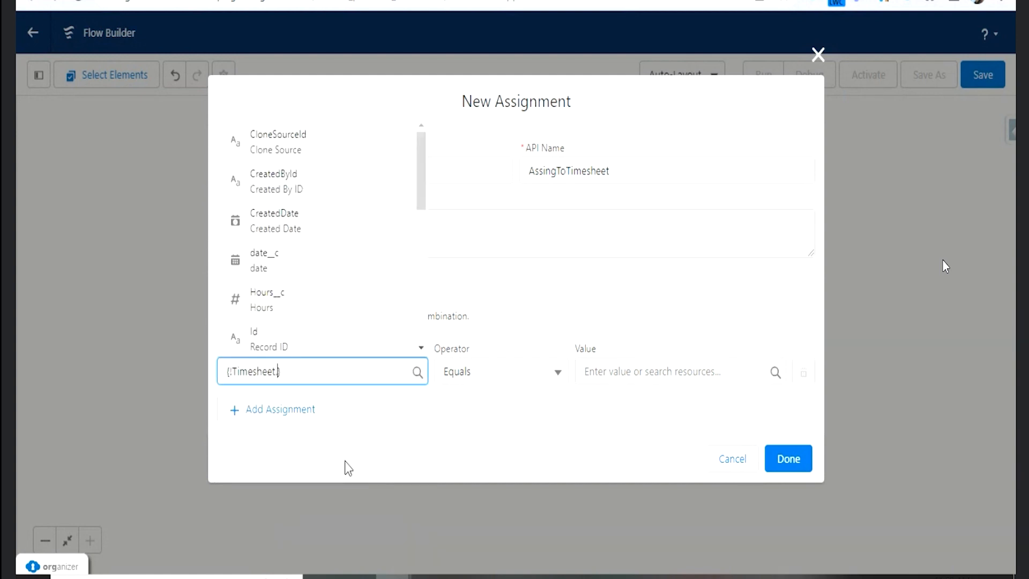
pyautogui.click(290, 302)
pyautogui.click(652, 370)
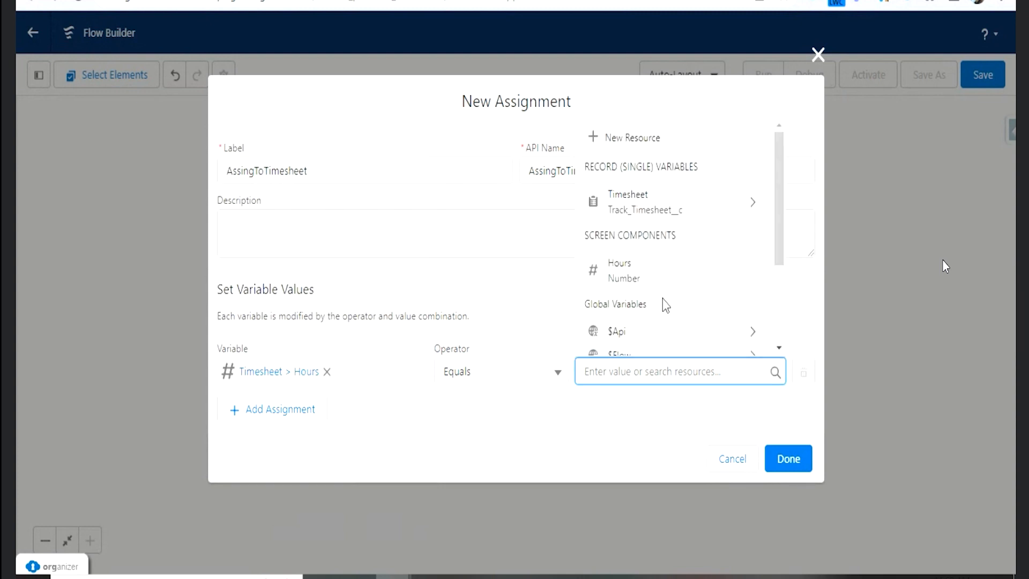
pyautogui.click(672, 277)
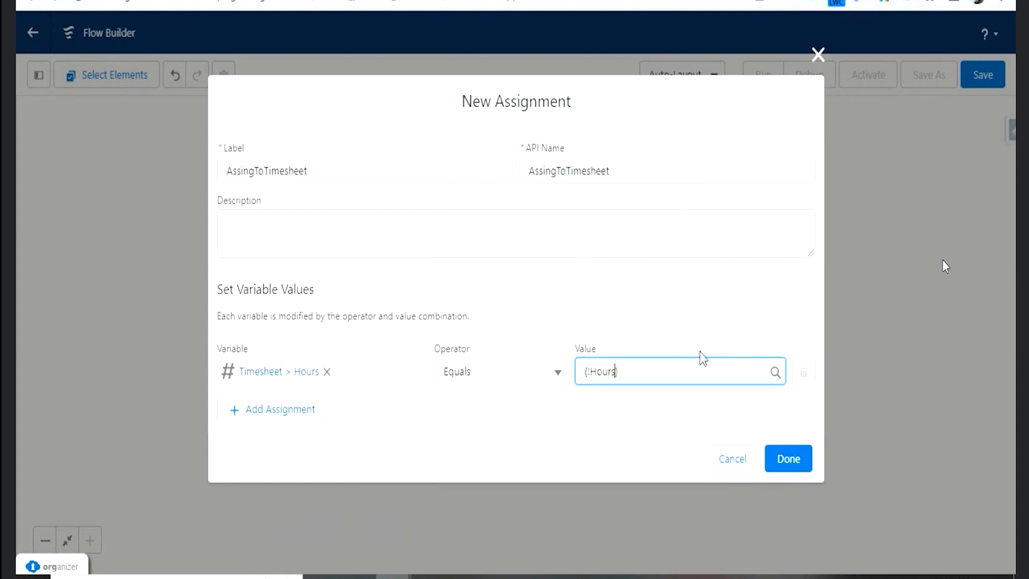
# - Add a second assignment that sets the Timesheet record's date field equal to the Select_Date screen component
pyautogui.click(321, 411)
pyautogui.click(310, 403)
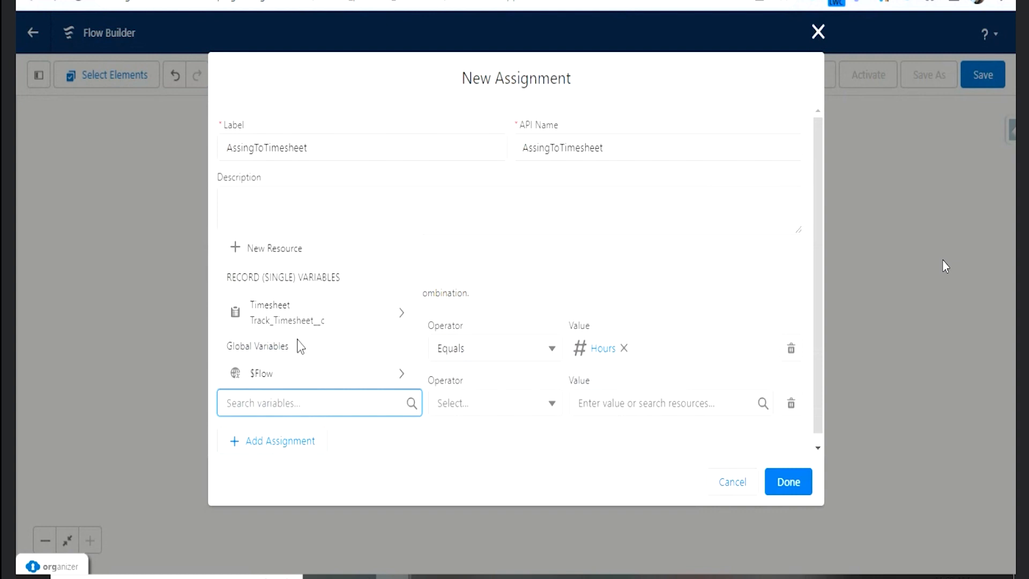
pyautogui.click(287, 321)
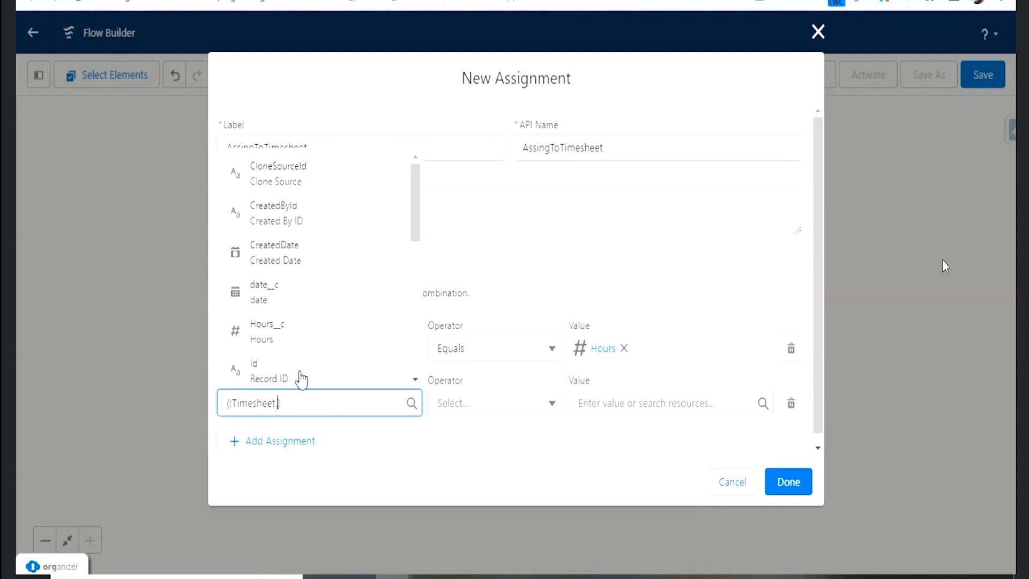
pyautogui.click(293, 298)
pyautogui.click(637, 405)
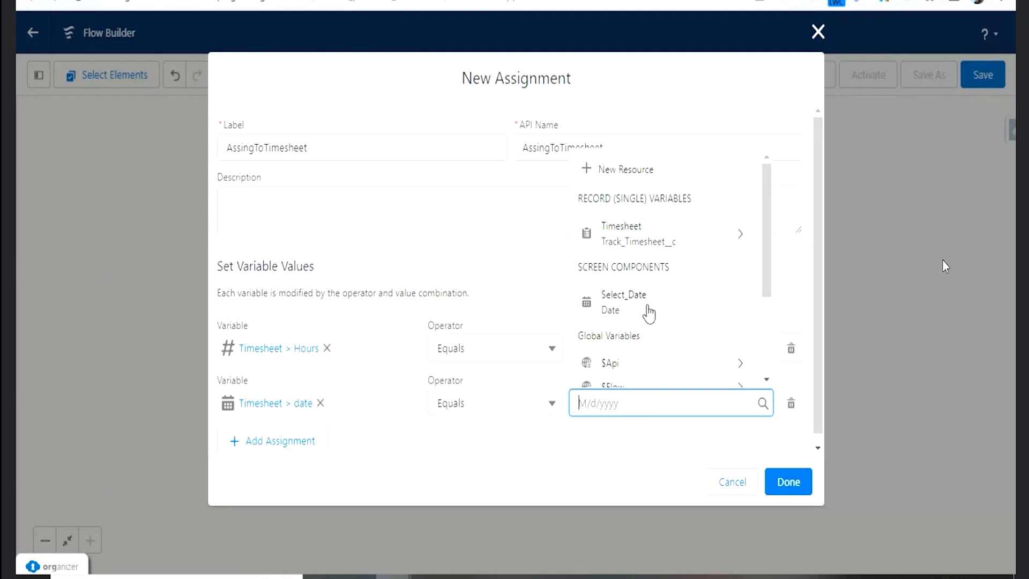
pyautogui.click(650, 312)
# - Add a third assignment setting the Timesheet record's Project Name equal to the ProjectName screen component, and finish the Assignment element
pyautogui.click(316, 441)
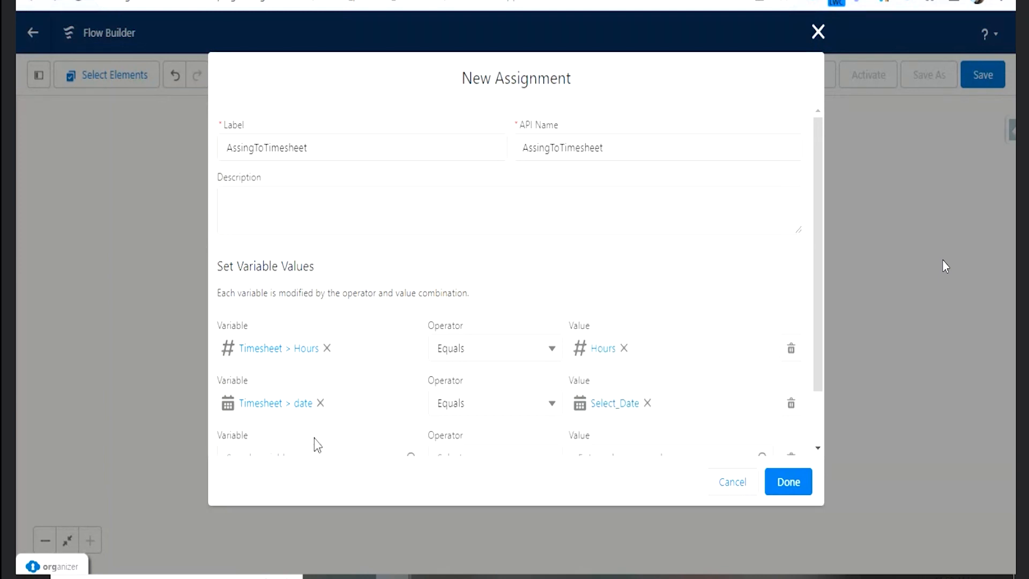
pyautogui.scroll(-1, 384, 345)
pyautogui.click(336, 396)
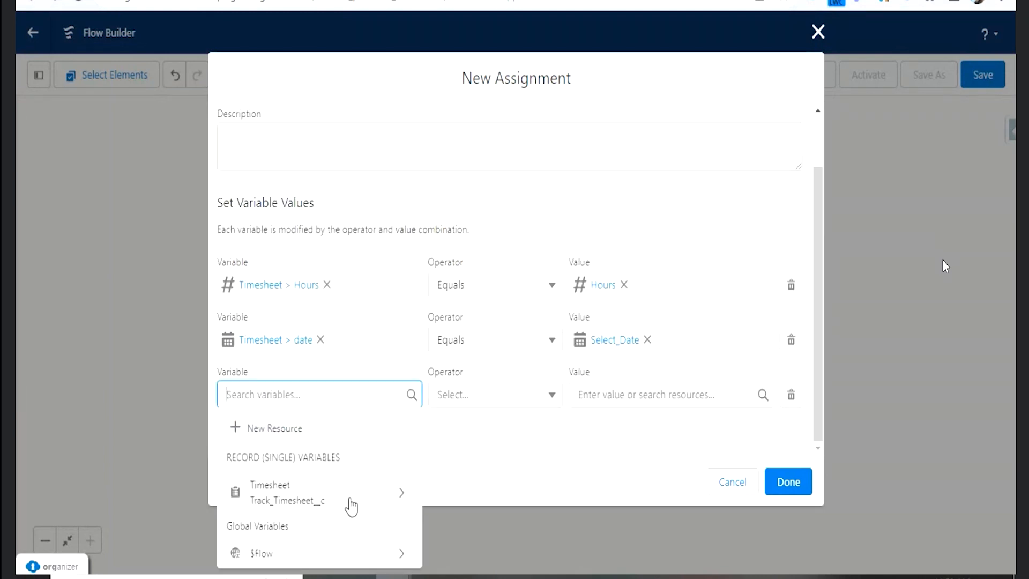
pyautogui.click(348, 495)
pyautogui.scroll(-3, 322, 322)
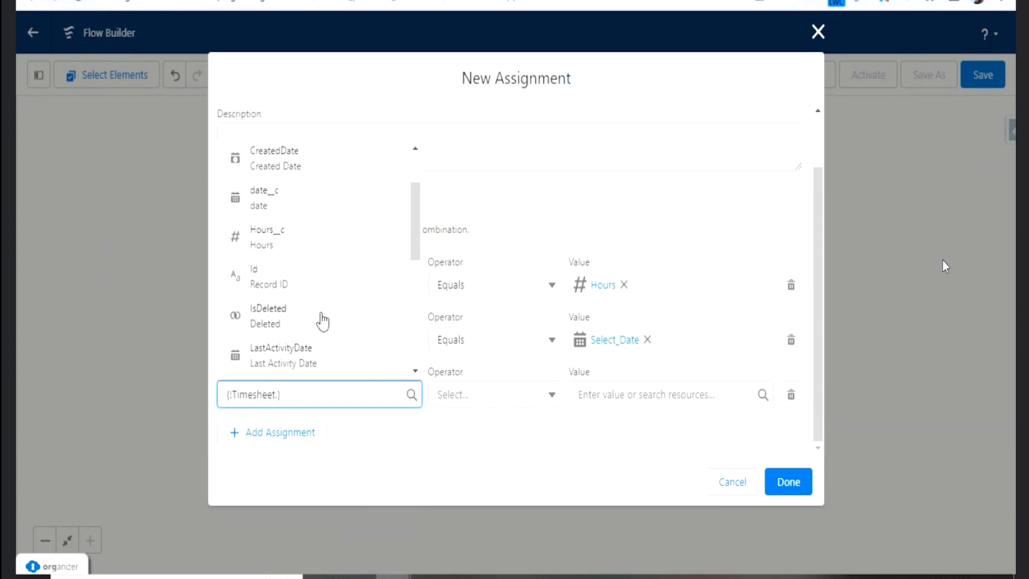
pyautogui.scroll(-5, 332, 349)
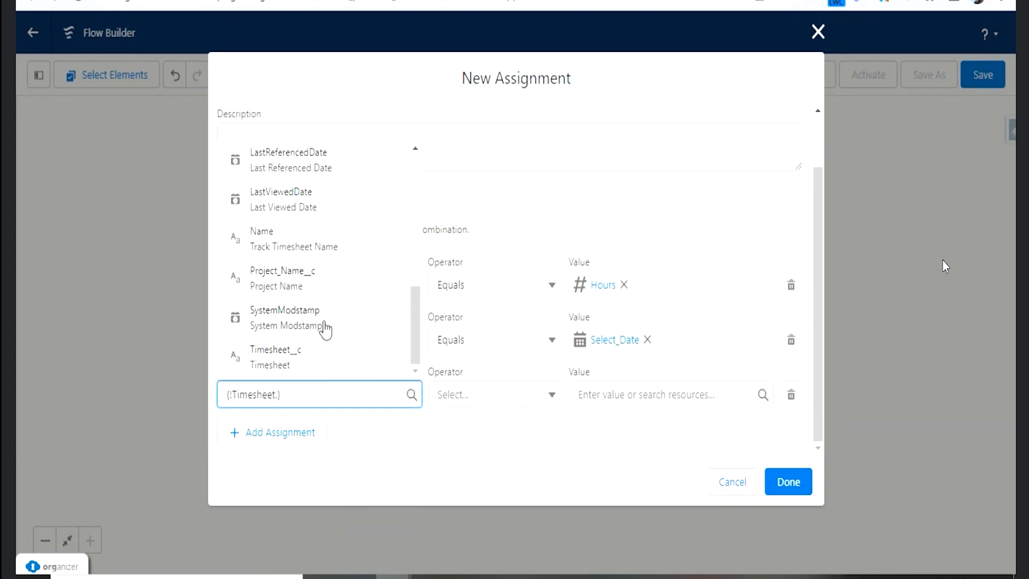
pyautogui.click(312, 288)
pyautogui.click(610, 386)
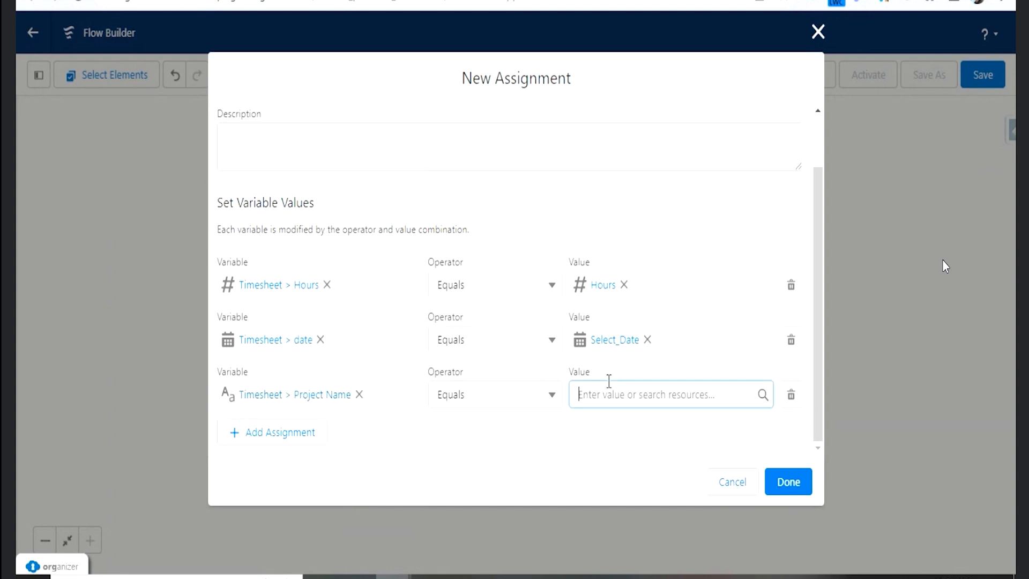
pyautogui.click(646, 233)
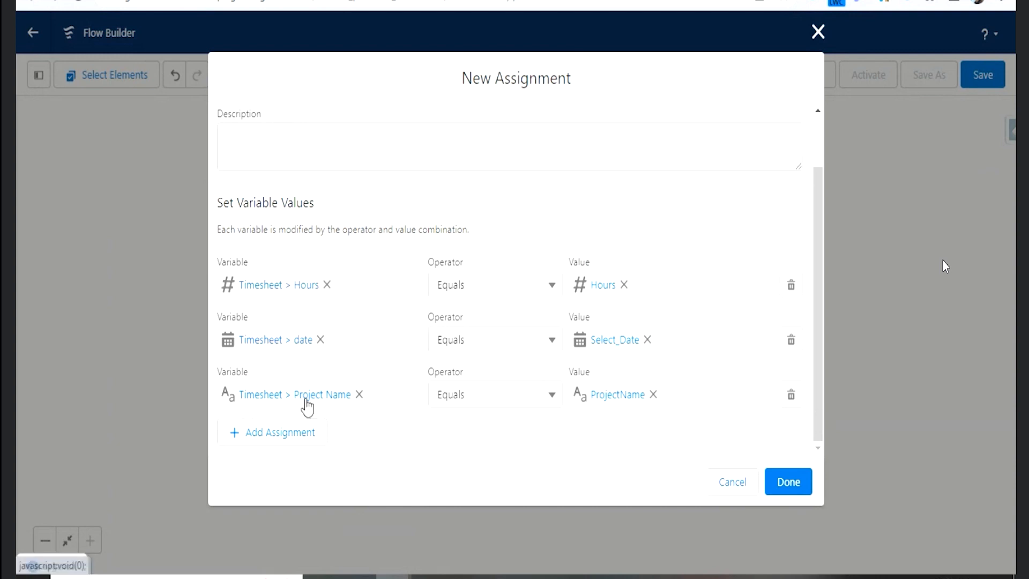
pyautogui.click(783, 485)
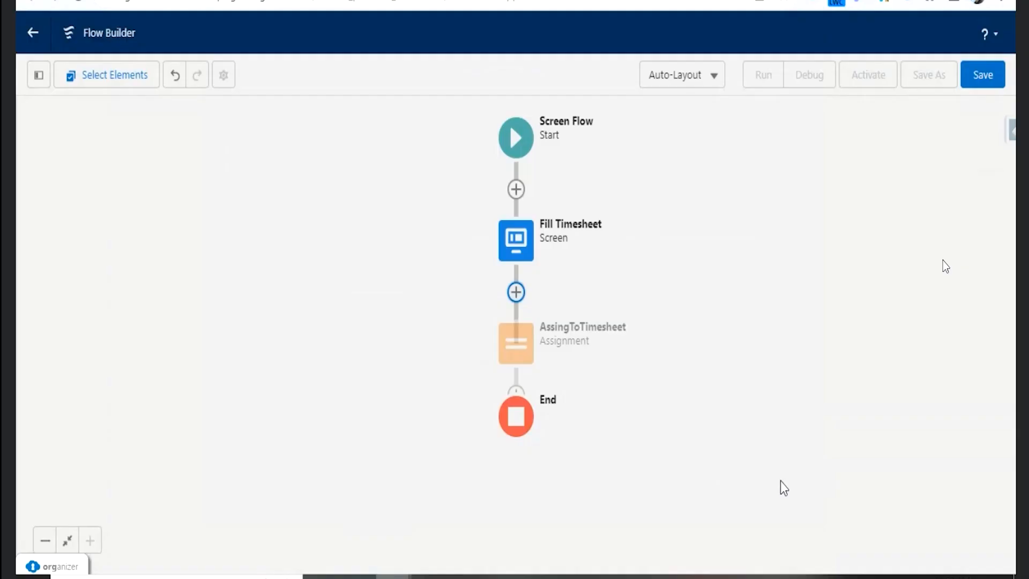
# - Add a Create Records element after the AssingToTimesheet assignment and label it CreateTime
pyautogui.click(523, 399)
pyautogui.scroll(-5, 539, 515)
pyautogui.scroll(3, 538, 535)
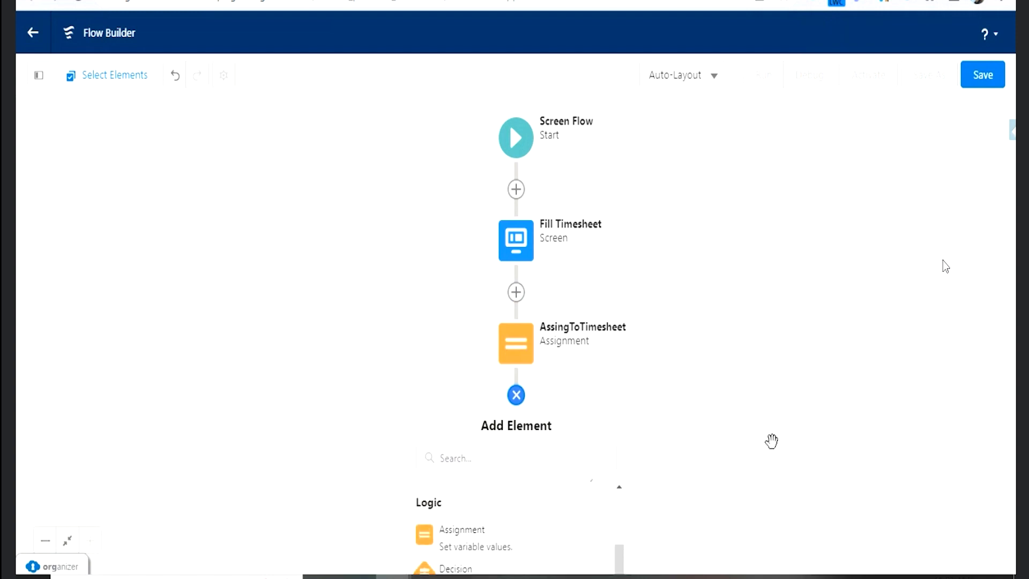
pyautogui.moveTo(758, 418); pyautogui.dragTo(776, 172)
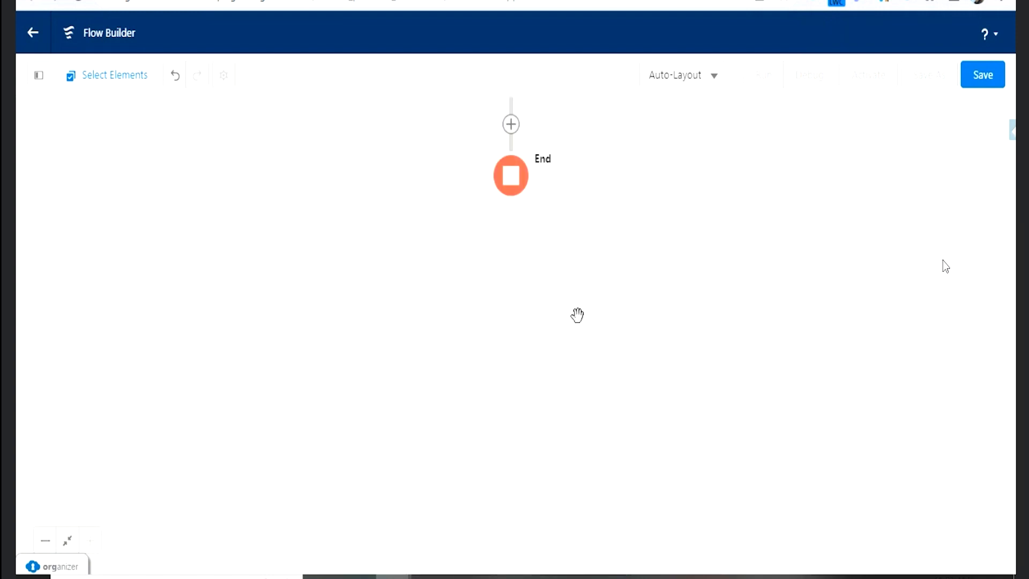
pyautogui.click(516, 128)
pyautogui.scroll(-6, 507, 356)
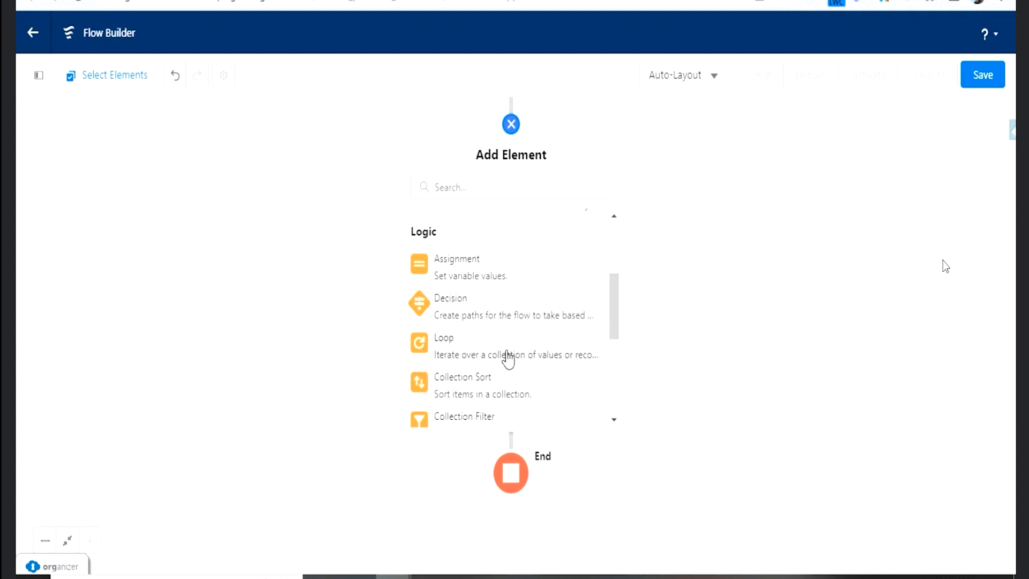
pyautogui.click(471, 334)
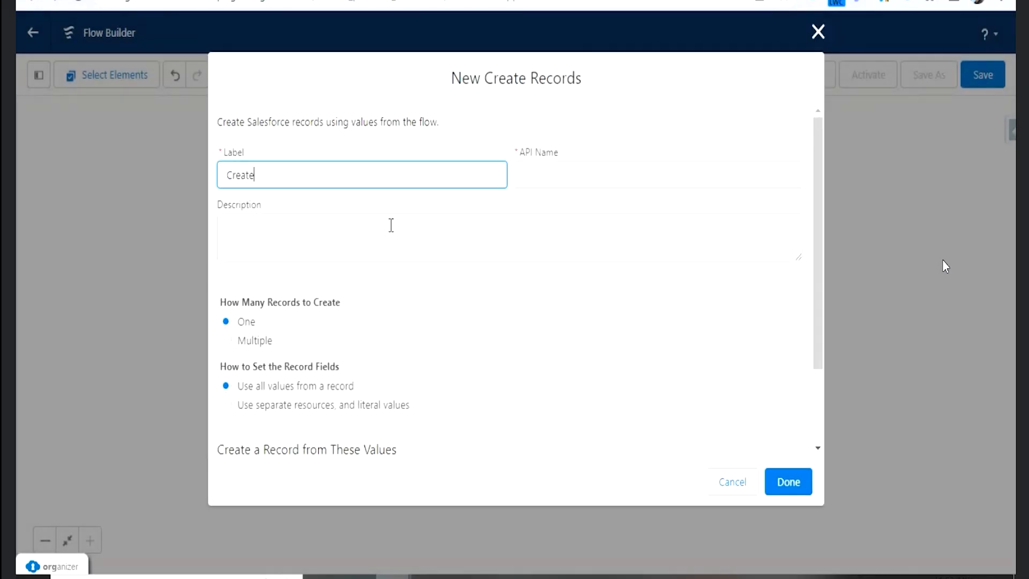
pyautogui.write('CreateTimesheetRecord')
pyautogui.press('Tab')
# - Choose the Timesheet record variable as the source of values for the record to create
pyautogui.scroll(-2, 378, 272)
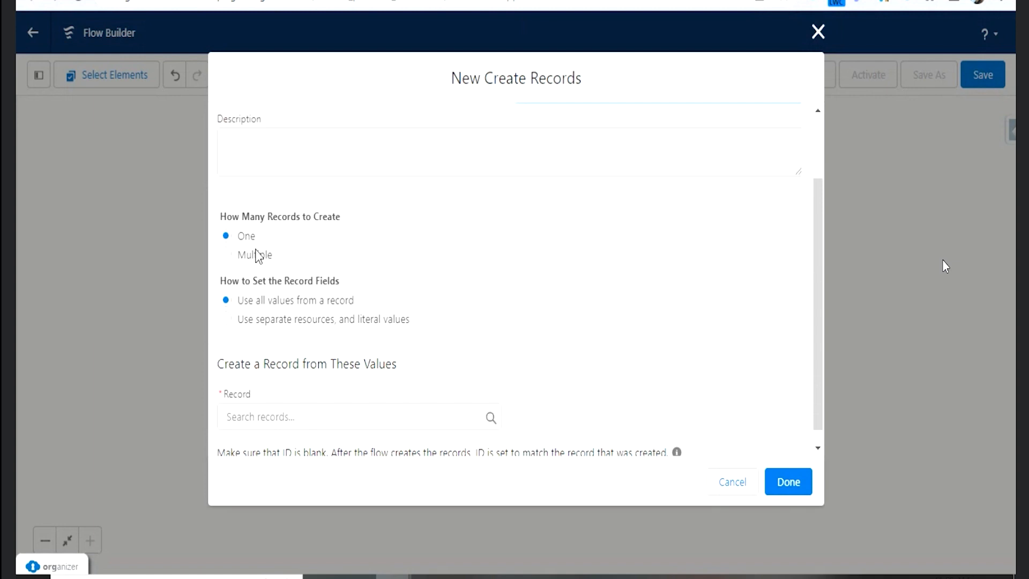
pyautogui.click(312, 418)
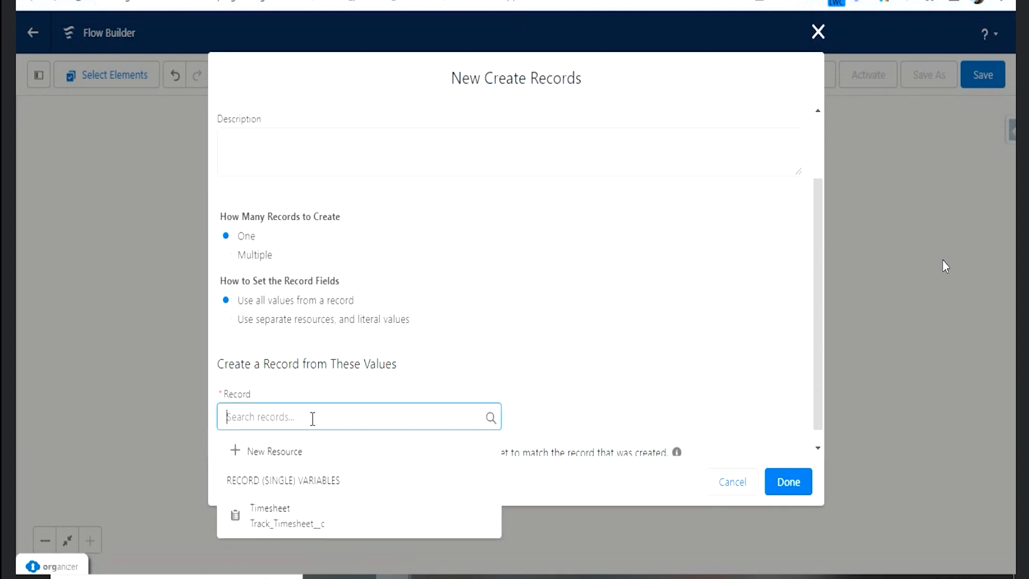
pyautogui.click(339, 521)
pyautogui.scroll(-1, 400, 375)
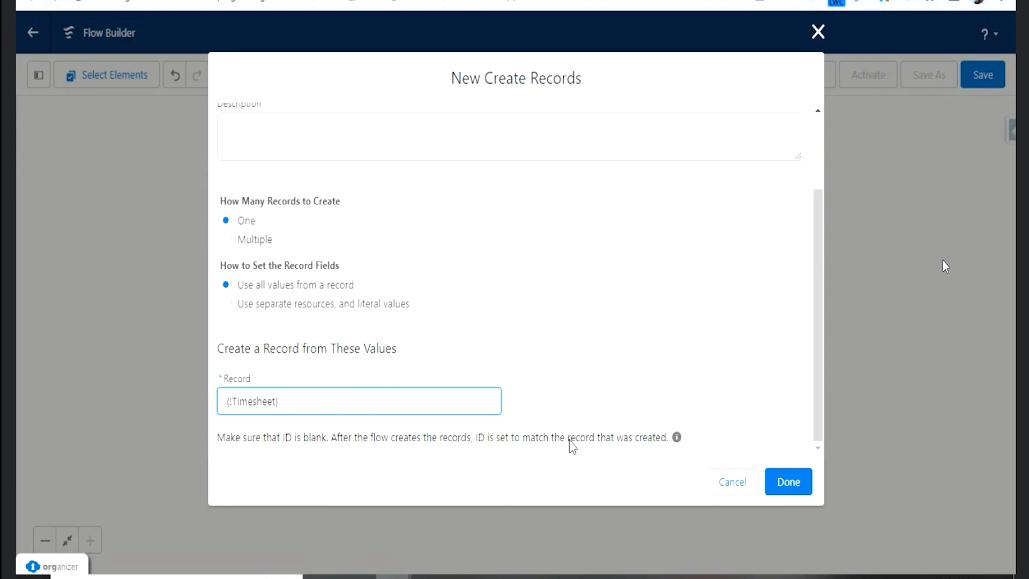
# - Finish the Create Records element and add a Screen element after it, labelled Error Screen with API name Error_Screen
pyautogui.click(804, 482)
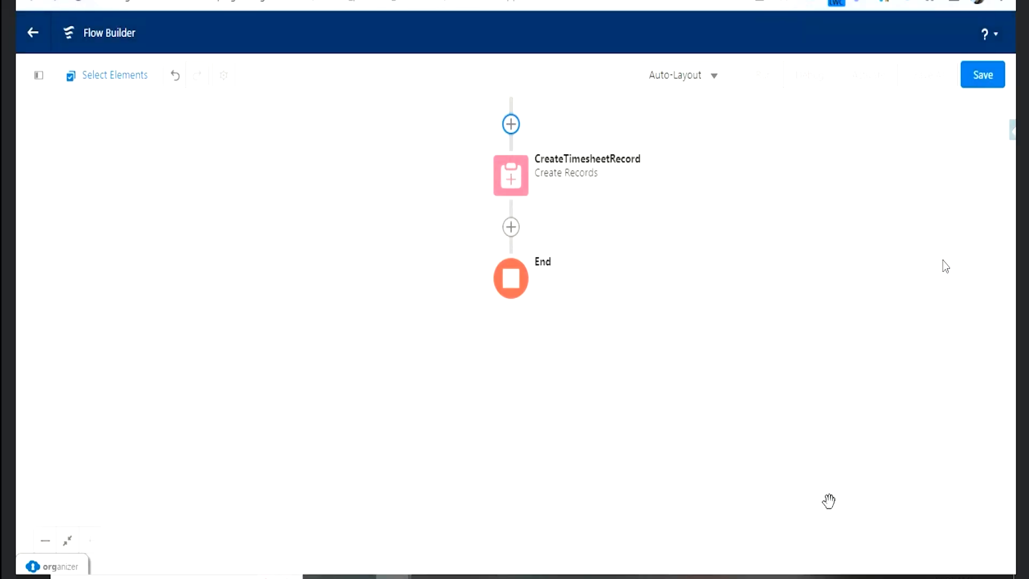
pyautogui.scroll(2, 718, 349)
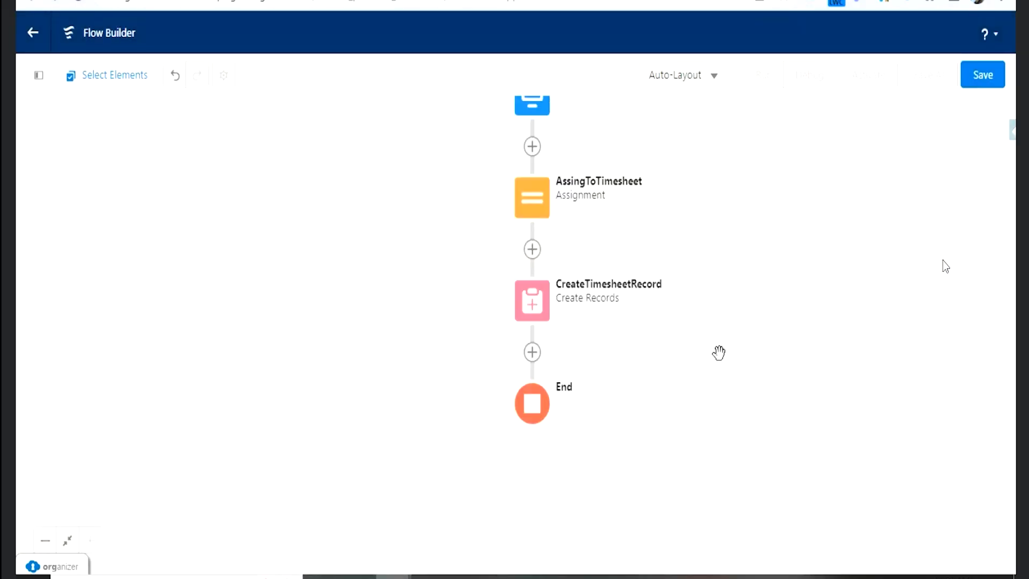
pyautogui.click(529, 353)
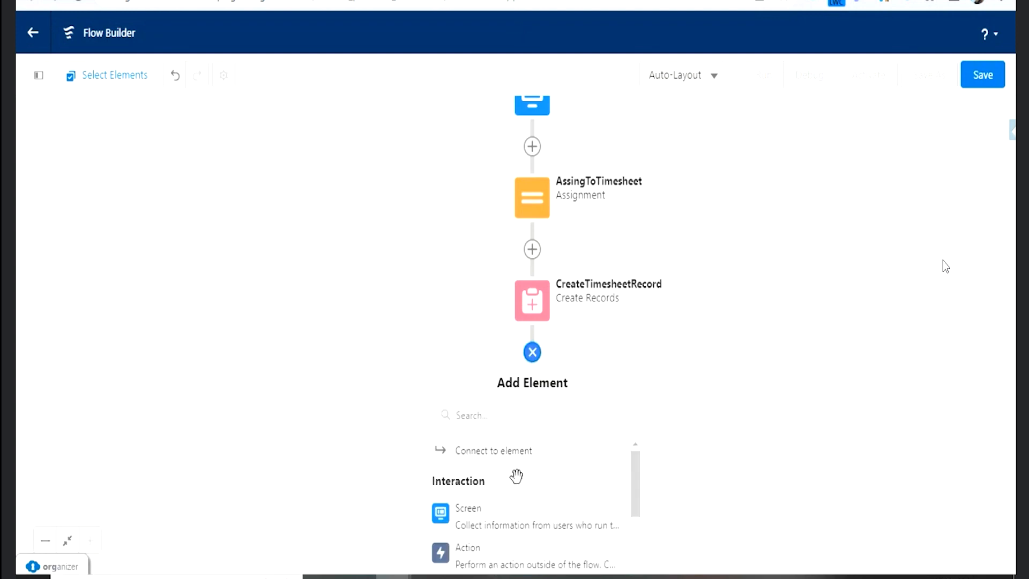
pyautogui.click(503, 509)
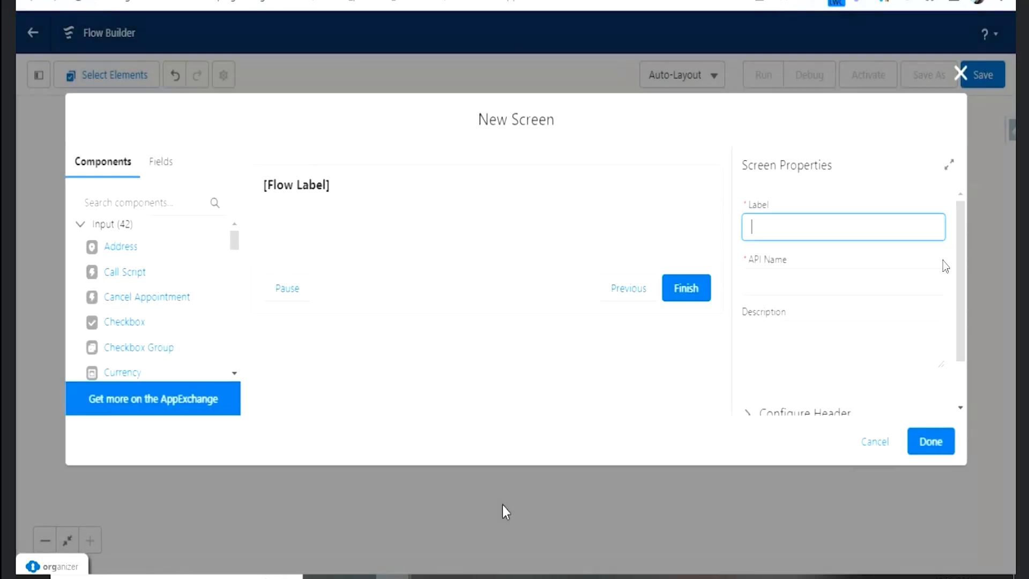
pyautogui.click(314, 195)
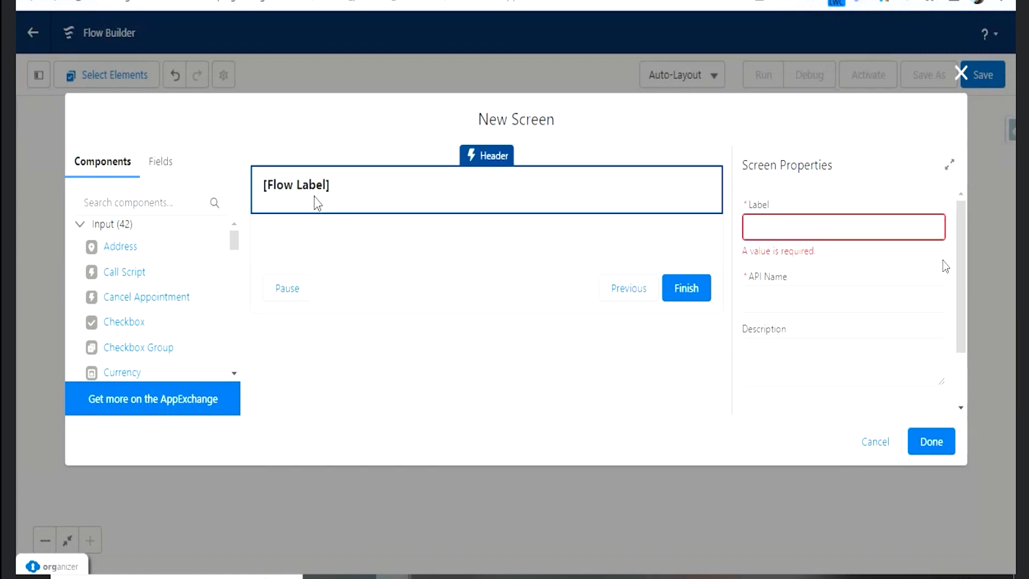
pyautogui.click(764, 226)
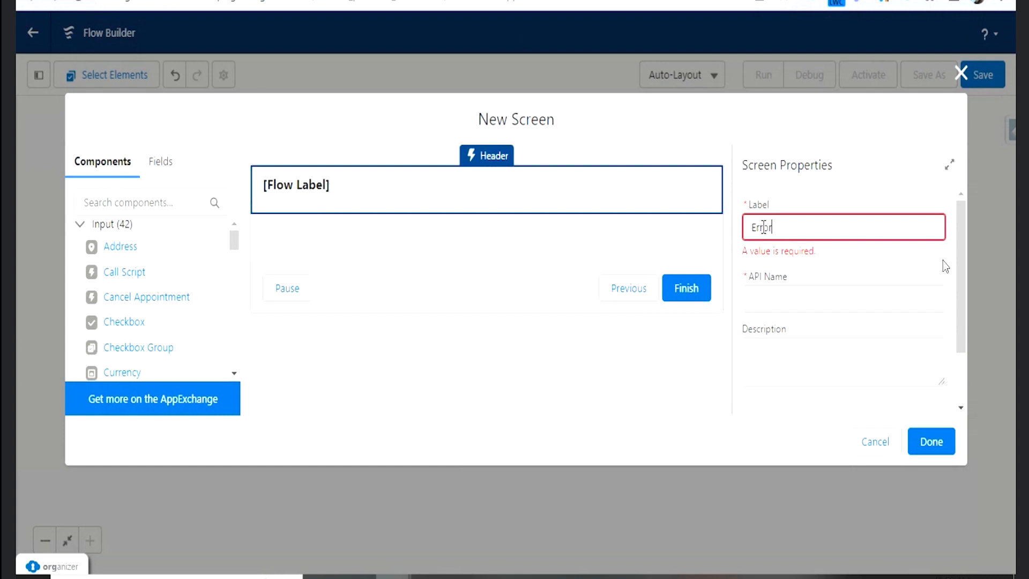
pyautogui.write('Error Screen')
pyautogui.press('Tab')
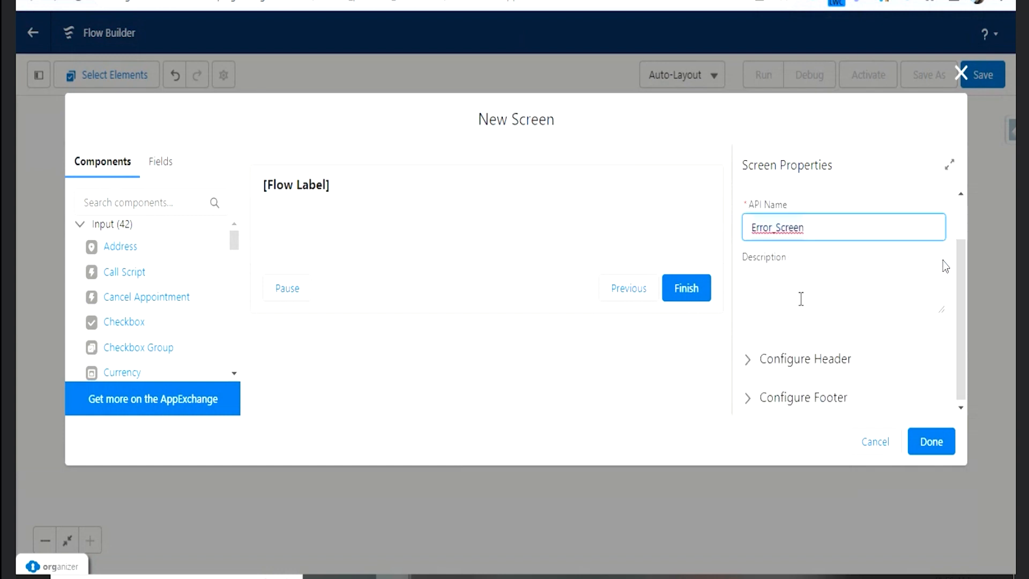
# - Find the Display Text component and add it to the Error Screen below the header
pyautogui.click(147, 209)
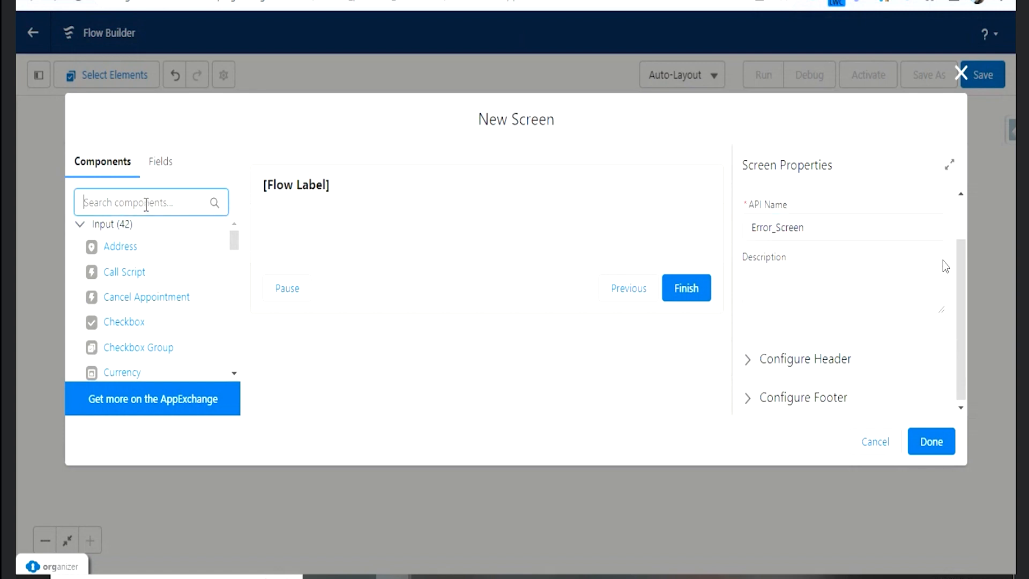
pyautogui.write('te')
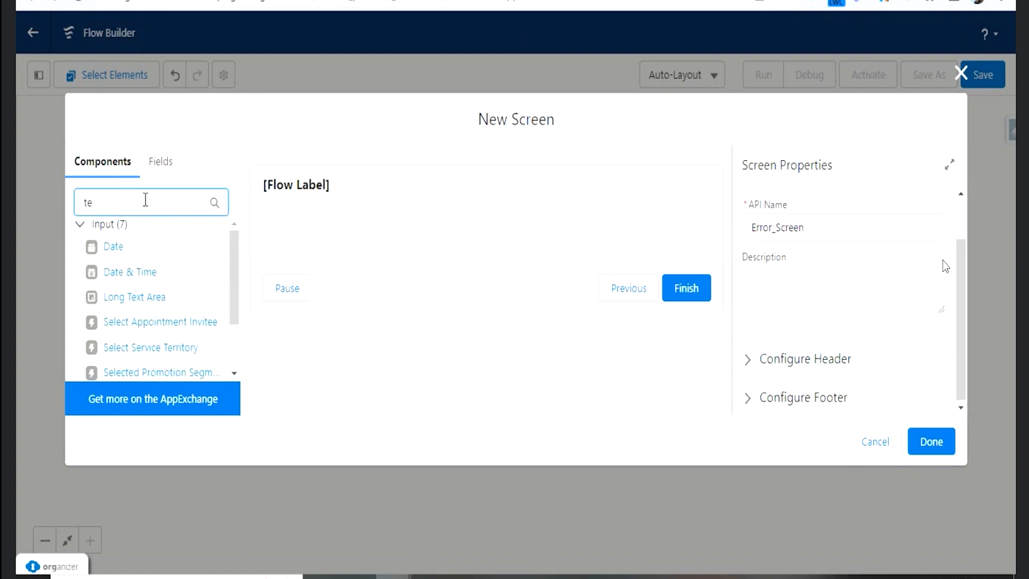
pyautogui.press('BackSpace')
pyautogui.press('BackSpace')
pyautogui.write('di')
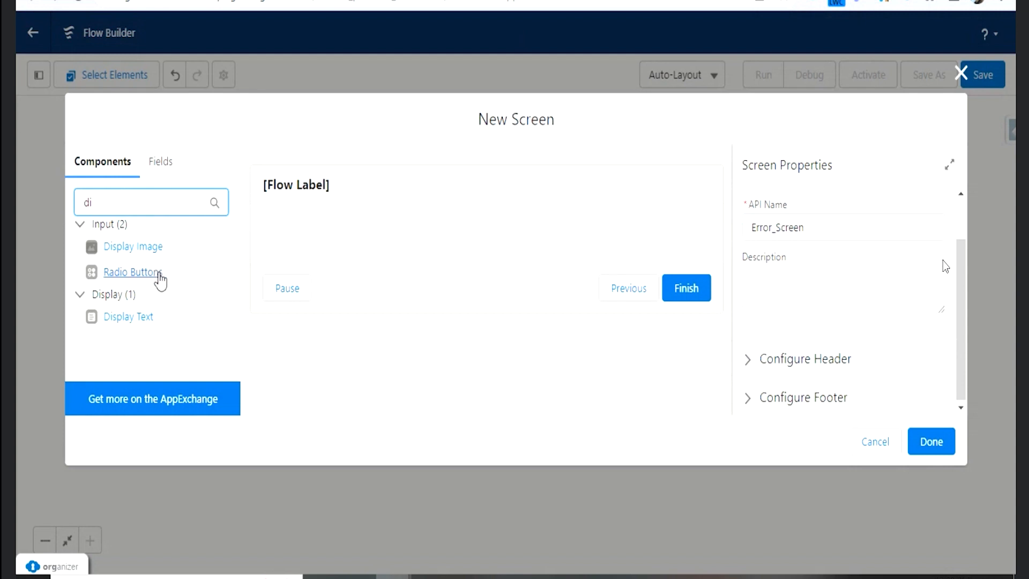
pyautogui.moveTo(153, 325); pyautogui.dragTo(345, 245)
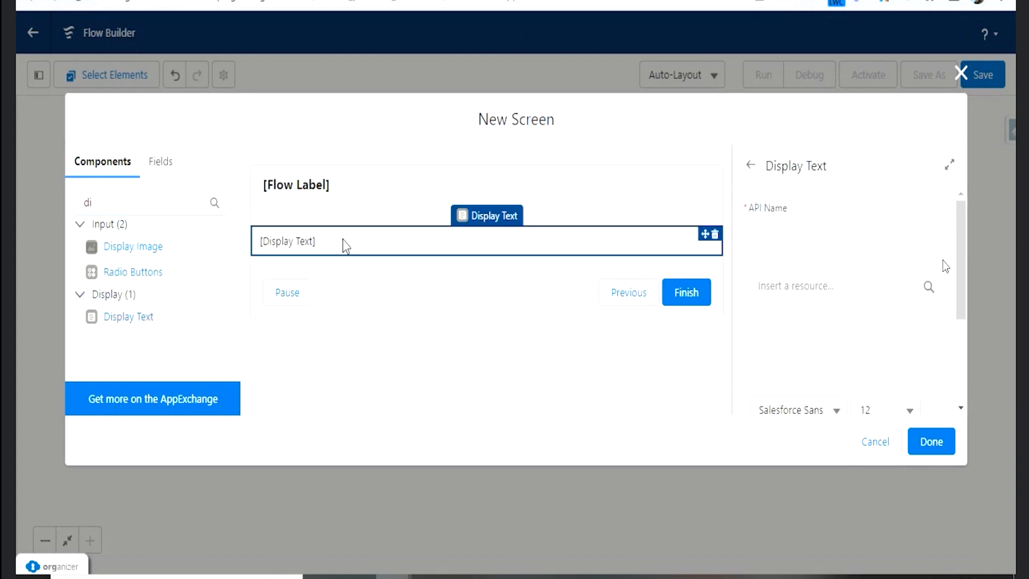
pyautogui.click(801, 285)
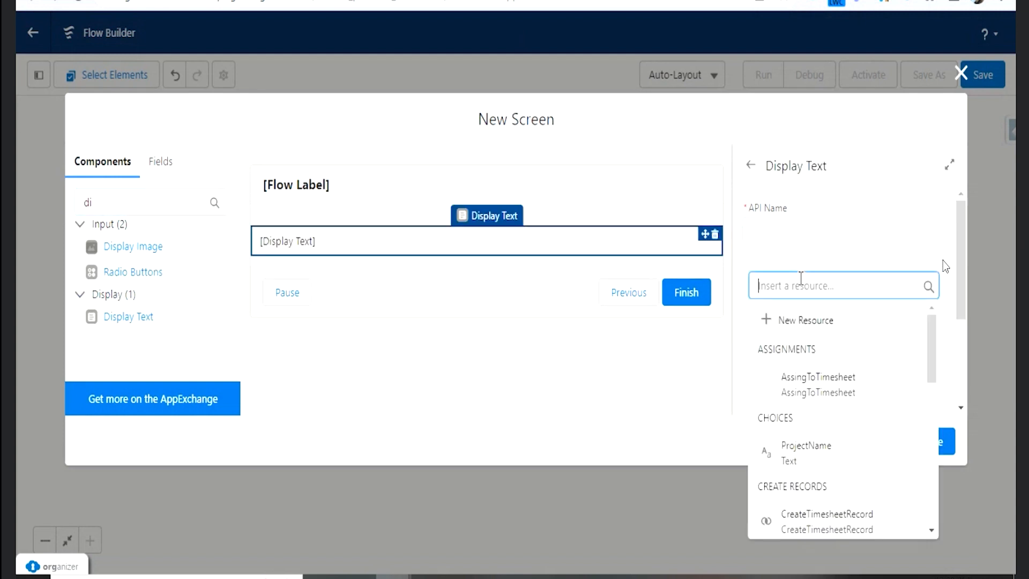
pyautogui.scroll(-5, 860, 357)
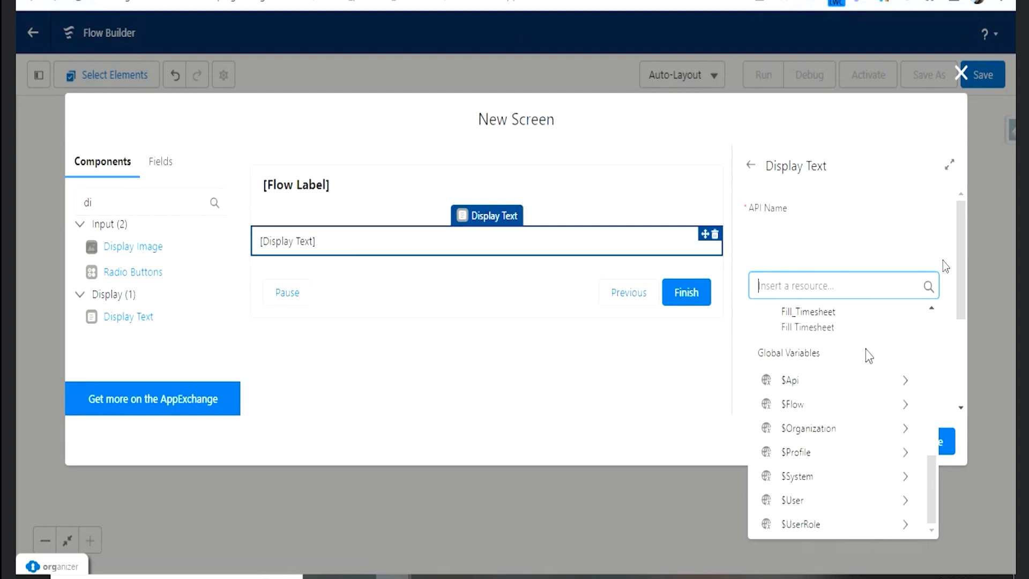
pyautogui.scroll(1, 869, 356)
pyautogui.click(604, 403)
pyautogui.scroll(-1, 796, 336)
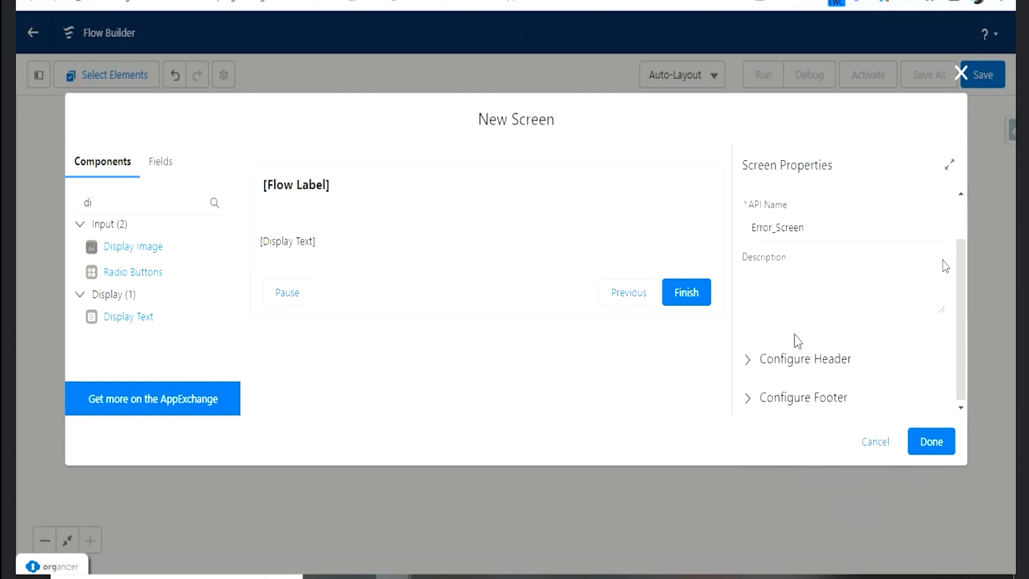
# - Enter the message "Error Occurred" in the Display Text component, correcting its spelling
pyautogui.click(423, 238)
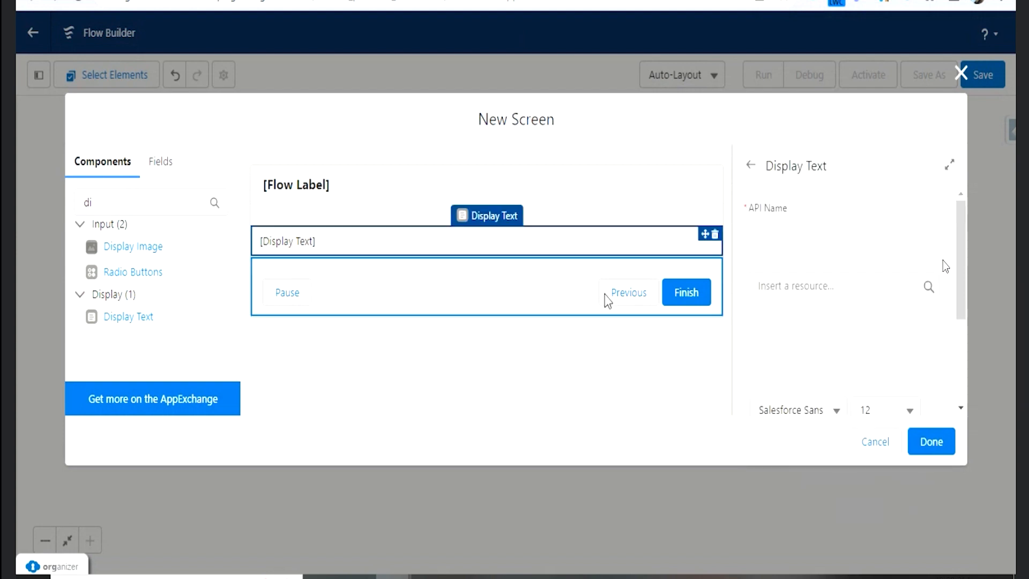
pyautogui.click(785, 362)
pyautogui.write('Erro')
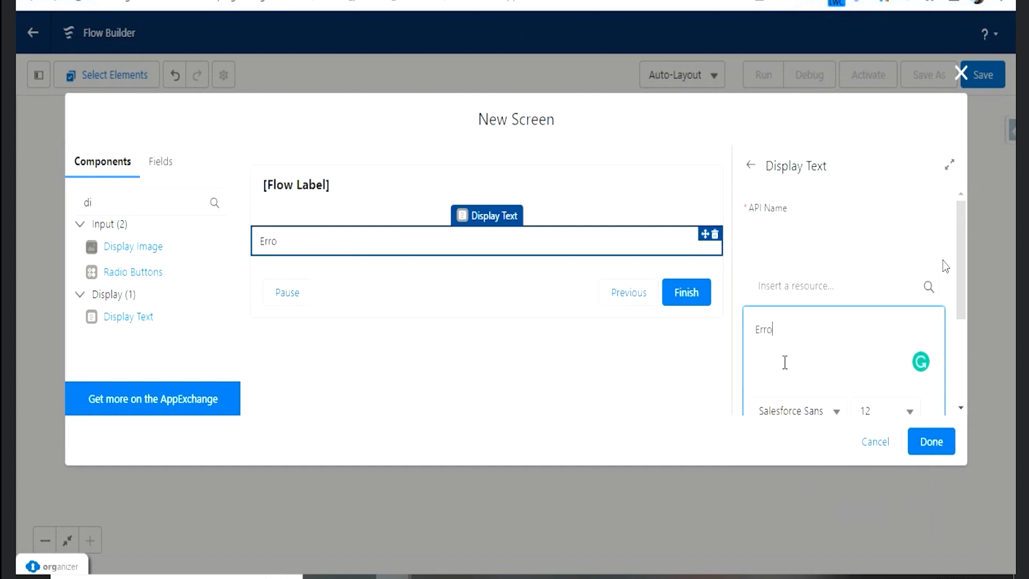
pyautogui.write('r Occured')
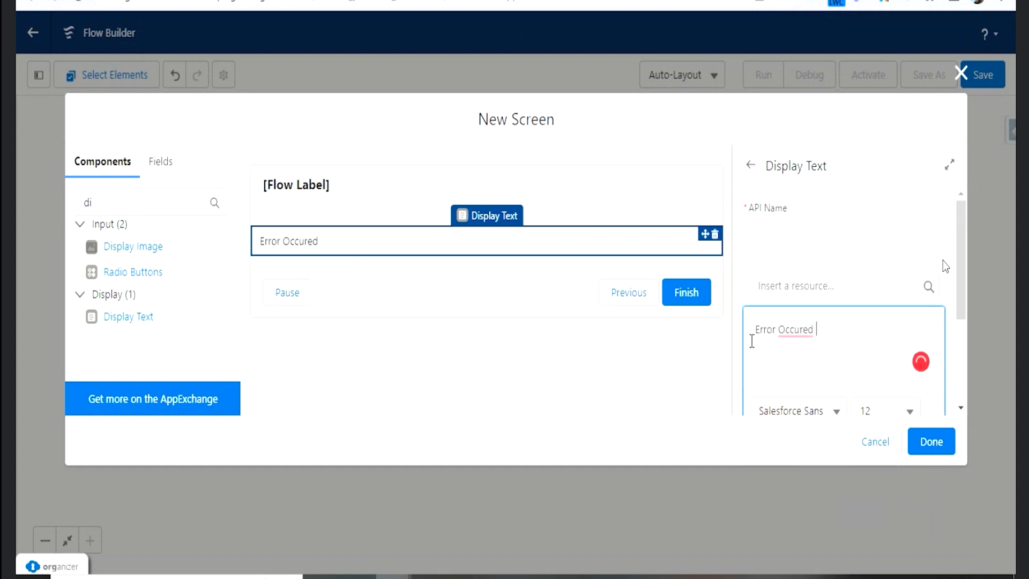
pyautogui.click(791, 346)
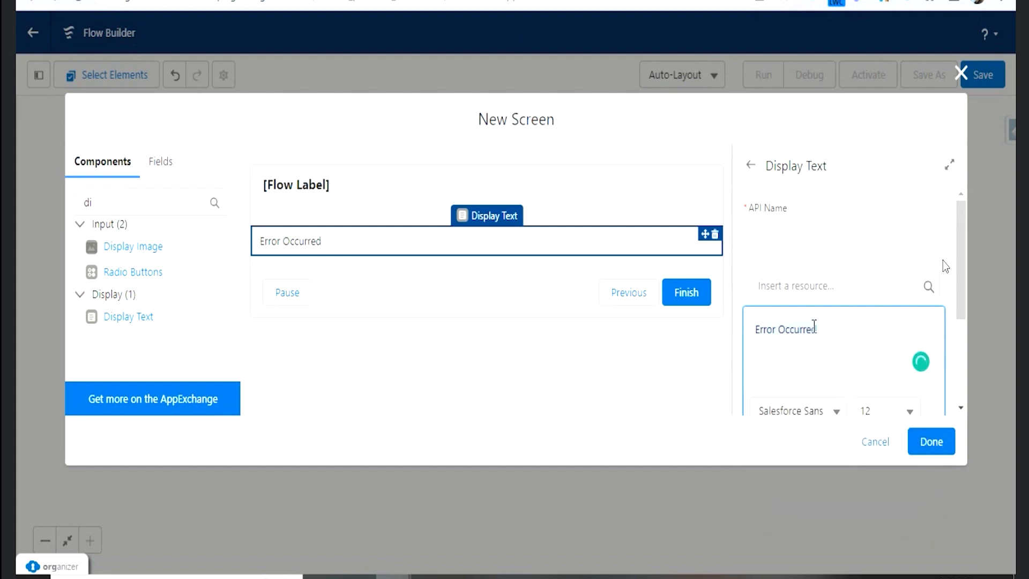
# - Format the "Error Occurred" text as bold, size 16, in red #FB1212
pyautogui.hotkey('ctrl', 'b')
pyautogui.click(868, 413)
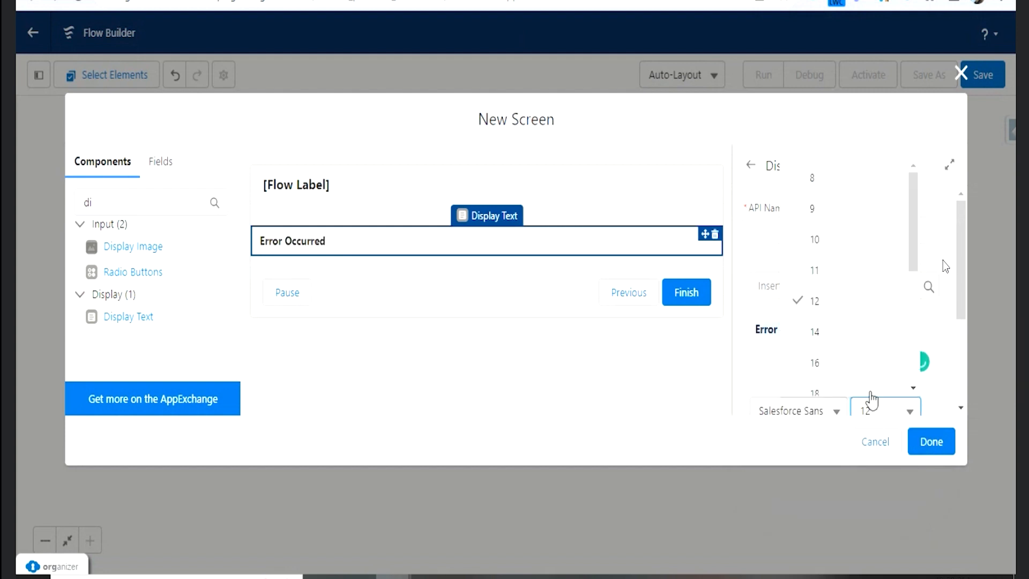
pyautogui.click(823, 365)
pyautogui.scroll(-2, 809, 413)
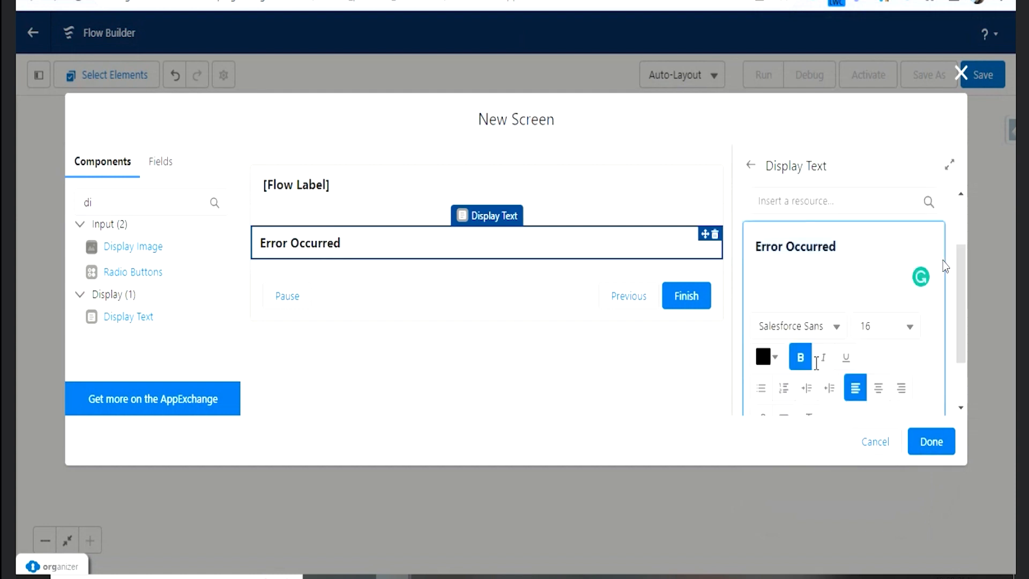
pyautogui.click(763, 347)
pyautogui.click(892, 129)
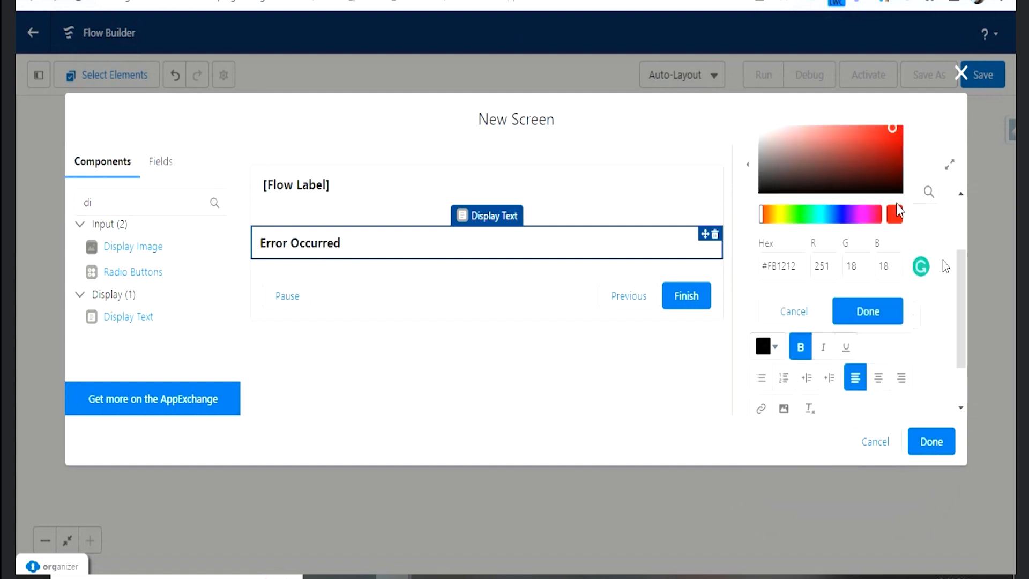
pyautogui.click(863, 314)
pyautogui.click(844, 239)
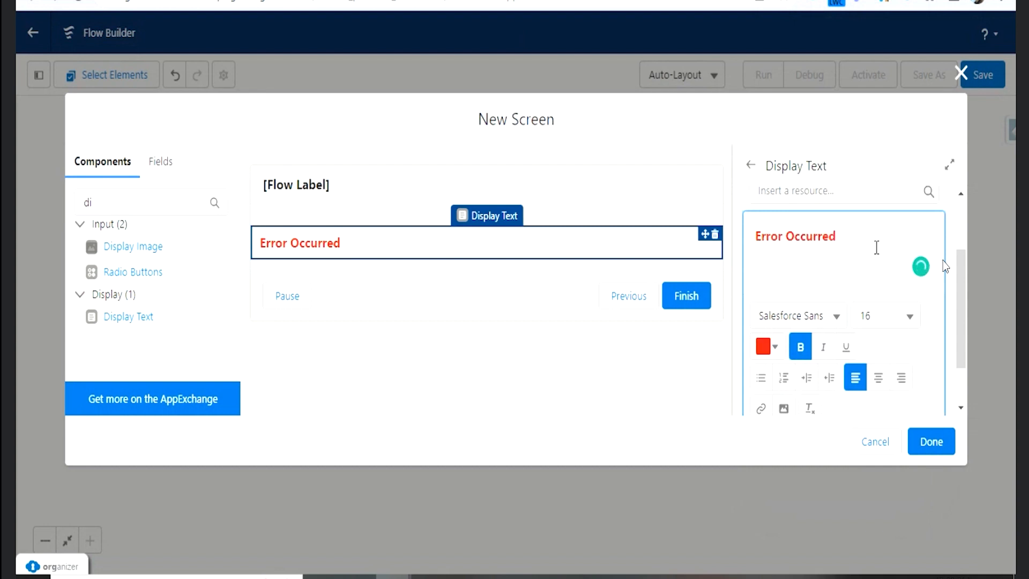
# - Set the Display Text component's API name to Error and finish the Error Screen element
pyautogui.click(938, 452)
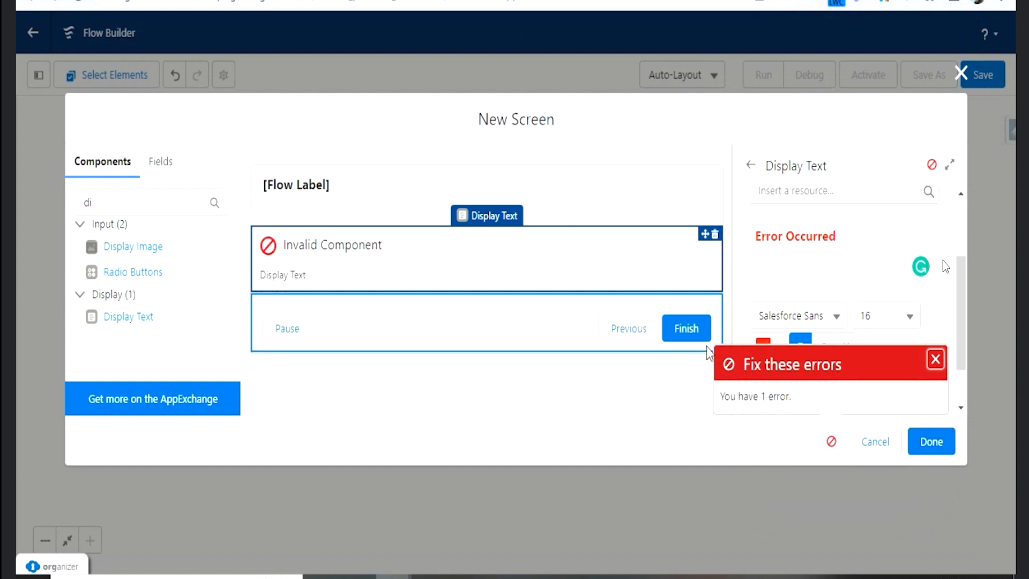
pyautogui.click(935, 361)
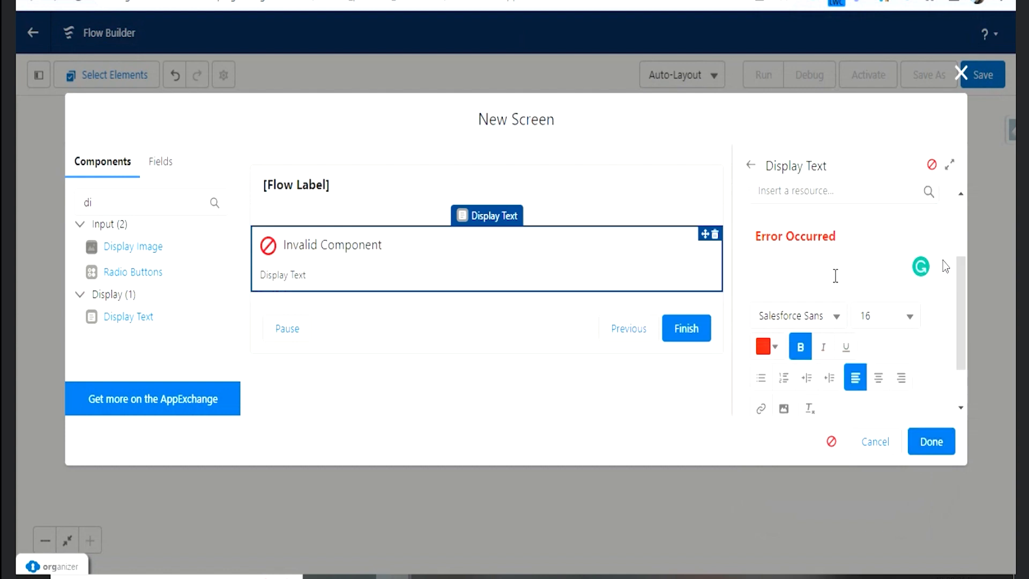
pyautogui.scroll(1, 836, 276)
pyautogui.click(821, 326)
pyautogui.scroll(1, 821, 325)
pyautogui.click(808, 233)
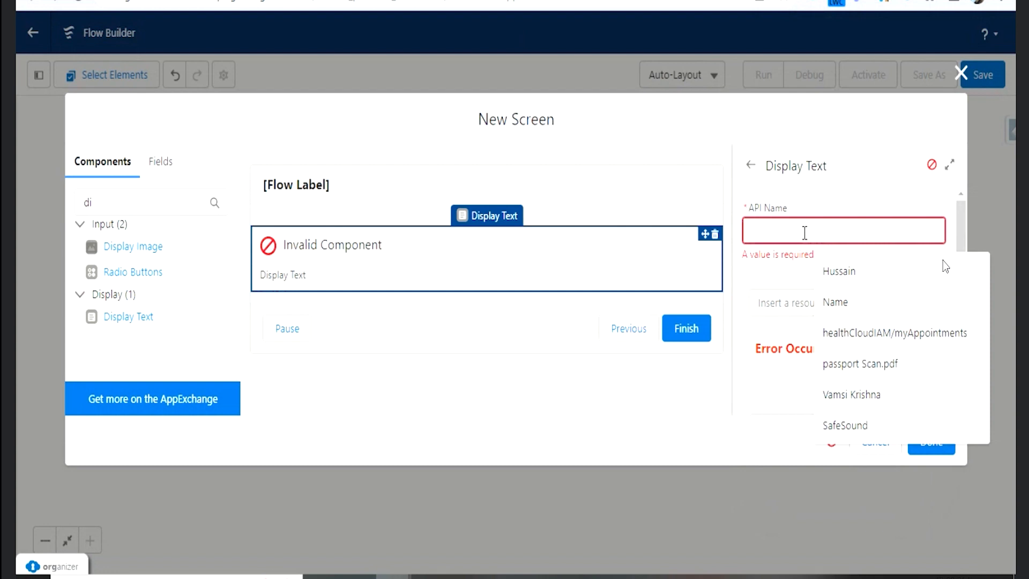
pyautogui.write('Error')
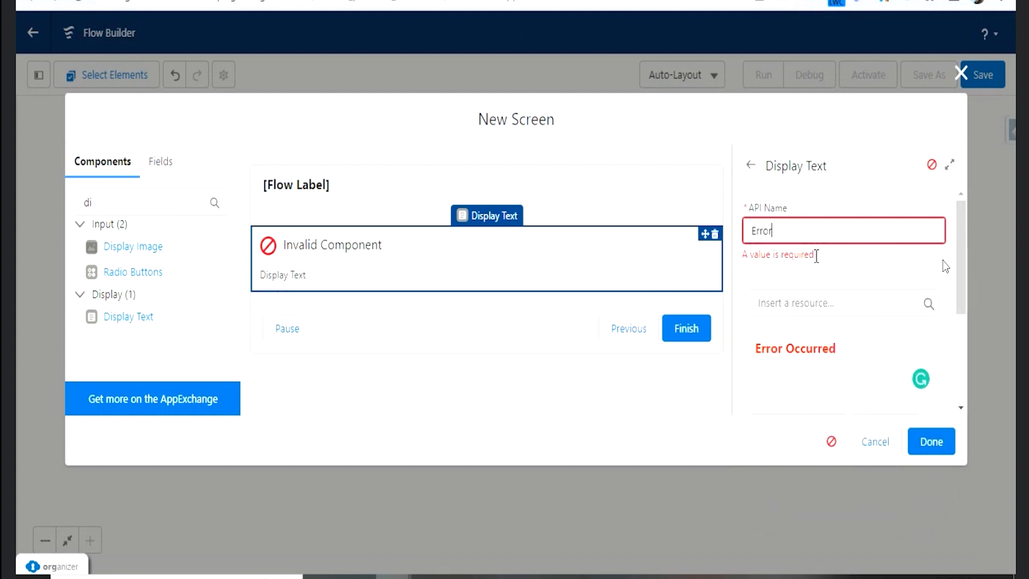
pyautogui.click(817, 256)
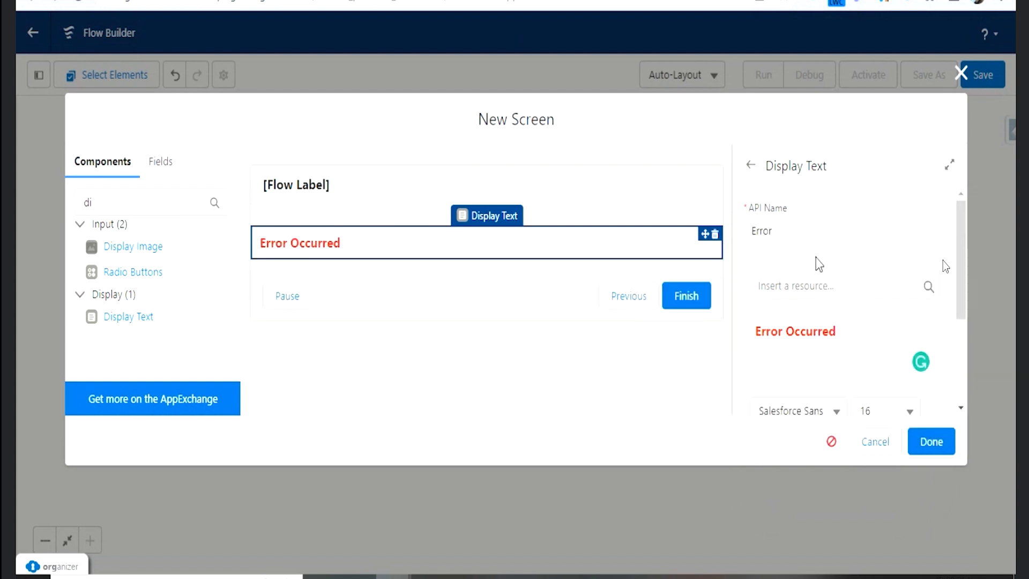
pyautogui.click(926, 443)
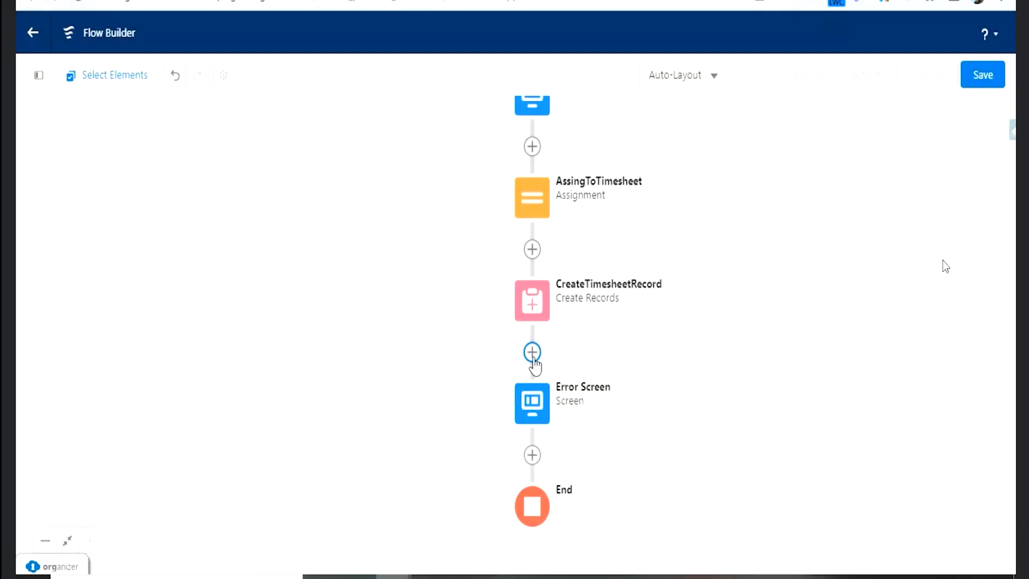
# - Switch the flow canvas to the Free-Form layout and move the Error Screen element beside CreateTimesheetRecord
pyautogui.click(699, 76)
pyautogui.click(692, 142)
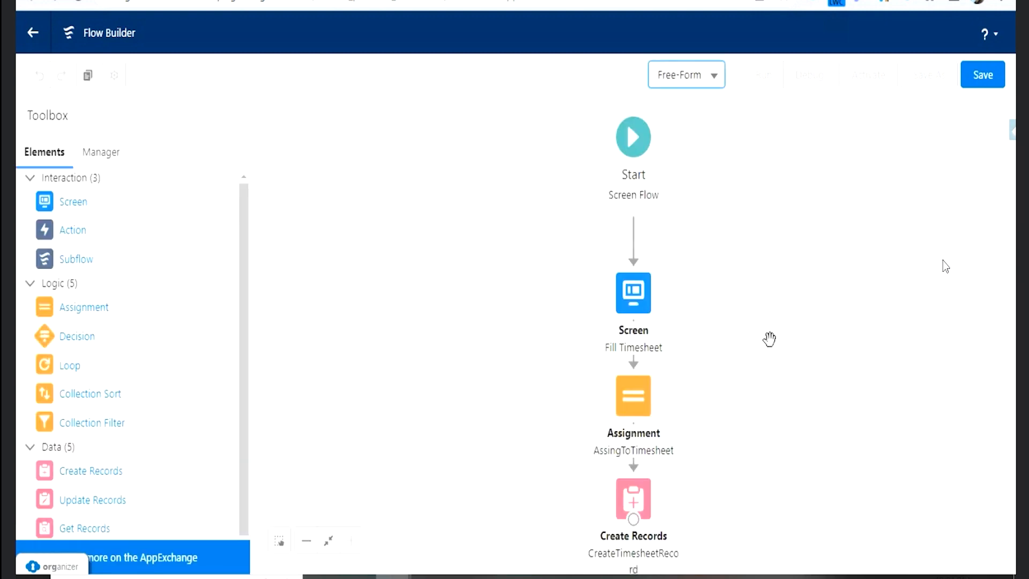
pyautogui.scroll(-5, 769, 340)
pyautogui.moveTo(630, 411); pyautogui.dragTo(839, 306)
pyautogui.click(647, 345)
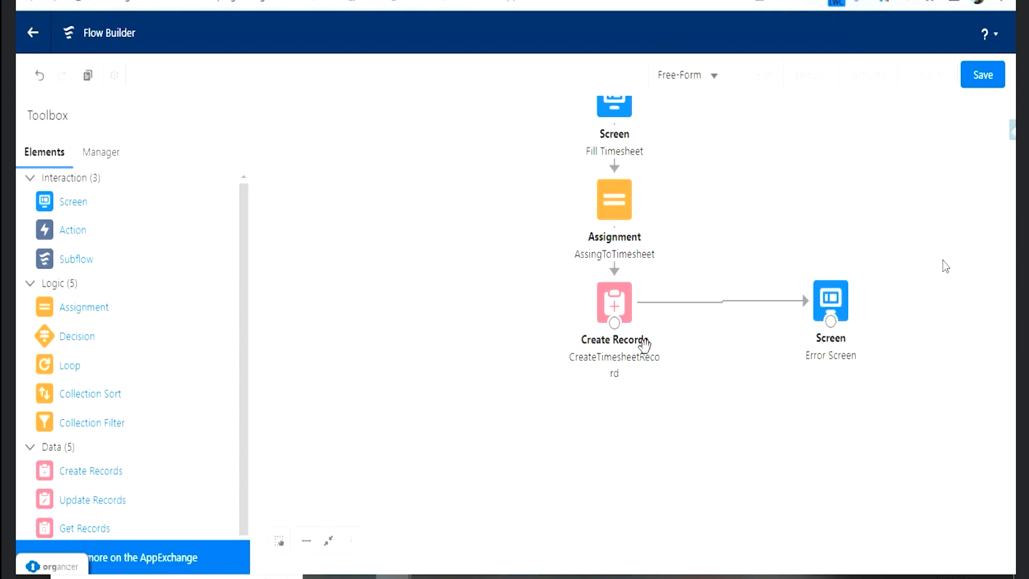
# - Delete the connector between CreateTimesheetRecord and Error Screen and draw a new one between the same elements
pyautogui.click(833, 303)
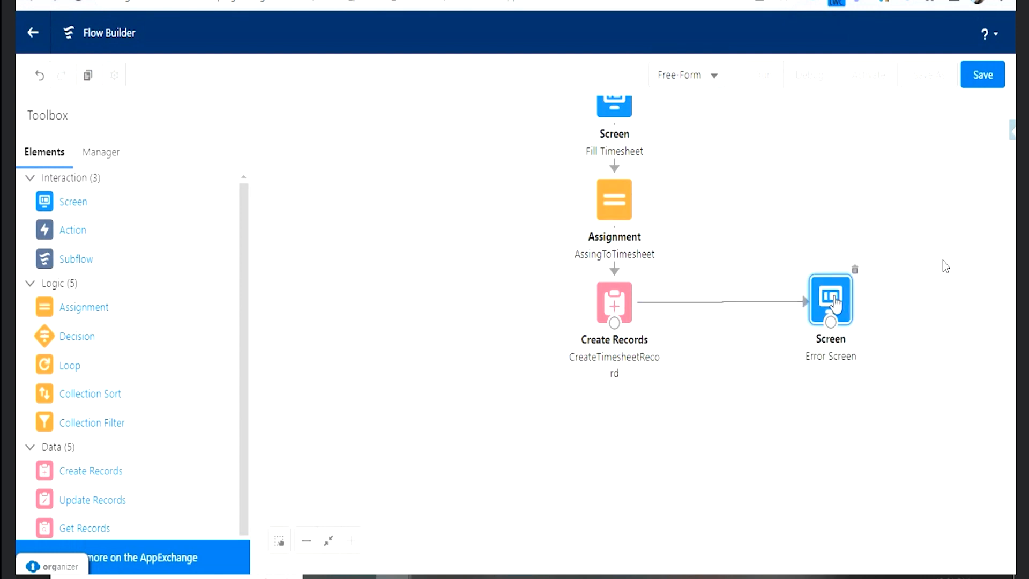
pyautogui.moveTo(614, 323); pyautogui.dragTo(657, 397)
pyautogui.click(787, 303)
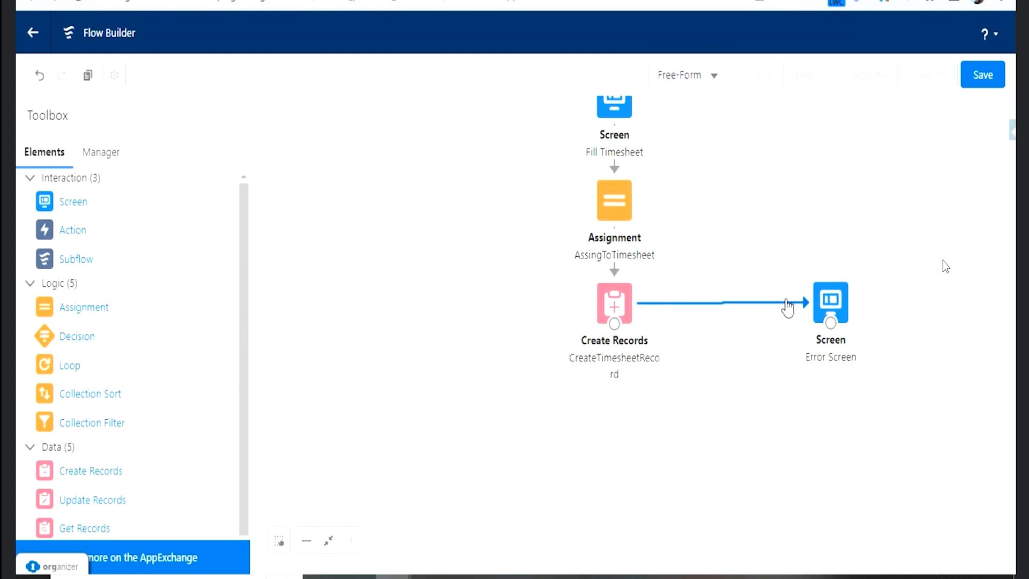
pyautogui.press('Delete')
pyautogui.click(630, 323)
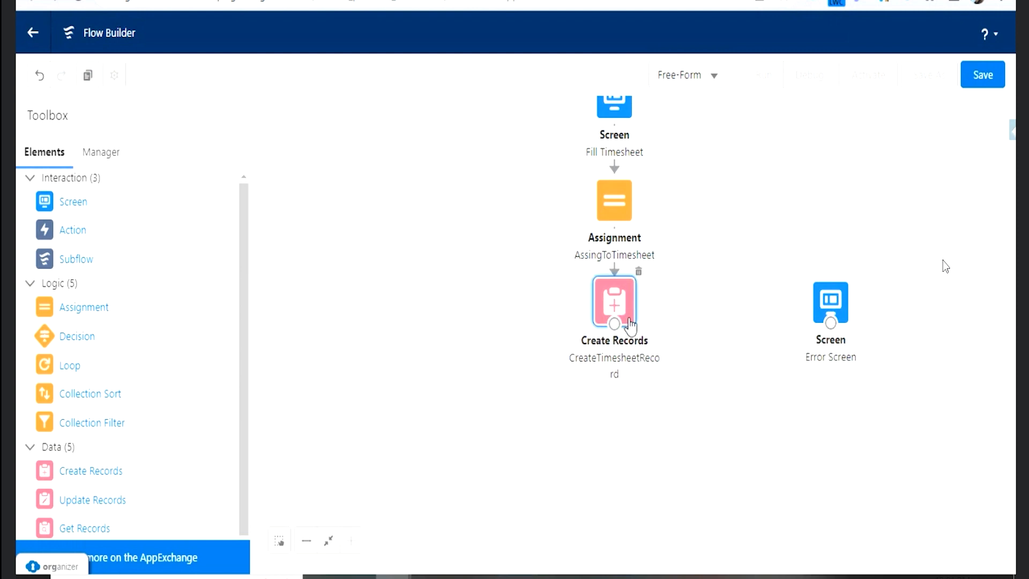
pyautogui.moveTo(615, 326); pyautogui.dragTo(830, 313)
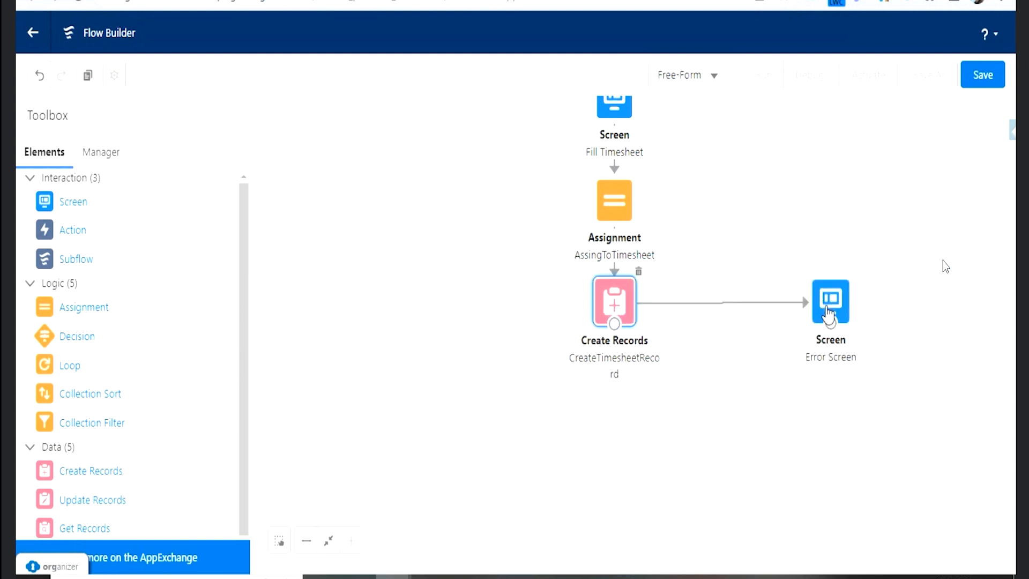
pyautogui.click(760, 305)
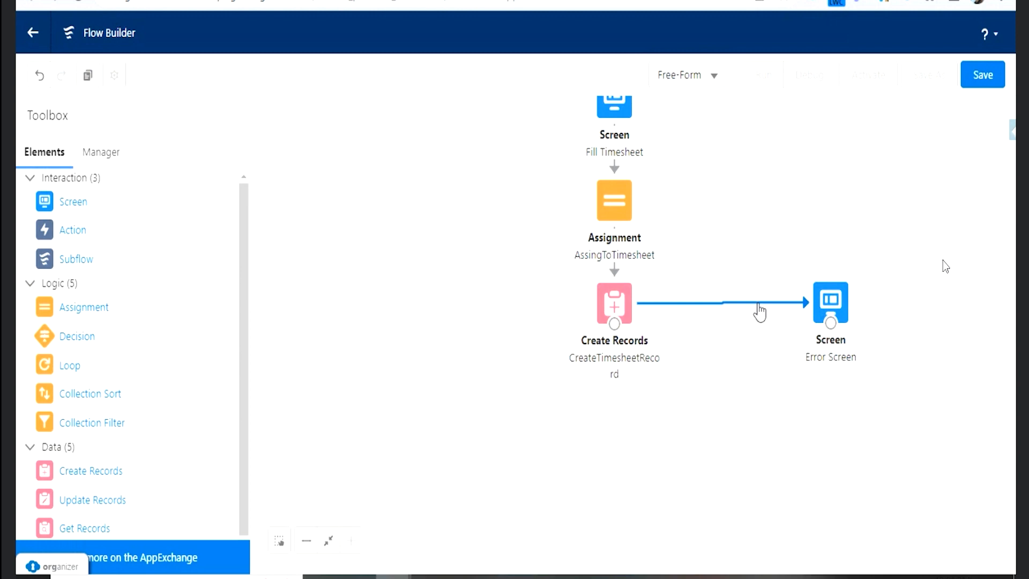
# - Delete the connector to Error Screen and add a Screen element labelled Success Screen below CreateTimesheetRecord
pyautogui.press('Delete')
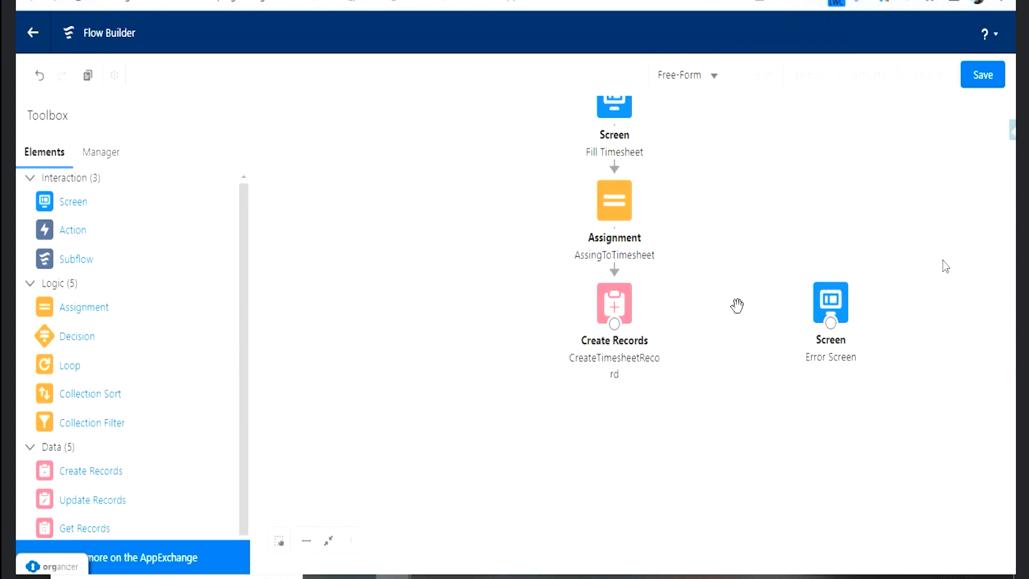
pyautogui.moveTo(614, 324); pyautogui.dragTo(622, 424)
pyautogui.moveTo(50, 202); pyautogui.dragTo(602, 413)
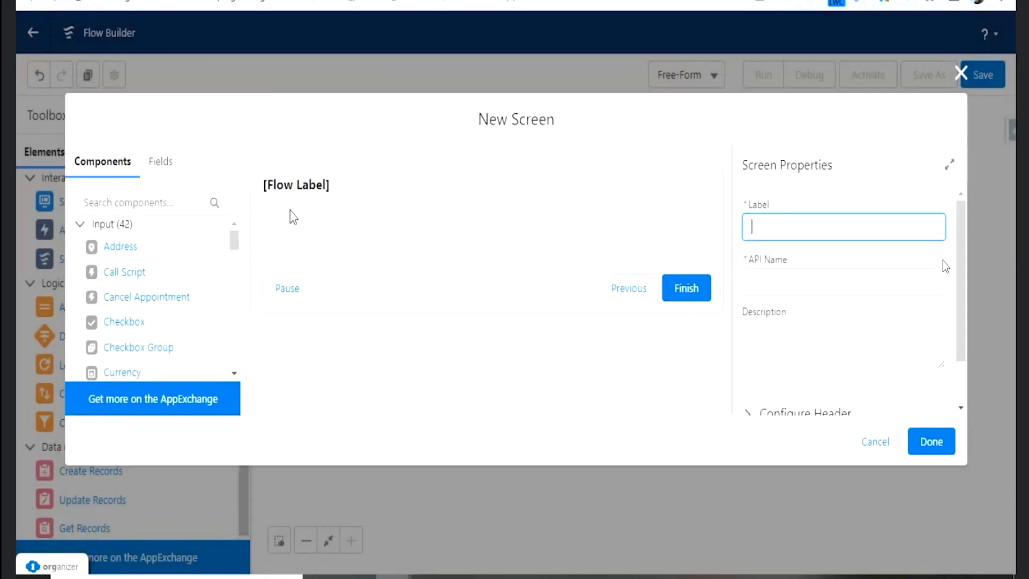
pyautogui.click(842, 225)
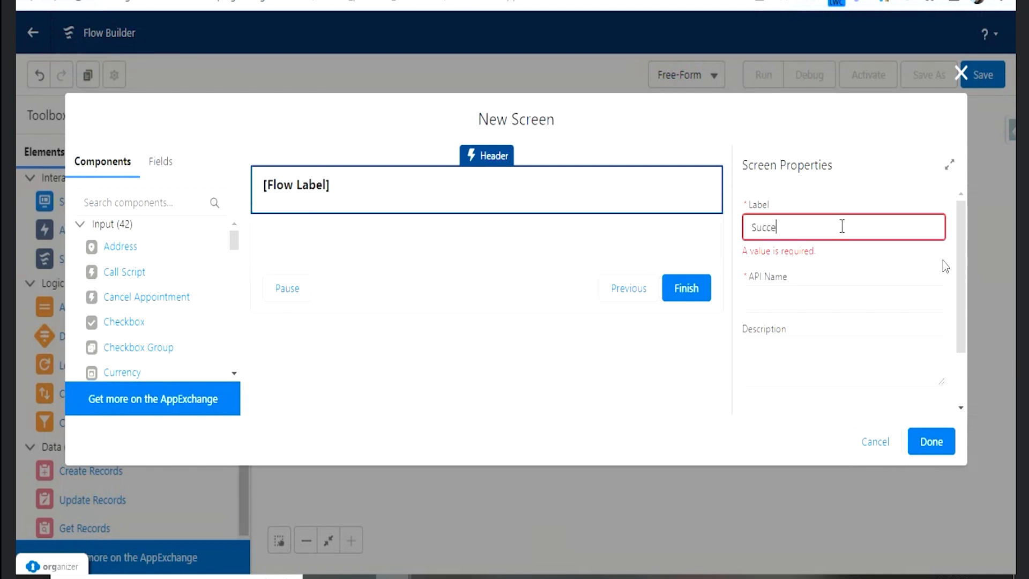
pyautogui.write('Success Screen')
pyautogui.press('Tab')
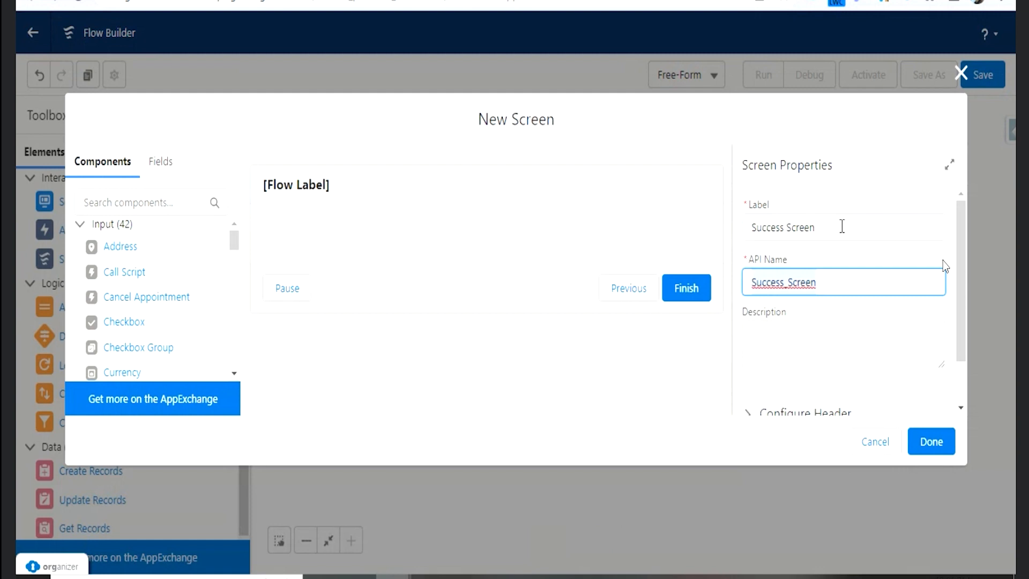
# - Add a Display Text component to the Success Screen and set its API name to Sucees
pyautogui.scroll(-1, 860, 308)
pyautogui.click(141, 203)
pyautogui.write('dis')
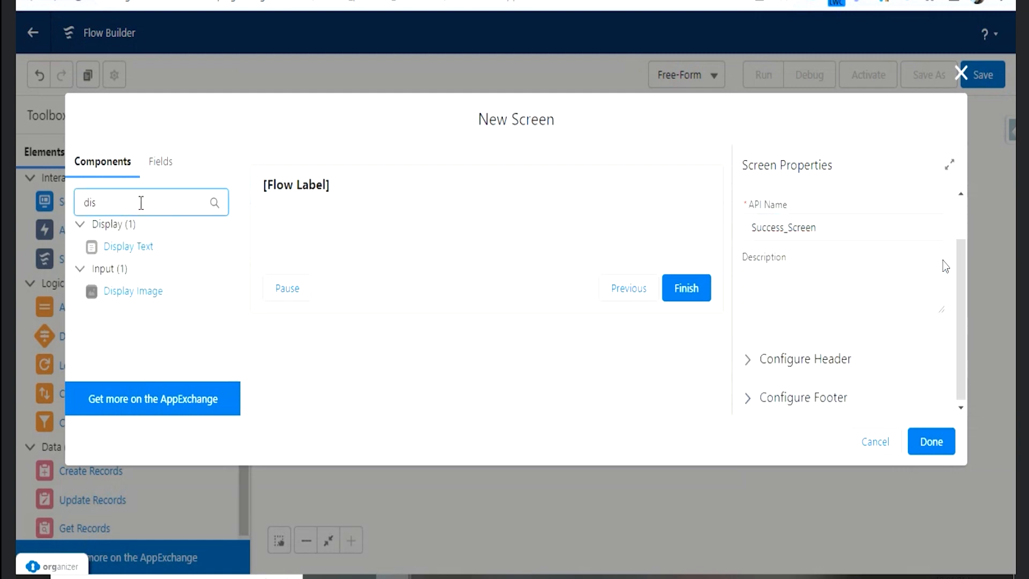
pyautogui.moveTo(126, 247); pyautogui.dragTo(339, 217)
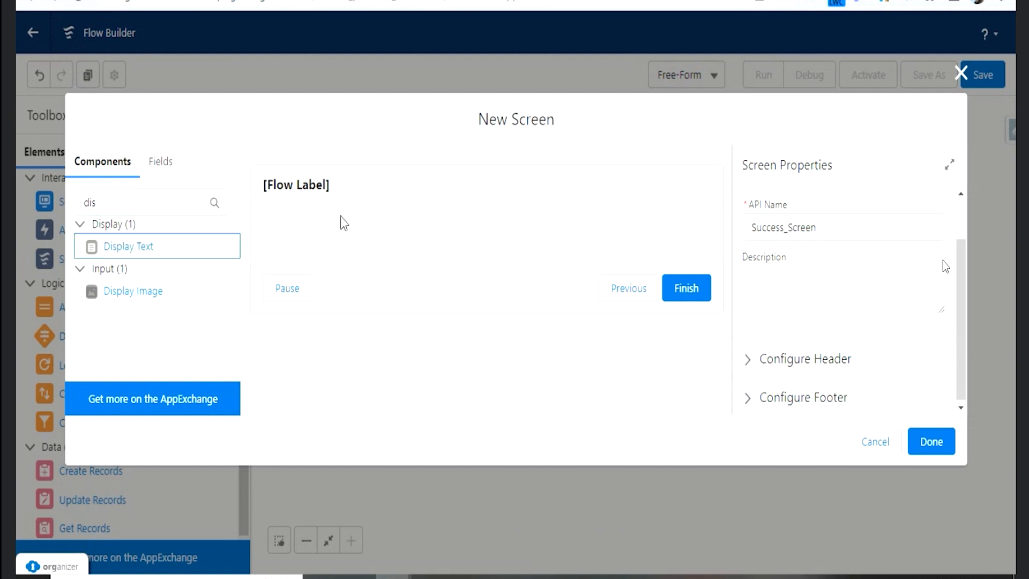
pyautogui.moveTo(131, 246); pyautogui.dragTo(305, 248)
pyautogui.click(771, 223)
pyautogui.write('Sucees')
pyautogui.press('Tab')
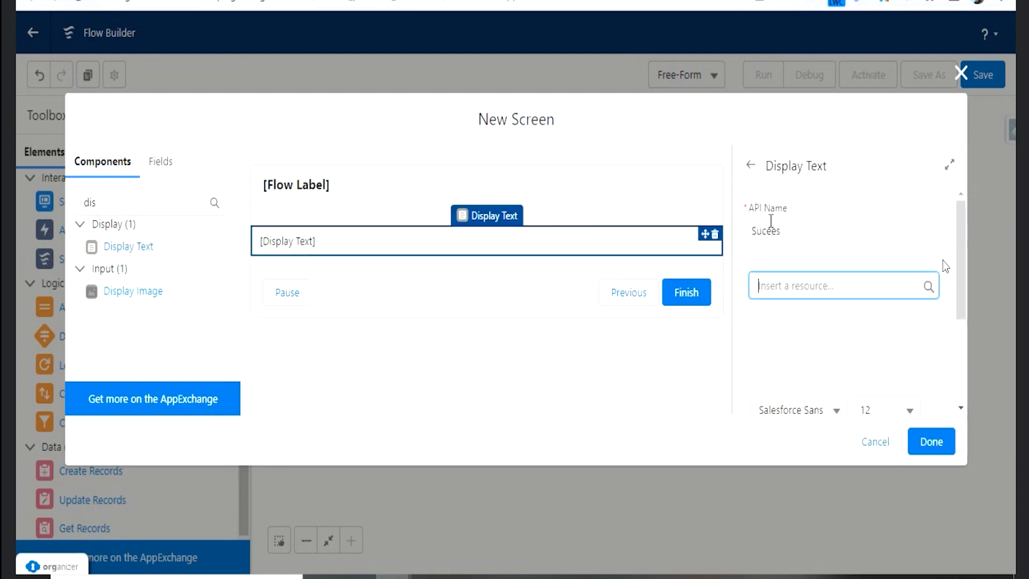
# - Enter "Timesheet Successfully entered" as the content of the Display Text component
pyautogui.press('Tab')
pyautogui.click(814, 338)
pyautogui.write('Time')
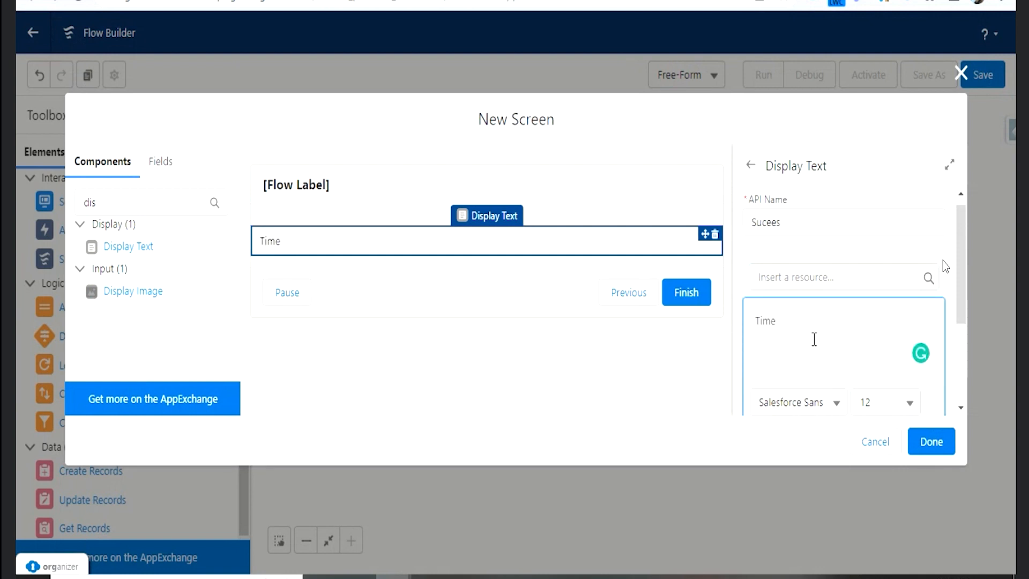
pyautogui.write('sheet Successfully')
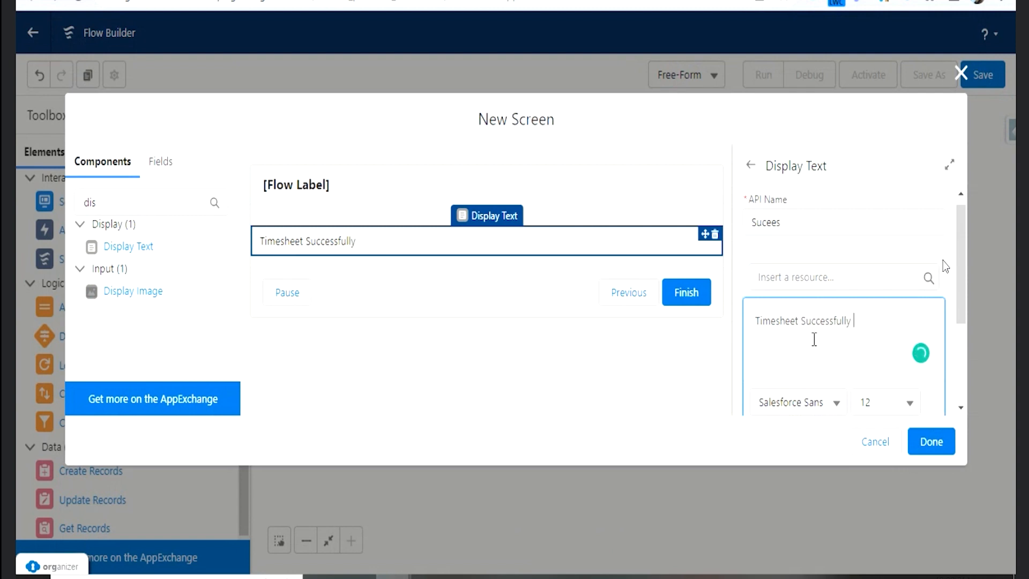
pyautogui.write('ered')
# - Format the "Timesheet Successfully entered" text as bold, size 14, and finish the Success Screen element
pyautogui.moveTo(756, 322); pyautogui.dragTo(882, 330)
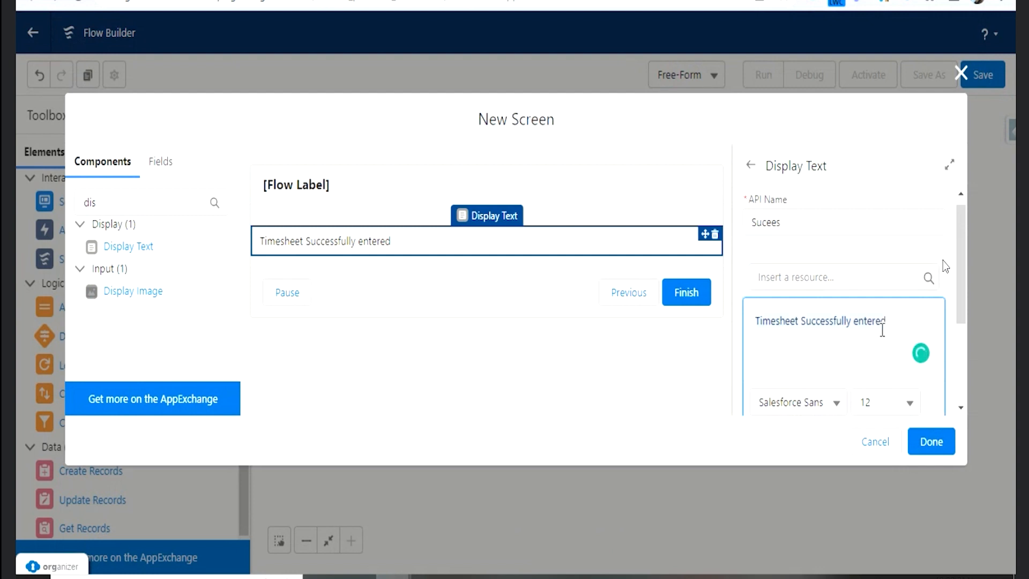
pyautogui.click(900, 403)
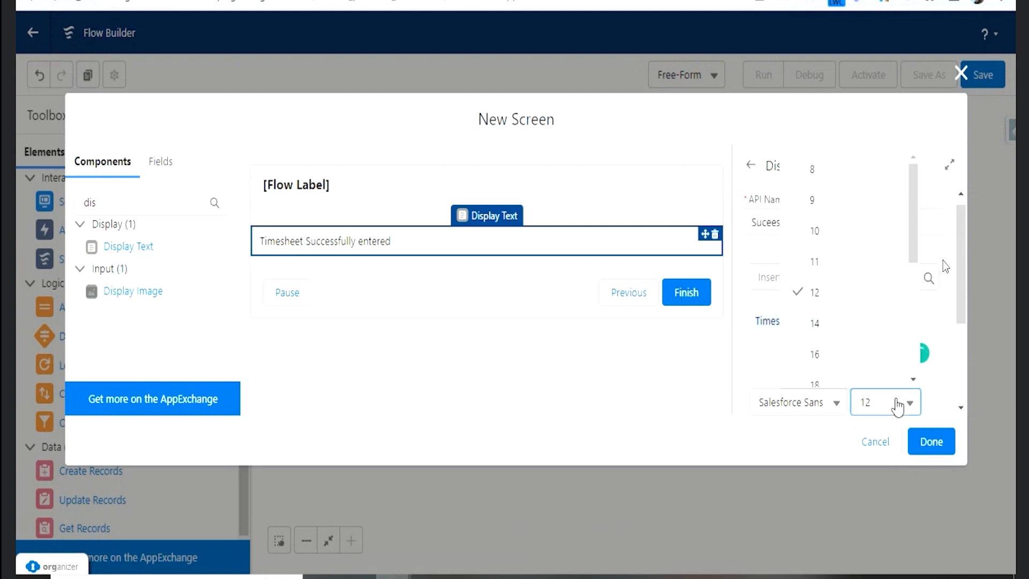
pyautogui.click(822, 327)
pyautogui.hotkey('ctrl', 'b')
pyautogui.click(810, 327)
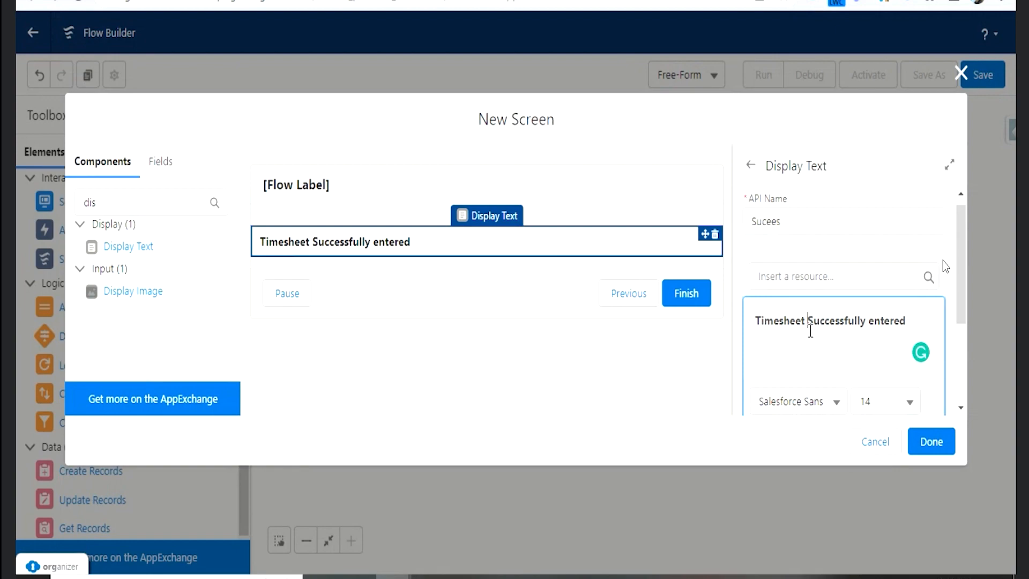
pyautogui.click(932, 444)
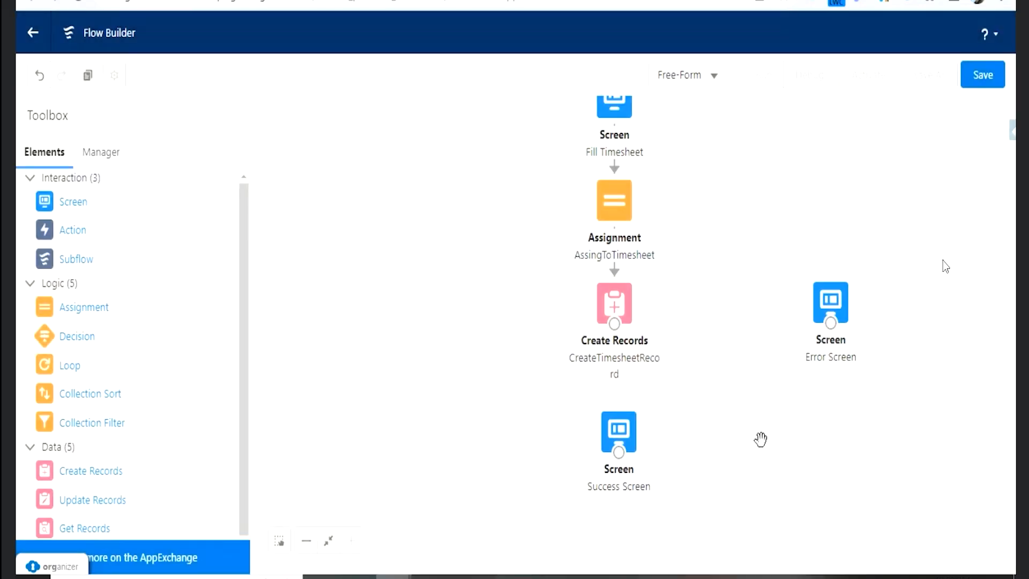
# - Connect CreateTimesheetRecord to Success Screen and by a fault path to Error Screen, aligning Success Screen directly below the Create Records element
pyautogui.moveTo(618, 328); pyautogui.dragTo(626, 418)
pyautogui.moveTo(614, 323); pyautogui.dragTo(823, 311)
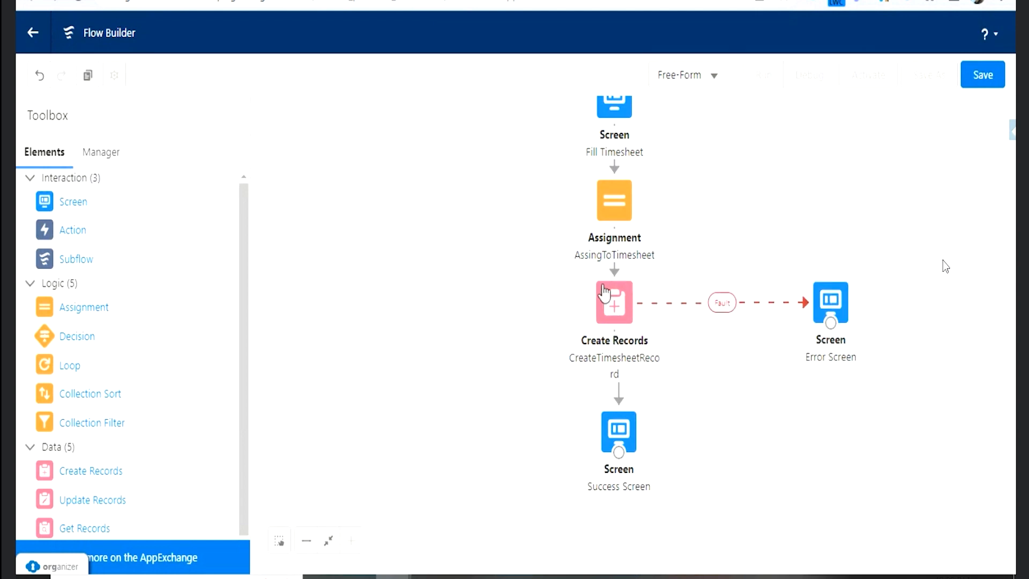
pyautogui.moveTo(620, 429); pyautogui.dragTo(615, 424)
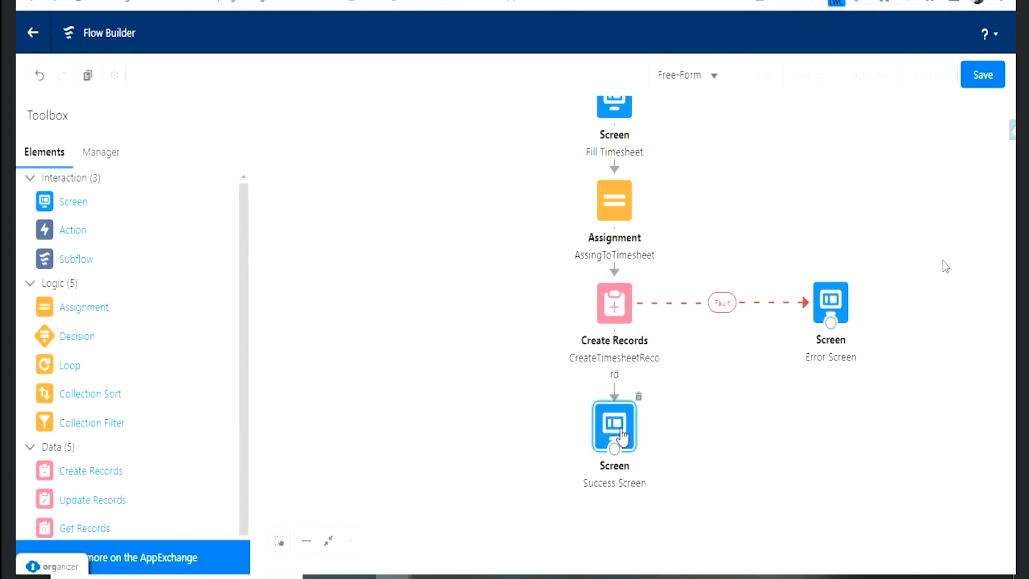
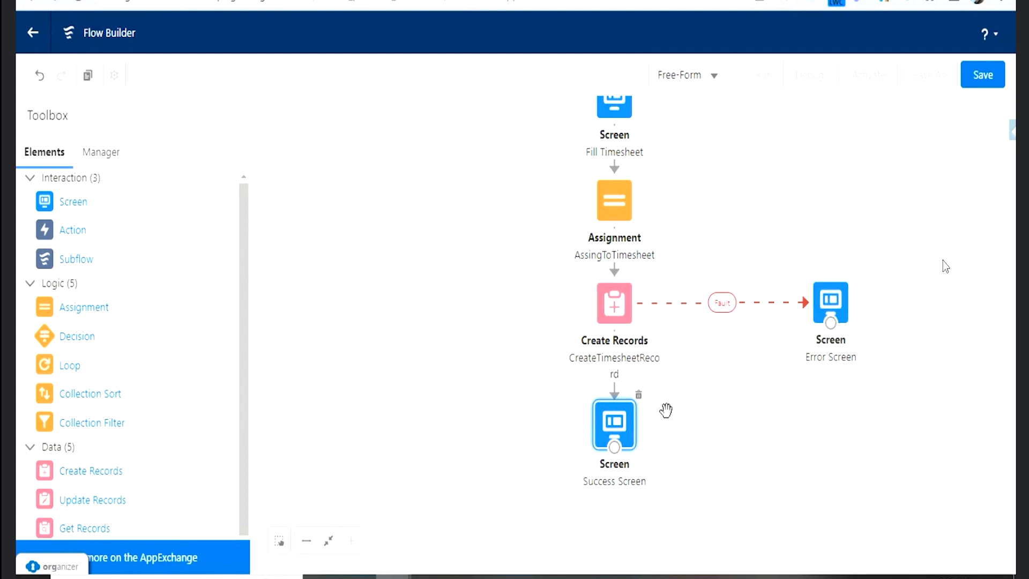
# - Open the Error Screen's "Error Occurred" Display Text and examine the resources that can be inserted, including the global variables
pyautogui.doubleClick(831, 303)
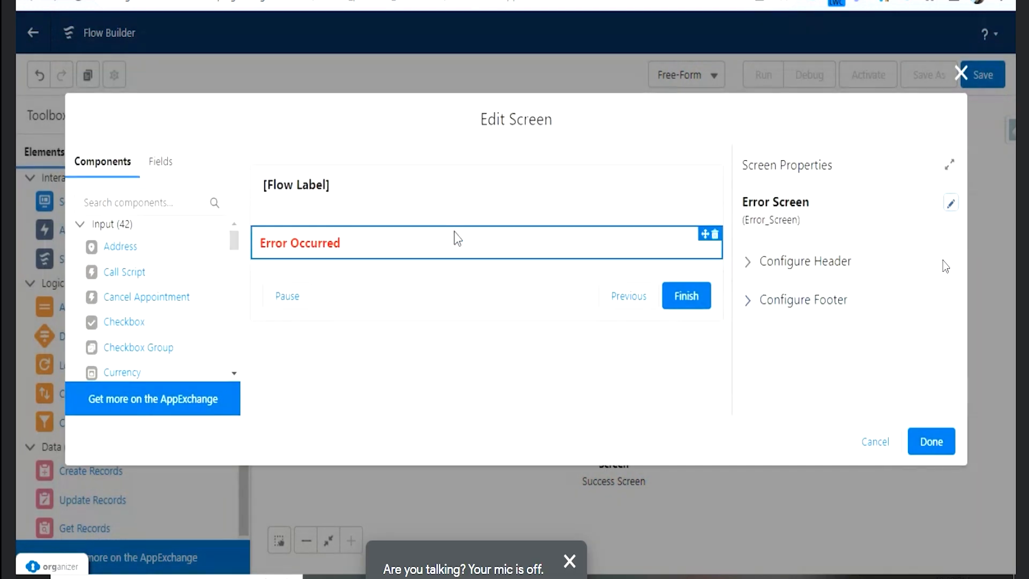
pyautogui.click(456, 238)
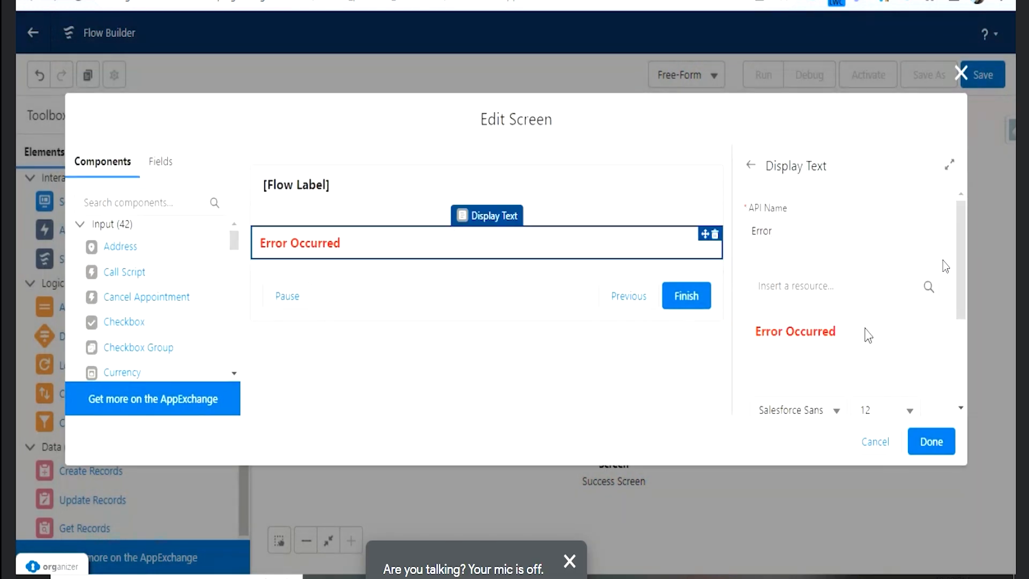
pyautogui.click(838, 286)
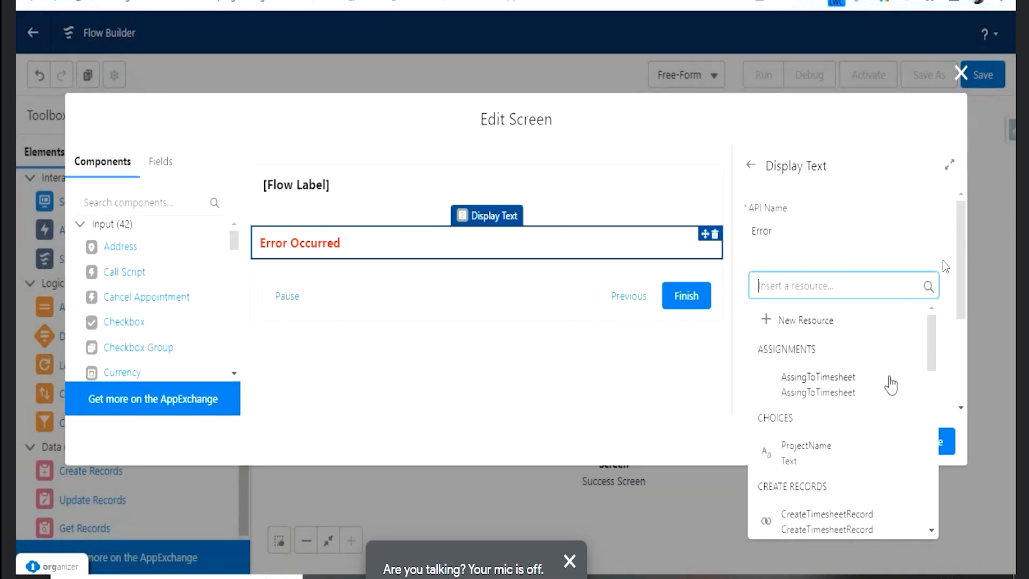
pyautogui.scroll(-2, 879, 396)
pyautogui.scroll(2, 879, 399)
pyautogui.scroll(-3, 877, 401)
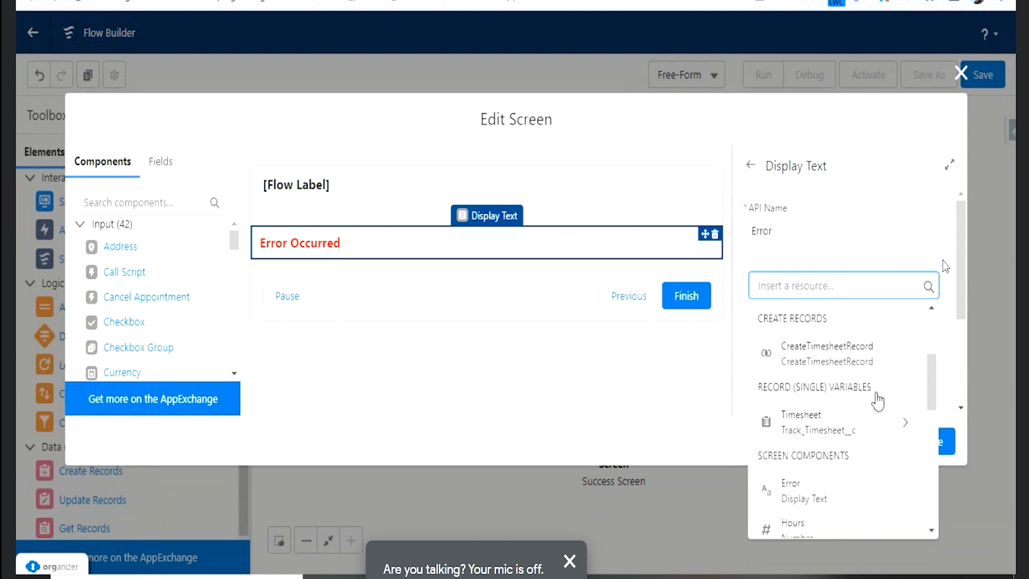
pyautogui.scroll(-2, 878, 401)
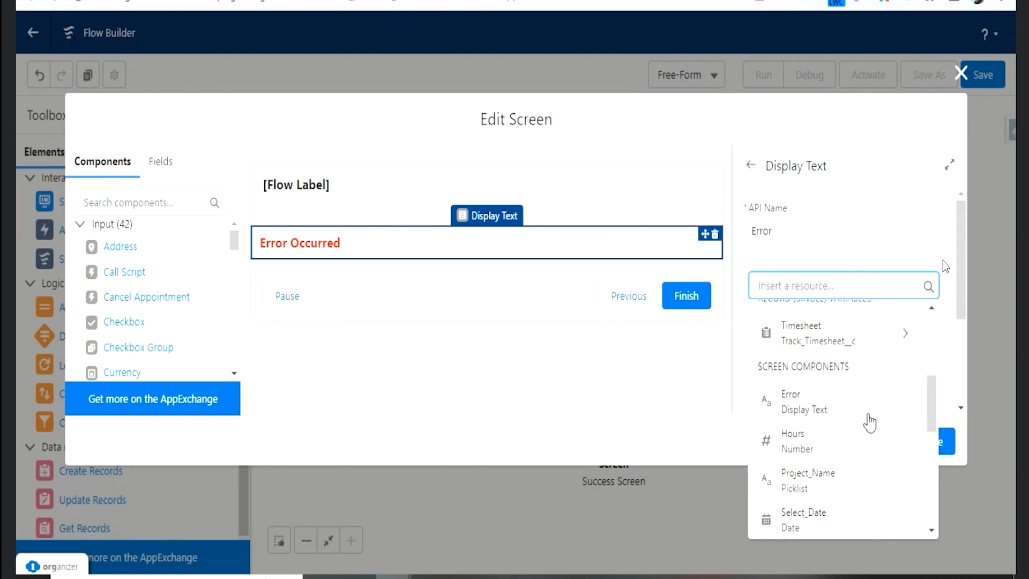
pyautogui.scroll(-2, 869, 423)
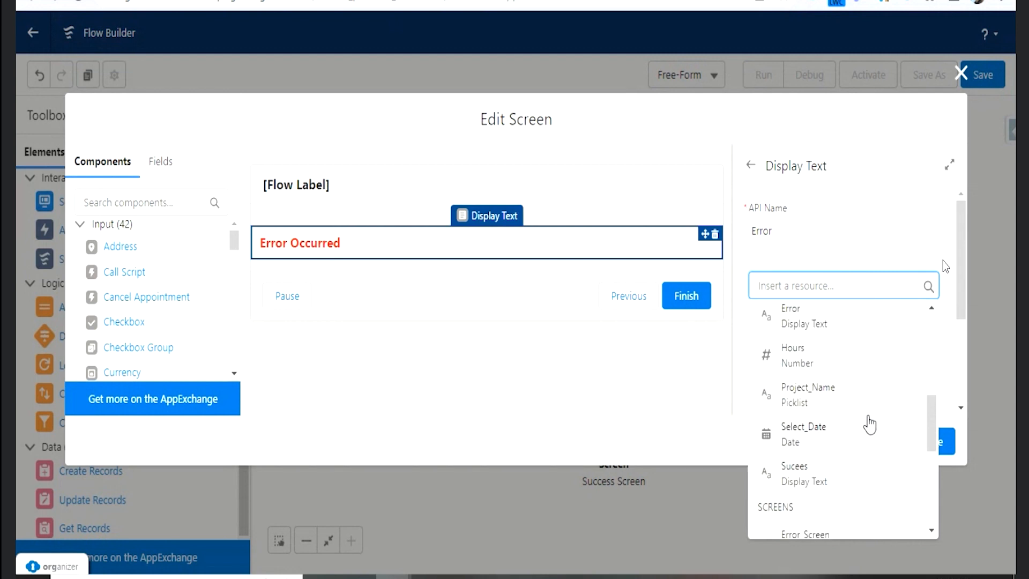
pyautogui.scroll(-2, 870, 424)
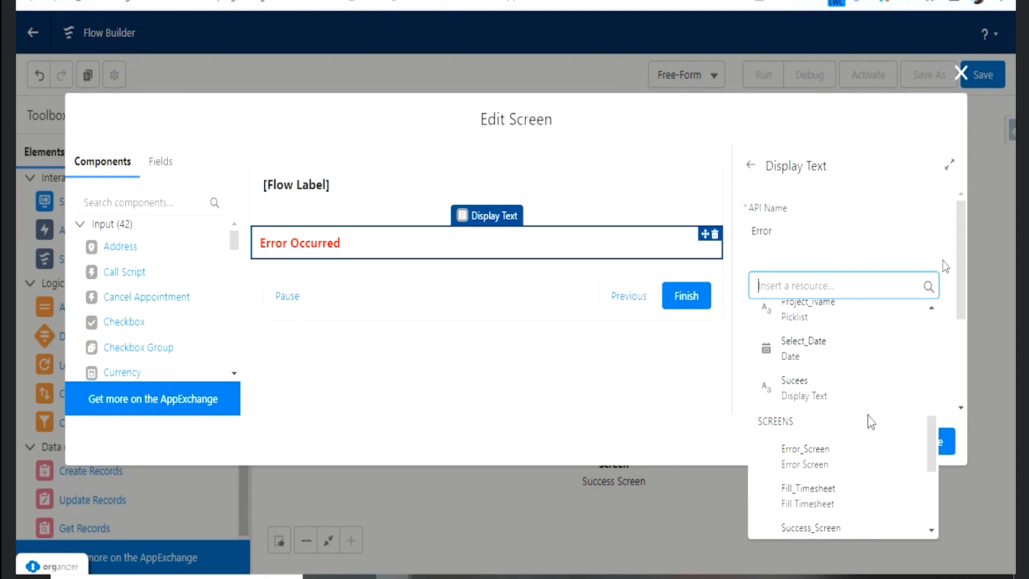
pyautogui.scroll(4, 870, 421)
pyautogui.scroll(-2, 868, 397)
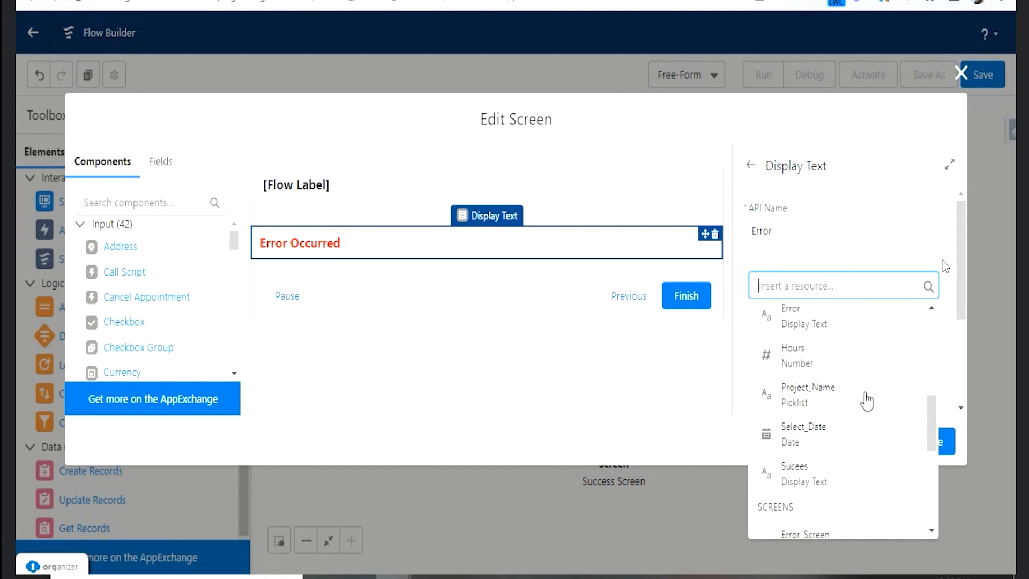
pyautogui.scroll(-3, 867, 402)
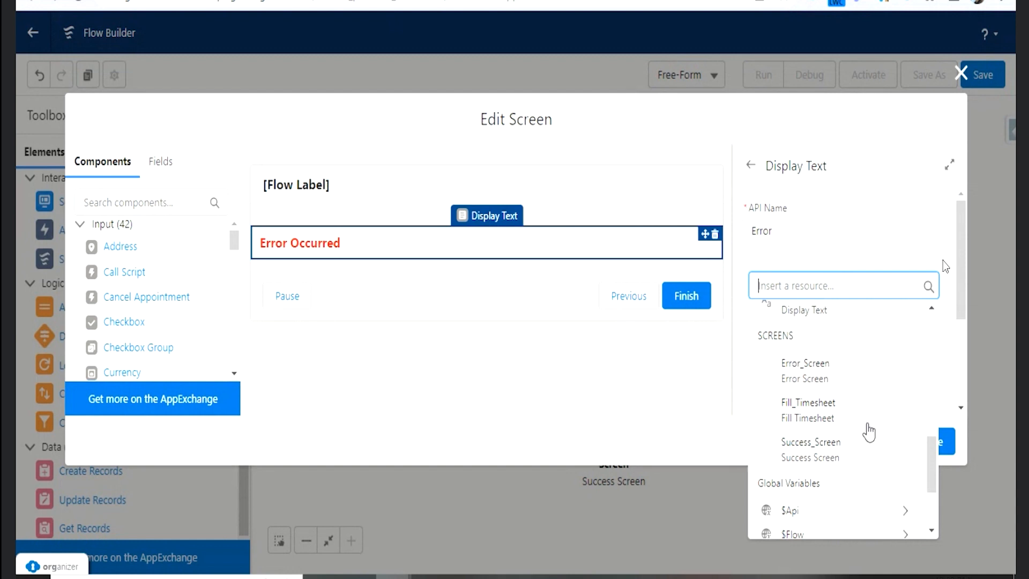
pyautogui.scroll(-3, 869, 432)
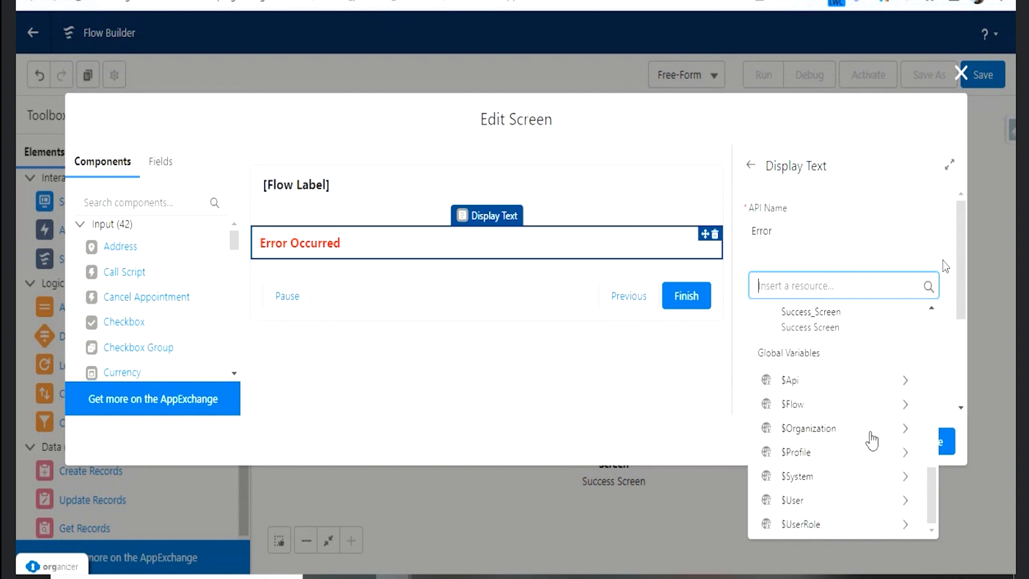
# - Search the $Organization global variable's fields for "fa" and clear the resource entry
pyautogui.click(897, 437)
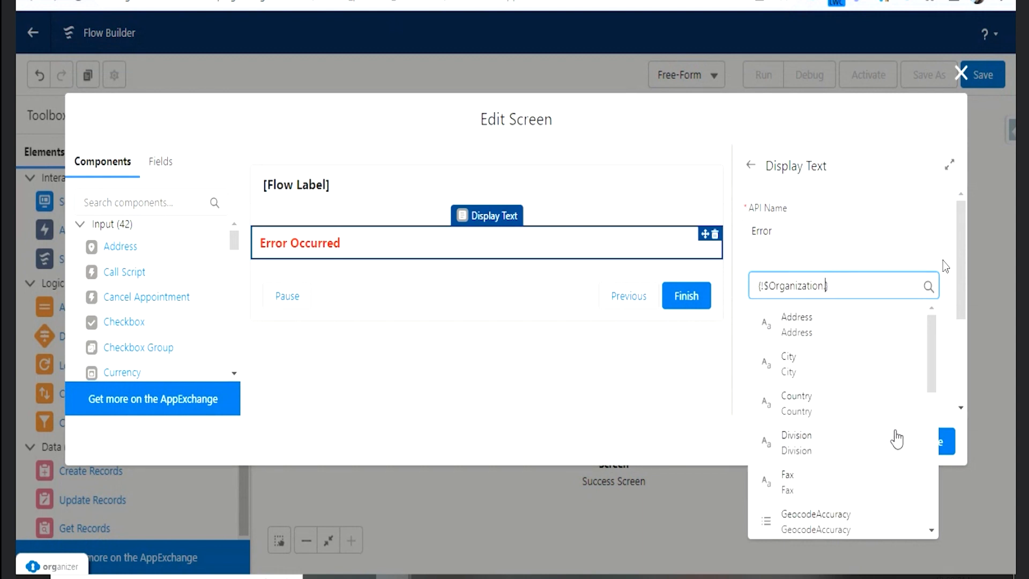
pyautogui.scroll(-7, 897, 439)
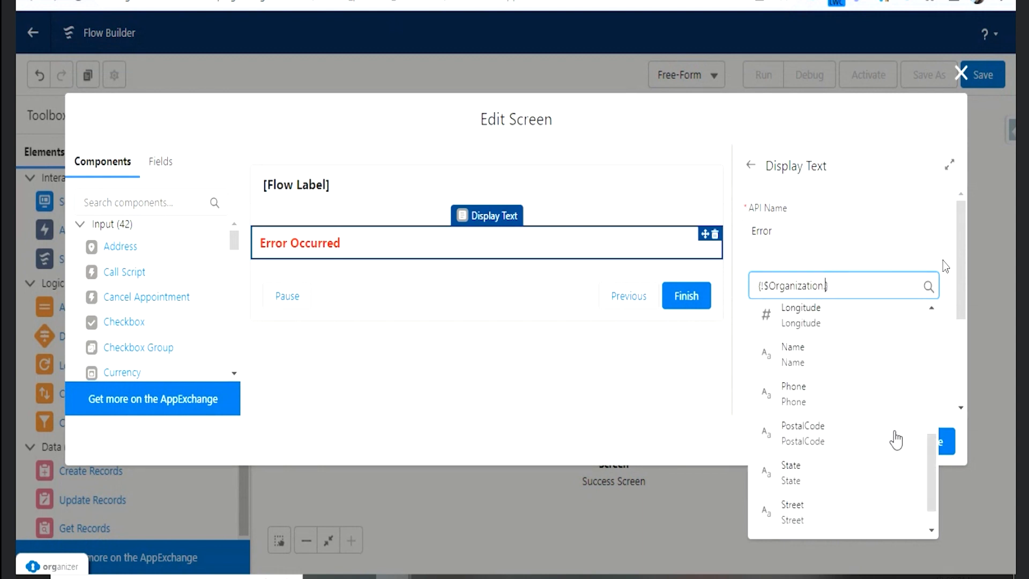
pyautogui.write('fa')
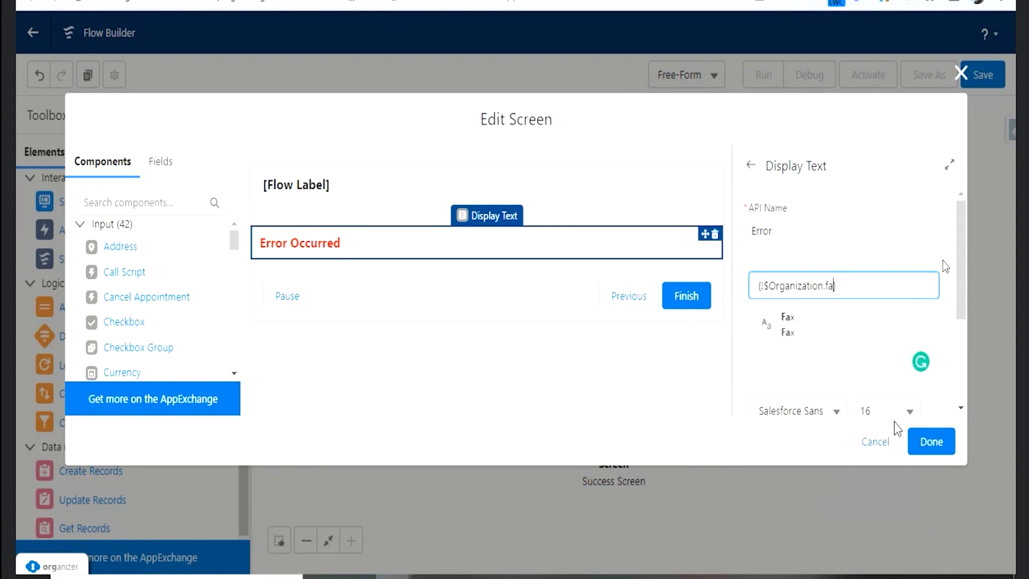
pyautogui.press('BackSpace')
pyautogui.press('BackSpace')
pyautogui.press('BackSpace')
pyautogui.press('BackSpace')
pyautogui.press('BackSpace')
pyautogui.press('BackSpace')
pyautogui.press('BackSpace')
pyautogui.press('BackSpace')
pyautogui.press('BackSpace')
pyautogui.press('BackSpace')
pyautogui.press('BackSpace')
pyautogui.press('BackSpace')
pyautogui.press('BackSpace')
pyautogui.press('BackSpace')
pyautogui.press('BackSpace')
pyautogui.press('BackSpace')
pyautogui.press('BackSpace')
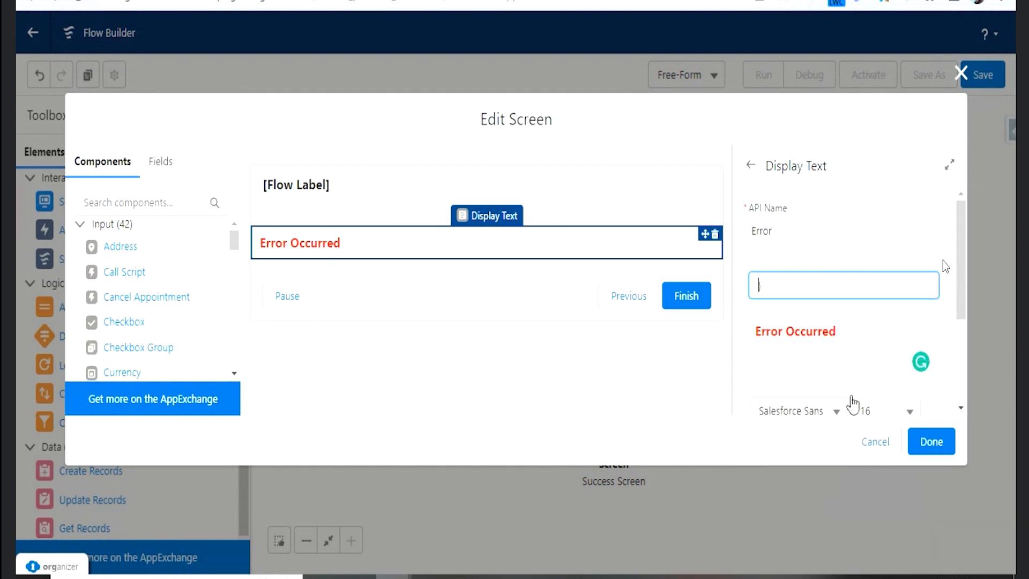
# - Search the insertable resources for "falu", look through the full resource list again, and close the Error Screen editor
pyautogui.write('falu')
pyautogui.press('BackSpace')
pyautogui.press('BackSpace')
pyautogui.press('BackSpace')
pyautogui.press('BackSpace')
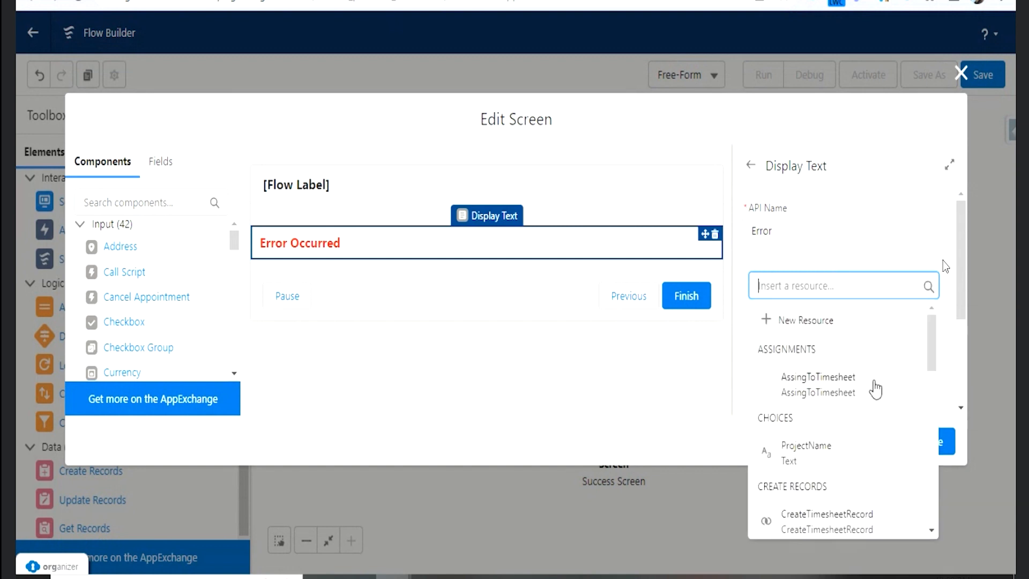
pyautogui.scroll(-2, 868, 402)
pyautogui.scroll(-3, 871, 402)
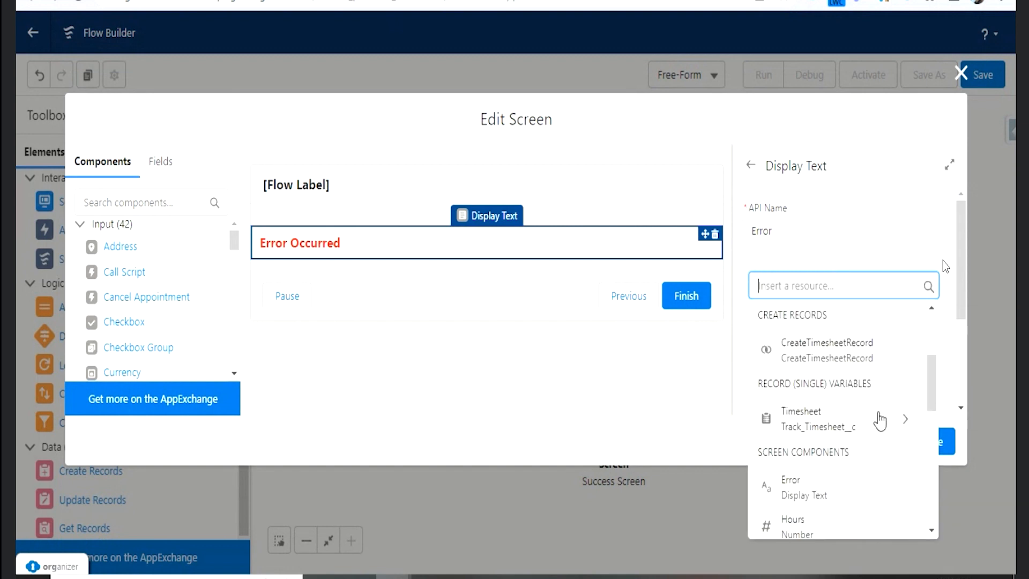
pyautogui.scroll(-3, 880, 421)
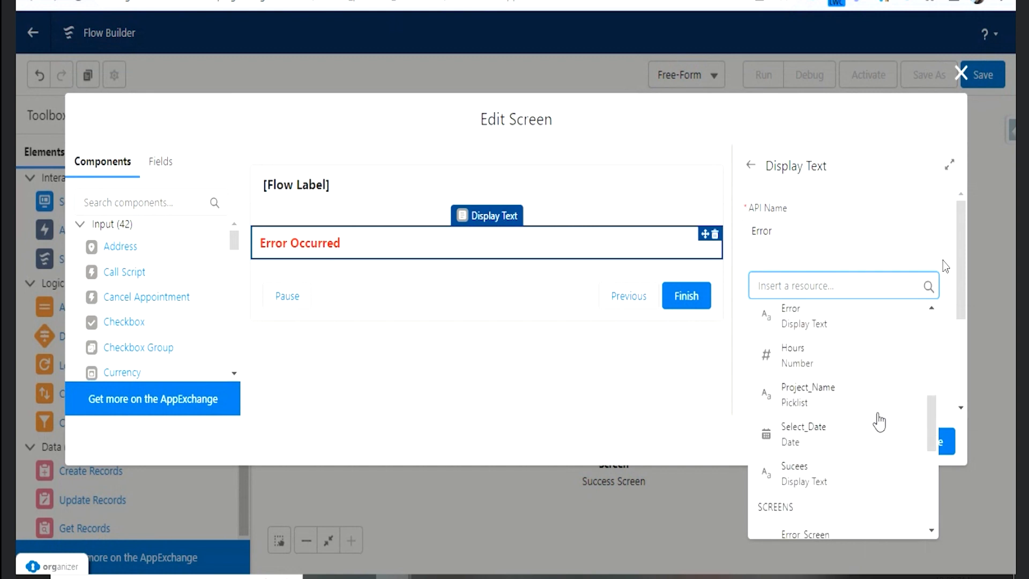
pyautogui.scroll(-2, 880, 422)
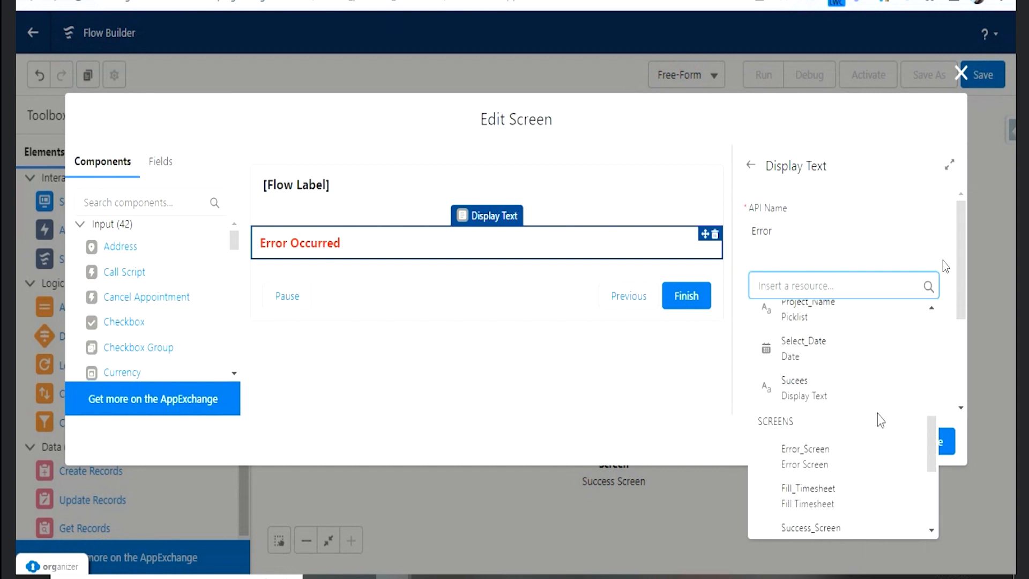
pyautogui.click(659, 352)
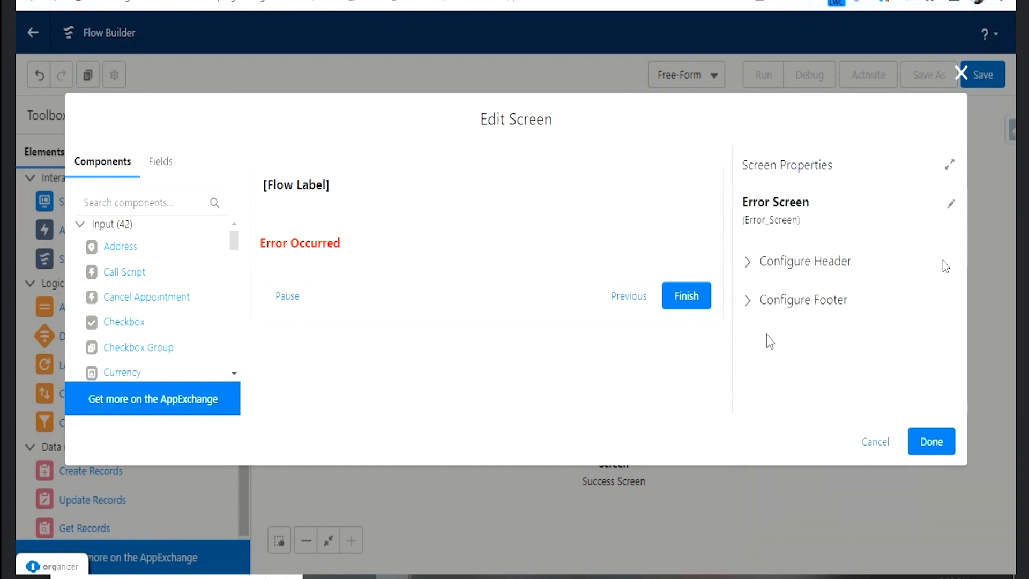
pyautogui.click(932, 442)
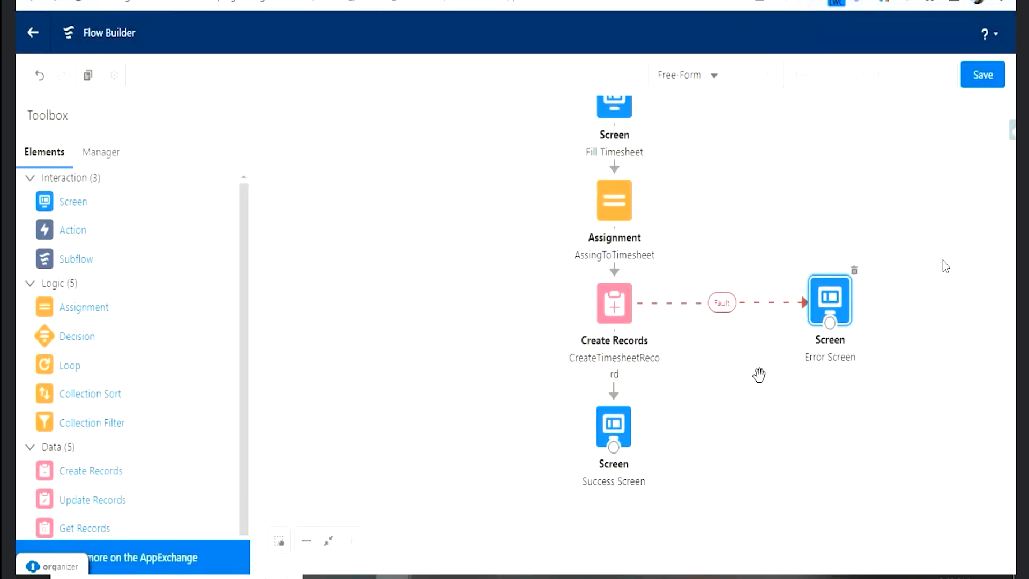
pyautogui.doubleClick(839, 292)
pyautogui.click(867, 443)
# - Save the flow with the label Fill Timesheet and API name Fill_Timesheet, and activate it
pyautogui.click(984, 75)
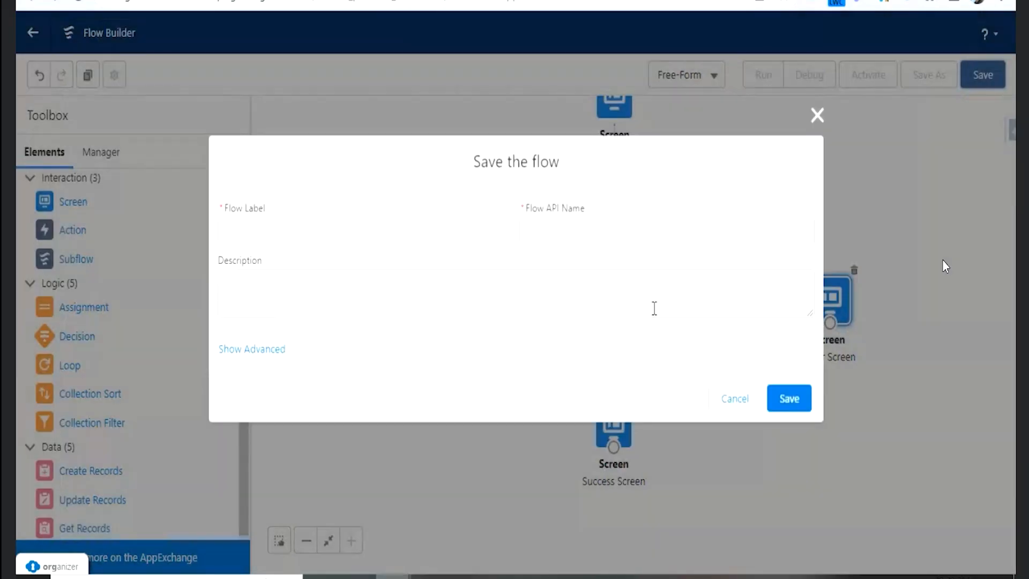
pyautogui.click(389, 229)
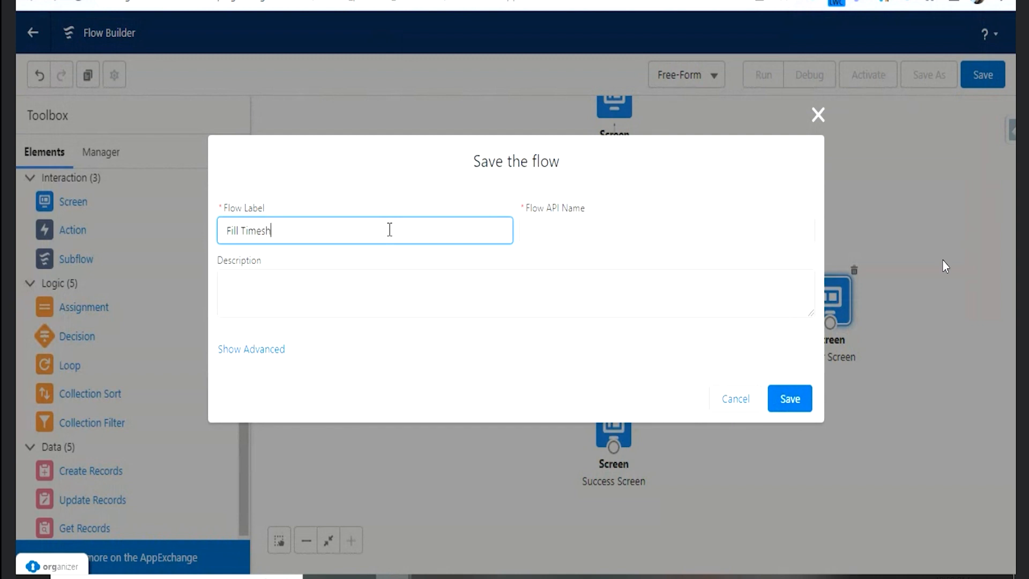
pyautogui.press('Tab')
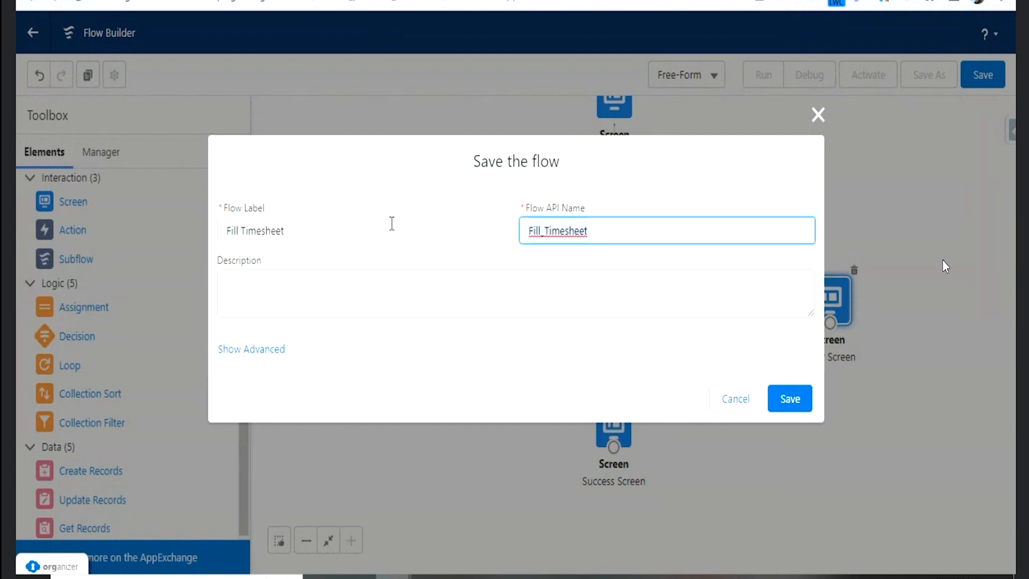
pyautogui.click(801, 406)
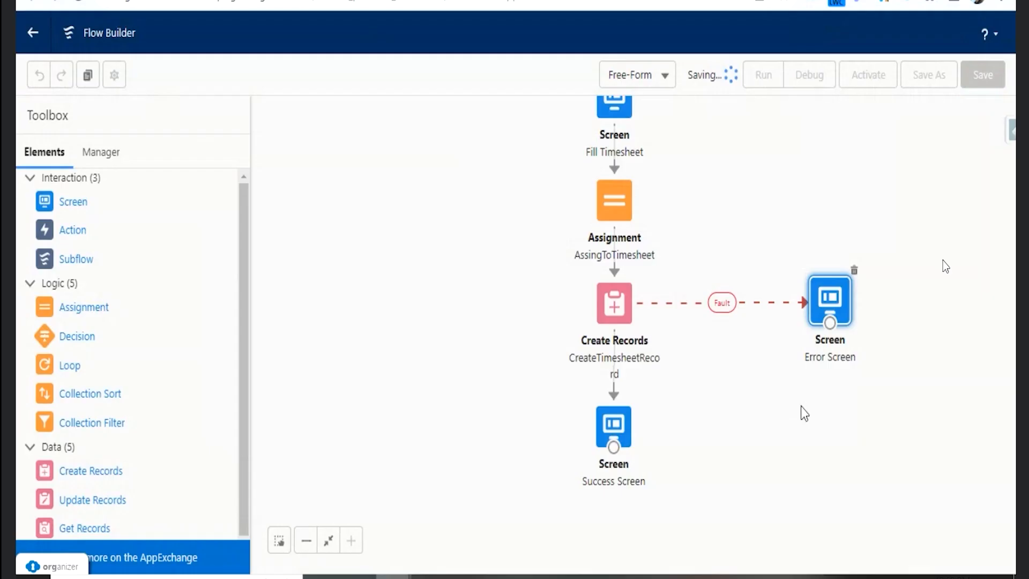
pyautogui.click(868, 75)
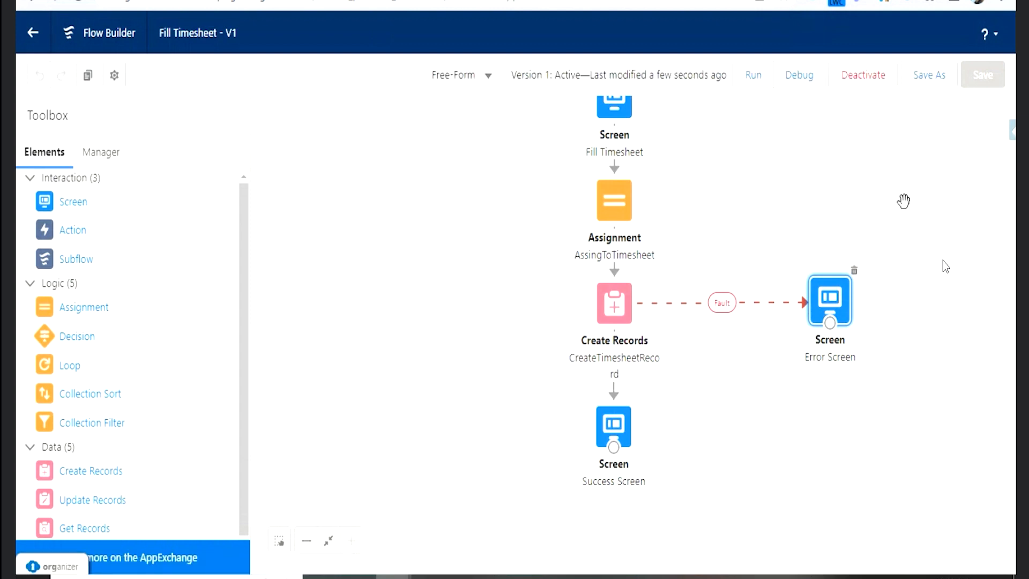
# - Find the Employee object in Setup's Object Manager and open its Buttons, Links, and Actions
pyautogui.hotkey('ctrl', 'shift', 'Tab')
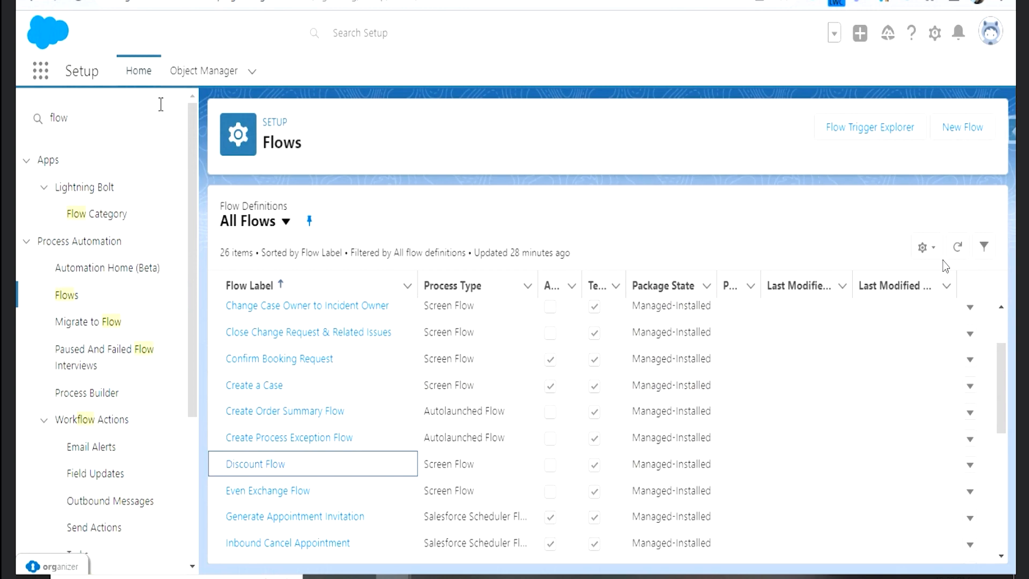
pyautogui.click(212, 71)
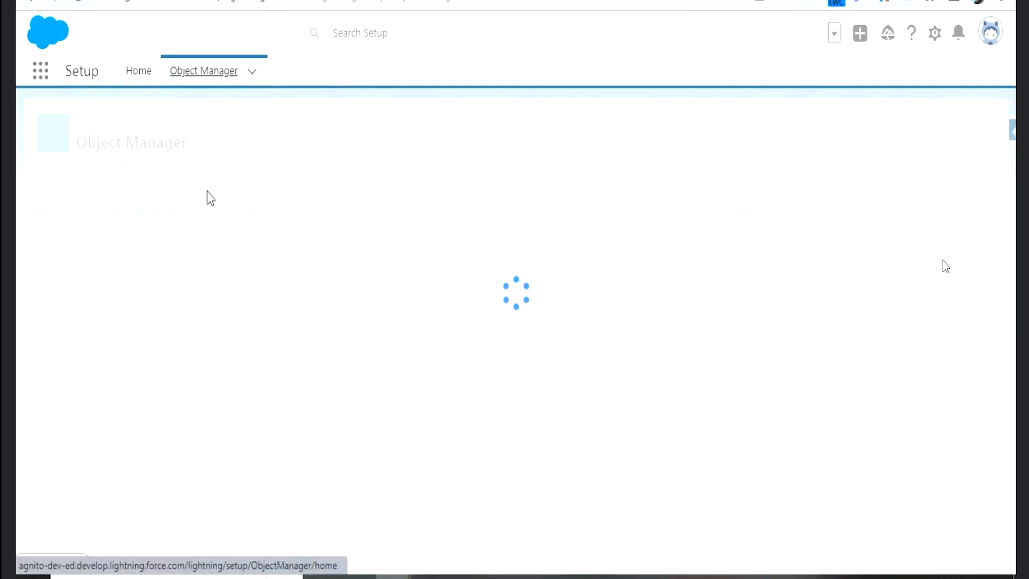
pyautogui.click(737, 122)
pyautogui.write('Emp')
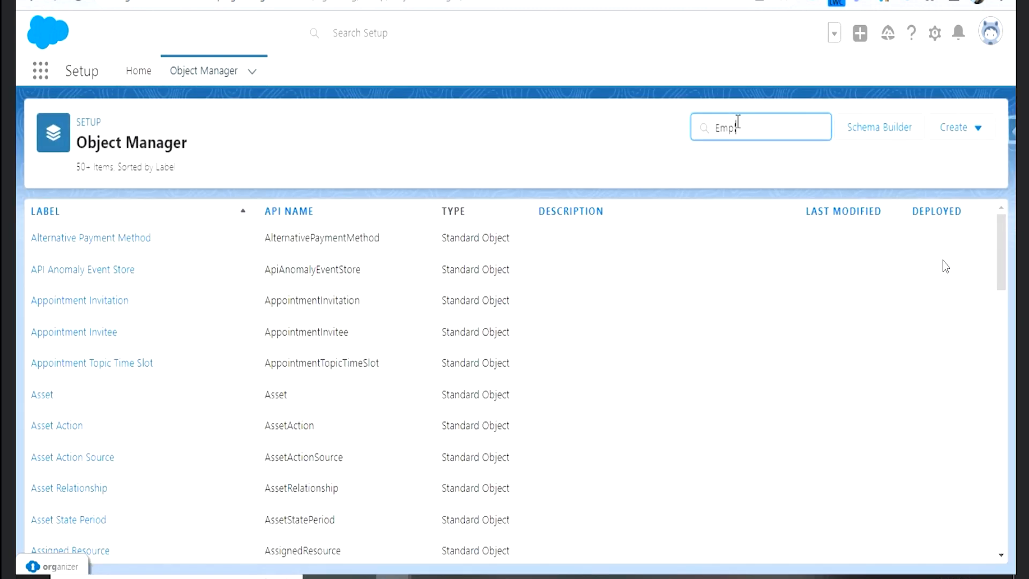
pyautogui.write('lo')
pyautogui.click(68, 243)
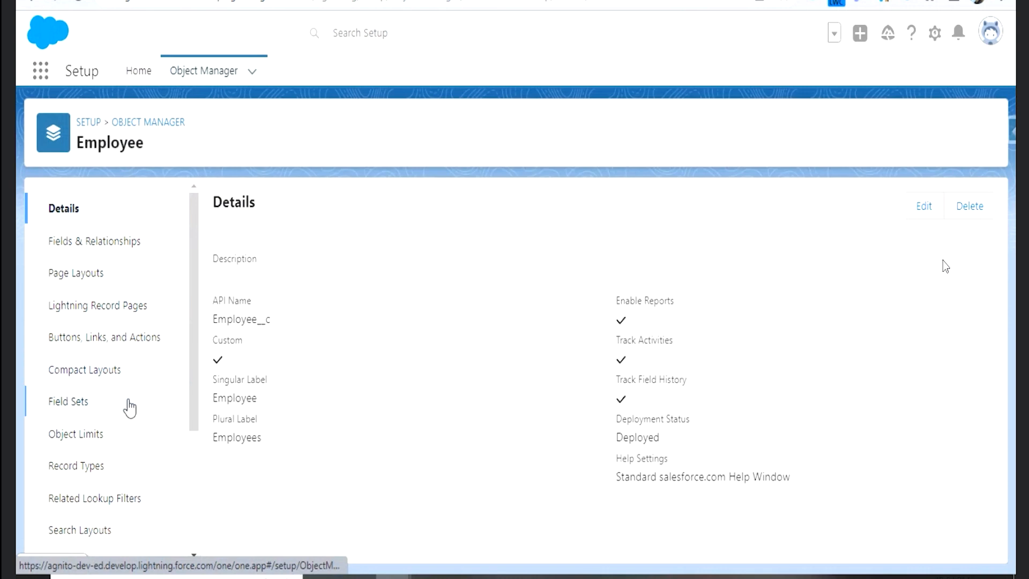
pyautogui.click(103, 339)
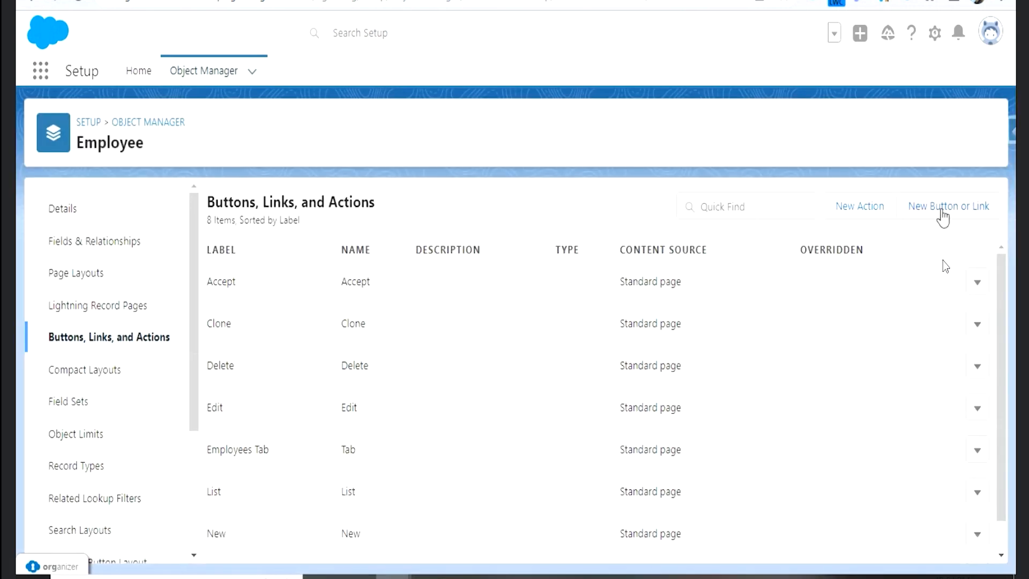
# - Start a new action for the Employee object with action type Flow and Fill Timesheet as its flow
pyautogui.click(861, 212)
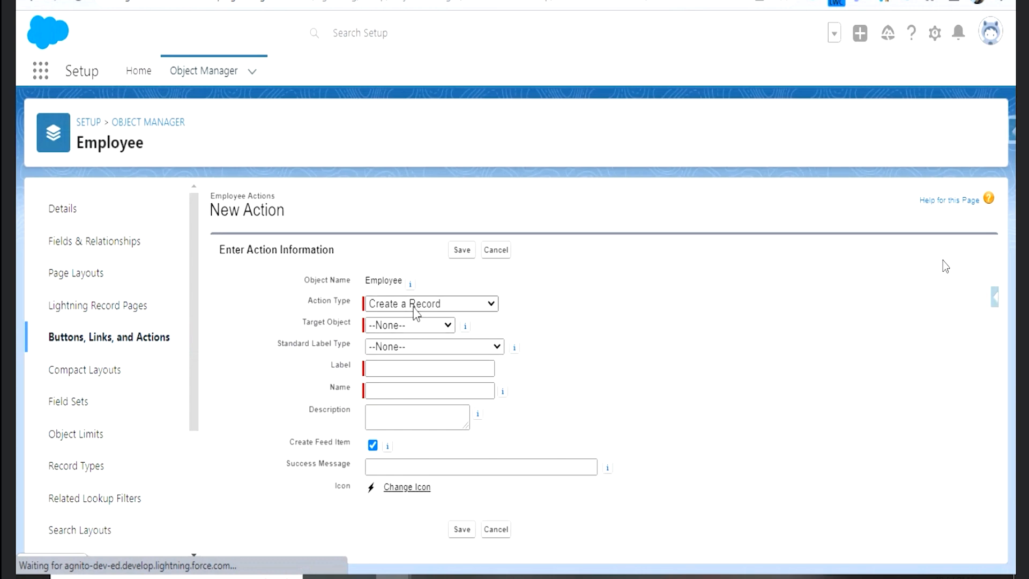
pyautogui.click(414, 305)
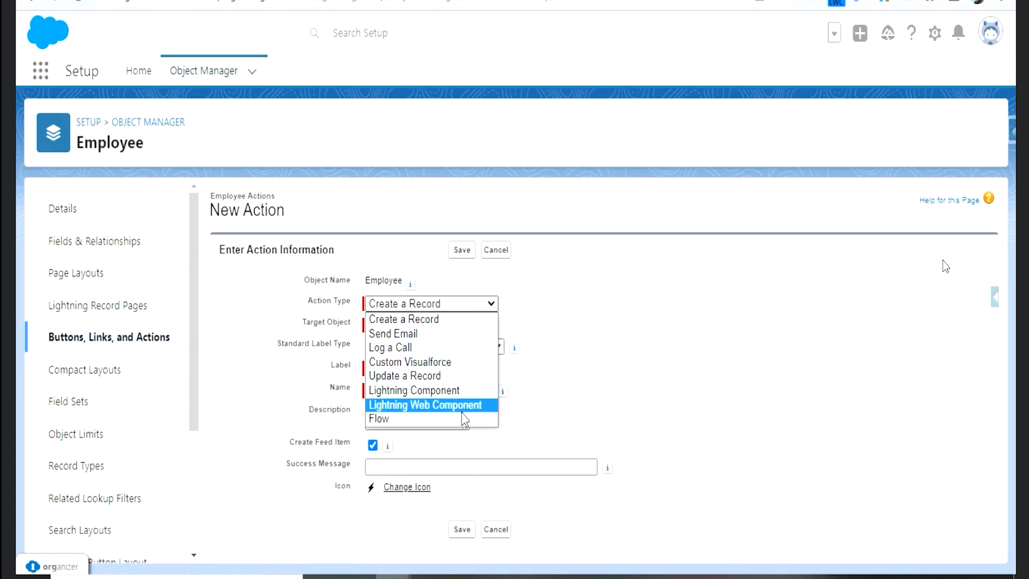
pyautogui.click(432, 424)
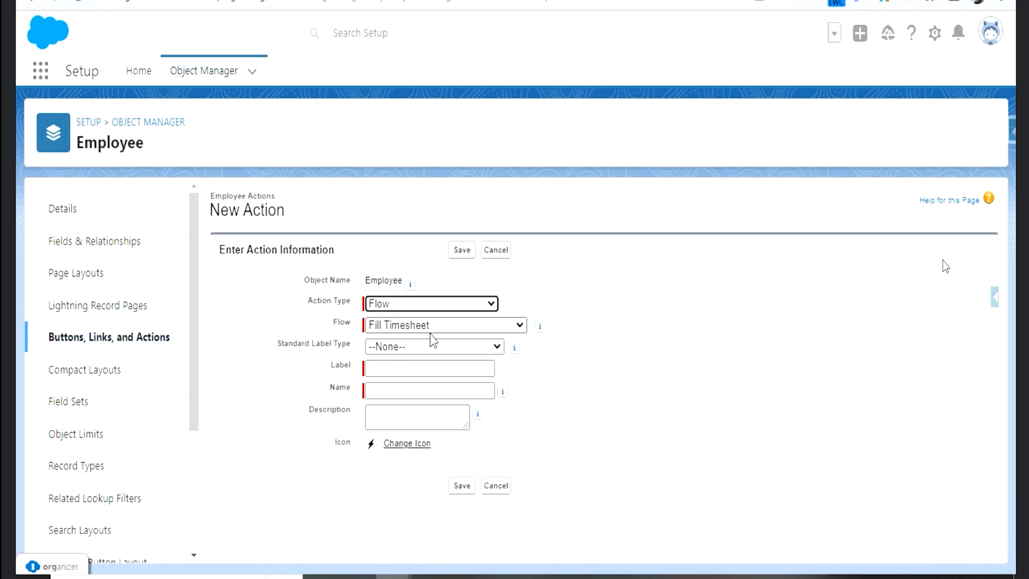
pyautogui.click(390, 326)
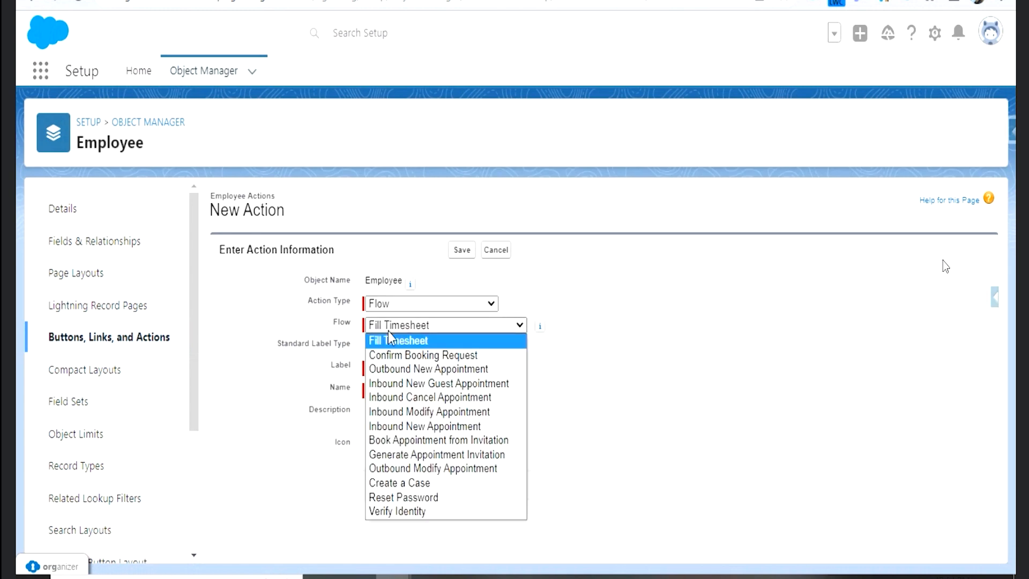
pyautogui.click(389, 334)
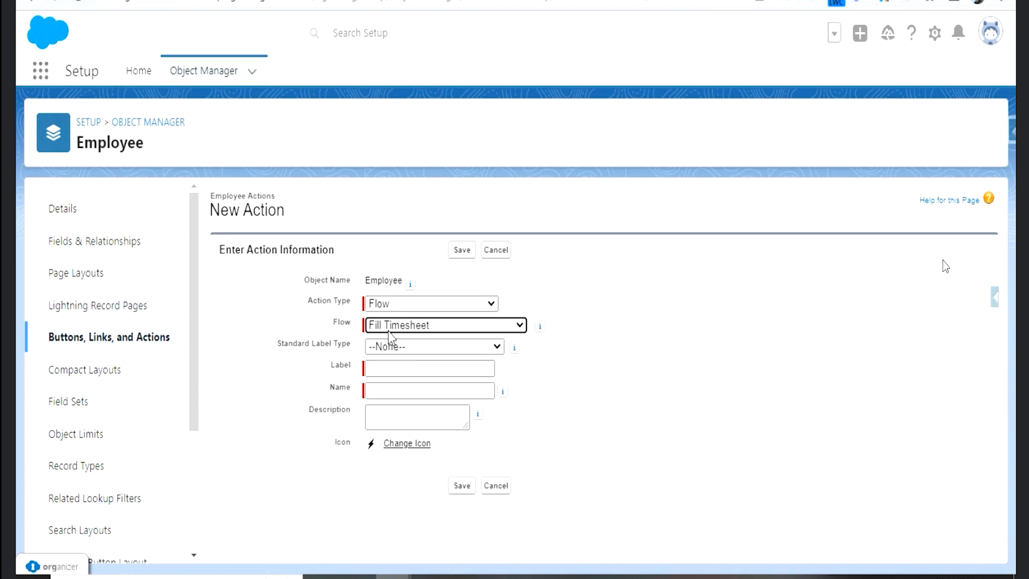
pyautogui.click(404, 353)
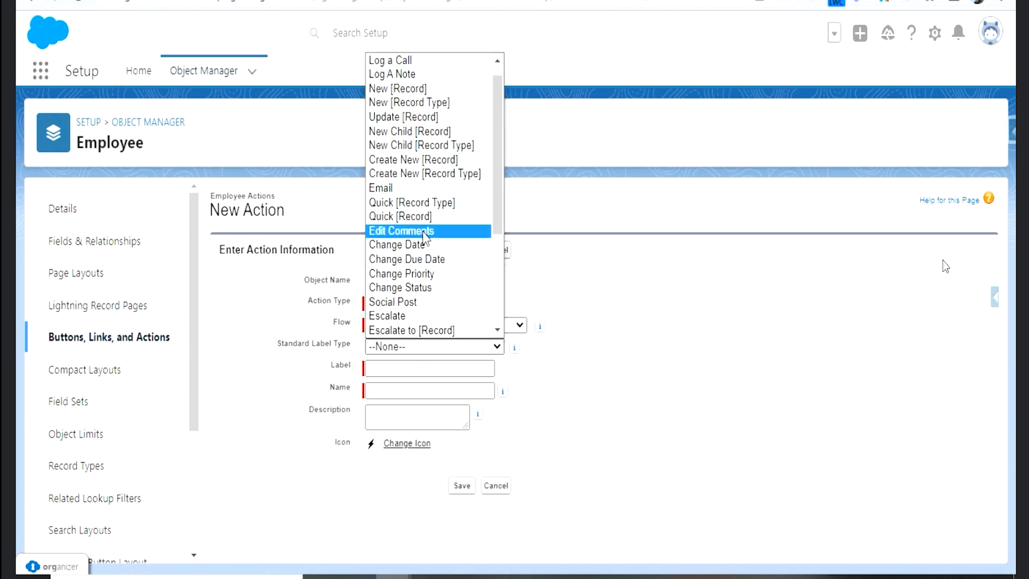
pyautogui.scroll(-3, 442, 302)
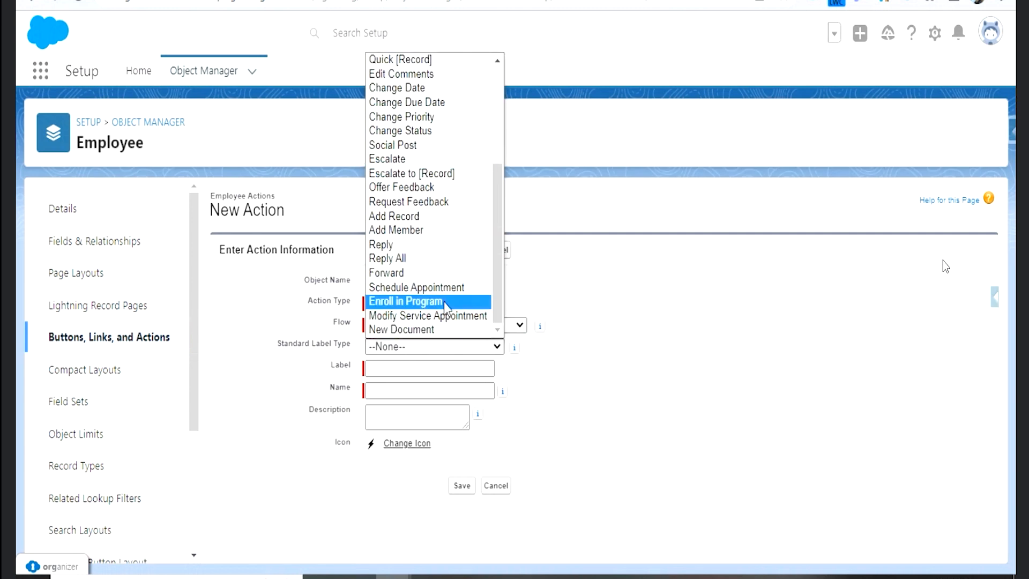
pyautogui.click(724, 343)
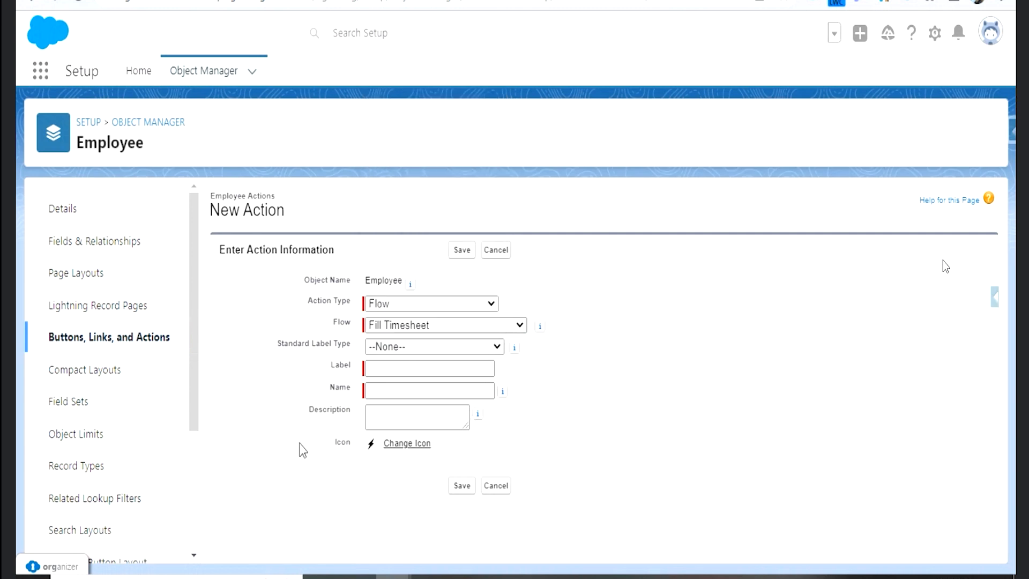
# - Label the new Employee action Fill Timesheet with the name Fill_Timesheet and save it
pyautogui.click(387, 390)
pyautogui.click(394, 368)
pyautogui.write('Fill Time')
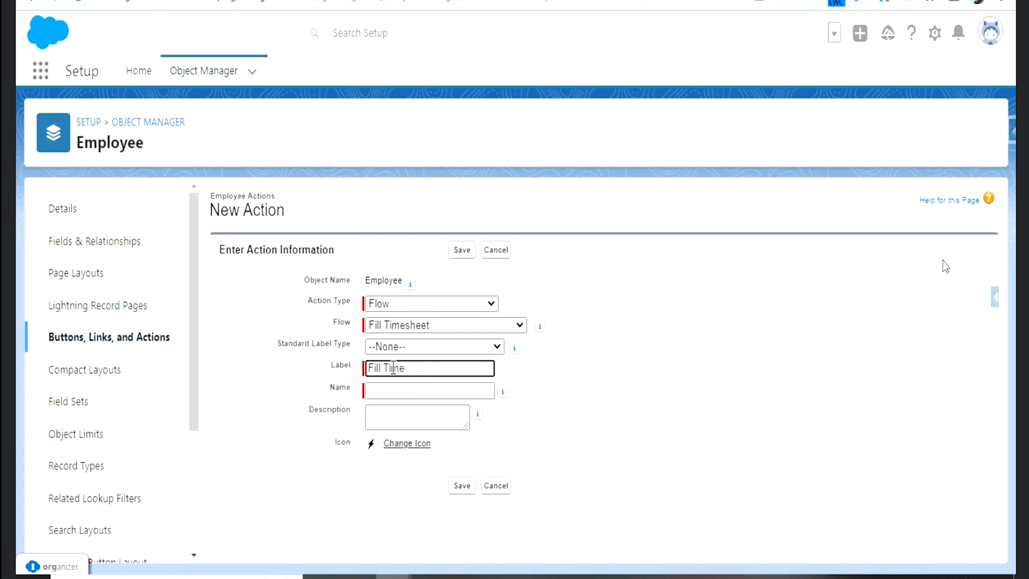
pyautogui.write('sheet')
pyautogui.press('Tab')
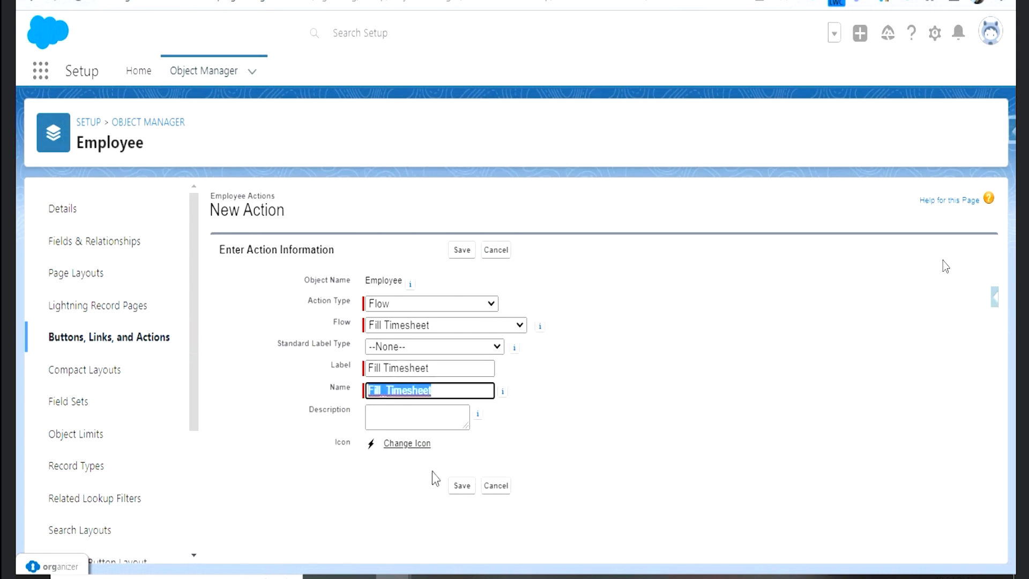
pyautogui.click(460, 487)
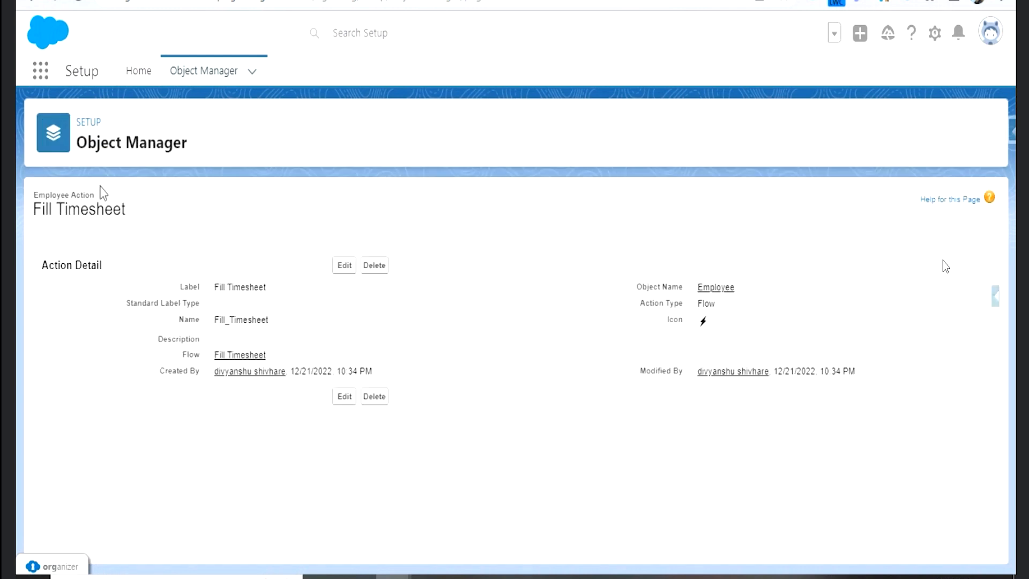
# - Find the Employee object in Object Manager again and open its Employee Layout page layout for editing
pyautogui.click(195, 78)
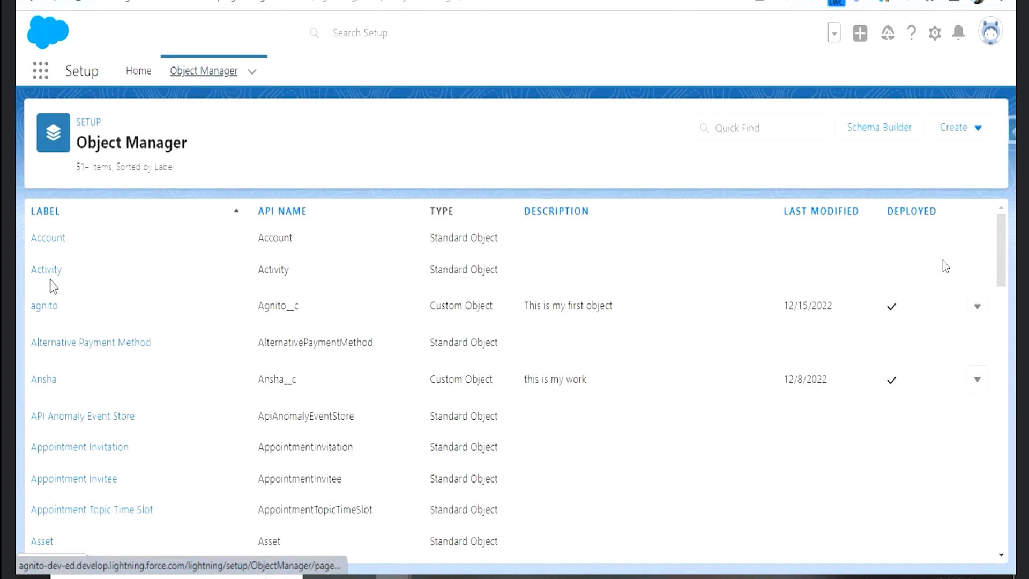
pyautogui.click(744, 116)
pyautogui.write('Employ')
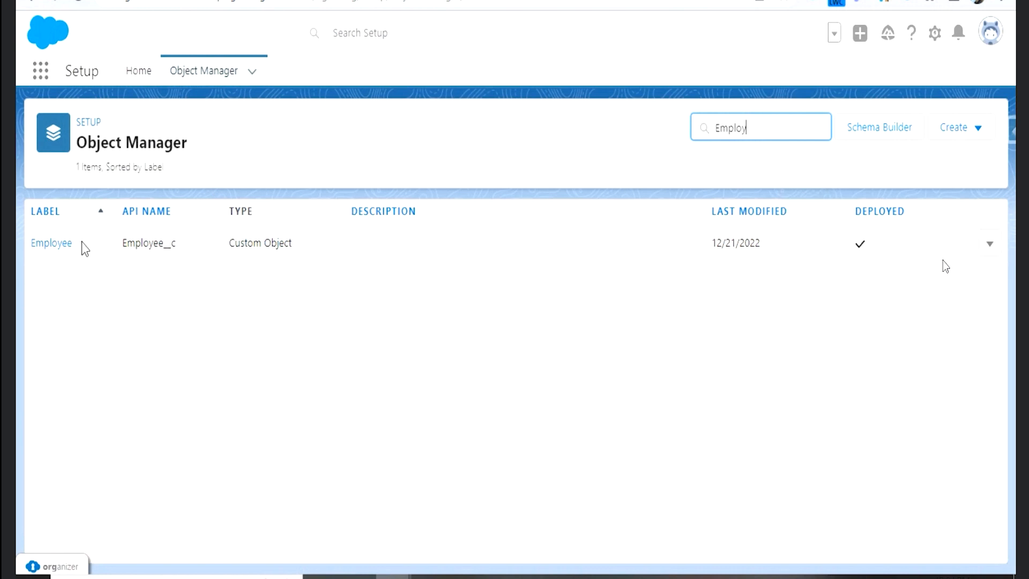
pyautogui.click(59, 245)
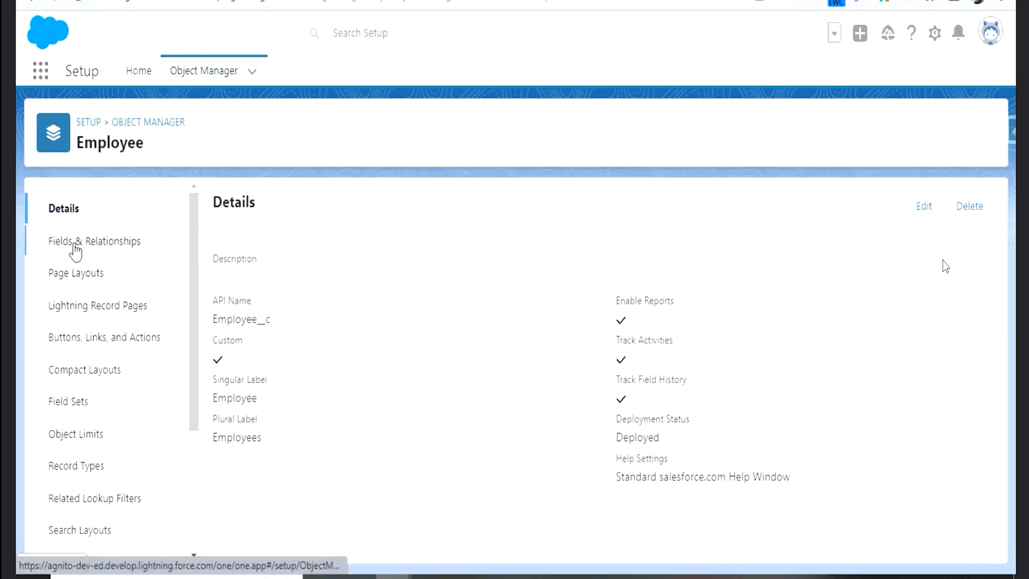
pyautogui.click(75, 244)
pyautogui.click(83, 272)
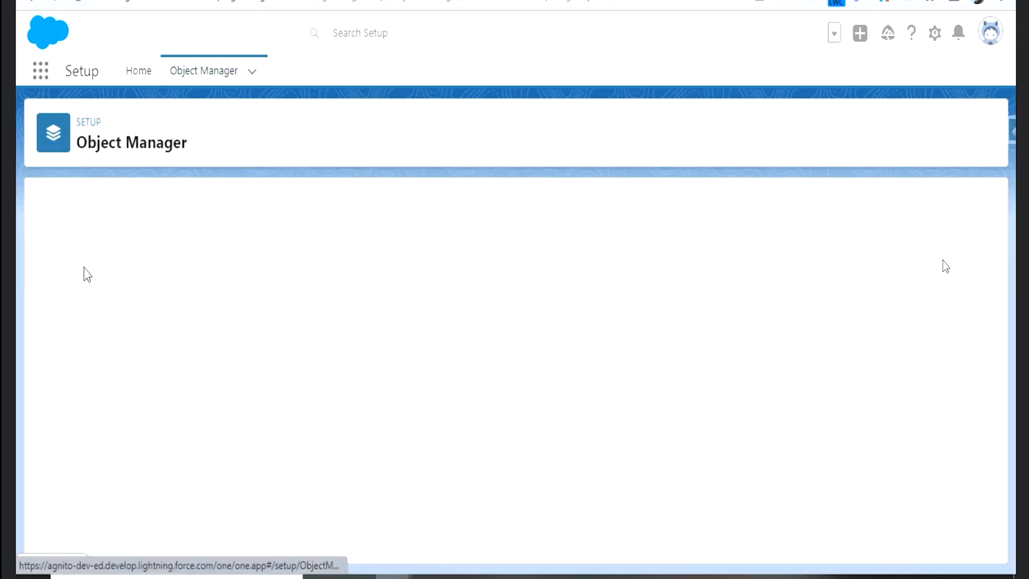
pyautogui.click(244, 282)
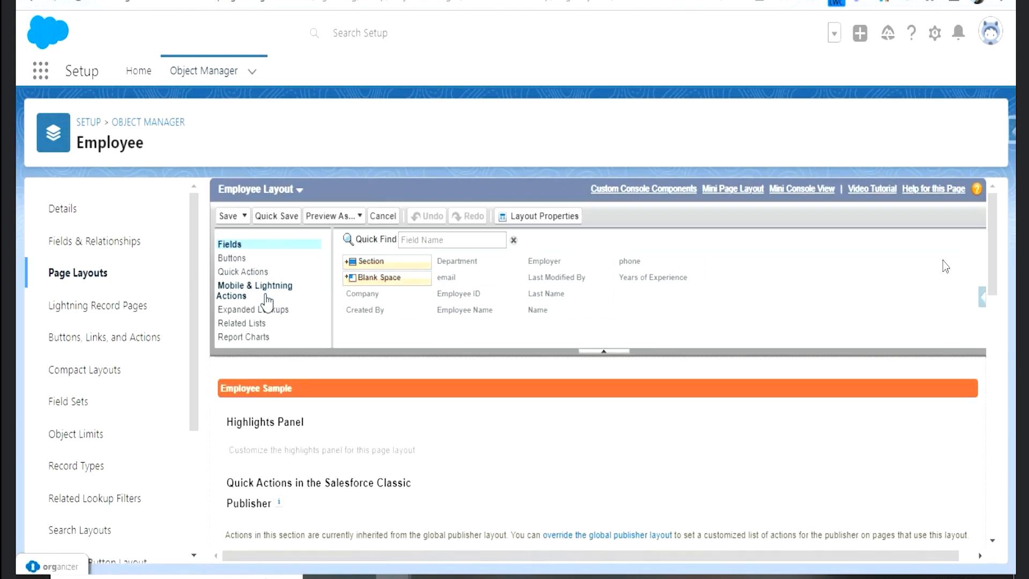
# - Filter the layout's Mobile & Lightning Actions by "fil" and override the predefined actions in the Salesforce Mobile and Lightning Experience Actions section
pyautogui.click(267, 297)
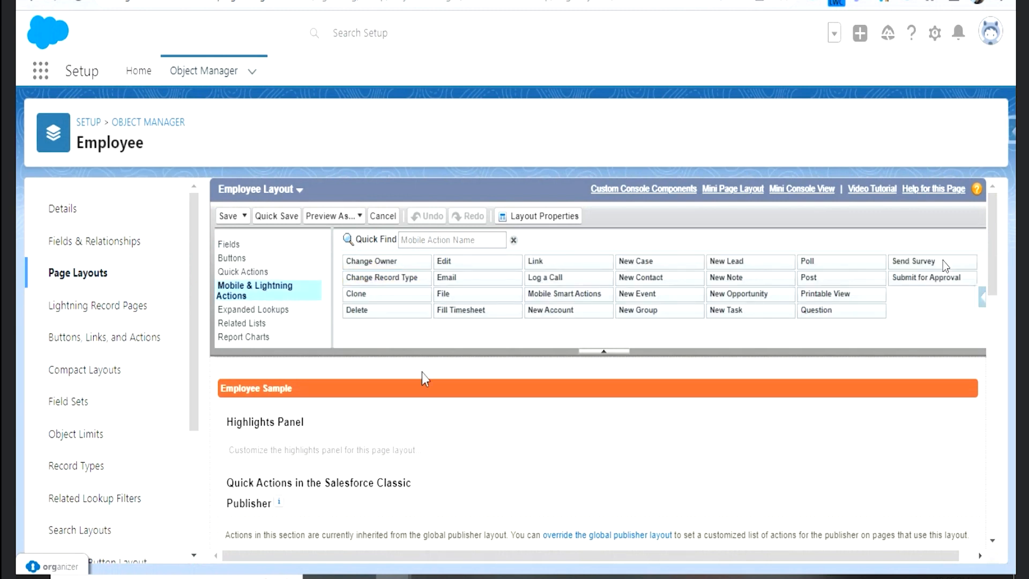
pyautogui.click(431, 242)
pyautogui.write('fil')
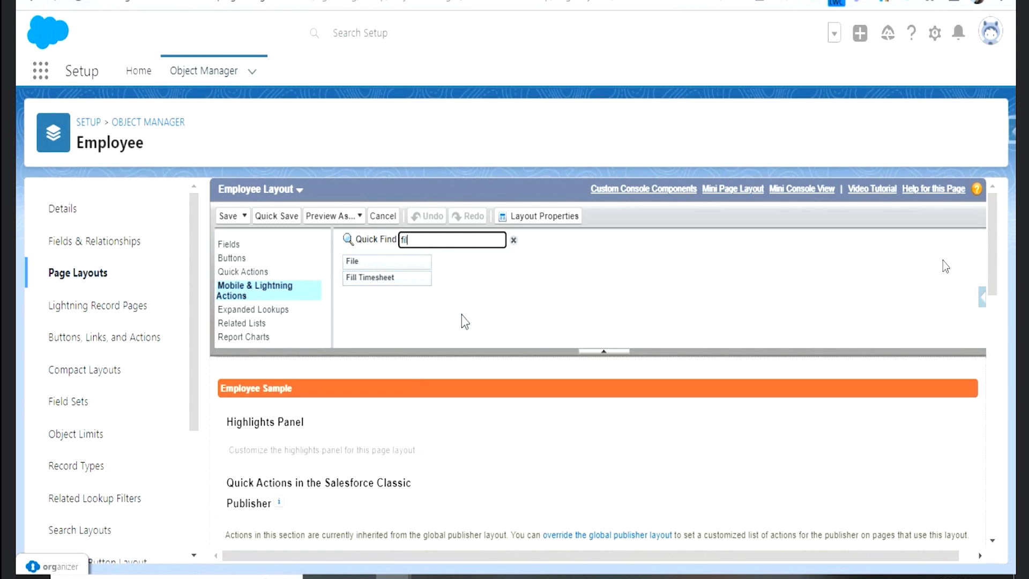
pyautogui.scroll(-5, 460, 319)
pyautogui.scroll(3, 460, 396)
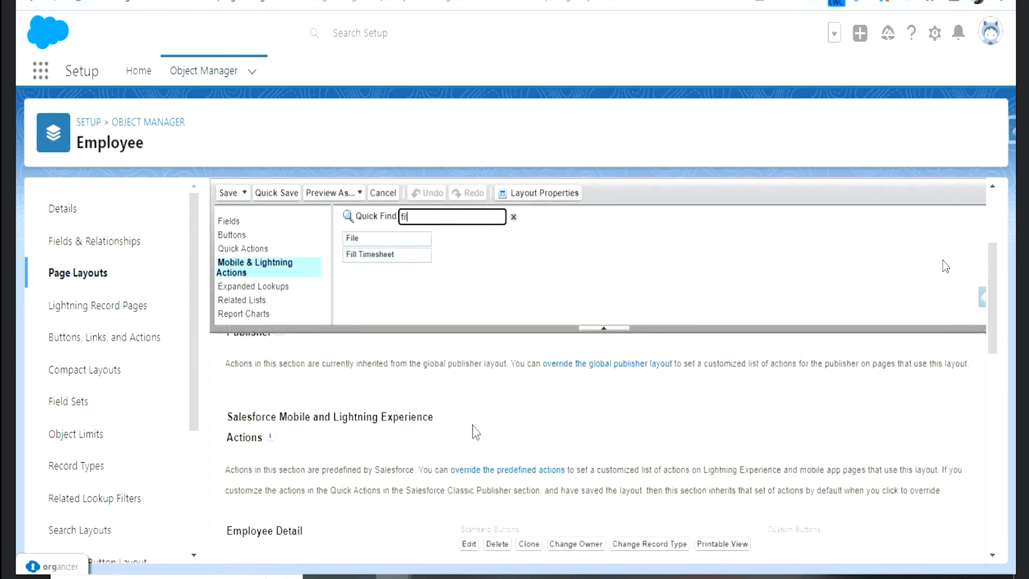
pyautogui.scroll(2, 440, 445)
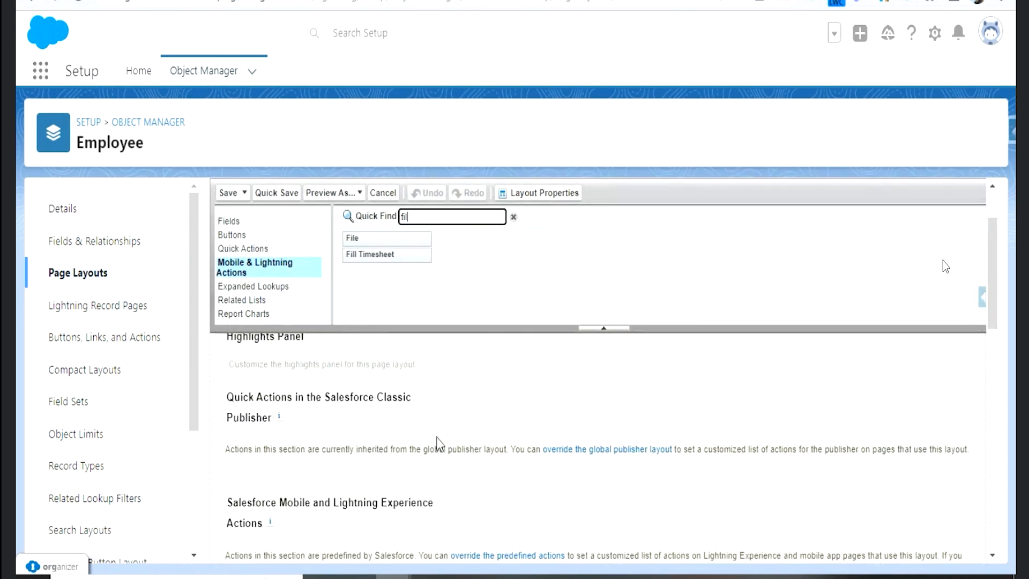
pyautogui.scroll(-2, 438, 443)
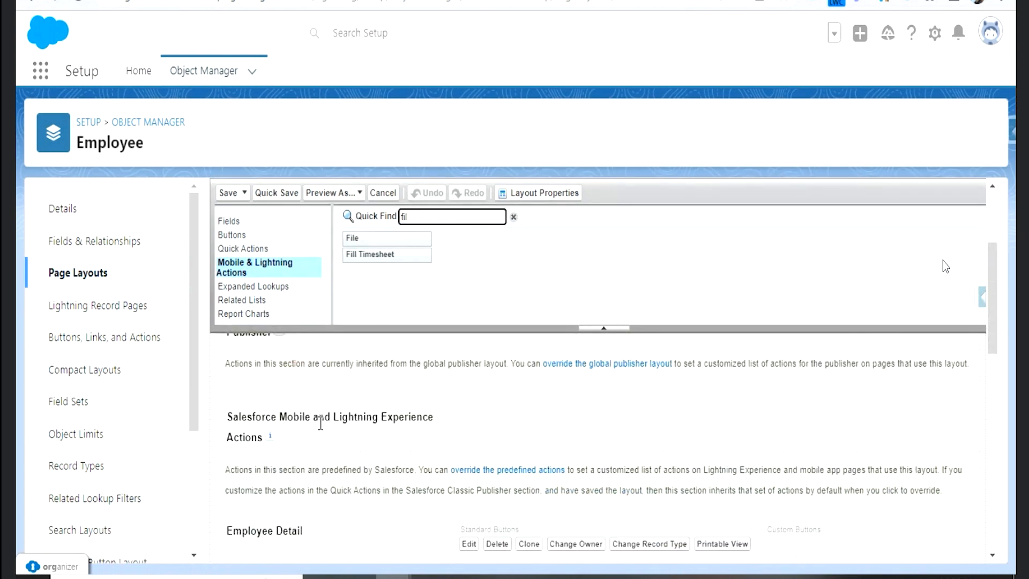
pyautogui.click(484, 475)
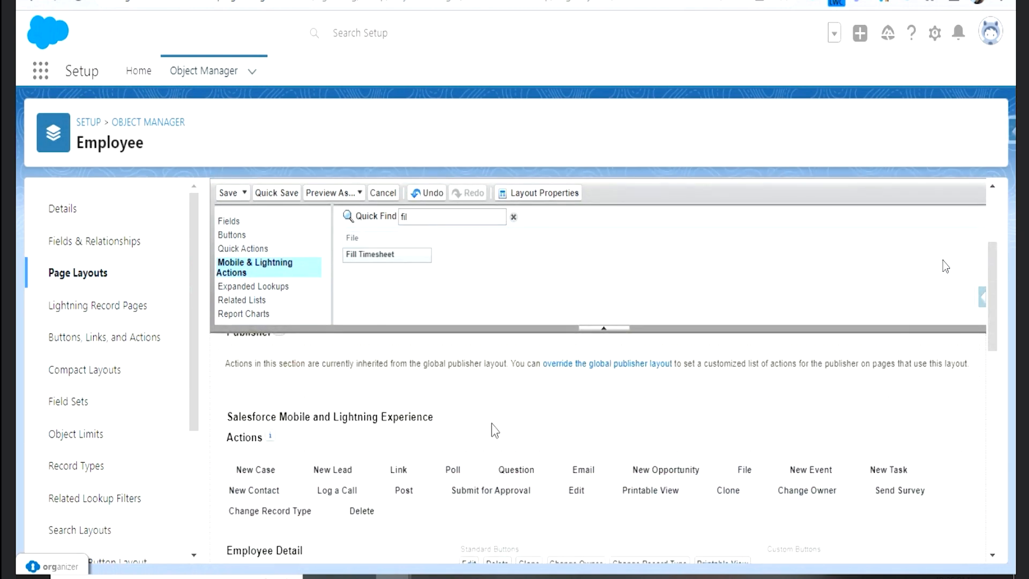
# - Add the Fill Timesheet action ahead of New Case in the Salesforce Mobile and Lightning Experience Actions section and save the layout
pyautogui.moveTo(390, 255); pyautogui.dragTo(214, 460)
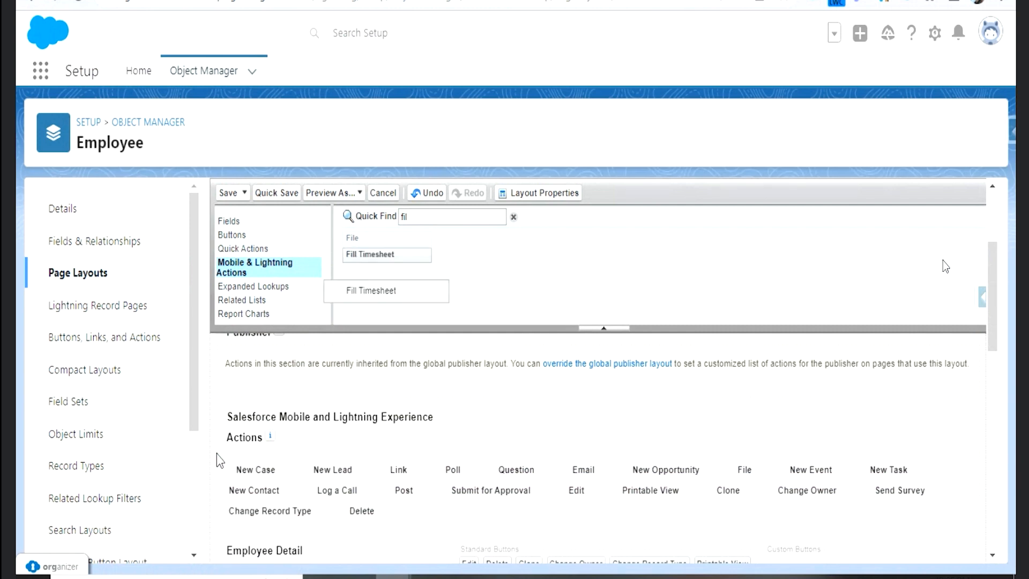
pyautogui.moveTo(401, 255); pyautogui.dragTo(237, 472)
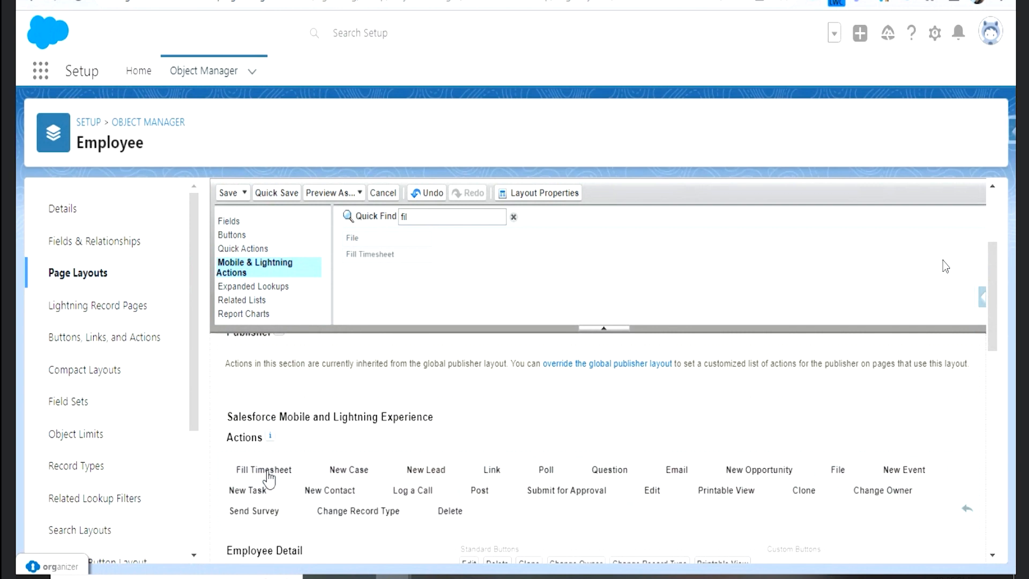
pyautogui.click(228, 194)
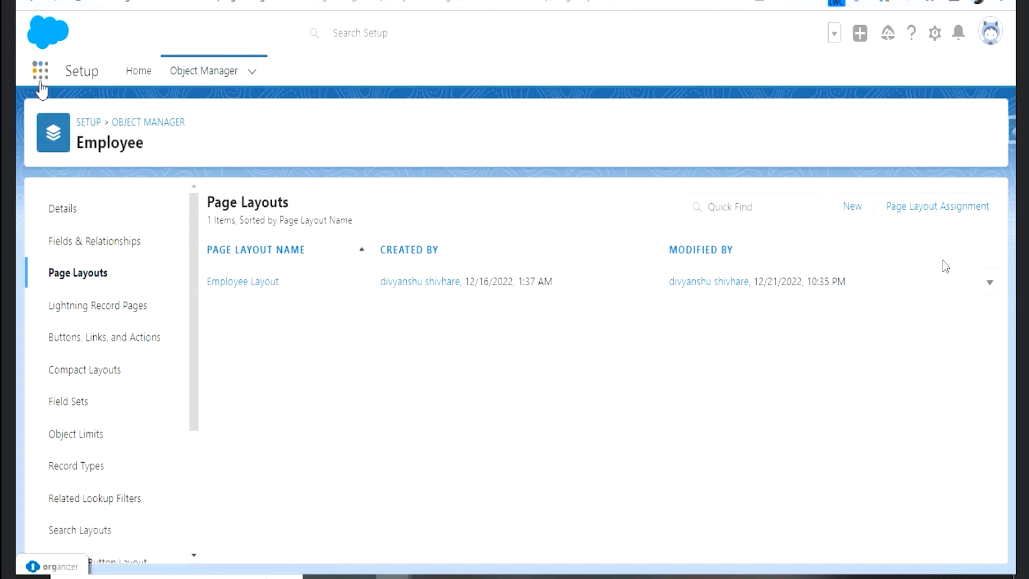
# - Go to the Employees list, open the listed employee's record, and launch its Fill Timesheet action
pyautogui.click(41, 71)
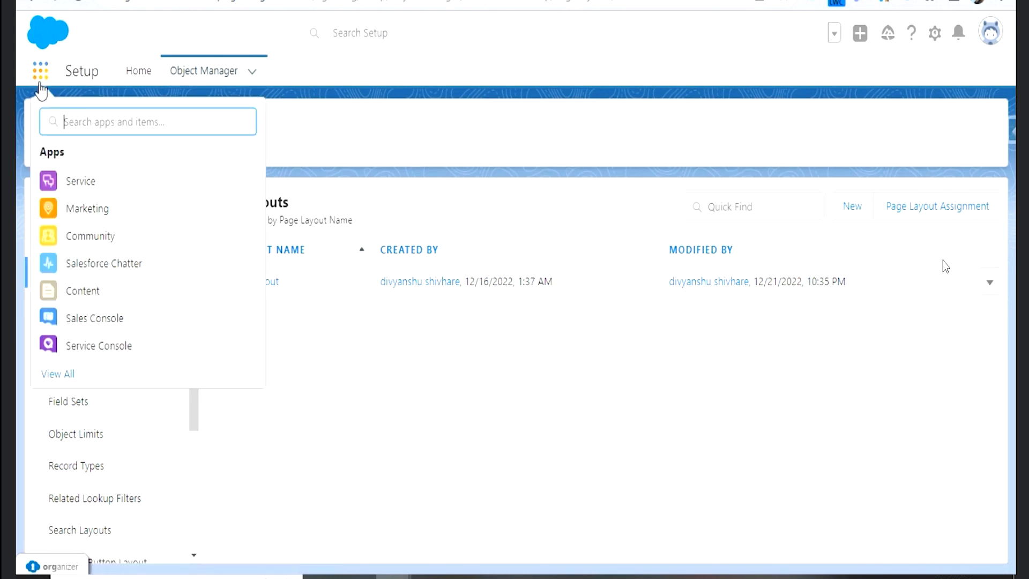
pyautogui.write('Employ')
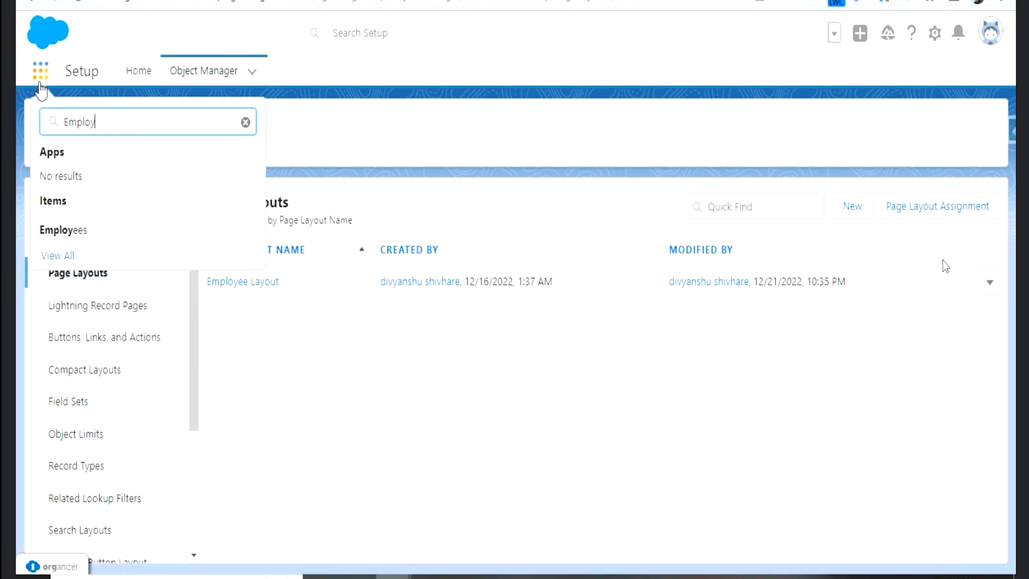
pyautogui.click(67, 232)
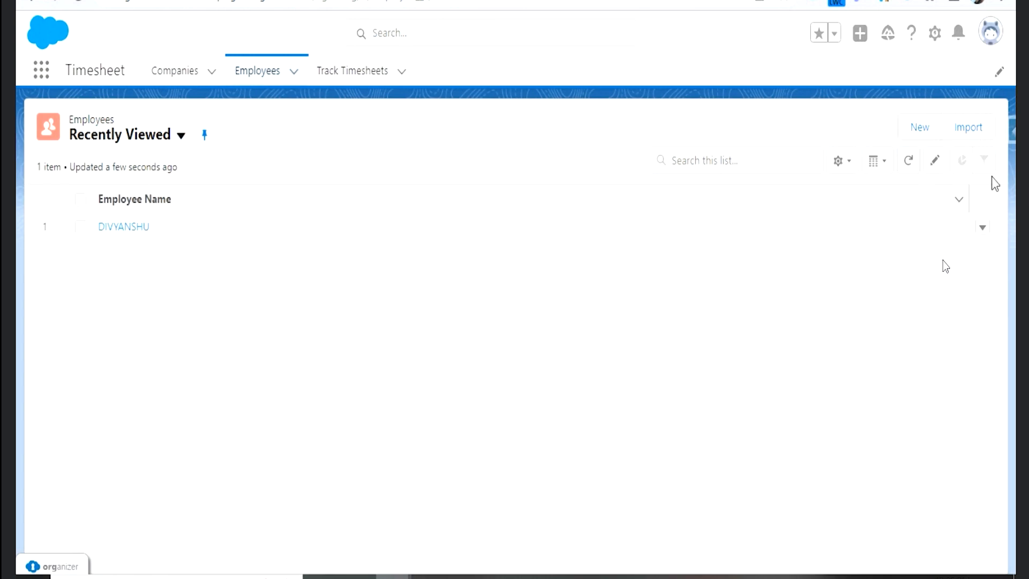
pyautogui.click(138, 227)
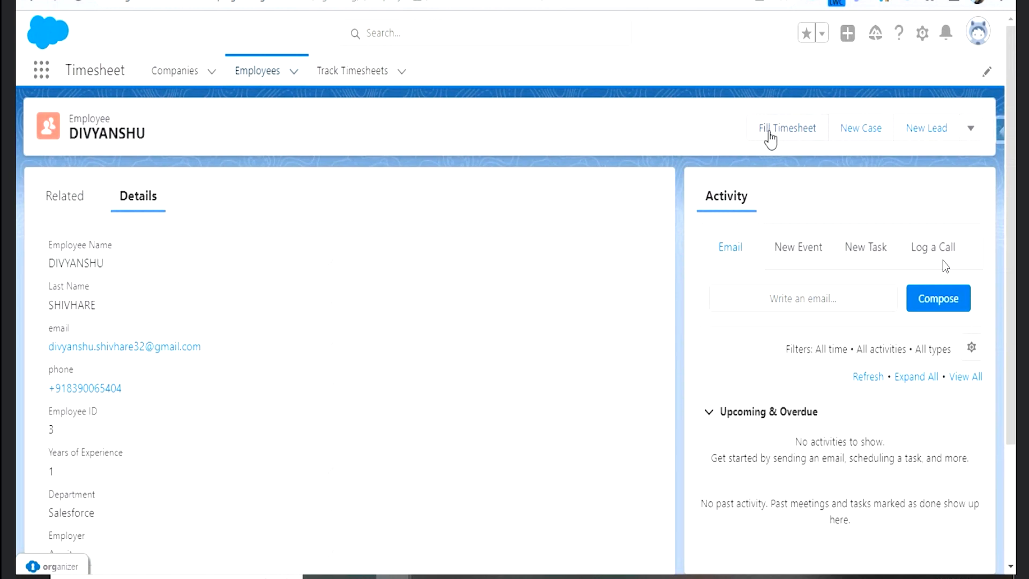
pyautogui.click(775, 140)
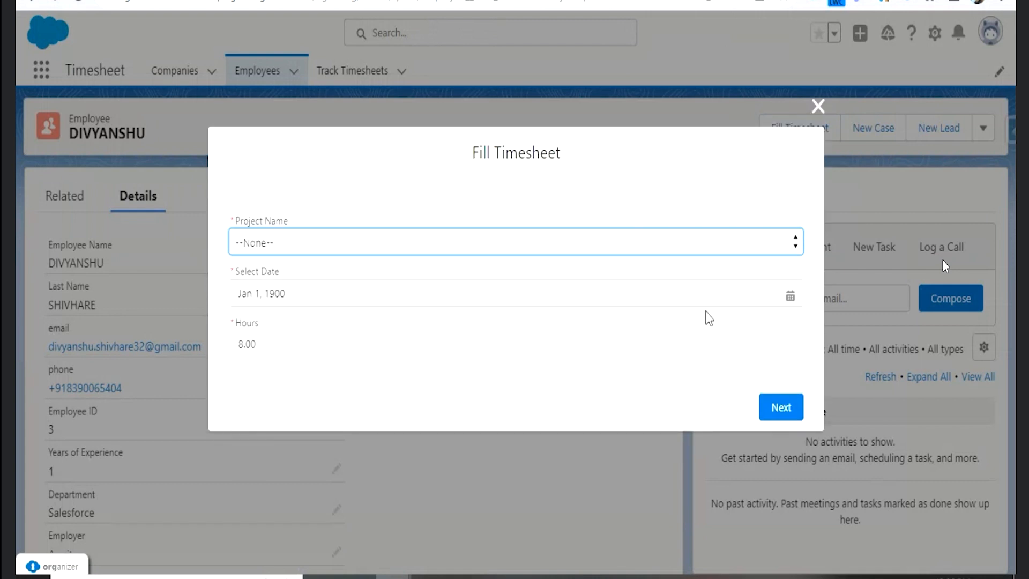
# - Set the Select Date of the Fill Timesheet form to Dec 22, 2022
pyautogui.click(302, 294)
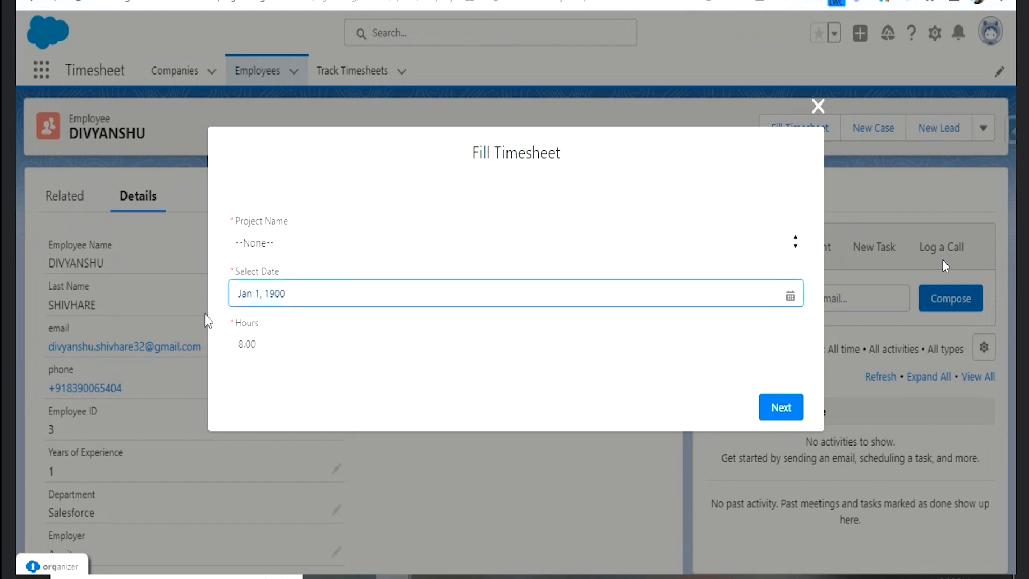
pyautogui.click(337, 284)
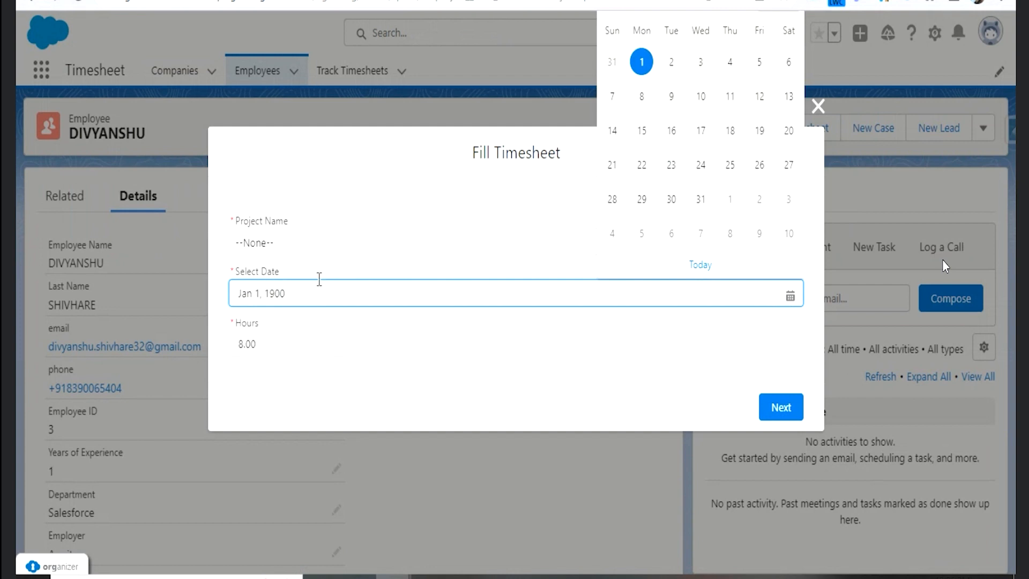
pyautogui.press('BackSpace')
pyautogui.press('BackSpace')
pyautogui.press('BackSpace')
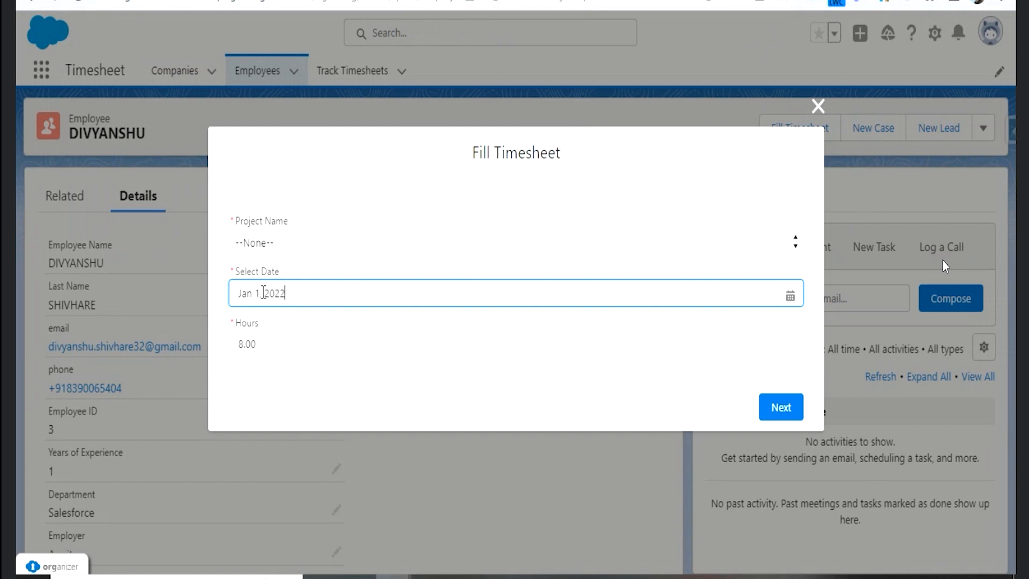
pyautogui.click(242, 294)
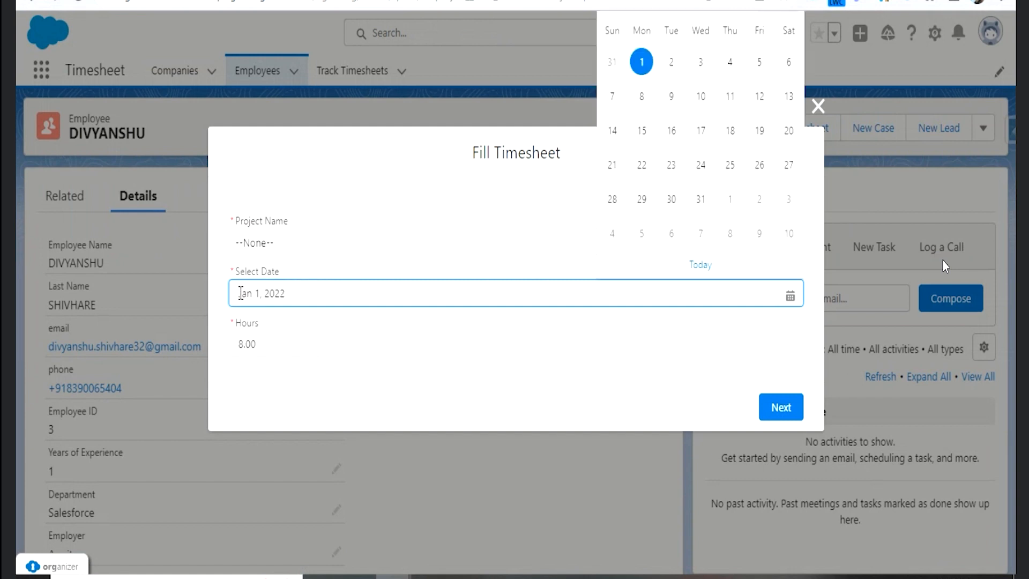
pyautogui.write('Dec')
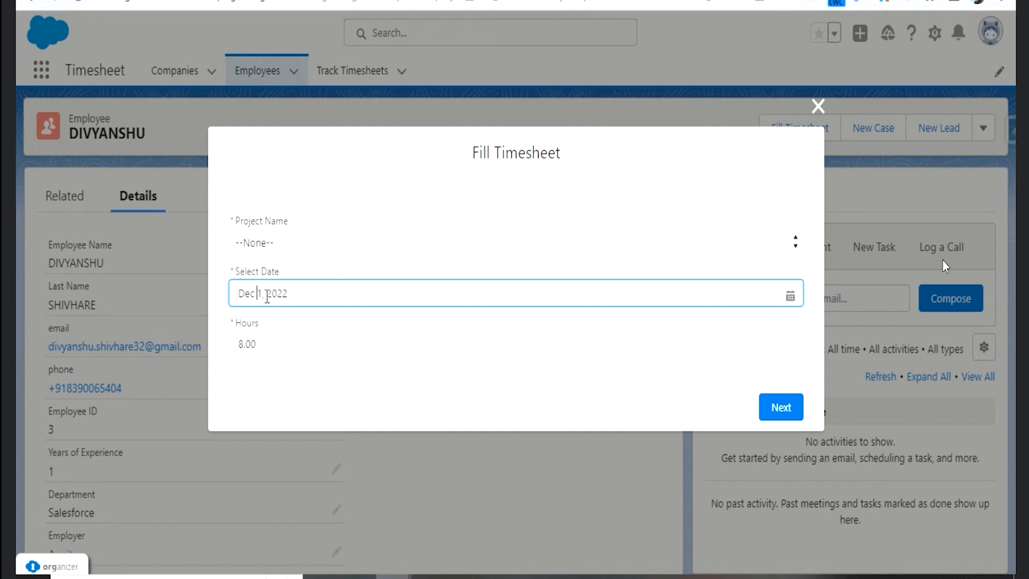
pyautogui.click(263, 296)
pyautogui.press('BackSpace')
pyautogui.write('22')
pyautogui.click(321, 298)
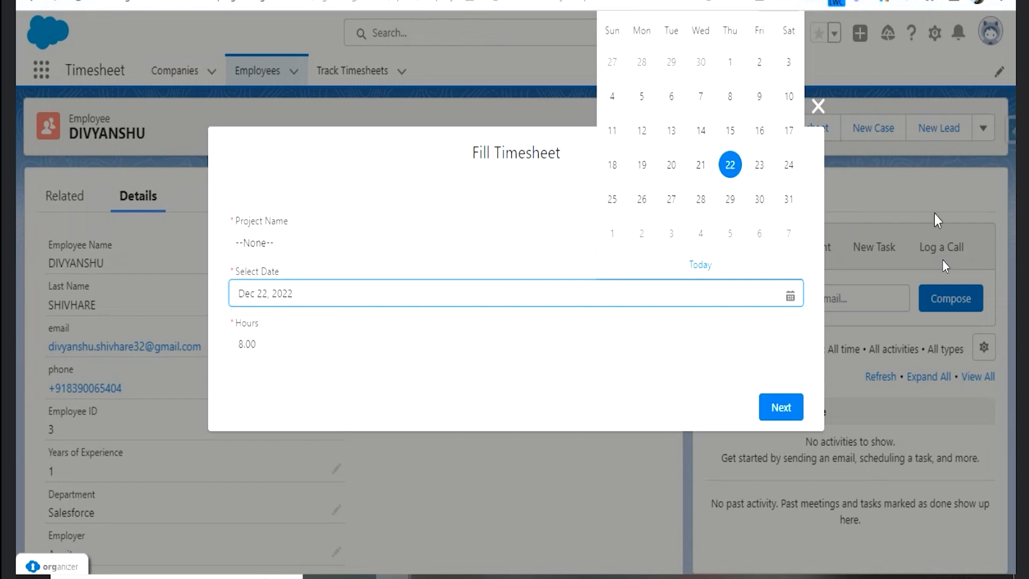
# - Try Dec 30, 2022 as the timesheet date and return it to Dec 22, 2022
pyautogui.click(759, 199)
pyautogui.click(296, 322)
pyautogui.click(311, 288)
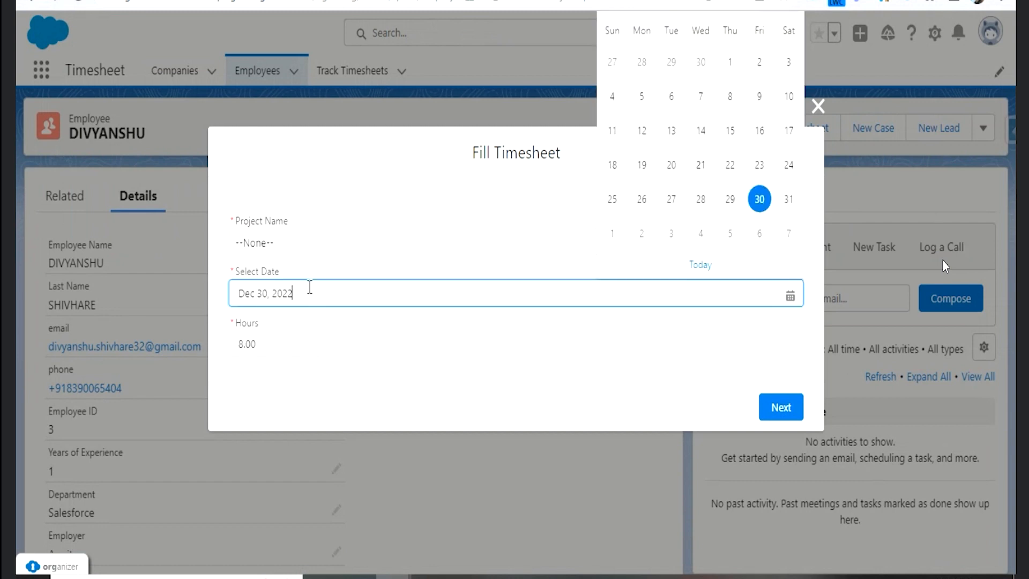
pyautogui.click(723, 170)
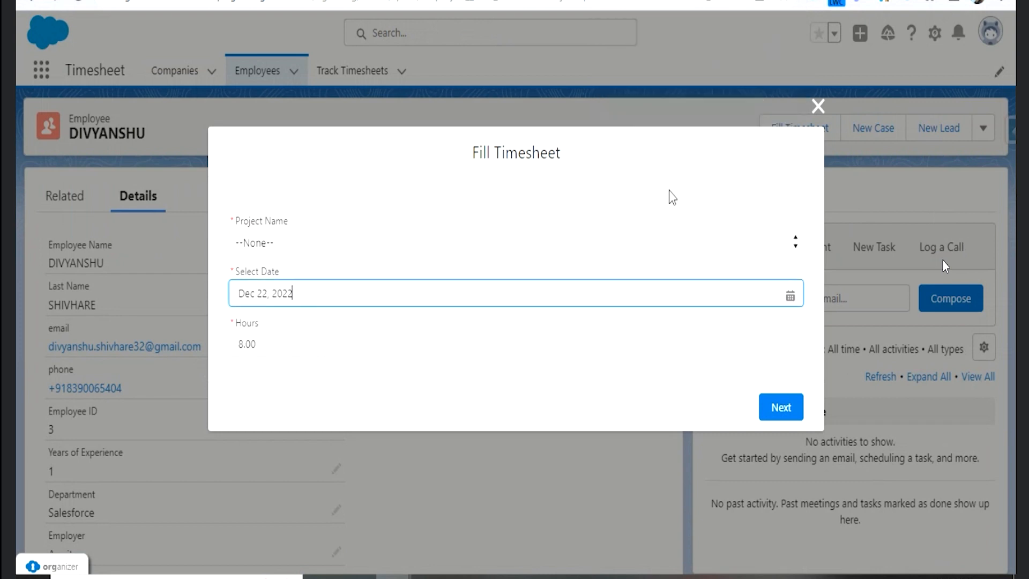
# - Choose "TrainingPTOCompany HolidaySupport Projectbench" as the Project Name in the Fill Timesheet form
pyautogui.click(276, 341)
pyautogui.click(294, 317)
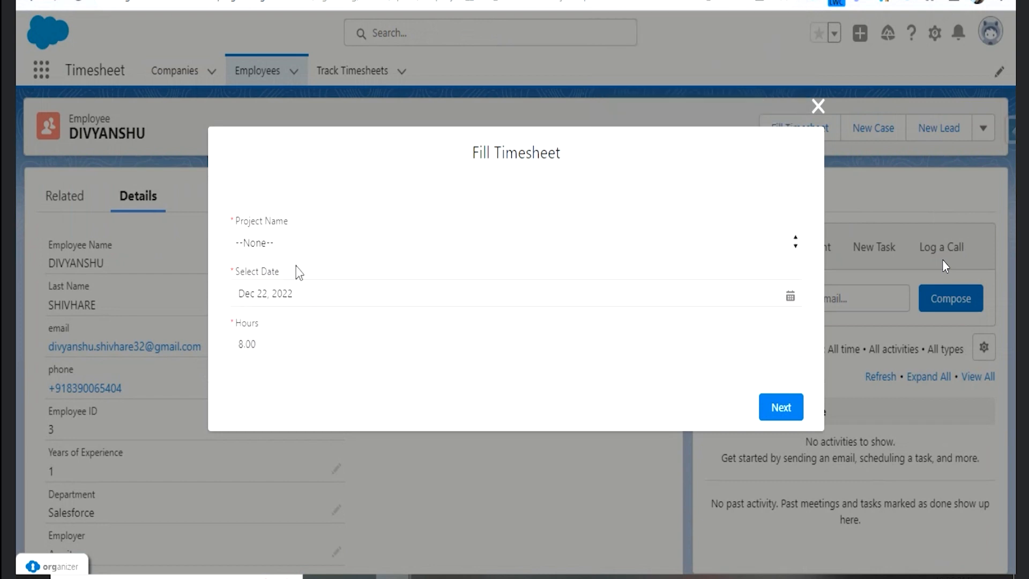
pyautogui.click(297, 247)
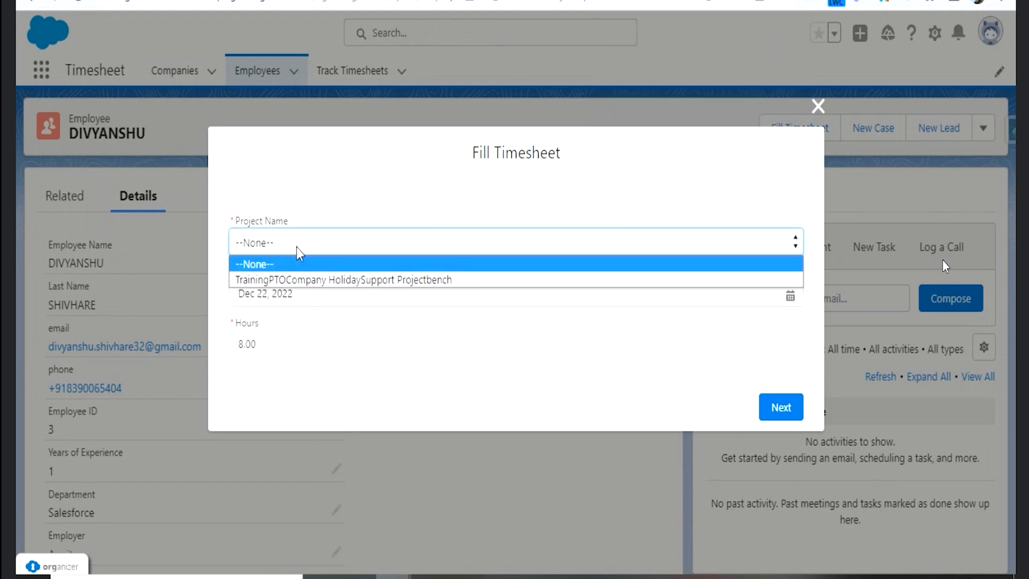
pyautogui.click(320, 279)
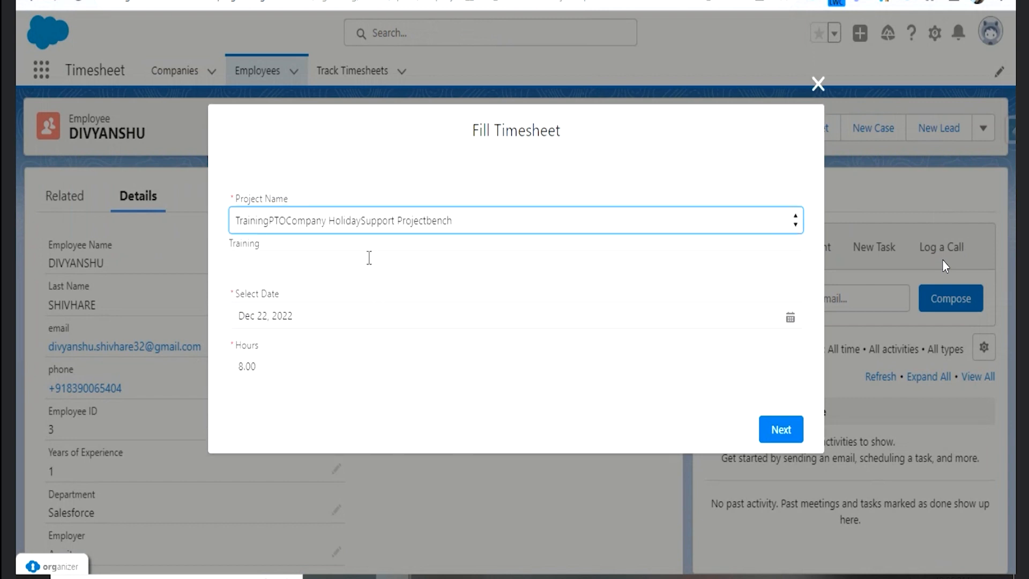
# - Check the Training field in the Fill Timesheet form and submit the form with that field left blank
pyautogui.click(375, 262)
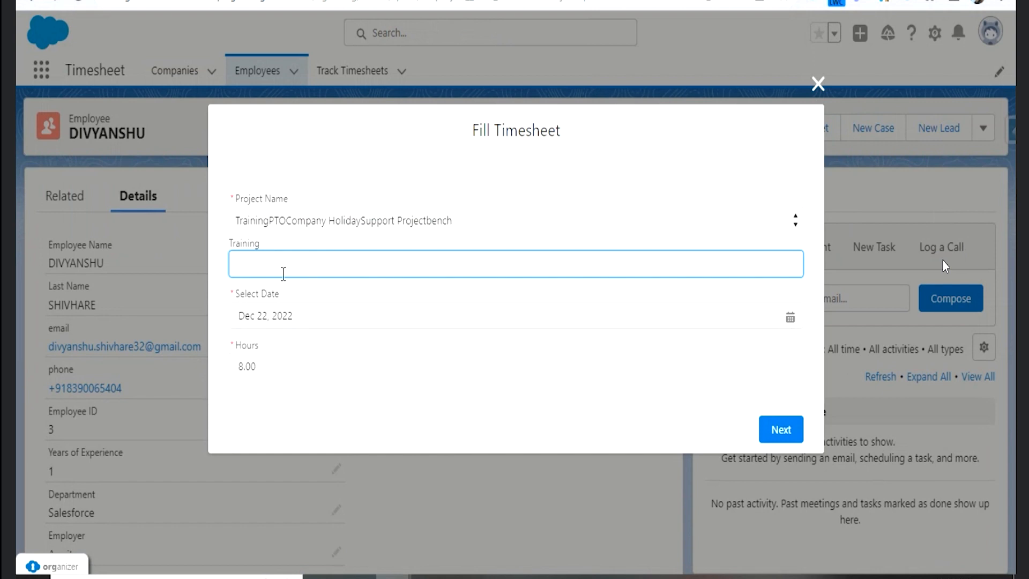
pyautogui.moveTo(230, 245); pyautogui.dragTo(260, 247)
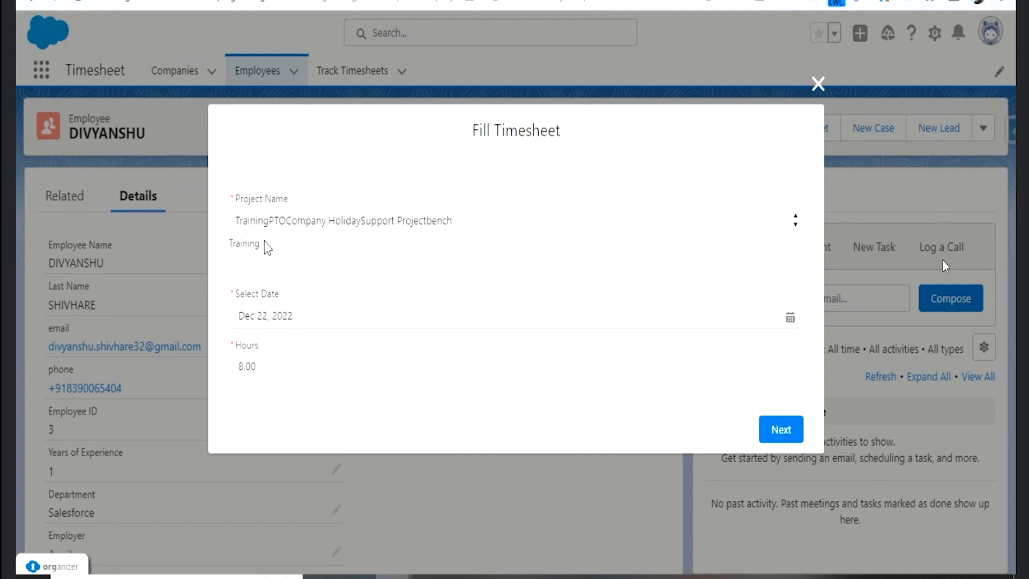
pyautogui.click(223, 249)
pyautogui.click(769, 437)
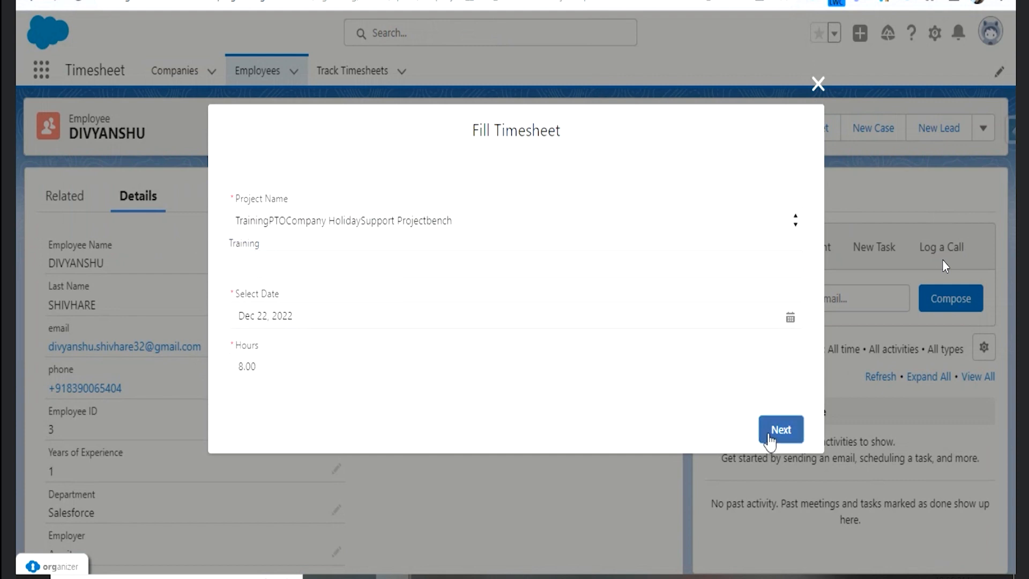
pyautogui.moveTo(229, 285); pyautogui.dragTo(304, 283)
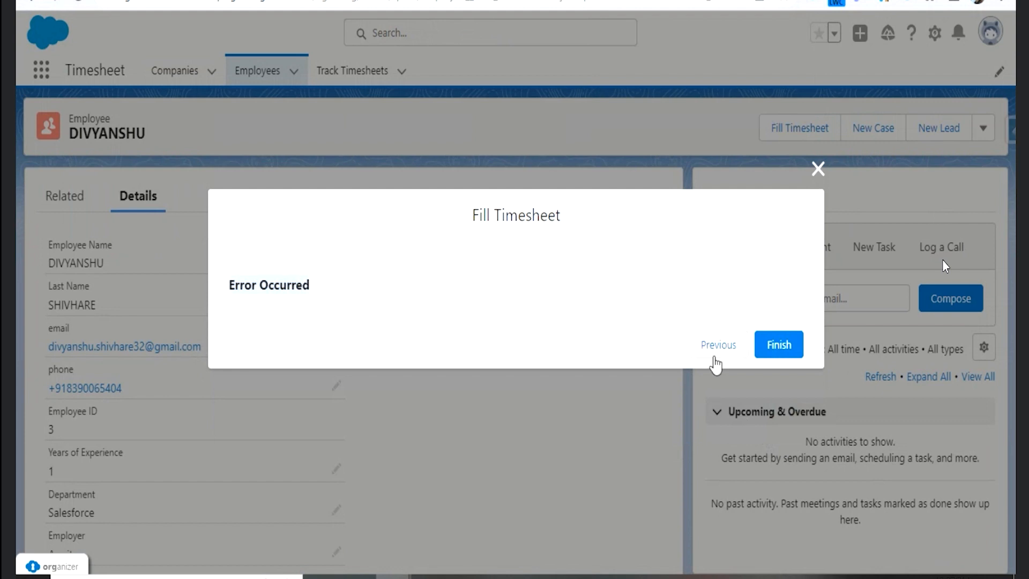
# - Return to the previous timesheet screen, resubmit it with "test" in the Training field, and close the form
pyautogui.click(715, 354)
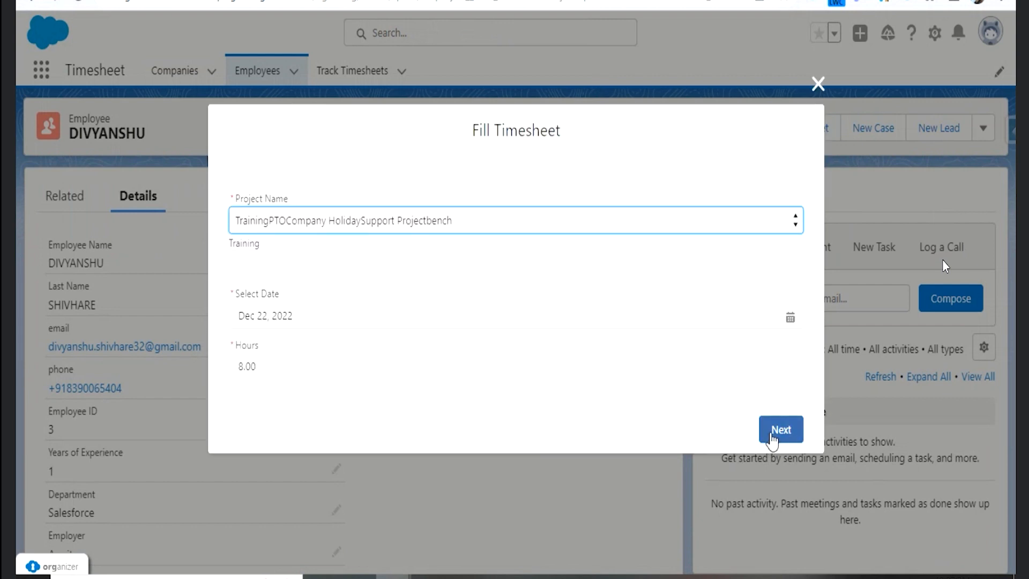
pyautogui.click(436, 264)
pyautogui.write('test')
pyautogui.click(770, 429)
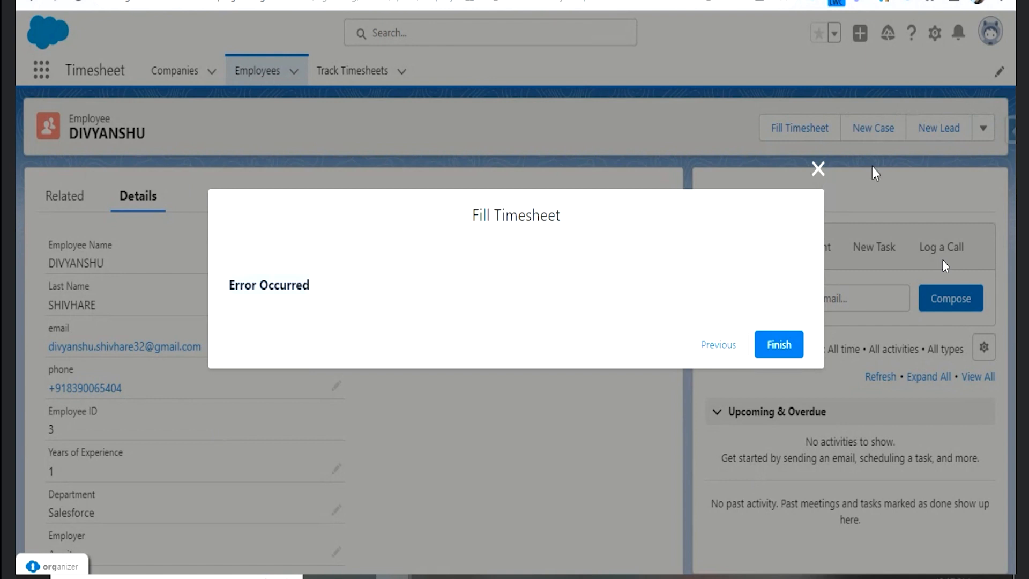
pyautogui.click(820, 177)
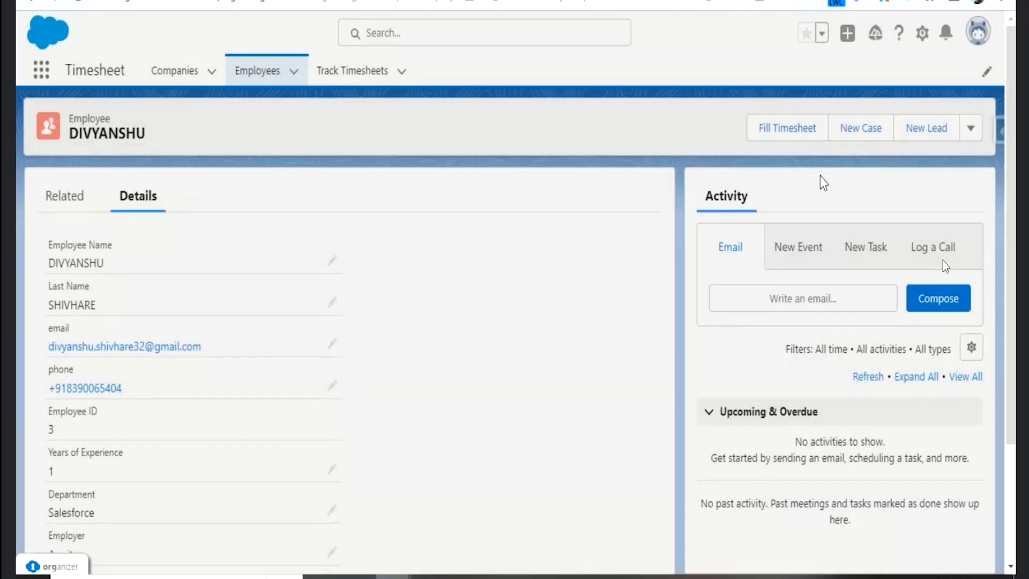
pyautogui.click(789, 132)
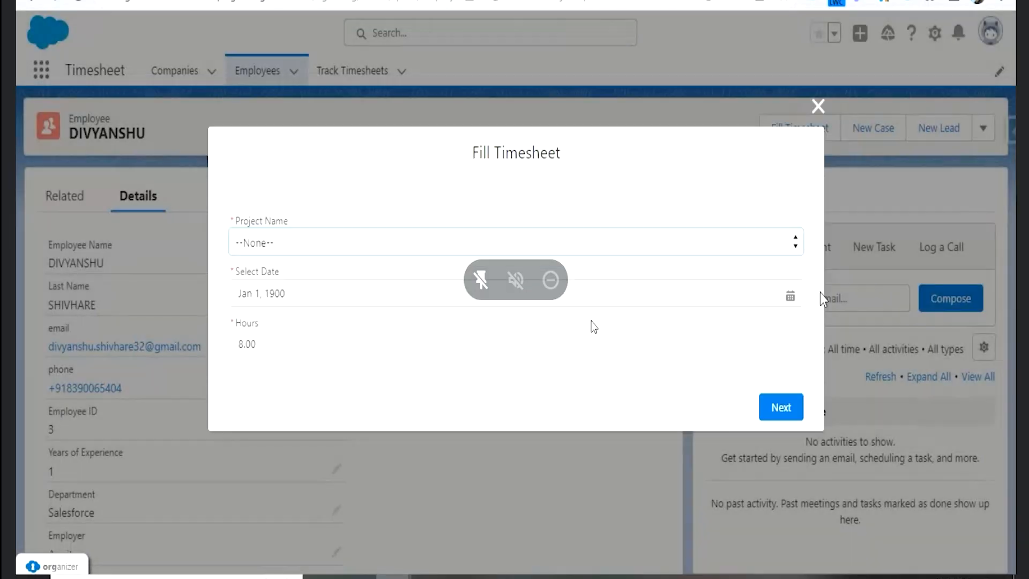
pyautogui.click(819, 106)
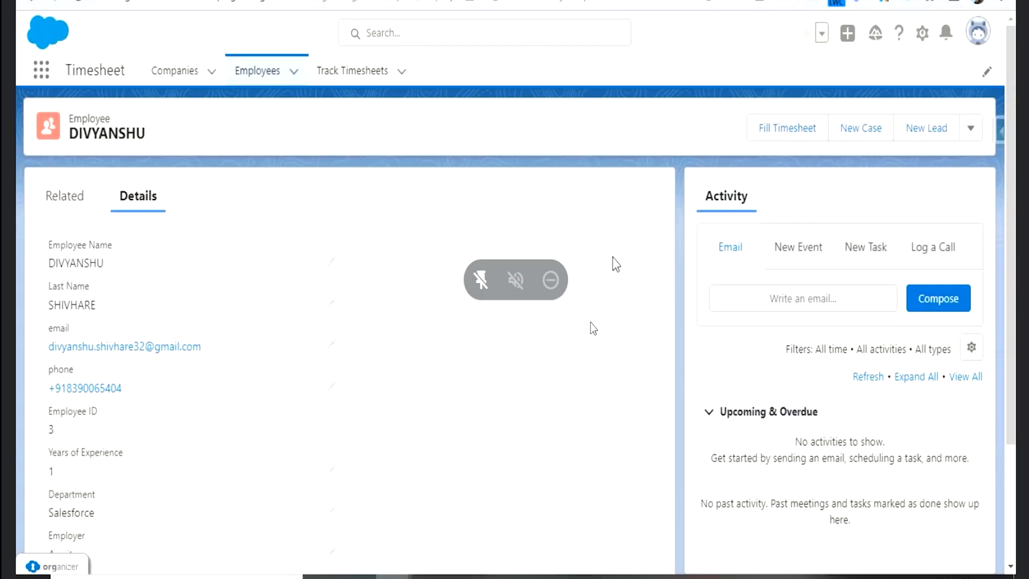
# - Open the Employee record page for editing and select the Tabs component that holds Related and Details
pyautogui.click(922, 34)
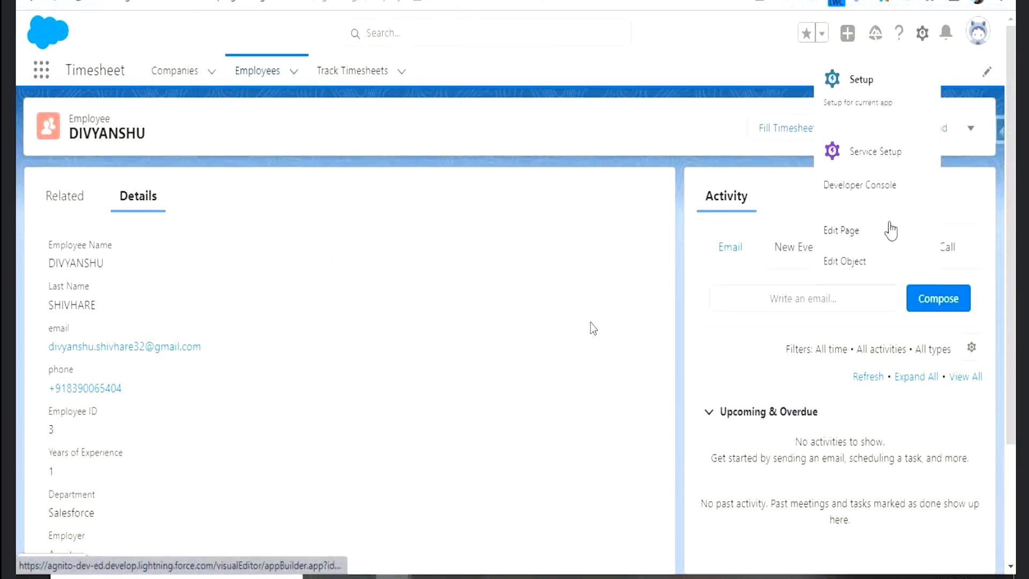
pyautogui.click(849, 234)
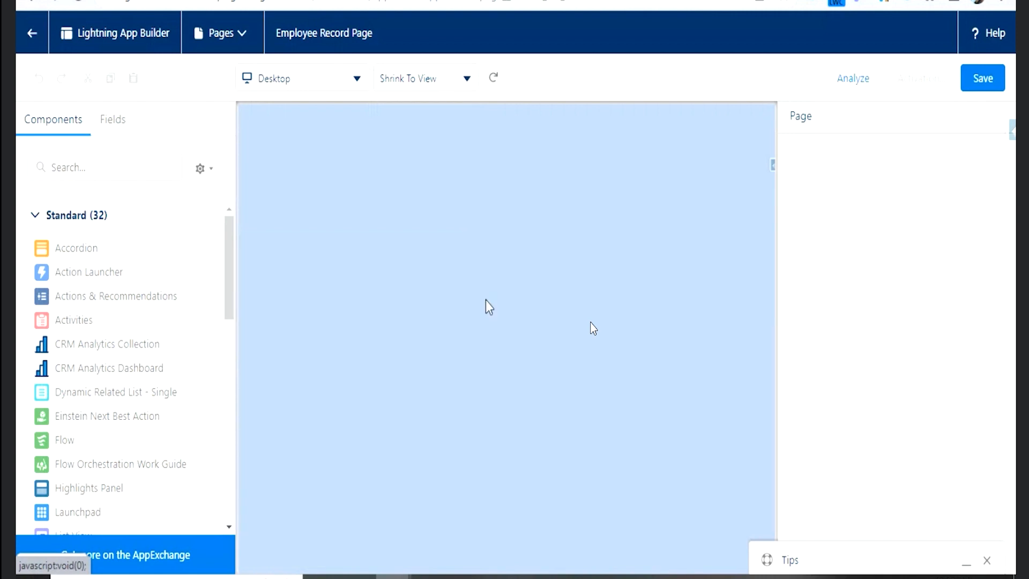
pyautogui.click(454, 250)
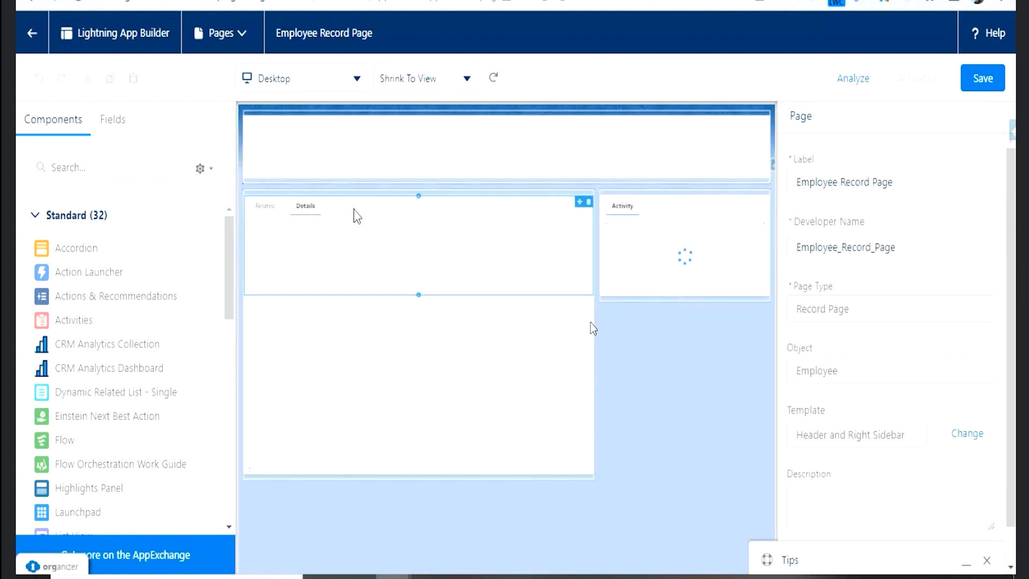
pyautogui.click(346, 217)
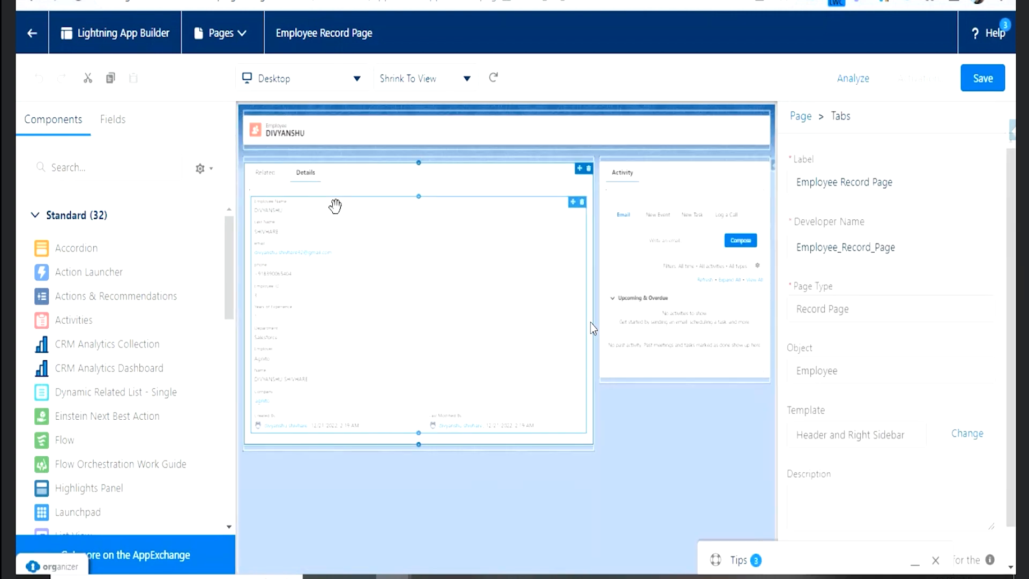
pyautogui.click(987, 183)
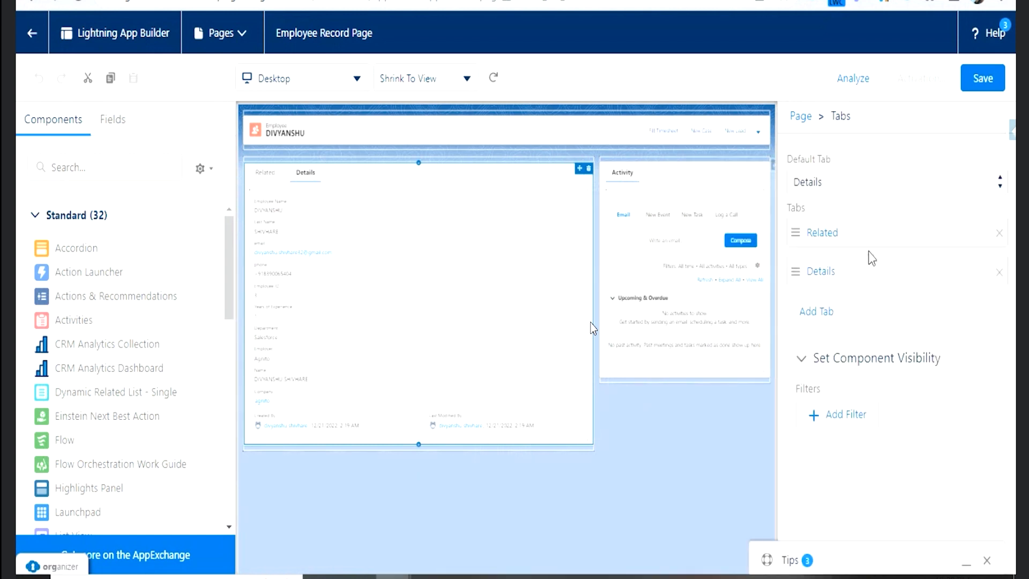
# - Add a third tab to the Tabs component and give it the custom label Timesheet
pyautogui.click(820, 313)
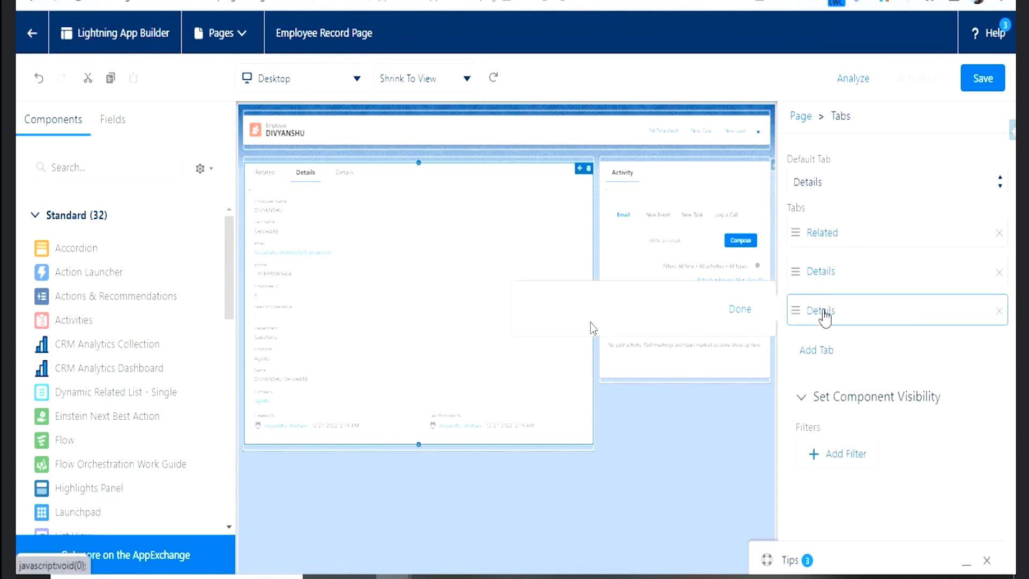
pyautogui.click(593, 328)
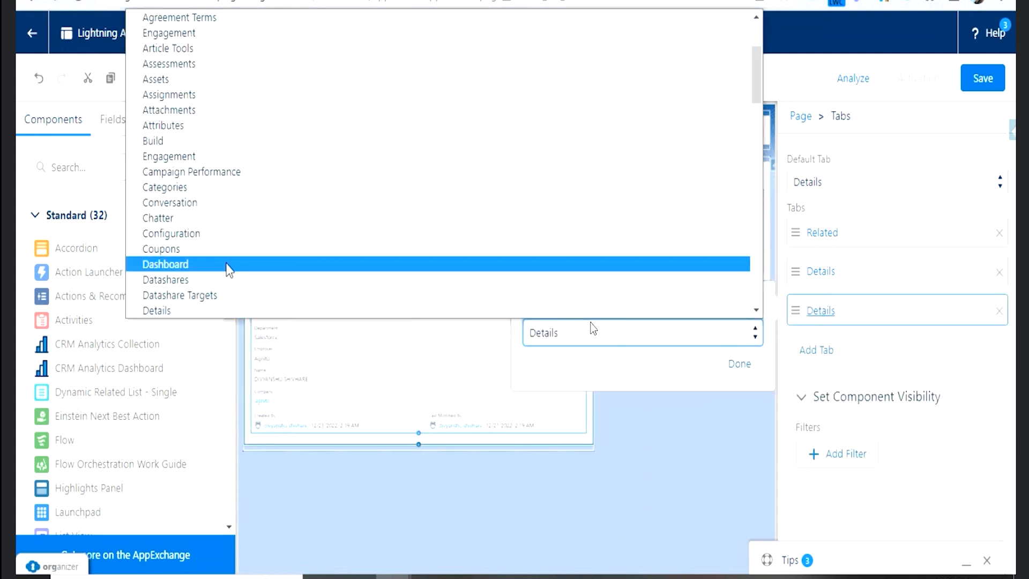
pyautogui.scroll(4, 225, 184)
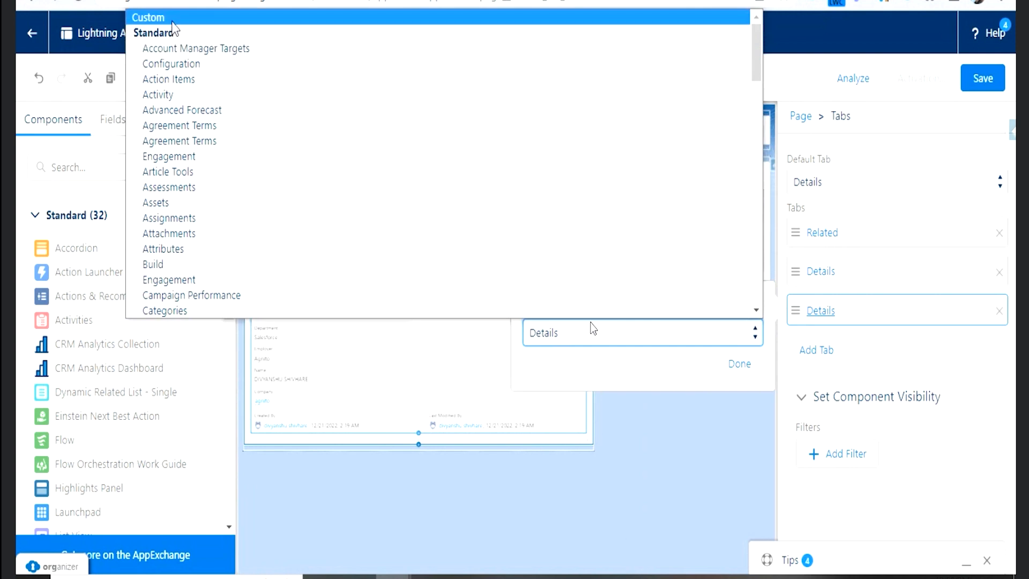
pyautogui.click(173, 19)
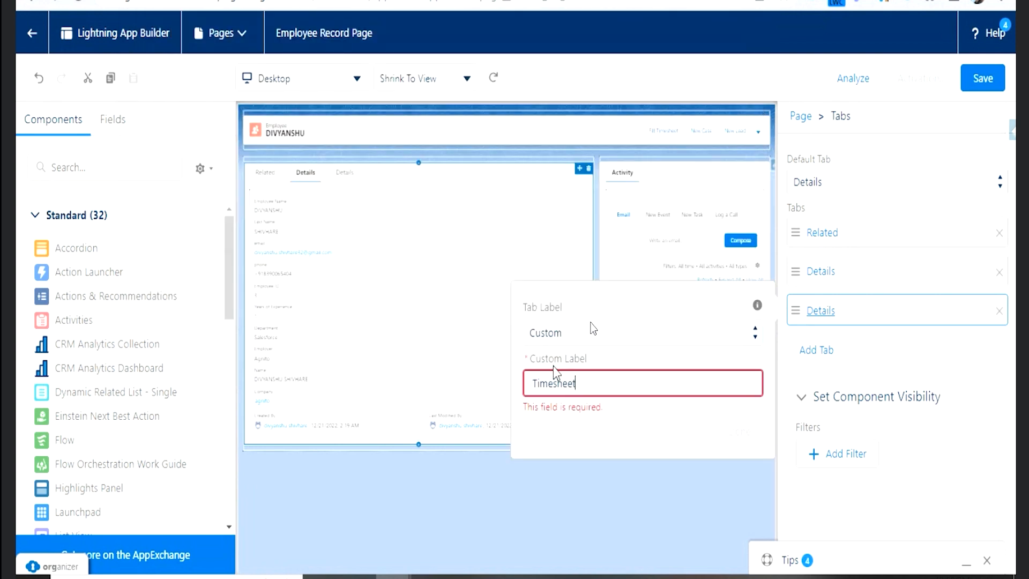
pyautogui.click(583, 412)
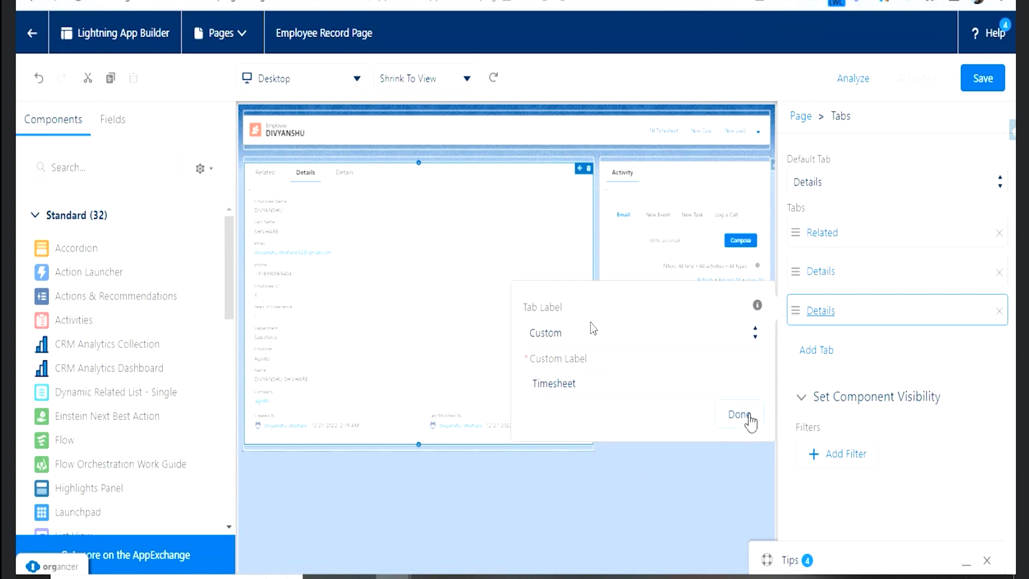
pyautogui.click(749, 416)
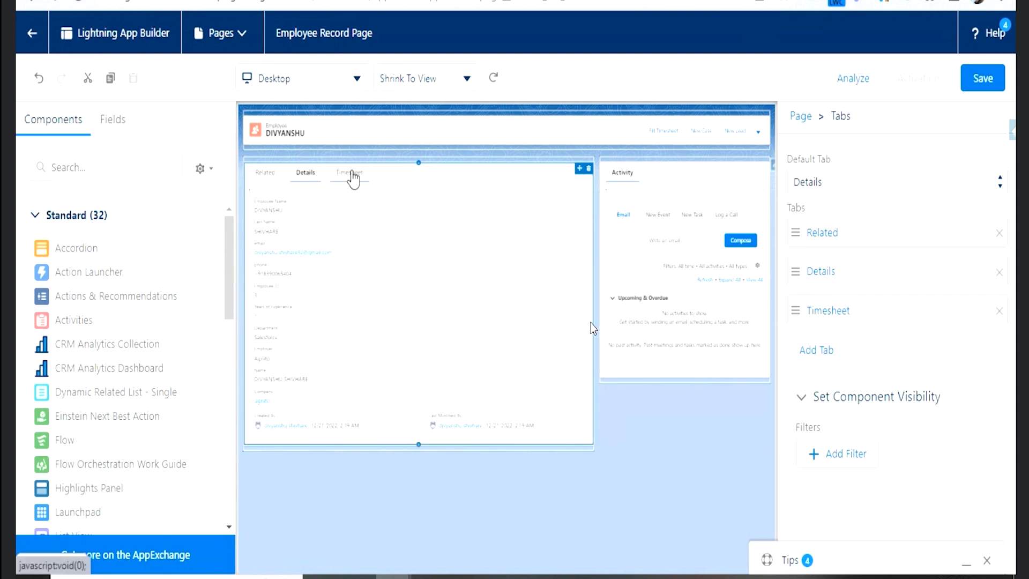
# - Find the standard Flow component and place it inside the empty Timesheet tab
pyautogui.click(354, 179)
pyautogui.click(76, 168)
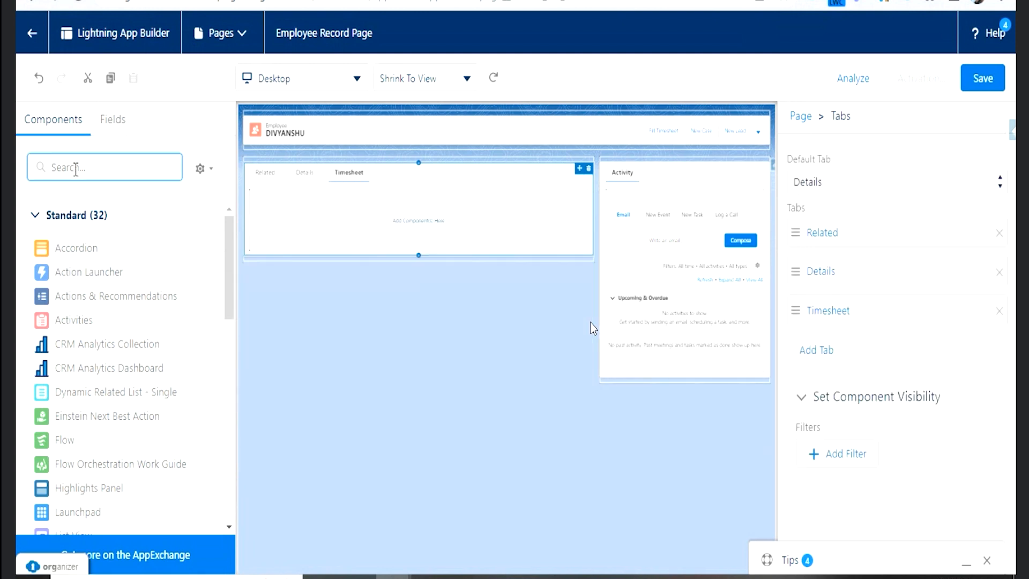
pyautogui.write('flo')
pyautogui.moveTo(79, 249); pyautogui.dragTo(356, 216)
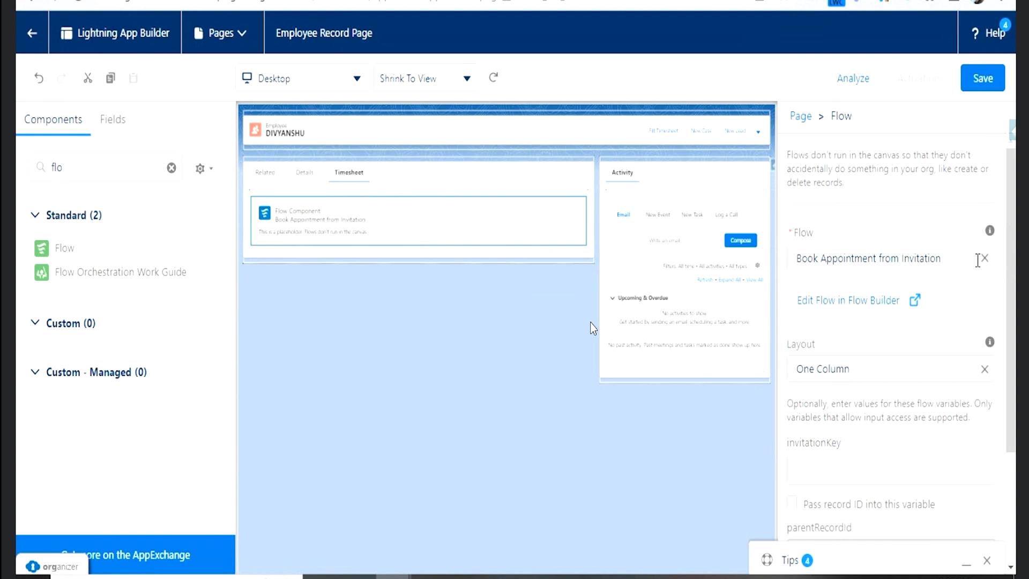
# - Set the Flow component to run the Fill Timesheet flow, keeping the One Column layout
pyautogui.click(986, 259)
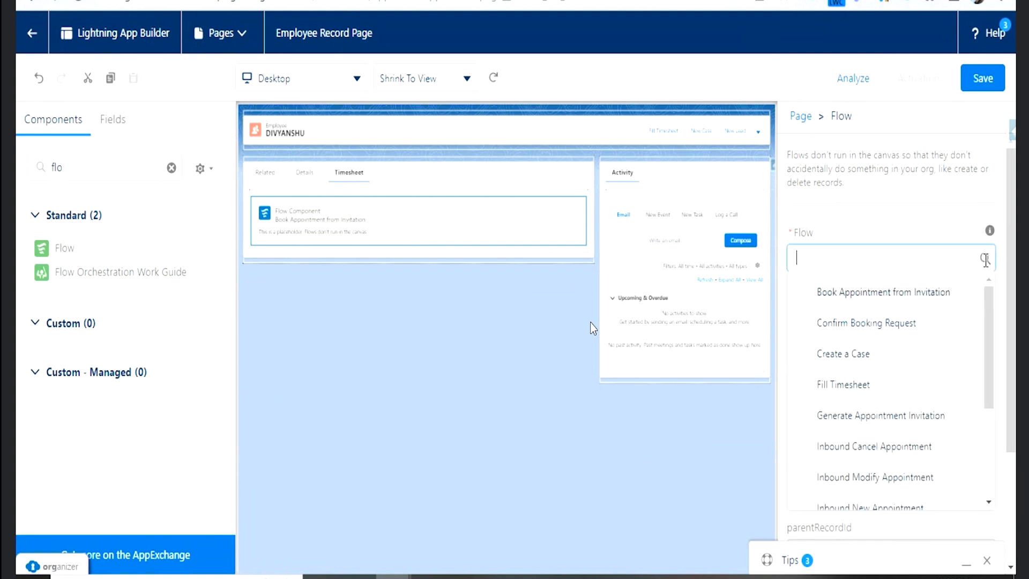
pyautogui.click(866, 384)
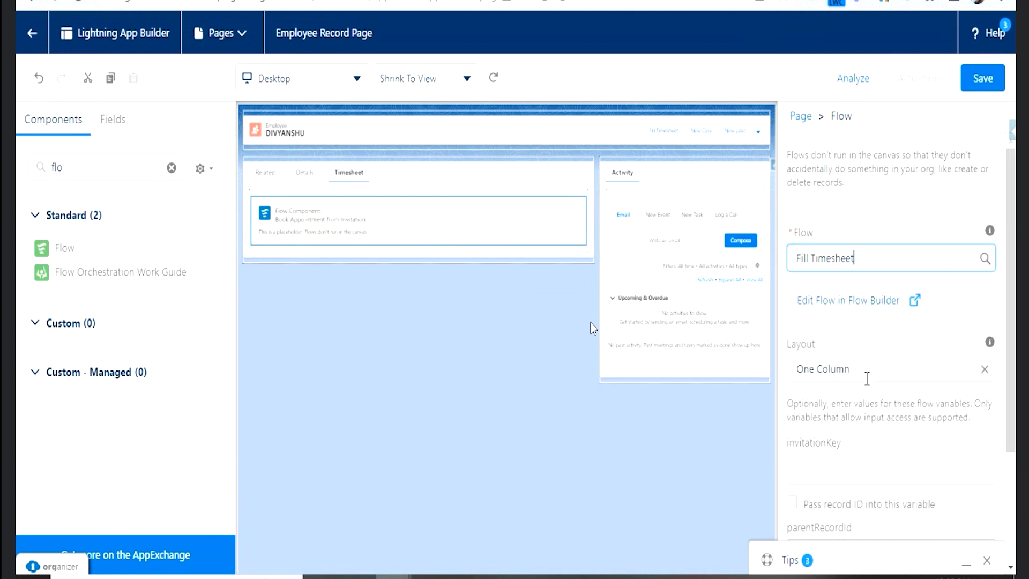
pyautogui.click(877, 361)
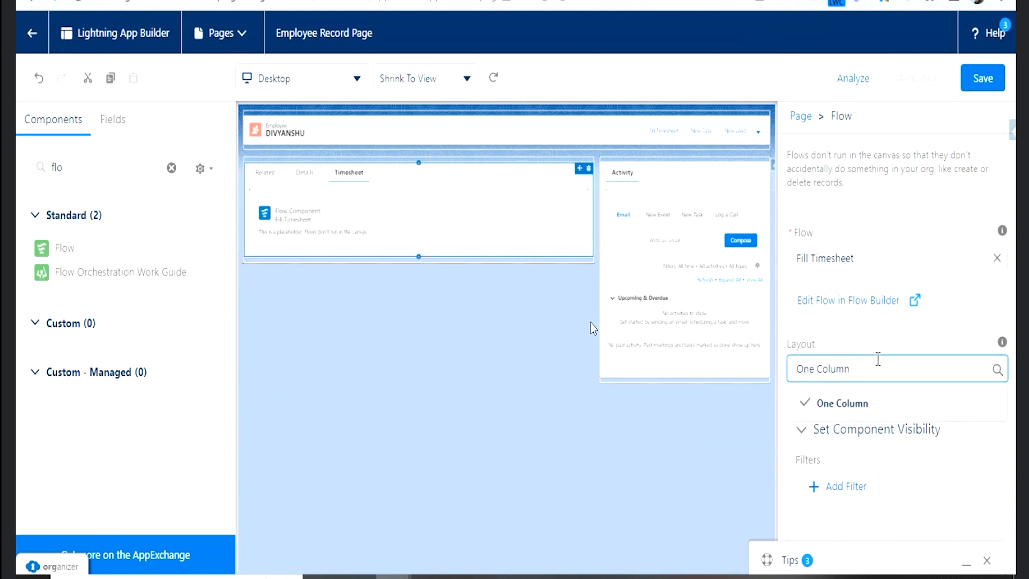
pyautogui.click(877, 346)
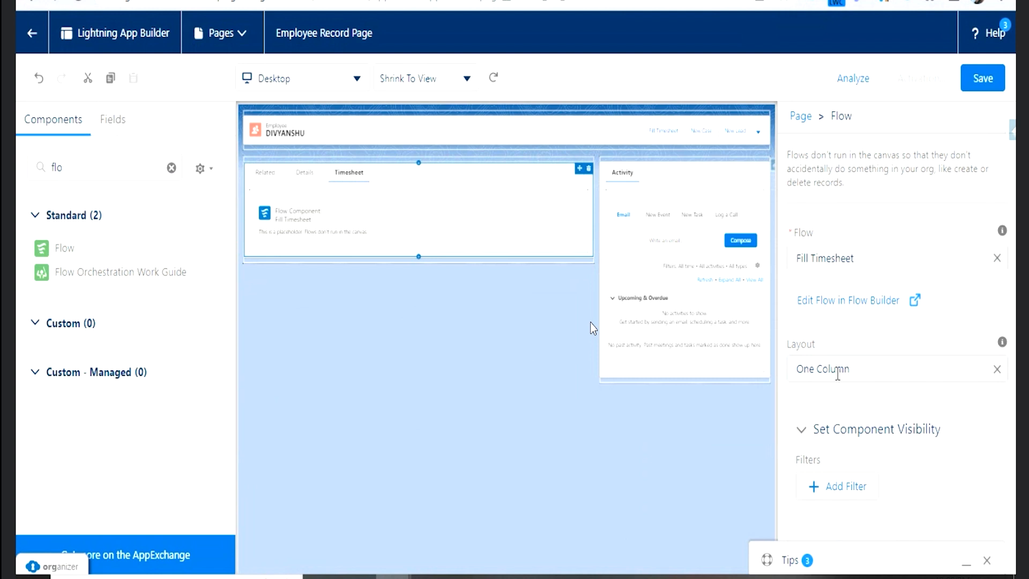
# - Save the Employee Record Page and activate it as the org default for desktop
pyautogui.click(987, 86)
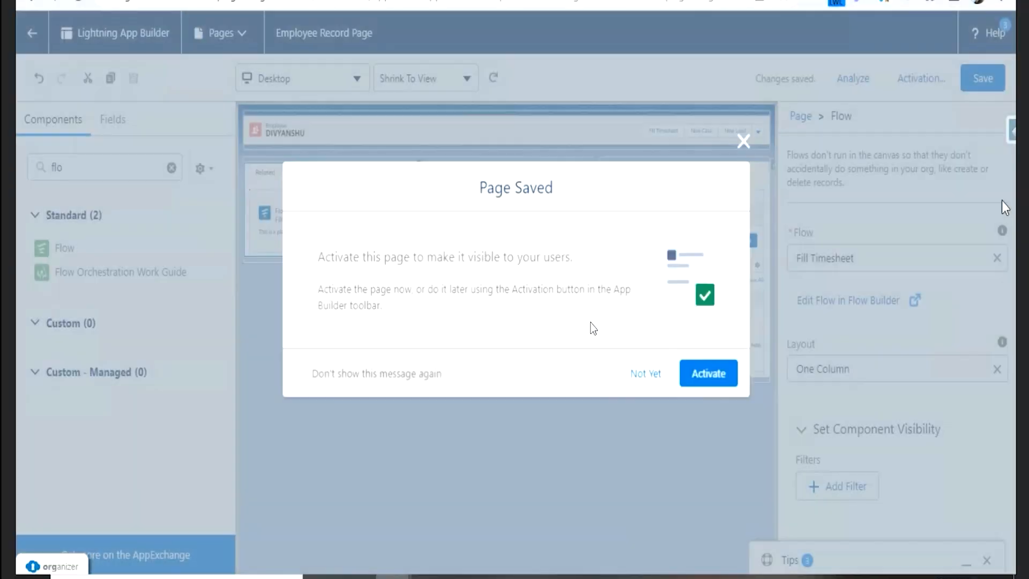
pyautogui.click(711, 375)
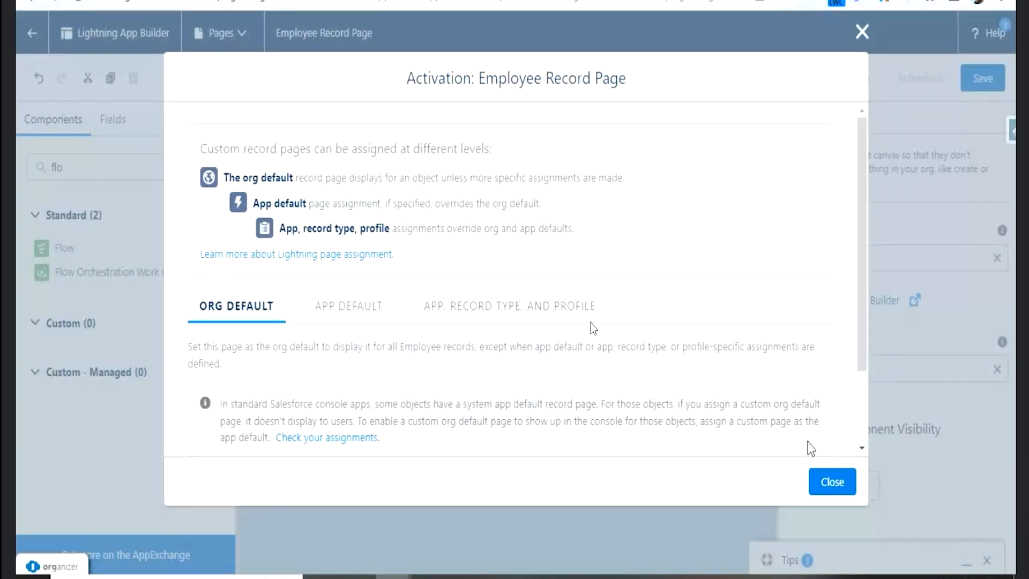
pyautogui.scroll(-3, 387, 391)
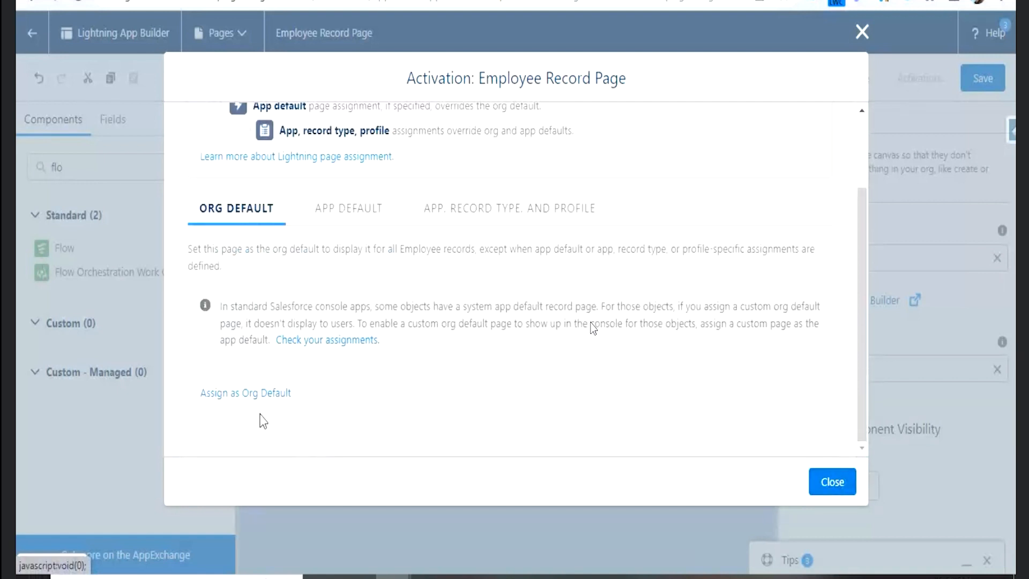
pyautogui.click(261, 398)
pyautogui.click(830, 448)
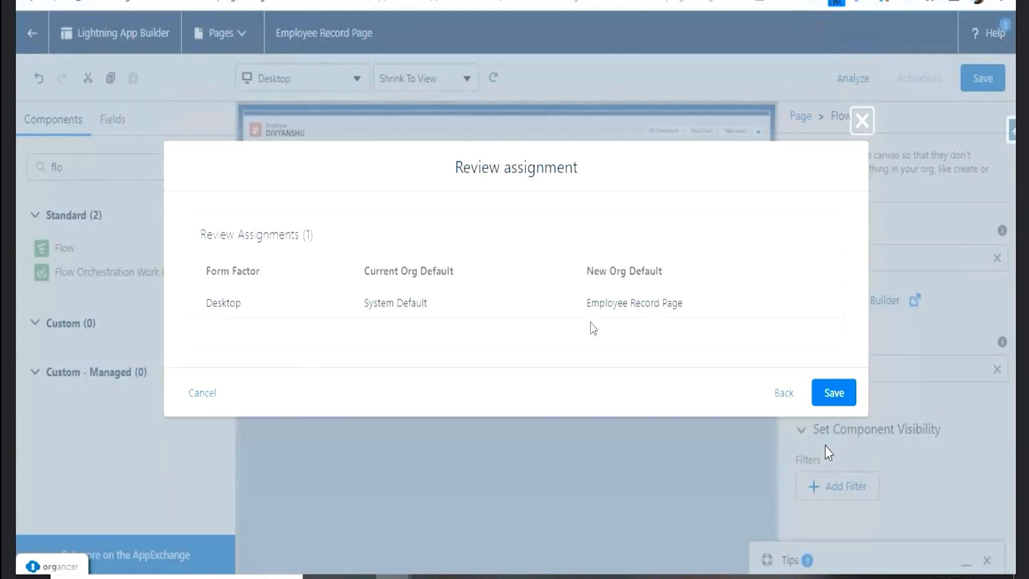
pyautogui.click(831, 395)
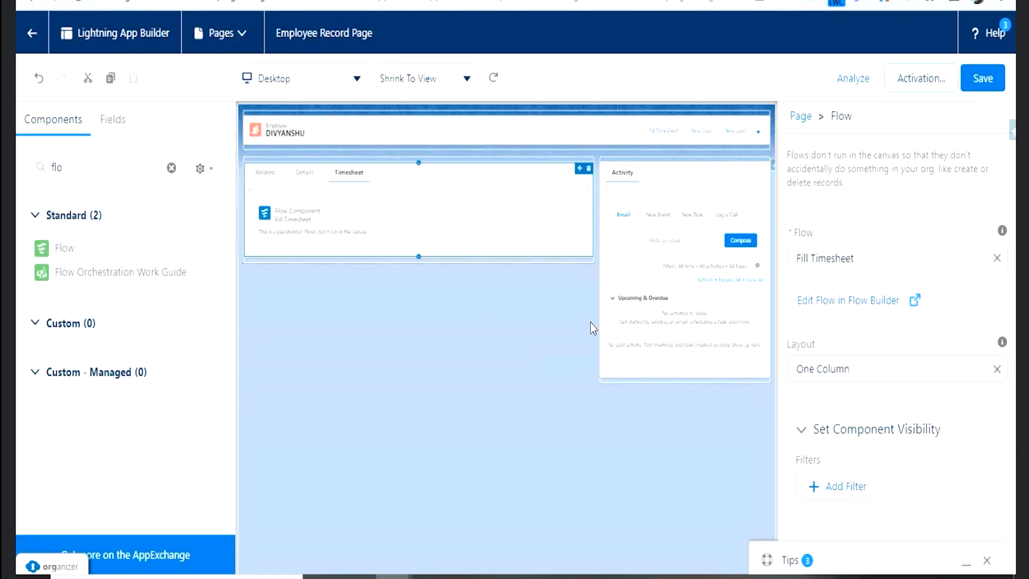
# - Go through the open browser pages to the Track Timesheet record's details
pyautogui.hotkey('ctrl', 'Tab')
pyautogui.hotkey('ctrl', 'Tab')
pyautogui.hotkey('ctrl', 'Tab')
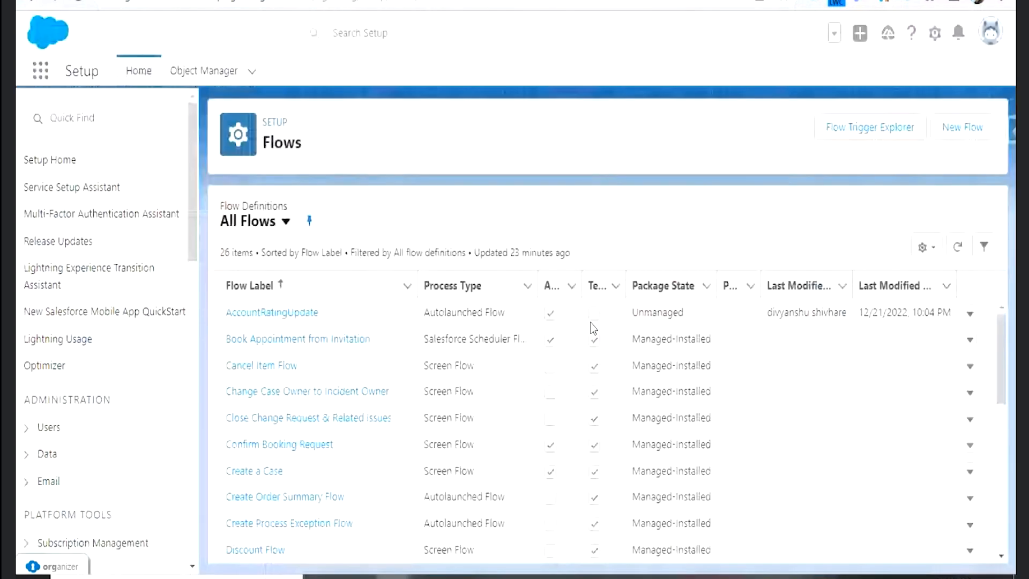
pyautogui.hotkey('ctrl', 'Tab')
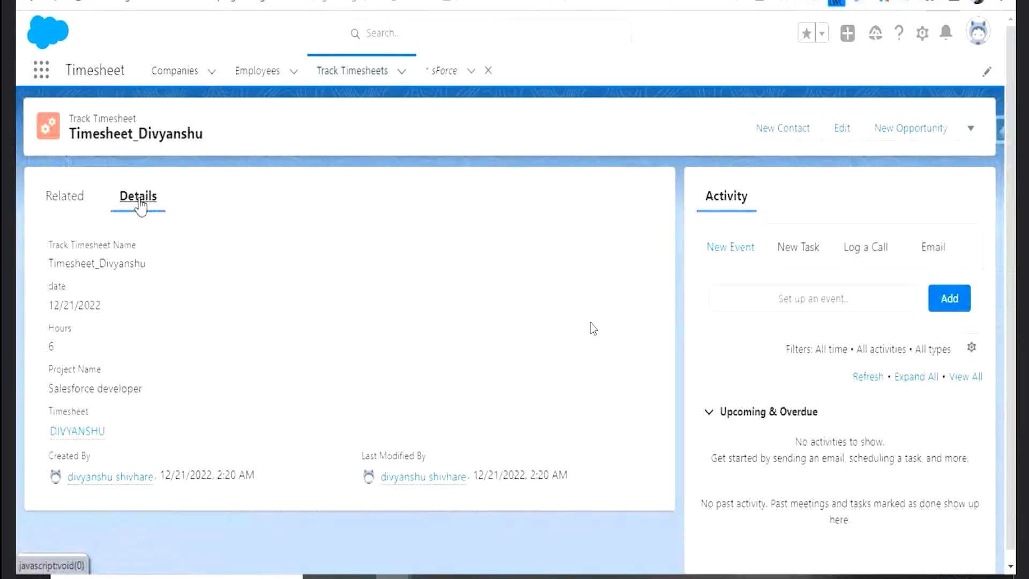
# - Open the employee's record from the Employees list and check the Fill Timesheet form in its Timesheet tab, including the Hours field
pyautogui.click(287, 77)
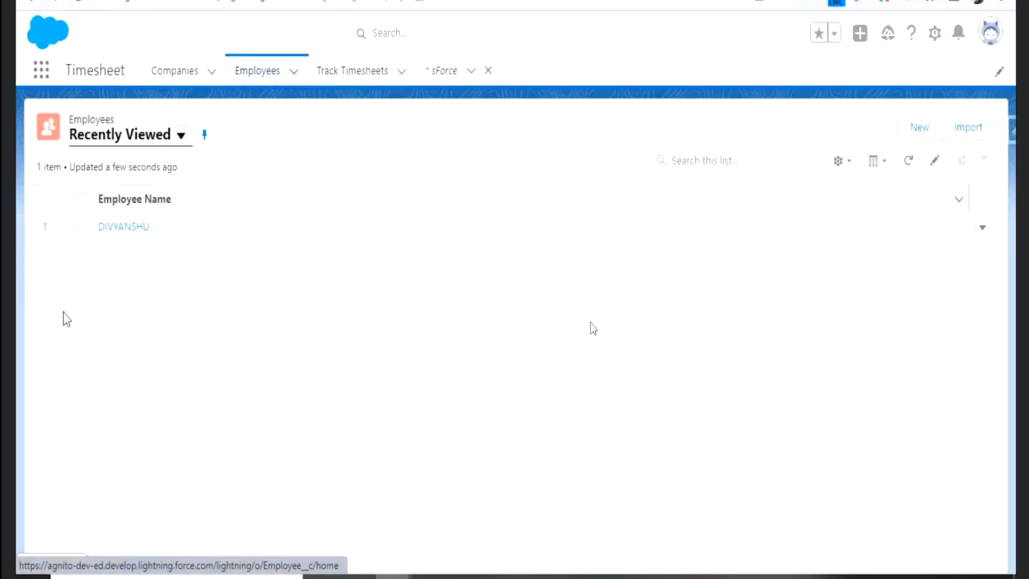
pyautogui.click(124, 227)
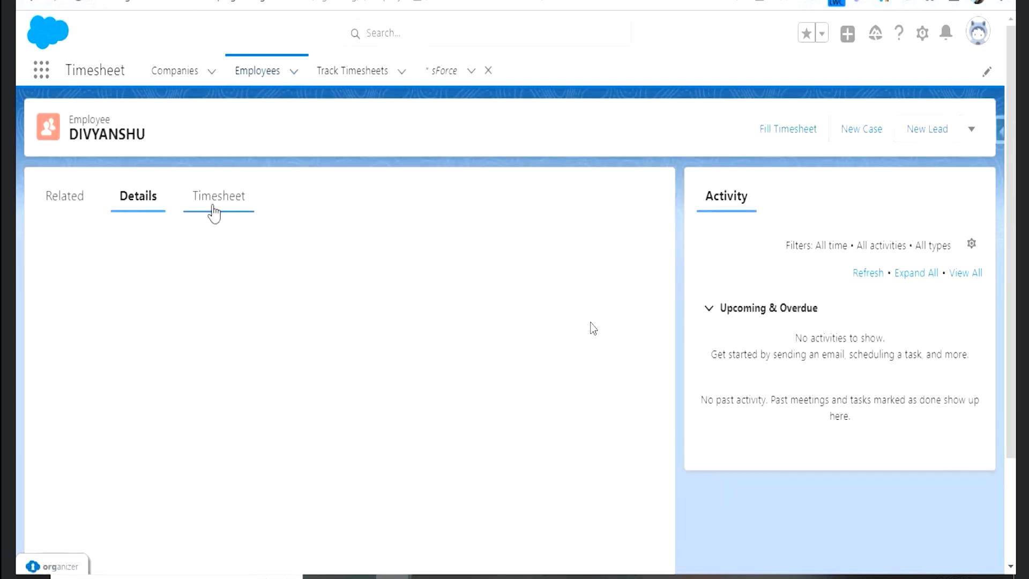
pyautogui.click(227, 217)
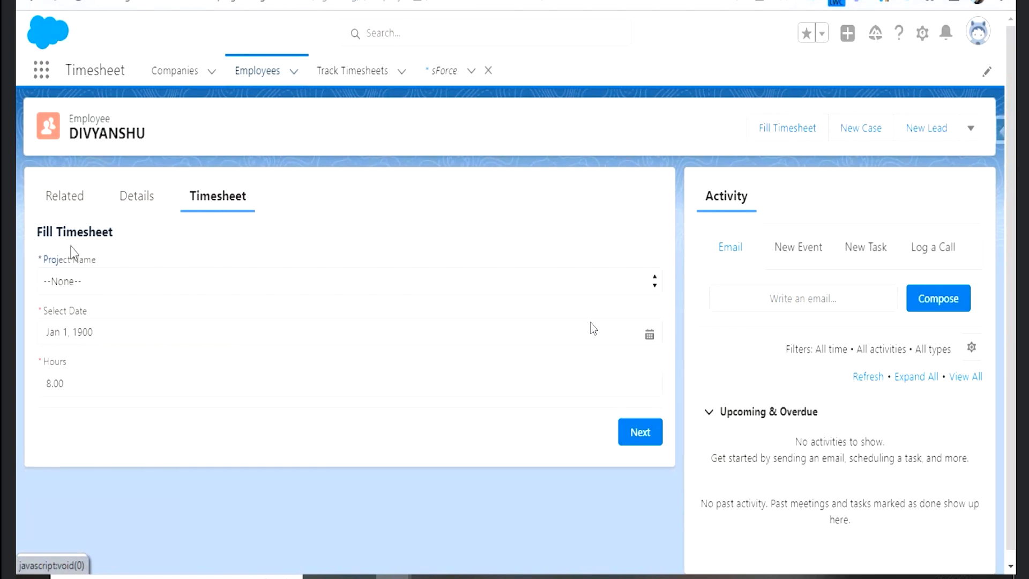
pyautogui.click(188, 391)
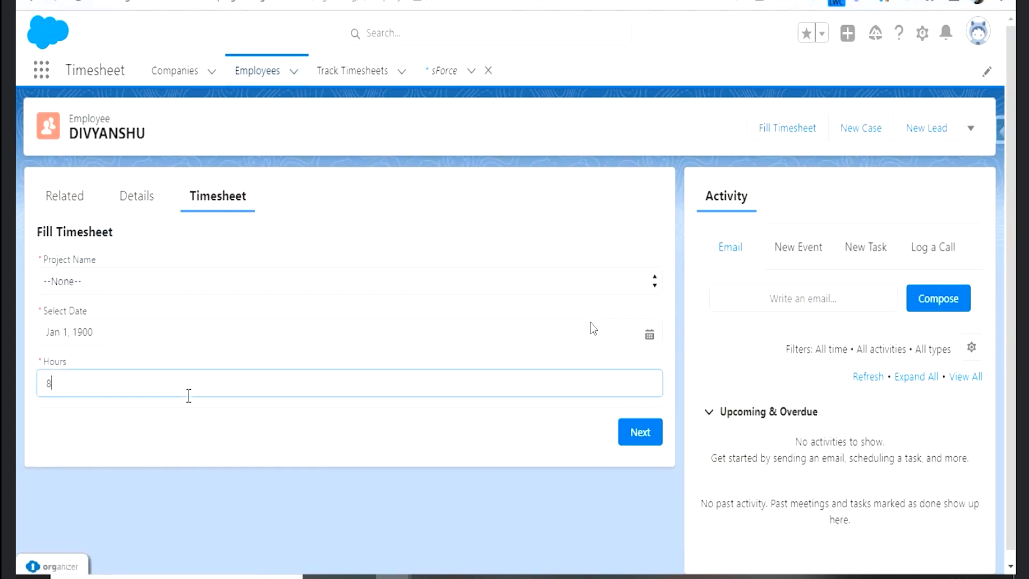
pyautogui.click(40, 232)
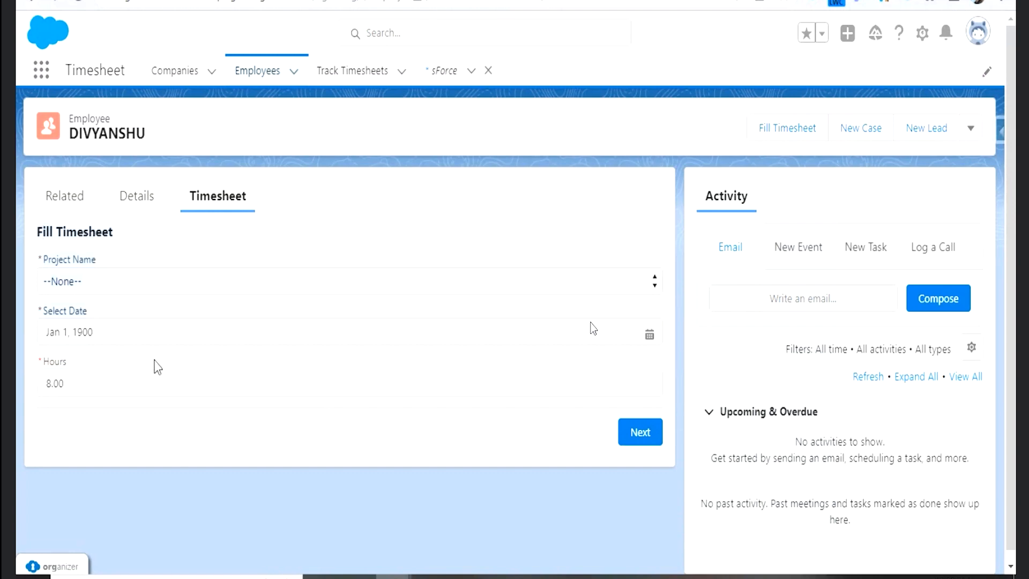
pyautogui.click(167, 390)
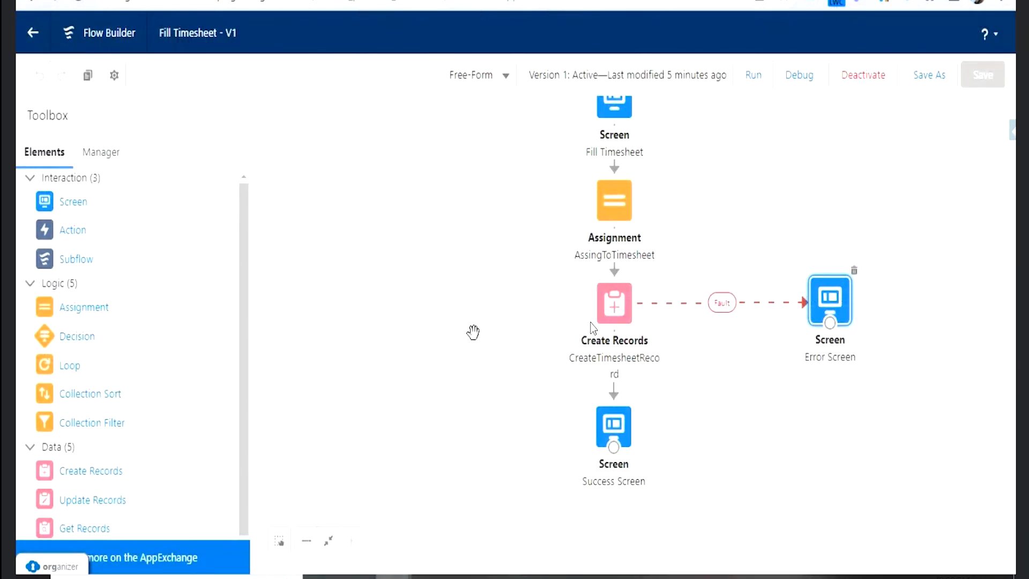
# - Review the Fill Timesheet flow's elements from Start to Success Screen and the Interaction, Logic and Data elements available in Flow Builder
pyautogui.scroll(3, 471, 230)
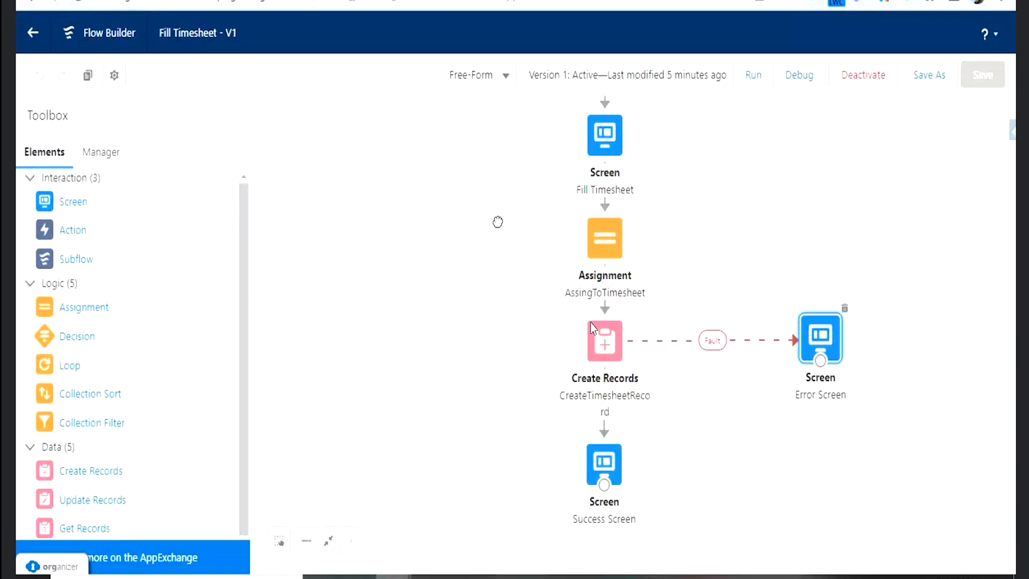
pyautogui.scroll(1, 490, 249)
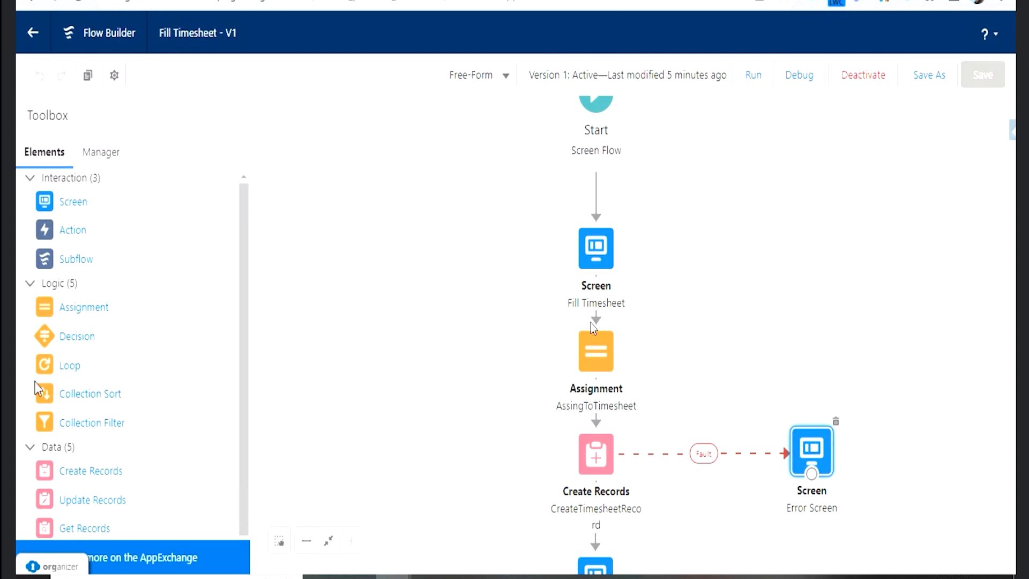
pyautogui.scroll(-2, 102, 456)
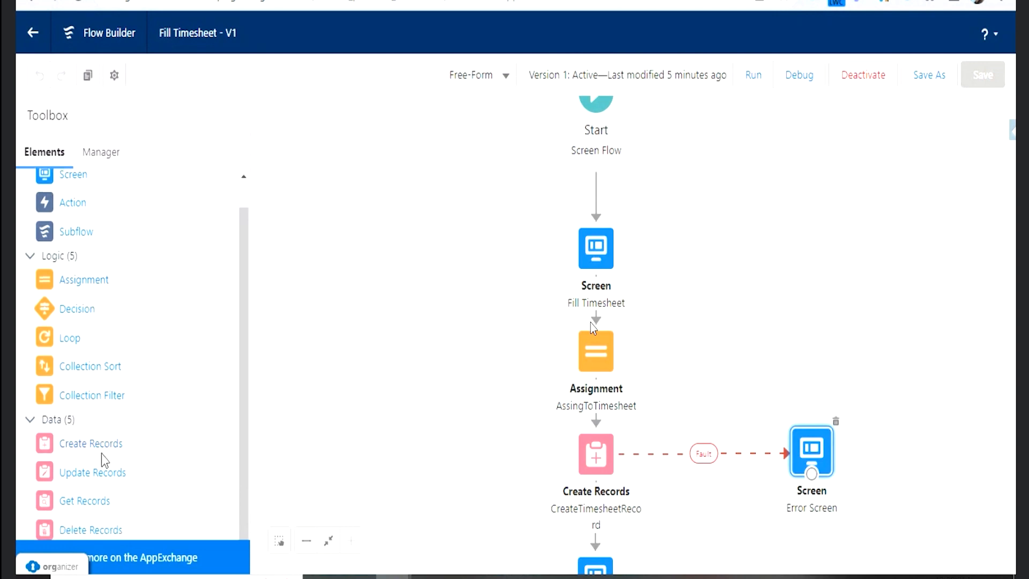
pyautogui.scroll(2, 80, 402)
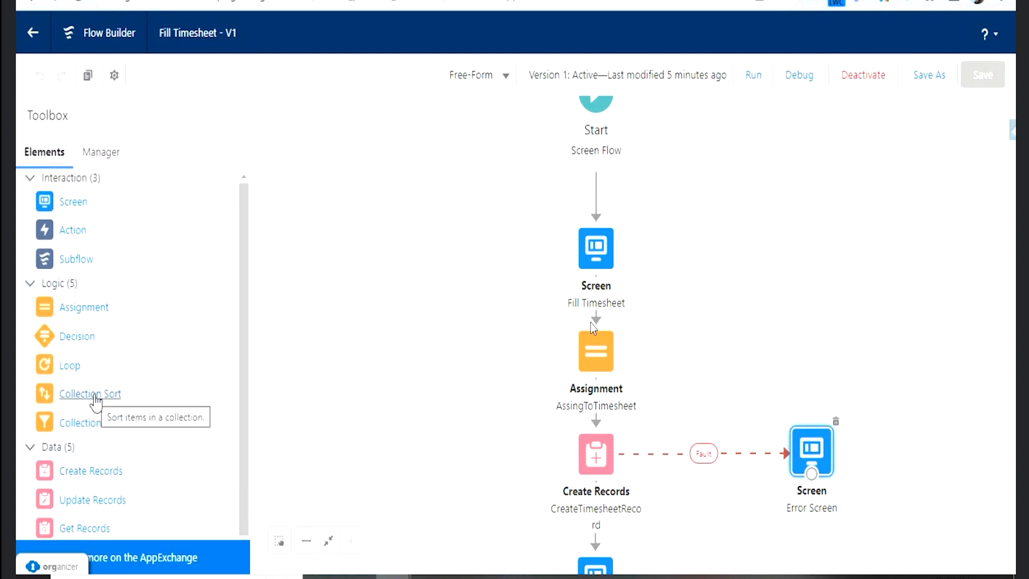